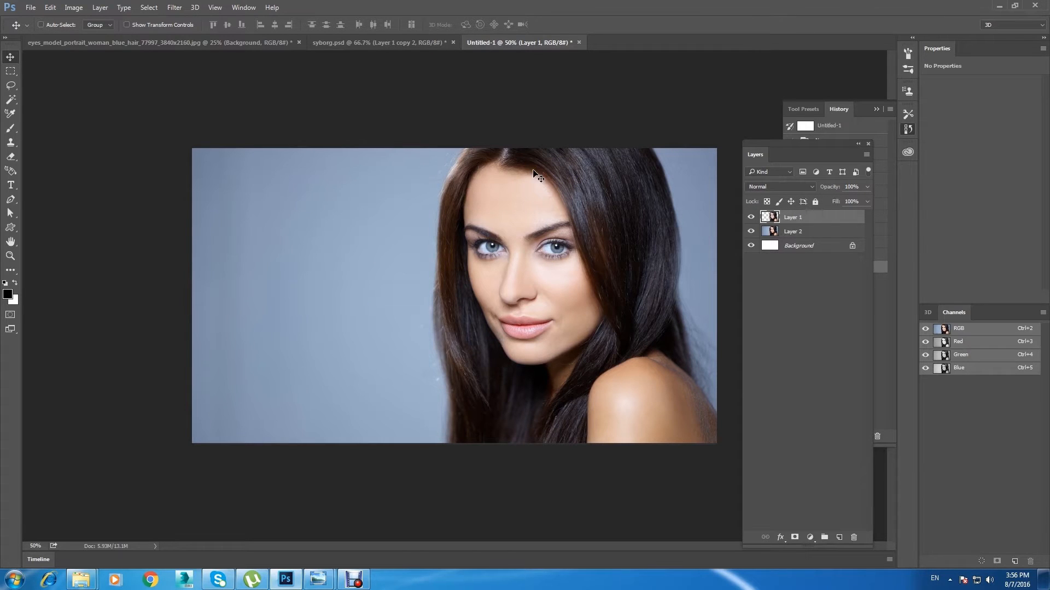
pyautogui.hotkey('ctrl', '+')
pyautogui.hotkey('ctrl', '-')
pyautogui.click(747, 232)
pyautogui.click(747, 232)
pyautogui.click(747, 232)
pyautogui.click(748, 233)
pyautogui.click(149, 7)
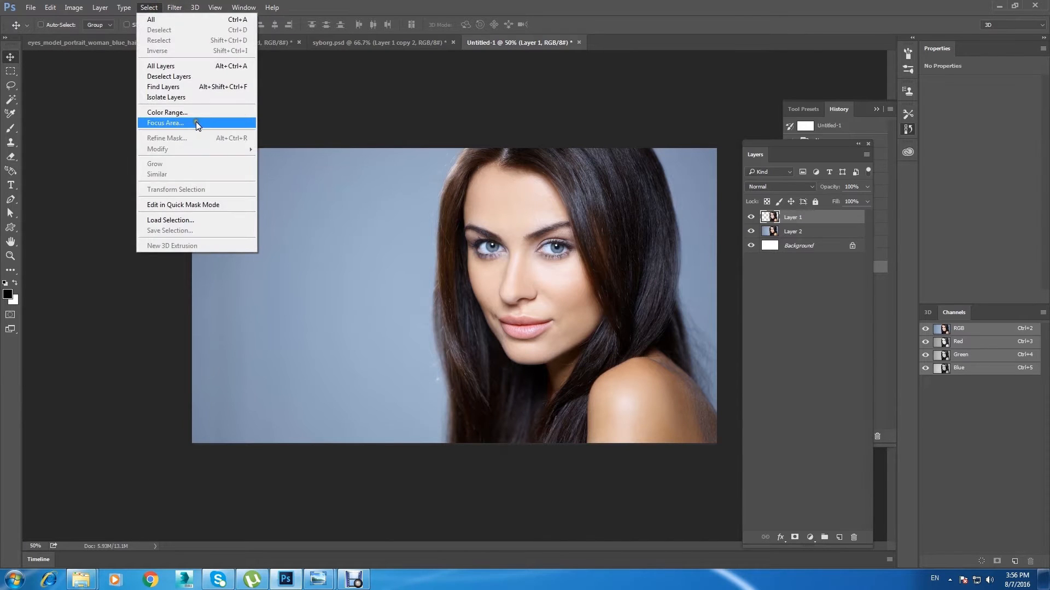
pyautogui.click(264, 140)
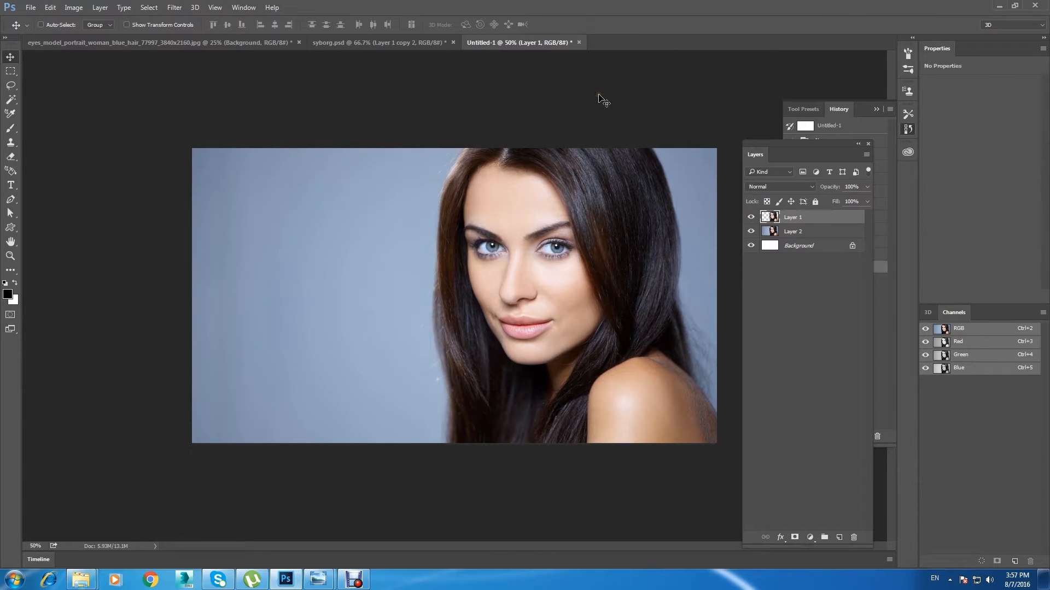
# Step: Sample the blue-grey backdrop colour and fill a new layer directly above Layer 2 with it
pyautogui.click(808, 233)
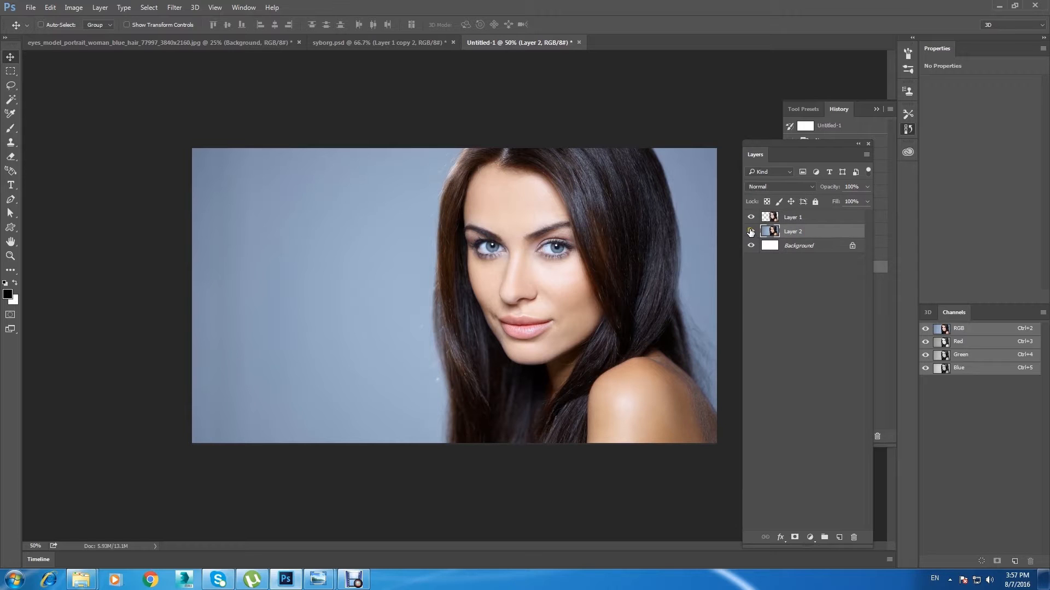
pyautogui.click(751, 232)
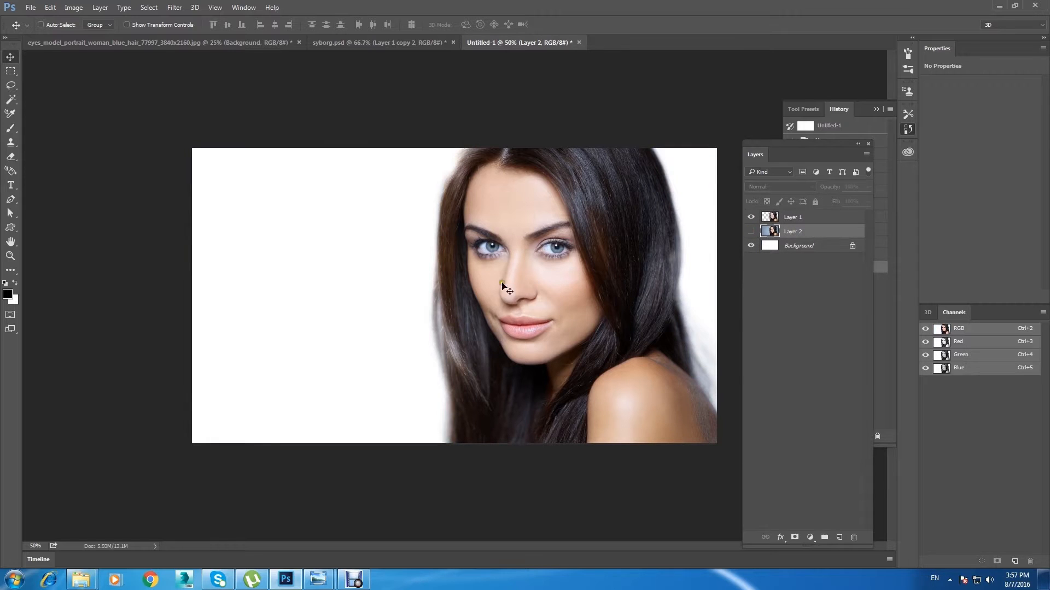
pyautogui.click(752, 233)
pyautogui.click(11, 271)
pyautogui.click(357, 253)
pyautogui.click(840, 537)
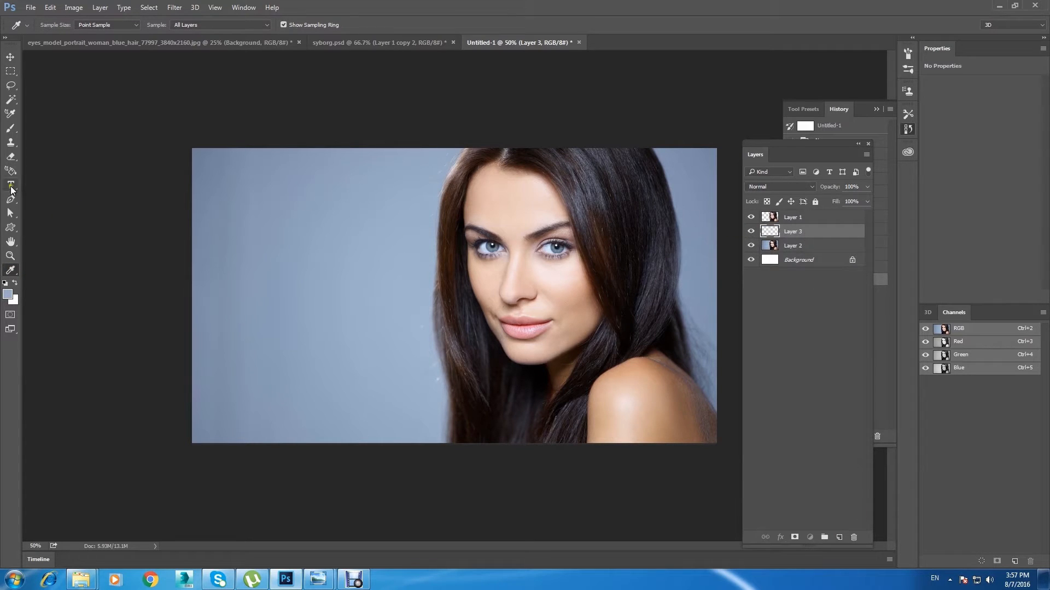
pyautogui.rightClick(11, 272)
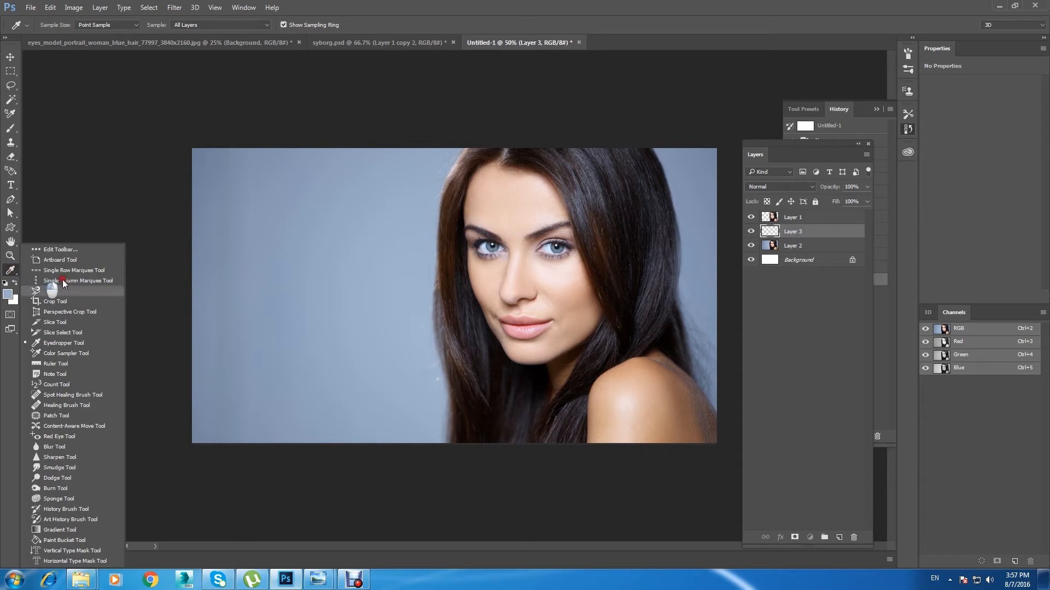
pyautogui.click(64, 540)
pyautogui.click(293, 313)
# Step: Delete Layer 2, which holds the original portrait with its backdrop
pyautogui.click(11, 57)
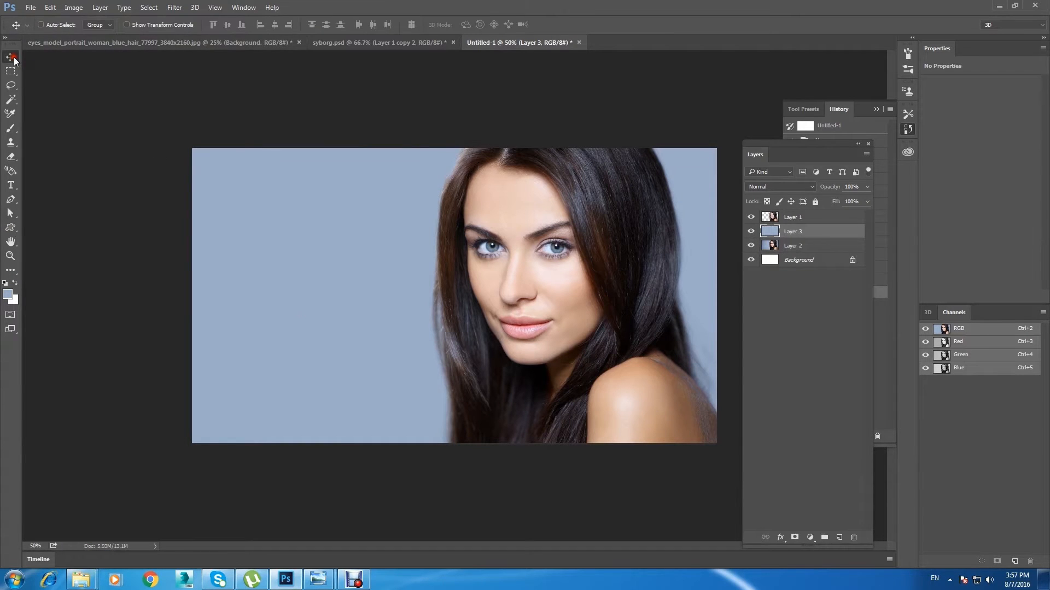
pyautogui.click(798, 250)
pyautogui.click(853, 537)
pyautogui.click(489, 218)
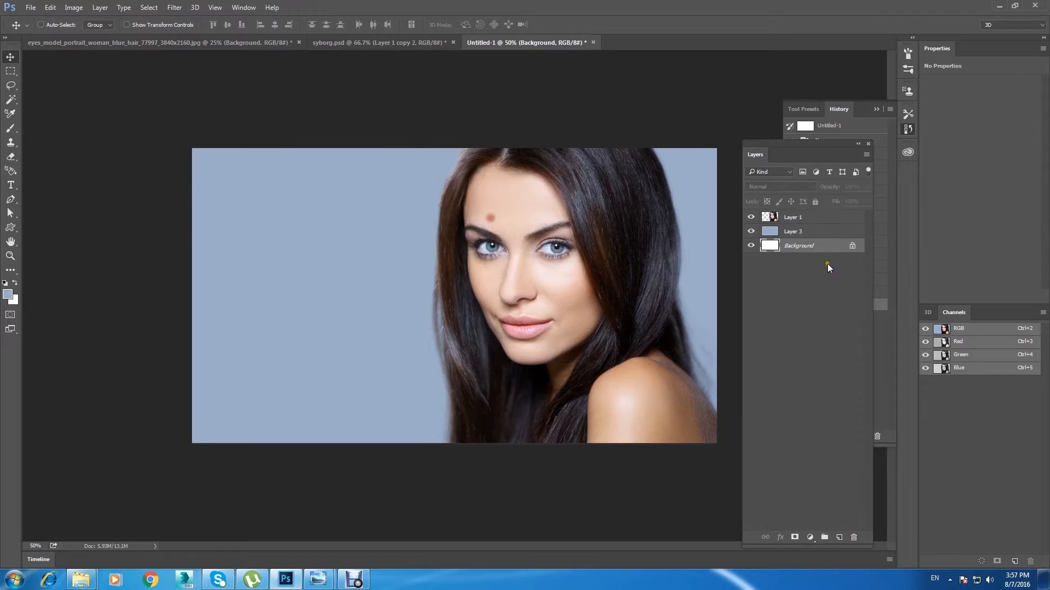
# Step: Select Layer 1 and switch its visibility off and on to check the cut-out woman against the plain fill
pyautogui.click(791, 217)
pyautogui.click(752, 217)
pyautogui.click(751, 217)
pyautogui.click(751, 217)
pyautogui.click(751, 217)
pyautogui.click(751, 217)
pyautogui.click(751, 217)
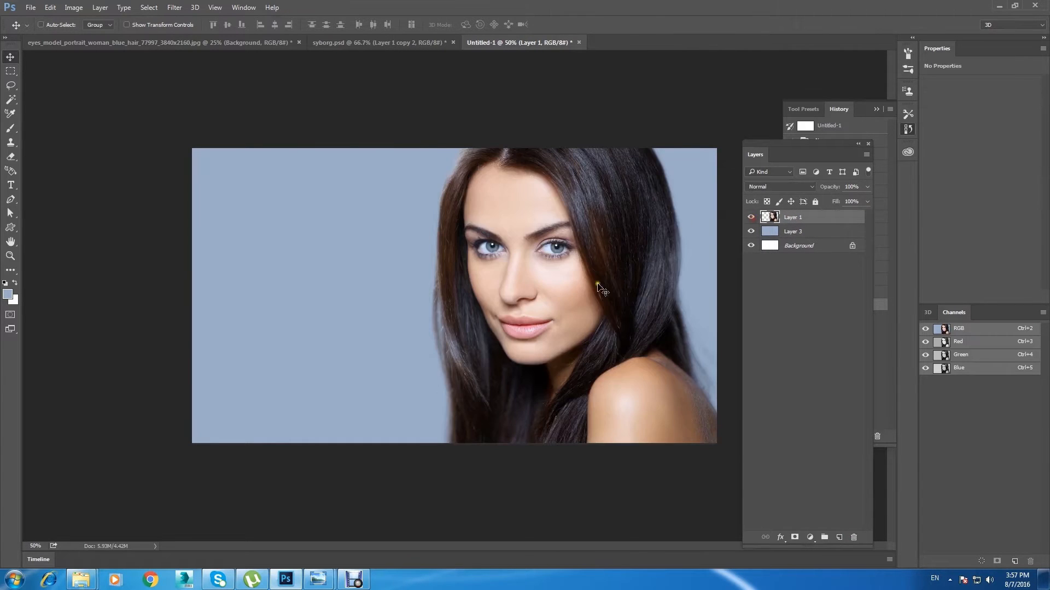
pyautogui.click(751, 217)
pyautogui.click(751, 217)
# Step: On a new layer above Layer 1, paint a black guide line over the upper lip and down both sides of the mouth
pyautogui.click(839, 537)
pyautogui.click(10, 128)
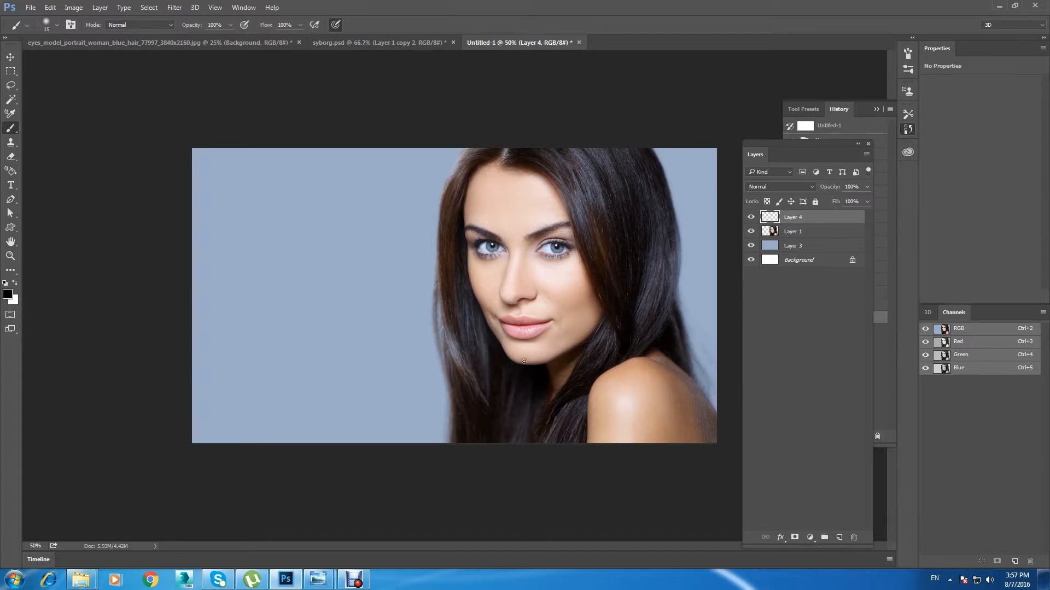
pyautogui.moveTo(495, 336)
pyautogui.mouseDown()
pyautogui.moveTo(498, 312)
pyautogui.moveTo(535, 310)
pyautogui.mouseUp()
pyautogui.hotkey('ctrl', 'z')
pyautogui.moveTo(563, 349)
pyautogui.mouseDown()
pyautogui.moveTo(559, 314)
pyautogui.moveTo(541, 304)
pyautogui.moveTo(495, 309)
pyautogui.moveTo(492, 335)
pyautogui.moveTo(511, 309)
pyautogui.moveTo(511, 265)
pyautogui.mouseUp()
pyautogui.hotkey('ctrl', 'z')
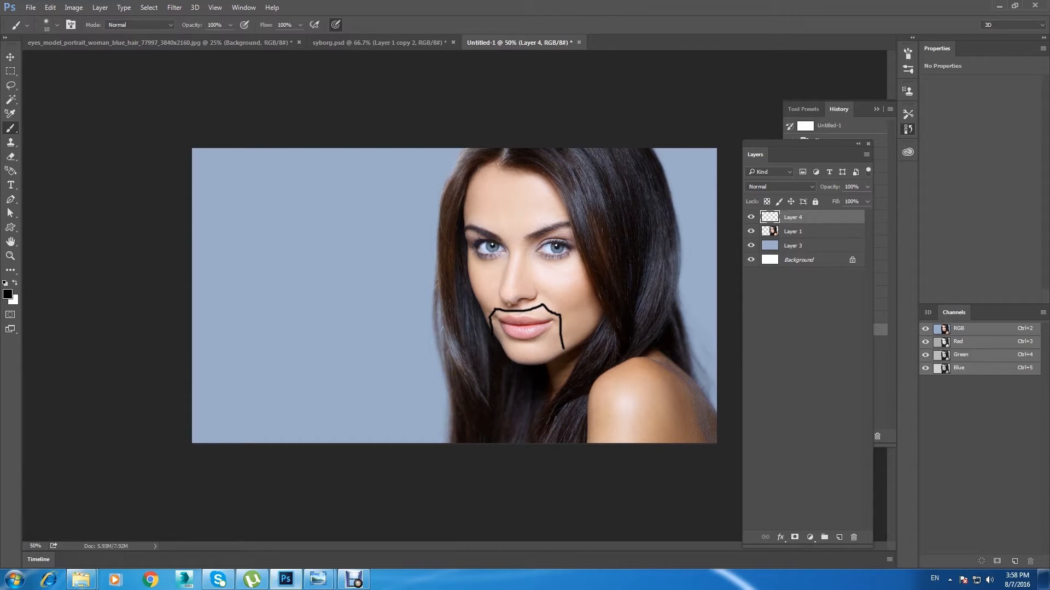
# Step: Paint a guide line from the upper lip up along the nose, and another across the forehead
pyautogui.moveTo(513, 310); pyautogui.dragTo(510, 205)
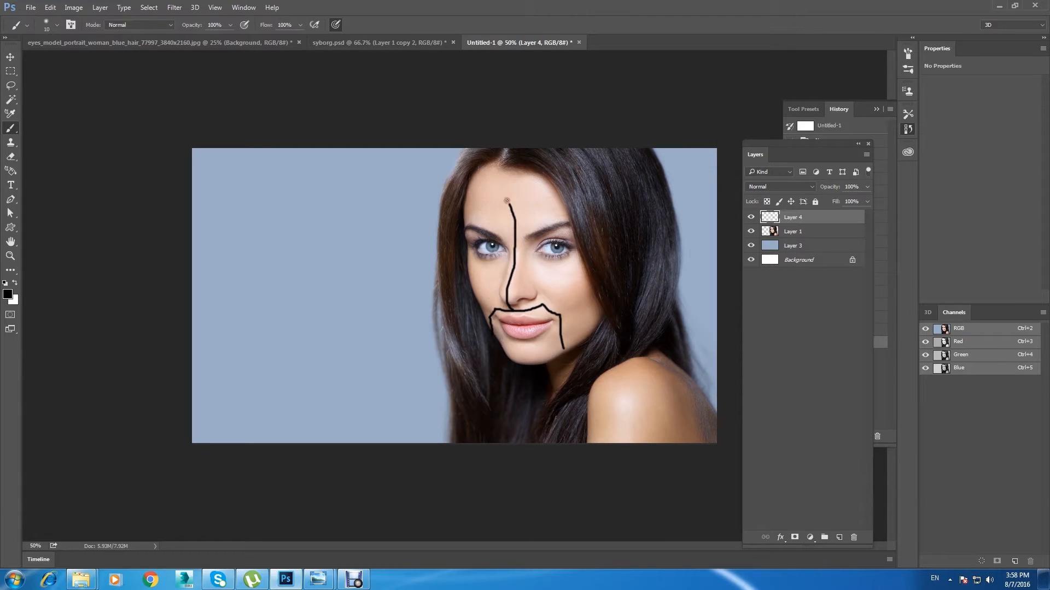
pyautogui.moveTo(536, 198)
pyautogui.mouseDown()
pyautogui.moveTo(484, 202)
pyautogui.moveTo(554, 189)
pyautogui.mouseUp()
pyautogui.moveTo(485, 203); pyautogui.dragTo(464, 200)
pyautogui.click(509, 203)
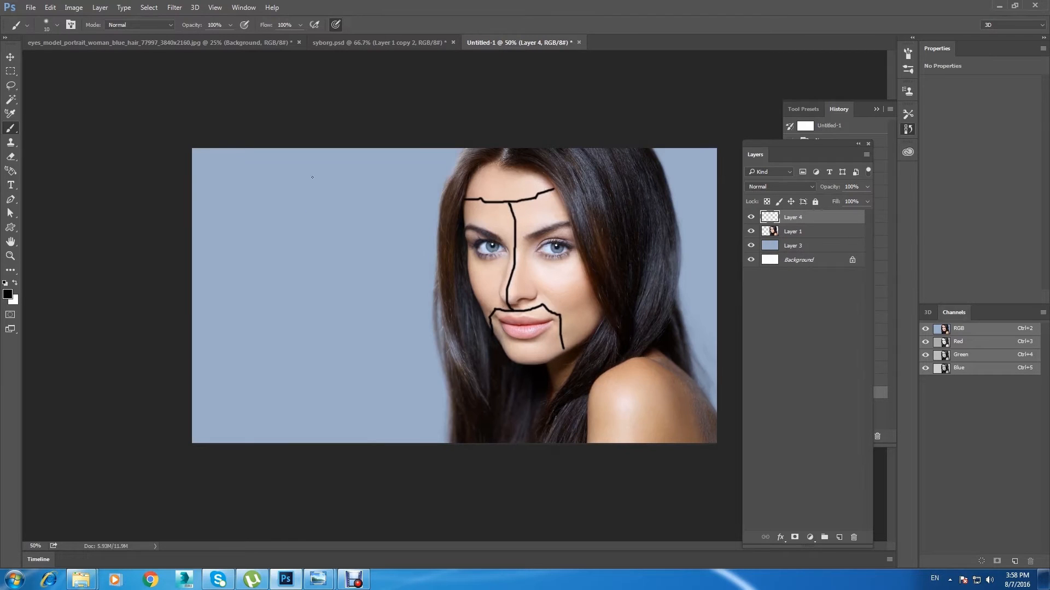
# Step: Lower the opacity of the guide-line layer so the black strokes turn semi-transparent
pyautogui.hotkey('ctrl', '+')
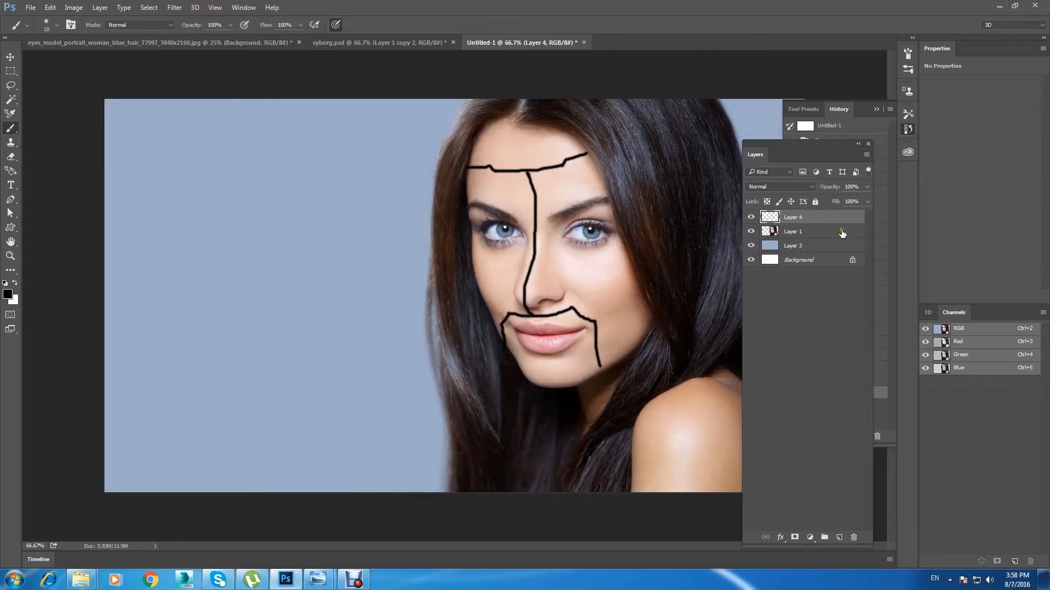
pyautogui.click(751, 217)
pyautogui.click(751, 217)
pyautogui.click(866, 186)
pyautogui.moveTo(832, 201); pyautogui.dragTo(828, 200)
# Step: On Layer 1, start a Pen path at the jaw and trace the guide line up and over the upper lip
pyautogui.click(811, 234)
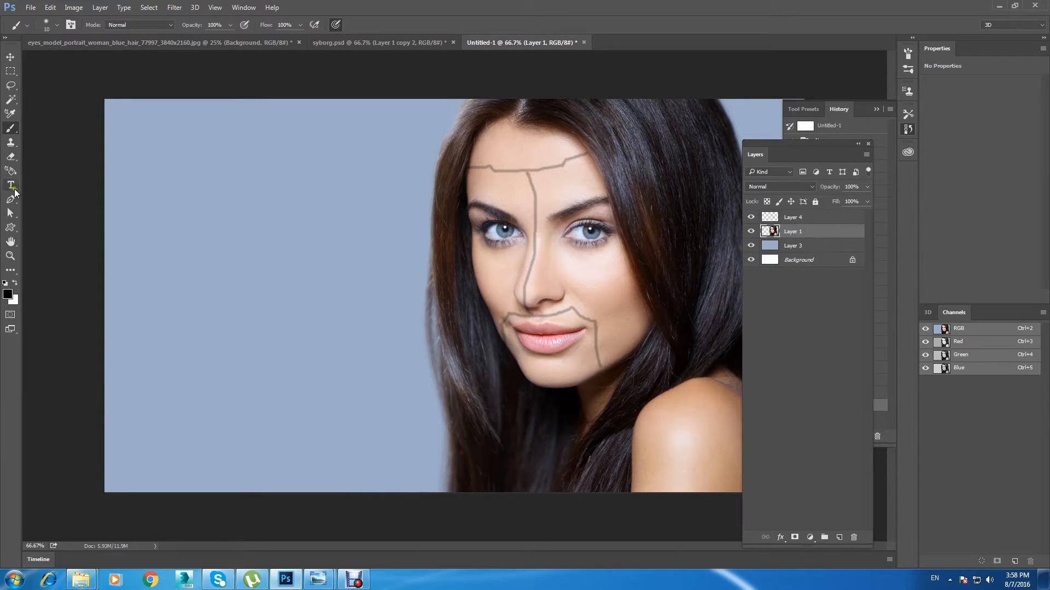
pyautogui.click(10, 200)
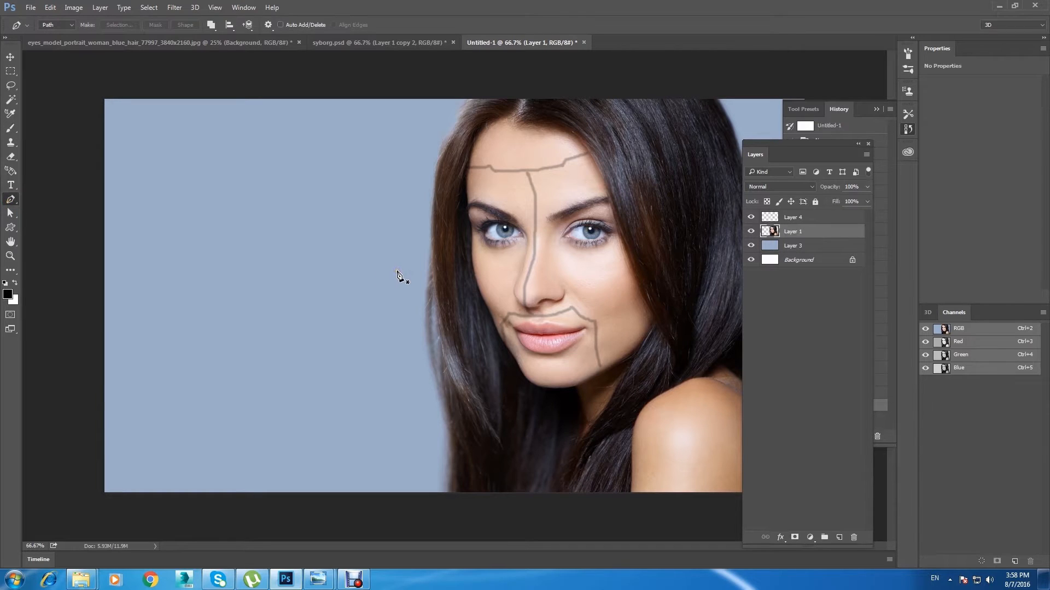
pyautogui.hotkey('ctrl', '+')
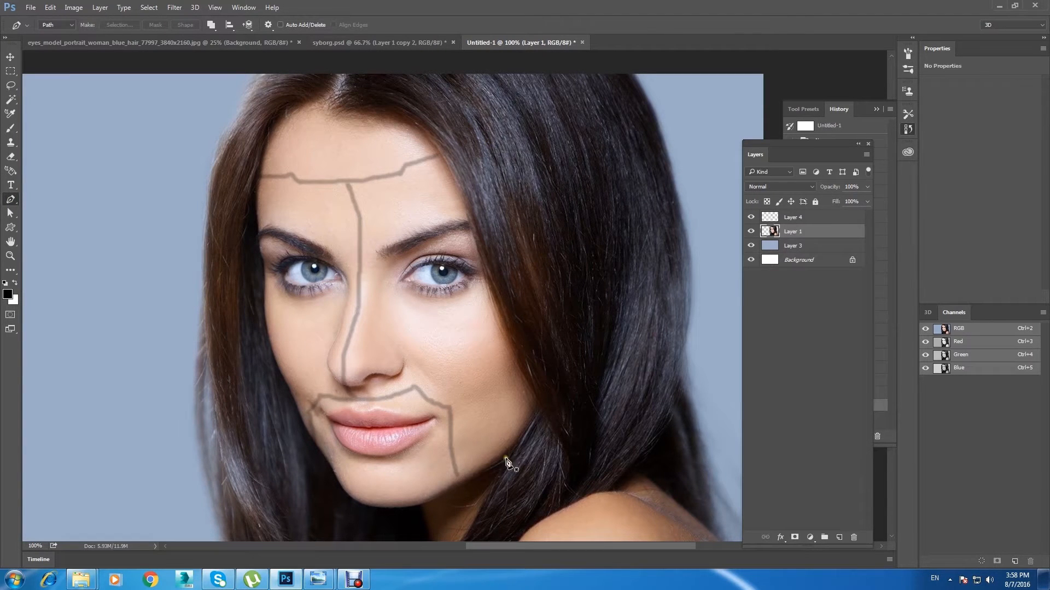
pyautogui.click(457, 484)
pyautogui.click(447, 403)
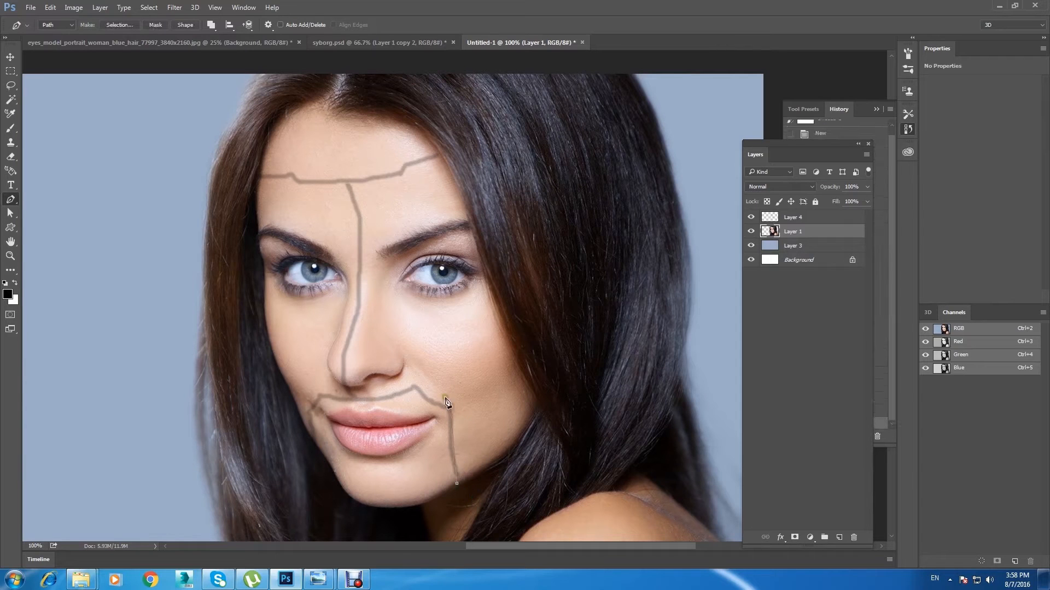
pyautogui.hotkey('ctrl', 'z')
pyautogui.moveTo(451, 408); pyautogui.dragTo(459, 412)
pyautogui.click(415, 390)
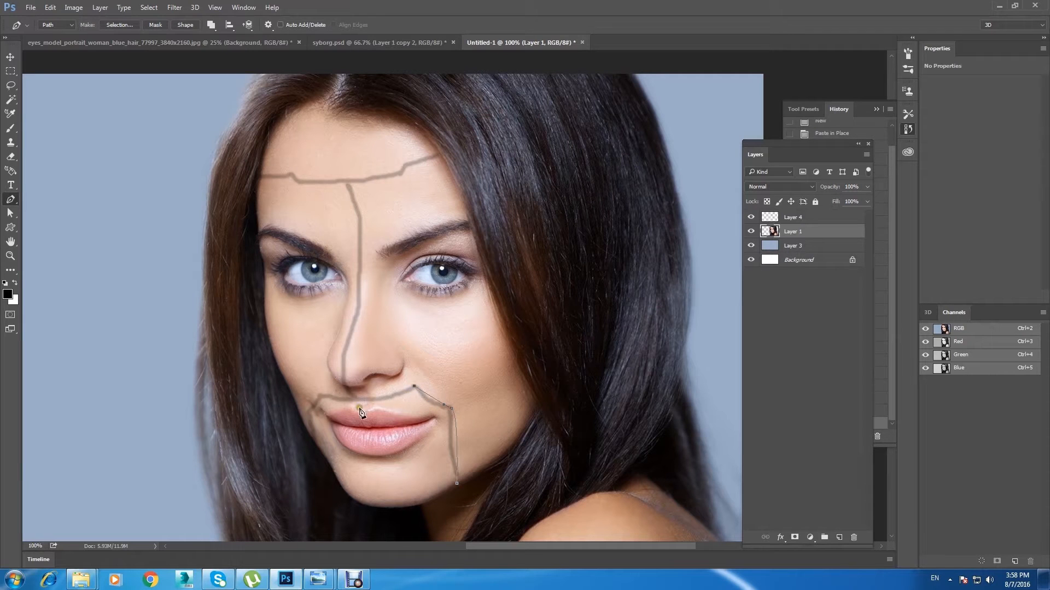
pyautogui.moveTo(360, 405); pyautogui.dragTo(353, 407)
# Step: Continue the path up the nose to the forehead line and follow that line out into the hair beside the face
pyautogui.click(348, 389)
pyautogui.moveTo(343, 356); pyautogui.dragTo(349, 338)
pyautogui.moveTo(362, 281); pyautogui.dragTo(362, 244)
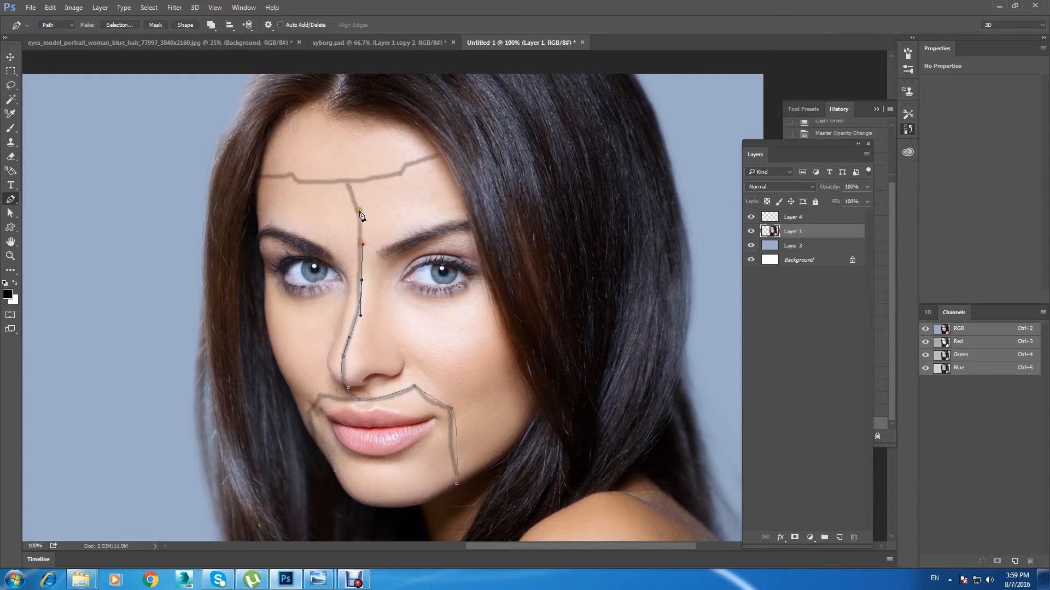
pyautogui.click(346, 181)
pyautogui.click(401, 173)
pyautogui.click(426, 157)
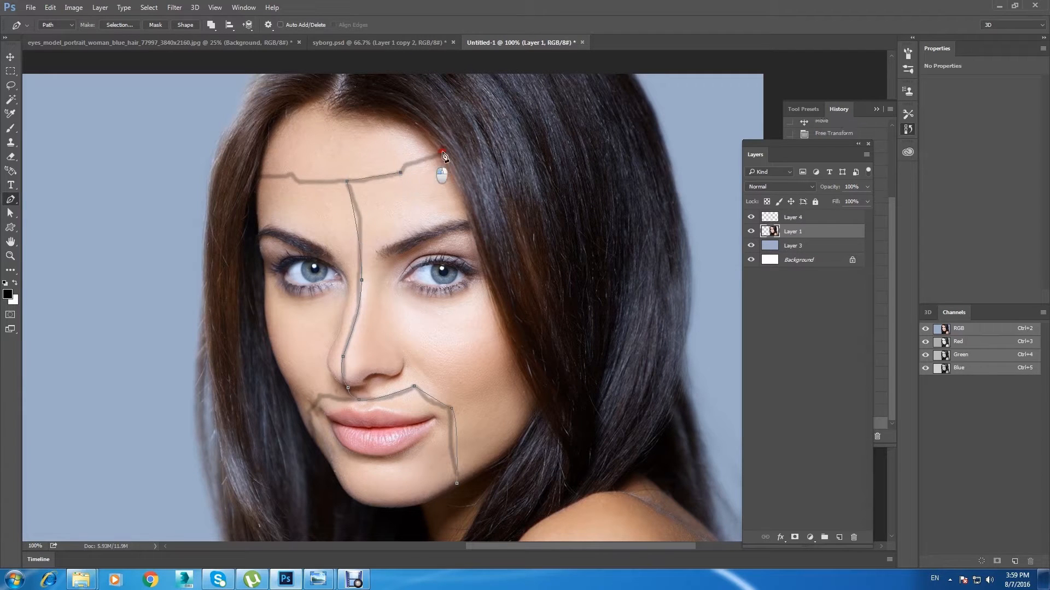
pyautogui.click(494, 142)
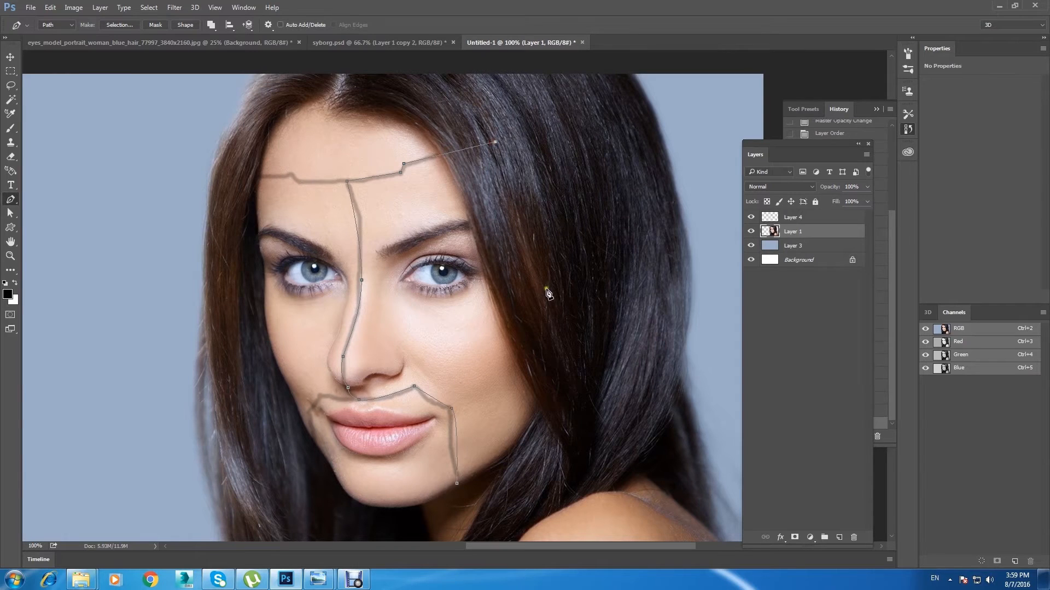
# Step: Close the path down through the hair and along the jaw, and convert it into a selection
pyautogui.moveTo(546, 280); pyautogui.dragTo(547, 387)
pyautogui.moveTo(524, 434); pyautogui.dragTo(500, 468)
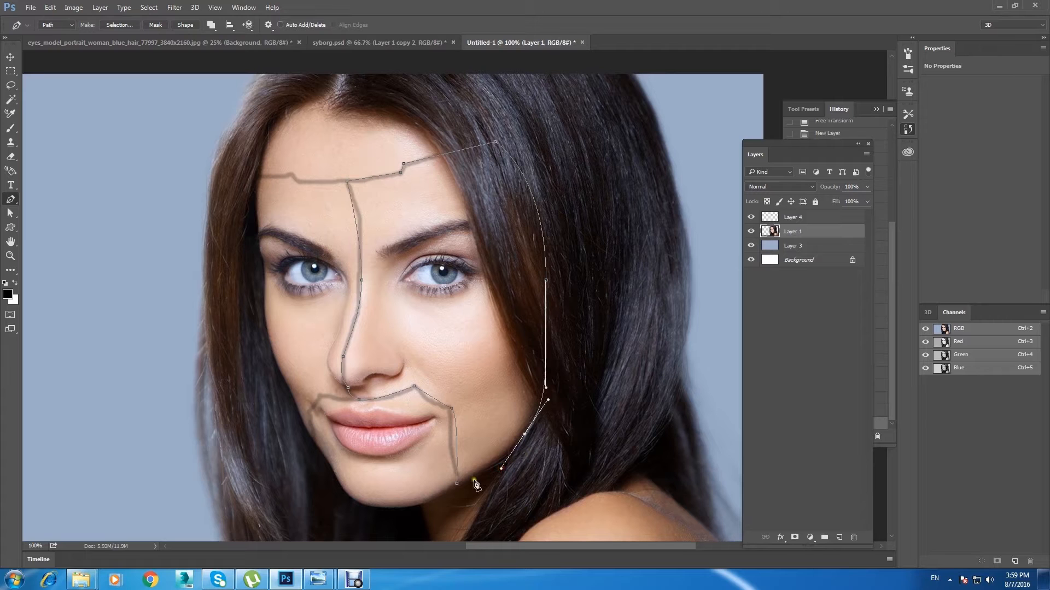
pyautogui.click(458, 485)
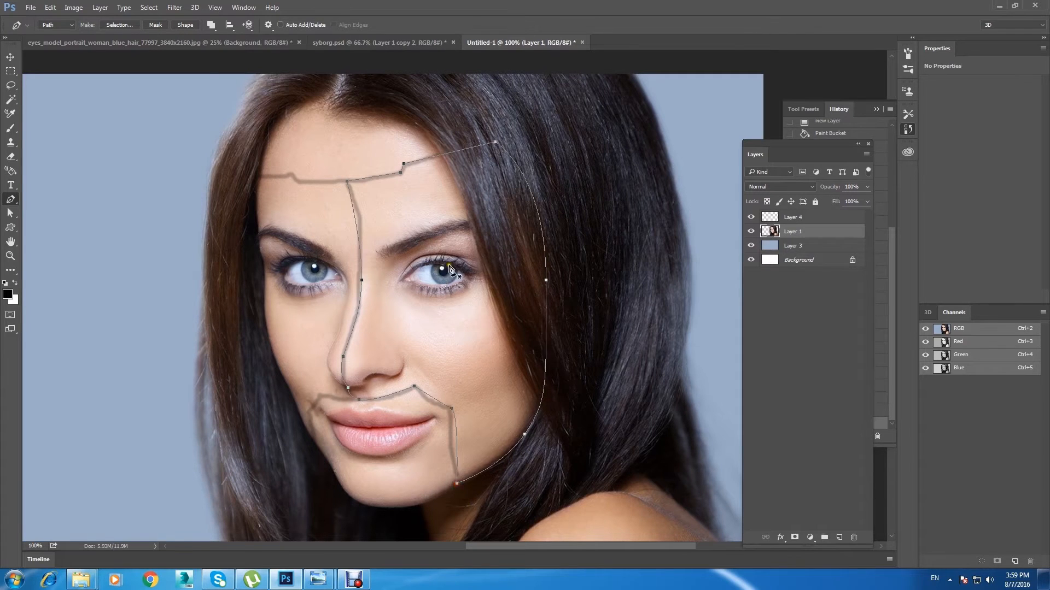
pyautogui.rightClick(452, 282)
pyautogui.click(538, 339)
pyautogui.press('Return')
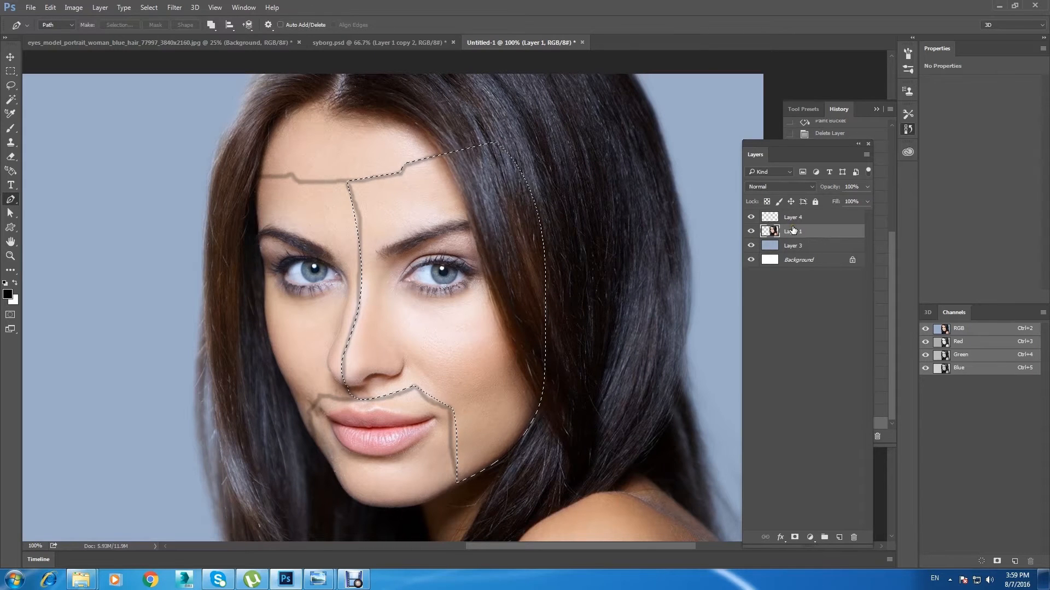
# Step: Copy the selected face area of Layer 1 to a new layer and hide the guide-line layer
pyautogui.hotkey('ctrl', 'j')
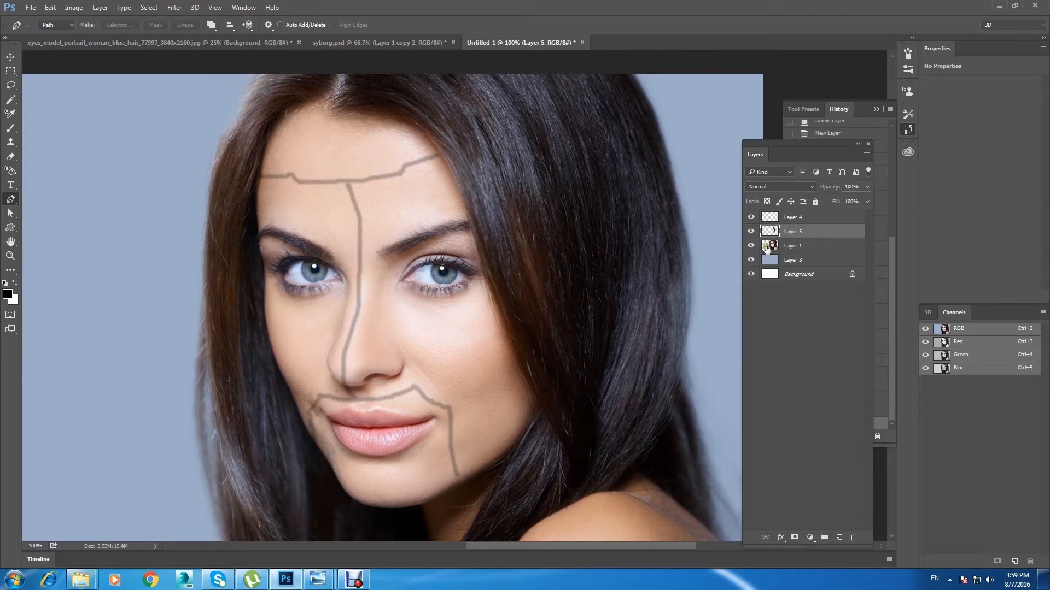
pyautogui.click(751, 246)
pyautogui.click(751, 217)
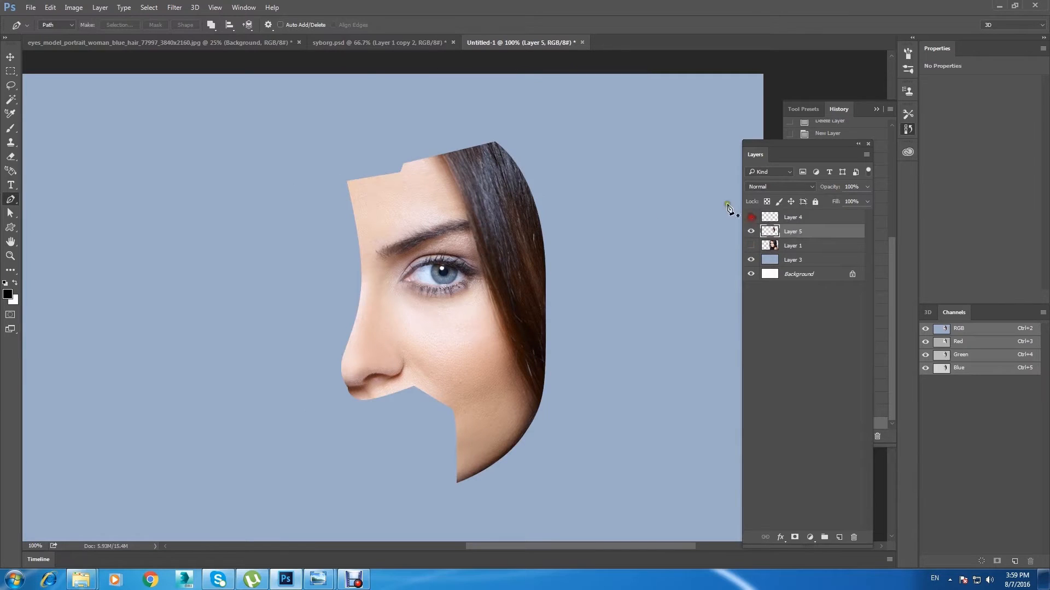
pyautogui.click(9, 56)
pyautogui.click(798, 246)
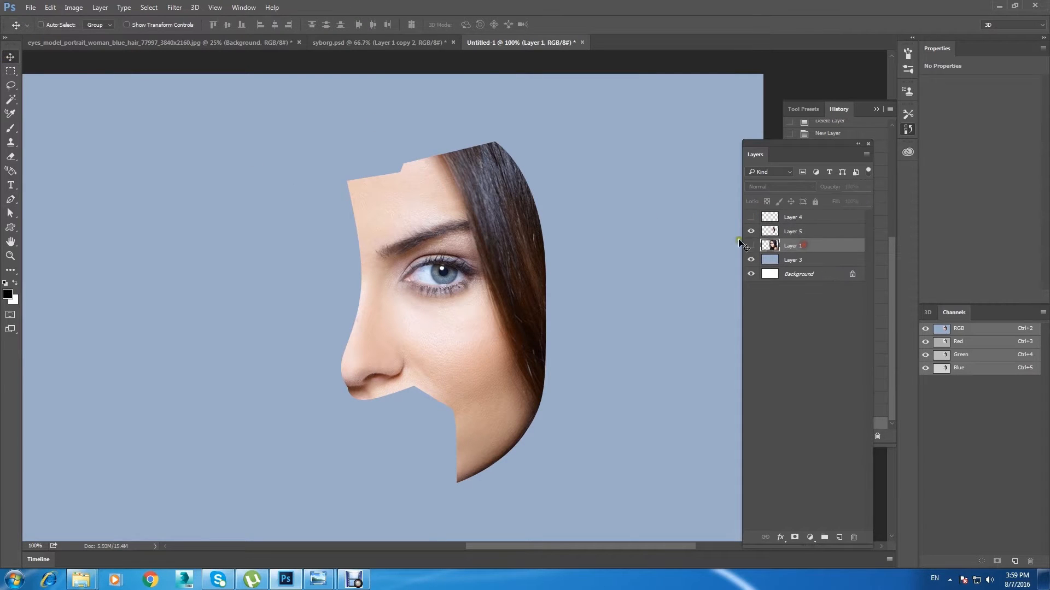
pyautogui.click(750, 246)
pyautogui.click(794, 232)
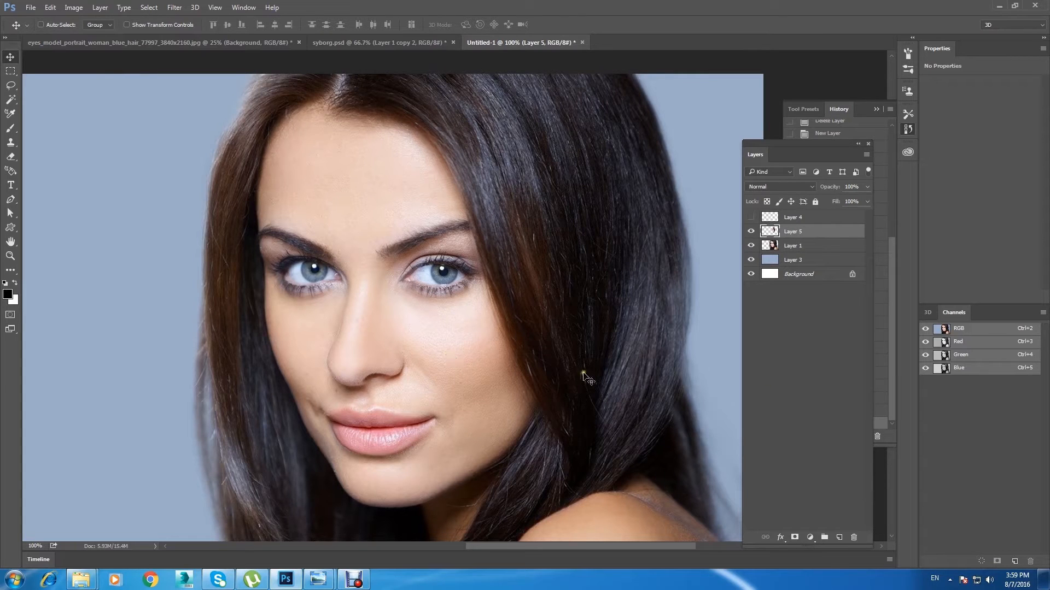
pyautogui.click(751, 246)
pyautogui.click(751, 245)
pyautogui.click(751, 245)
pyautogui.click(750, 245)
# Step: Give the copied face piece a 6 px black outside Stroke at 100% opacity
pyautogui.doubleClick(825, 232)
pyautogui.click(651, 367)
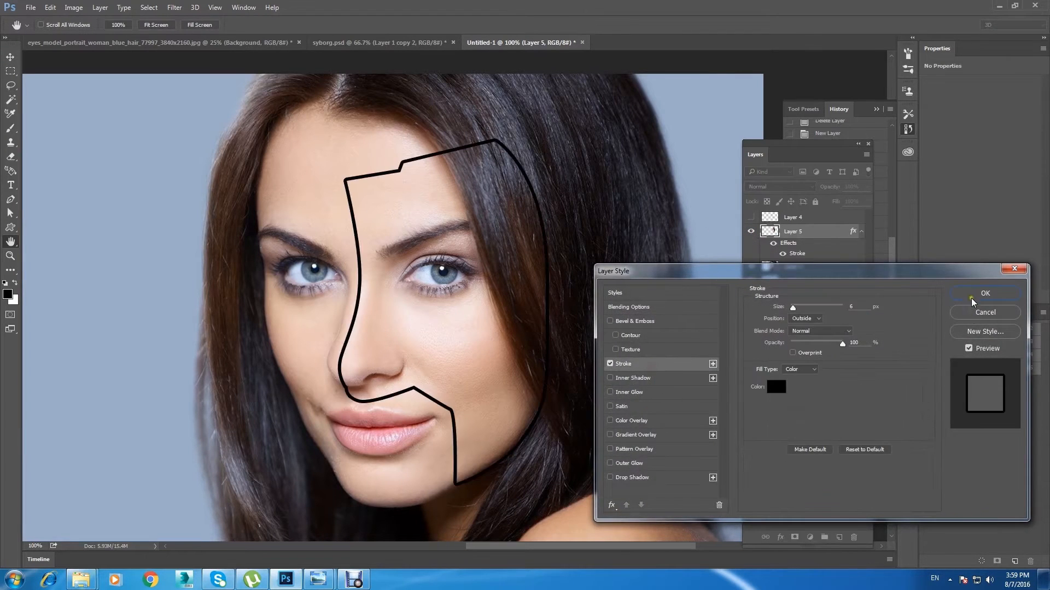
pyautogui.click(982, 295)
pyautogui.click(783, 254)
pyautogui.click(783, 254)
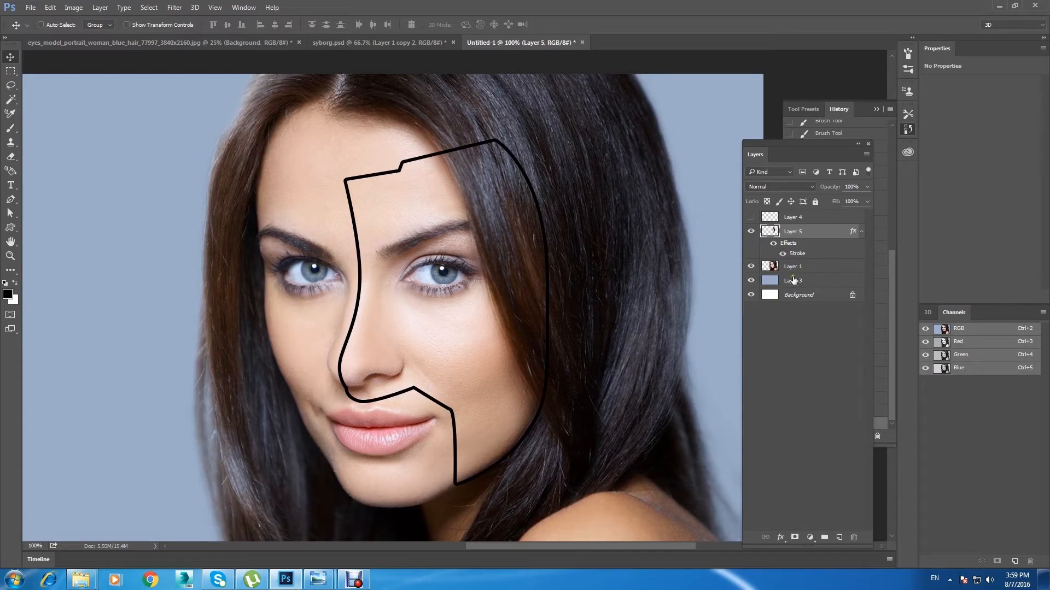
# Step: Show the guide-line layer and, with Layer 1 active, draw a Pen path from the jaw up and over the upper lip to the cheek edge
pyautogui.click(798, 268)
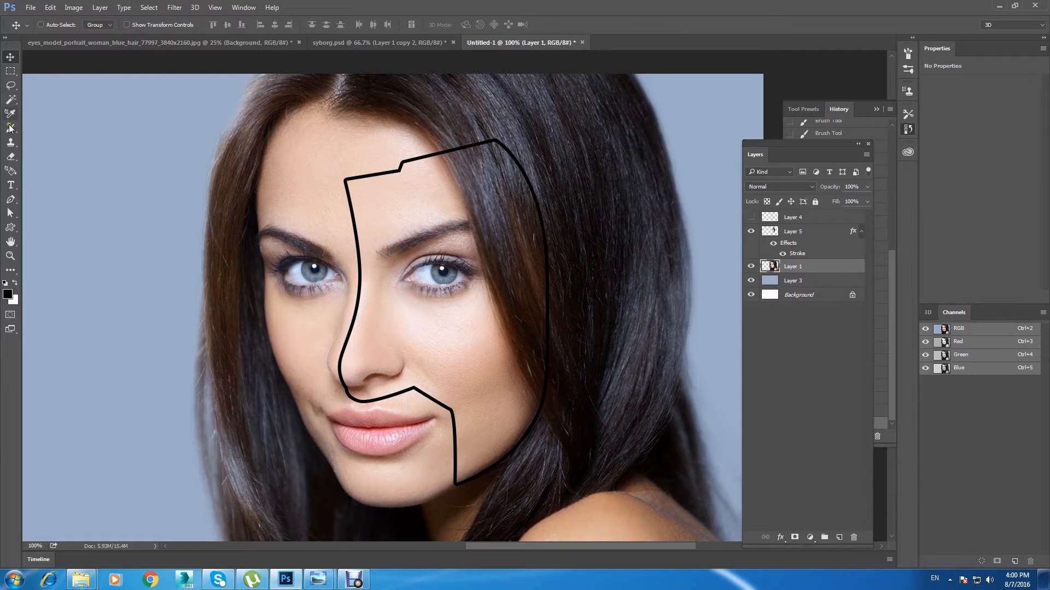
pyautogui.click(751, 217)
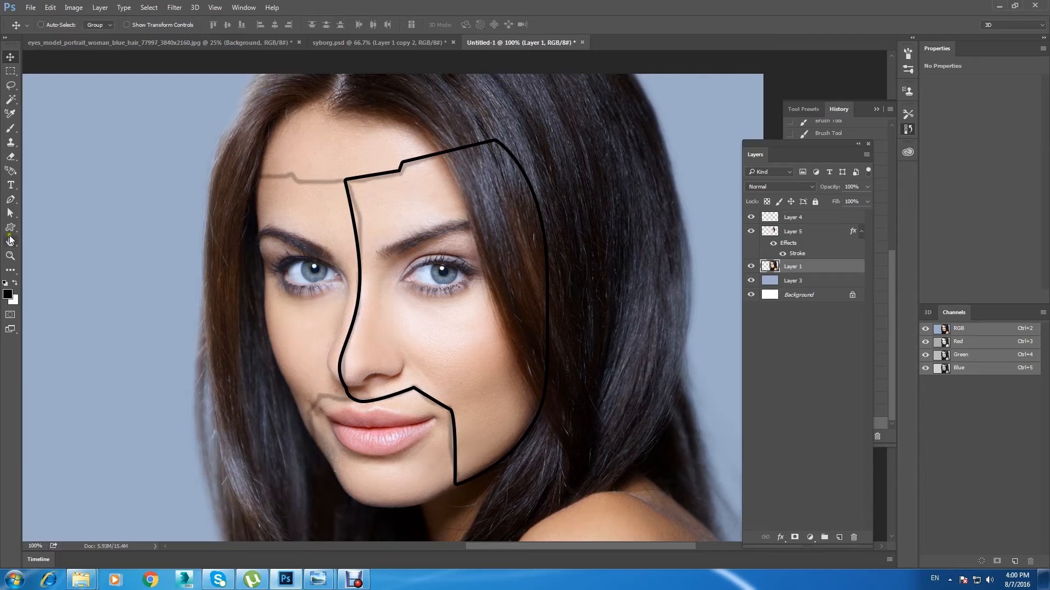
pyautogui.click(11, 199)
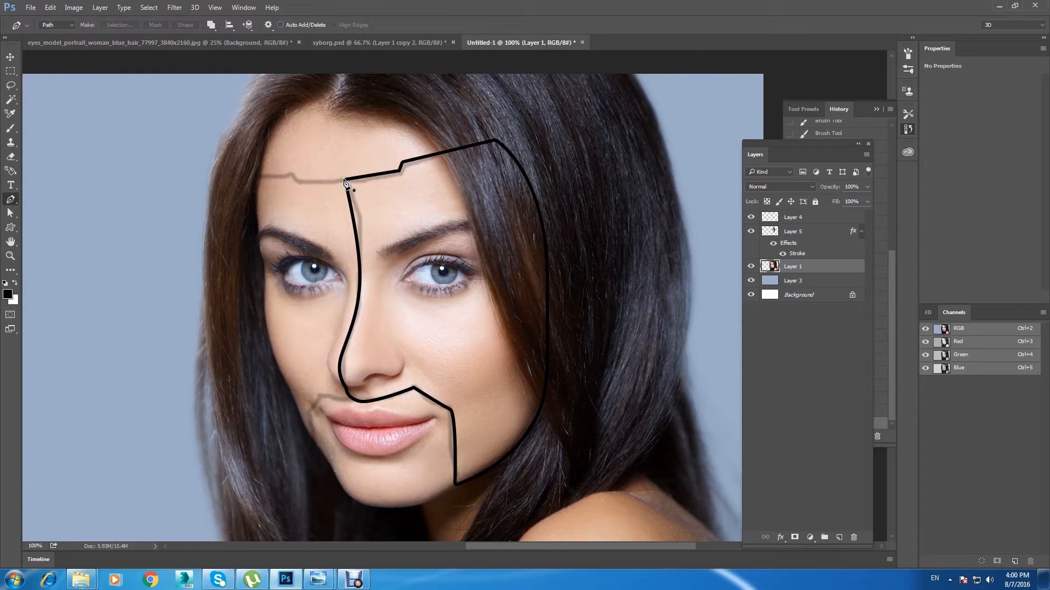
pyautogui.click(452, 486)
pyautogui.click(448, 412)
pyautogui.click(413, 392)
pyautogui.moveTo(368, 408); pyautogui.dragTo(358, 405)
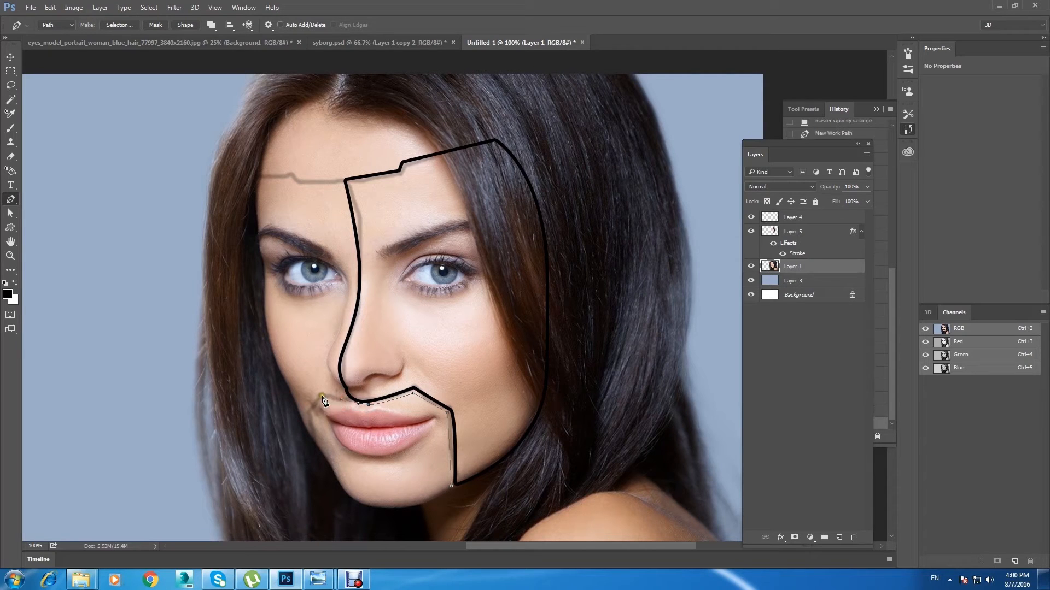
pyautogui.click(322, 395)
pyautogui.click(309, 411)
# Step: Continue the path down the cheek edge and around the chin, closing it at its starting point on the jaw
pyautogui.hotkey('ctrl', '+')
pyautogui.hotkey('ctrl', '+')
pyautogui.moveTo(316, 438); pyautogui.dragTo(364, 291)
pyautogui.moveTo(278, 415); pyautogui.dragTo(356, 185)
pyautogui.click(165, 323)
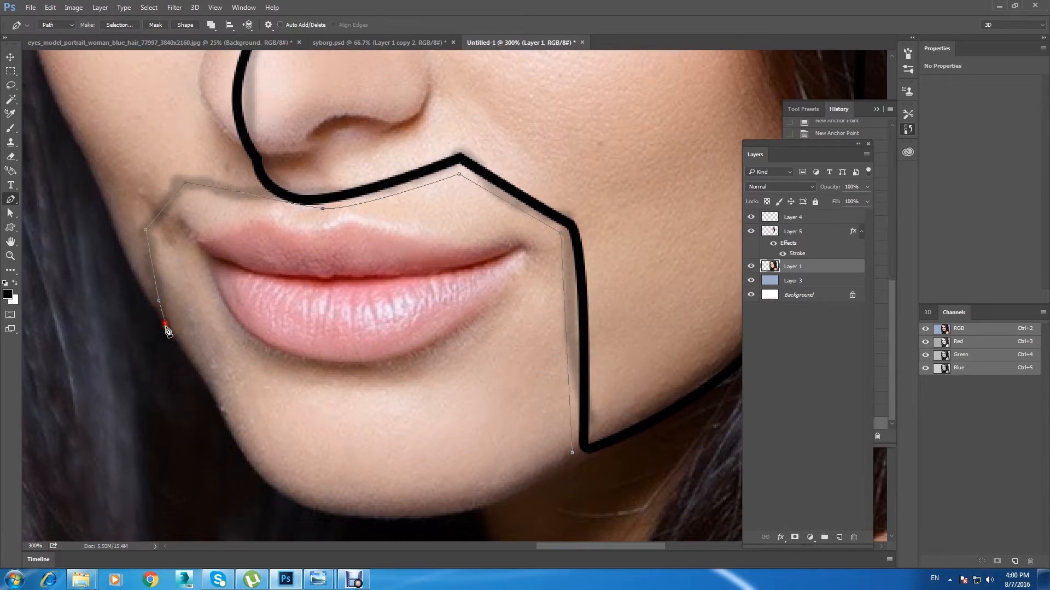
pyautogui.click(192, 362)
pyautogui.click(226, 420)
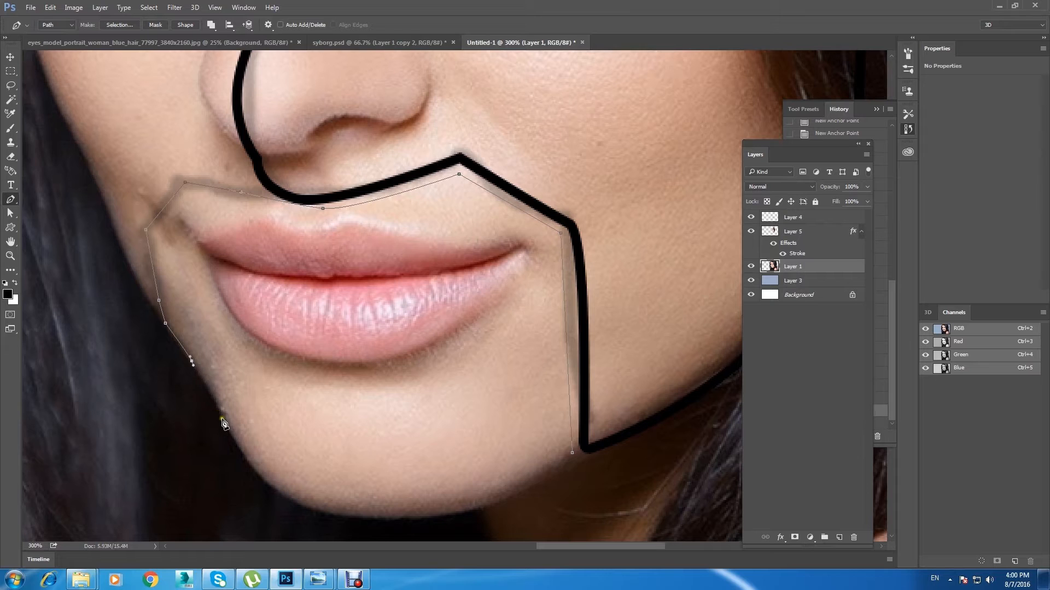
pyautogui.moveTo(226, 422); pyautogui.dragTo(227, 436)
pyautogui.moveTo(284, 495); pyautogui.dragTo(311, 511)
pyautogui.moveTo(414, 520); pyautogui.dragTo(472, 510)
pyautogui.moveTo(571, 454); pyautogui.dragTo(600, 416)
# Step: Convert the closed mouth-and-chin path into a selection and copy that area of Layer 1 to a new layer
pyautogui.hotkey('ctrl', '-')
pyautogui.hotkey('ctrl', '-')
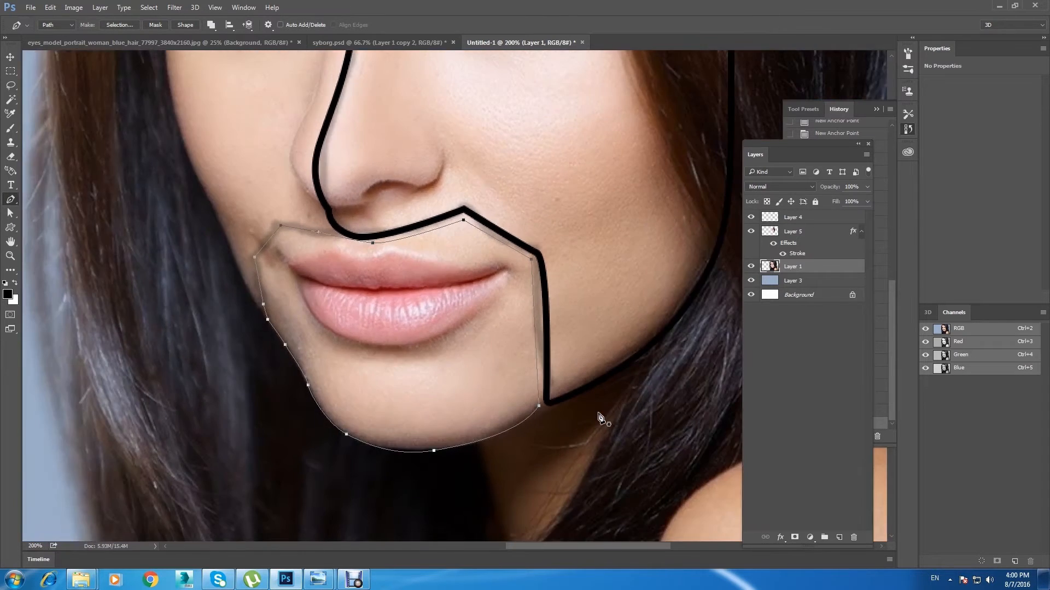
pyautogui.rightClick(479, 324)
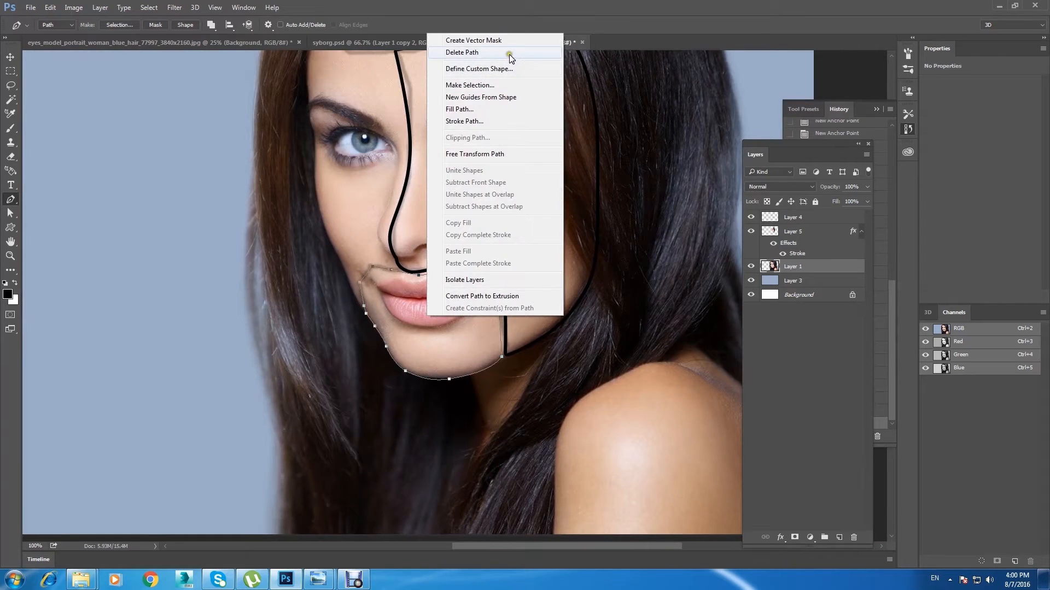
pyautogui.click(530, 86)
pyautogui.press('Return')
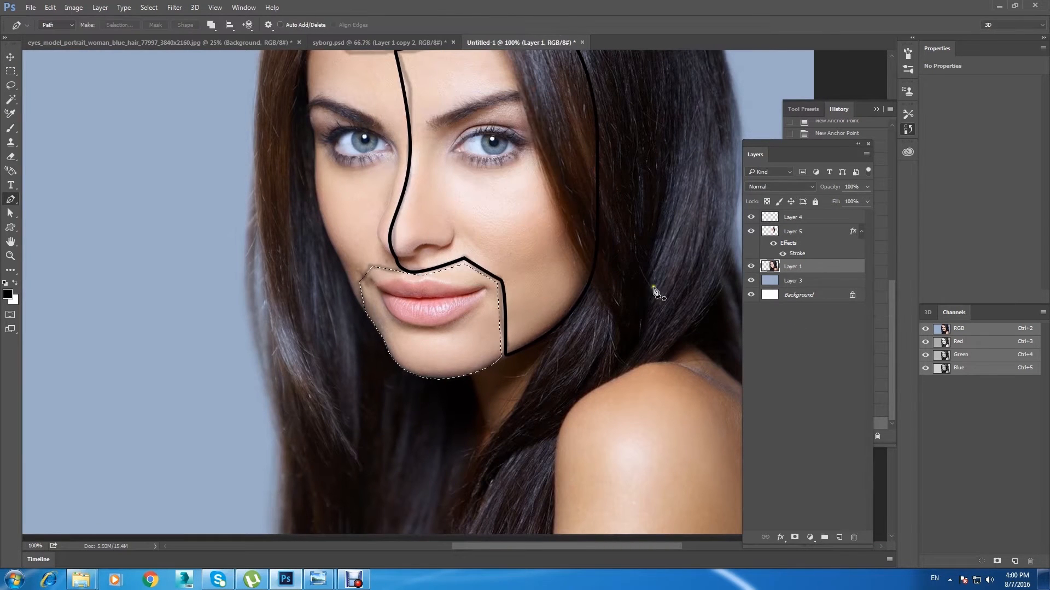
pyautogui.hotkey('ctrl', 'j')
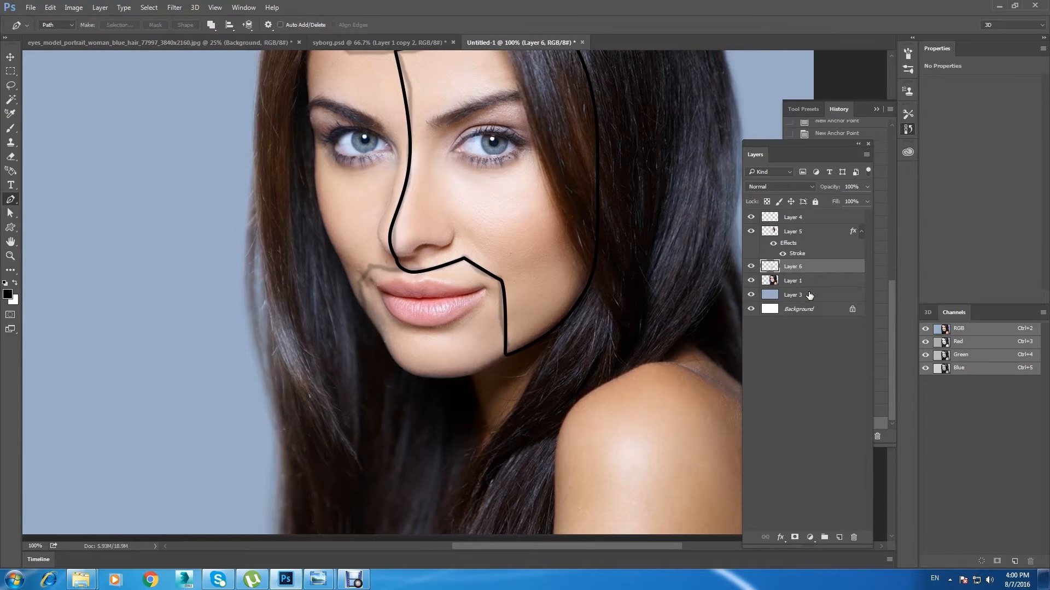
# Step: Give the mouth-and-chin piece a 6 px black outside Stroke at 100% opacity
pyautogui.doubleClick(818, 266)
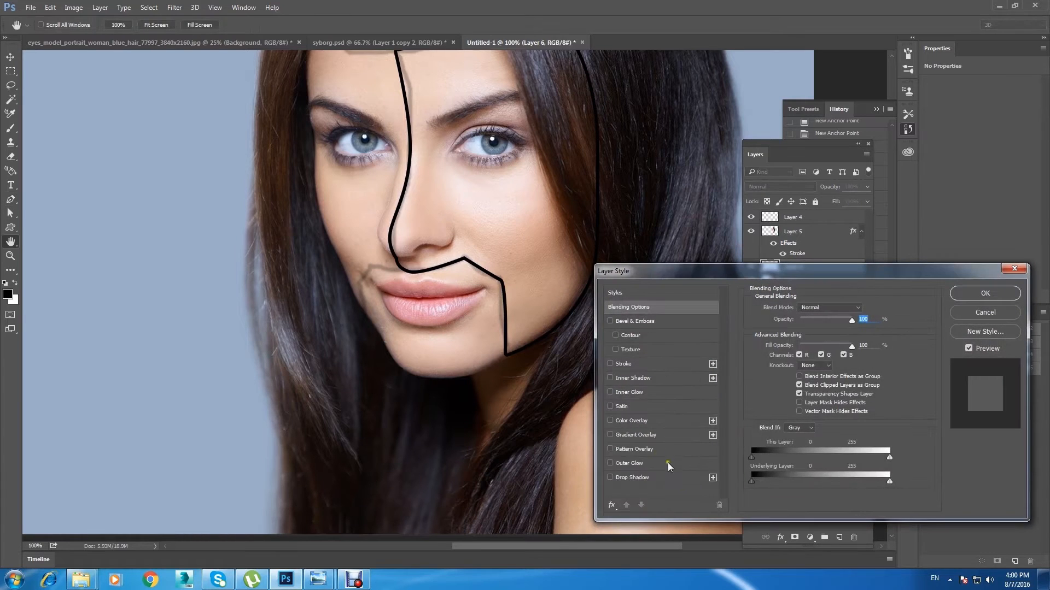
pyautogui.click(647, 363)
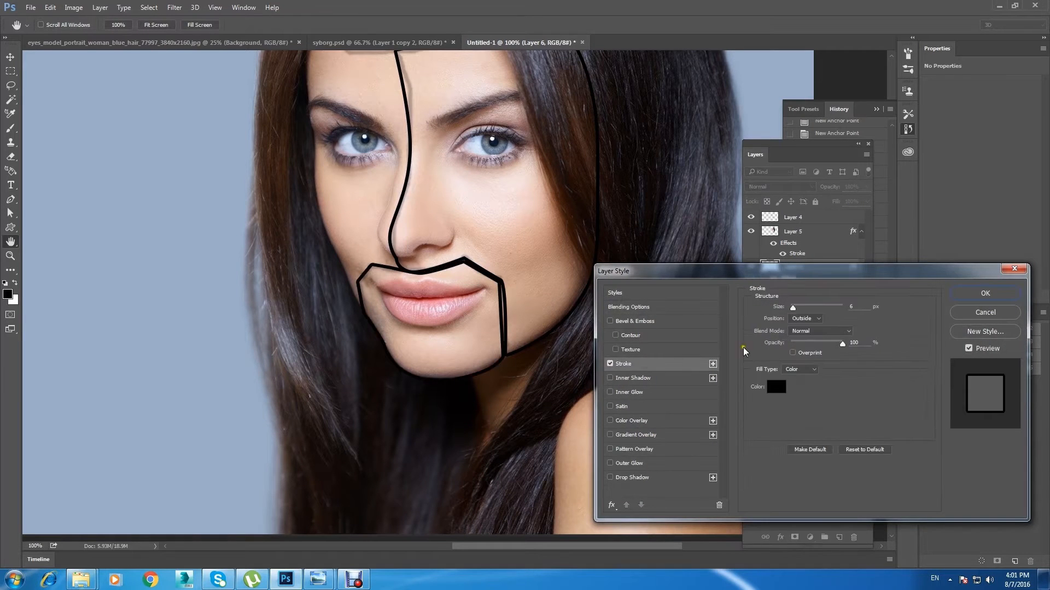
pyautogui.click(967, 294)
# Step: On Layer 1, start a Pen path beside the mouth corner and follow the mouth panel's upper edge to the base of the nose line
pyautogui.press('p')
pyautogui.moveTo(553, 206)
pyautogui.mouseDown()
pyautogui.moveTo(489, 337)
pyautogui.moveTo(498, 339)
pyautogui.mouseUp()
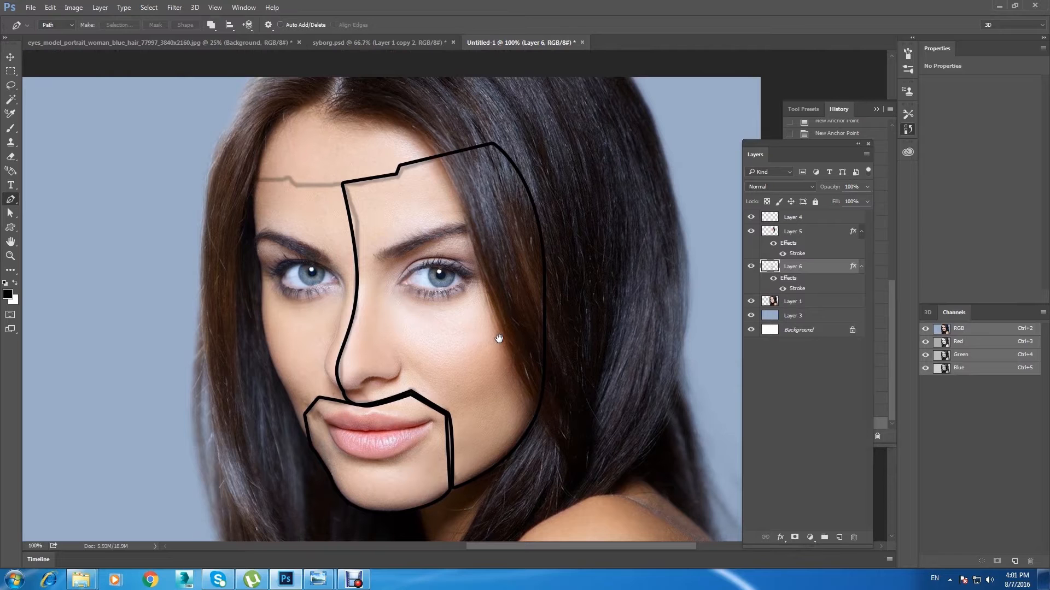
pyautogui.click(842, 300)
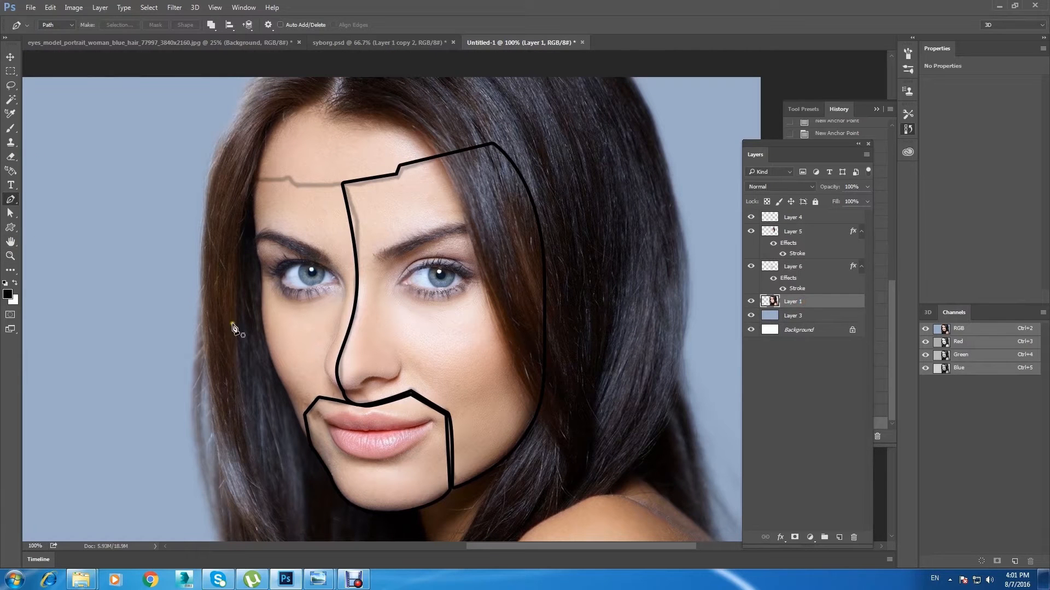
pyautogui.scroll(1, 309, 442)
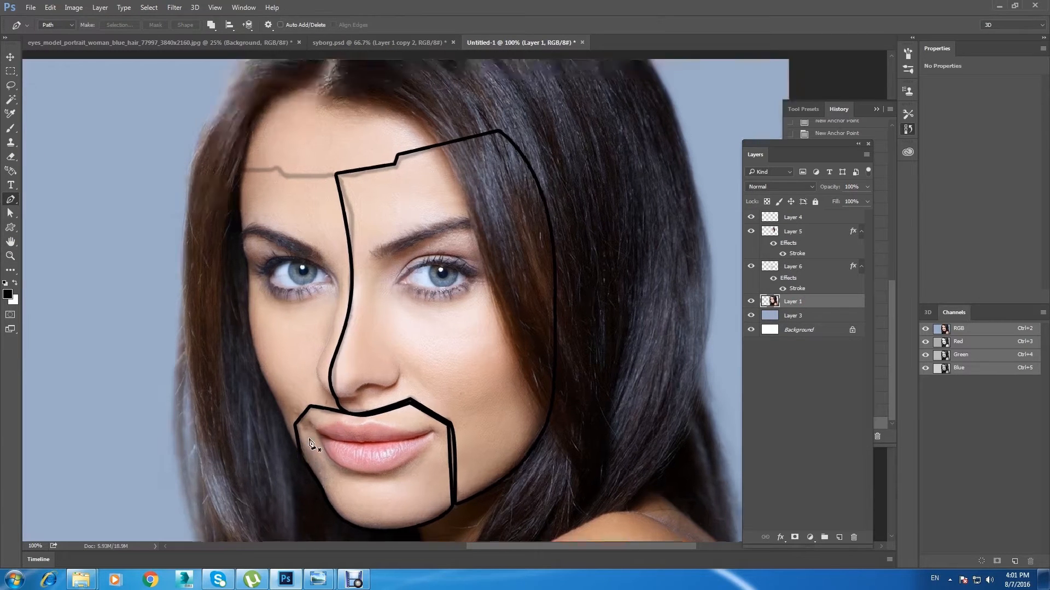
pyautogui.click(283, 420)
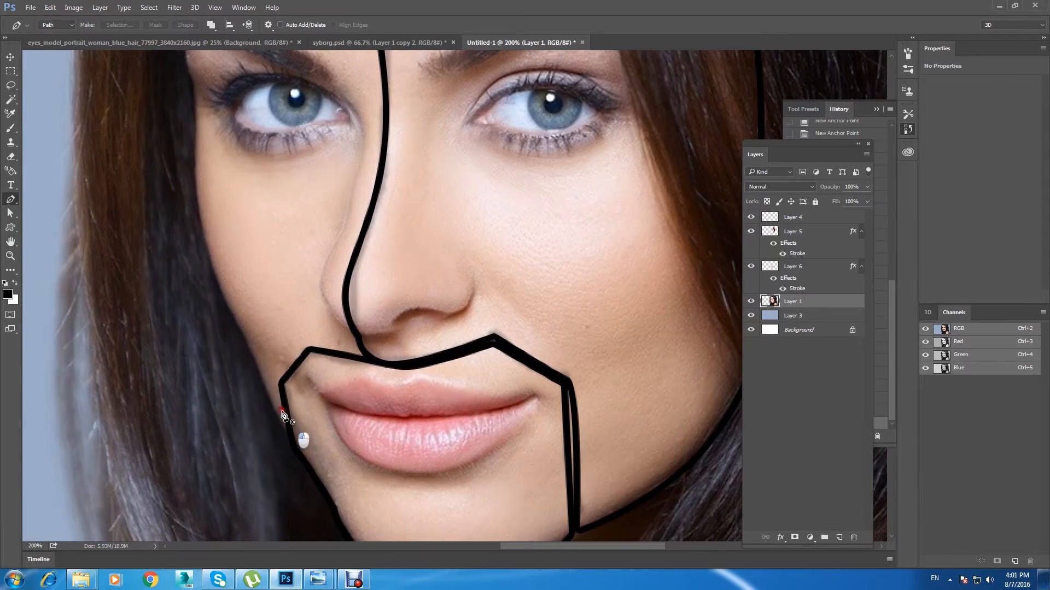
pyautogui.click(273, 384)
pyautogui.click(304, 345)
pyautogui.hotkey('ctrl', 'shift', 'v')
pyautogui.click(363, 355)
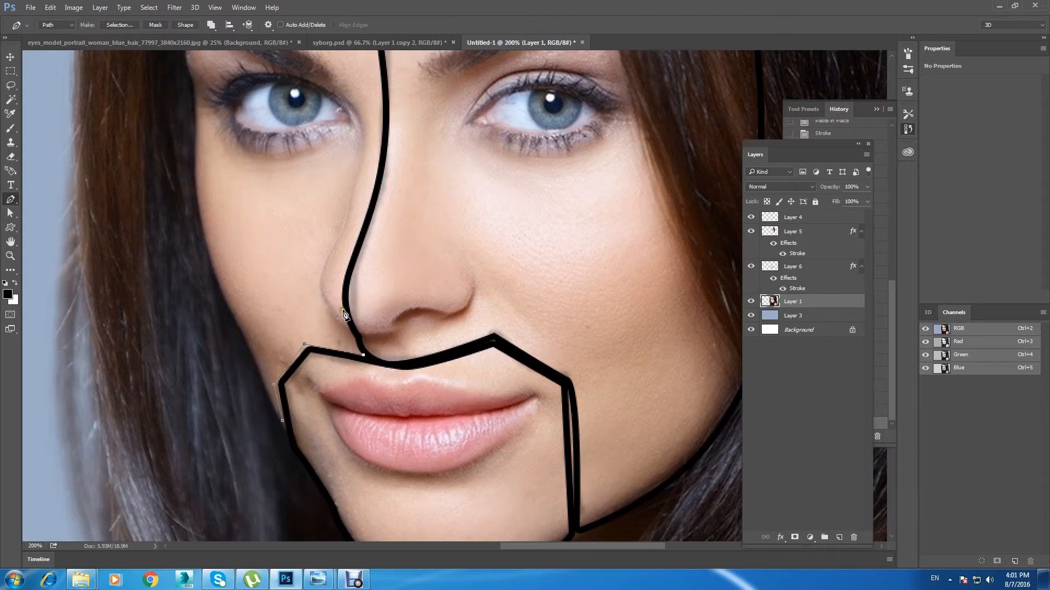
# Step: Continue the path up the nose line to the forehead and follow the grey guide line out to the hairline
pyautogui.moveTo(344, 299); pyautogui.dragTo(345, 279)
pyautogui.moveTo(378, 184); pyautogui.dragTo(378, 181)
pyautogui.moveTo(385, 128); pyautogui.dragTo(395, 335)
pyautogui.moveTo(389, 251); pyautogui.dragTo(381, 174)
pyautogui.click(365, 130)
pyautogui.click(271, 130)
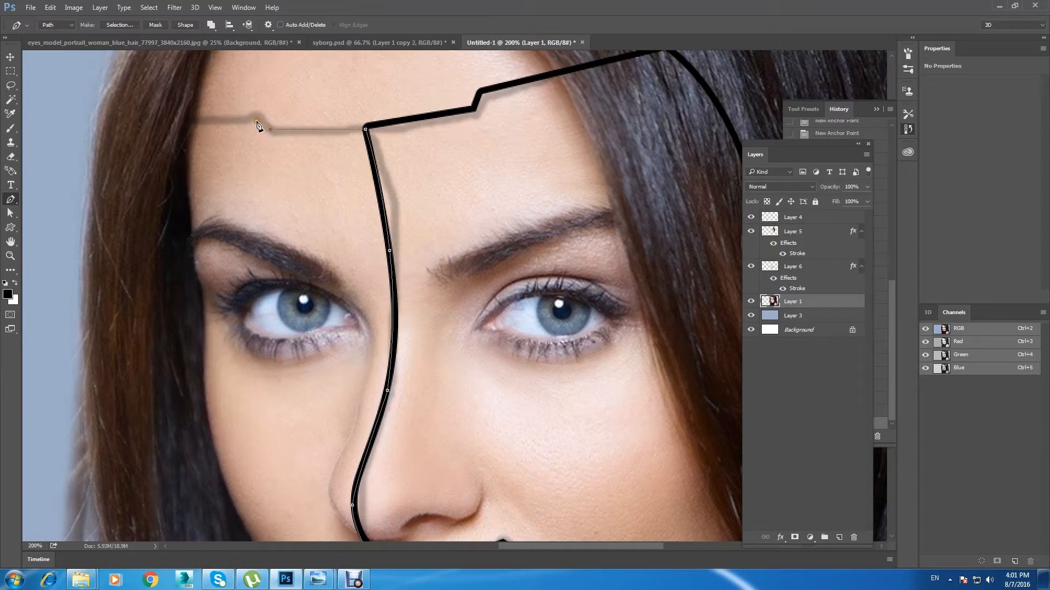
pyautogui.click(198, 121)
# Step: Trace the path down the narrow side of the face, along the temple and cheek edge, towards the mouth corner
pyautogui.moveTo(193, 181); pyautogui.dragTo(191, 220)
pyautogui.click(192, 247)
pyautogui.moveTo(202, 286); pyautogui.dragTo(205, 292)
pyautogui.moveTo(204, 368); pyautogui.dragTo(206, 379)
pyautogui.moveTo(277, 449); pyautogui.dragTo(291, 219)
pyautogui.moveTo(225, 224); pyautogui.dragTo(231, 238)
pyautogui.moveTo(253, 299); pyautogui.dragTo(258, 308)
pyautogui.moveTo(276, 343); pyautogui.dragTo(277, 350)
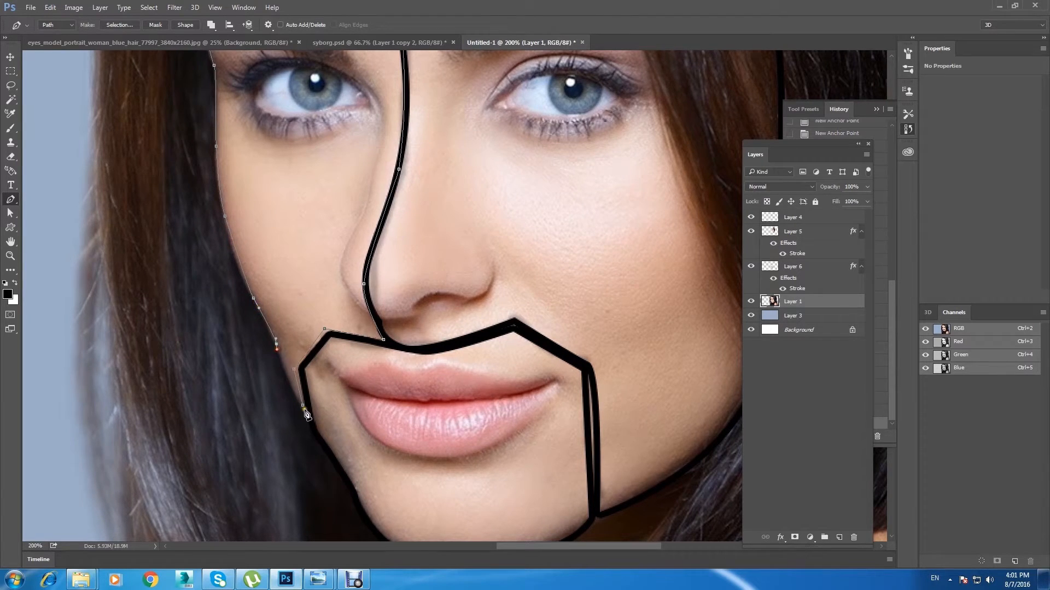
# Step: Convert the closed path around the narrow face side into a selection and copy that area of Layer 1 to a new layer
pyautogui.rightClick(276, 224)
pyautogui.click(328, 270)
pyautogui.click(582, 171)
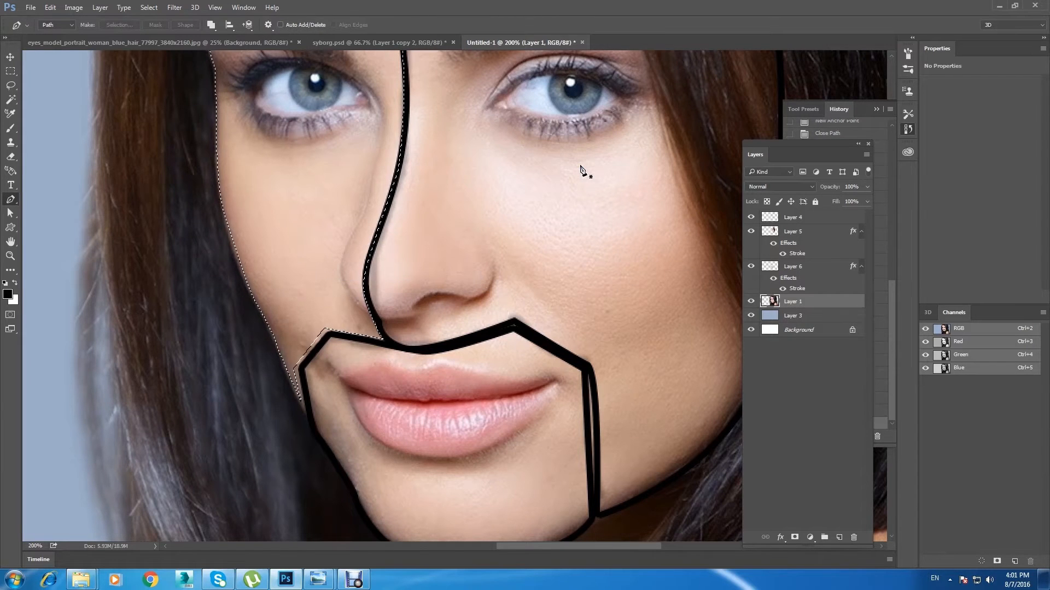
pyautogui.hotkey('ctrl', 'j')
# Step: Hide the guide-line layer and give the narrow face piece on Layer 7 a black outline Stroke
pyautogui.hotkey('ctrl', '-')
pyautogui.moveTo(459, 142); pyautogui.dragTo(406, 188)
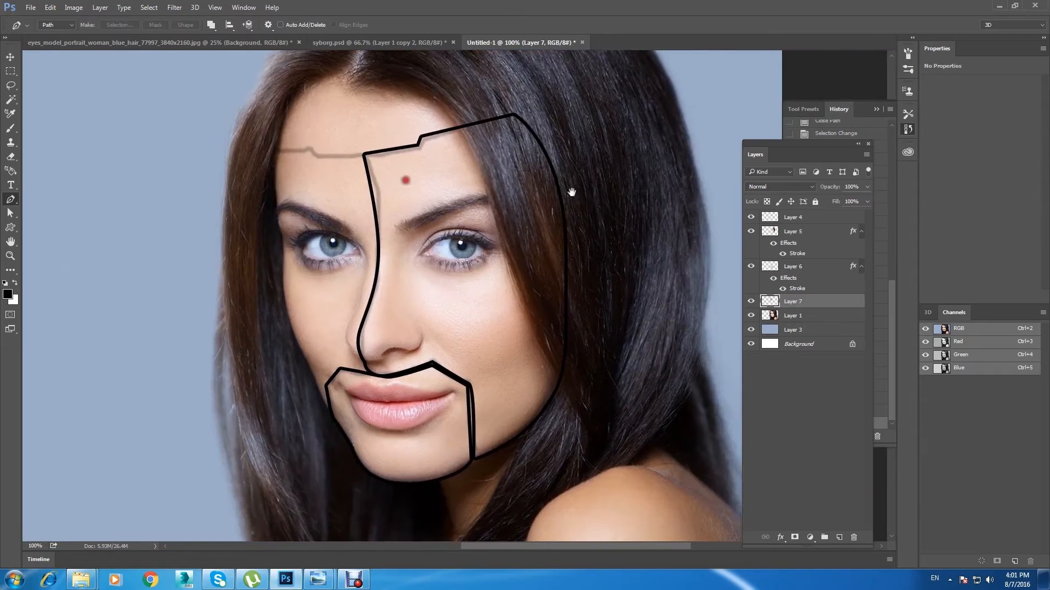
pyautogui.click(793, 217)
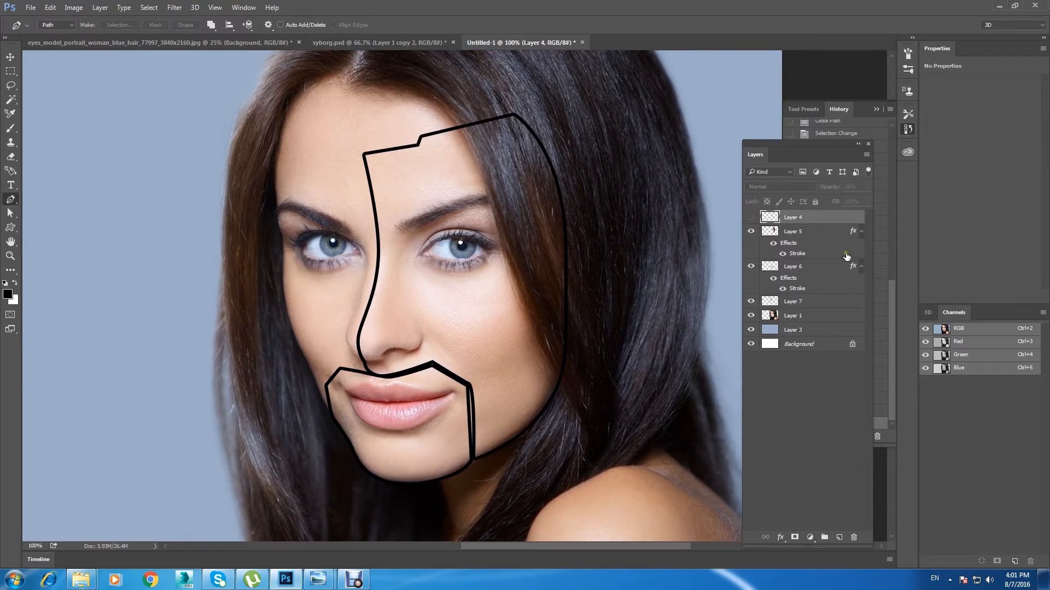
pyautogui.click(832, 302)
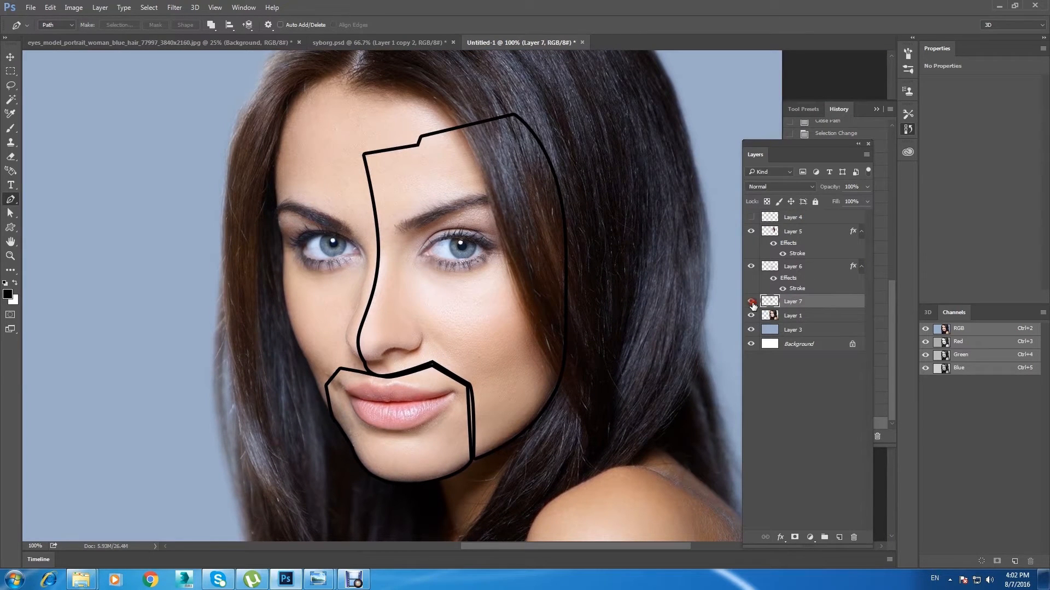
pyautogui.doubleClick(846, 304)
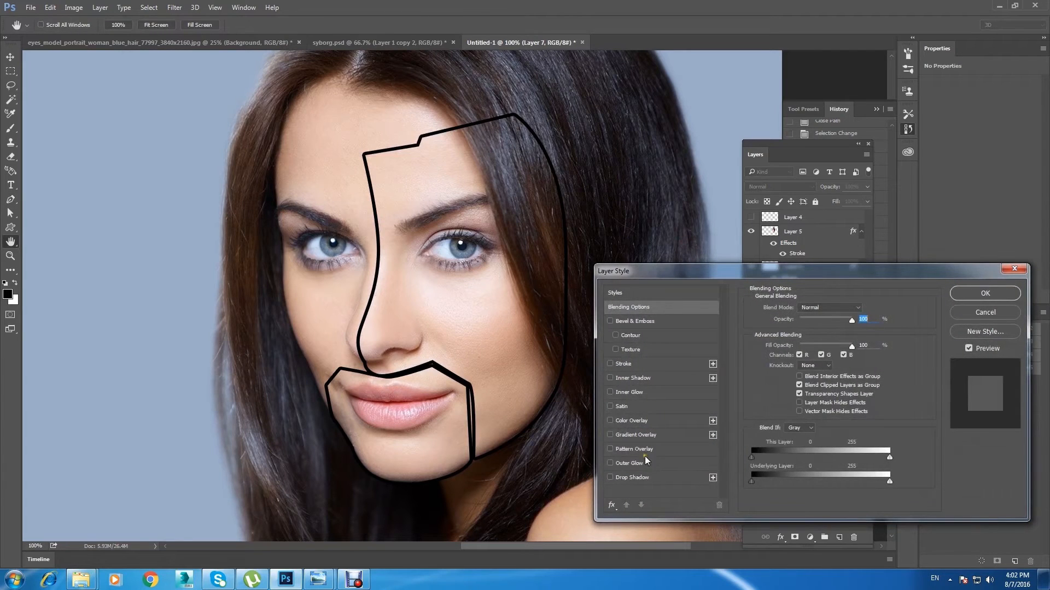
pyautogui.click(645, 364)
pyautogui.click(984, 293)
# Step: Move the mouth-and-chin panel on Layer 6 slightly down and away from the other panels
pyautogui.click(8, 57)
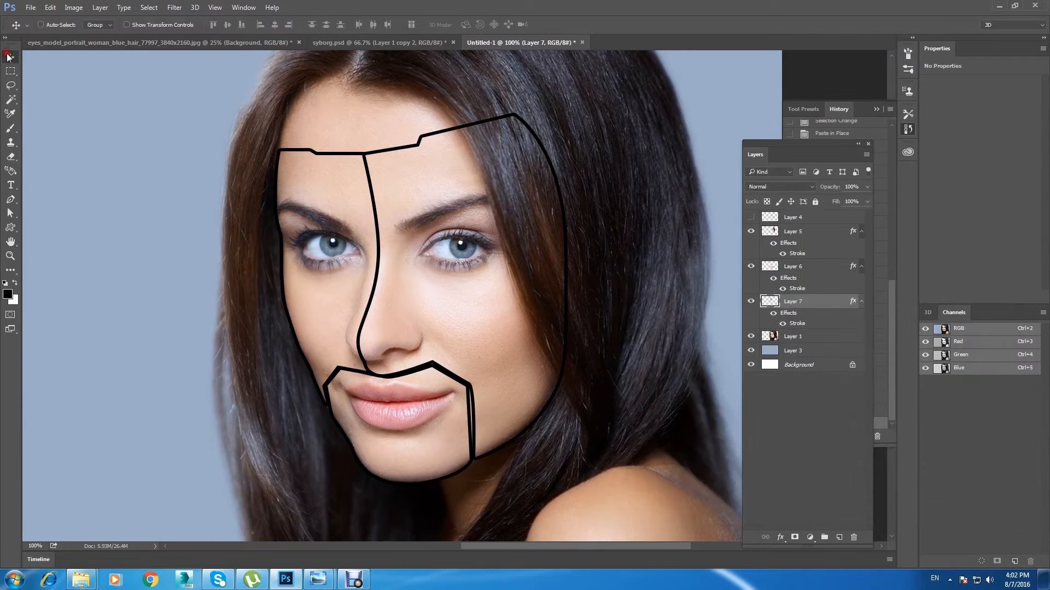
pyautogui.moveTo(301, 207); pyautogui.dragTo(300, 253)
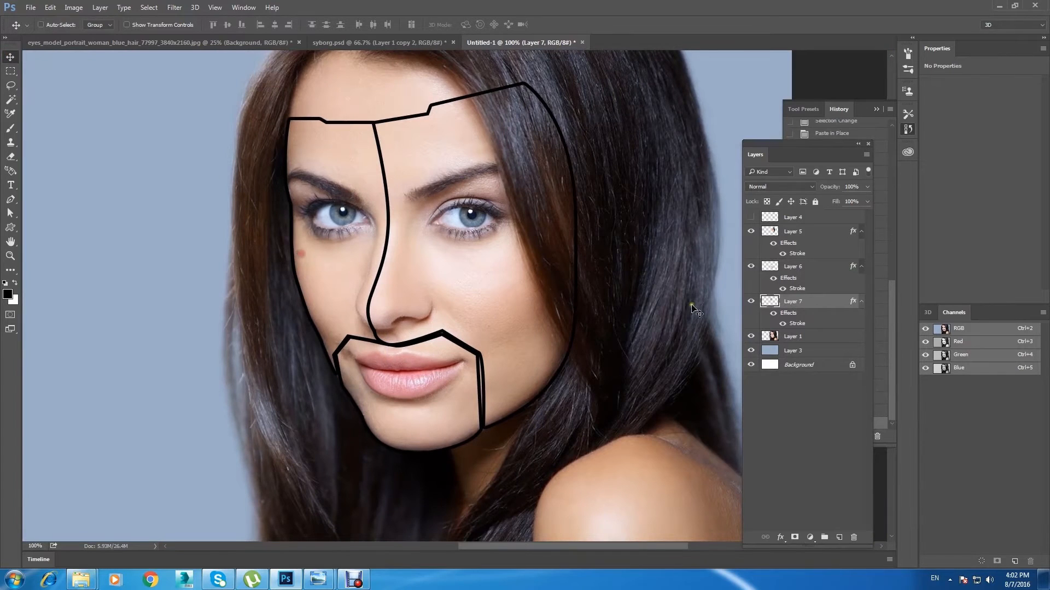
pyautogui.click(792, 267)
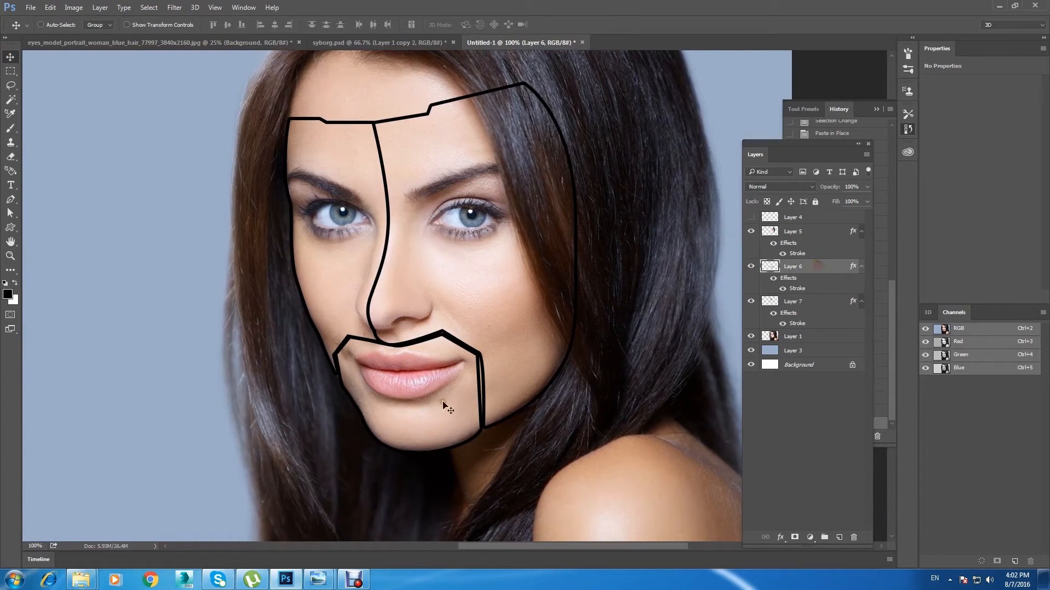
pyautogui.moveTo(433, 392); pyautogui.dragTo(435, 405)
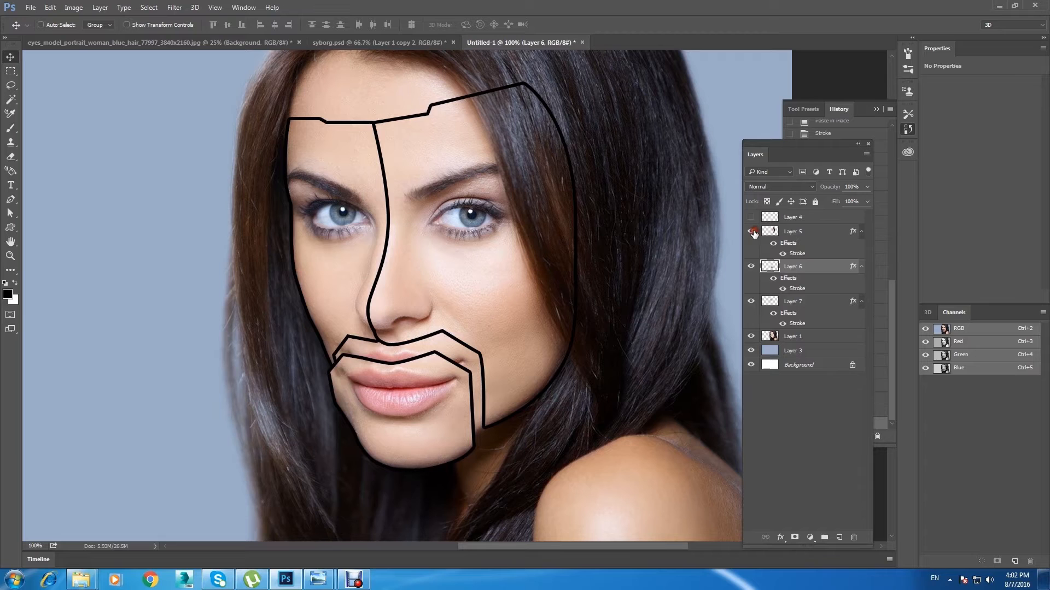
# Step: Move the large face panel on Layer 5 outward from the nose line, and make the narrow eye panel's layer active
pyautogui.click(806, 230)
pyautogui.moveTo(450, 280); pyautogui.dragTo(494, 273)
pyautogui.doubleClick(752, 232)
pyautogui.rightClick(357, 263)
pyautogui.click(386, 270)
pyautogui.scroll(-1, 386, 265)
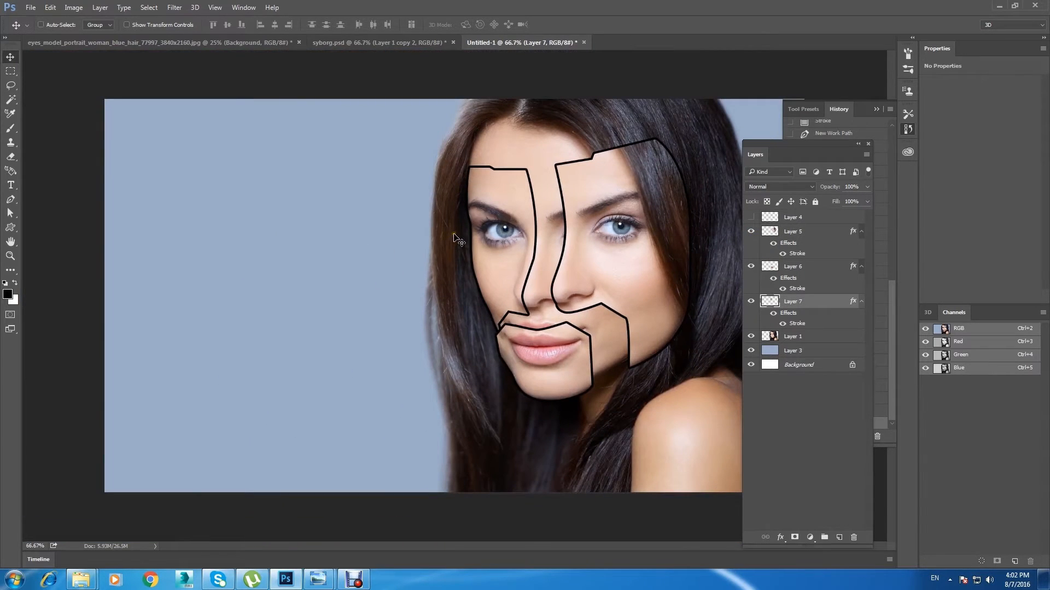
# Step: Toggle the visibility of the mouth panel, the large face panel and the full portrait to check the separated pieces
pyautogui.click(753, 271)
pyautogui.click(753, 272)
pyautogui.click(749, 233)
pyautogui.click(750, 233)
pyautogui.click(751, 336)
pyautogui.click(750, 337)
pyautogui.click(750, 337)
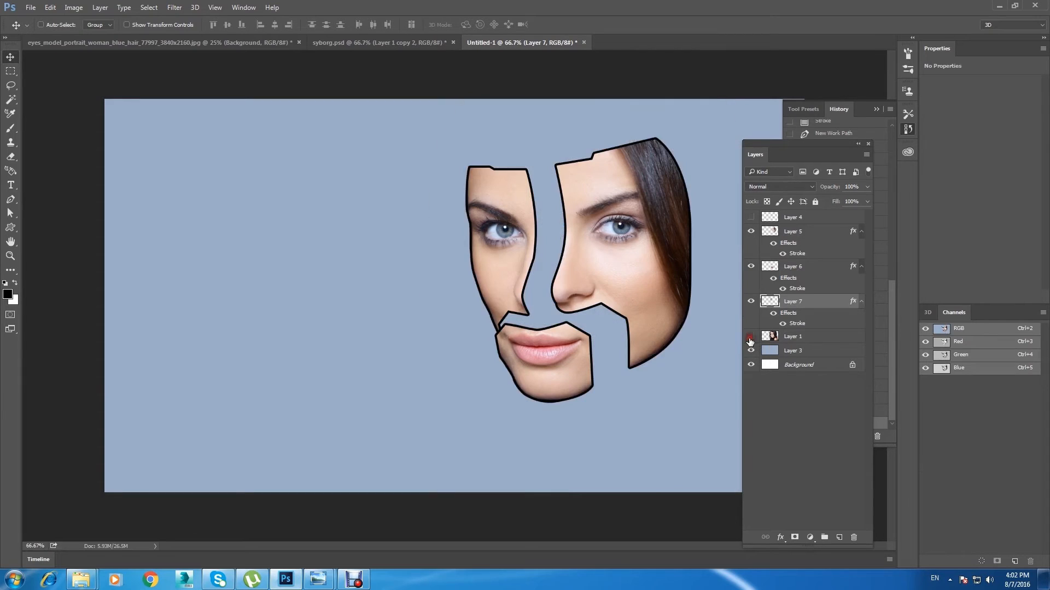
pyautogui.click(751, 337)
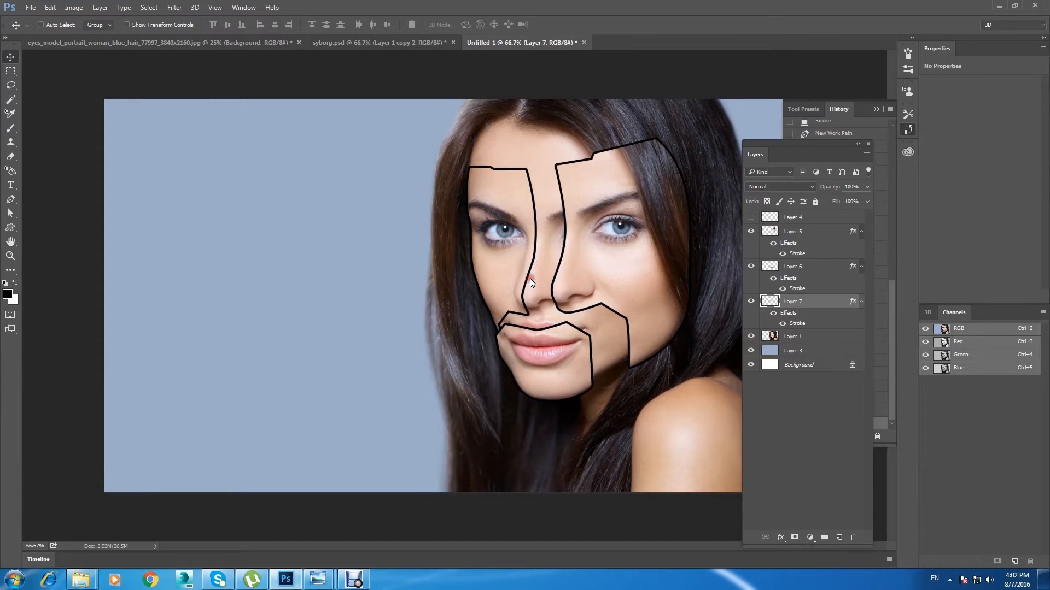
# Step: Rotate the narrow eye panel on Layer 7 by about 91°, place it across the upper forehead and hair, and apply the transformation
pyautogui.hotkey('ctrl', 't')
pyautogui.moveTo(501, 252); pyautogui.dragTo(528, 175)
pyautogui.moveTo(546, 343); pyautogui.dragTo(419, 186)
pyautogui.click(9, 56)
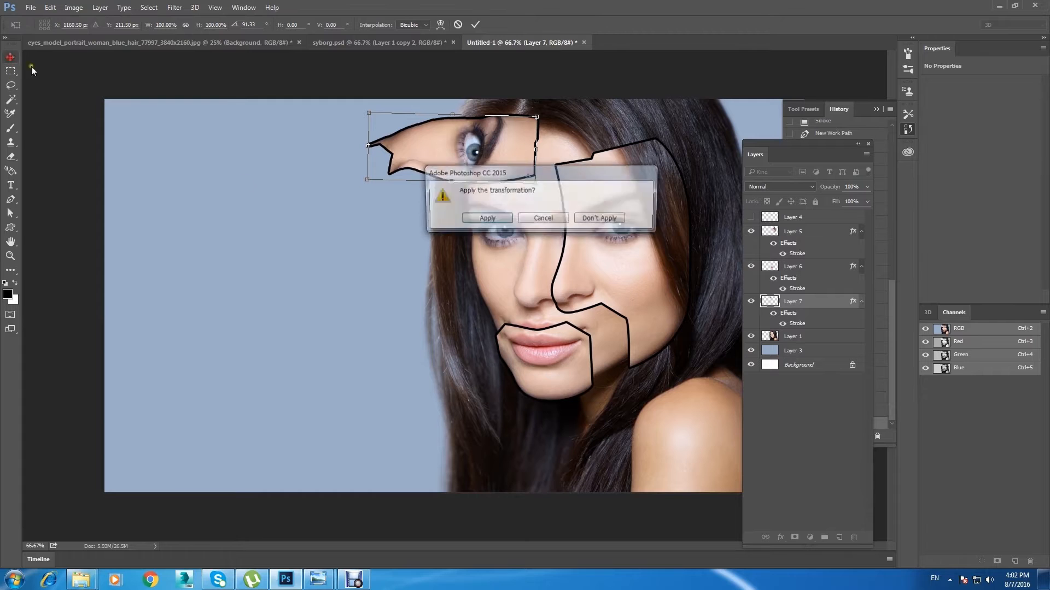
pyautogui.click(491, 218)
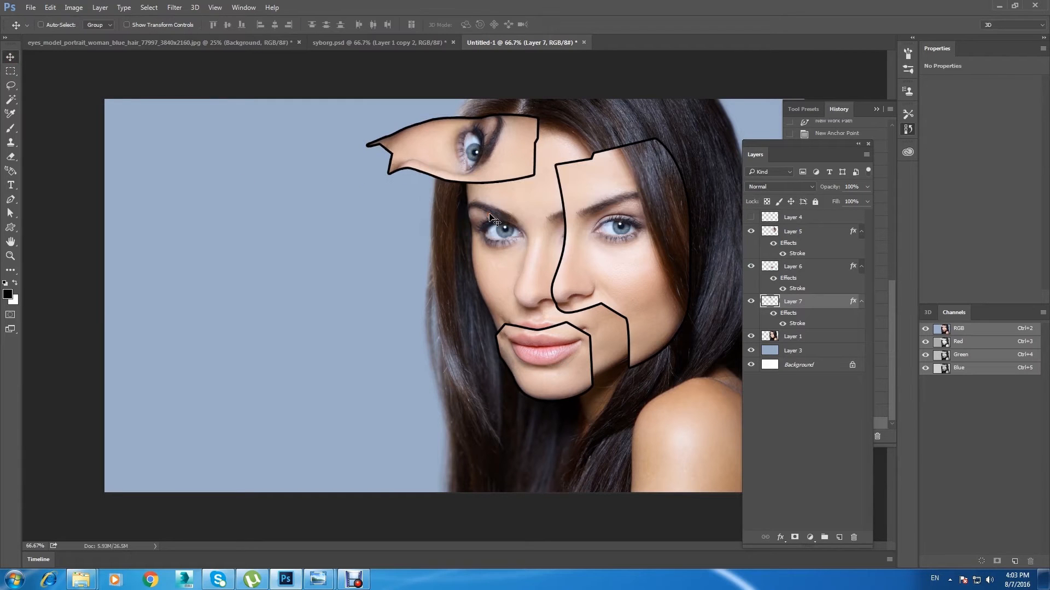
# Step: Make the portrait on Layer 1 active for the Pen tool and hide the eye panel on Layer 7 and the mouth panel on Layer 6
pyautogui.hotkey('ctrl', '+')
pyautogui.moveTo(553, 201); pyautogui.dragTo(430, 275)
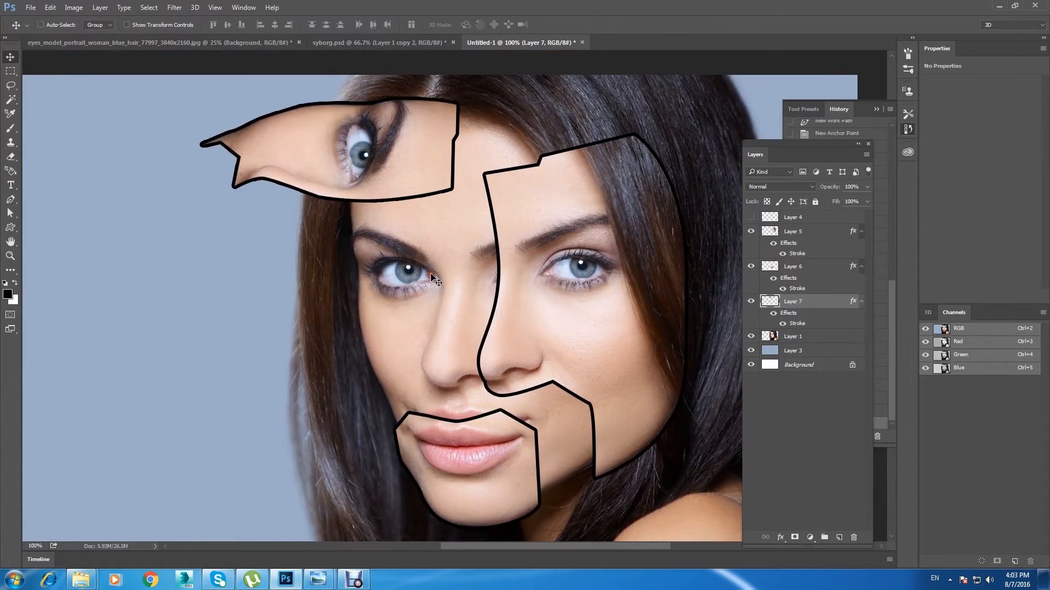
pyautogui.click(817, 336)
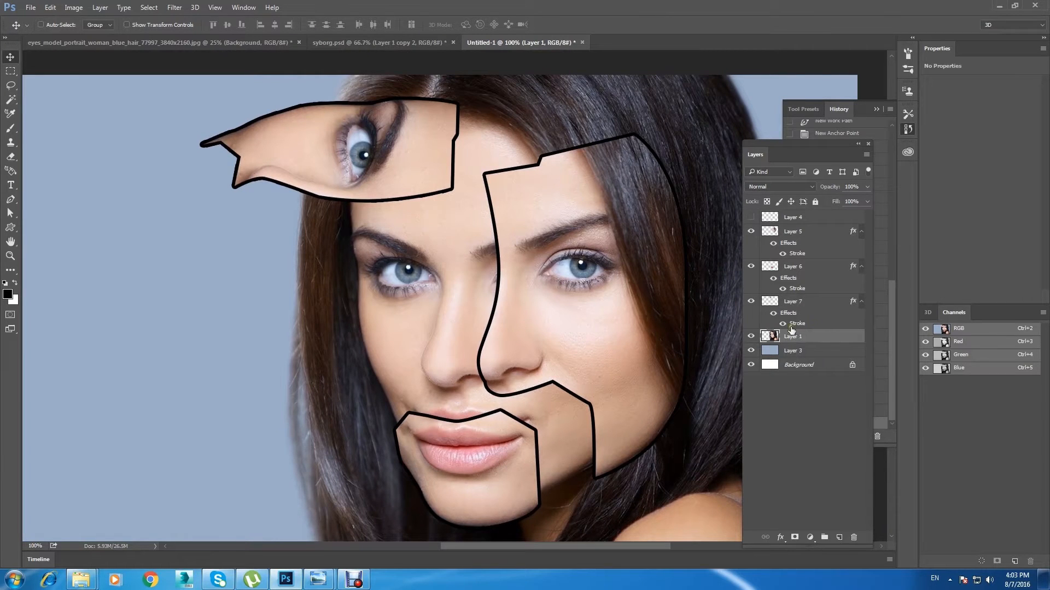
pyautogui.click(12, 201)
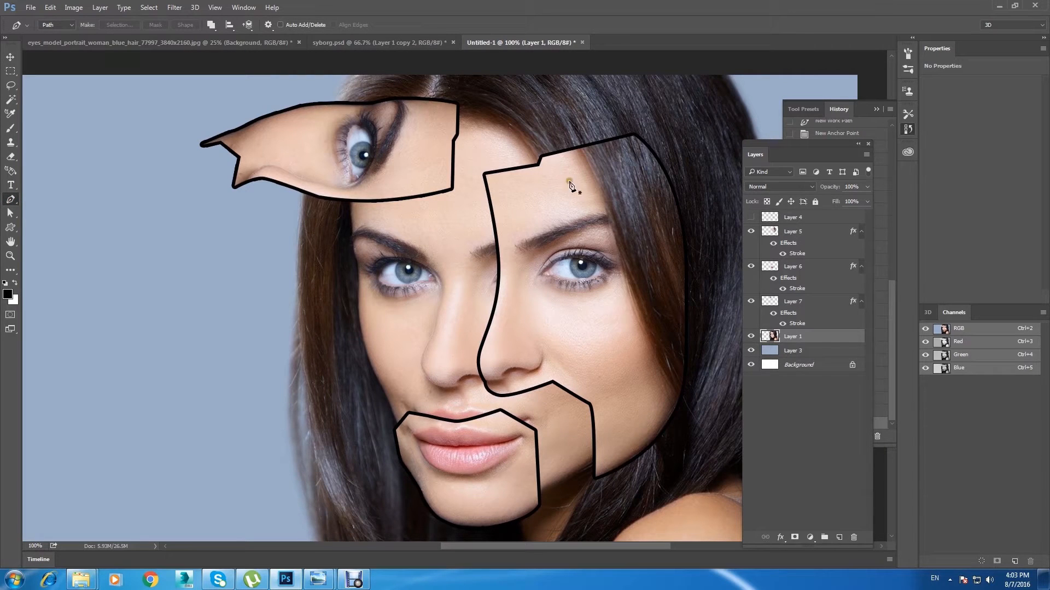
pyautogui.click(750, 301)
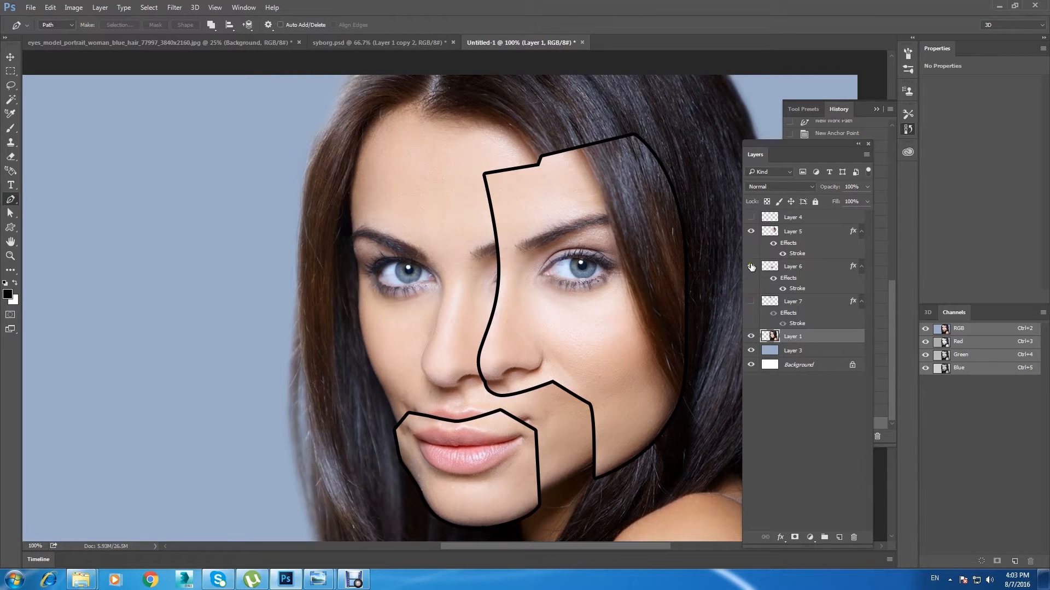
pyautogui.click(751, 267)
pyautogui.click(751, 267)
pyautogui.click(752, 267)
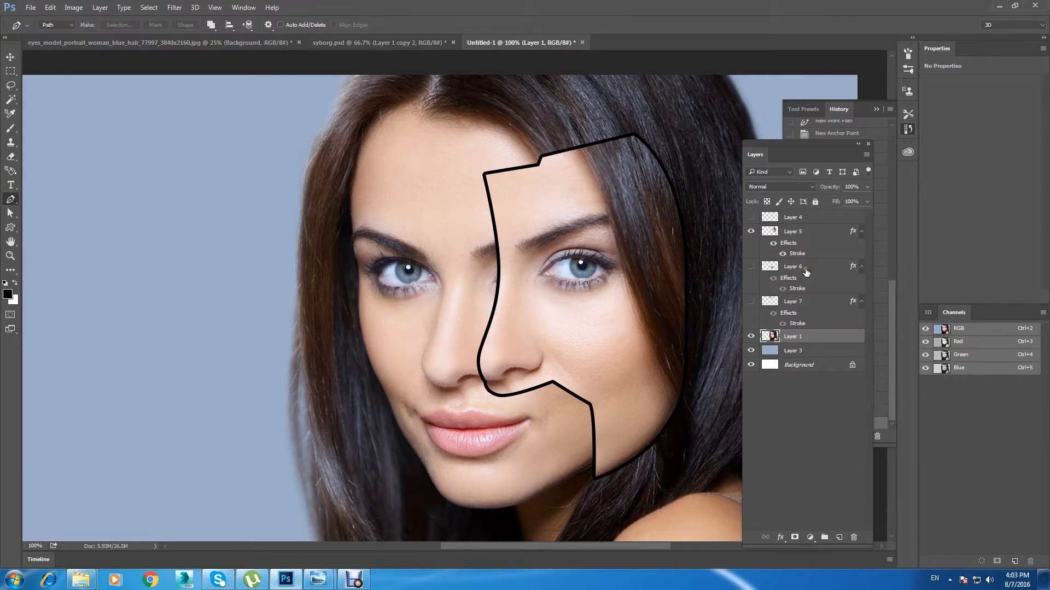
pyautogui.click(751, 301)
pyautogui.click(751, 300)
# Step: Draw a closed path around the forehead, following the upper edge of the large face panel and running up through the hairline
pyautogui.click(387, 180)
pyautogui.click(406, 180)
pyautogui.click(425, 180)
pyautogui.moveTo(488, 175); pyautogui.dragTo(500, 171)
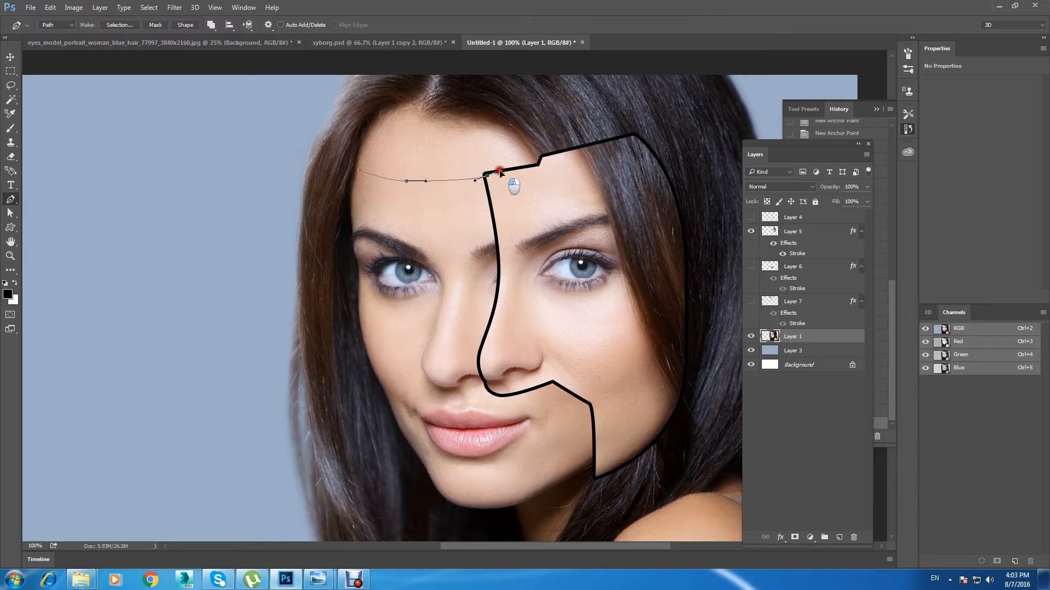
pyautogui.click(540, 164)
pyautogui.click(500, 107)
pyautogui.click(424, 94)
pyautogui.click(370, 118)
pyautogui.moveTo(358, 174); pyautogui.dragTo(367, 195)
# Step: Convert the forehead path to a selection, copy that area onto its own layer, and make Layer 1 active again
pyautogui.rightClick(389, 139)
pyautogui.click(478, 192)
pyautogui.click(586, 170)
pyautogui.hotkey('ctrl', 'j')
pyautogui.click(801, 351)
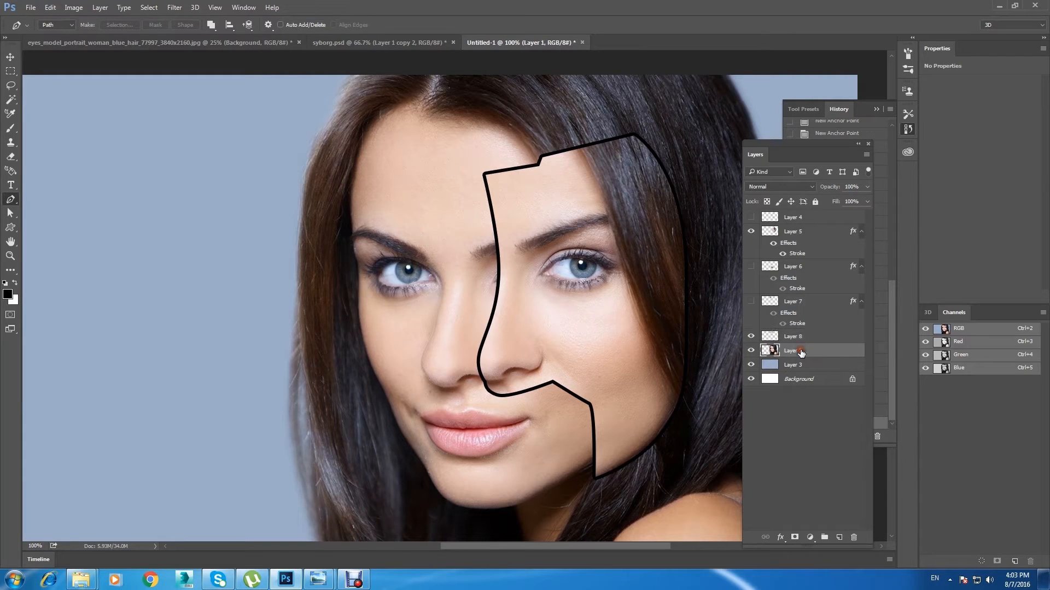
# Step: Show the eye panel and mouth panel again and delete Layer 4 with the faint guide lines
pyautogui.click(766, 304)
pyautogui.click(751, 301)
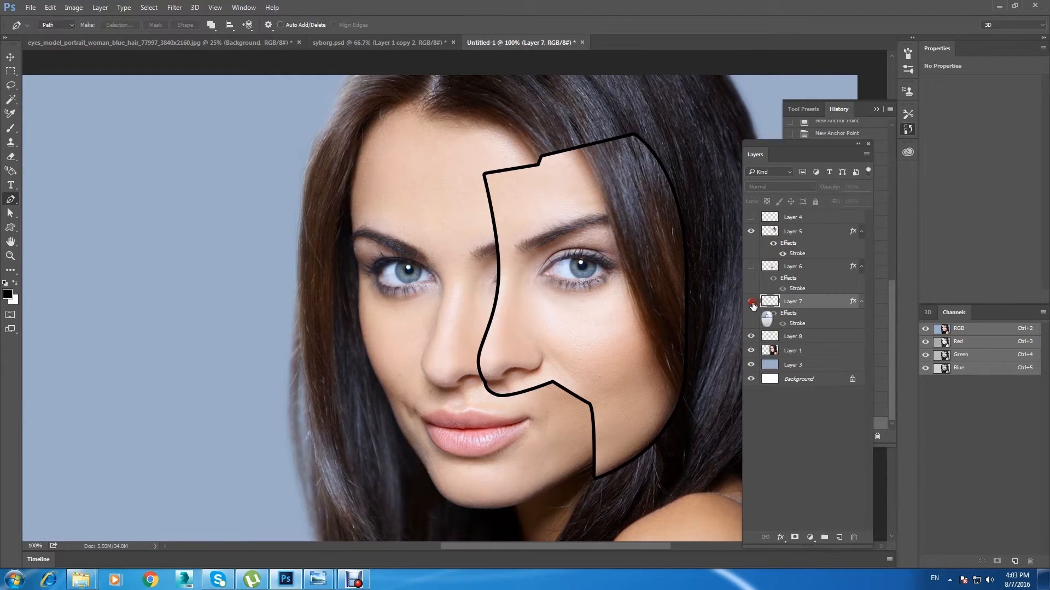
pyautogui.click(751, 267)
pyautogui.click(751, 217)
pyautogui.click(821, 225)
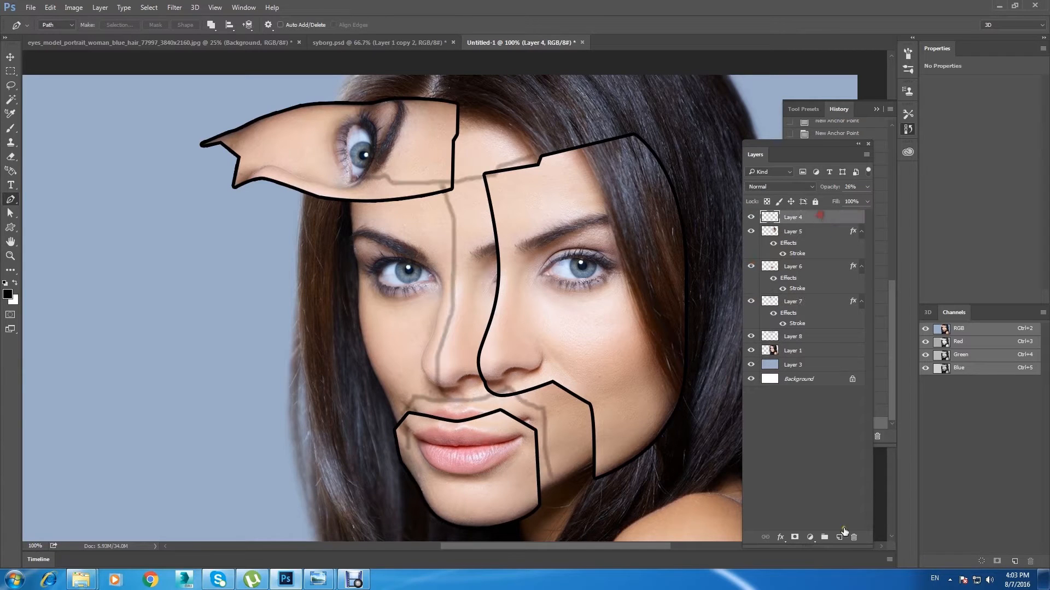
pyautogui.click(853, 537)
pyautogui.click(480, 221)
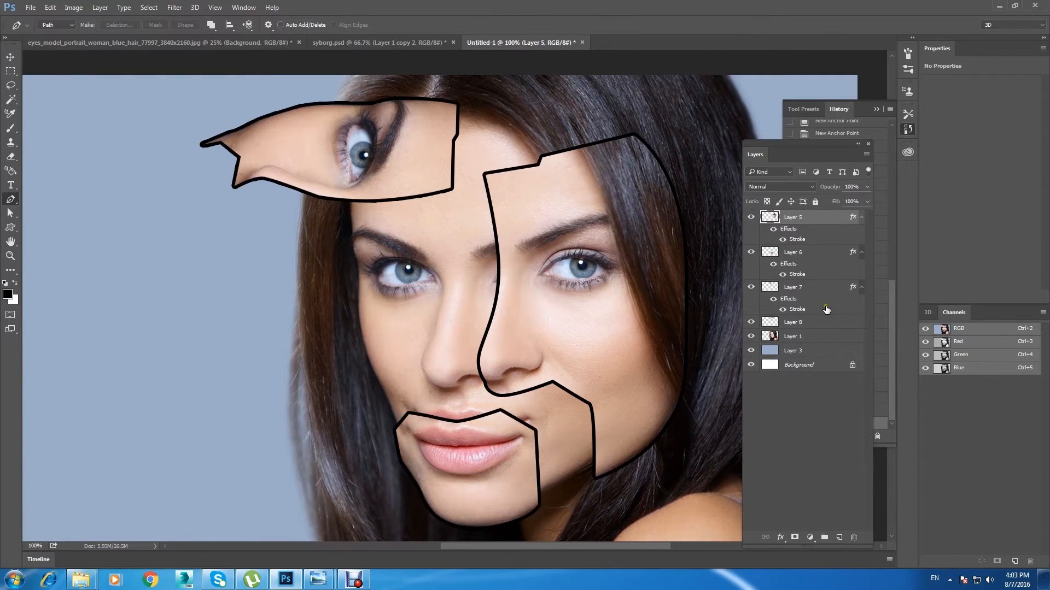
# Step: Paint black with a soft brush on Layer 1 over the exposed skin between the separated face panels
pyautogui.hotkey('ctrl', '-')
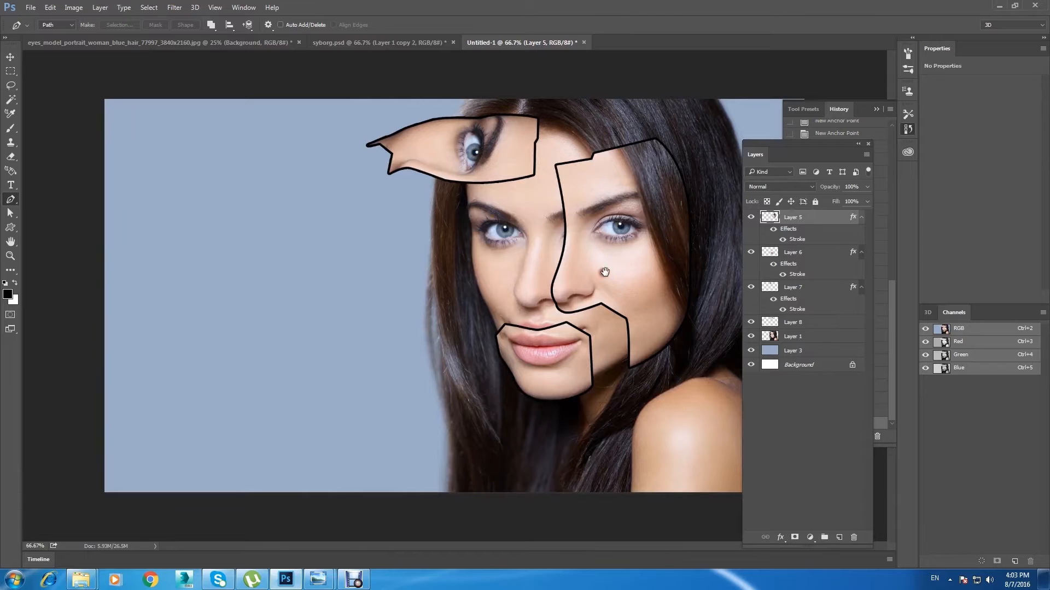
pyautogui.click(793, 337)
pyautogui.click(11, 128)
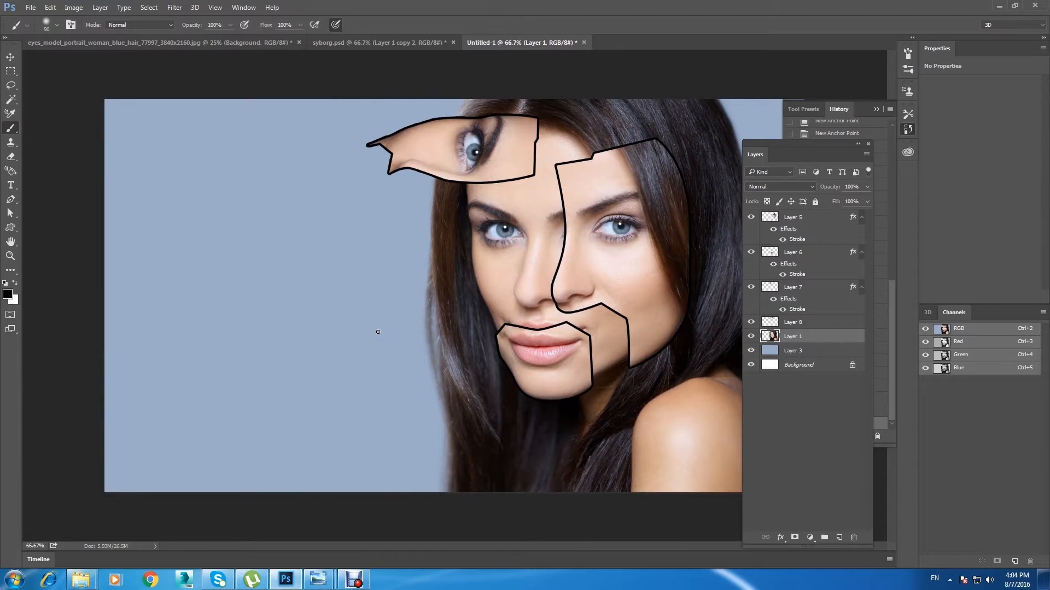
pyautogui.hotkey('ctrl', '+')
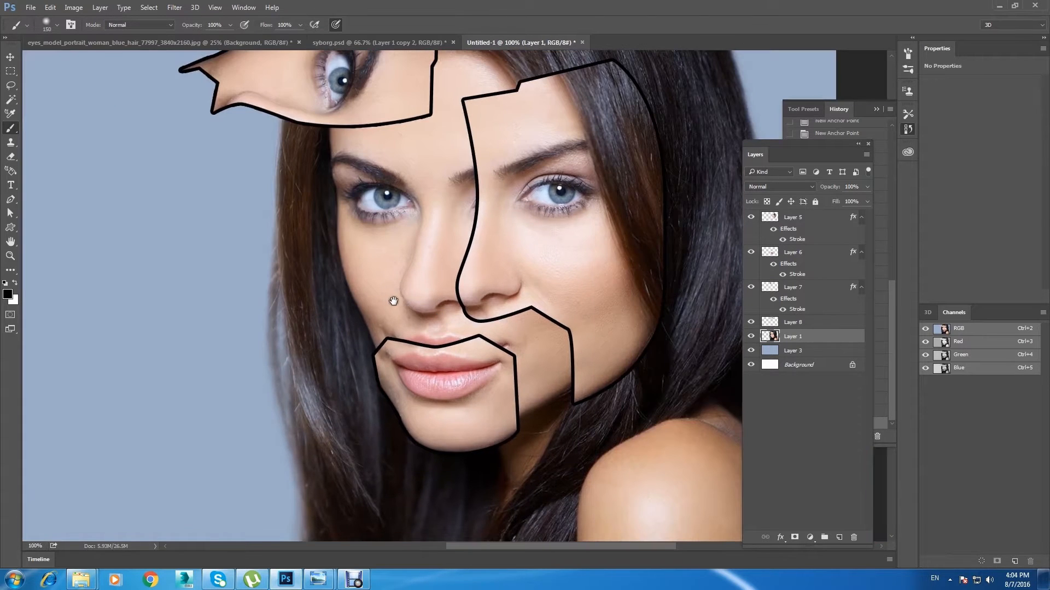
pyautogui.press('[')
pyautogui.press('[')
pyautogui.press('[')
pyautogui.press('[')
pyautogui.moveTo(568, 366)
pyautogui.mouseDown()
pyautogui.moveTo(515, 405)
pyautogui.moveTo(571, 349)
pyautogui.moveTo(515, 379)
pyautogui.moveTo(524, 299)
pyautogui.moveTo(472, 346)
pyautogui.moveTo(462, 329)
pyautogui.moveTo(466, 262)
pyautogui.moveTo(449, 330)
pyautogui.moveTo(417, 305)
pyautogui.moveTo(381, 352)
pyautogui.moveTo(353, 256)
pyautogui.moveTo(344, 170)
pyautogui.moveTo(396, 313)
pyautogui.moveTo(400, 290)
pyautogui.moveTo(423, 282)
pyautogui.moveTo(457, 190)
pyautogui.moveTo(464, 239)
pyautogui.moveTo(461, 111)
pyautogui.moveTo(421, 202)
pyautogui.moveTo(435, 102)
pyautogui.moveTo(392, 180)
pyautogui.moveTo(354, 183)
pyautogui.moveTo(342, 172)
pyautogui.moveTo(473, 132)
pyautogui.moveTo(407, 142)
pyautogui.mouseUp()
pyautogui.hotkey('ctrl', '-')
# Step: Hide the Stroke effects on Layer 7, Layer 6 and Layer 5
pyautogui.click(11, 57)
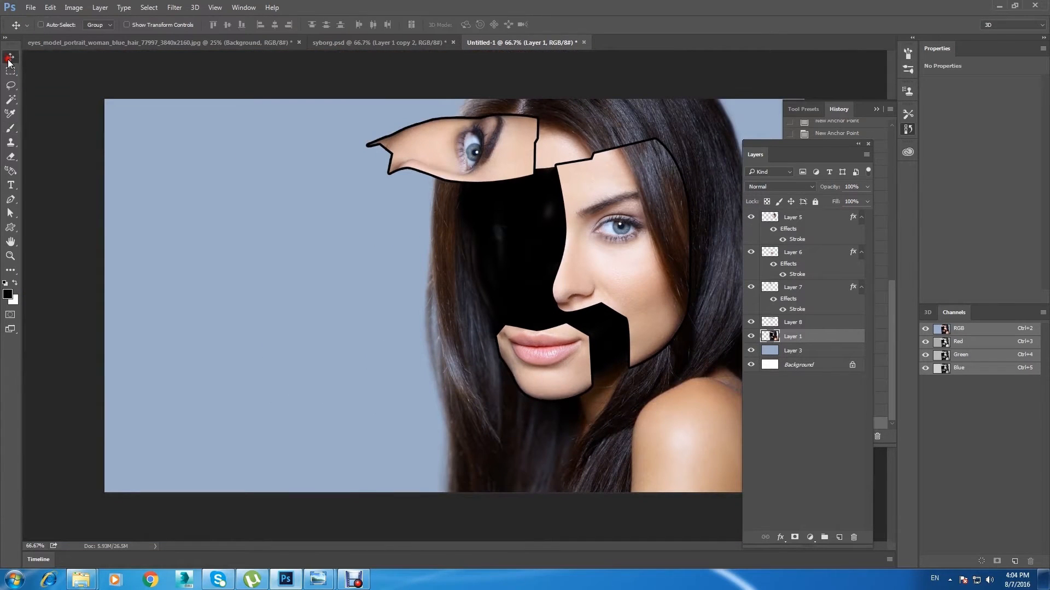
pyautogui.keyDown('ctrl'); pyautogui.click(502, 162); pyautogui.keyUp('ctrl')
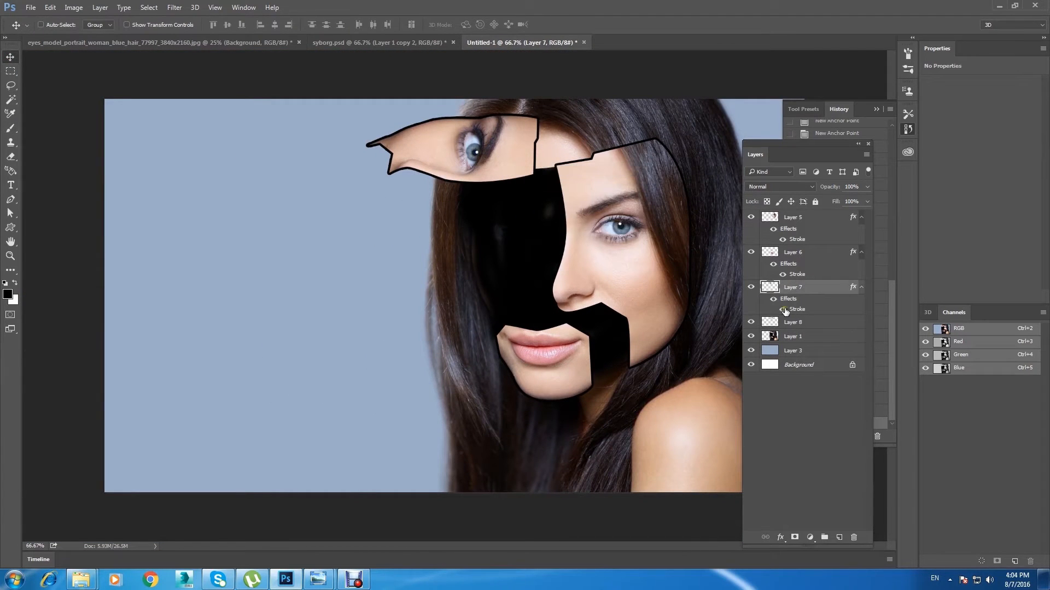
pyautogui.click(783, 310)
pyautogui.click(782, 274)
pyautogui.click(781, 240)
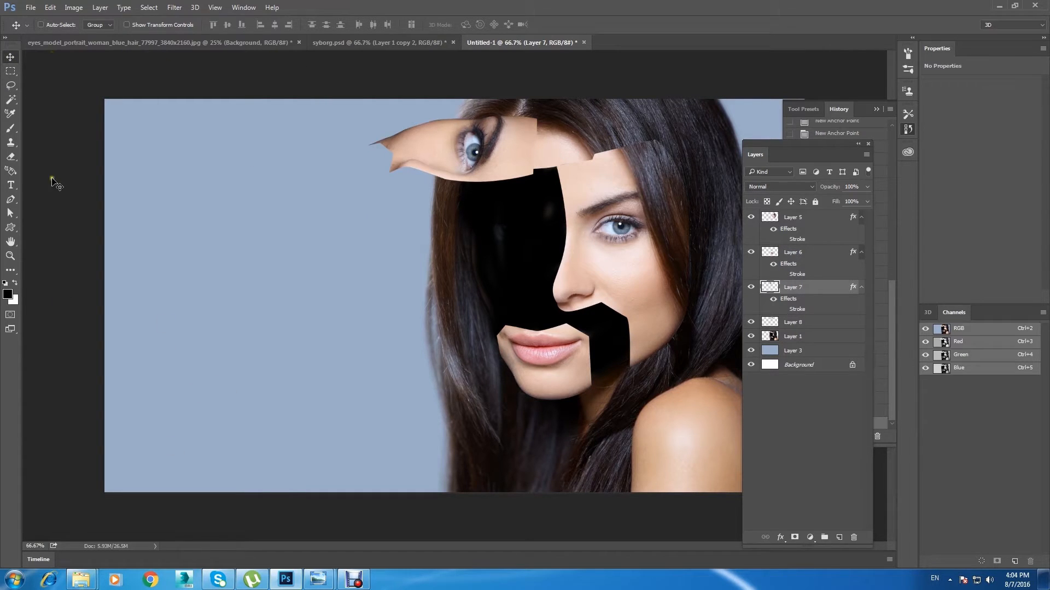
# Step: Place the 11800-Brow-Raisers-Moveable-Robot-Mask-large image in the document, beside the woman over the empty blue background
pyautogui.moveTo(81, 579)
pyautogui.click(78, 527)
pyautogui.moveTo(242, 88); pyautogui.dragTo(339, 367)
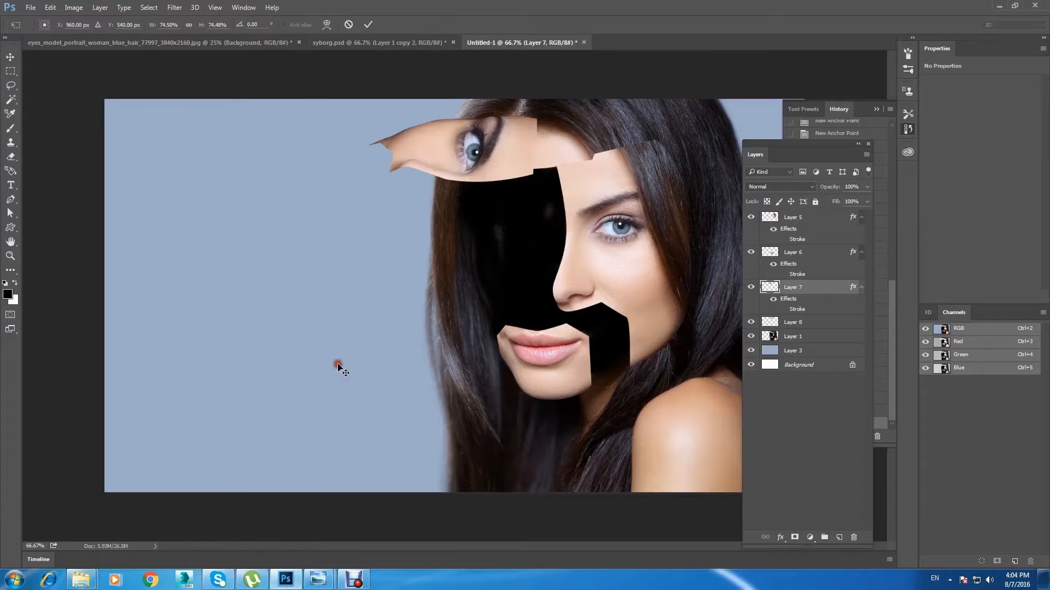
pyautogui.moveTo(395, 268); pyautogui.dragTo(208, 256)
pyautogui.click(10, 57)
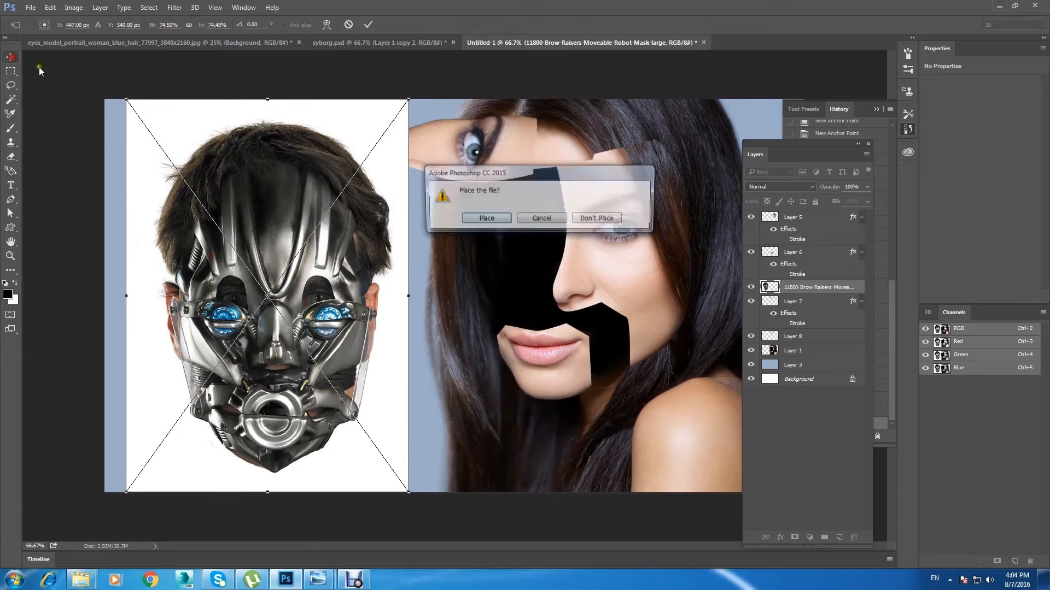
pyautogui.click(486, 217)
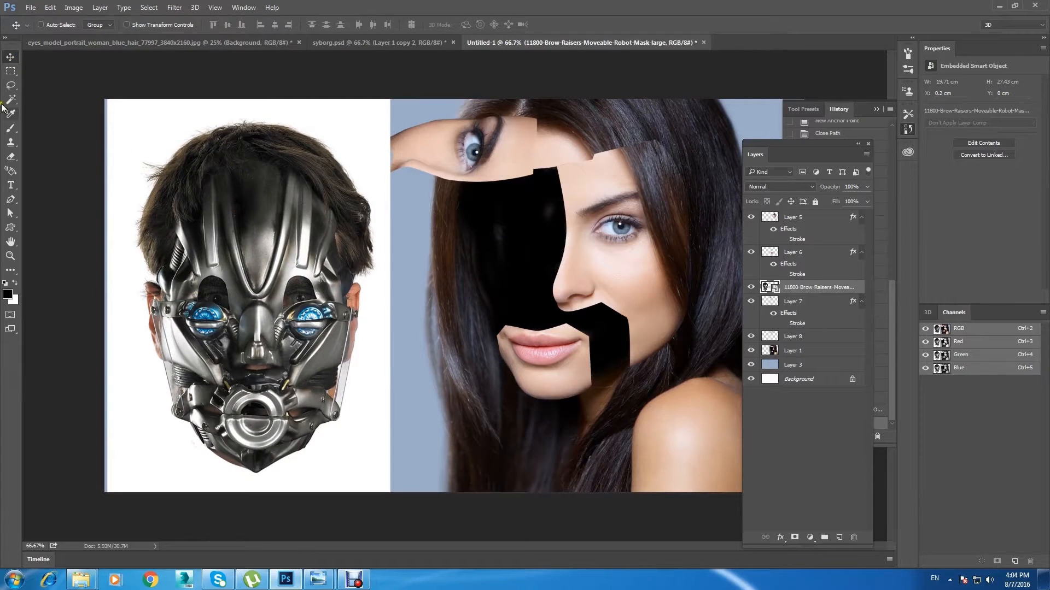
# Step: Select the white background around the robot mask with the Magic Wand, rasterize the layer, delete the white area and deselect
pyautogui.click(11, 100)
pyautogui.click(324, 123)
pyautogui.press('Delete')
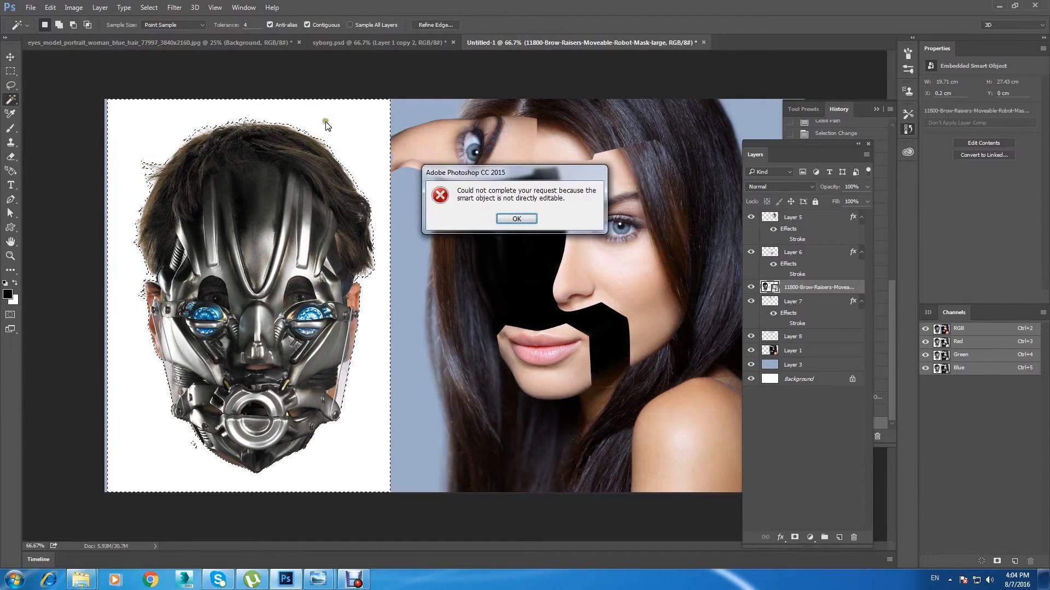
pyautogui.click(516, 218)
pyautogui.rightClick(820, 287)
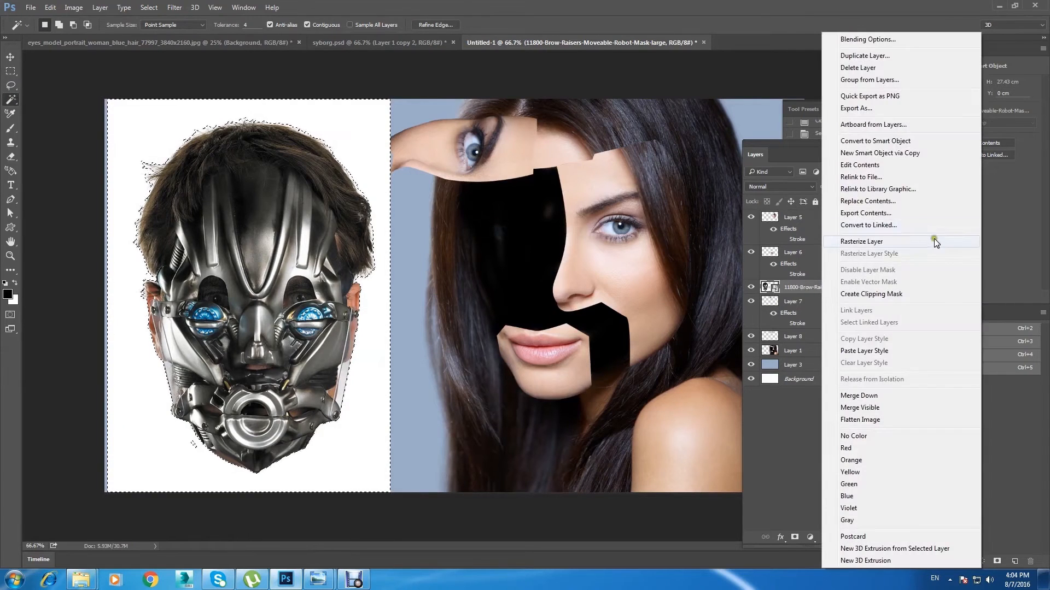
pyautogui.click(936, 242)
pyautogui.press('Delete')
pyautogui.hotkey('ctrl', 'd')
# Step: Move the robot mask over the blacked-out face and put its layer directly below Layer 8
pyautogui.click(7, 59)
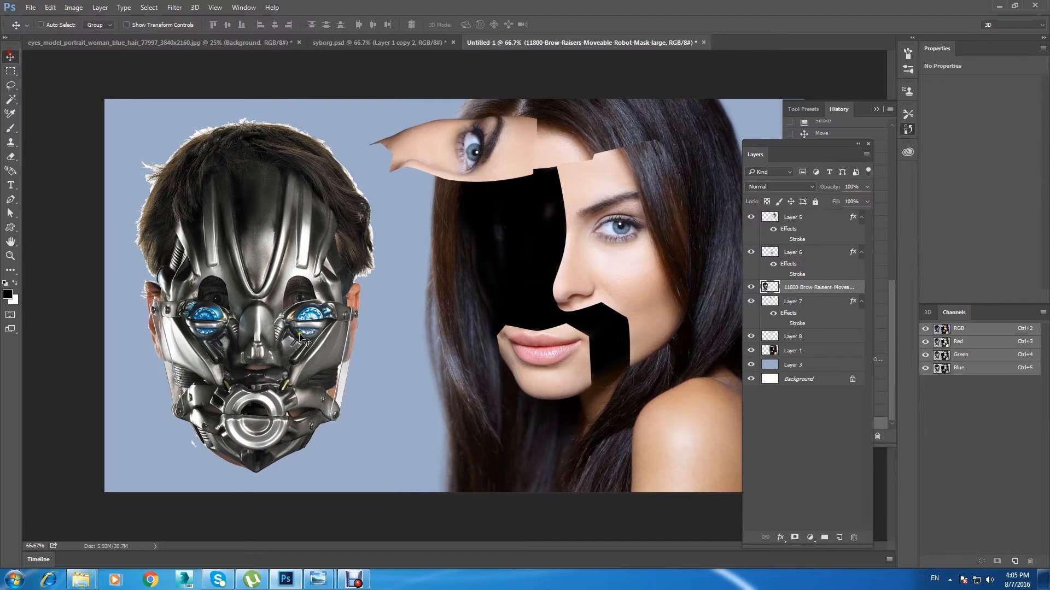
pyautogui.moveTo(255, 339); pyautogui.dragTo(554, 284)
pyautogui.moveTo(523, 233); pyautogui.dragTo(523, 236)
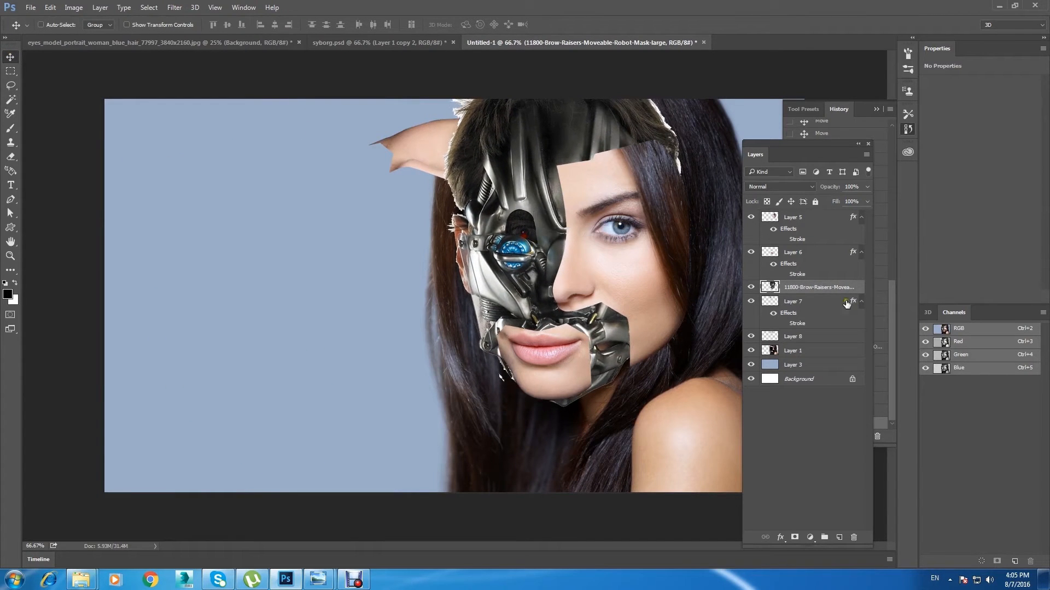
pyautogui.moveTo(817, 294); pyautogui.dragTo(836, 344)
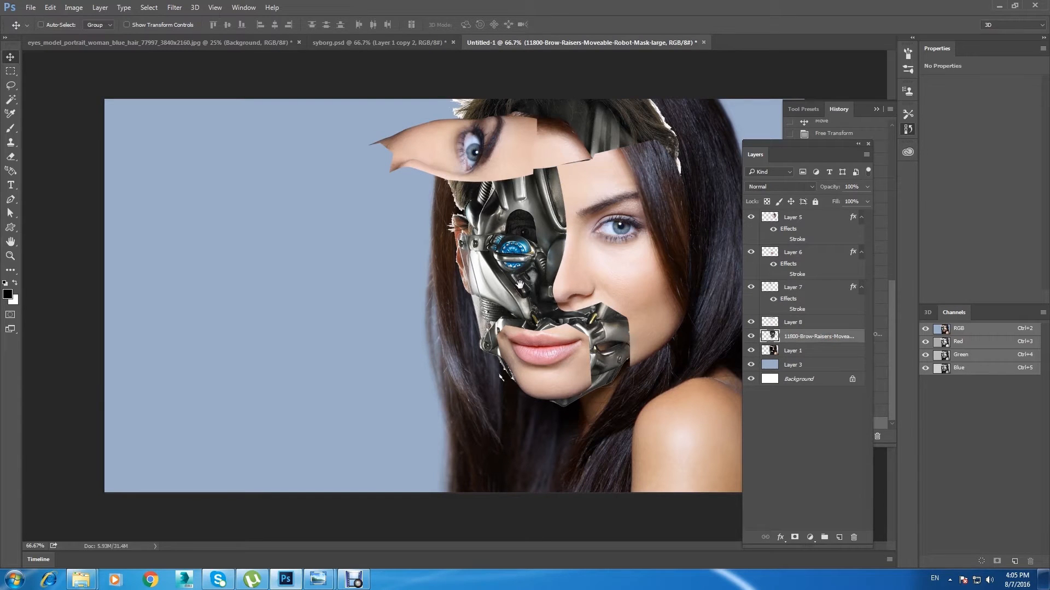
# Step: Erase the robot mask's hair above the forehead and around the woman's hairline
pyautogui.press('e')
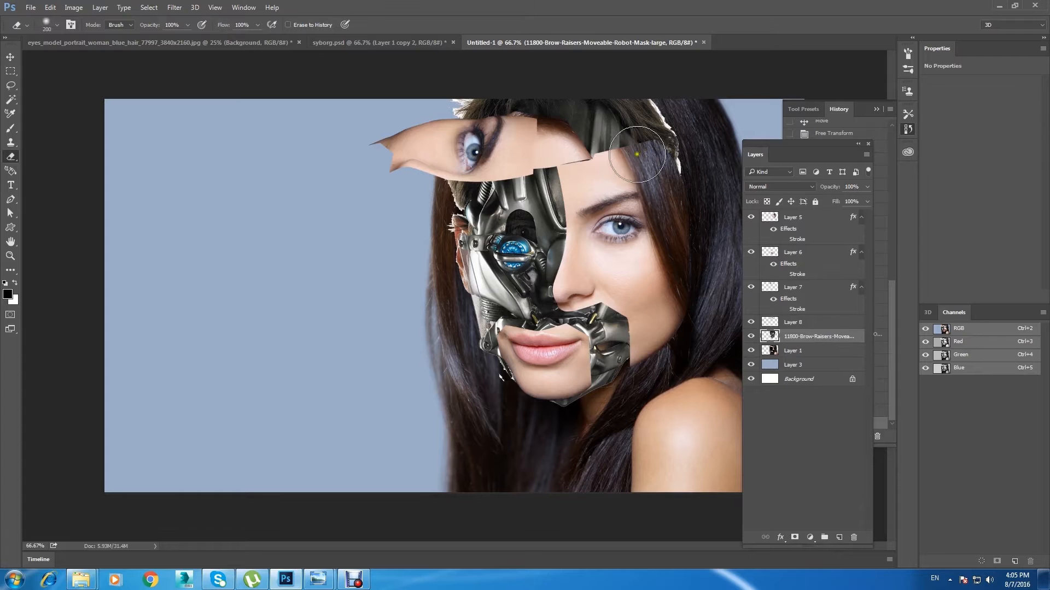
pyautogui.moveTo(597, 80); pyautogui.dragTo(637, 94)
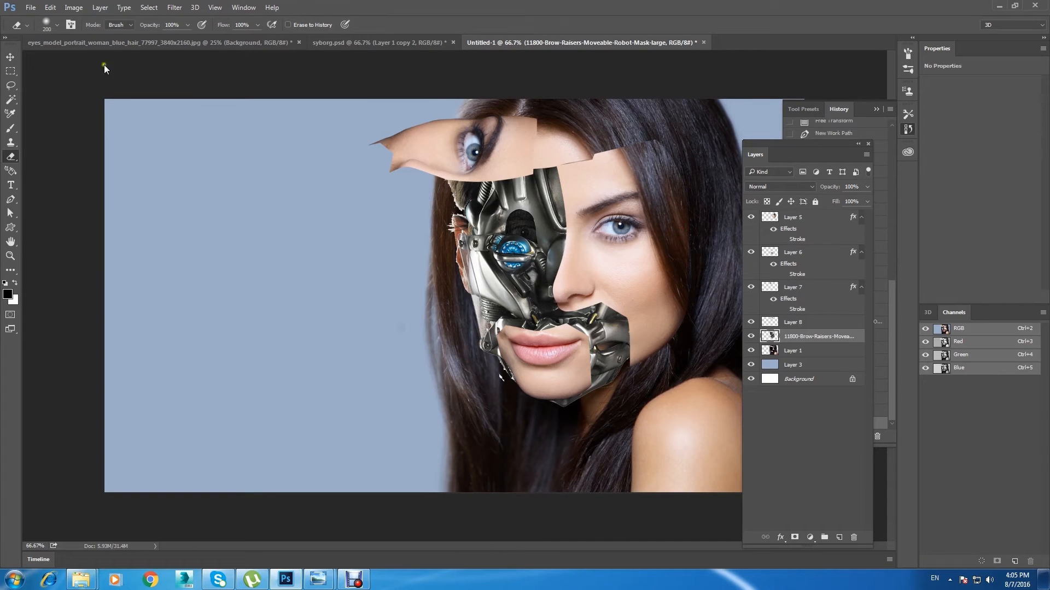
pyautogui.press('v')
# Step: Warp the robot mask so its eye, nose and jaw follow the angle of the woman's turned face, and apply the transformation
pyautogui.click(51, 7)
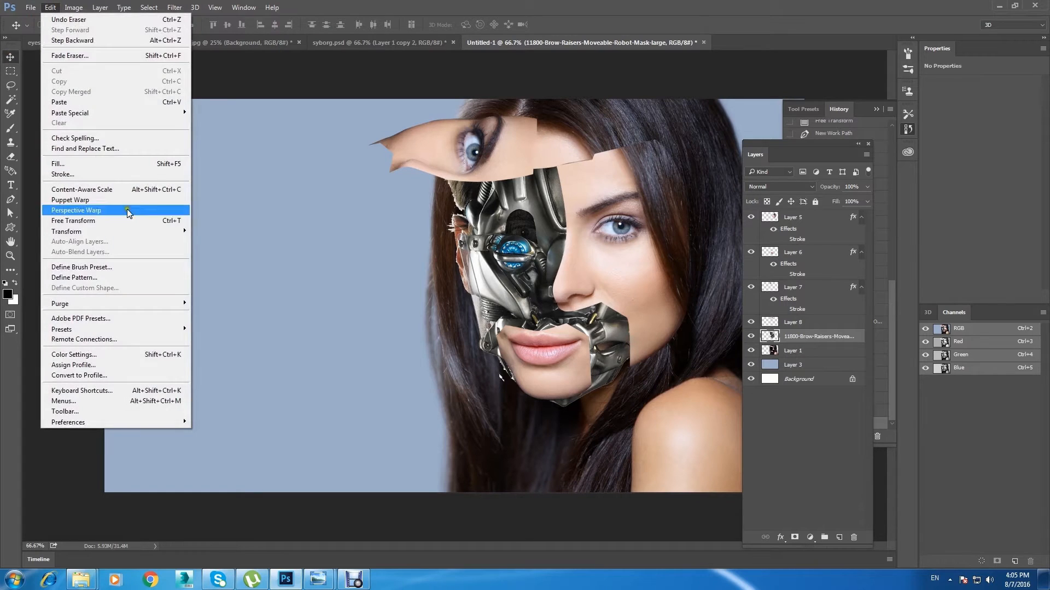
pyautogui.moveTo(163, 234)
pyautogui.click(221, 299)
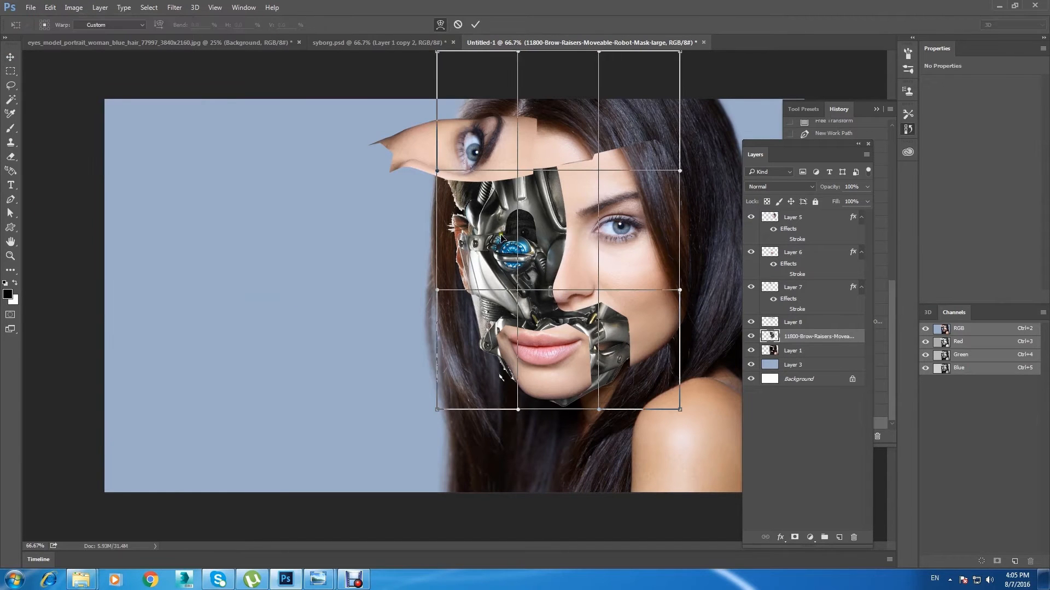
pyautogui.moveTo(538, 251)
pyautogui.mouseDown()
pyautogui.moveTo(523, 237)
pyautogui.moveTo(540, 263)
pyautogui.moveTo(529, 263)
pyautogui.mouseUp()
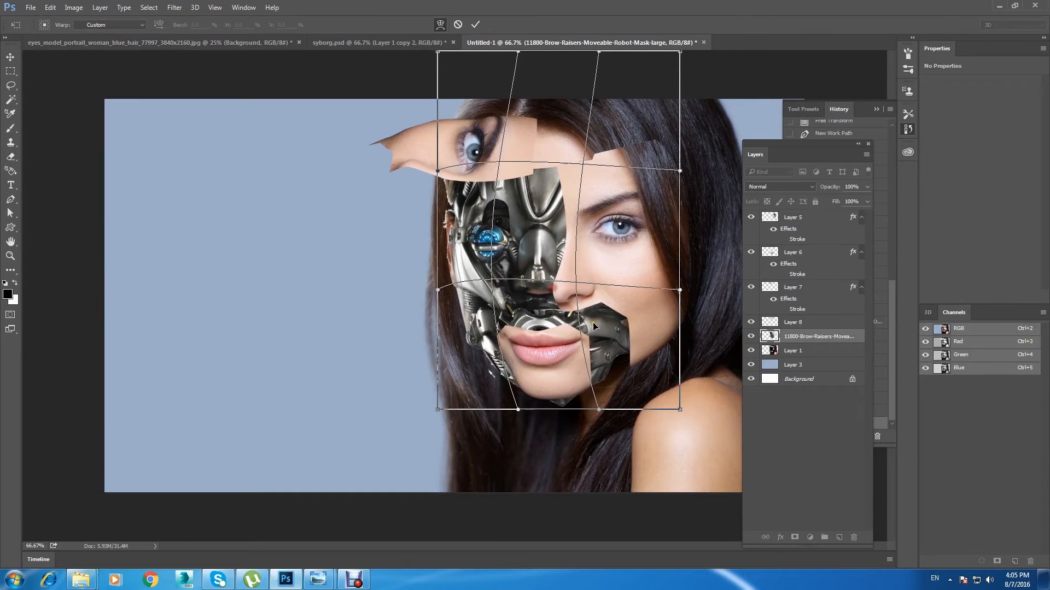
pyautogui.moveTo(593, 322); pyautogui.dragTo(599, 322)
pyautogui.moveTo(473, 327); pyautogui.dragTo(483, 329)
pyautogui.moveTo(464, 239); pyautogui.dragTo(492, 244)
pyautogui.click(11, 56)
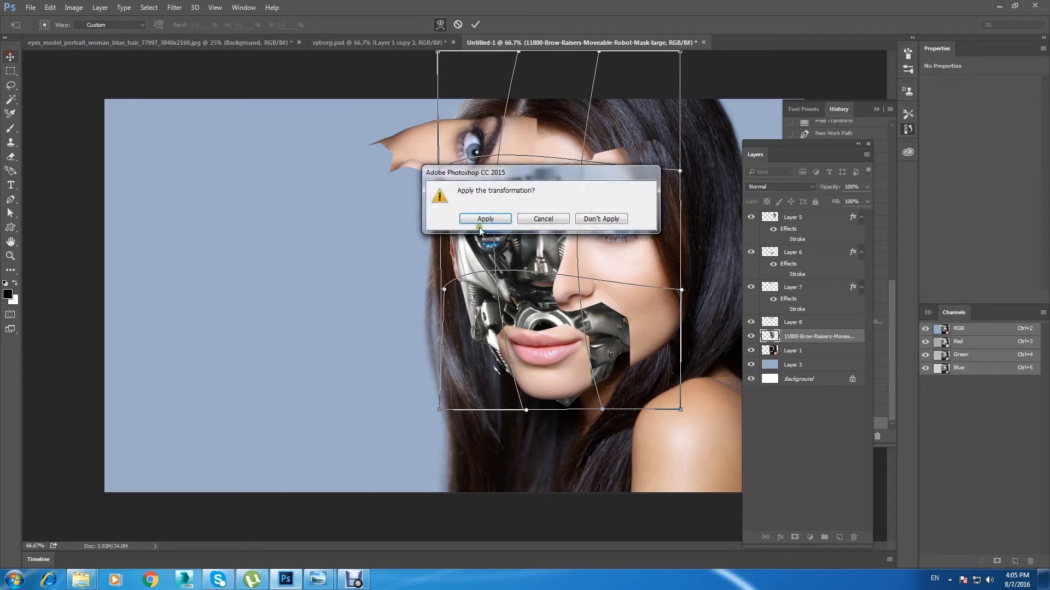
pyautogui.press('Return')
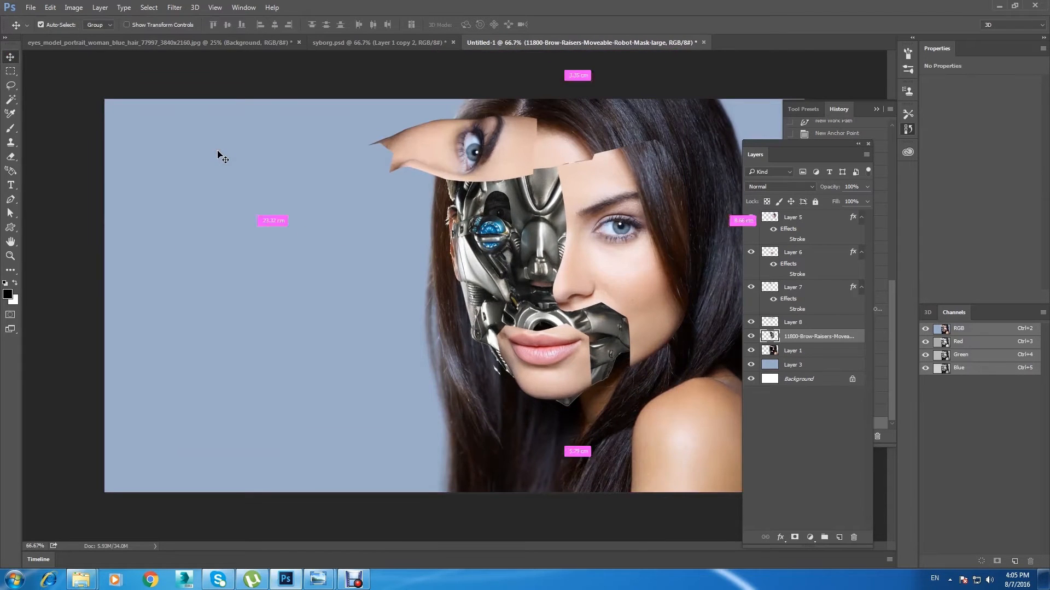
# Step: Erase the stray white fragment beside the robot mask's jaw, over the dark hair
pyautogui.hotkey('ctrl', '+')
pyautogui.hotkey('ctrl', '+')
pyautogui.moveTo(438, 191); pyautogui.dragTo(277, 136)
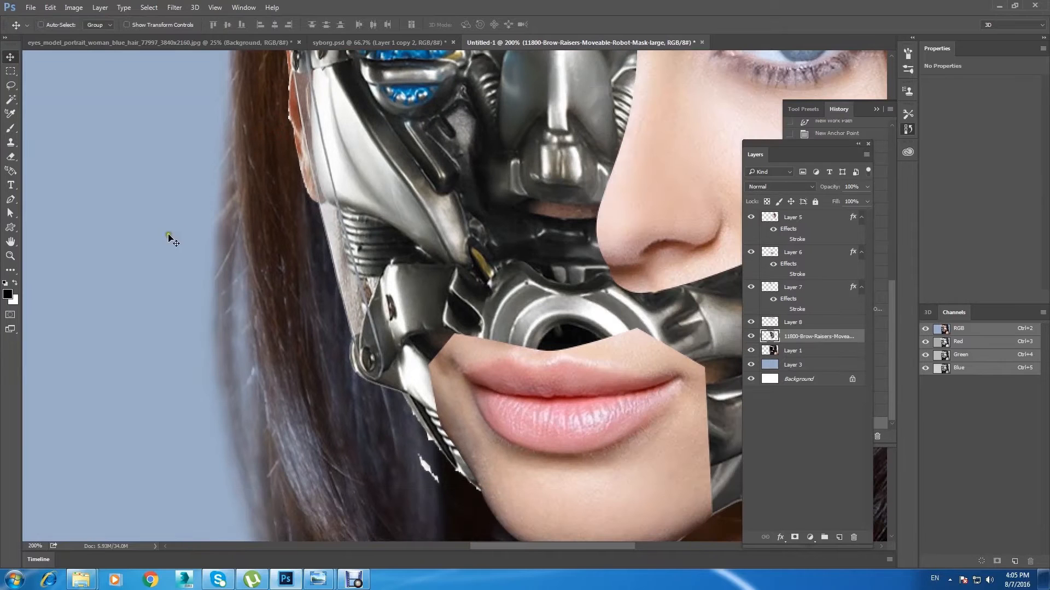
pyautogui.press('e')
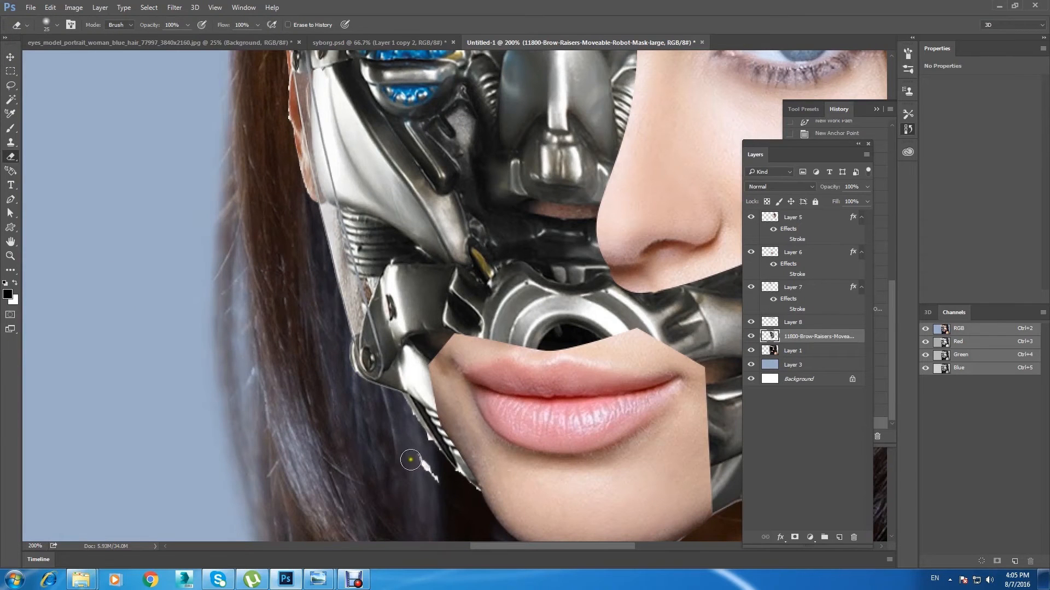
pyautogui.moveTo(411, 454); pyautogui.dragTo(432, 475)
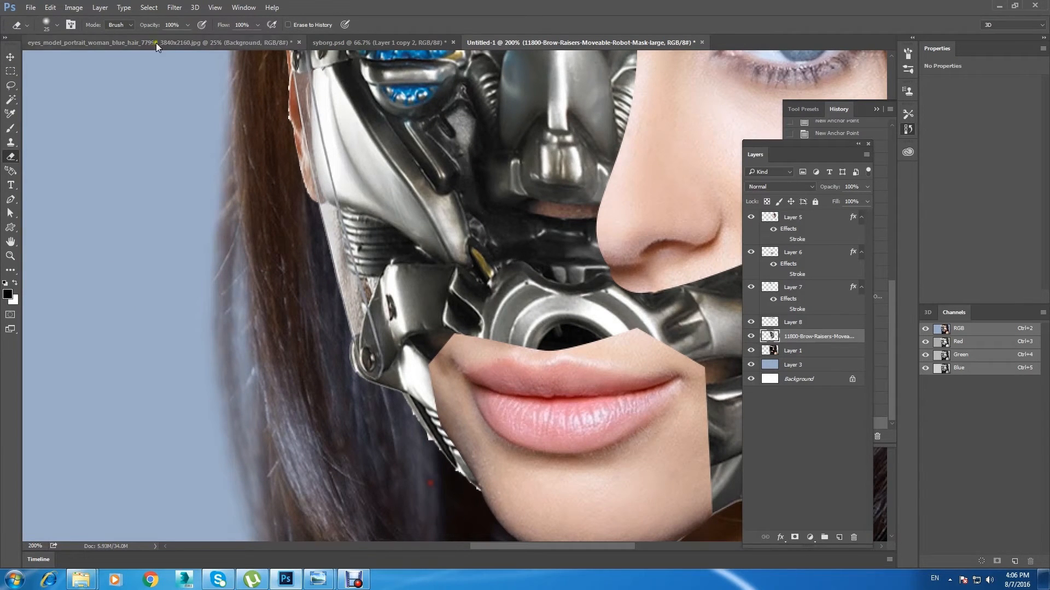
# Step: Erase the jagged fringe along the robot mask's outer jaw with a hard round eraser reduced from the 60 px preset
pyautogui.click(58, 25)
pyautogui.click(42, 127)
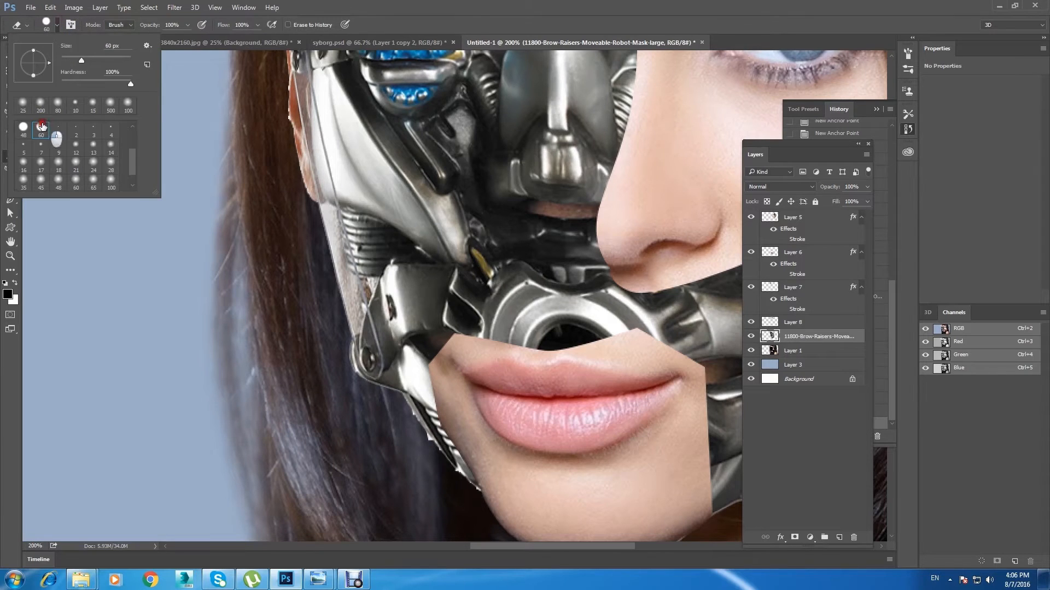
pyautogui.click(446, 21)
pyautogui.press('[')
pyautogui.press('[')
pyautogui.press('[')
pyautogui.press('[')
pyautogui.press('[')
pyautogui.press('[')
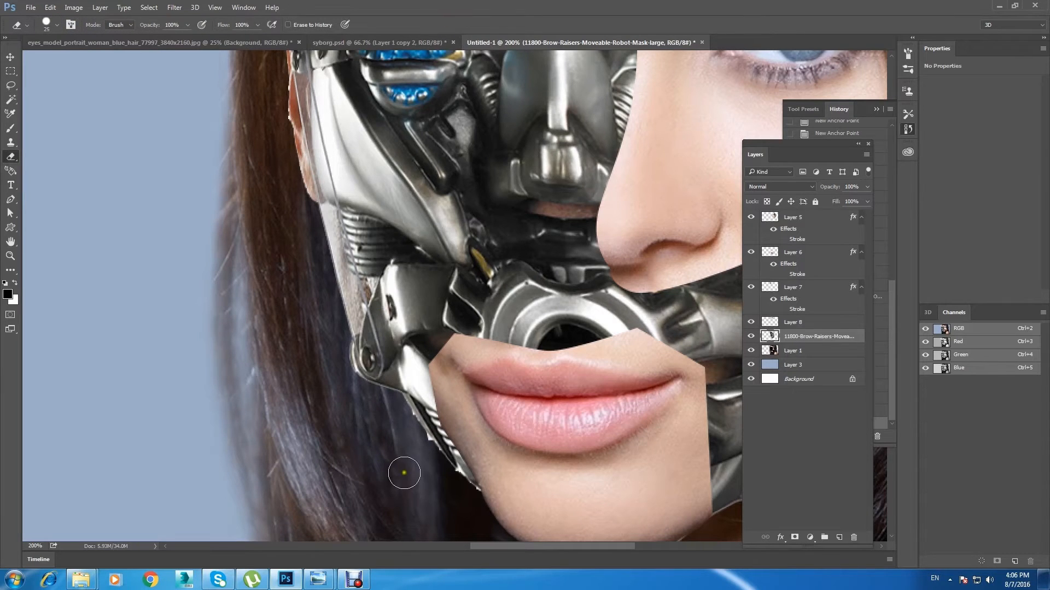
pyautogui.moveTo(480, 499); pyautogui.dragTo(405, 406)
# Step: Erase the leftover skin strip and ear along the robot mask's outer cheek and temple
pyautogui.moveTo(318, 384); pyautogui.dragTo(389, 447)
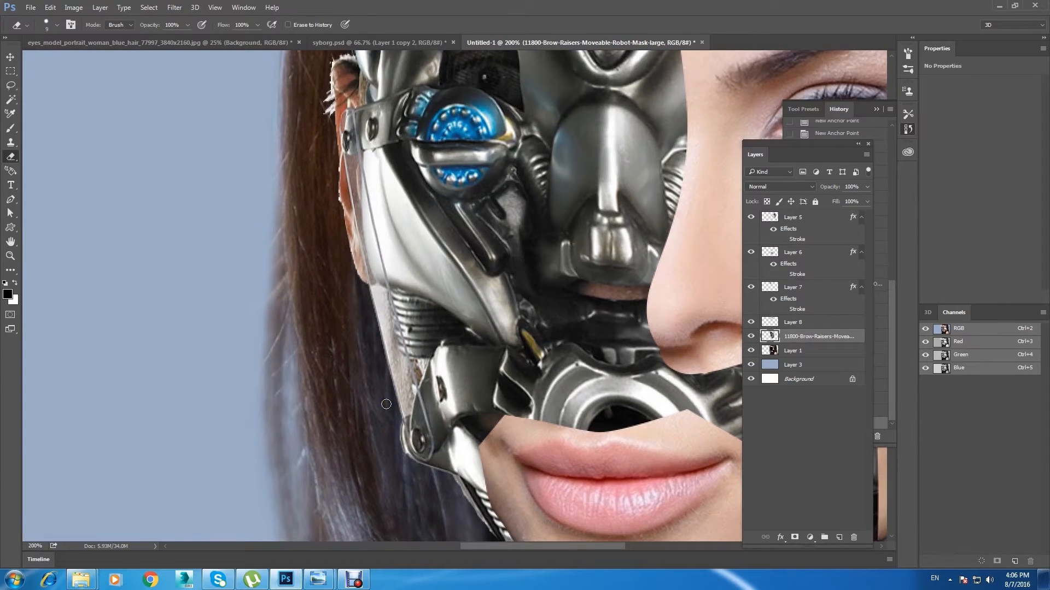
pyautogui.moveTo(392, 410)
pyautogui.mouseDown()
pyautogui.moveTo(387, 360)
pyautogui.moveTo(393, 370)
pyautogui.moveTo(379, 292)
pyautogui.moveTo(376, 324)
pyautogui.moveTo(342, 192)
pyautogui.mouseUp()
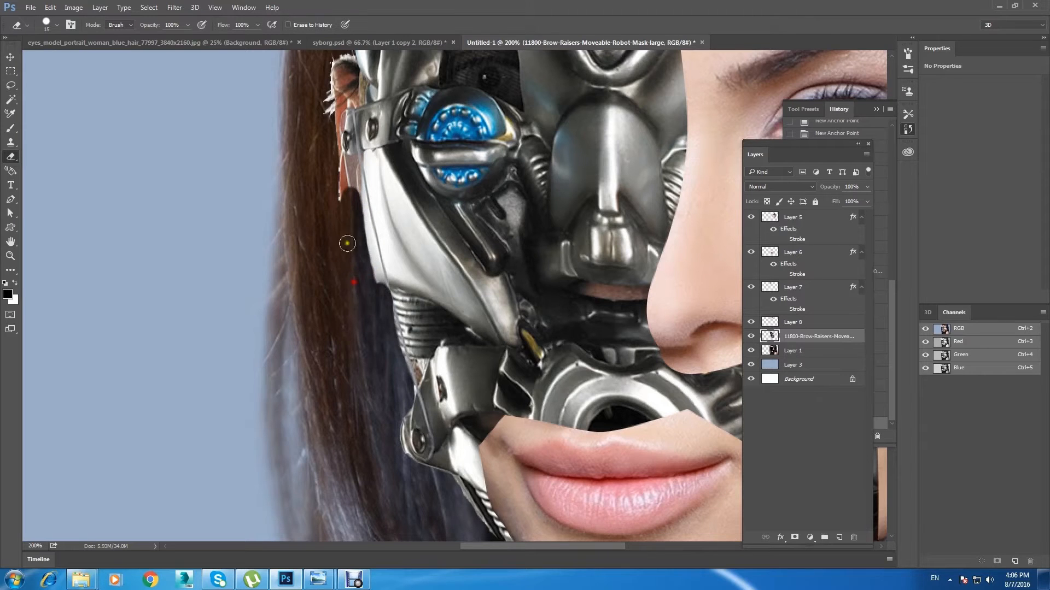
pyautogui.scroll(4, 347, 244)
pyautogui.moveTo(365, 400)
pyautogui.mouseDown()
pyautogui.moveTo(346, 290)
pyautogui.moveTo(345, 318)
pyautogui.moveTo(350, 300)
pyautogui.moveTo(330, 262)
pyautogui.moveTo(347, 222)
pyautogui.moveTo(343, 190)
pyautogui.moveTo(331, 201)
pyautogui.moveTo(342, 221)
pyautogui.moveTo(353, 219)
pyautogui.moveTo(342, 216)
pyautogui.moveTo(340, 289)
pyautogui.moveTo(340, 230)
pyautogui.moveTo(349, 286)
pyautogui.moveTo(333, 247)
pyautogui.moveTo(355, 318)
pyautogui.moveTo(312, 295)
pyautogui.mouseUp()
pyautogui.scroll(5, 348, 266)
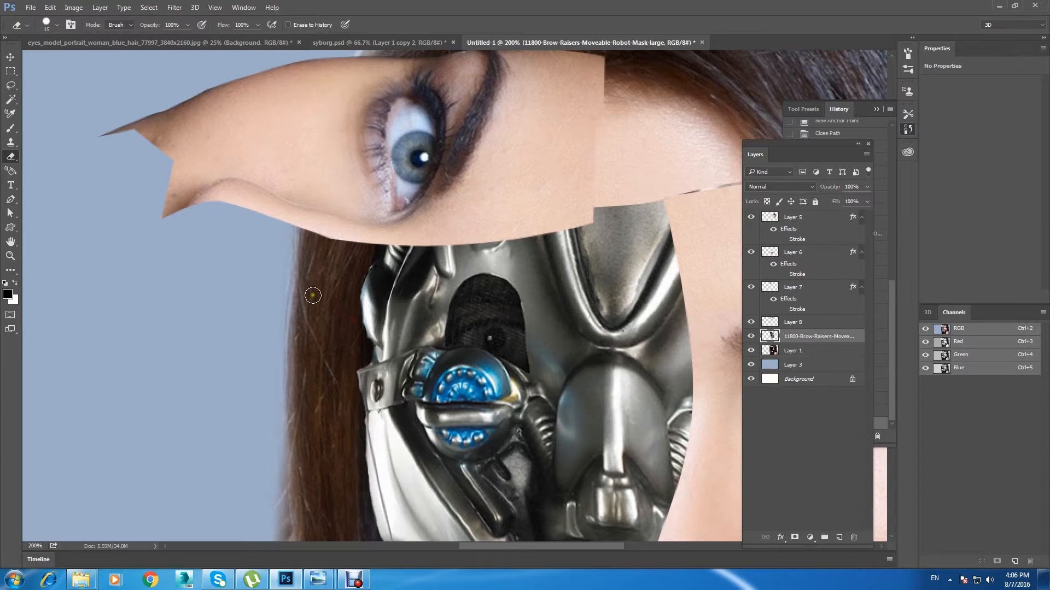
pyautogui.hotkey('ctrl', '-')
pyautogui.hotkey('ctrl', '+')
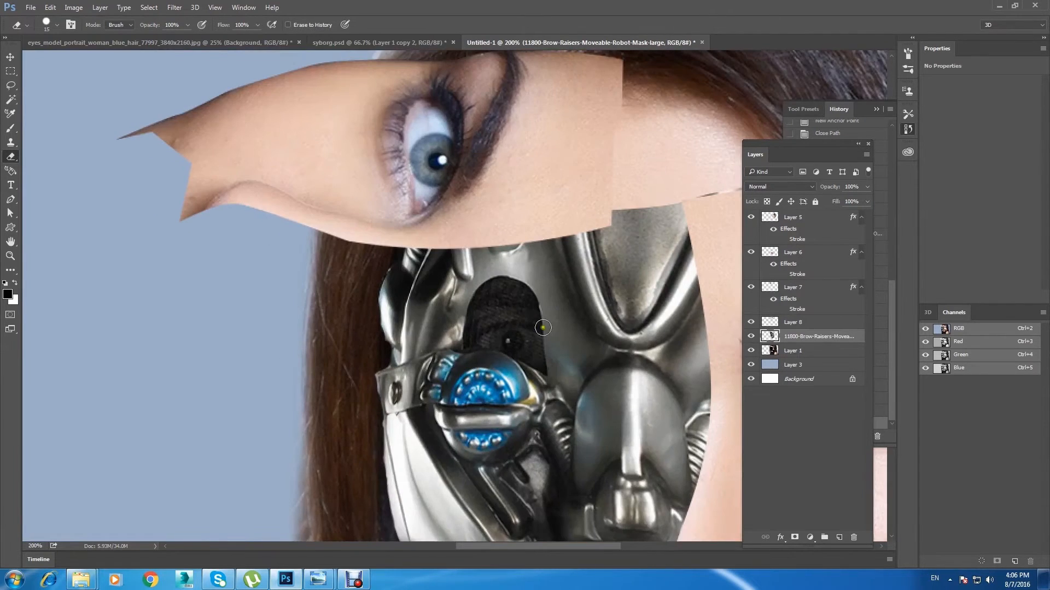
# Step: Paint the robot mask's eye hole above the blue lens solid black with a soft brush
pyautogui.moveTo(543, 327); pyautogui.dragTo(345, 257)
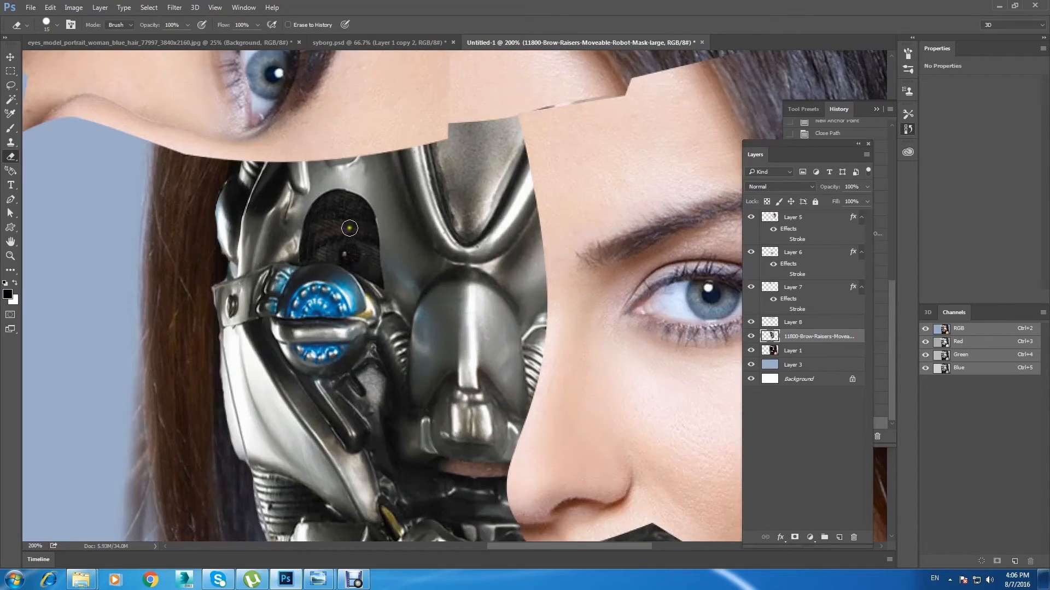
pyautogui.press('b')
pyautogui.press('[')
pyautogui.press('[')
pyautogui.moveTo(363, 255)
pyautogui.mouseDown()
pyautogui.moveTo(333, 247)
pyautogui.moveTo(331, 222)
pyautogui.moveTo(361, 247)
pyautogui.mouseUp()
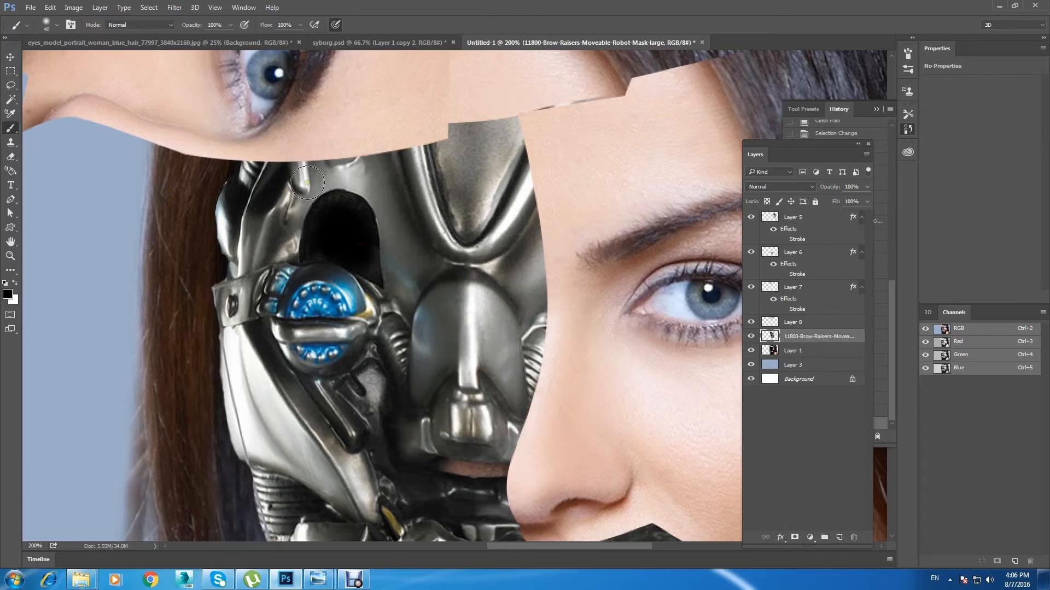
pyautogui.hotkey('ctrl', '-')
pyautogui.click(10, 58)
pyautogui.moveTo(287, 310)
pyautogui.mouseDown()
pyautogui.moveTo(188, 242)
pyautogui.moveTo(188, 258)
pyautogui.mouseUp()
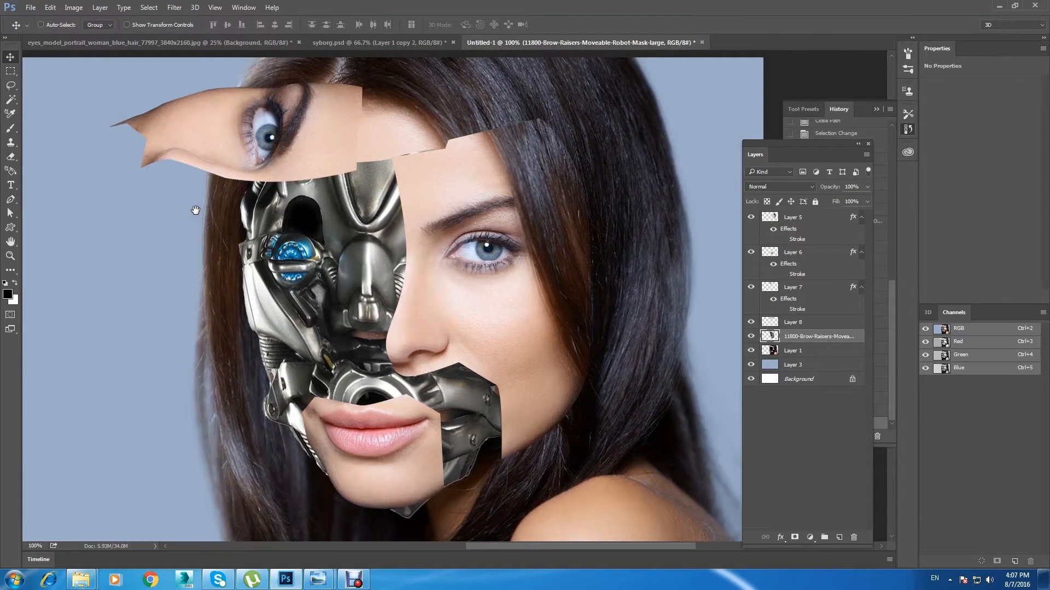
pyautogui.hotkey('ctrl', '-')
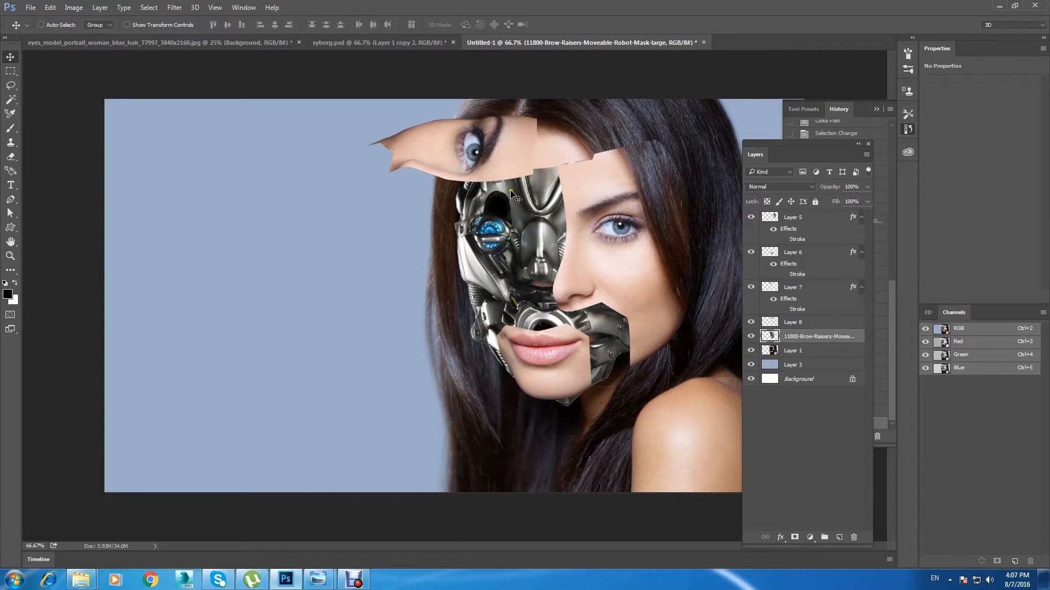
# Step: Make the large face panel on Layer 5 active and load its outline as a selection
pyautogui.rightClick(613, 275)
pyautogui.click(641, 284)
pyautogui.click(748, 217)
pyautogui.click(748, 217)
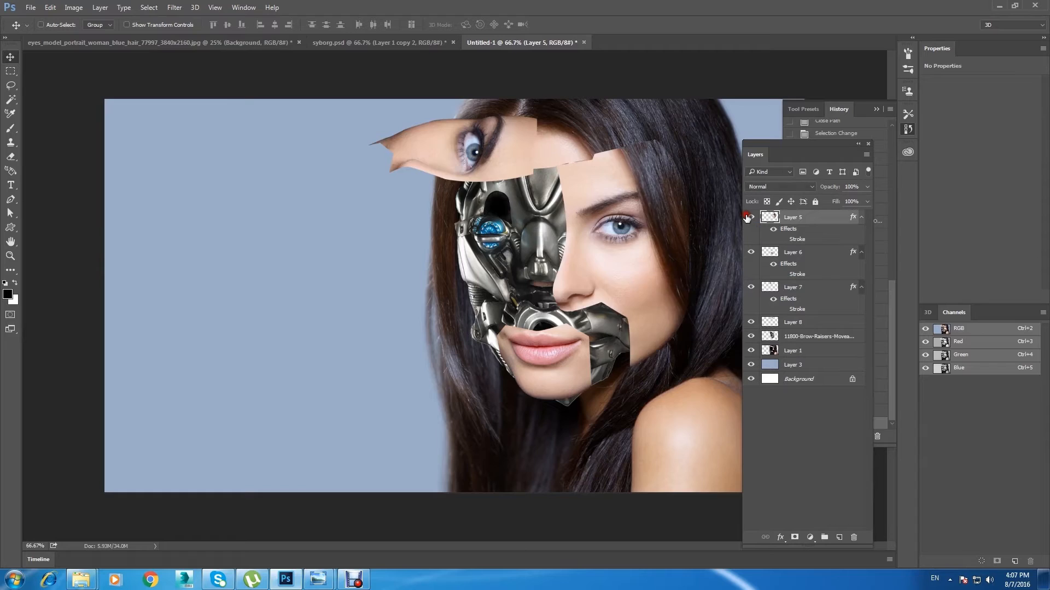
pyautogui.hotkey('ctrl', '+')
pyautogui.hotkey('ctrl', '+')
pyautogui.moveTo(632, 187); pyautogui.dragTo(264, 301)
pyautogui.moveTo(459, 201); pyautogui.dragTo(369, 274)
pyautogui.moveTo(365, 200); pyautogui.dragTo(305, 239)
pyautogui.moveTo(364, 211); pyautogui.dragTo(374, 192)
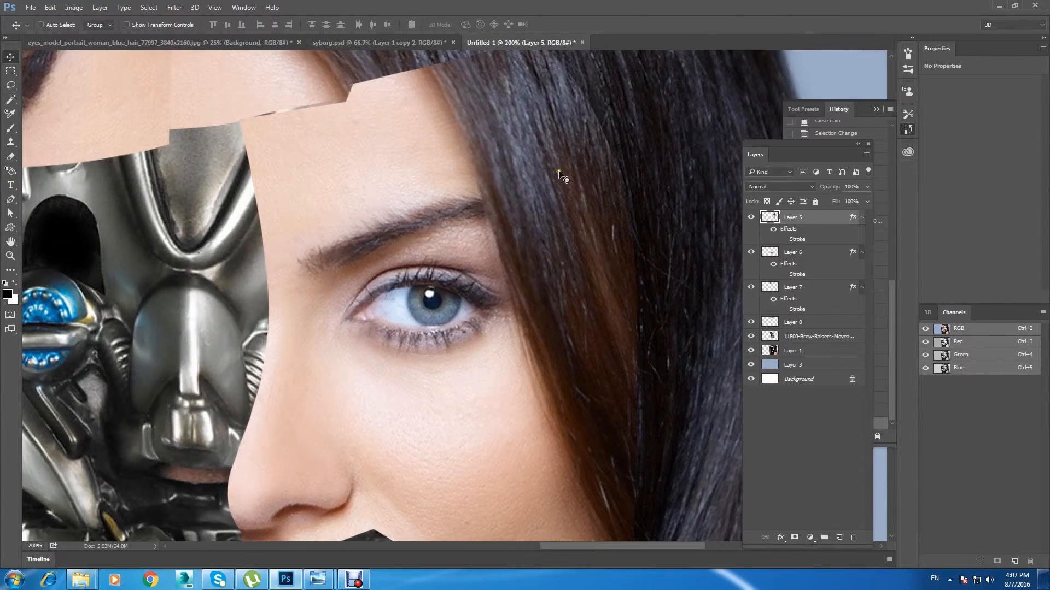
pyautogui.click(754, 219)
pyautogui.click(754, 218)
pyautogui.keyDown('ctrl'); pyautogui.click(771, 218); pyautogui.keyUp('ctrl')
pyautogui.moveTo(421, 181); pyautogui.dragTo(466, 222)
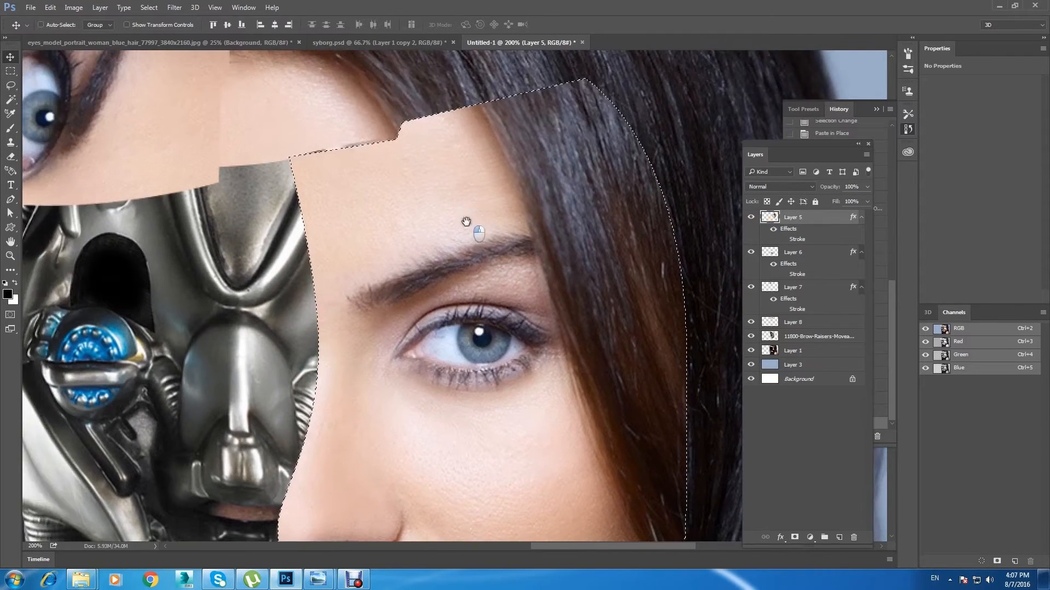
pyautogui.hotkey('ctrl', '+')
pyautogui.moveTo(325, 162); pyautogui.dragTo(368, 271)
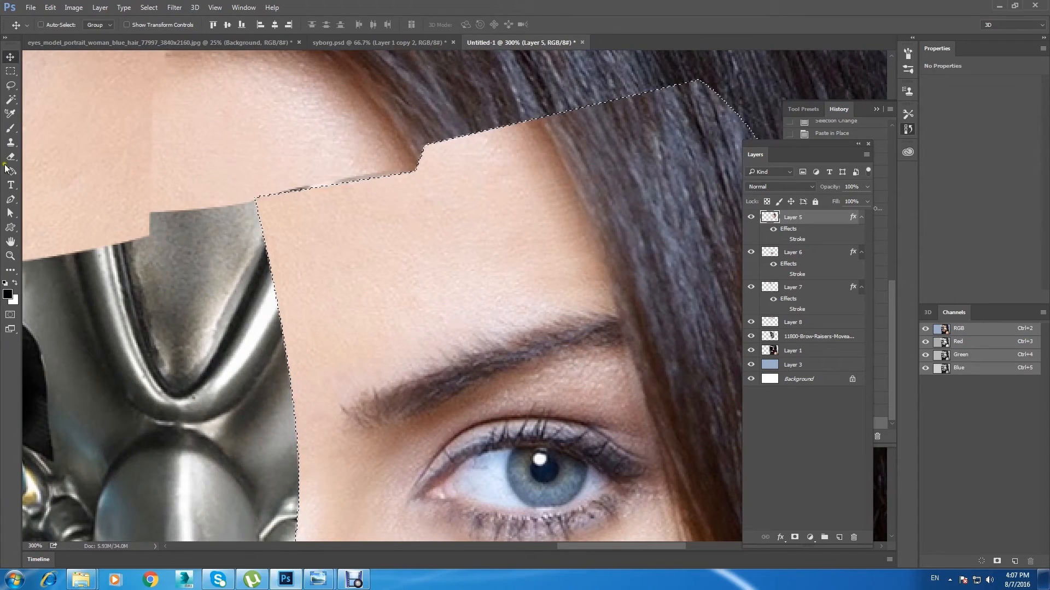
# Step: Sample the skin colour from the panel's forehead and make the foreground colour slightly lighter
pyautogui.click(10, 128)
pyautogui.press('[')
pyautogui.press('[')
pyautogui.press('[')
pyautogui.press('[')
pyautogui.press('[')
pyautogui.press('[')
pyautogui.press('[')
pyautogui.press('[')
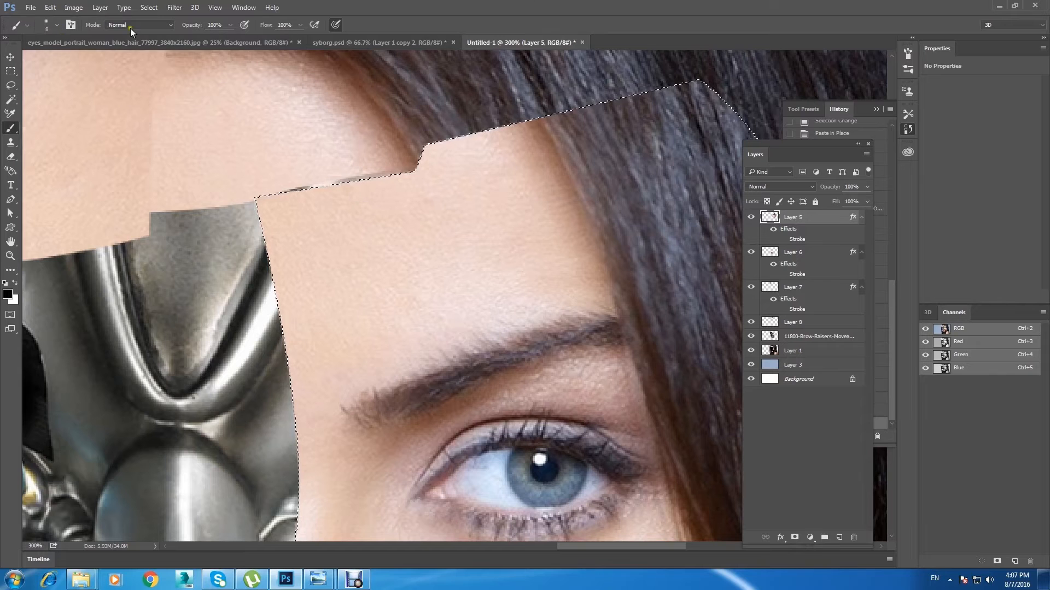
pyautogui.press('i')
pyautogui.click(332, 208)
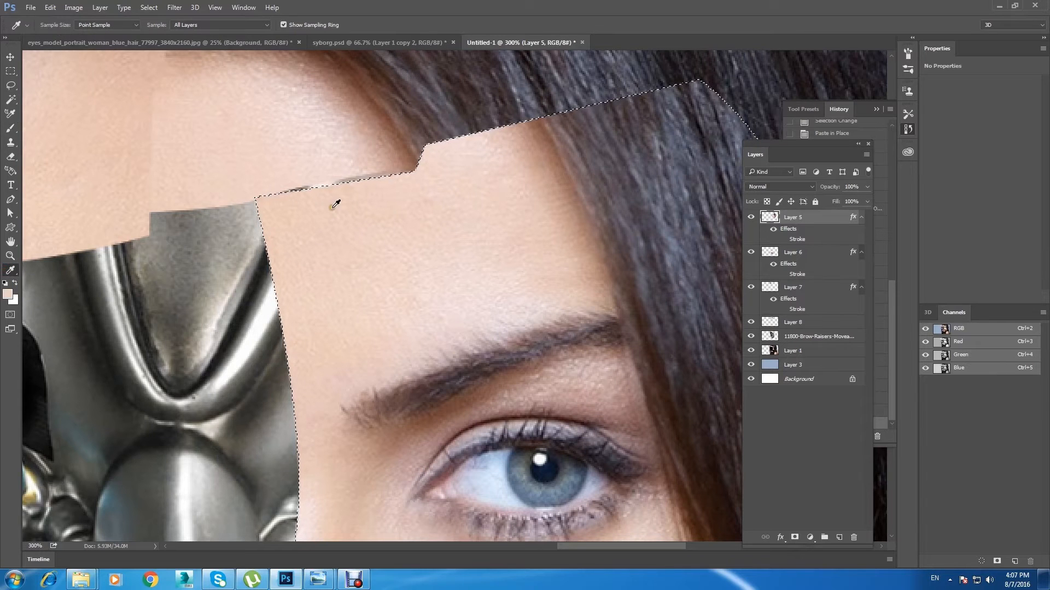
pyautogui.click(8, 294)
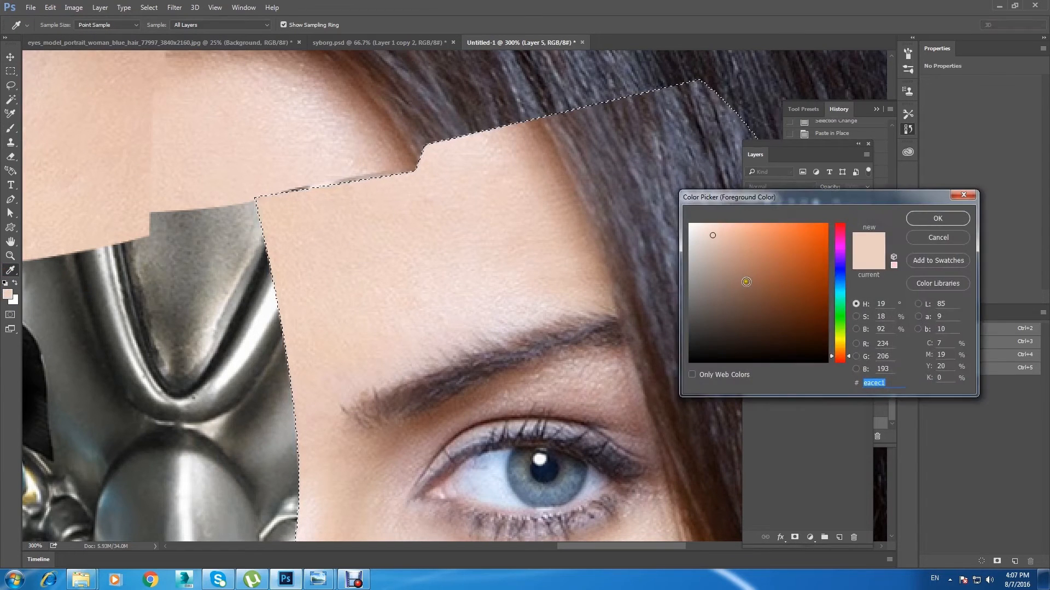
pyautogui.click(711, 228)
pyautogui.click(923, 224)
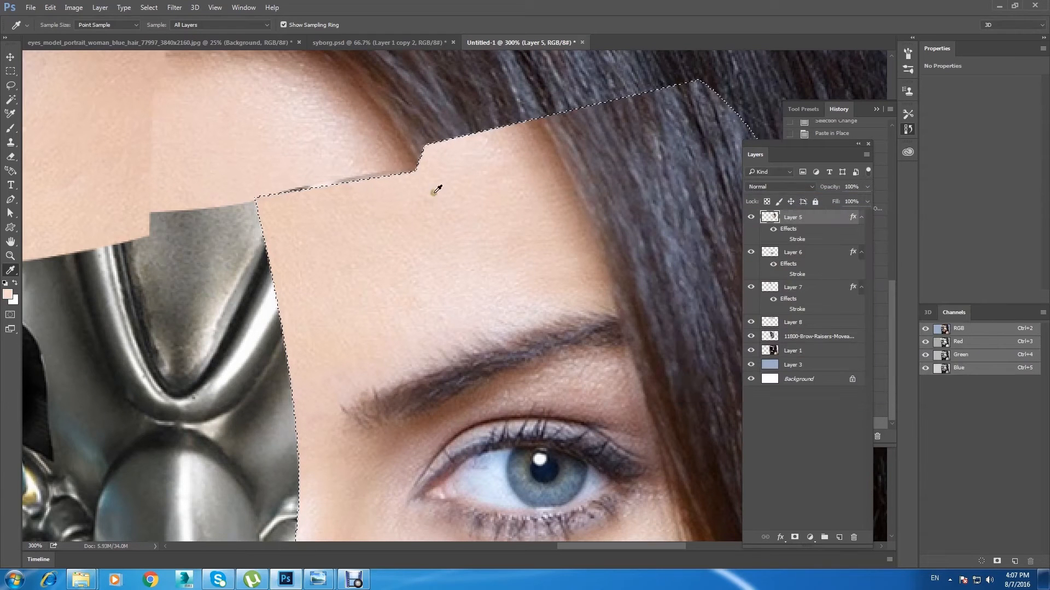
# Step: Add a new layer above Layer 5 and brush the light skin tone along the panel's upper and inner edges with a small soft brush
pyautogui.press('b')
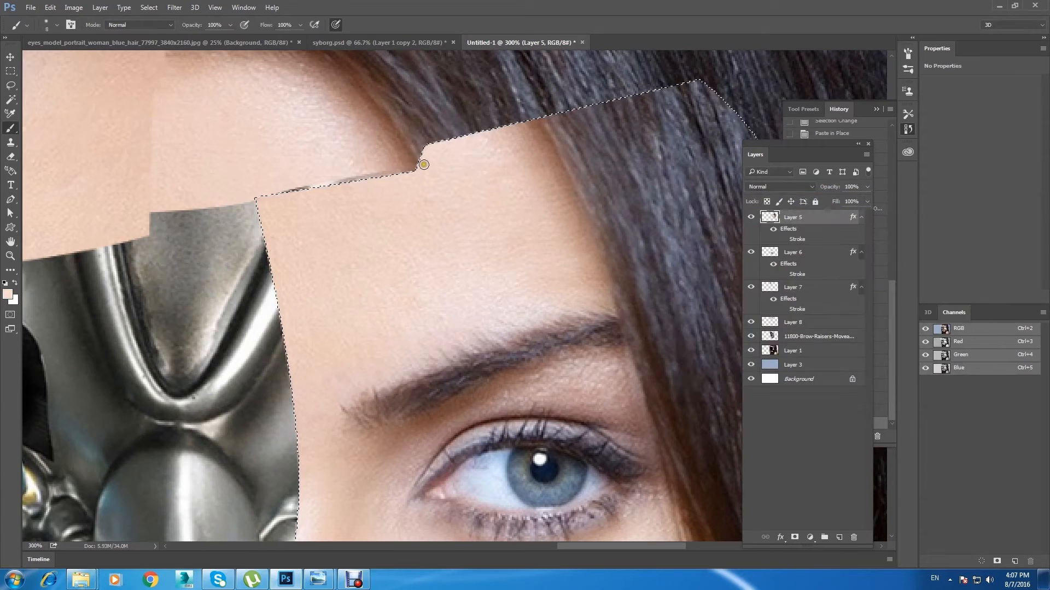
pyautogui.click(57, 24)
pyautogui.click(76, 164)
pyautogui.click(389, 27)
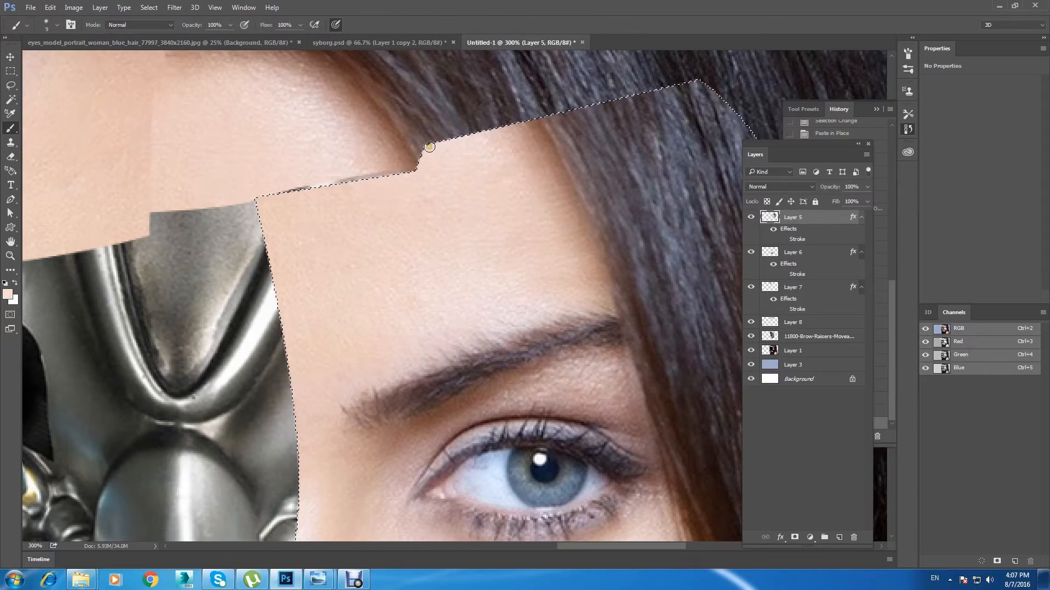
pyautogui.click(835, 538)
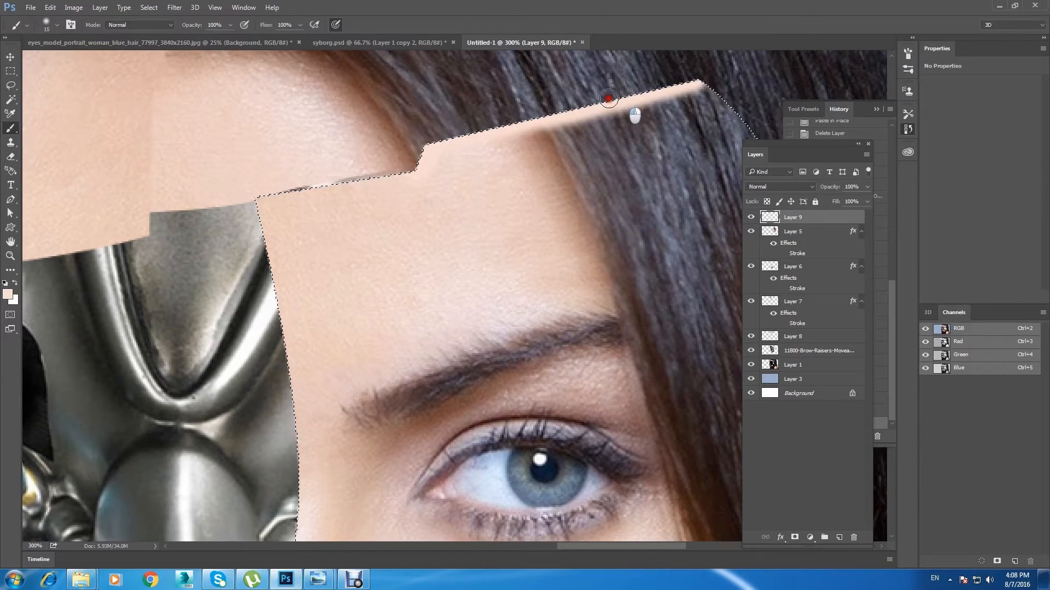
pyautogui.moveTo(382, 174)
pyautogui.mouseDown()
pyautogui.moveTo(281, 199)
pyautogui.moveTo(379, 180)
pyautogui.mouseUp()
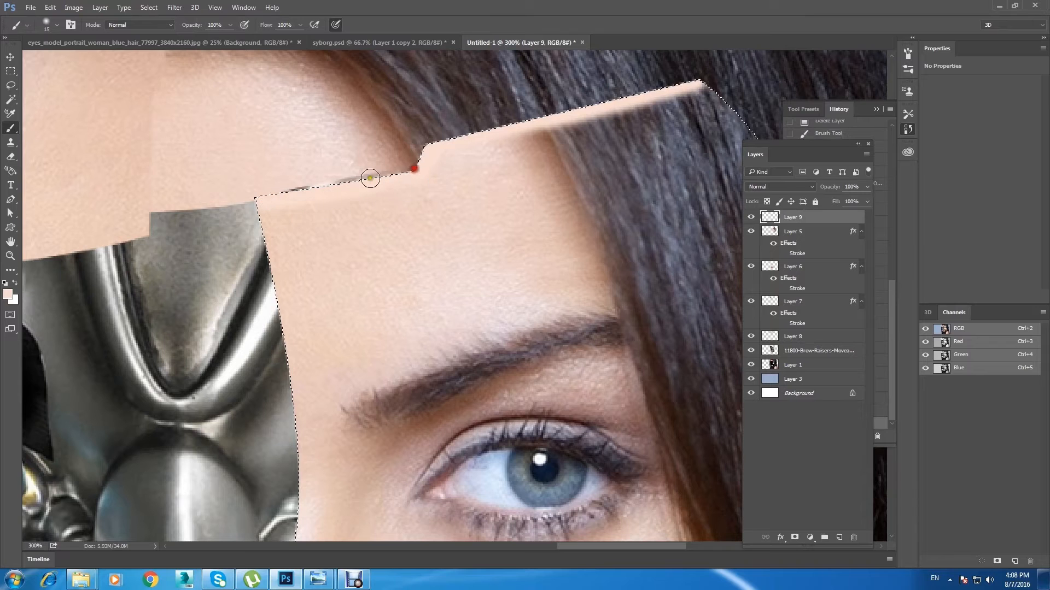
pyautogui.moveTo(337, 297); pyautogui.dragTo(361, 243)
pyautogui.press('[')
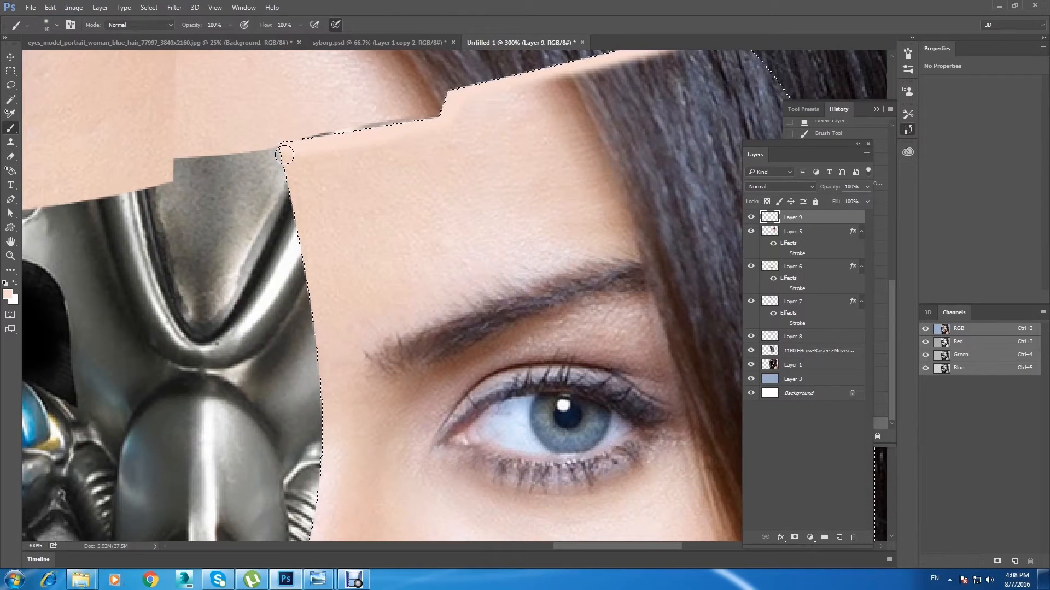
pyautogui.click(283, 152)
pyautogui.moveTo(282, 152)
pyautogui.mouseDown()
pyautogui.moveTo(299, 247)
pyautogui.moveTo(287, 154)
pyautogui.moveTo(324, 379)
pyautogui.mouseUp()
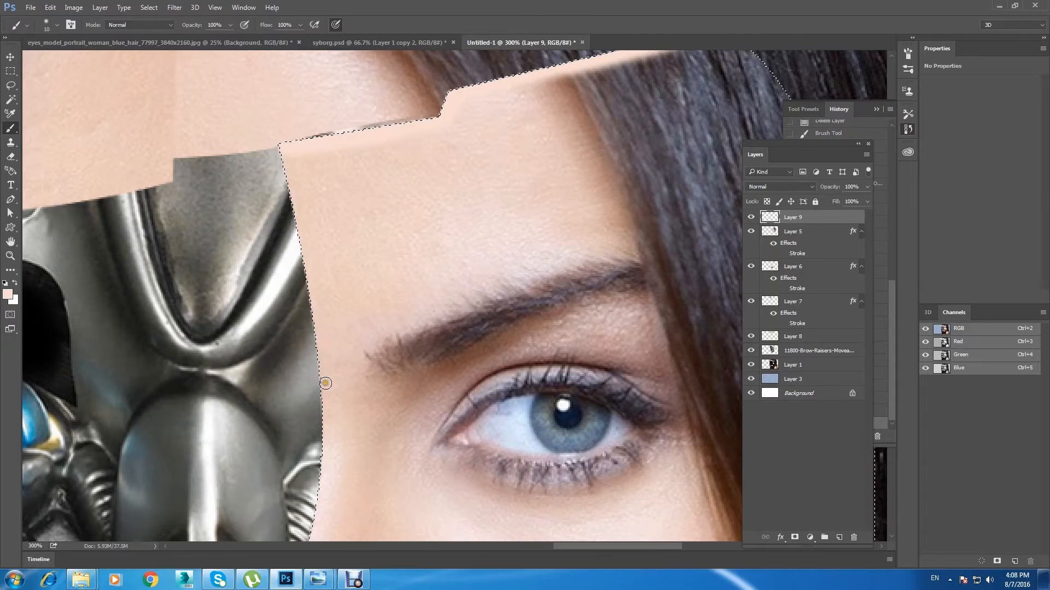
# Step: Review Layer 9's blending mode and examine the painted rim around the face panel
pyautogui.hotkey('ctrl', '-')
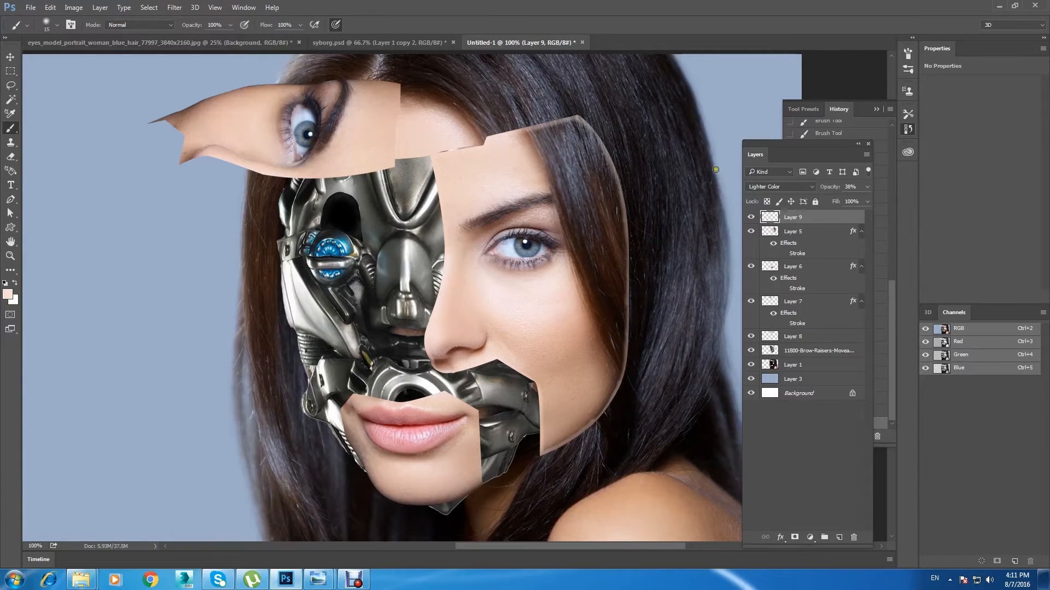
pyautogui.click(783, 184)
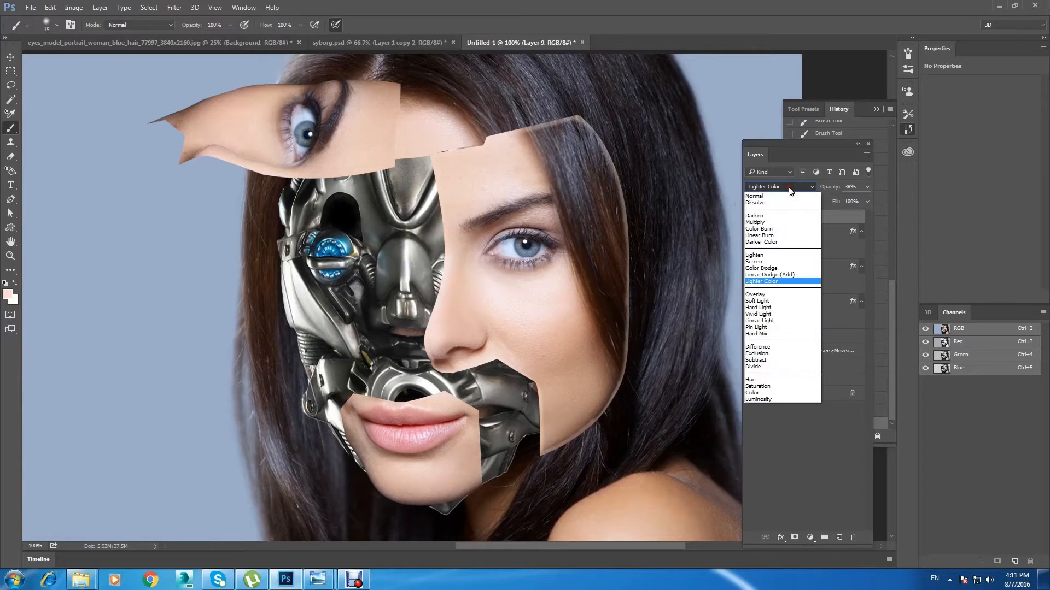
pyautogui.click(769, 189)
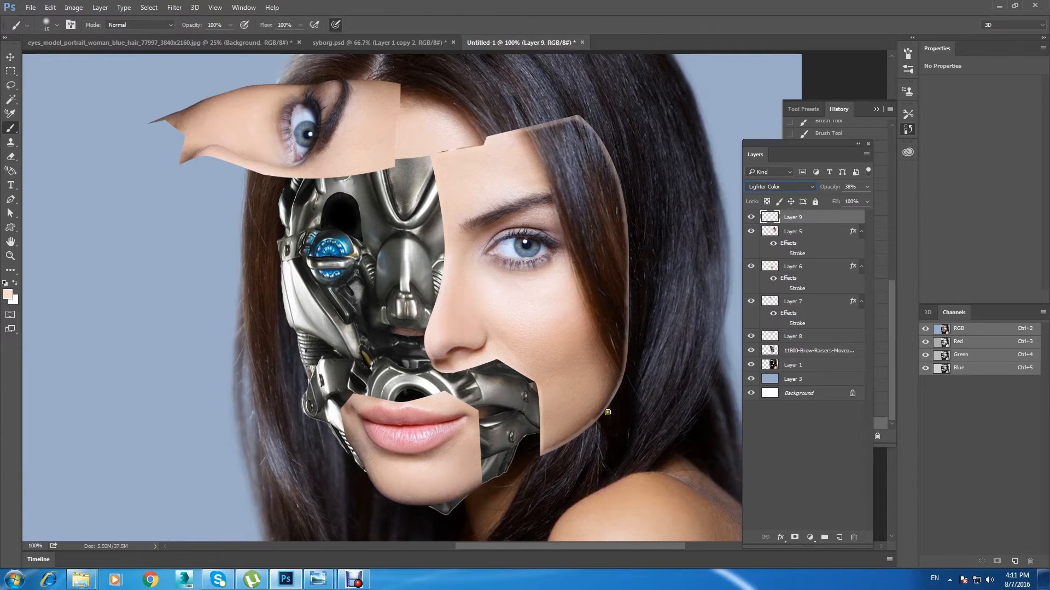
pyautogui.hotkey('ctrl', '+')
pyautogui.moveTo(616, 233); pyautogui.dragTo(363, 312)
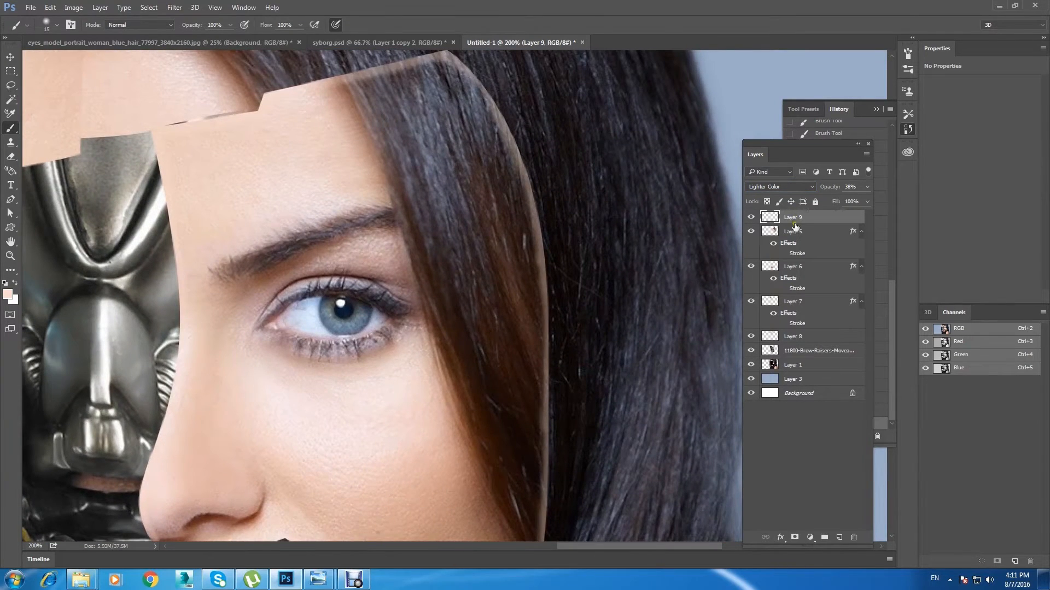
# Step: Return to Layer 5 with the Clone Stamp tool and reload the panel's outline as a selection
pyautogui.click(794, 232)
pyautogui.click(752, 231)
pyautogui.click(752, 231)
pyautogui.hotkey('ctrl', '-')
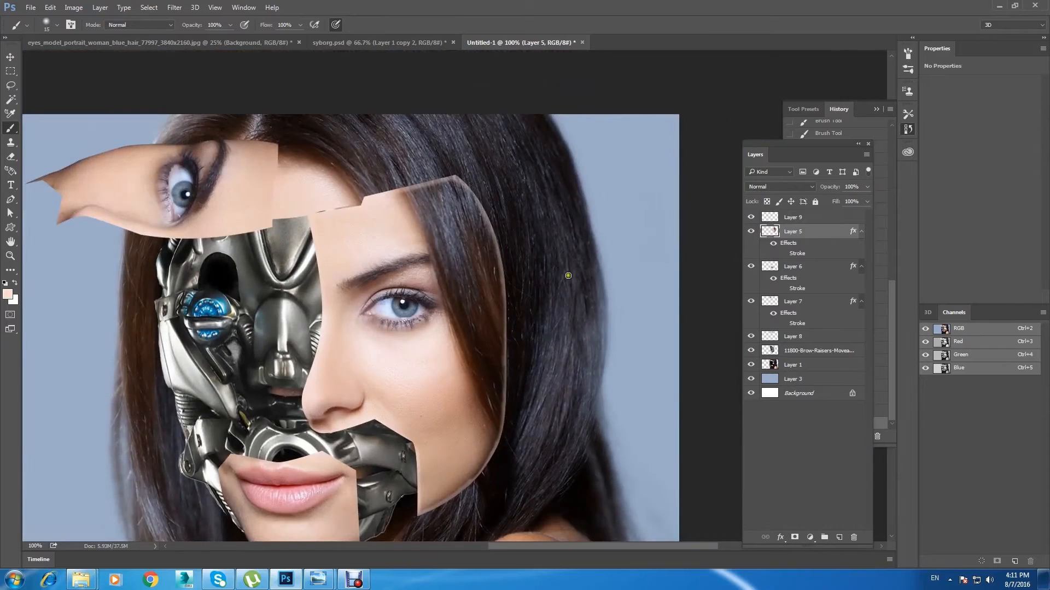
pyautogui.click(11, 143)
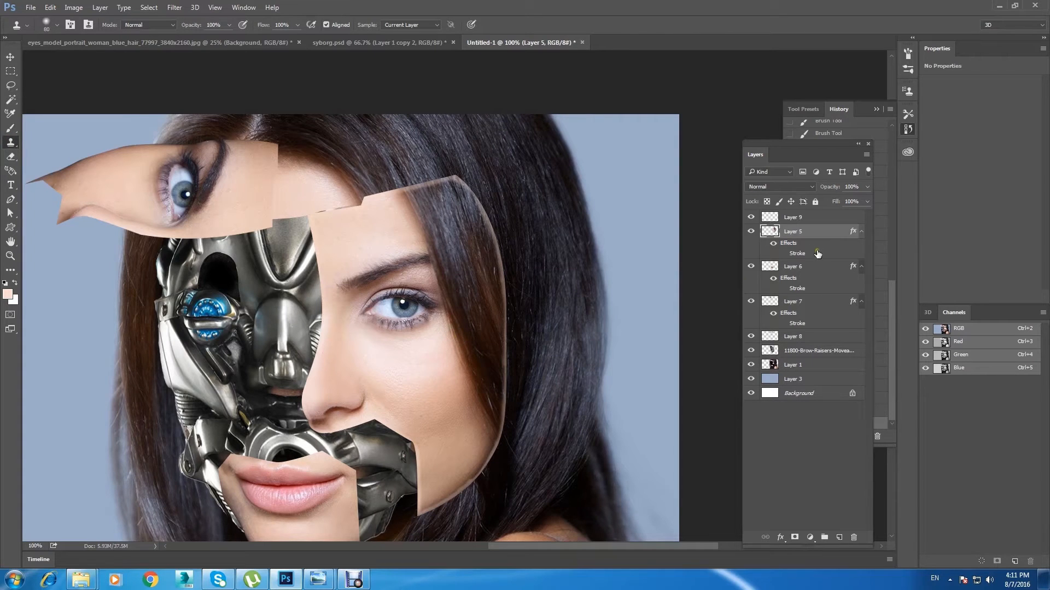
pyautogui.keyDown('ctrl'); pyautogui.click(770, 233); pyautogui.keyUp('ctrl')
pyautogui.hotkey('ctrl', '+')
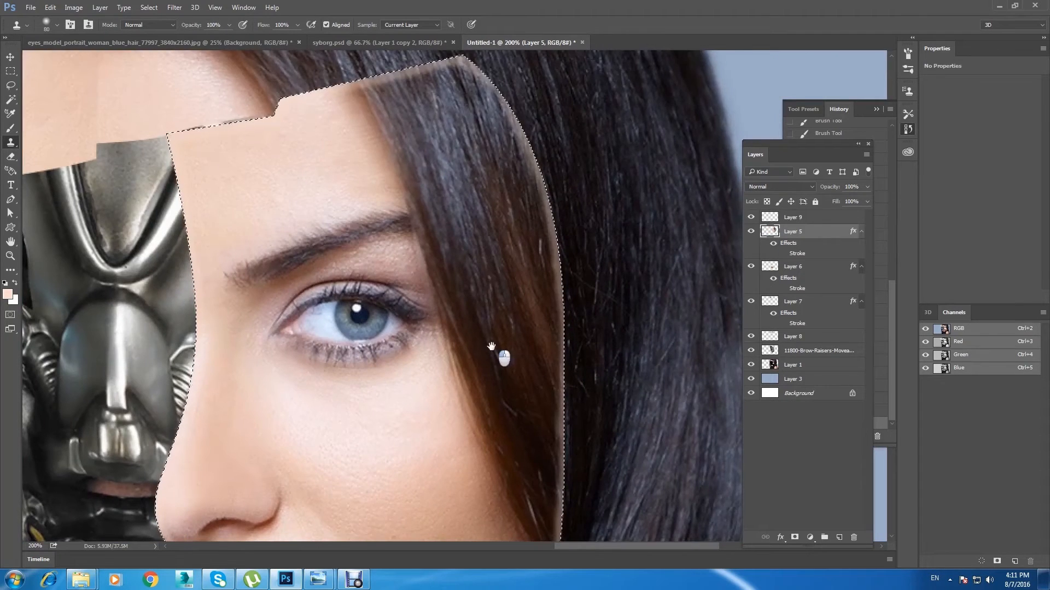
# Step: Clone cheek skin over the hair on the lower outer part of the face panel, up to just below the eye
pyautogui.scroll(-3, 520, 378)
pyautogui.keyDown('alt'); pyautogui.click(489, 460); pyautogui.keyUp('alt')
pyautogui.moveTo(538, 443); pyautogui.dragTo(556, 405)
pyautogui.moveTo(468, 351)
pyautogui.mouseDown()
pyautogui.moveTo(520, 381)
pyautogui.moveTo(561, 358)
pyautogui.moveTo(437, 437)
pyautogui.moveTo(577, 291)
pyautogui.moveTo(515, 333)
pyautogui.moveTo(580, 295)
pyautogui.moveTo(548, 318)
pyautogui.moveTo(518, 271)
pyautogui.mouseUp()
pyautogui.moveTo(443, 287); pyautogui.dragTo(450, 333)
pyautogui.keyDown('alt'); pyautogui.click(464, 359); pyautogui.keyUp('alt')
pyautogui.moveTo(531, 358)
pyautogui.mouseDown()
pyautogui.moveTo(462, 370)
pyautogui.moveTo(384, 358)
pyautogui.moveTo(553, 367)
pyautogui.moveTo(459, 327)
pyautogui.moveTo(433, 368)
pyautogui.moveTo(449, 331)
pyautogui.moveTo(585, 297)
pyautogui.moveTo(463, 318)
pyautogui.moveTo(620, 302)
pyautogui.mouseUp()
pyautogui.hotkey('ctrl', 'z')
pyautogui.keyDown('alt'); pyautogui.click(449, 330); pyautogui.keyUp('alt')
pyautogui.keyDown('alt'); pyautogui.click(463, 318); pyautogui.keyUp('alt')
pyautogui.keyDown('alt'); pyautogui.click(410, 333); pyautogui.keyUp('alt')
pyautogui.moveTo(491, 323)
pyautogui.mouseDown()
pyautogui.moveTo(595, 290)
pyautogui.moveTo(595, 278)
pyautogui.mouseUp()
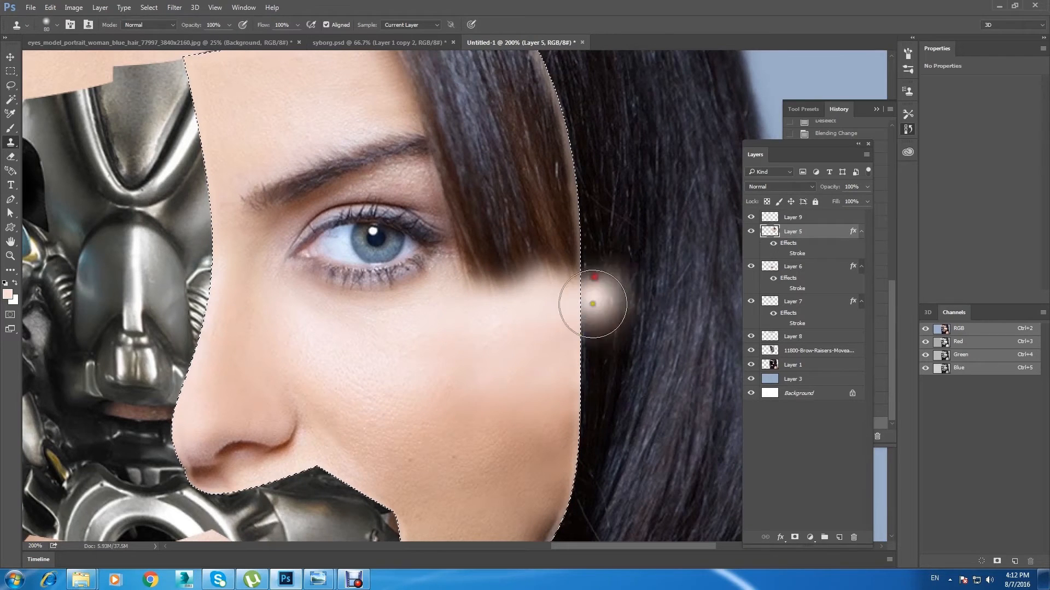
# Step: Clone forehead skin over the hair in the panel's upper outer corner, down towards the eyebrow
pyautogui.scroll(3, 394, 236)
pyautogui.keyDown('alt'); pyautogui.click(375, 209); pyautogui.keyUp('alt')
pyautogui.moveTo(395, 192)
pyautogui.mouseDown()
pyautogui.moveTo(590, 143)
pyautogui.moveTo(482, 177)
pyautogui.moveTo(440, 174)
pyautogui.moveTo(569, 141)
pyautogui.mouseUp()
pyautogui.keyDown('alt'); pyautogui.click(344, 224); pyautogui.keyUp('alt')
pyautogui.keyDown('alt'); pyautogui.click(366, 232); pyautogui.keyUp('alt')
pyautogui.keyDown('alt'); pyautogui.click(361, 227); pyautogui.keyUp('alt')
pyautogui.moveTo(431, 176); pyautogui.dragTo(533, 161)
pyautogui.keyDown('alt'); pyautogui.click(346, 271); pyautogui.keyUp('alt')
pyautogui.moveTo(426, 249); pyautogui.dragTo(476, 229)
pyautogui.keyDown('alt'); pyautogui.click(365, 240); pyautogui.keyUp('alt')
pyautogui.moveTo(420, 251)
pyautogui.mouseDown()
pyautogui.moveTo(587, 180)
pyautogui.moveTo(500, 230)
pyautogui.mouseUp()
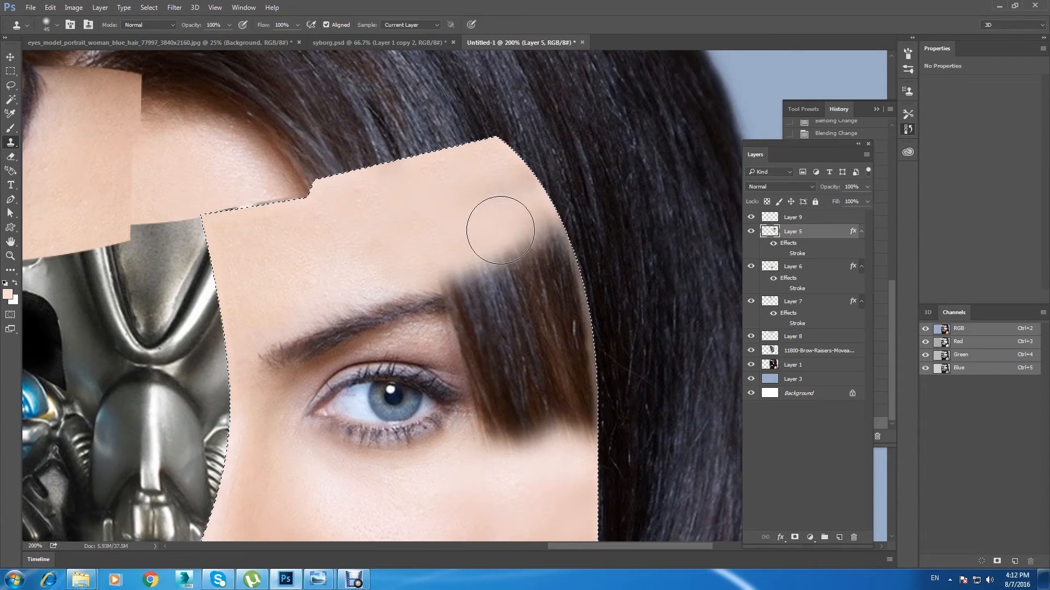
# Step: Clone eyelid and forehead skin over the hair around the outer end of the eyebrow
pyautogui.keyDown('alt'); pyautogui.click(436, 341); pyautogui.keyUp('alt')
pyautogui.moveTo(475, 350)
pyautogui.mouseDown()
pyautogui.moveTo(472, 361)
pyautogui.moveTo(443, 329)
pyautogui.mouseUp()
pyautogui.moveTo(453, 325)
pyautogui.mouseDown()
pyautogui.moveTo(491, 348)
pyautogui.moveTo(447, 349)
pyautogui.moveTo(494, 360)
pyautogui.moveTo(451, 324)
pyautogui.moveTo(473, 324)
pyautogui.moveTo(435, 354)
pyautogui.moveTo(452, 330)
pyautogui.moveTo(502, 329)
pyautogui.moveTo(498, 353)
pyautogui.moveTo(481, 340)
pyautogui.moveTo(463, 348)
pyautogui.moveTo(416, 338)
pyautogui.moveTo(487, 355)
pyautogui.mouseUp()
pyautogui.hotkey('ctrl', 'z')
pyautogui.keyDown('alt'); pyautogui.click(428, 334); pyautogui.keyUp('alt')
pyautogui.keyDown('alt'); pyautogui.click(456, 266); pyautogui.keyUp('alt')
pyautogui.moveTo(449, 275)
pyautogui.mouseDown()
pyautogui.moveTo(509, 288)
pyautogui.moveTo(498, 264)
pyautogui.moveTo(541, 255)
pyautogui.moveTo(562, 233)
pyautogui.mouseUp()
# Step: Clone cheek skin over the lower edge of the remaining hair beside the outer corner of the eye
pyautogui.keyDown('alt'); pyautogui.click(472, 451); pyautogui.keyUp('alt')
pyautogui.keyDown('alt'); pyautogui.click(476, 467); pyautogui.keyUp('alt')
pyautogui.moveTo(479, 438)
pyautogui.mouseDown()
pyautogui.moveTo(552, 425)
pyautogui.moveTo(568, 464)
pyautogui.mouseUp()
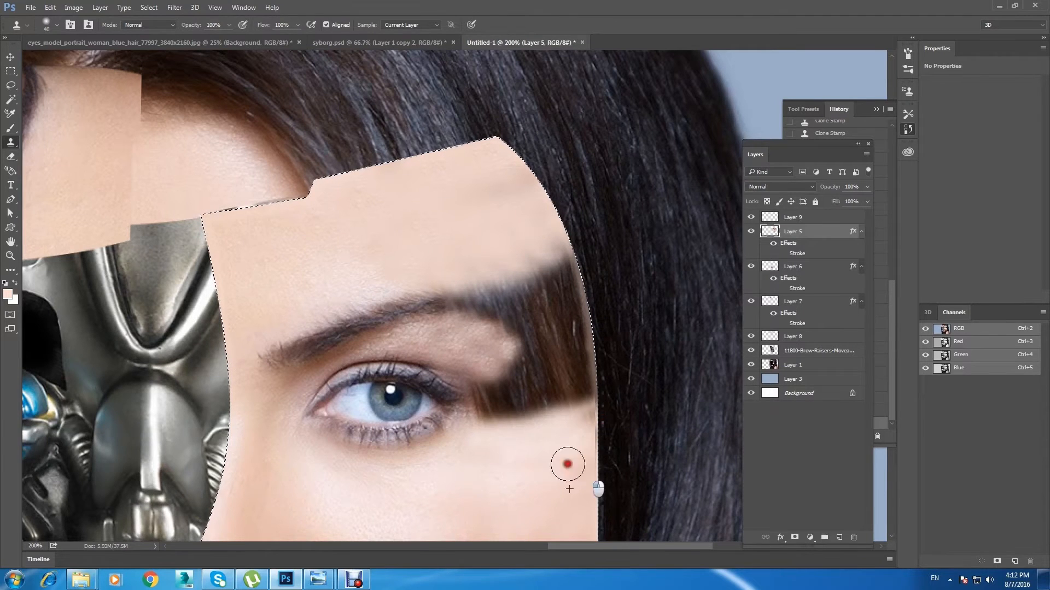
pyautogui.keyDown('alt'); pyautogui.click(510, 432); pyautogui.keyUp('alt')
pyautogui.click(582, 386)
pyautogui.keyDown('alt'); pyautogui.click(538, 468); pyautogui.keyUp('alt')
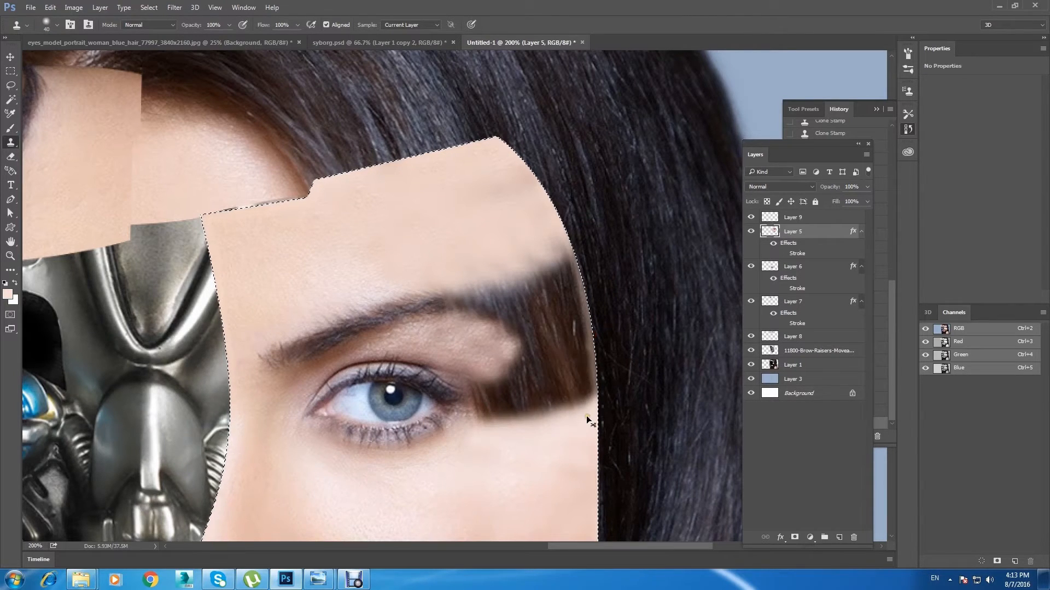
# Step: Enlarge the clone brush to 50 and clone skin over the hair along the panel's outer edge, undoing a bad stroke
pyautogui.press(']')
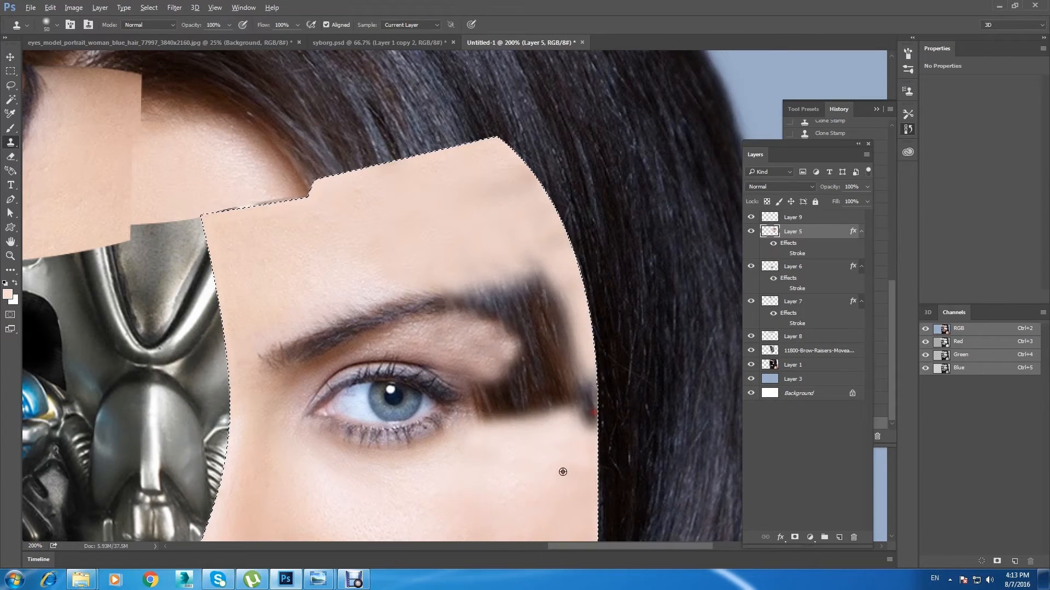
pyautogui.moveTo(572, 467); pyautogui.dragTo(486, 432)
pyautogui.hotkey('ctrl', 'z')
pyautogui.keyDown('alt'); pyautogui.click(507, 509); pyautogui.keyUp('alt')
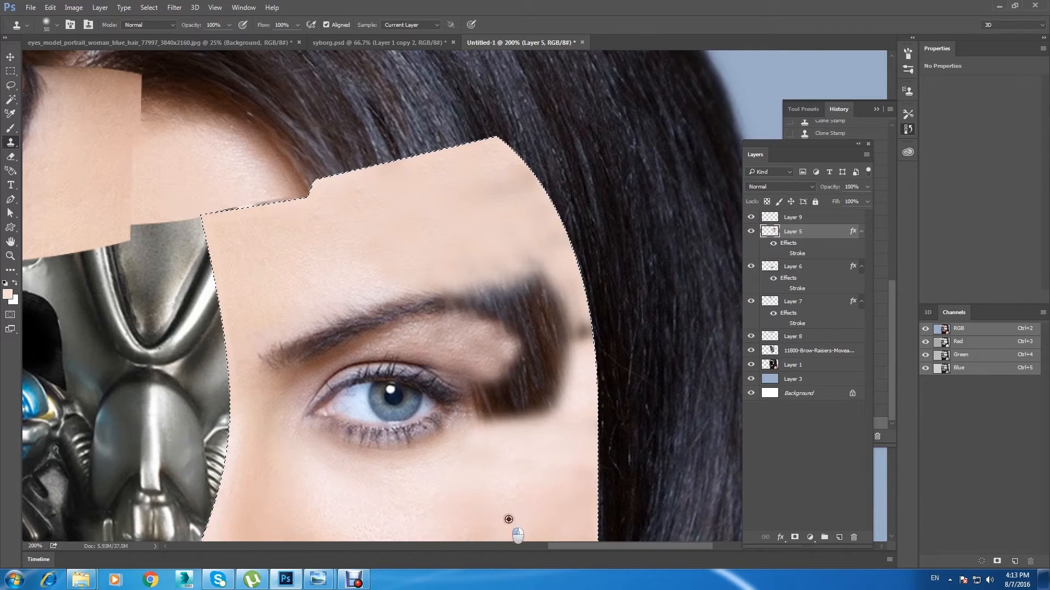
pyautogui.keyDown('alt'); pyautogui.click(457, 205); pyautogui.keyUp('alt')
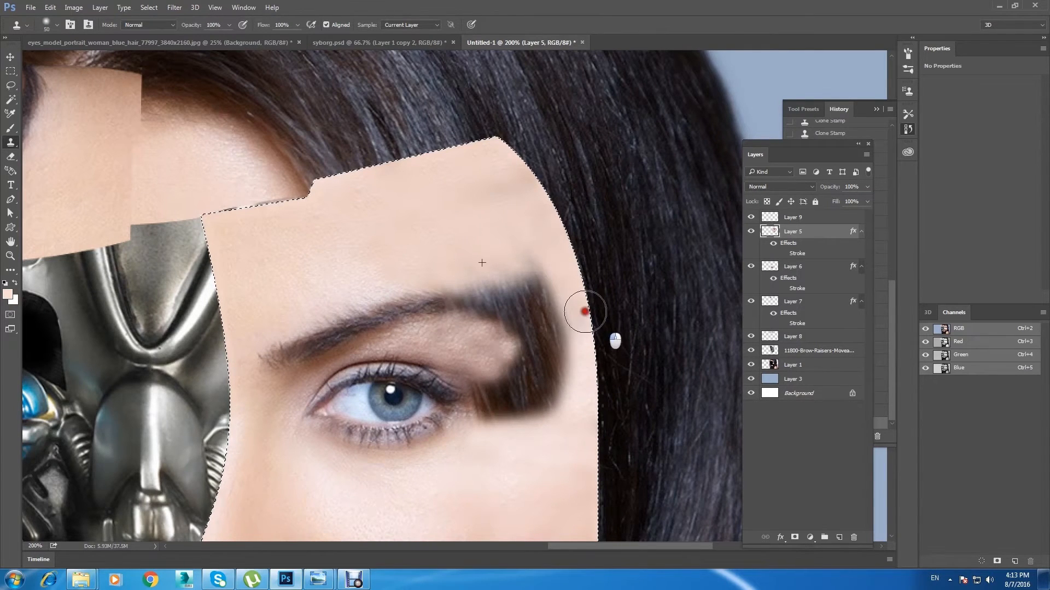
# Step: Clone forehead skin over the hair above and beyond the outer end of the eyebrow
pyautogui.keyDown('alt'); pyautogui.click(519, 248); pyautogui.keyUp('alt')
pyautogui.moveTo(541, 273)
pyautogui.mouseDown()
pyautogui.moveTo(555, 293)
pyautogui.moveTo(538, 291)
pyautogui.mouseUp()
pyautogui.keyDown('alt'); pyautogui.click(461, 238); pyautogui.keyUp('alt')
pyautogui.moveTo(493, 265)
pyautogui.mouseDown()
pyautogui.moveTo(525, 278)
pyautogui.moveTo(523, 254)
pyautogui.mouseUp()
pyautogui.keyDown('alt'); pyautogui.click(478, 274); pyautogui.keyUp('alt')
pyautogui.moveTo(474, 285)
pyautogui.mouseDown()
pyautogui.moveTo(514, 276)
pyautogui.moveTo(507, 271)
pyautogui.moveTo(524, 335)
pyautogui.moveTo(528, 286)
pyautogui.moveTo(522, 331)
pyautogui.moveTo(557, 329)
pyautogui.moveTo(565, 356)
pyautogui.moveTo(560, 322)
pyautogui.mouseUp()
pyautogui.keyDown('alt'); pyautogui.click(507, 270); pyautogui.keyUp('alt')
pyautogui.keyDown('alt'); pyautogui.click(527, 286); pyautogui.keyUp('alt')
pyautogui.keyDown('alt'); pyautogui.click(527, 284); pyautogui.keyUp('alt')
pyautogui.keyDown('alt'); pyautogui.click(548, 277); pyautogui.keyUp('alt')
# Step: Clone cheek skin over the hair between the eye and the panel's outer edge, undoing mismatched strokes and resampling the source
pyautogui.keyDown('alt'); pyautogui.click(580, 430); pyautogui.keyUp('alt')
pyautogui.moveTo(537, 406); pyautogui.dragTo(543, 373)
pyautogui.hotkey('ctrl', 'z')
pyautogui.keyDown('alt'); pyautogui.click(524, 463); pyautogui.keyUp('alt')
pyautogui.moveTo(550, 414); pyautogui.dragTo(539, 340)
pyautogui.keyDown('alt'); pyautogui.click(520, 481); pyautogui.keyUp('alt')
pyautogui.moveTo(544, 393)
pyautogui.mouseDown()
pyautogui.moveTo(542, 362)
pyautogui.moveTo(557, 354)
pyautogui.moveTo(565, 382)
pyautogui.moveTo(565, 332)
pyautogui.moveTo(538, 336)
pyautogui.moveTo(539, 318)
pyautogui.moveTo(557, 372)
pyautogui.moveTo(561, 279)
pyautogui.moveTo(556, 396)
pyautogui.moveTo(550, 333)
pyautogui.moveTo(557, 443)
pyautogui.moveTo(544, 310)
pyautogui.moveTo(550, 363)
pyautogui.mouseUp()
pyautogui.keyDown('alt'); pyautogui.click(540, 445); pyautogui.keyUp('alt')
pyautogui.hotkey('ctrl', 'alt', 'z')
pyautogui.keyDown('alt'); pyautogui.click(521, 260); pyautogui.keyUp('alt')
pyautogui.keyDown('alt'); pyautogui.click(541, 274); pyautogui.keyUp('alt')
pyautogui.hotkey('ctrl', 'alt', 'z')
pyautogui.keyDown('alt'); pyautogui.click(555, 432); pyautogui.keyUp('alt')
pyautogui.hotkey('ctrl', 'alt', 'z')
pyautogui.keyDown('alt'); pyautogui.click(478, 537); pyautogui.keyUp('alt')
pyautogui.moveTo(533, 322); pyautogui.dragTo(552, 404)
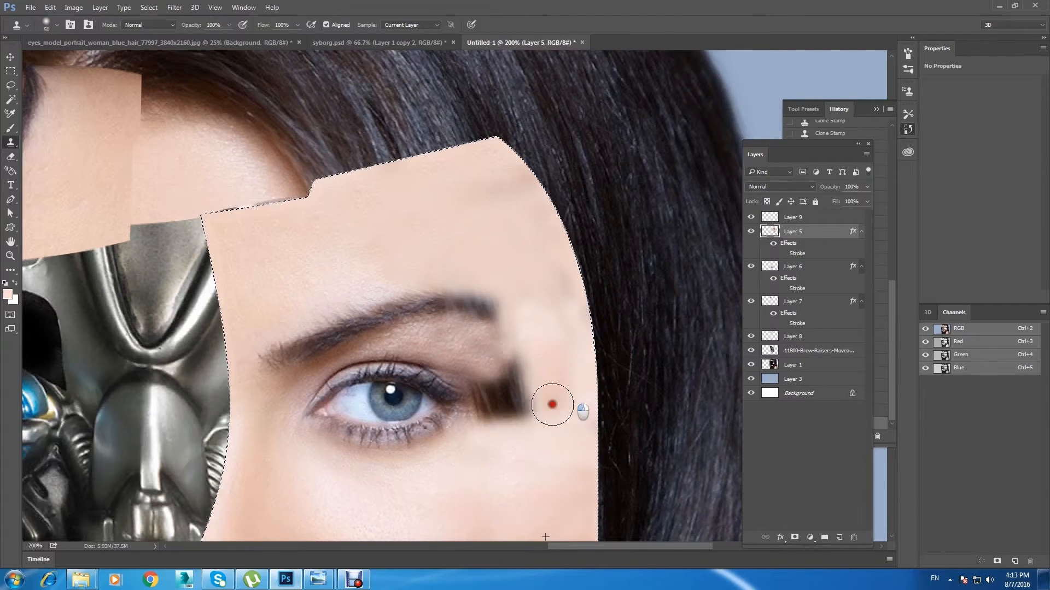
# Step: Clone cheek skin over the last patch of hair at the outer corner of the eye
pyautogui.hotkey('ctrl', 'alt', 'z')
pyautogui.keyDown('alt'); pyautogui.click(490, 466); pyautogui.keyUp('alt')
pyautogui.moveTo(546, 346); pyautogui.dragTo(549, 380)
pyautogui.keyDown('alt'); pyautogui.click(491, 460); pyautogui.keyUp('alt')
pyautogui.moveTo(488, 412)
pyautogui.mouseDown()
pyautogui.moveTo(512, 413)
pyautogui.moveTo(520, 401)
pyautogui.moveTo(514, 415)
pyautogui.moveTo(483, 390)
pyautogui.moveTo(519, 360)
pyautogui.mouseUp()
pyautogui.keyDown('alt'); pyautogui.click(492, 457); pyautogui.keyUp('alt')
pyautogui.keyDown('alt'); pyautogui.click(518, 361); pyautogui.keyUp('alt')
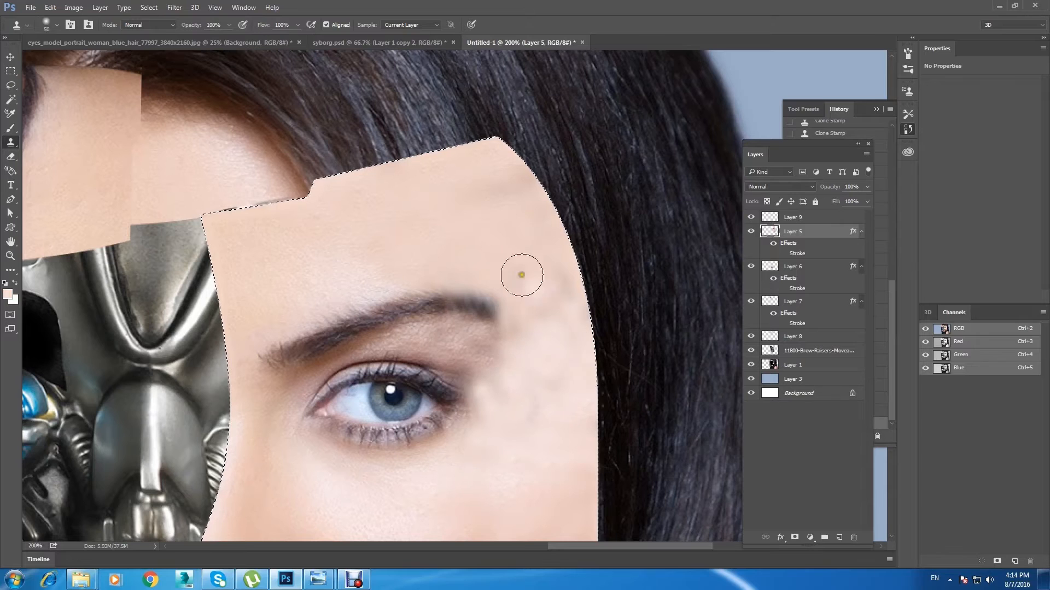
# Step: Smooth the blotchy cloned skin between the eye and the panel's outer edge with the Smudge tool at 50% strength
pyautogui.hotkey('ctrl', '-')
pyautogui.hotkey('ctrl', '+')
pyautogui.moveTo(445, 363); pyautogui.dragTo(382, 244)
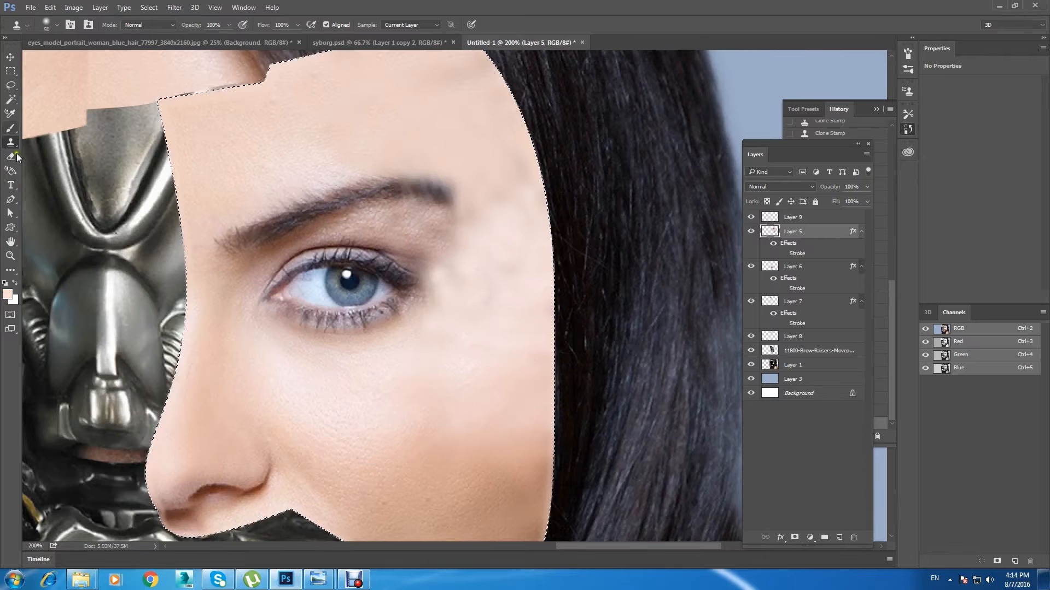
pyautogui.click(11, 270)
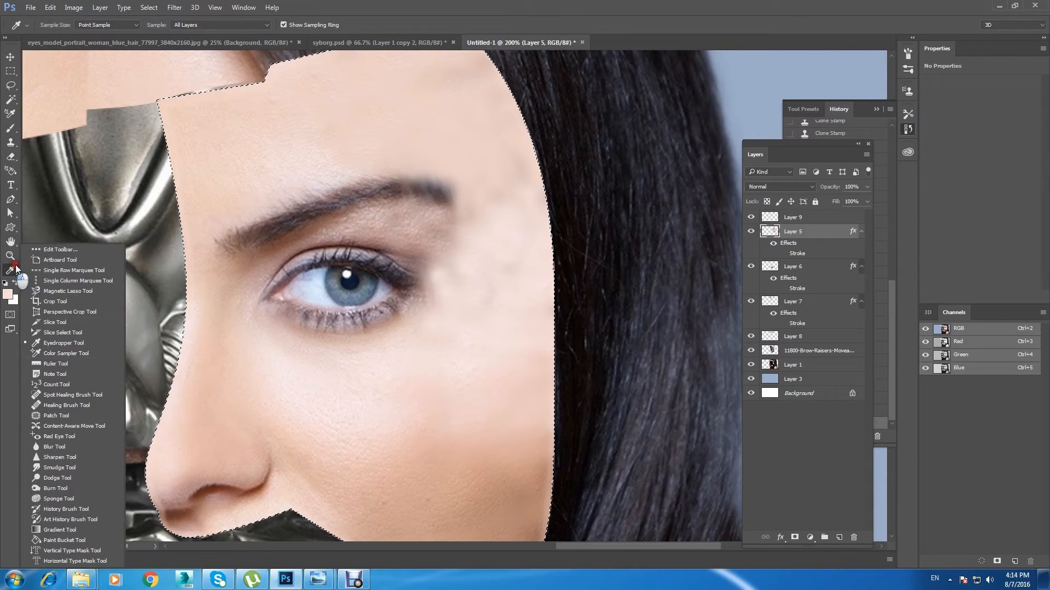
pyautogui.click(106, 467)
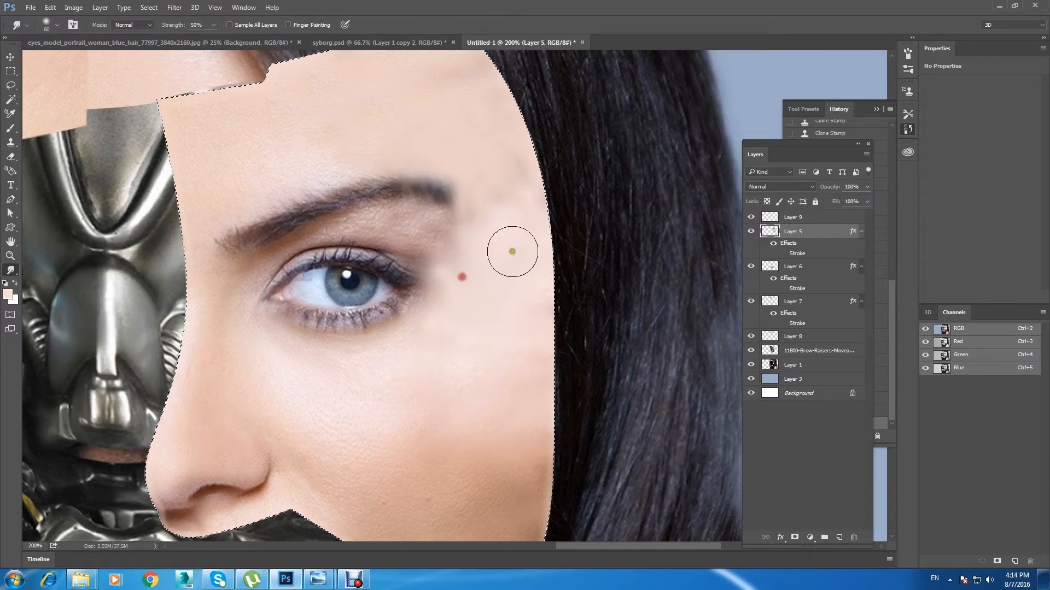
pyautogui.moveTo(553, 304)
pyautogui.mouseDown()
pyautogui.moveTo(458, 267)
pyautogui.moveTo(488, 225)
pyautogui.moveTo(465, 241)
pyautogui.moveTo(483, 178)
pyautogui.moveTo(514, 203)
pyautogui.moveTo(502, 240)
pyautogui.moveTo(538, 174)
pyautogui.moveTo(565, 239)
pyautogui.moveTo(552, 283)
pyautogui.moveTo(572, 342)
pyautogui.mouseUp()
pyautogui.moveTo(456, 258); pyautogui.dragTo(592, 274)
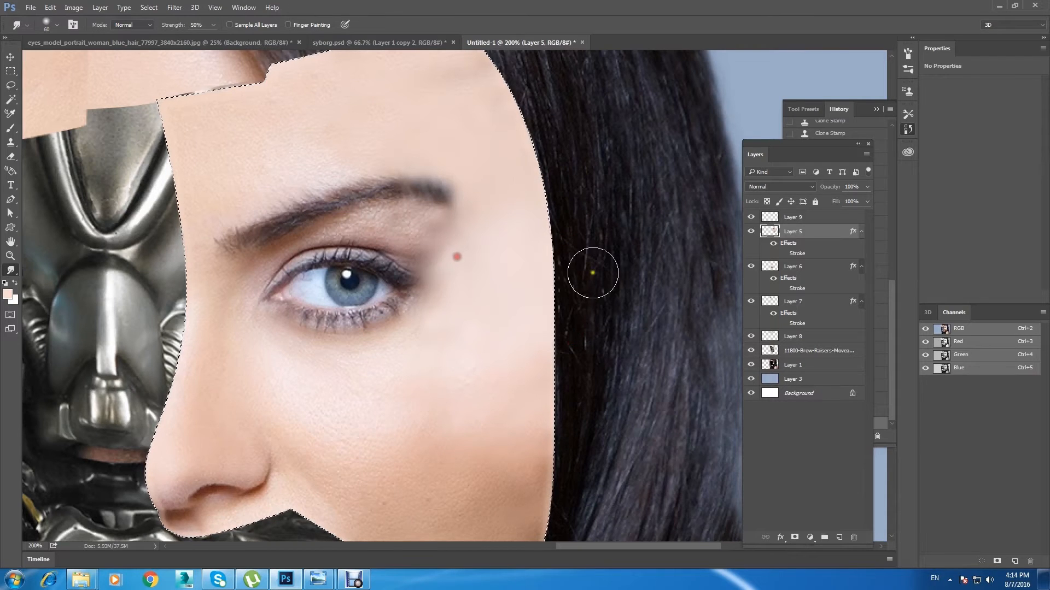
pyautogui.moveTo(483, 175); pyautogui.dragTo(492, 328)
# Step: Smudge the cloned skin across the forehead and temple of the panel, enlarging the brush for the temple
pyautogui.moveTo(460, 230)
pyautogui.mouseDown()
pyautogui.moveTo(548, 193)
pyautogui.moveTo(608, 239)
pyautogui.moveTo(431, 235)
pyautogui.moveTo(419, 195)
pyautogui.moveTo(298, 281)
pyautogui.mouseUp()
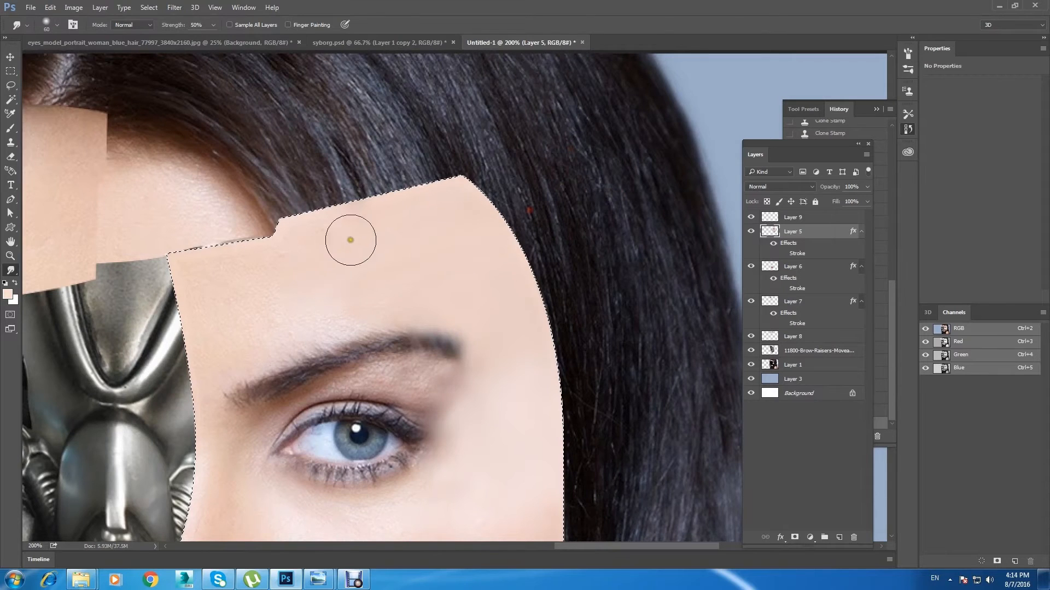
pyautogui.moveTo(453, 230); pyautogui.dragTo(499, 168)
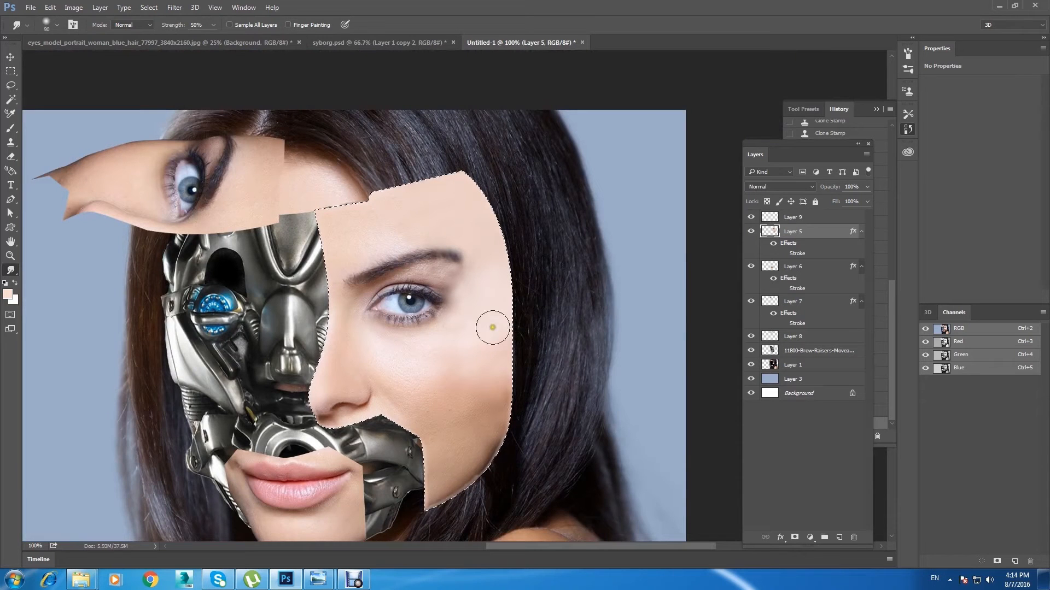
pyautogui.press(']')
pyautogui.moveTo(461, 328); pyautogui.dragTo(514, 302)
pyautogui.moveTo(458, 348); pyautogui.dragTo(464, 321)
# Step: Shrink the smudge brush and blend the skin around the outer end of the eyebrow and eye
pyautogui.press('[')
pyautogui.press('[')
pyautogui.press('[')
pyautogui.press('[')
pyautogui.press('[')
pyautogui.press('[')
pyautogui.moveTo(460, 283)
pyautogui.mouseDown()
pyautogui.moveTo(461, 297)
pyautogui.moveTo(468, 284)
pyautogui.moveTo(452, 274)
pyautogui.moveTo(471, 286)
pyautogui.moveTo(459, 301)
pyautogui.moveTo(454, 276)
pyautogui.moveTo(466, 293)
pyautogui.moveTo(468, 272)
pyautogui.moveTo(468, 325)
pyautogui.mouseUp()
# Step: Smudge the outer cheek of the panel smooth with a larger brush, and deselect the panel outline
pyautogui.hotkey('ctrl', '-')
pyautogui.hotkey('ctrl', '+')
pyautogui.moveTo(639, 267); pyautogui.dragTo(363, 344)
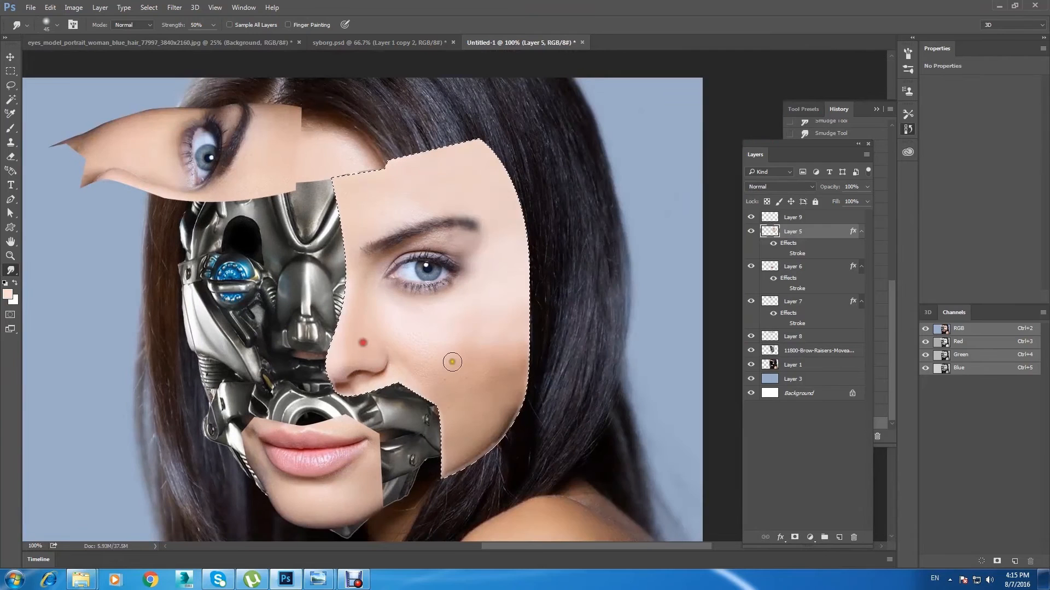
pyautogui.press(']')
pyautogui.press(']')
pyautogui.press(']')
pyautogui.press(']')
pyautogui.press(']')
pyautogui.moveTo(475, 357)
pyautogui.mouseDown()
pyautogui.moveTo(488, 330)
pyautogui.moveTo(549, 330)
pyautogui.mouseUp()
pyautogui.moveTo(492, 410)
pyautogui.mouseDown()
pyautogui.moveTo(508, 393)
pyautogui.moveTo(491, 396)
pyautogui.moveTo(558, 329)
pyautogui.mouseUp()
pyautogui.moveTo(492, 396)
pyautogui.mouseDown()
pyautogui.moveTo(511, 371)
pyautogui.moveTo(569, 349)
pyautogui.mouseUp()
pyautogui.hotkey('ctrl', '-')
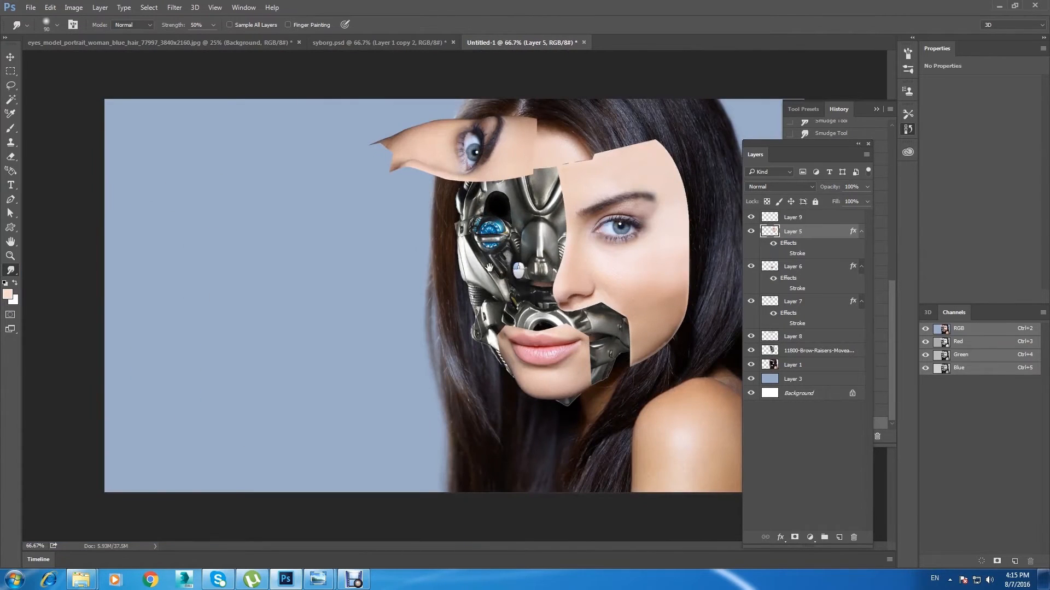
pyautogui.hotkey('ctrl', 'd')
# Step: Hide and show Layer 9 to compare its effect, and set its opacity to 41%
pyautogui.hotkey('ctrl', '+')
pyautogui.moveTo(668, 274)
pyautogui.mouseDown()
pyautogui.moveTo(585, 228)
pyautogui.moveTo(390, 161)
pyautogui.moveTo(396, 179)
pyautogui.mouseUp()
pyautogui.click(752, 217)
pyautogui.click(752, 217)
pyautogui.click(751, 217)
pyautogui.click(752, 217)
pyautogui.click(809, 221)
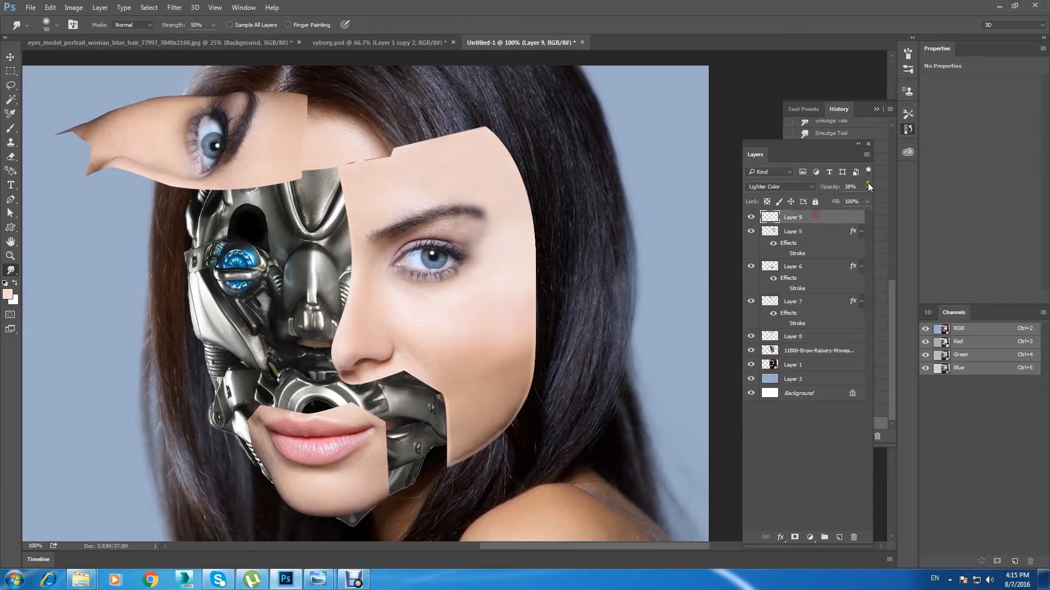
pyautogui.moveTo(835, 202)
pyautogui.mouseDown()
pyautogui.moveTo(888, 204)
pyautogui.moveTo(829, 204)
pyautogui.moveTo(840, 202)
pyautogui.mouseUp()
# Step: Erase Layer 9's paint along the outer edge of the large face panel and check the layer's visibility
pyautogui.press('e')
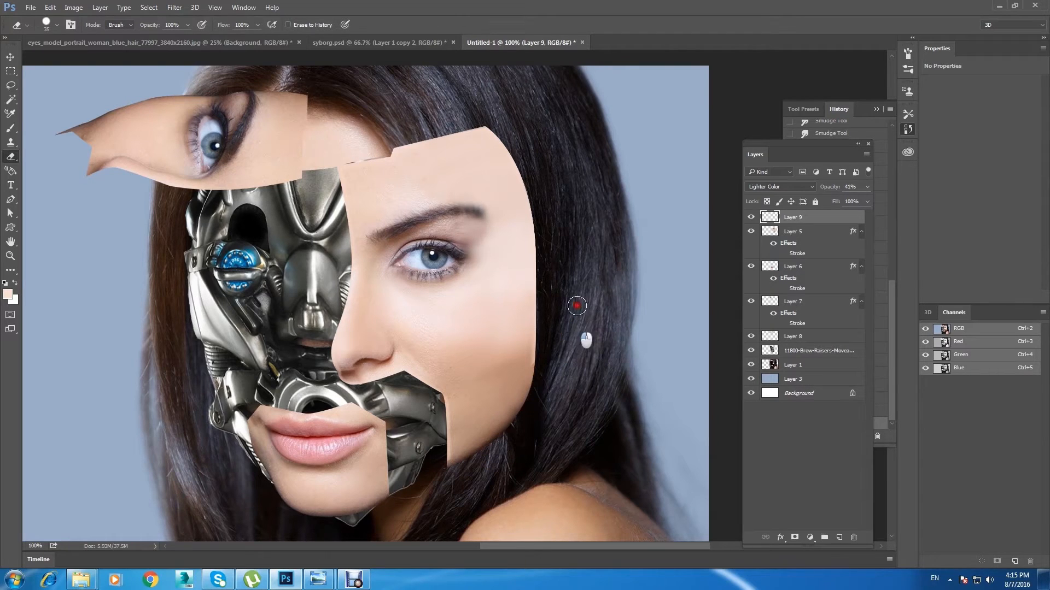
pyautogui.moveTo(481, 453)
pyautogui.mouseDown()
pyautogui.moveTo(465, 469)
pyautogui.moveTo(461, 460)
pyautogui.moveTo(466, 480)
pyautogui.moveTo(506, 410)
pyautogui.moveTo(519, 431)
pyautogui.moveTo(541, 328)
pyautogui.moveTo(585, 223)
pyautogui.mouseUp()
pyautogui.click(750, 217)
pyautogui.click(751, 218)
# Step: Add a Bevel & Emboss effect to Layer 5 with 355% depth, 3 px size and 4 px soften
pyautogui.click(787, 234)
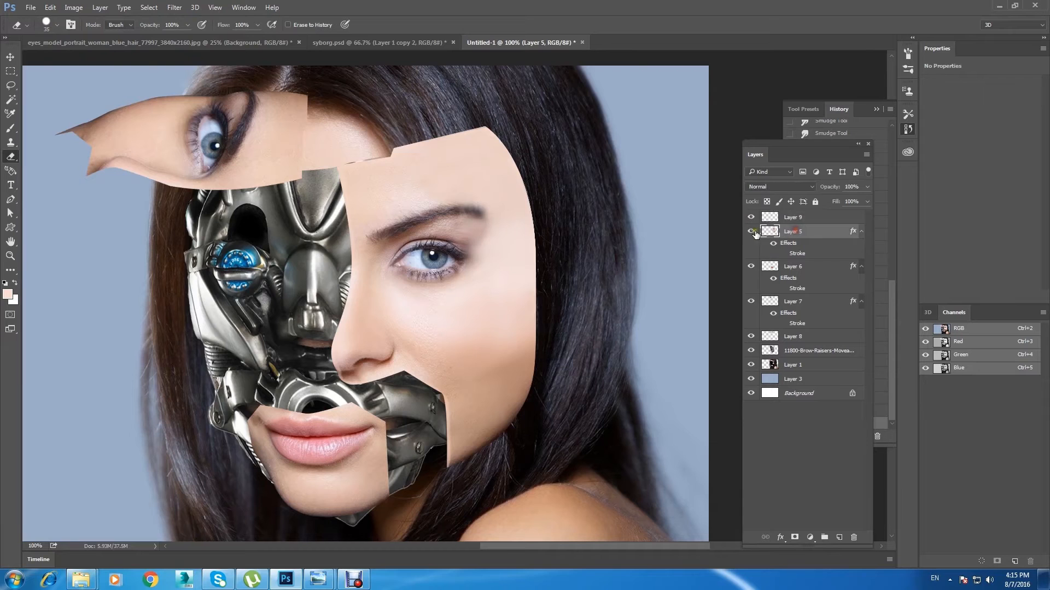
pyautogui.hotkey('ctrl', '+')
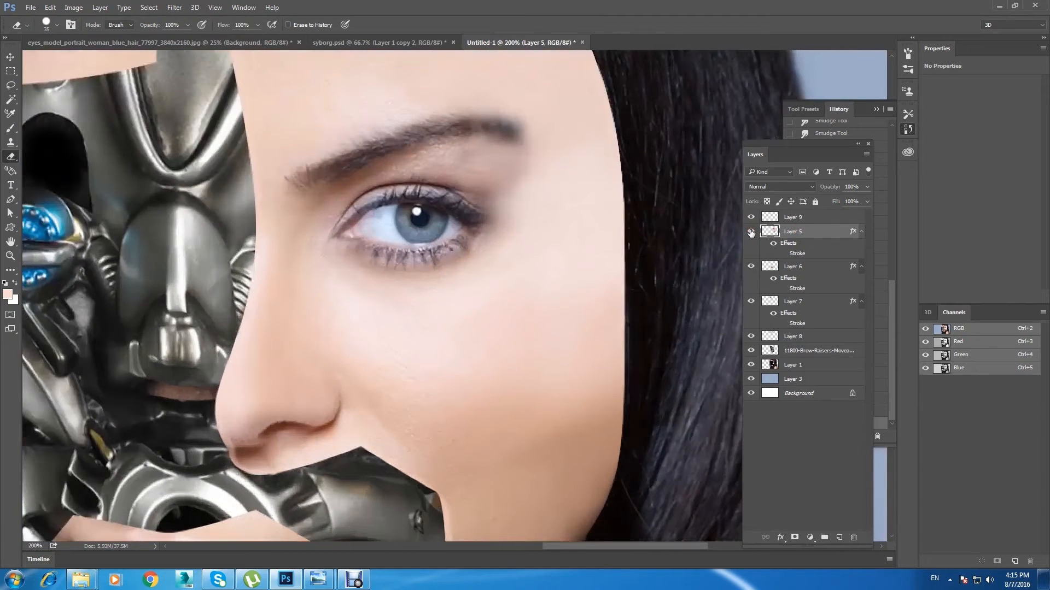
pyautogui.doubleClick(813, 235)
pyautogui.moveTo(695, 277); pyautogui.dragTo(686, 114)
pyautogui.moveTo(510, 279); pyautogui.dragTo(509, 197)
pyautogui.moveTo(632, 111); pyautogui.dragTo(641, 218)
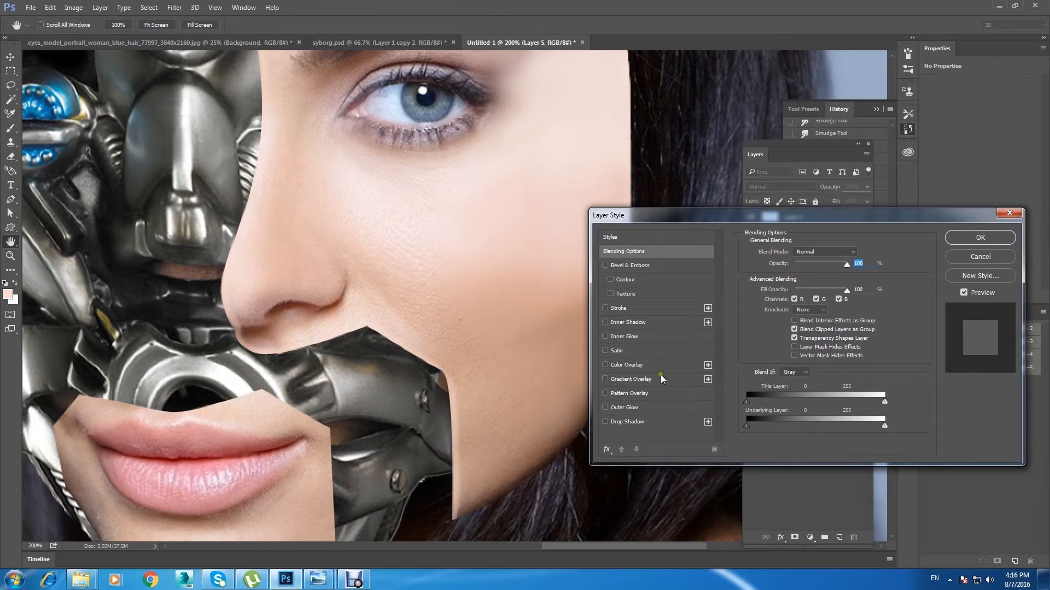
pyautogui.click(655, 266)
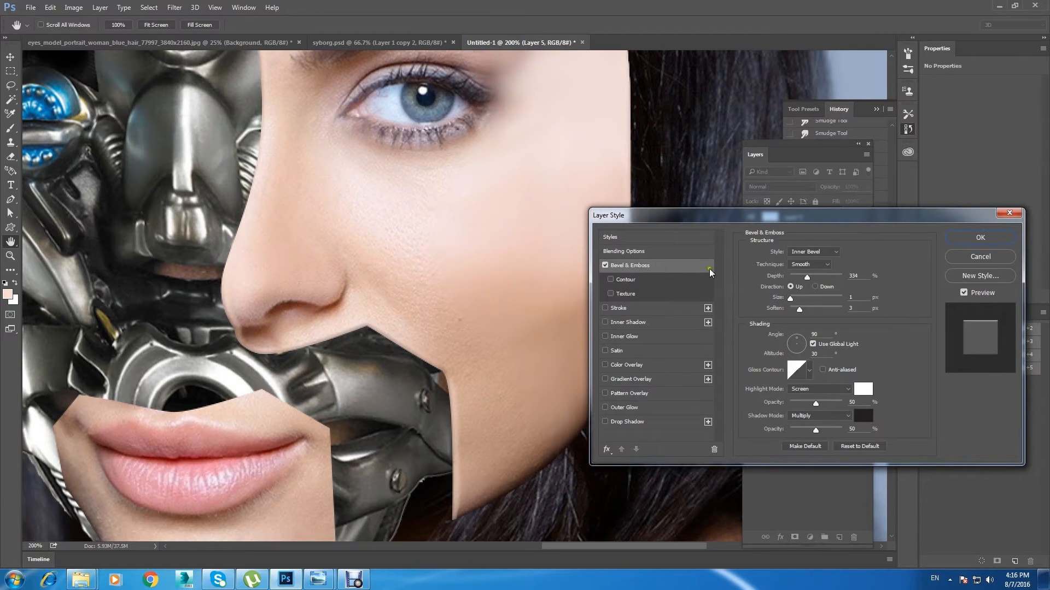
pyautogui.moveTo(677, 215); pyautogui.dragTo(676, 264)
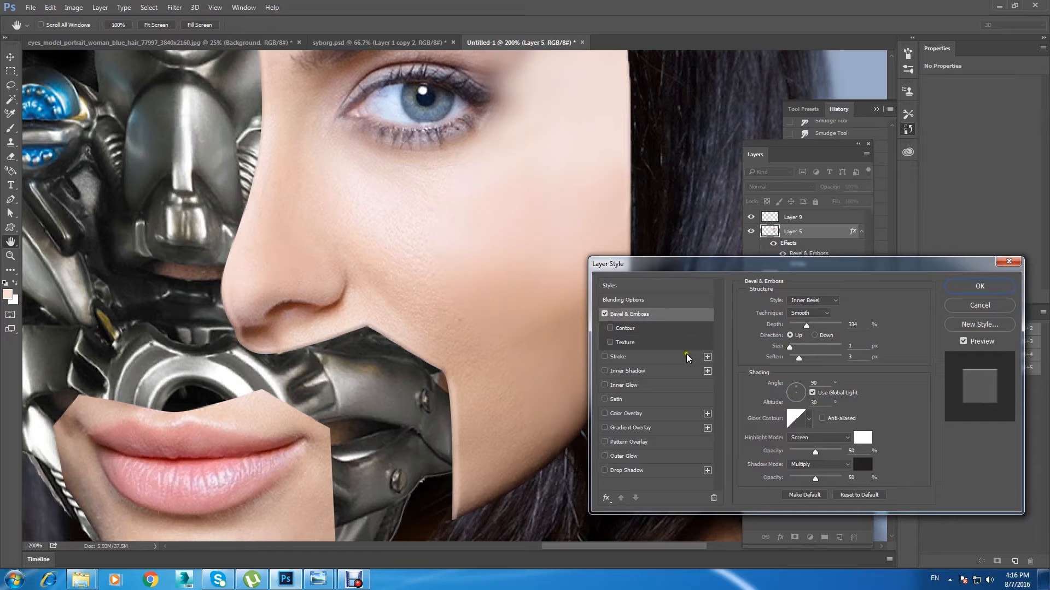
pyautogui.moveTo(806, 325); pyautogui.dragTo(792, 349)
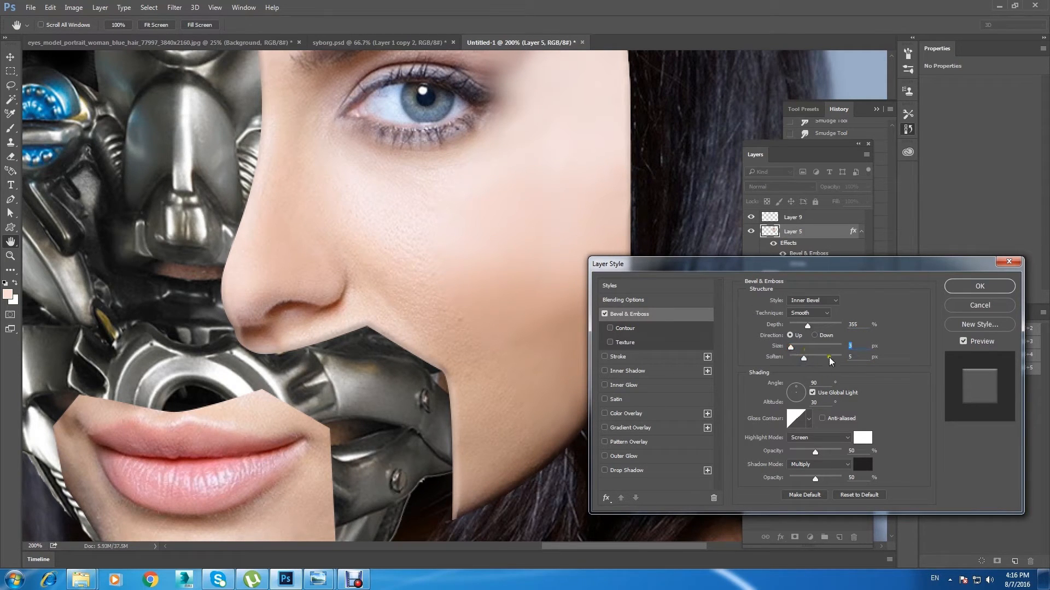
pyautogui.moveTo(803, 361); pyautogui.dragTo(802, 364)
pyautogui.moveTo(694, 266); pyautogui.dragTo(705, 233)
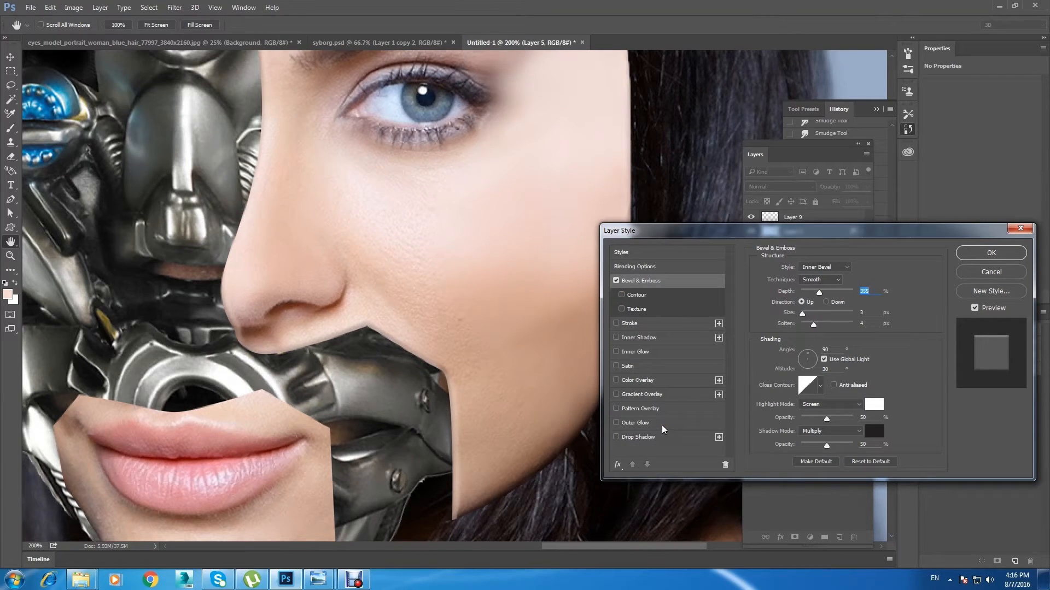
# Step: Add a Hard Mix inner shadow to the panel with 14% opacity and 73 px size, comparing it on and off
pyautogui.click(664, 338)
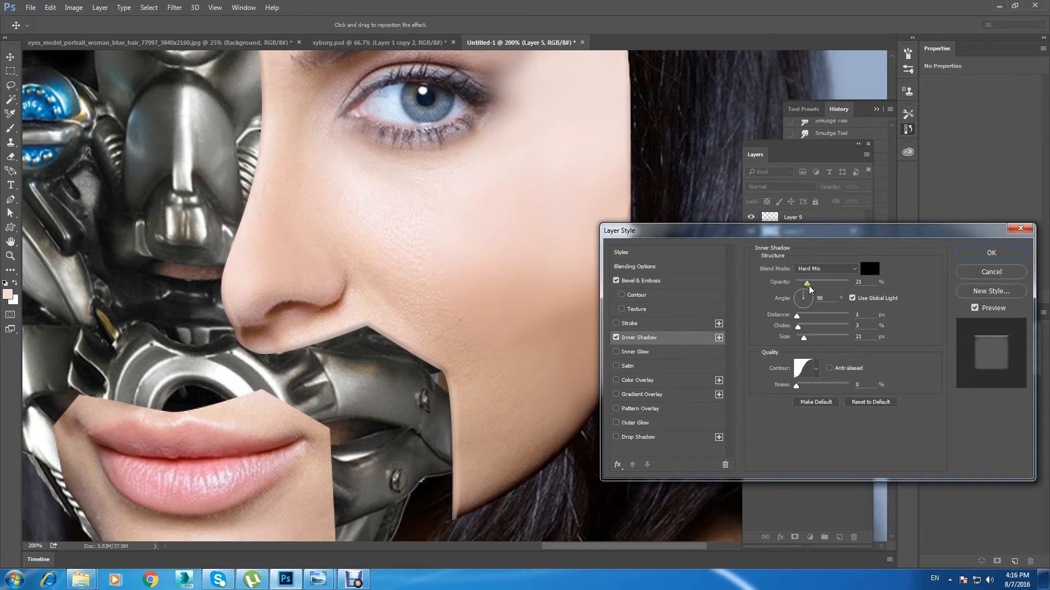
pyautogui.moveTo(803, 337)
pyautogui.mouseDown()
pyautogui.moveTo(829, 343)
pyautogui.moveTo(815, 347)
pyautogui.mouseUp()
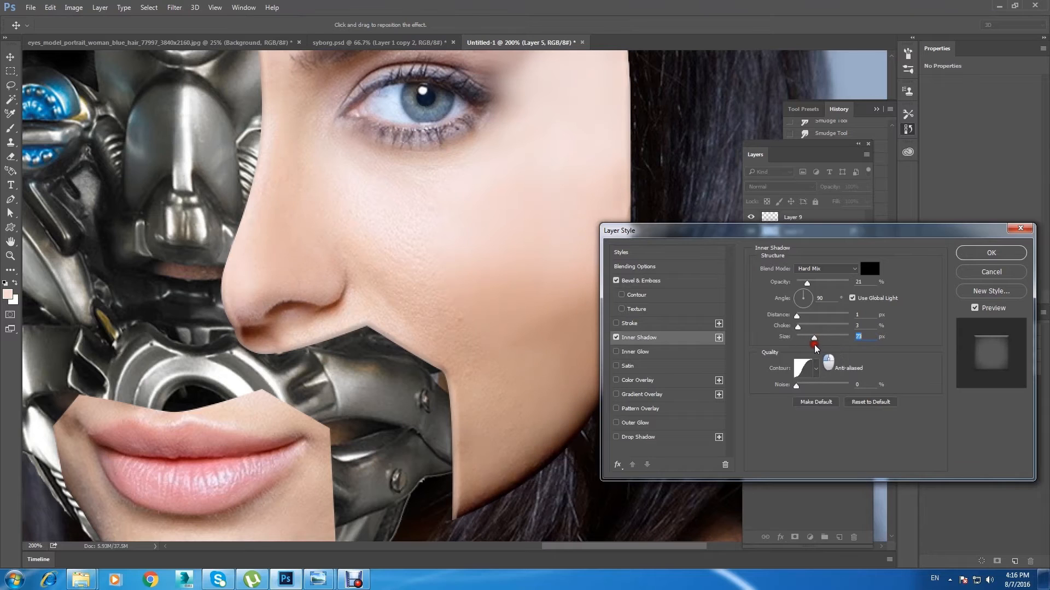
pyautogui.moveTo(808, 284); pyautogui.dragTo(802, 283)
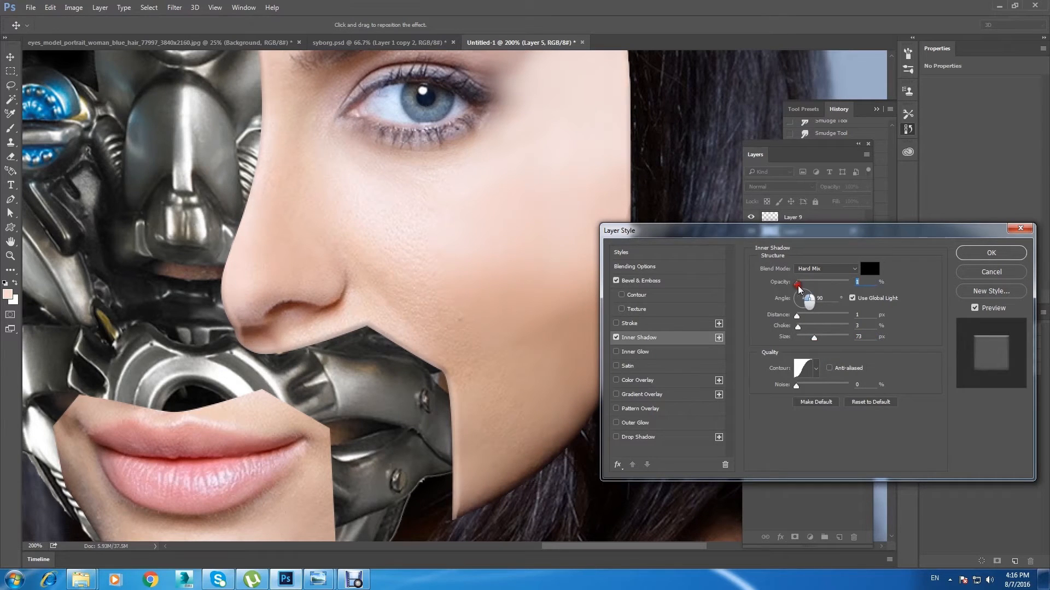
pyautogui.click(615, 337)
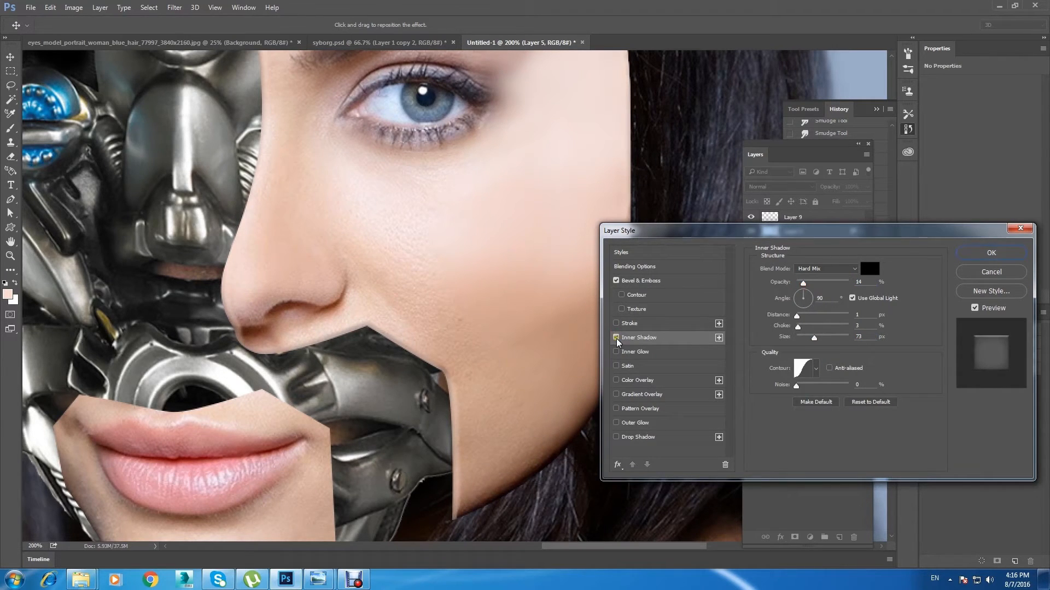
pyautogui.click(616, 338)
pyautogui.click(617, 338)
pyautogui.click(616, 338)
pyautogui.click(616, 338)
# Step: Try a drop shadow on the panel with 30% opacity, 14 px distance, 33% spread and 27 px size
pyautogui.click(671, 437)
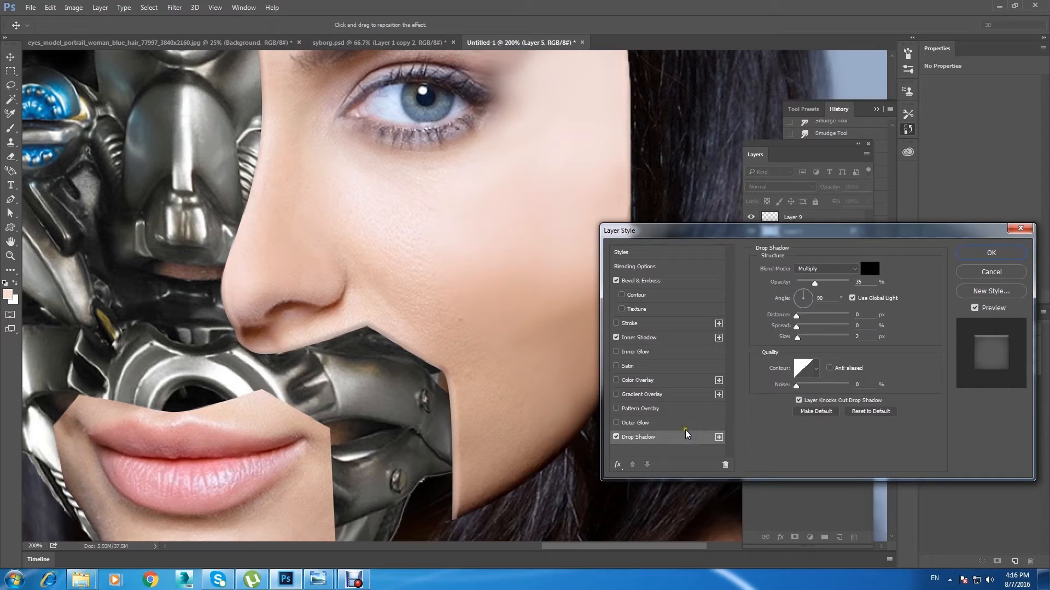
pyautogui.moveTo(798, 342); pyautogui.dragTo(805, 339)
pyautogui.scroll(-1, 422, 302)
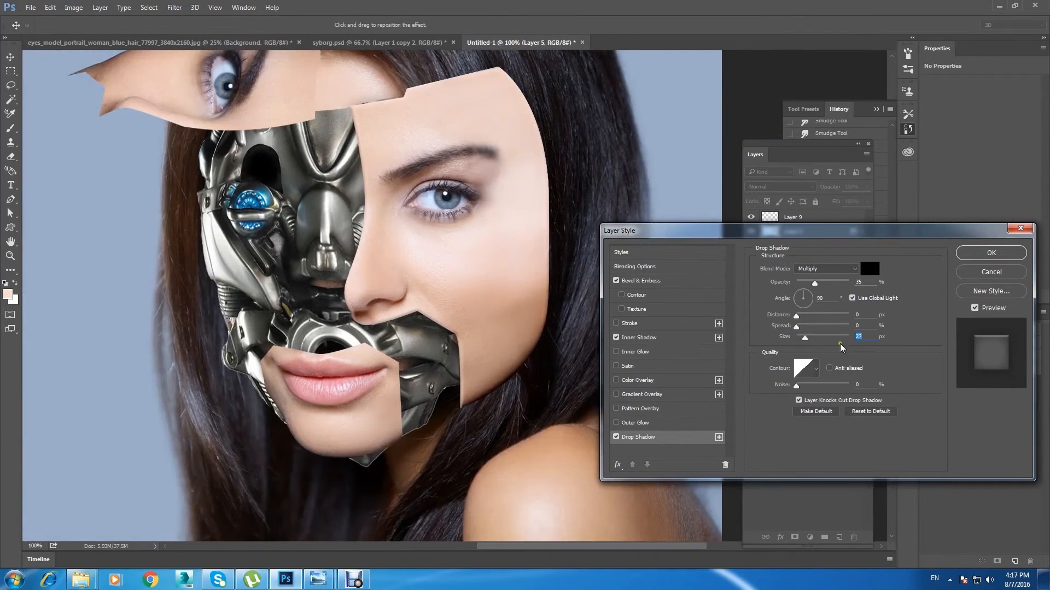
pyautogui.click(616, 437)
pyautogui.click(616, 437)
pyautogui.click(616, 437)
pyautogui.click(616, 438)
pyautogui.moveTo(796, 319)
pyautogui.mouseDown()
pyautogui.moveTo(778, 317)
pyautogui.moveTo(814, 326)
pyautogui.mouseUp()
pyautogui.moveTo(815, 282); pyautogui.dragTo(812, 283)
pyautogui.click(616, 436)
pyautogui.click(616, 437)
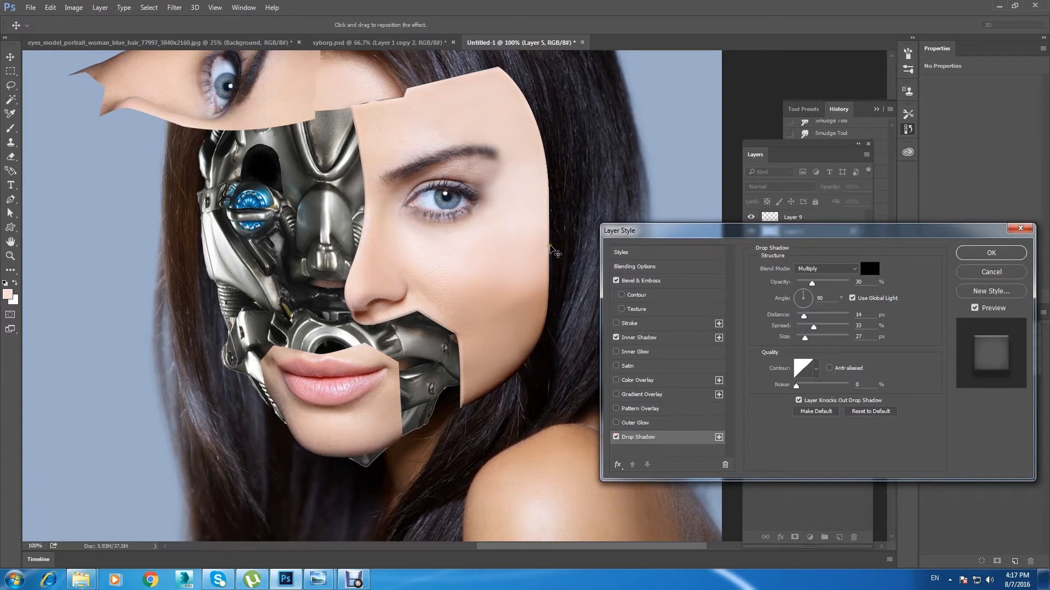
pyautogui.click(616, 437)
pyautogui.click(616, 437)
pyautogui.click(617, 436)
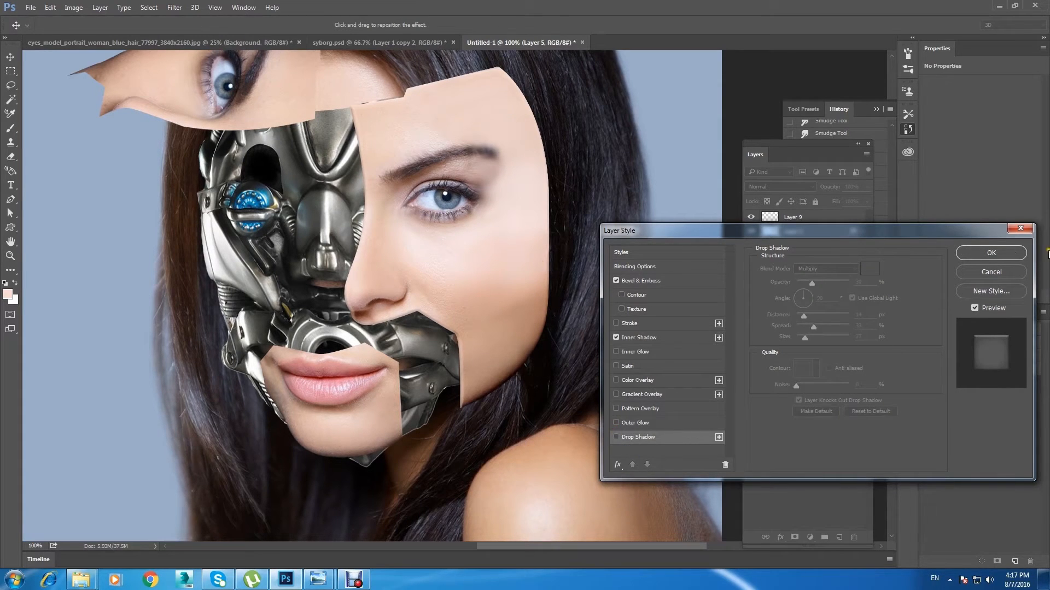
# Step: Apply the bevel and inner shadow layer style to Layer 5
pyautogui.click(991, 252)
pyautogui.hotkey('ctrl', '-')
pyautogui.press('e')
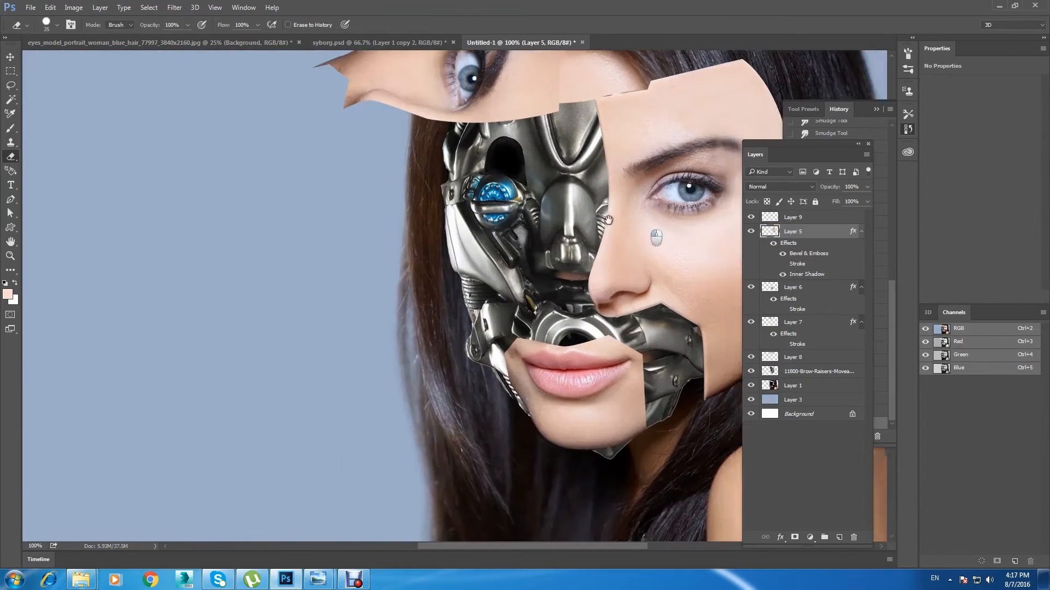
pyautogui.moveTo(655, 233); pyautogui.dragTo(408, 233)
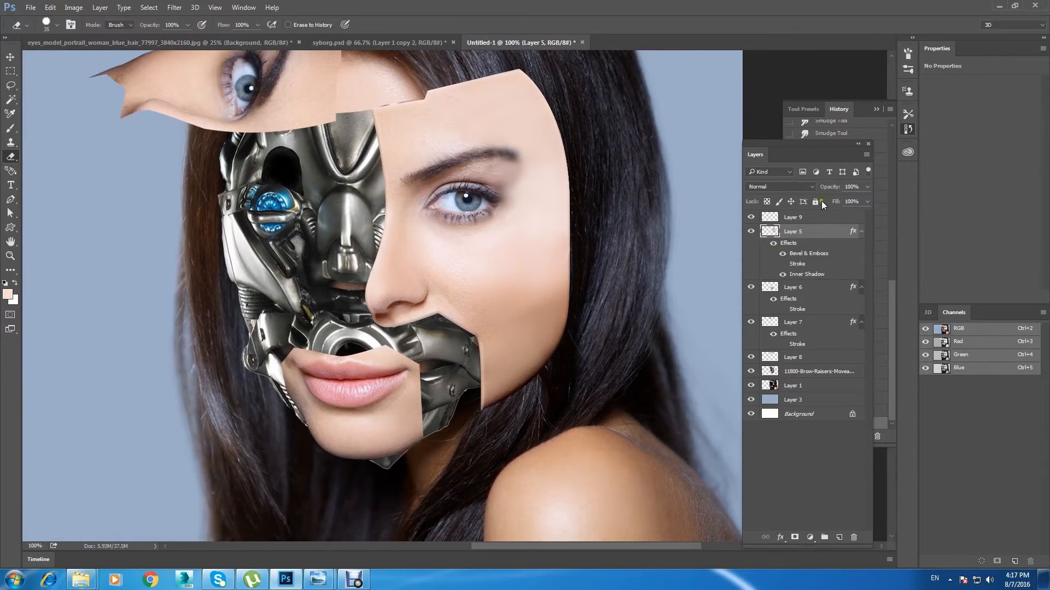
# Step: Select Layer 9 and hide and show it to compare the portrait with and without it
pyautogui.click(808, 216)
pyautogui.click(752, 216)
pyautogui.click(751, 216)
pyautogui.click(751, 216)
pyautogui.click(751, 216)
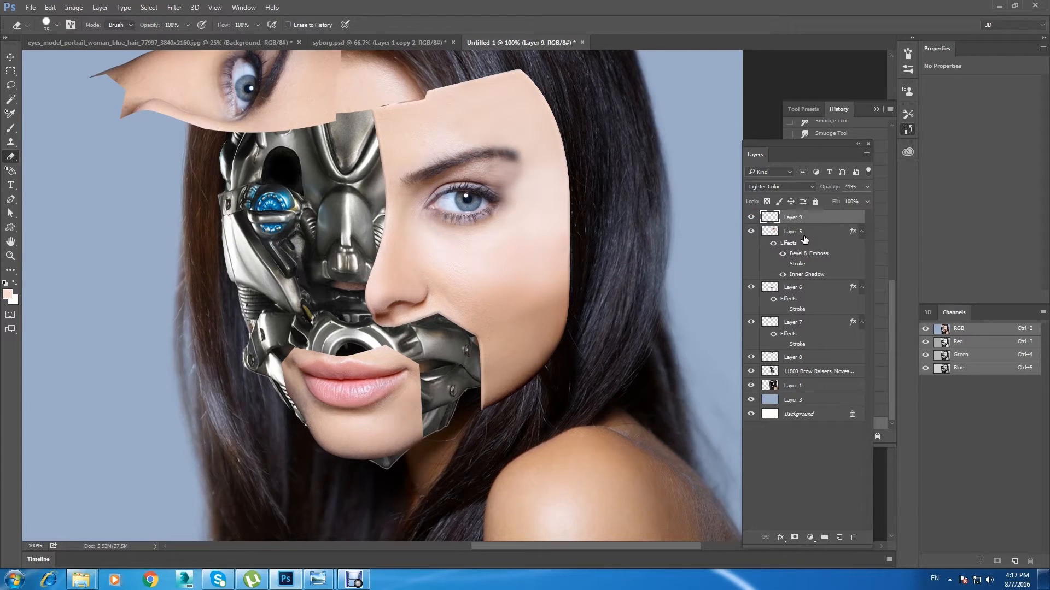
# Step: Duplicate Layer 9, set the copy's blend mode to Normal and place it beneath Layer 5
pyautogui.hotkey('ctrl', 'j')
pyautogui.click(786, 192)
pyautogui.click(765, 198)
pyautogui.moveTo(803, 218); pyautogui.dragTo(825, 279)
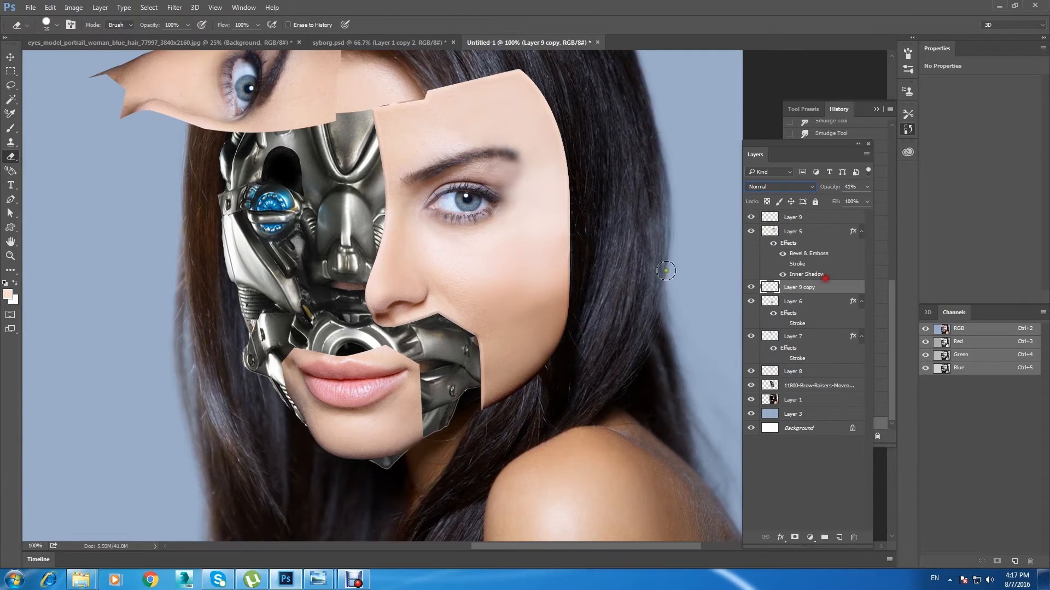
# Step: Offset Layer 9 copy slightly left and down from the cheek panel and raise its opacity to 100%
pyautogui.hotkey('ctrl', '+')
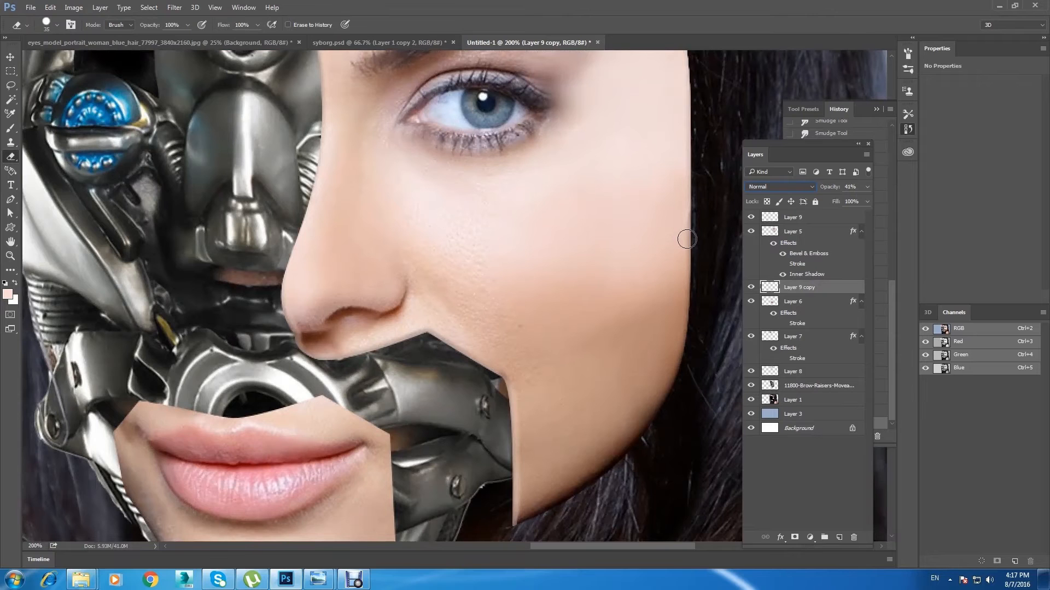
pyautogui.press('v')
pyautogui.press('Left')
pyautogui.press('Left')
pyautogui.press('Left')
pyautogui.press('Left')
pyautogui.press('Down')
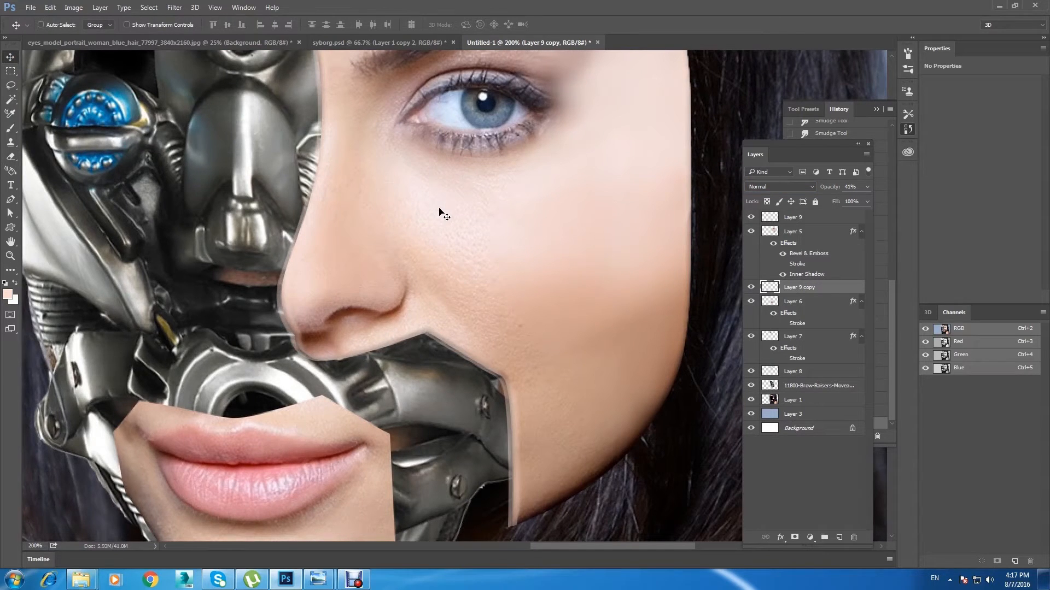
pyautogui.moveTo(861, 203); pyautogui.dragTo(865, 202)
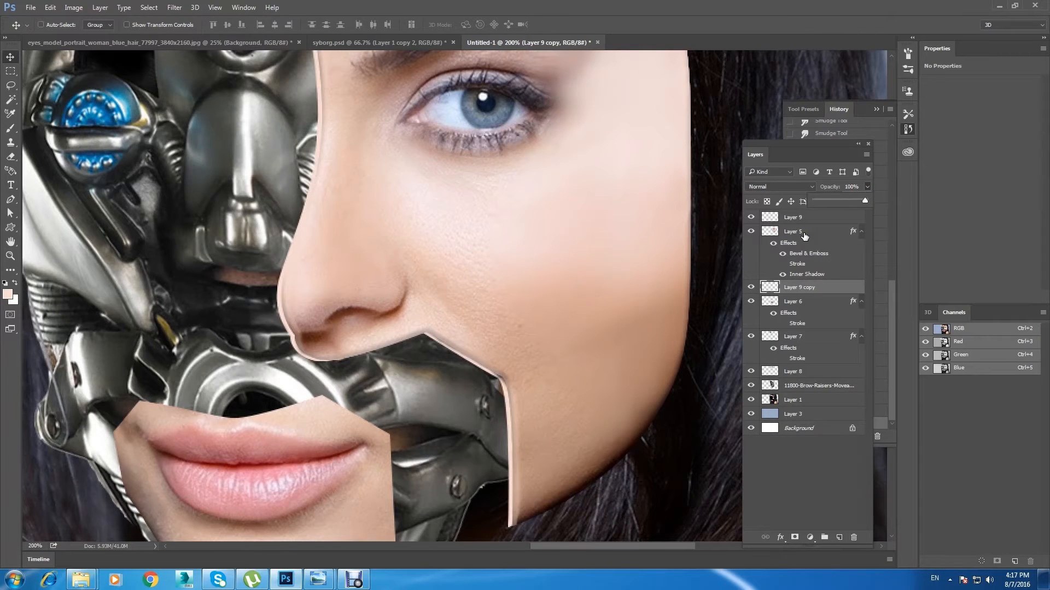
# Step: Nudge Layer 9 copy back toward the right and up, leaving a thin rim along the panel's inner edge
pyautogui.click(794, 306)
pyautogui.click(798, 290)
pyautogui.press('Right')
pyautogui.press('Right')
pyautogui.press('Up')
pyautogui.press('Left')
pyautogui.press('Up')
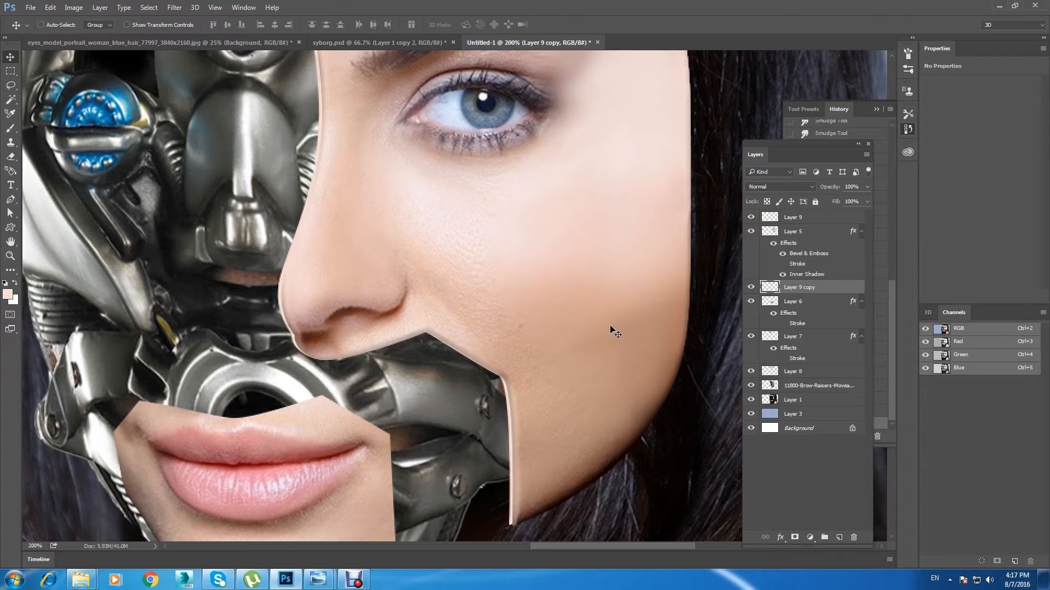
pyautogui.press('Down')
pyautogui.press('Left')
pyautogui.press('Right')
# Step: Add a Normal color overlay at 100% opacity to Layer 9 copy and set its color to black (000000)
pyautogui.hotkey('ctrl', '-')
pyautogui.hotkey('ctrl', '-')
pyautogui.hotkey('ctrl', '+')
pyautogui.hotkey('ctrl', '+')
pyautogui.moveTo(500, 268); pyautogui.dragTo(503, 459)
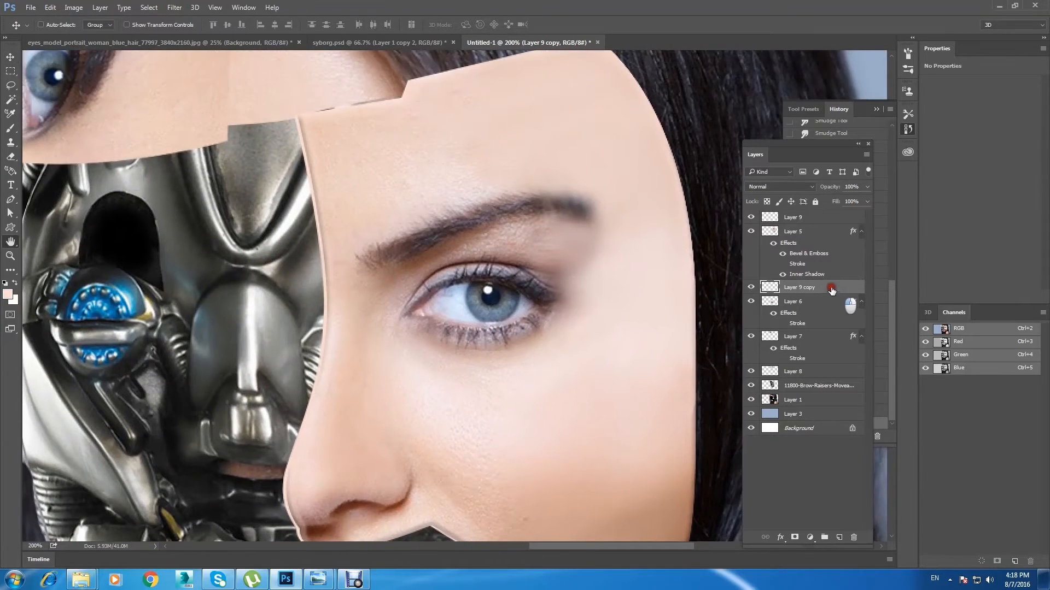
pyautogui.doubleClick(835, 288)
pyautogui.click(670, 382)
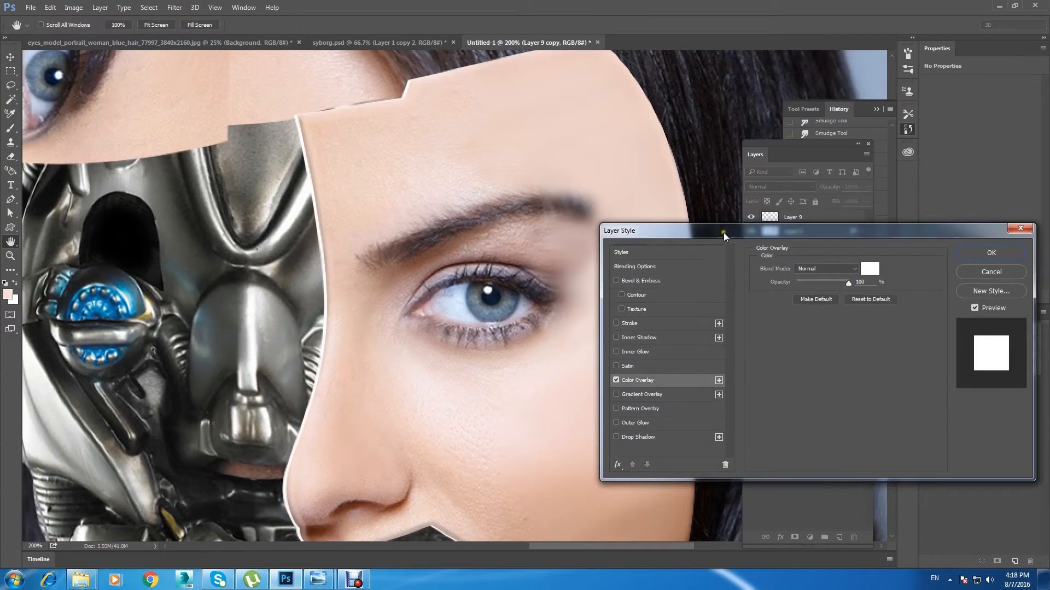
pyautogui.moveTo(723, 232); pyautogui.dragTo(628, 168)
pyautogui.click(768, 210)
pyautogui.moveTo(727, 323); pyautogui.dragTo(831, 410)
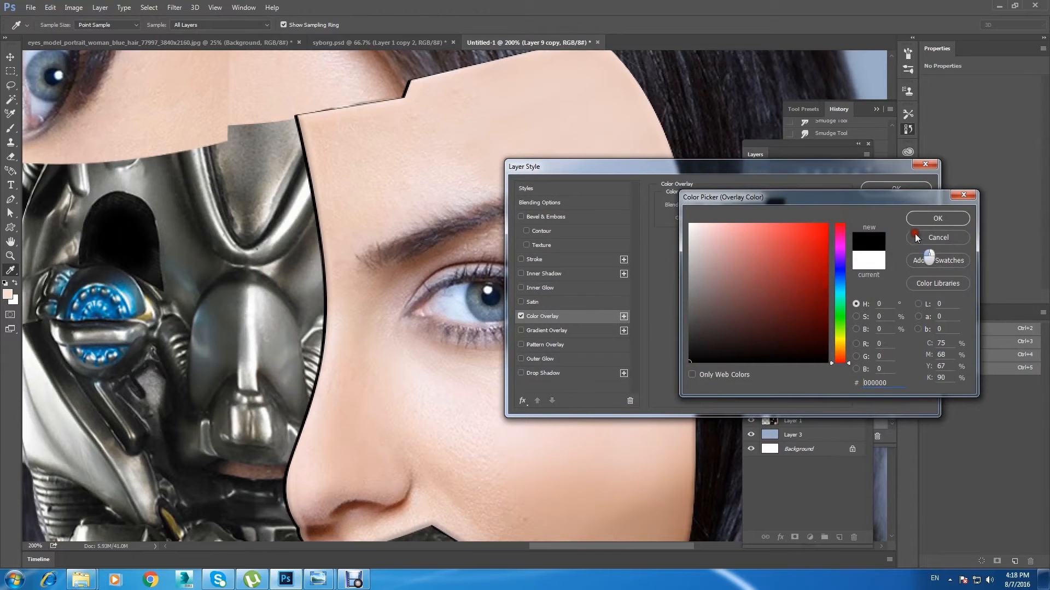
pyautogui.click(922, 218)
pyautogui.click(886, 189)
# Step: Select Layer 9 and erase its excess around the lower tip of the large face panel
pyautogui.hotkey('ctrl', '0')
pyautogui.press('v')
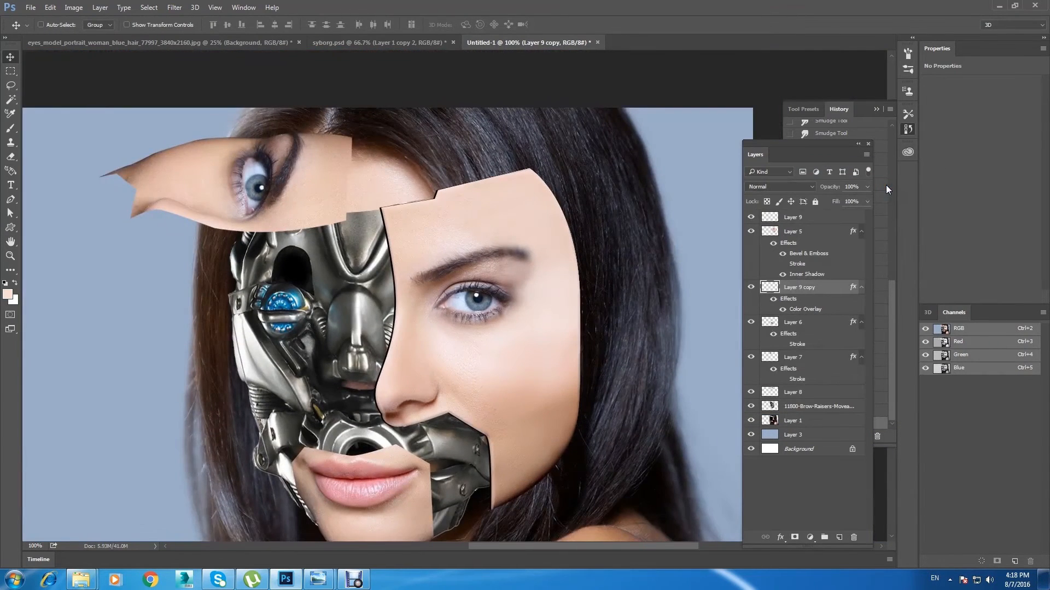
pyautogui.hotkey('ctrl', '+')
pyautogui.moveTo(624, 159); pyautogui.dragTo(425, 110)
pyautogui.hotkey('ctrl', '+')
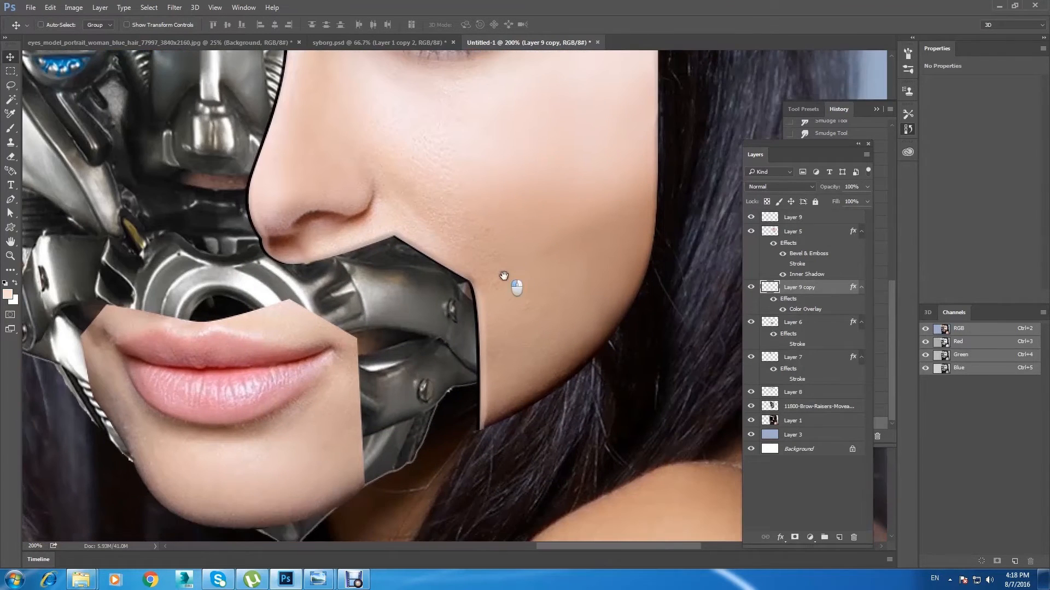
pyautogui.press('e')
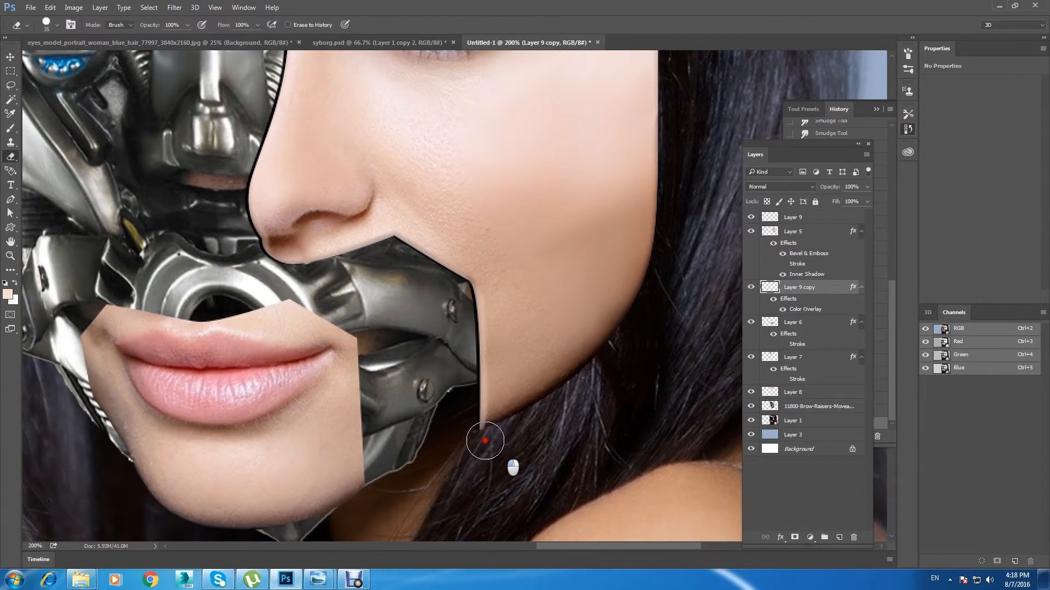
pyautogui.click(812, 217)
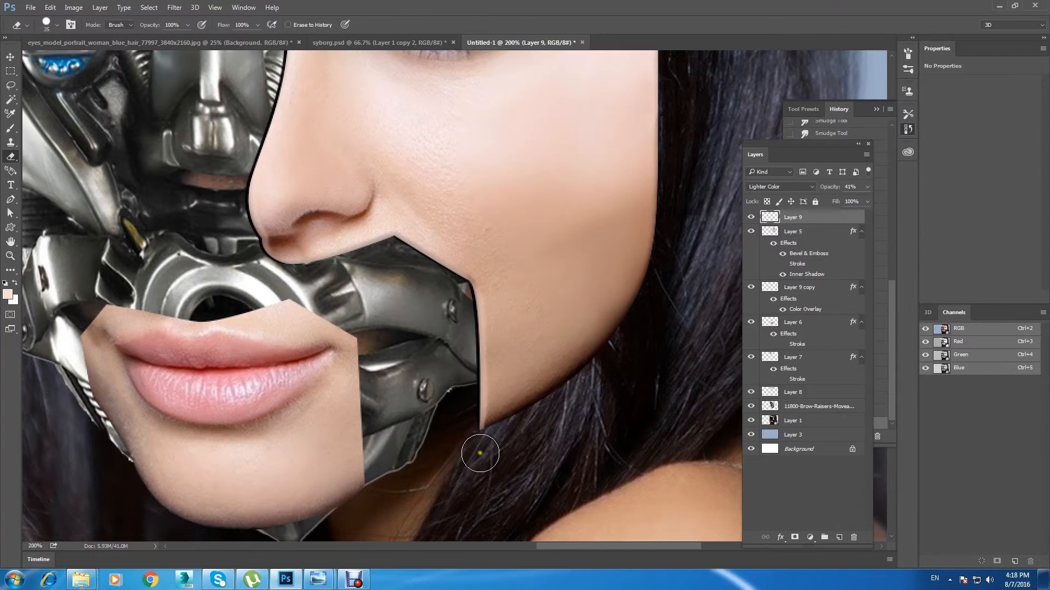
pyautogui.moveTo(499, 439); pyautogui.dragTo(493, 444)
pyautogui.moveTo(480, 458); pyautogui.dragTo(469, 486)
# Step: Smudge the panel's lower tip on Layer 9 with a much smaller brush at 50% strength
pyautogui.press('i')
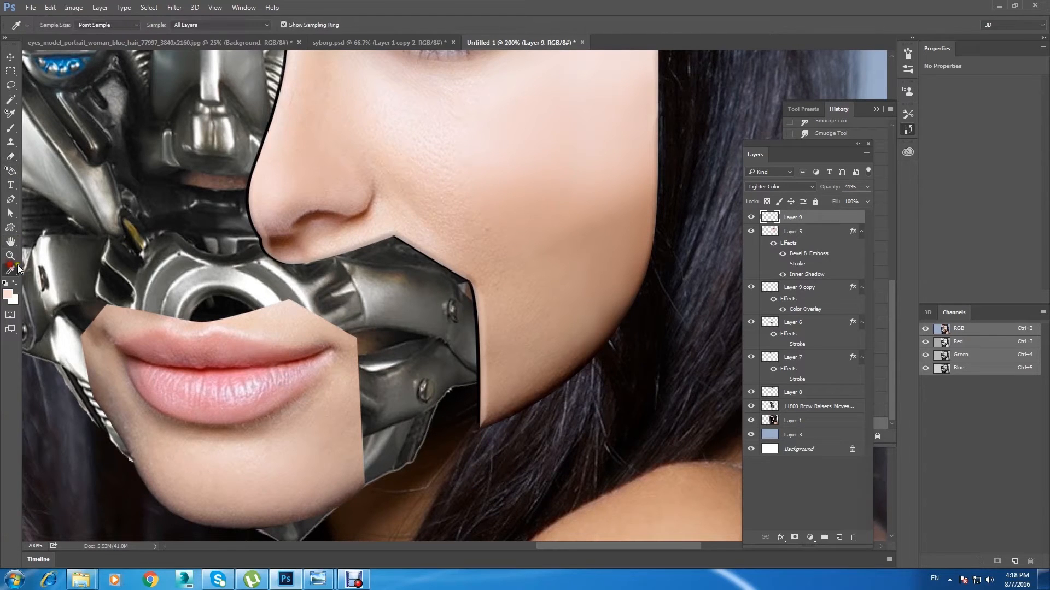
pyautogui.moveTo(10, 268)
pyautogui.mouseDown()
pyautogui.moveTo(96, 501)
pyautogui.moveTo(96, 468)
pyautogui.mouseUp()
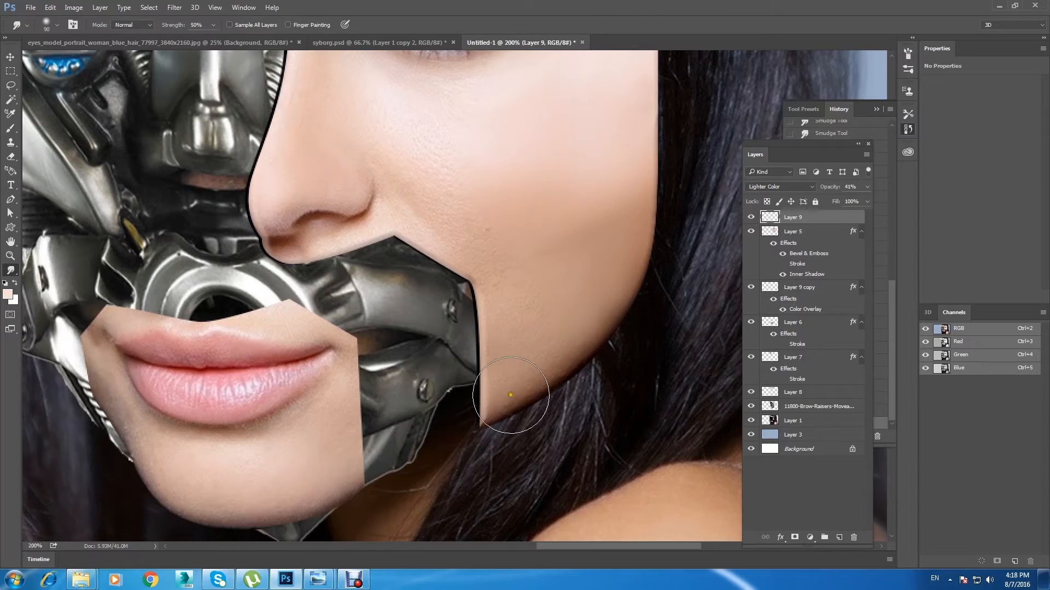
pyautogui.press('[')
pyautogui.press('[')
pyautogui.press('[')
pyautogui.press('[')
pyautogui.press('[')
pyautogui.press('[')
pyautogui.press('[')
pyautogui.click(483, 431)
pyautogui.moveTo(566, 198); pyautogui.dragTo(569, 408)
pyautogui.moveTo(430, 138)
pyautogui.mouseDown()
pyautogui.moveTo(465, 208)
pyautogui.moveTo(461, 228)
pyautogui.mouseUp()
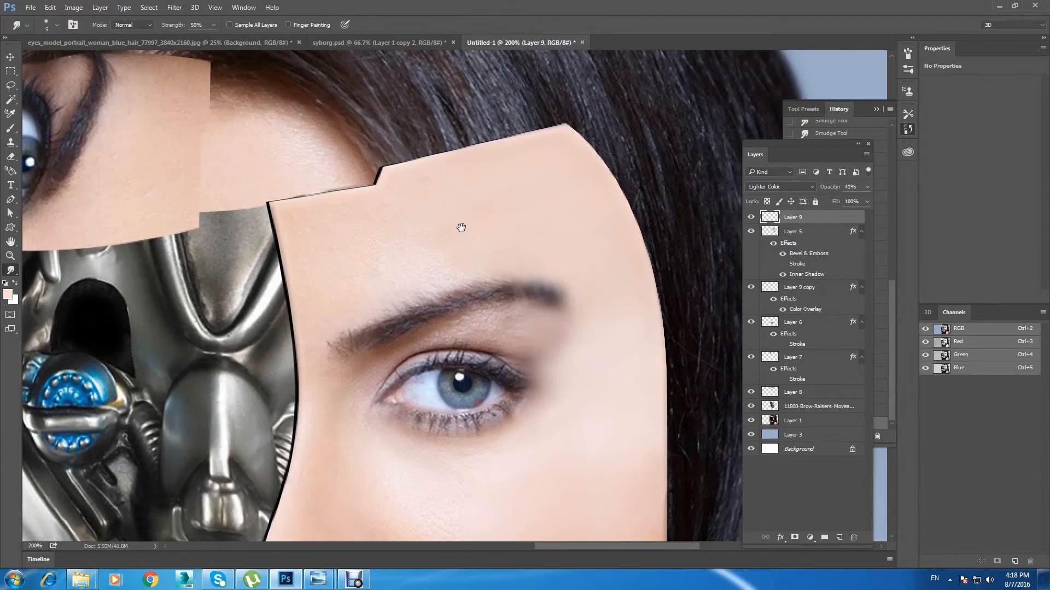
pyautogui.hotkey('ctrl', '-')
pyautogui.moveTo(422, 364); pyautogui.dragTo(408, 259)
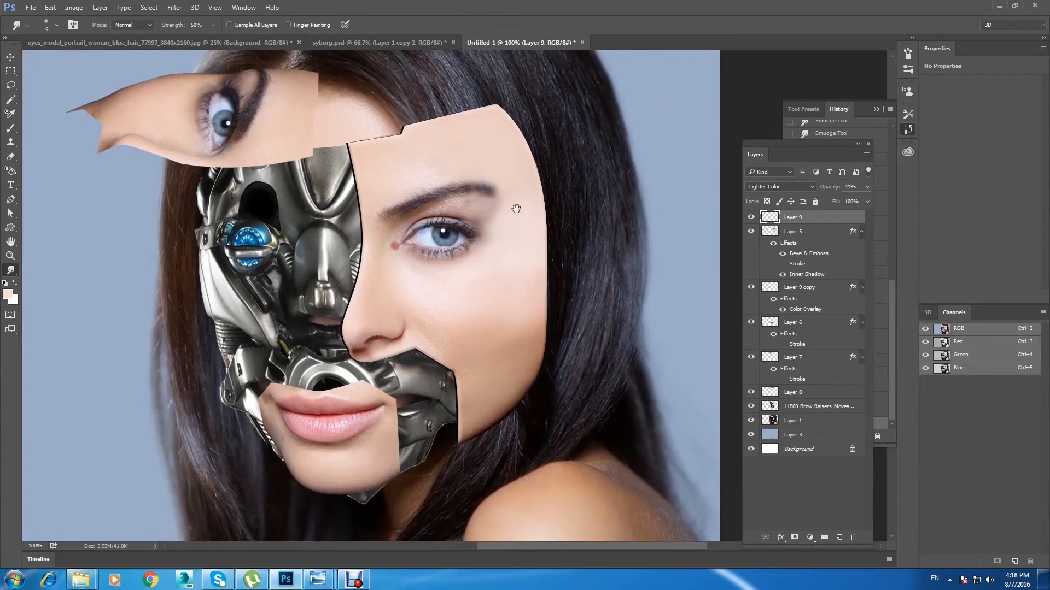
pyautogui.moveTo(516, 209); pyautogui.dragTo(510, 207)
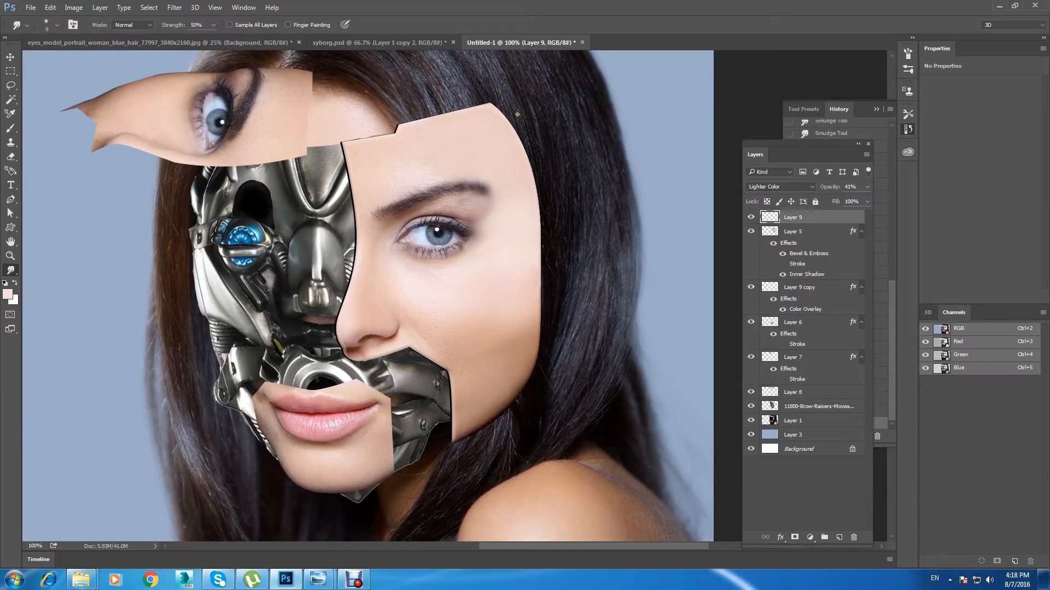
pyautogui.hotkey('ctrl', '-')
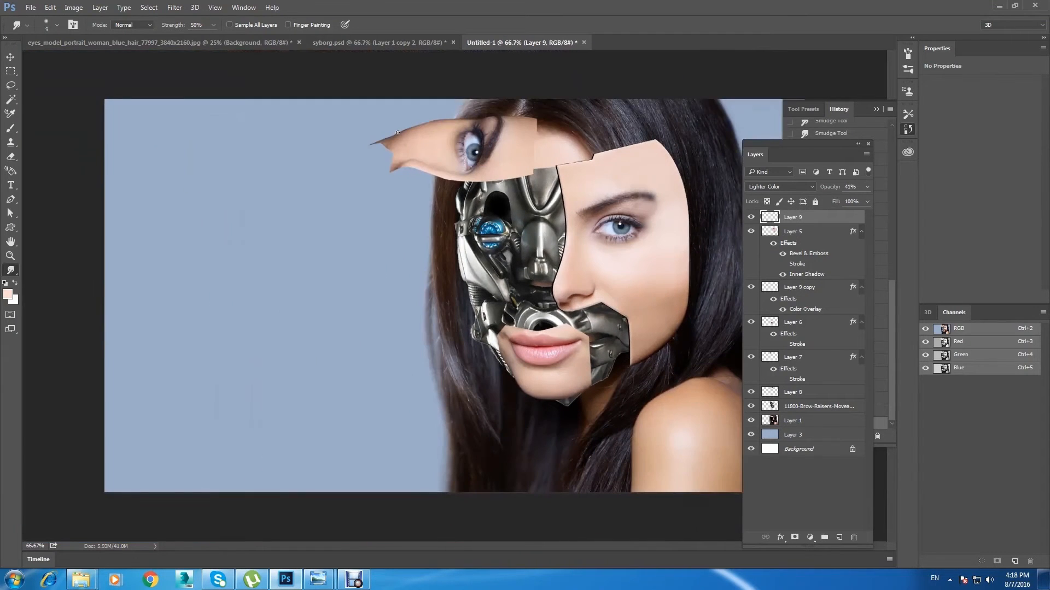
# Step: Save the document as a Photoshop file named syb2 in the syborg folder, keeping its layers
pyautogui.click(31, 8)
pyautogui.click(85, 130)
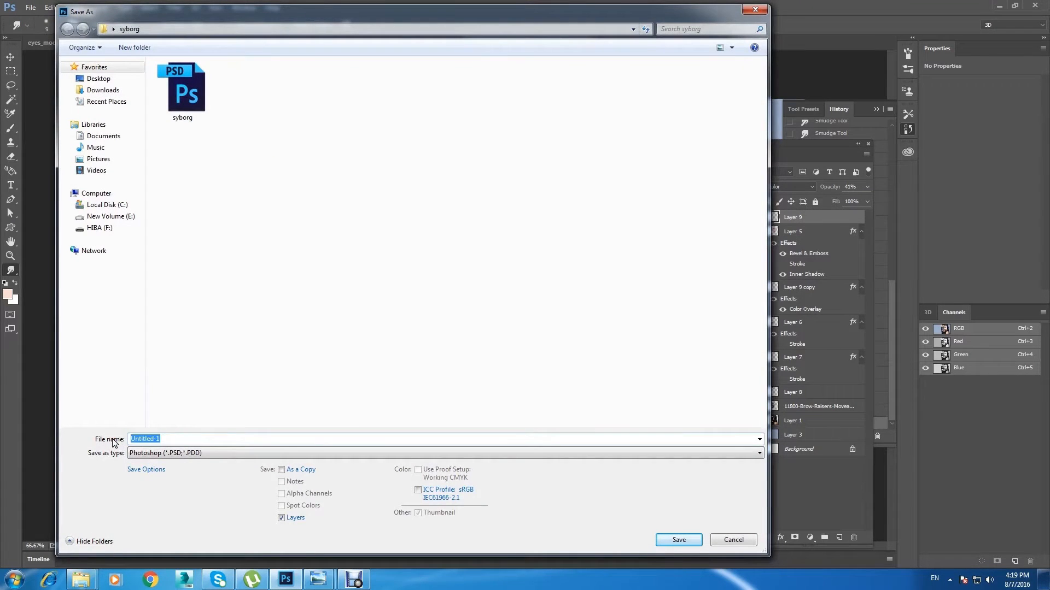
pyautogui.write('syb')
pyautogui.click(176, 542)
pyautogui.write('b2')
pyautogui.click(678, 540)
pyautogui.click(647, 177)
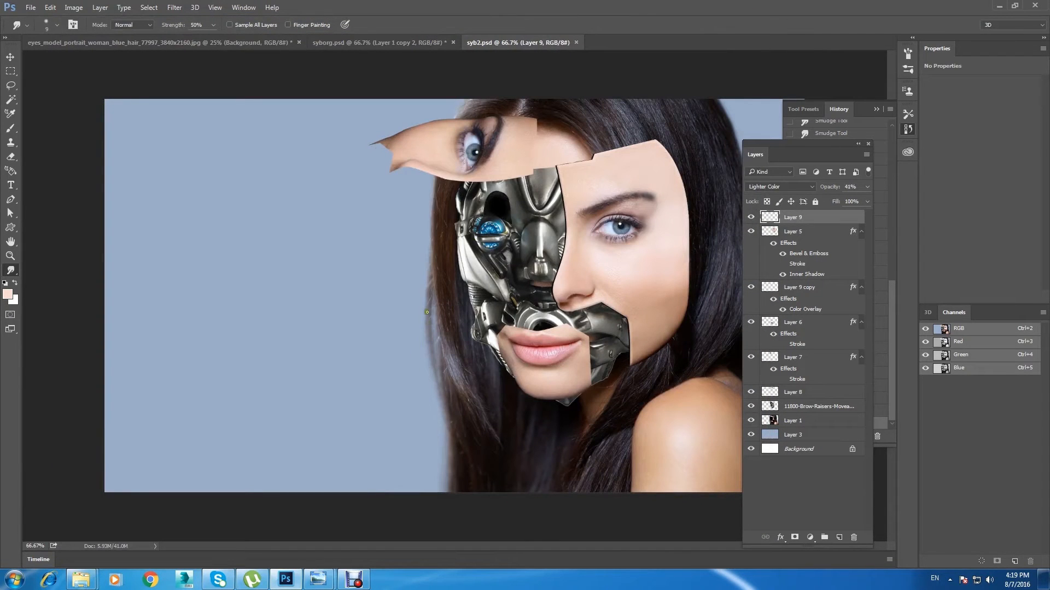
# Step: Select Layer 8 from the canvas and check what it contributes to the portrait by toggling its visibility
pyautogui.press('v')
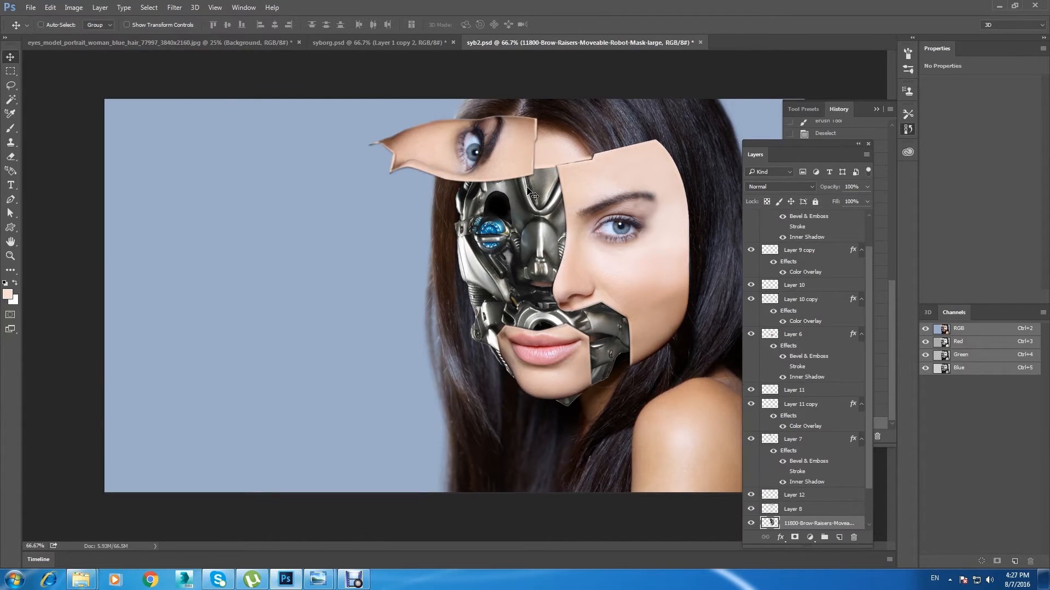
pyautogui.scroll(3, 397, 221)
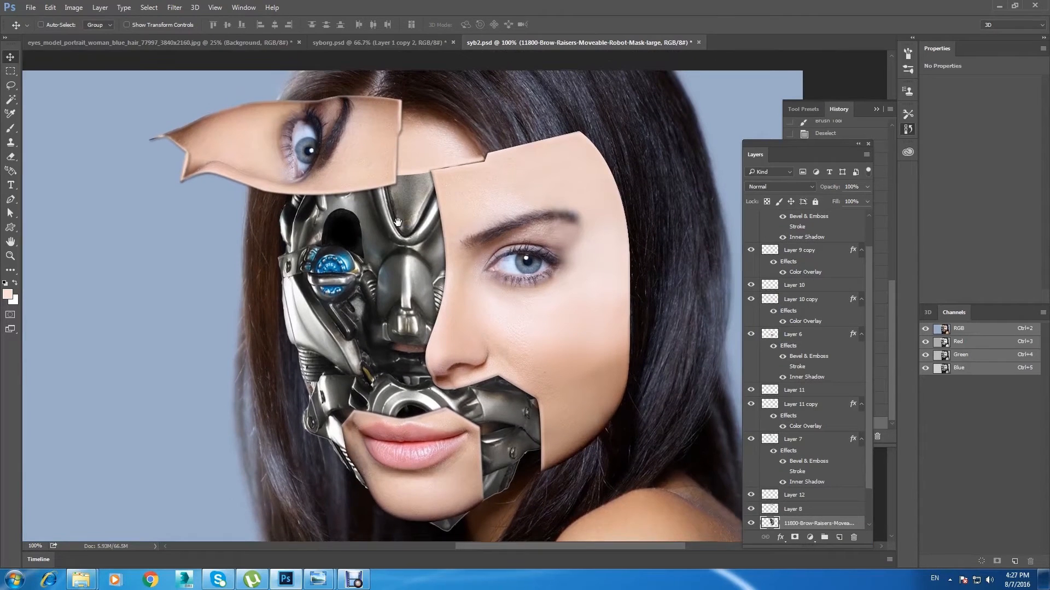
pyautogui.moveTo(397, 222); pyautogui.dragTo(390, 209)
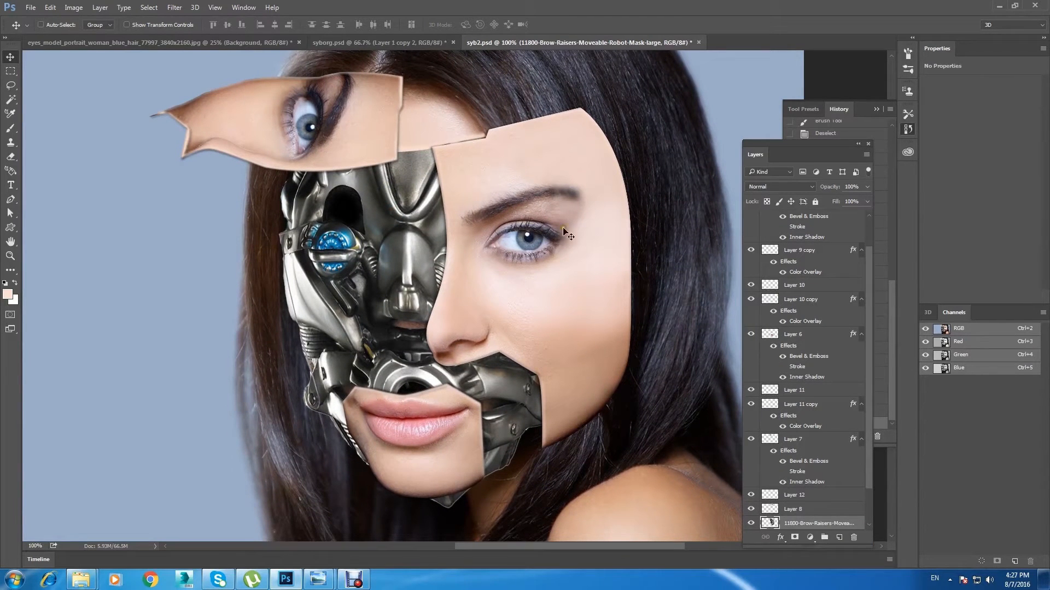
pyautogui.moveTo(562, 301); pyautogui.dragTo(563, 292)
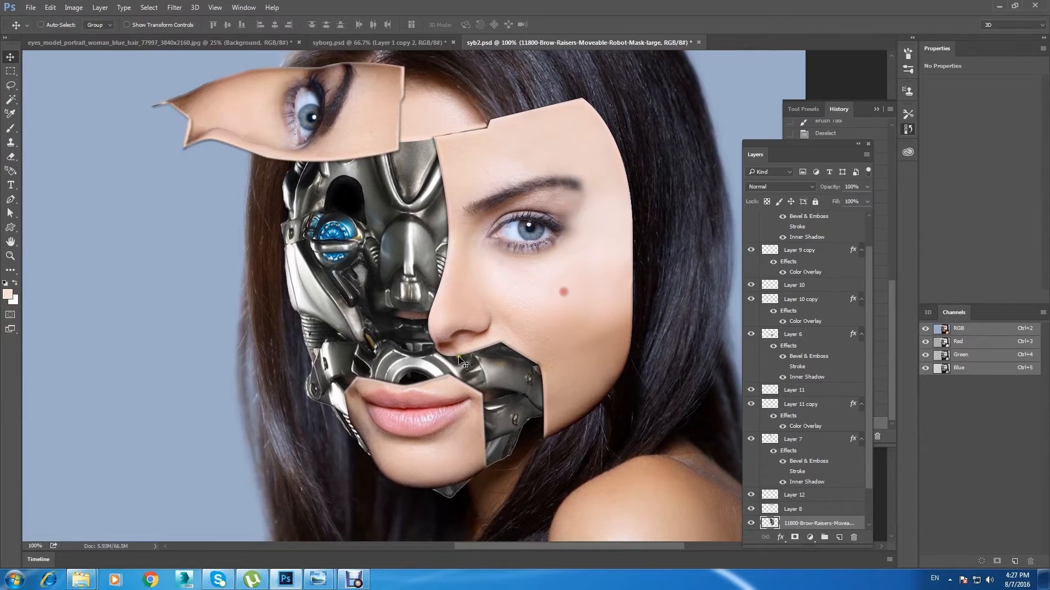
pyautogui.rightClick(432, 108)
pyautogui.click(453, 122)
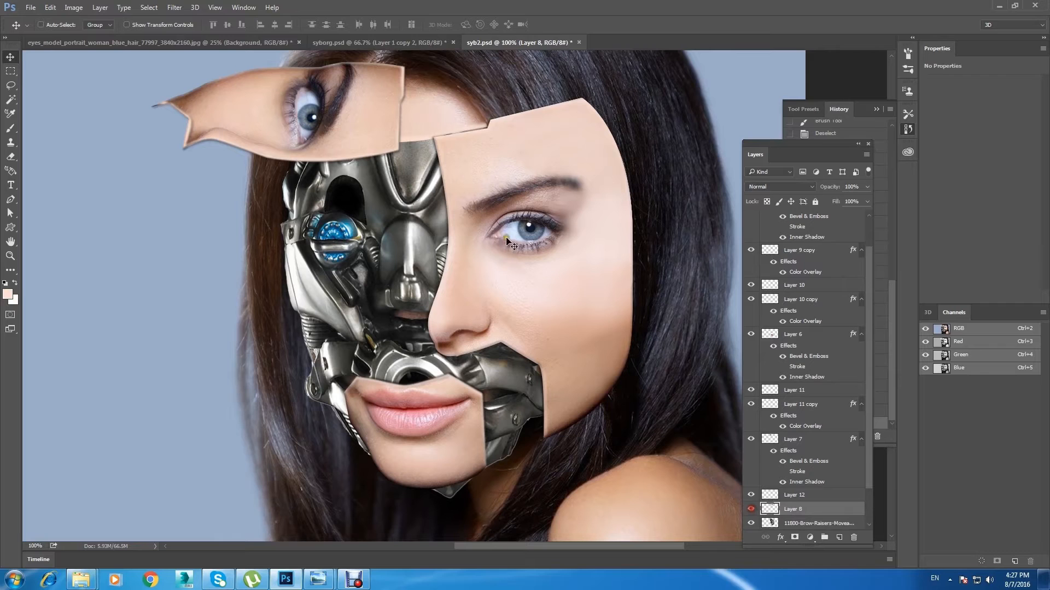
pyautogui.moveTo(546, 350); pyautogui.dragTo(541, 334)
pyautogui.moveTo(868, 451); pyautogui.dragTo(869, 500)
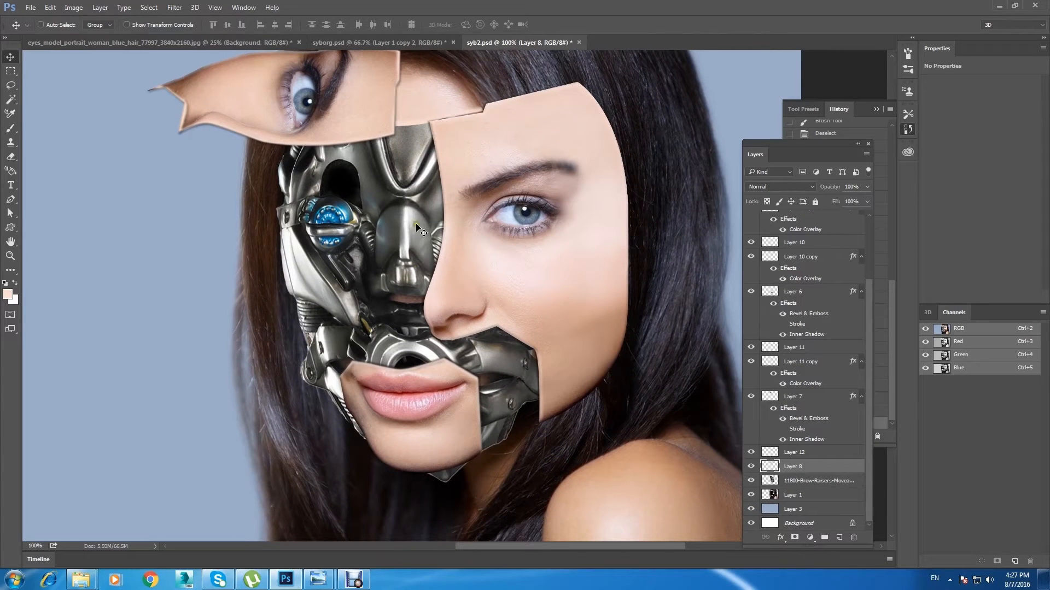
# Step: Select the robot mask layer, check it by hiding and showing it, and add a new layer above it
pyautogui.rightClick(403, 191)
pyautogui.click(432, 205)
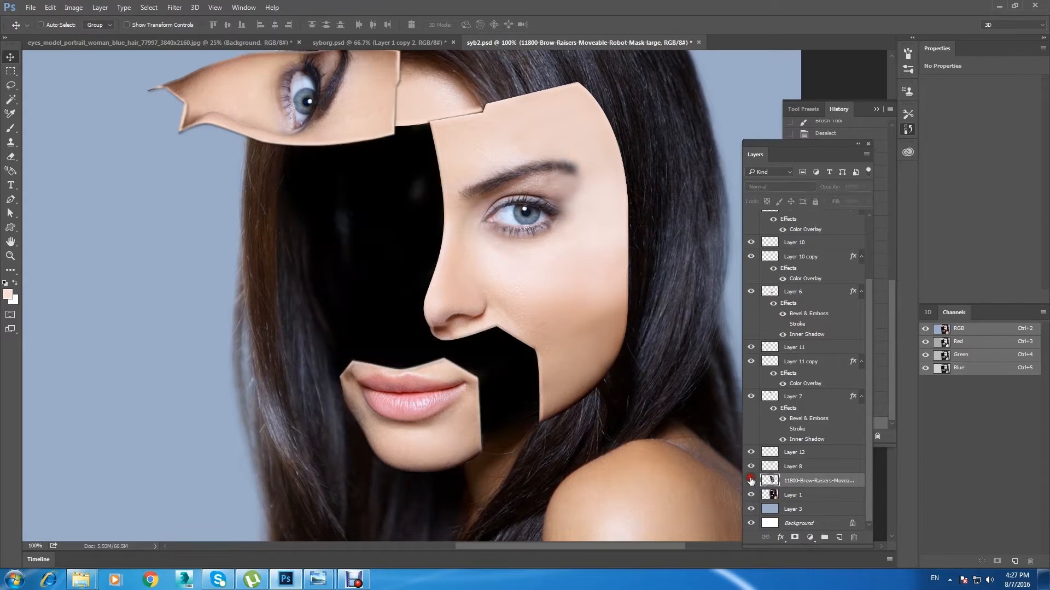
pyautogui.hotkey('ctrl', 'j')
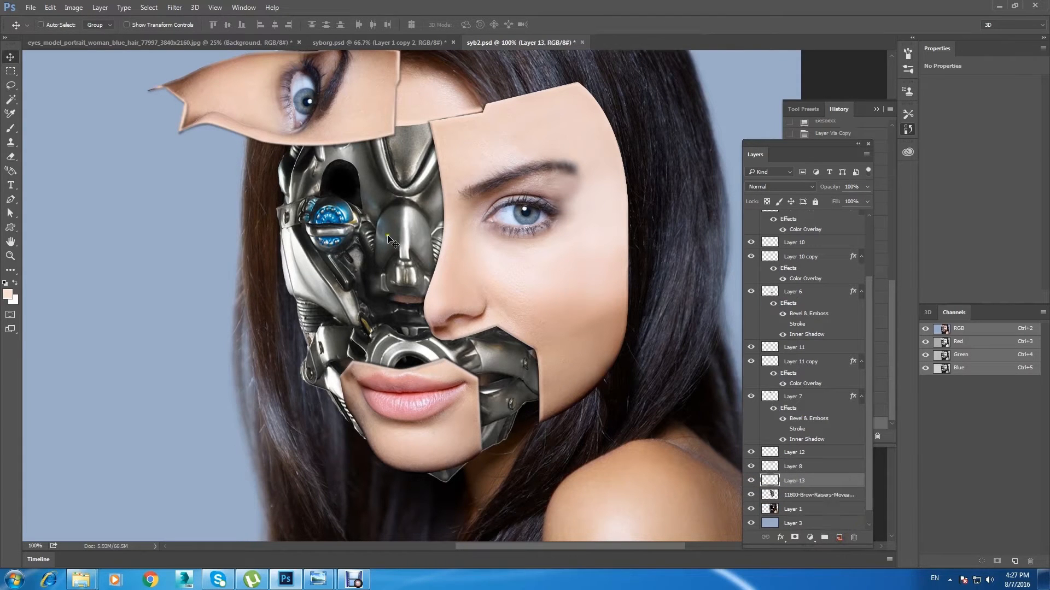
# Step: Paint black shadows on Layer 13 over the mask along the cheek panel's lower edge and around the lip panel
pyautogui.click(8, 294)
pyautogui.moveTo(700, 308)
pyautogui.mouseDown()
pyautogui.moveTo(714, 321)
pyautogui.moveTo(697, 324)
pyautogui.mouseUp()
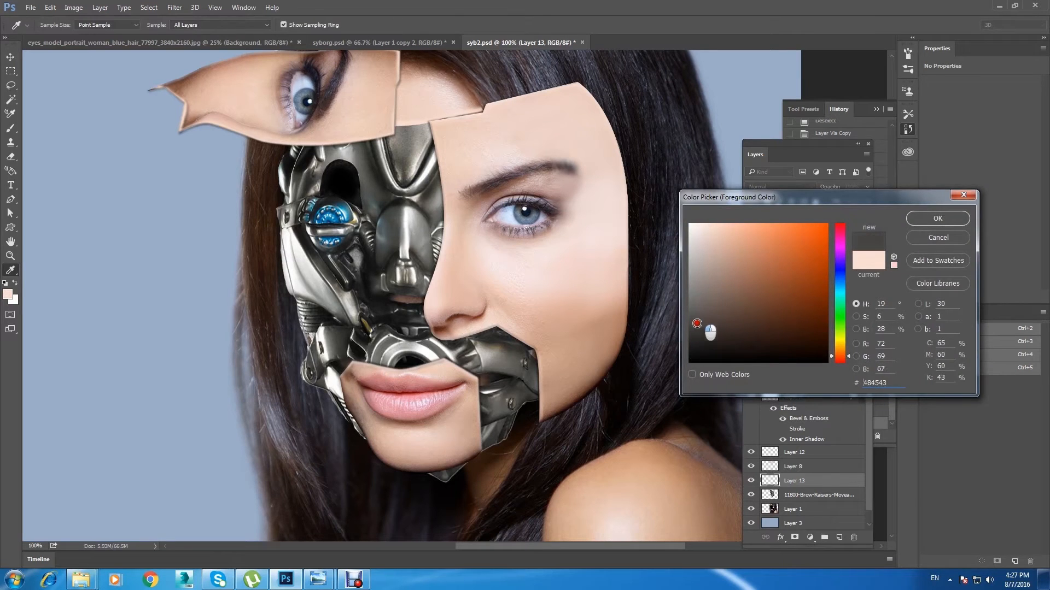
pyautogui.click(965, 219)
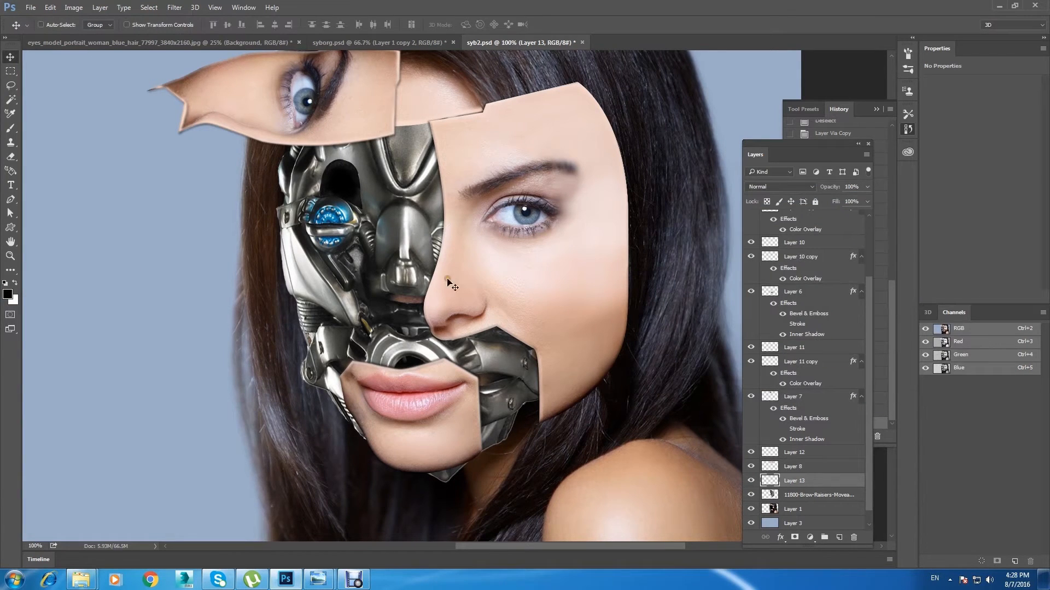
pyautogui.press('b')
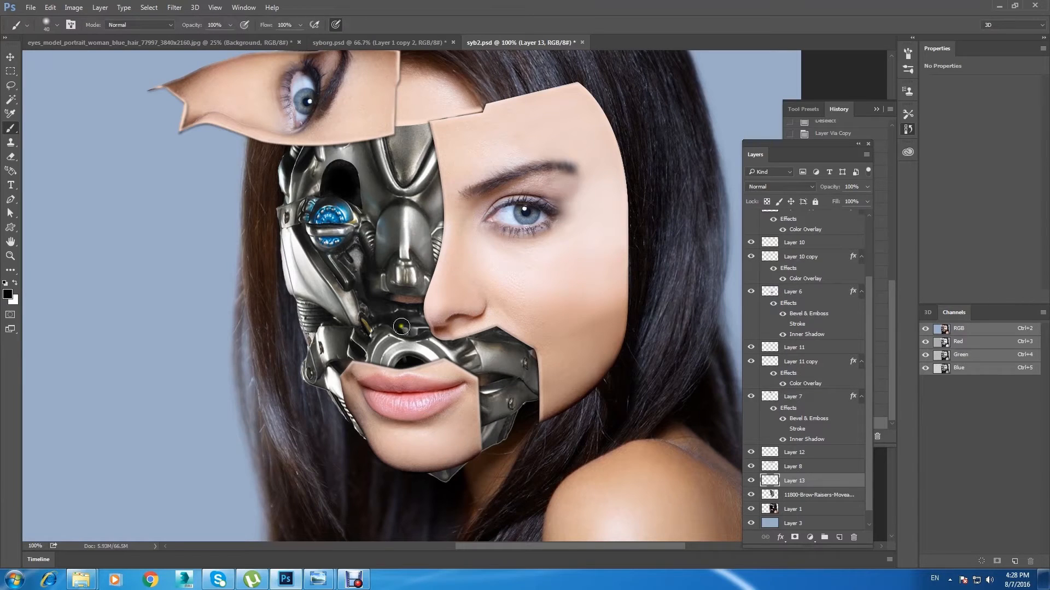
pyautogui.moveTo(535, 405)
pyautogui.mouseDown()
pyautogui.moveTo(536, 364)
pyautogui.moveTo(536, 403)
pyautogui.moveTo(533, 359)
pyautogui.moveTo(515, 345)
pyautogui.moveTo(451, 340)
pyautogui.moveTo(544, 362)
pyautogui.mouseUp()
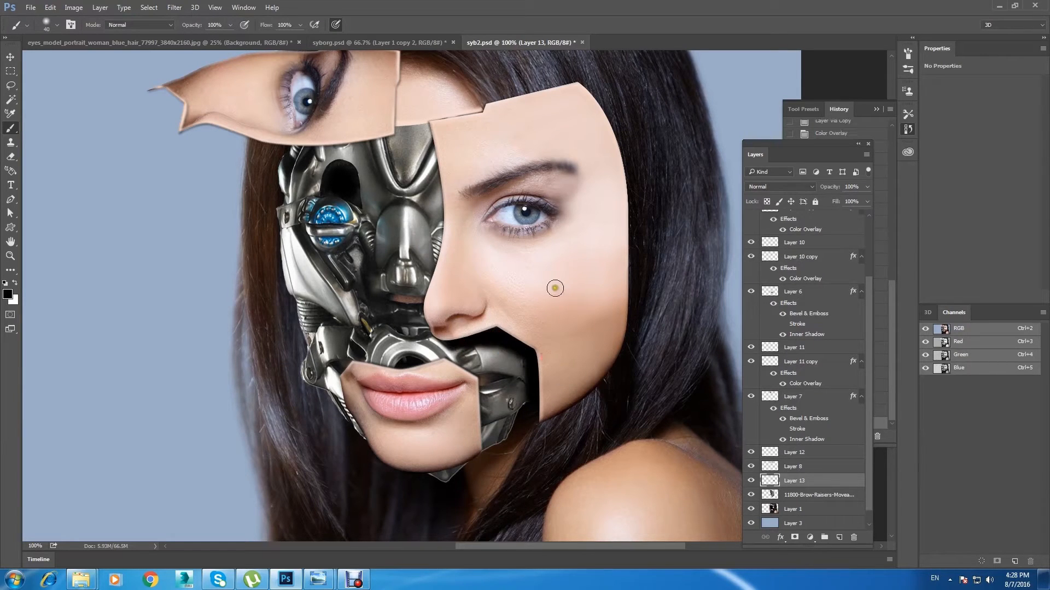
pyautogui.moveTo(483, 442)
pyautogui.mouseDown()
pyautogui.moveTo(486, 399)
pyautogui.moveTo(498, 434)
pyautogui.moveTo(457, 367)
pyautogui.moveTo(364, 364)
pyautogui.mouseUp()
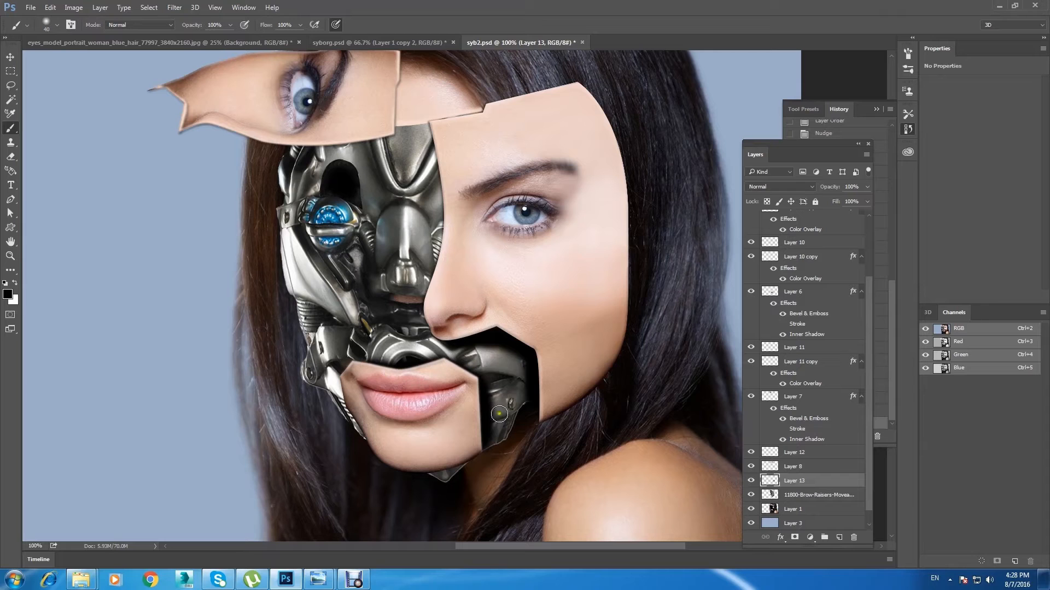
# Step: Paint black shadows on Layer 13 across the top of the mask beneath the eye panel, with brush opacity at 35%
pyautogui.press(']')
pyautogui.moveTo(427, 124)
pyautogui.mouseDown()
pyautogui.moveTo(392, 143)
pyautogui.moveTo(356, 129)
pyautogui.mouseUp()
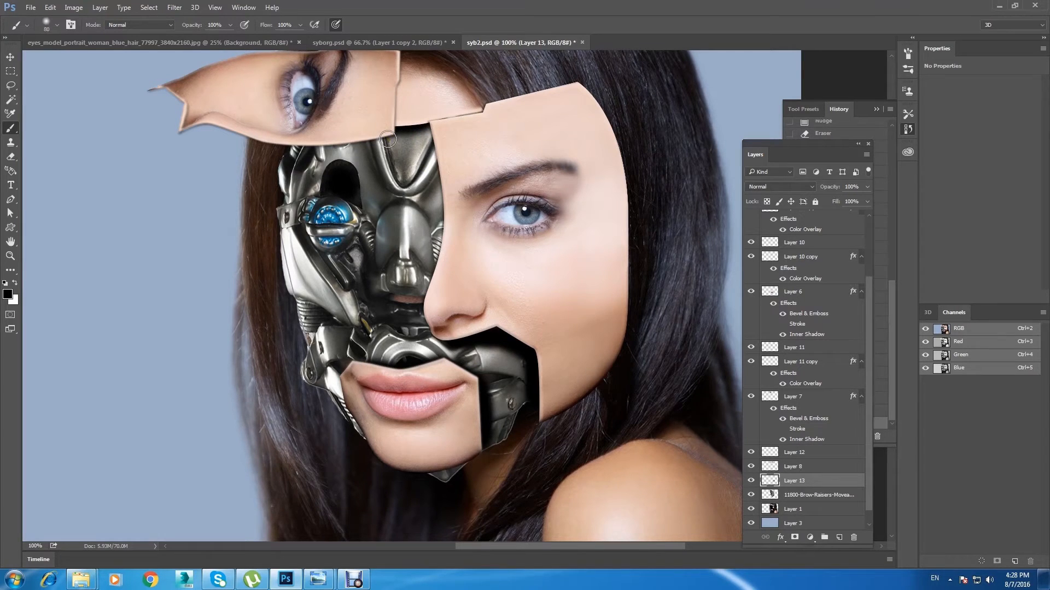
pyautogui.moveTo(206, 40); pyautogui.dragTo(195, 40)
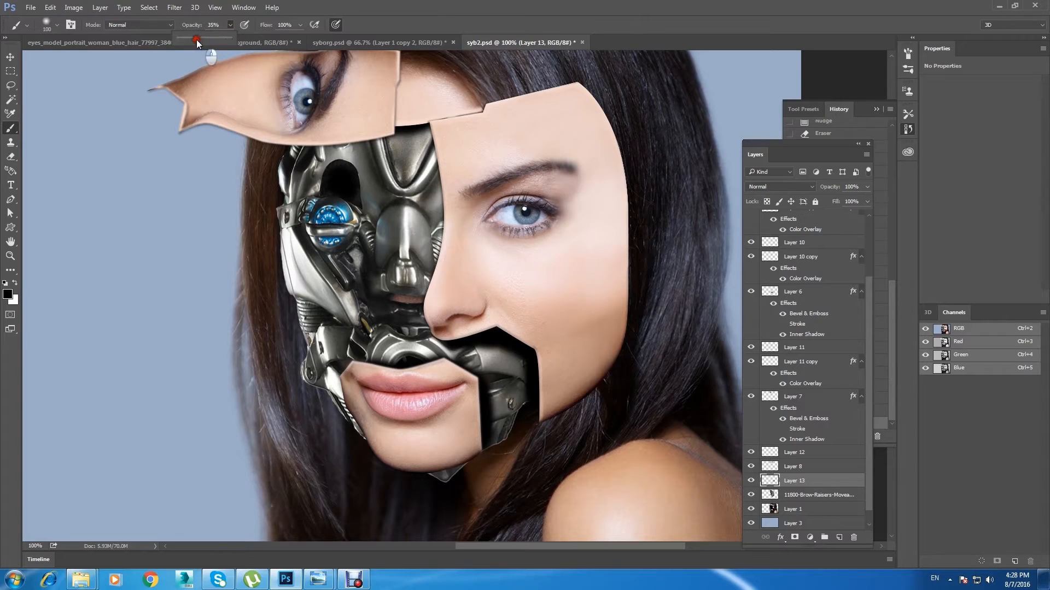
pyautogui.press(']')
pyautogui.moveTo(376, 150); pyautogui.dragTo(313, 159)
pyautogui.moveTo(374, 152); pyautogui.dragTo(290, 161)
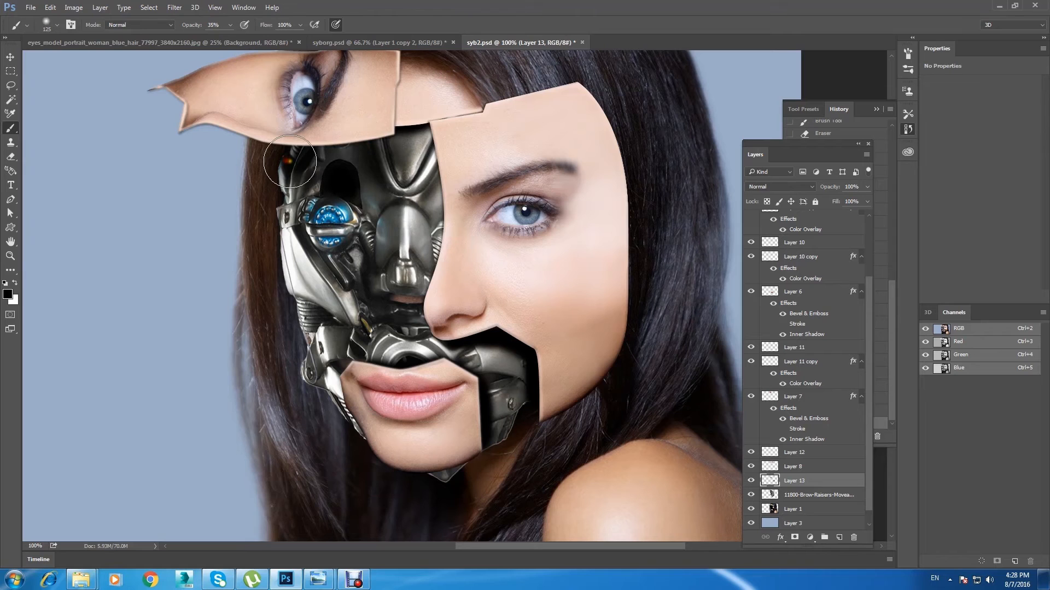
# Step: Paint a softer shadow at 18% brush opacity over the mask along the large face panel's inner edge down to the nose
pyautogui.moveTo(229, 37); pyautogui.dragTo(219, 37)
pyautogui.press(']')
pyautogui.moveTo(450, 141)
pyautogui.mouseDown()
pyautogui.moveTo(438, 225)
pyautogui.moveTo(433, 155)
pyautogui.moveTo(438, 309)
pyautogui.mouseUp()
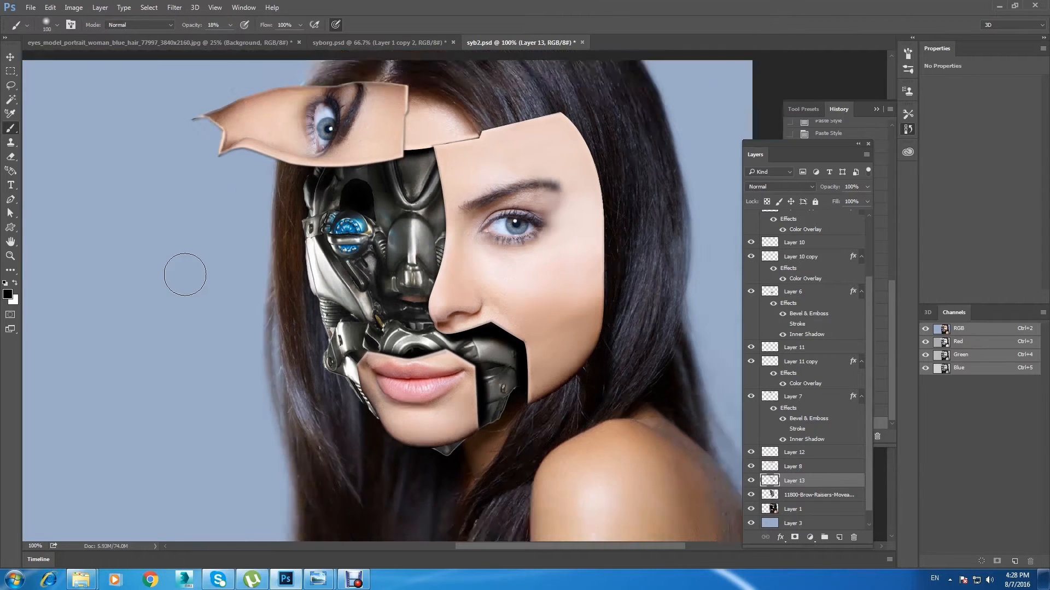
pyautogui.hotkey('ctrl', '-')
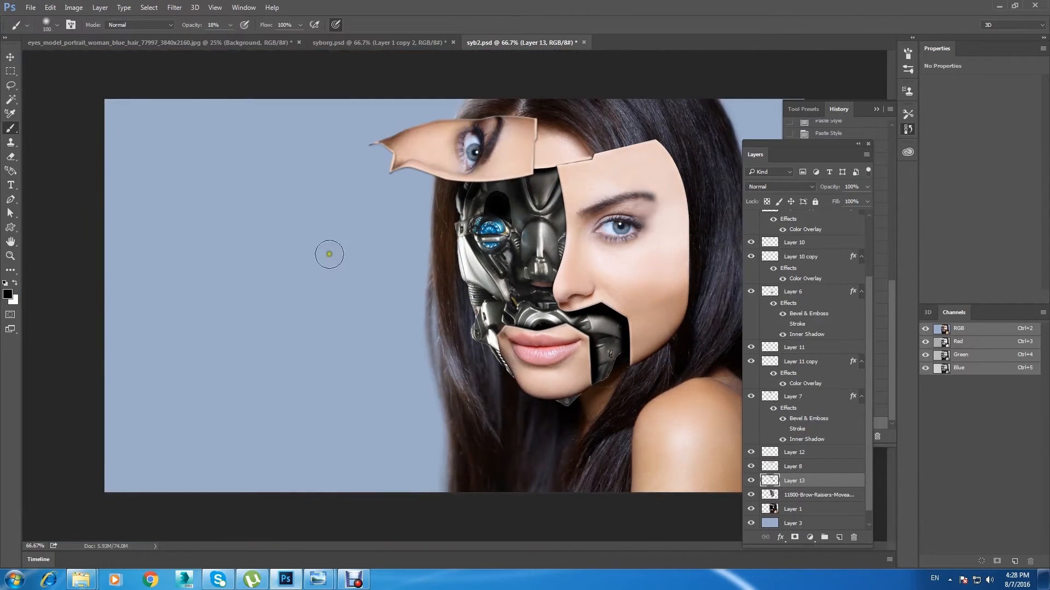
# Step: Check the painted shadows by toggling Layer 13's visibility and try out its layer opacity
pyautogui.press('v')
pyautogui.click(752, 480)
pyautogui.click(752, 480)
pyautogui.click(751, 480)
pyautogui.click(752, 480)
pyautogui.click(752, 480)
pyautogui.click(752, 480)
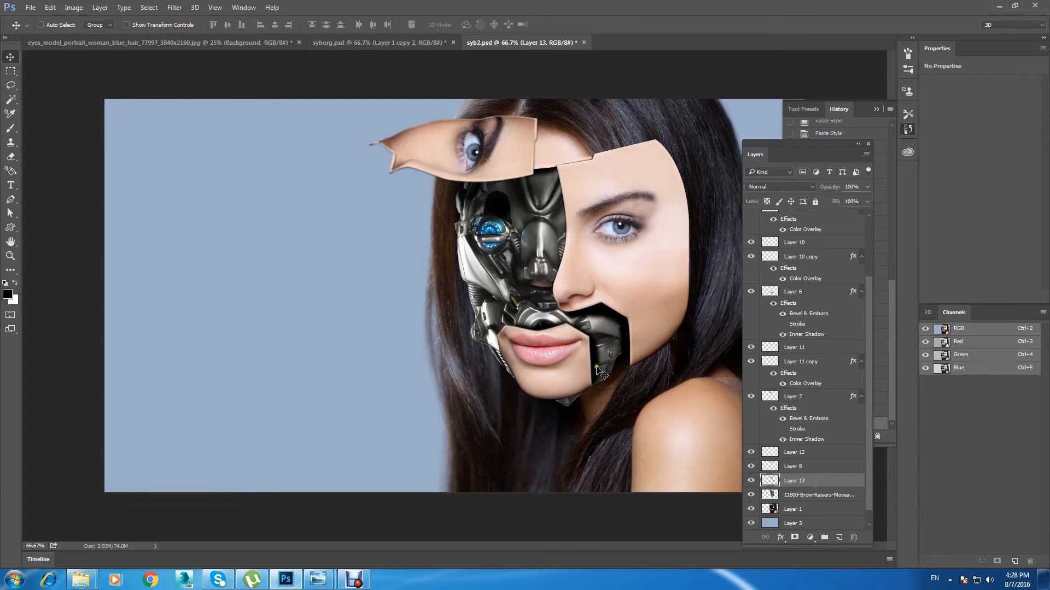
pyautogui.click(868, 187)
pyautogui.moveTo(864, 201)
pyautogui.mouseDown()
pyautogui.moveTo(844, 202)
pyautogui.moveTo(871, 202)
pyautogui.mouseUp()
# Step: Select the robot mask layer and raise its contrast with Curves, setting points at input 211, output 226 and input 50, output 45
pyautogui.rightClick(470, 265)
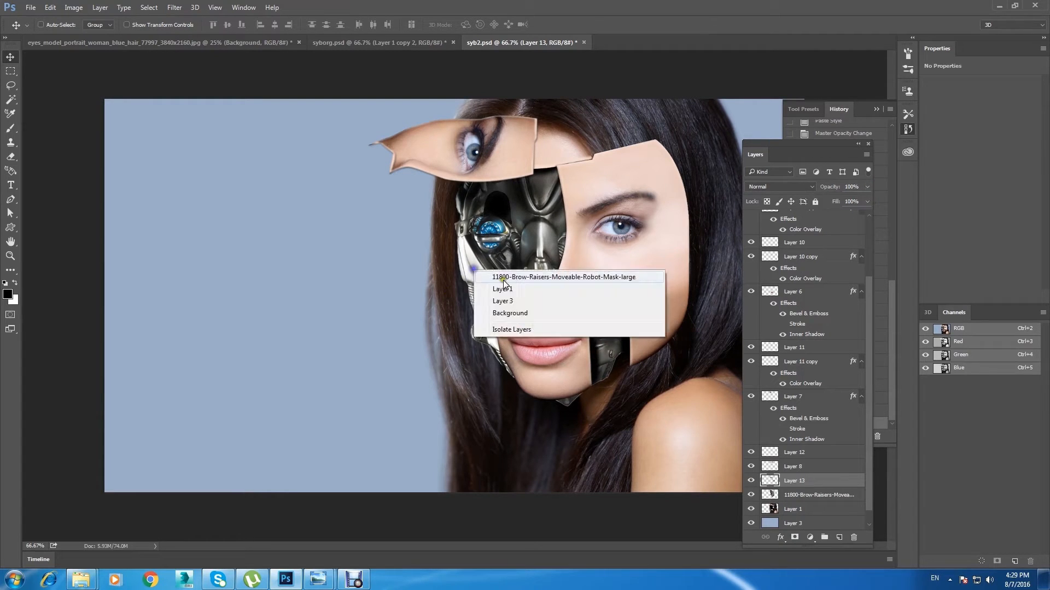
pyautogui.click(509, 275)
pyautogui.click(750, 495)
pyautogui.click(751, 494)
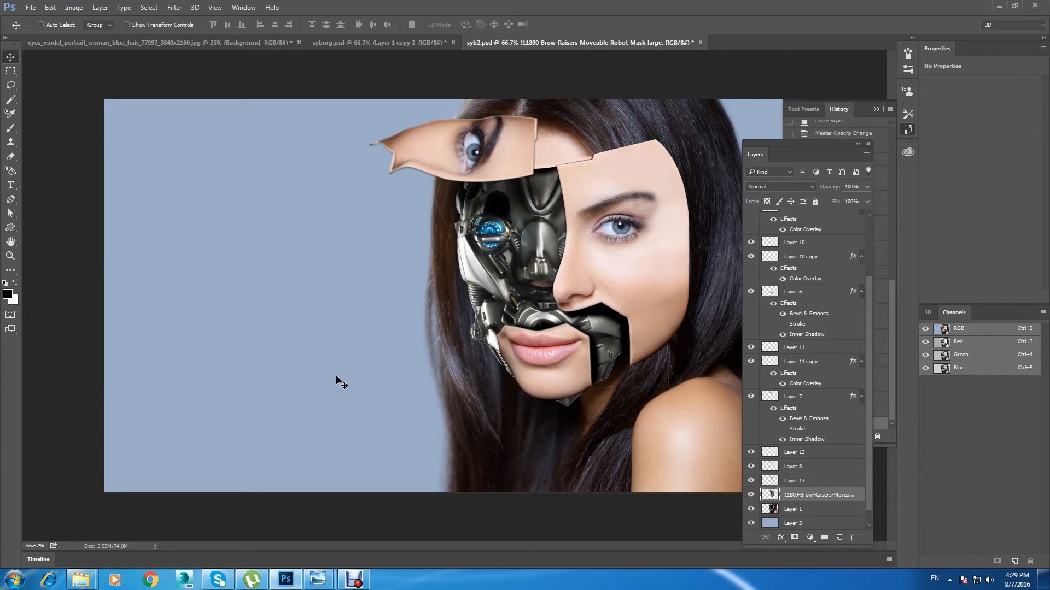
pyautogui.hotkey('ctrl', 'm')
pyautogui.moveTo(736, 322); pyautogui.dragTo(237, 127)
pyautogui.moveTo(247, 195); pyautogui.dragTo(243, 193)
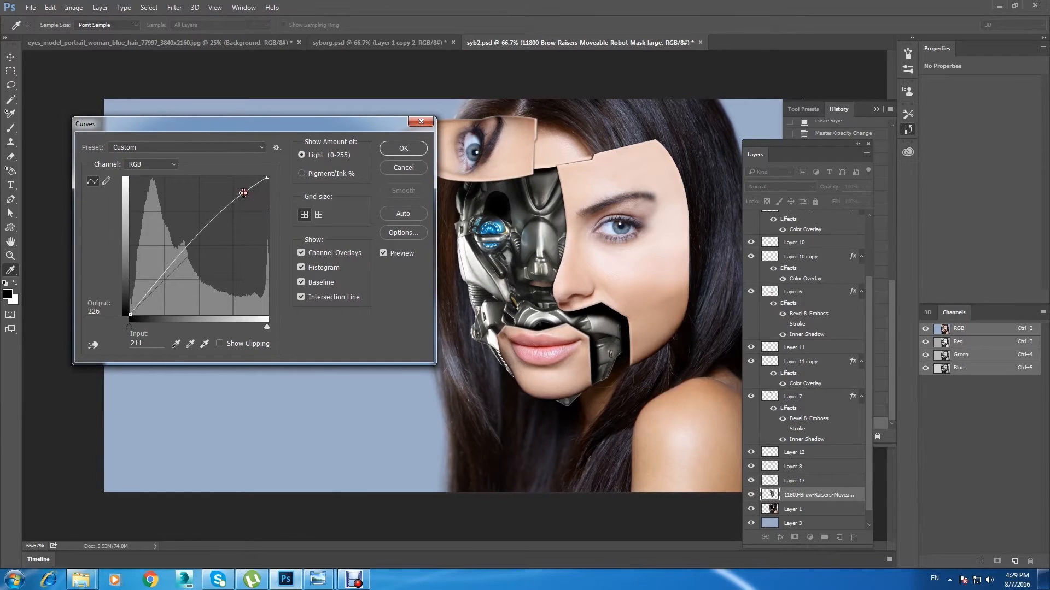
pyautogui.moveTo(153, 288); pyautogui.dragTo(156, 289)
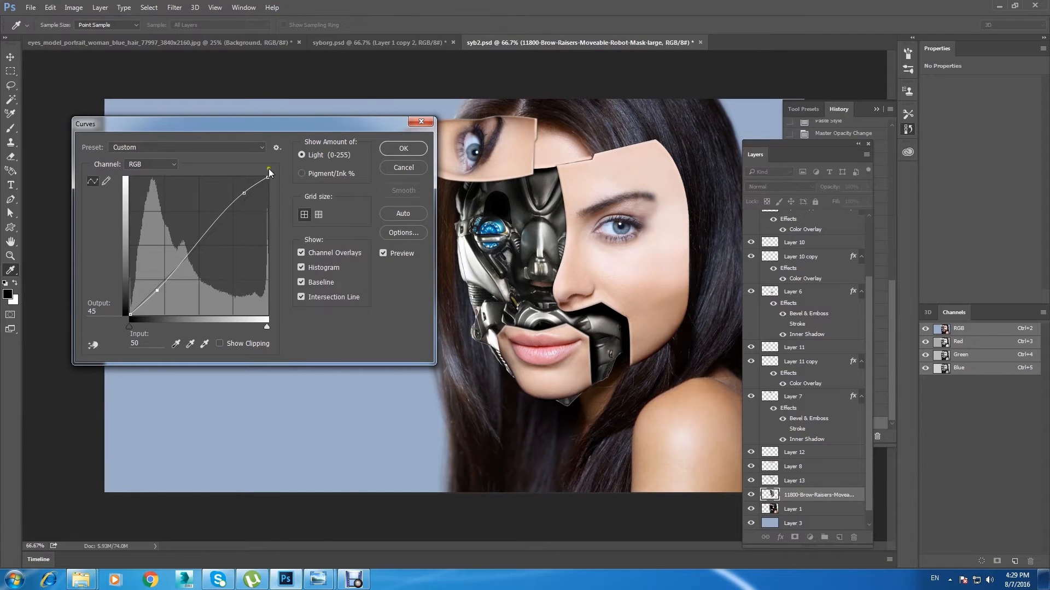
pyautogui.moveTo(235, 124); pyautogui.dragTo(211, 170)
pyautogui.click(395, 193)
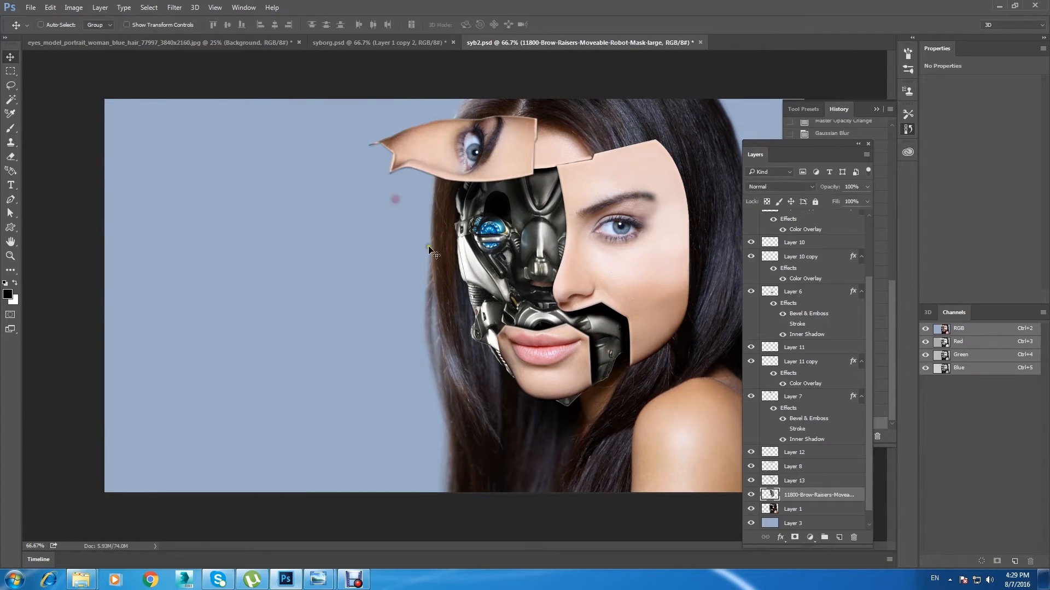
# Step: Examine Layer 1, the eye panel's Layer 7 and Layer 11 copy by toggling their visibility
pyautogui.click(752, 508)
pyautogui.click(752, 508)
pyautogui.rightClick(509, 170)
pyautogui.click(539, 175)
pyautogui.click(750, 397)
pyautogui.click(751, 397)
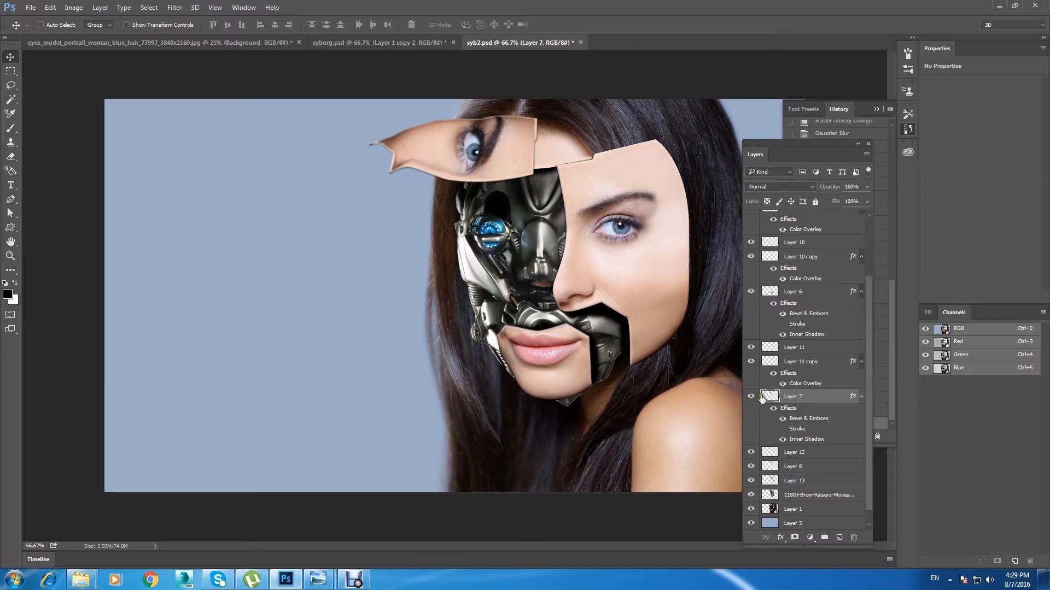
pyautogui.click(751, 362)
pyautogui.click(751, 362)
pyautogui.click(816, 348)
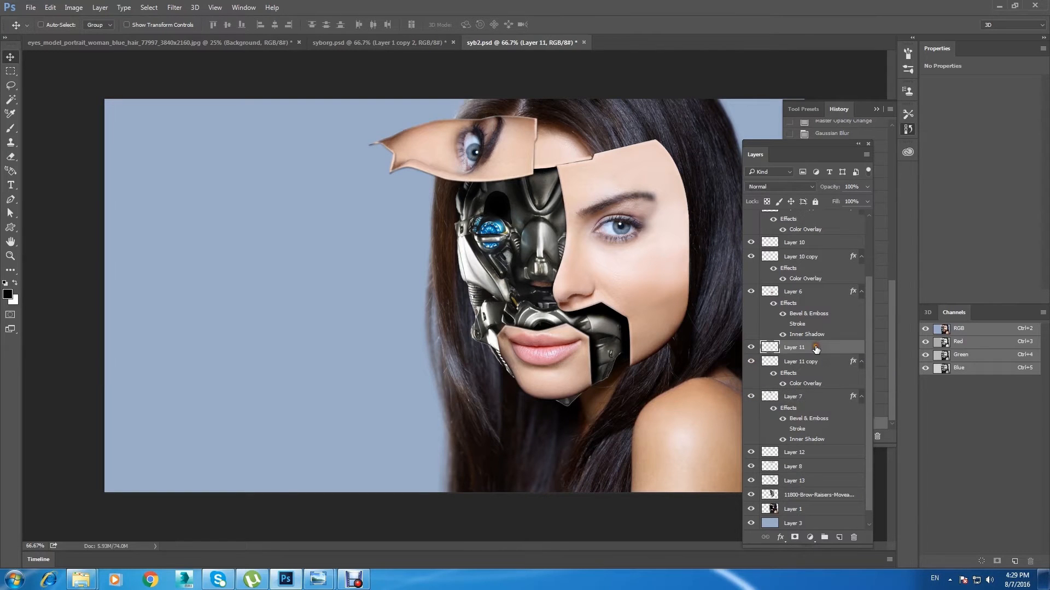
pyautogui.press('Delete')
pyautogui.hotkey('ctrl', 'z')
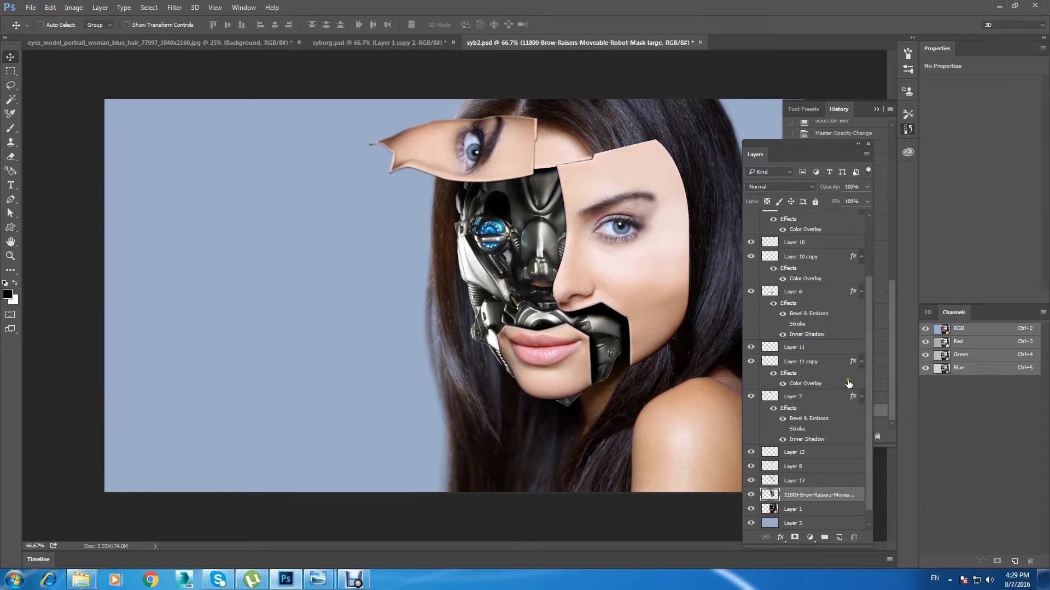
# Step: Identify the layers forming the eye panel and merge Layer 11, Layer 11 copy and Layer 7 into one
pyautogui.rightClick(506, 156)
pyautogui.click(533, 162)
pyautogui.click(752, 397)
pyautogui.click(751, 398)
pyautogui.click(751, 362)
pyautogui.click(751, 363)
pyautogui.click(752, 349)
pyautogui.click(751, 349)
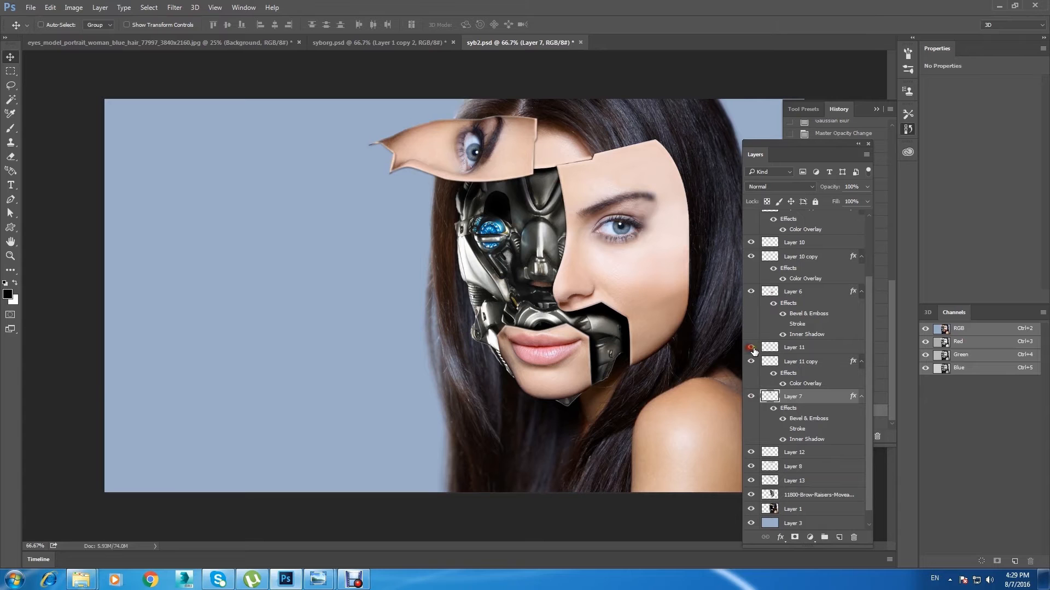
pyautogui.click(792, 350)
pyautogui.keyDown('ctrl'); pyautogui.click(800, 363); pyautogui.keyUp('ctrl')
pyautogui.keyDown('ctrl'); pyautogui.click(807, 398); pyautogui.keyUp('ctrl')
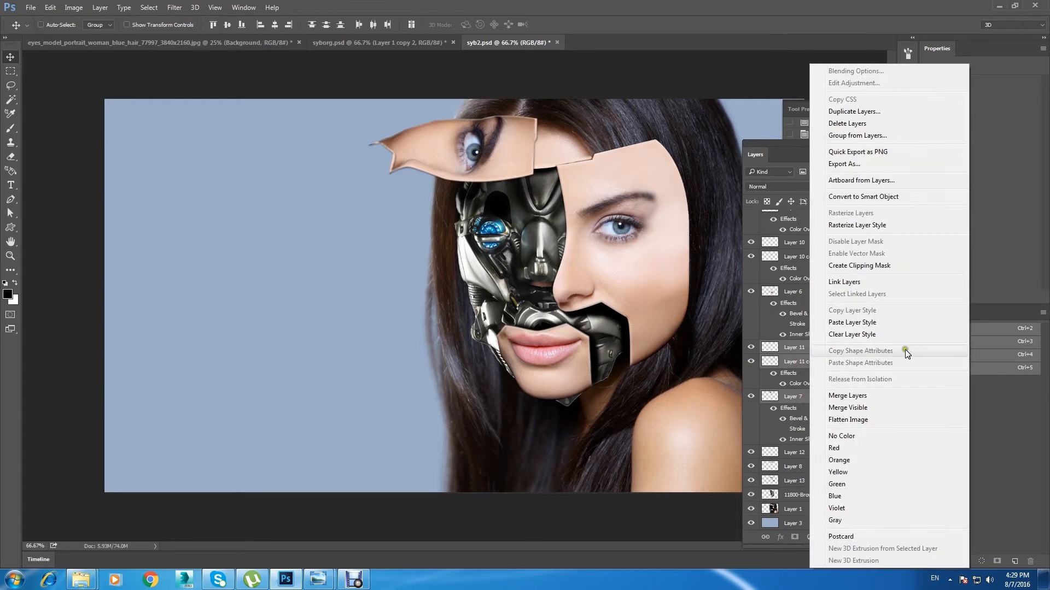
pyautogui.click(847, 395)
# Step: Check the merged eye panel layer by toggling its visibility and rename it part 3 face
pyautogui.click(750, 425)
pyautogui.click(749, 425)
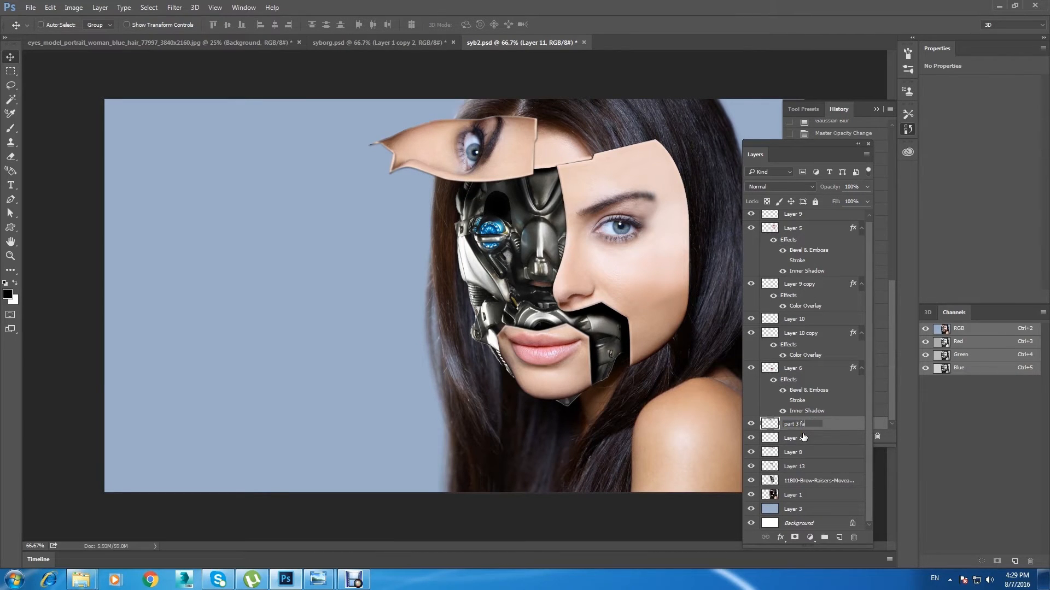
pyautogui.click(814, 438)
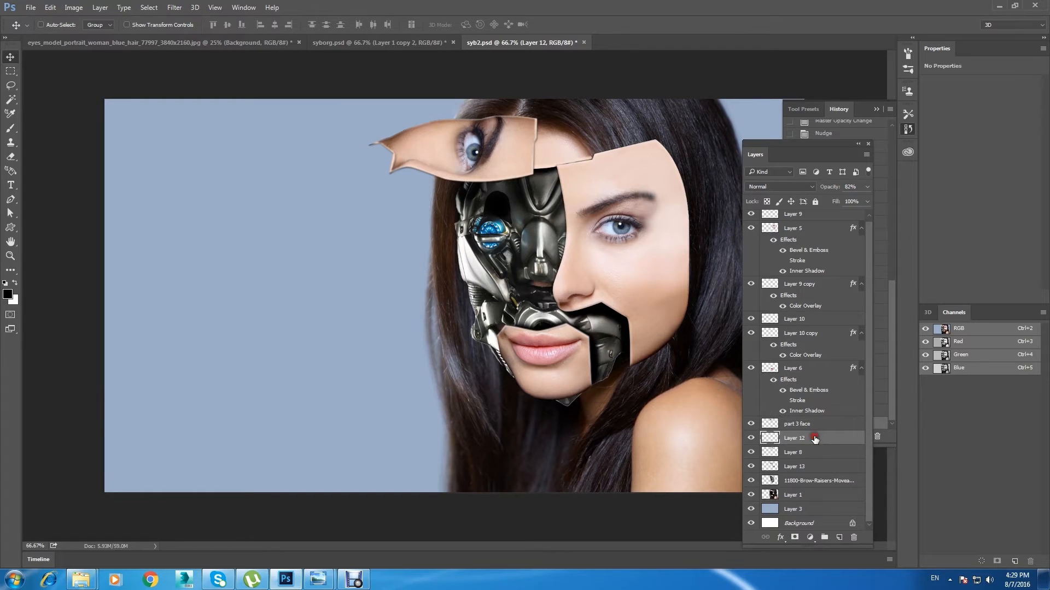
# Step: Select the large face panel's layer from the canvas and identify its edge layers by toggling the neighbouring layers' visibility
pyautogui.rightClick(629, 151)
pyautogui.click(677, 164)
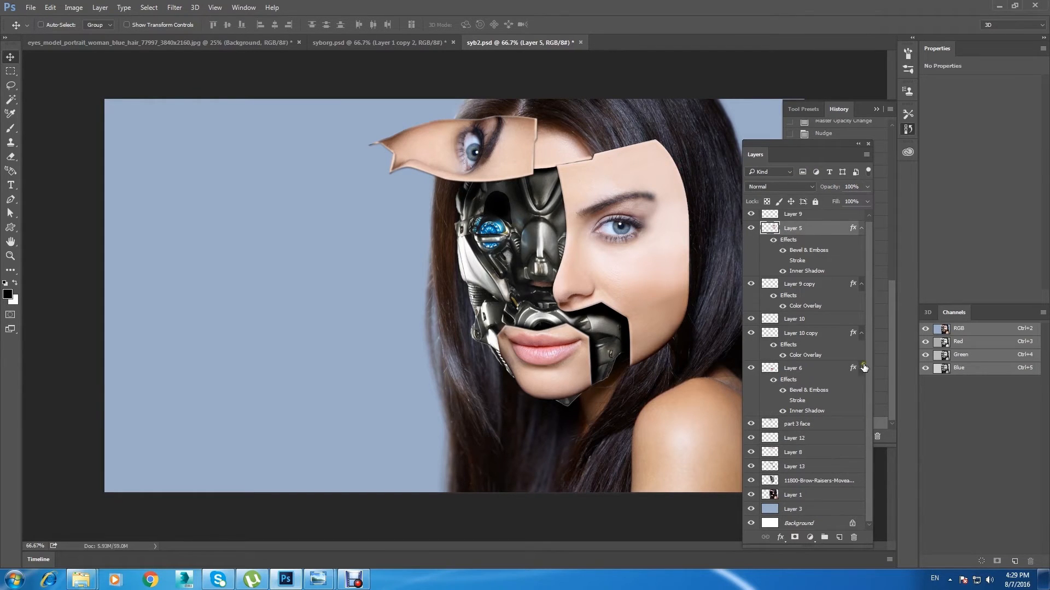
pyautogui.scroll(1, 868, 251)
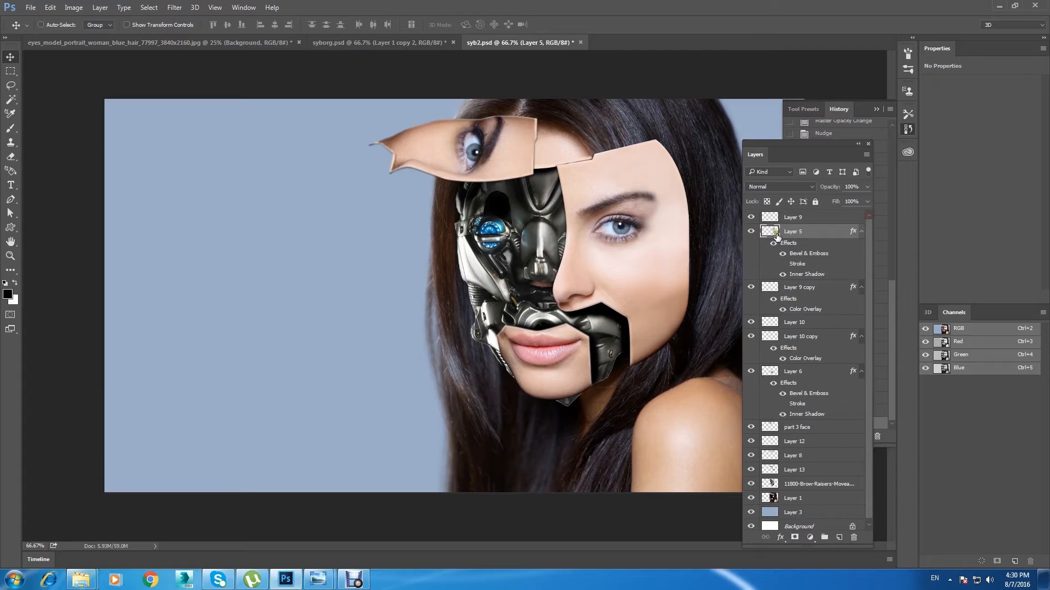
pyautogui.click(750, 289)
pyautogui.click(751, 323)
pyautogui.click(752, 322)
pyautogui.click(751, 217)
pyautogui.click(751, 217)
# Step: Merge Layer 9, Layer 5 and Layer 9 copy into a single layer for the large face panel
pyautogui.click(801, 218)
pyautogui.keyDown('ctrl'); pyautogui.click(798, 231); pyautogui.keyUp('ctrl')
pyautogui.keyDown('ctrl'); pyautogui.click(794, 285); pyautogui.keyUp('ctrl')
pyautogui.rightClick(793, 231)
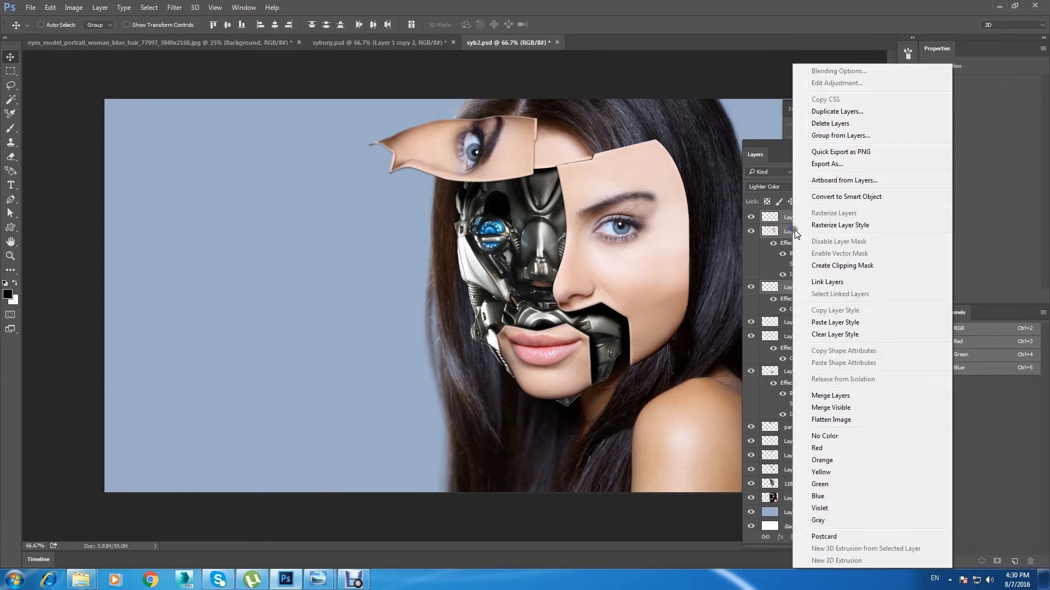
pyautogui.click(861, 398)
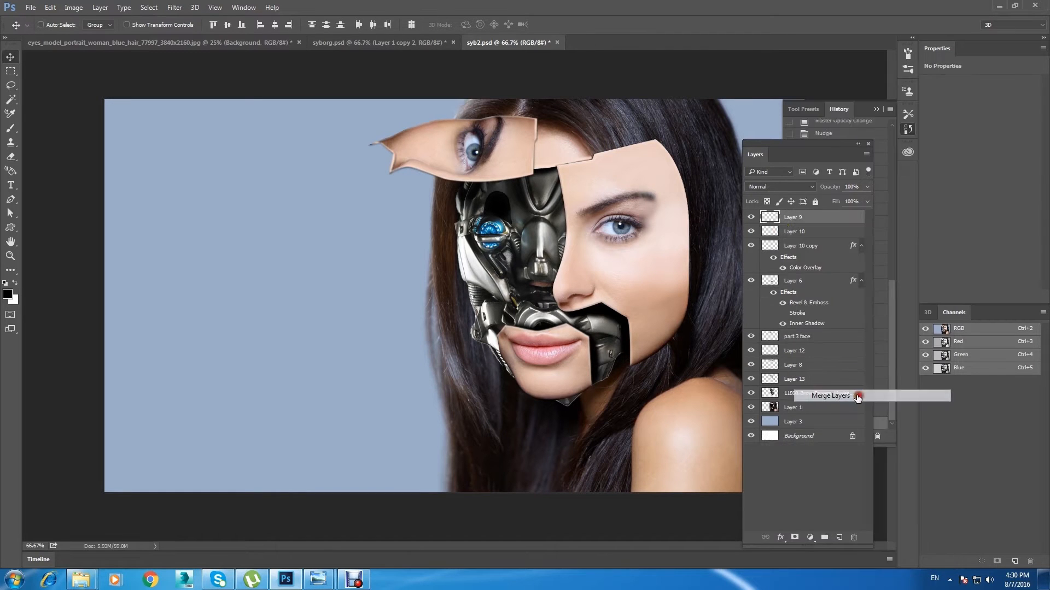
# Step: Check the merged large face panel layer's visibility and open its name for editing
pyautogui.click(751, 217)
pyautogui.click(752, 217)
pyautogui.doubleClick(794, 217)
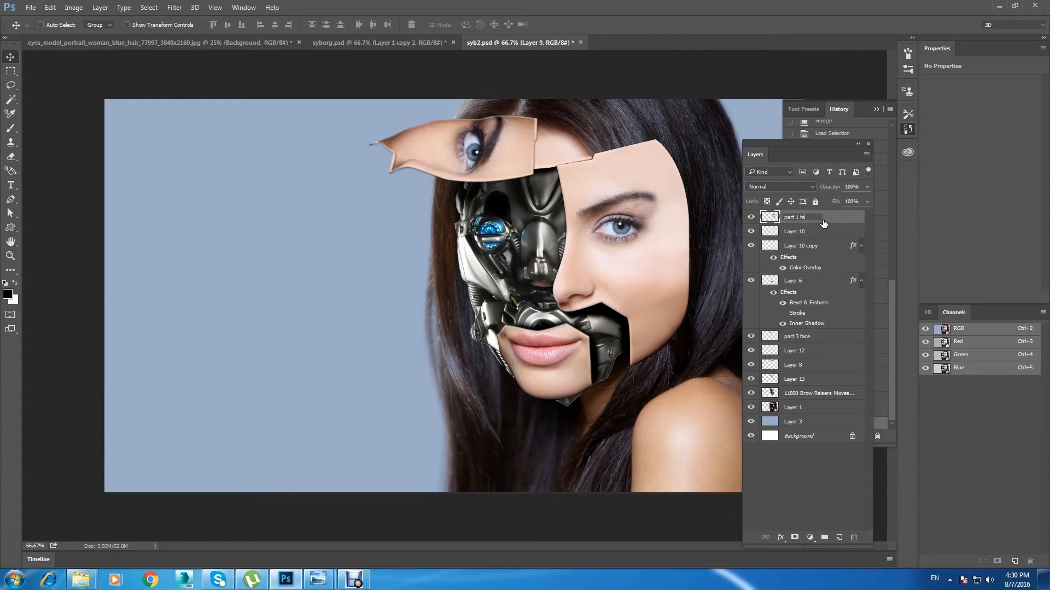
# Step: Name the large face panel's layer part 1 face and identify the mouth panel's layers by toggling the visibility of the layers below
pyautogui.click(806, 232)
pyautogui.click(752, 231)
pyautogui.click(752, 231)
pyautogui.click(752, 246)
pyautogui.click(752, 246)
pyautogui.click(751, 281)
pyautogui.click(751, 281)
# Step: Merge Layer 10, Layer 10 copy and Layer 6 into a single mouth panel layer and rename it part 2 face
pyautogui.click(794, 279)
pyautogui.keyDown('ctrl'); pyautogui.click(794, 246); pyautogui.keyUp('ctrl')
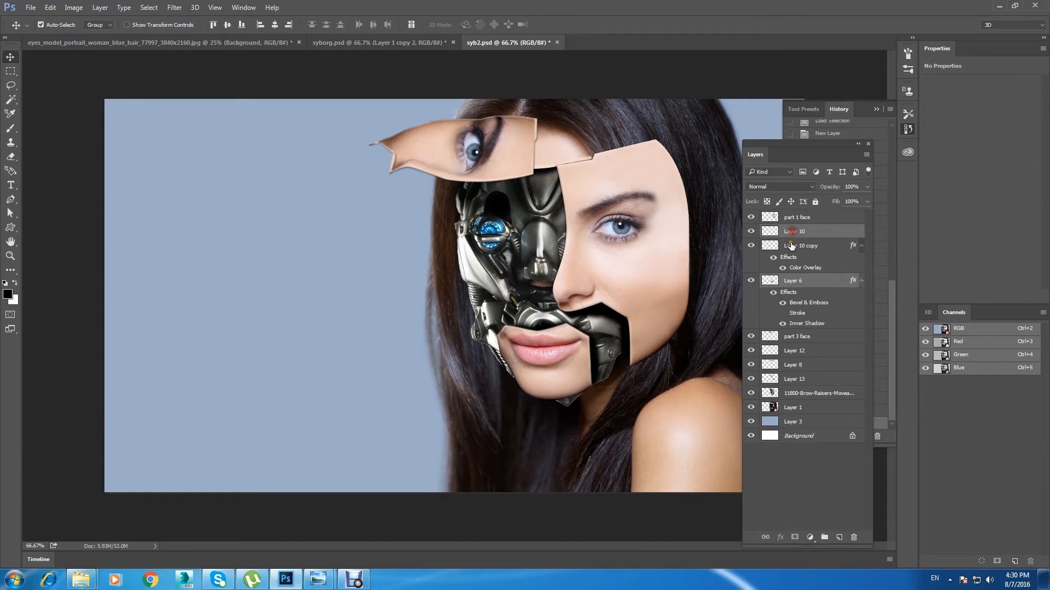
pyautogui.rightClick(792, 241)
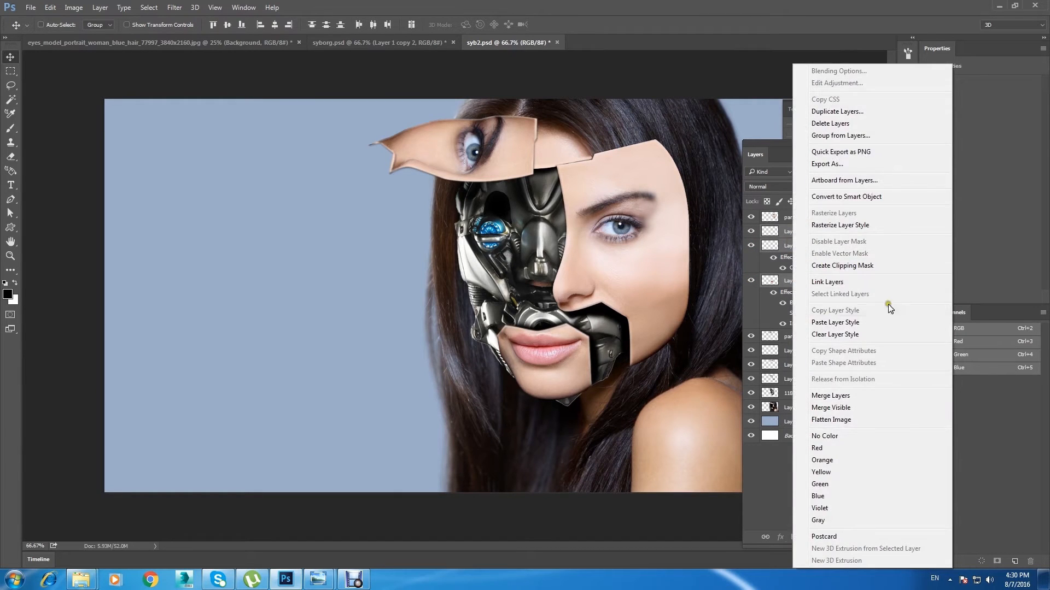
pyautogui.click(875, 398)
pyautogui.doubleClick(795, 232)
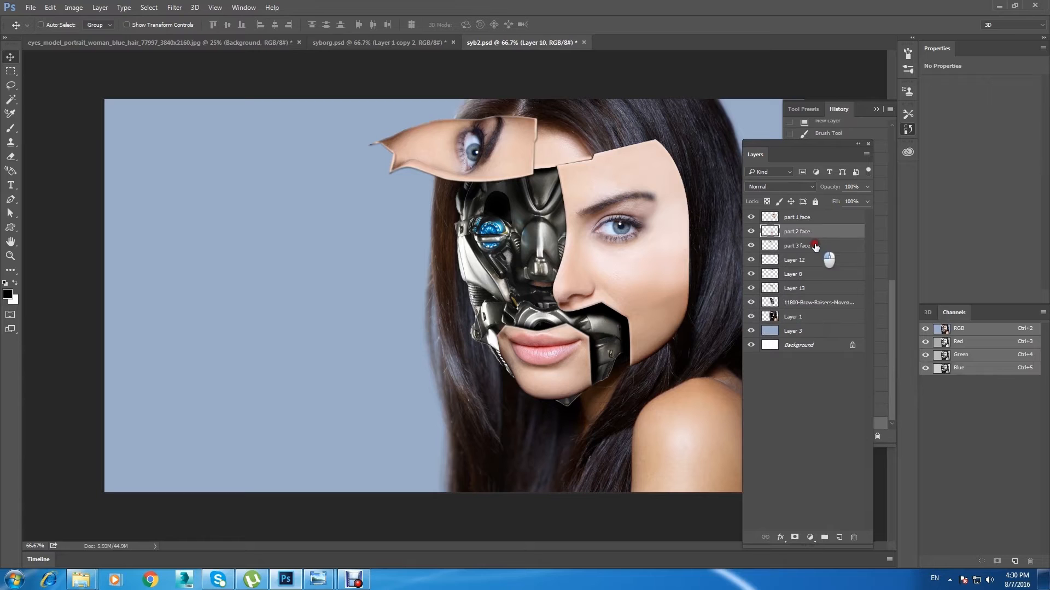
pyautogui.press('Return')
# Step: Merge Layer 12 and Layer 8 into a single layer below the part 3 face layer
pyautogui.click(820, 221)
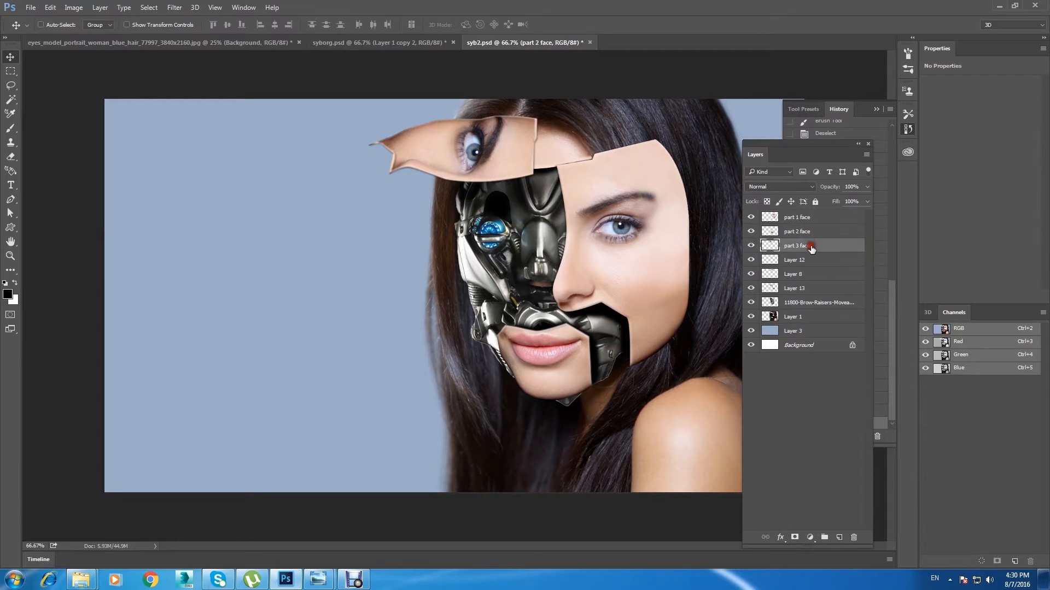
pyautogui.click(820, 261)
pyautogui.click(751, 262)
pyautogui.click(751, 261)
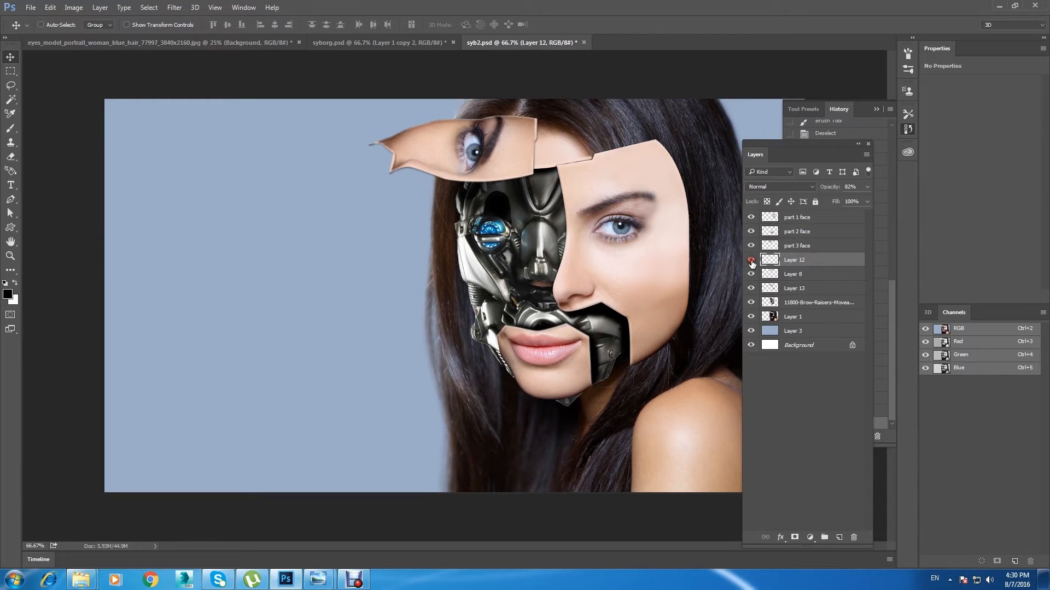
pyautogui.rightClick(803, 275)
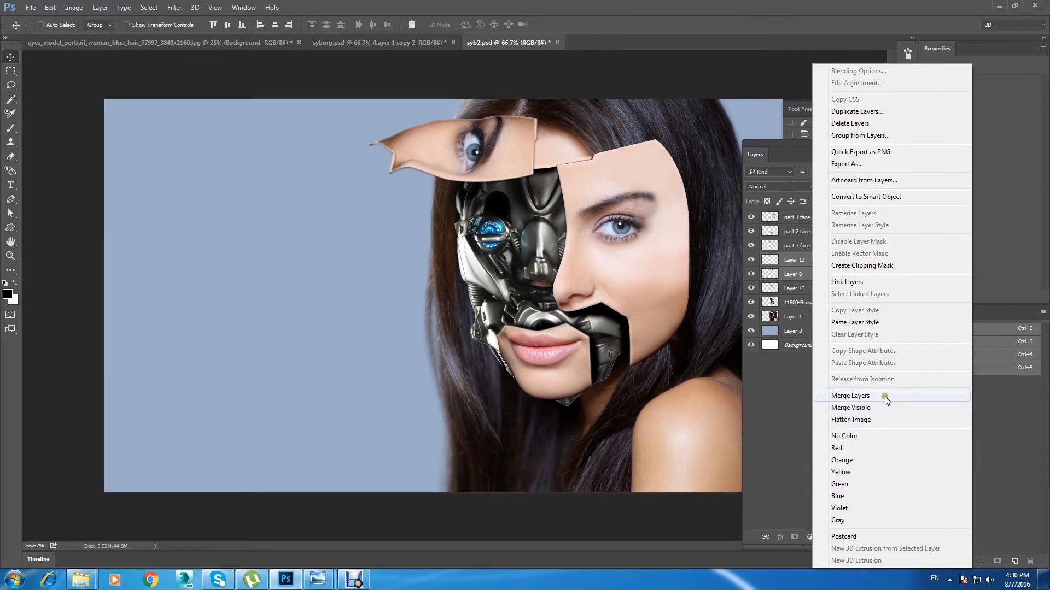
pyautogui.click(884, 396)
# Step: Check Layer 12 and Layer 13 by toggling their visibility and rename Layer 13 shadow
pyautogui.click(752, 260)
pyautogui.click(752, 274)
pyautogui.click(751, 275)
pyautogui.click(796, 275)
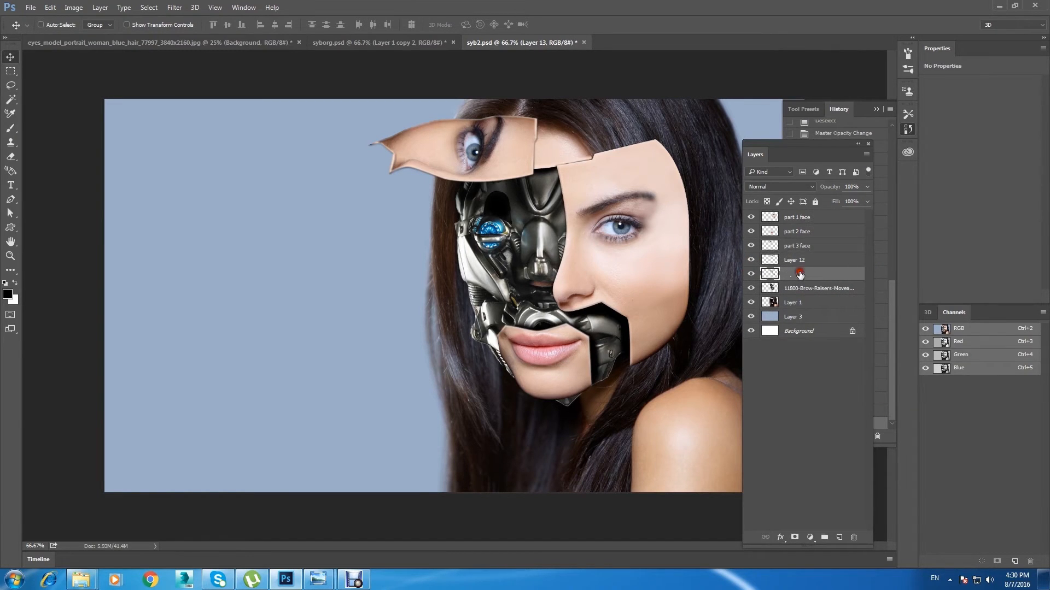
pyautogui.write('shadow')
# Step: Rename the robot mask layer cyborg and select Layer 1 beneath it
pyautogui.click(813, 285)
pyautogui.doubleClick(814, 288)
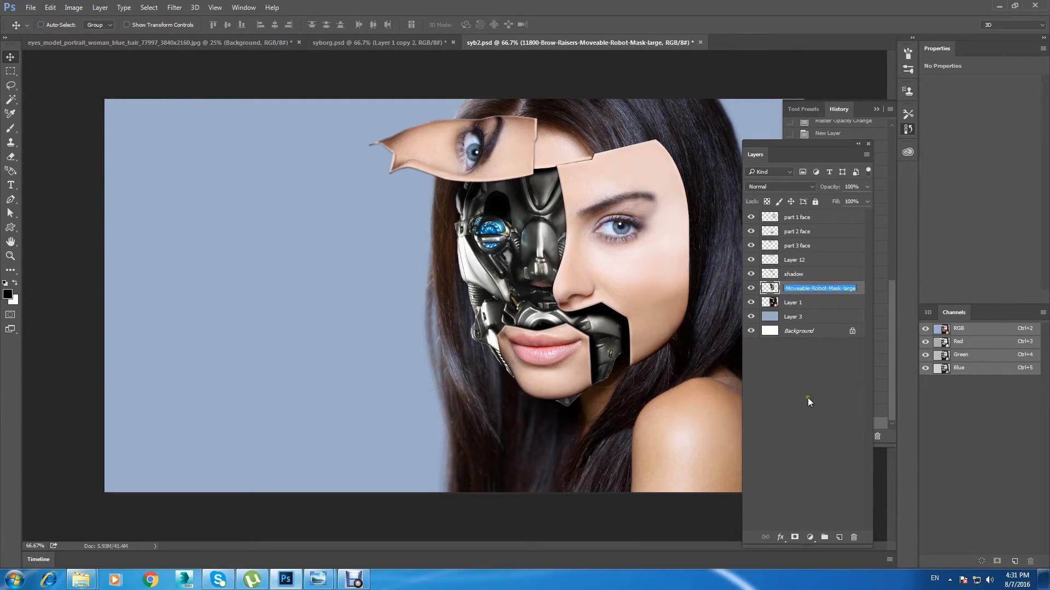
pyautogui.write('cyborg')
pyautogui.click(808, 303)
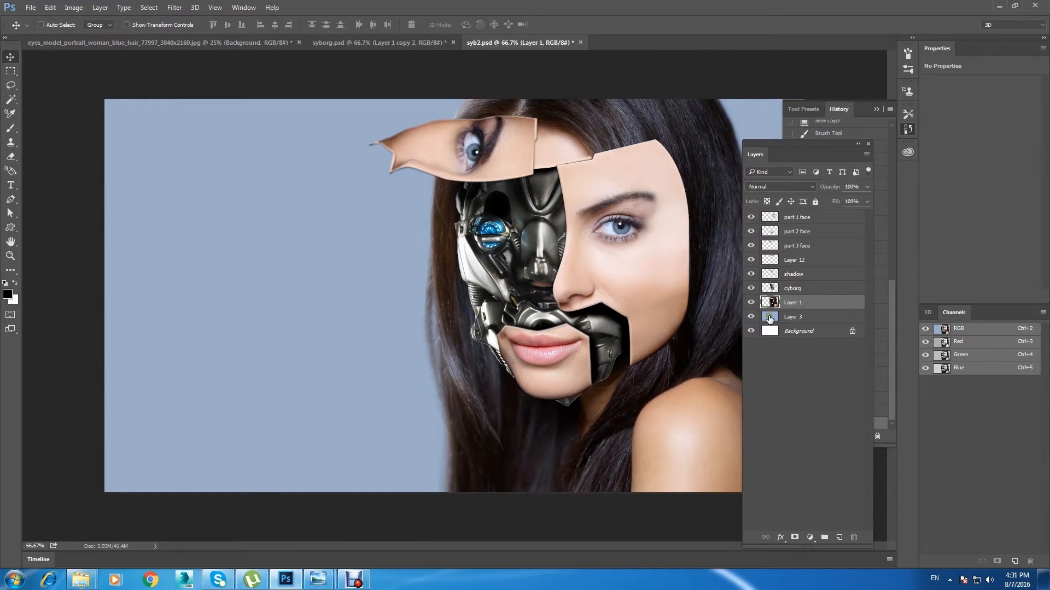
# Step: Open the header-1.png image of twisted coloured wires
pyautogui.hotkey('ctrl', '-')
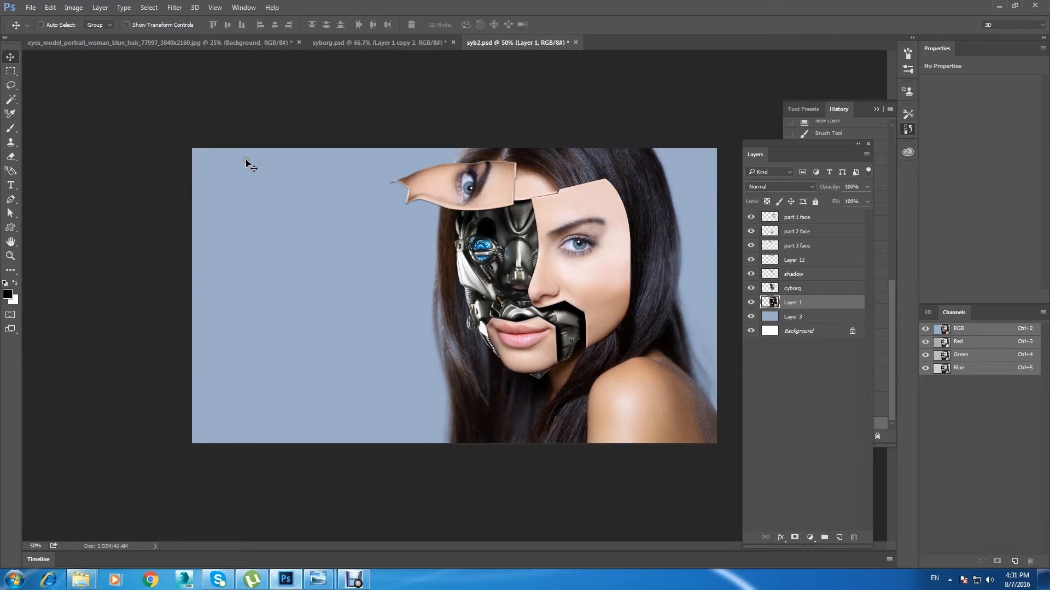
pyautogui.hotkey('ctrl', '+')
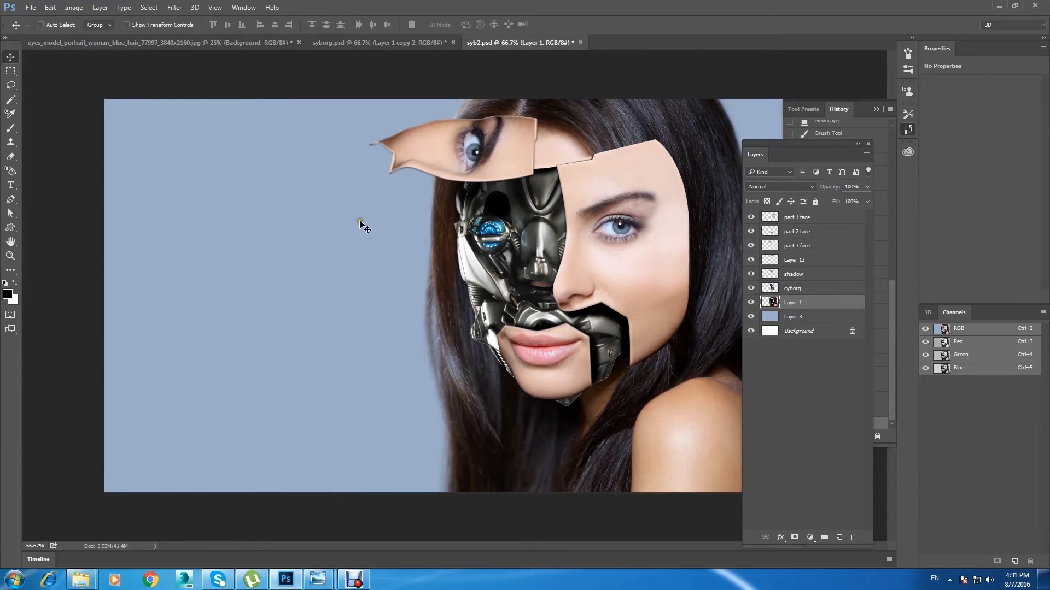
pyautogui.click(30, 7)
pyautogui.click(77, 32)
pyautogui.click(244, 189)
pyautogui.click(679, 478)
pyautogui.hotkey('ctrl', '-')
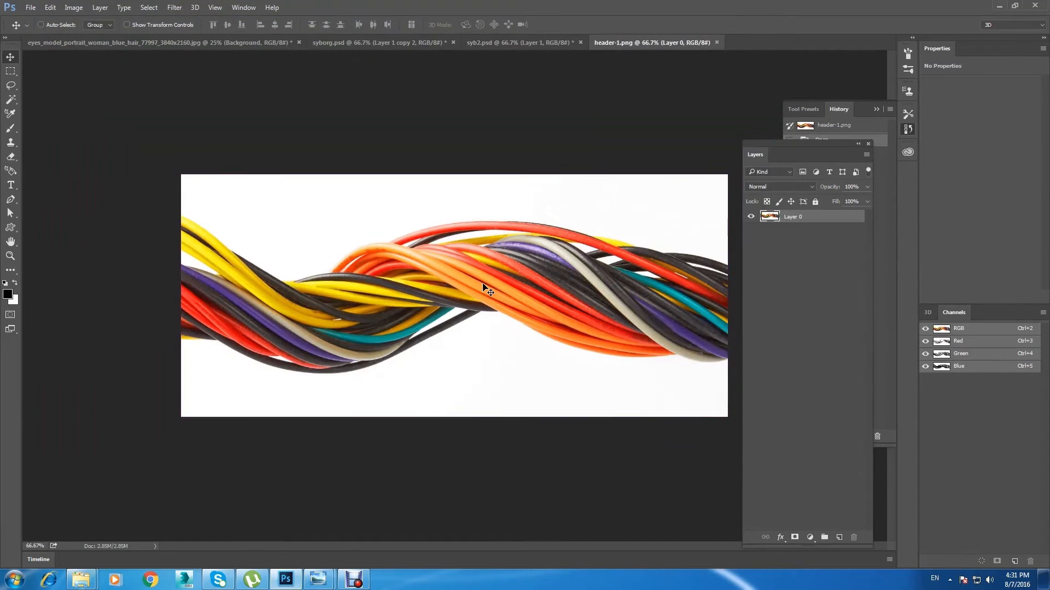
# Step: Copy the whole wires image into syb2.psd as a new layer above Layer 1 and close the original eyes model photo
pyautogui.click(505, 43)
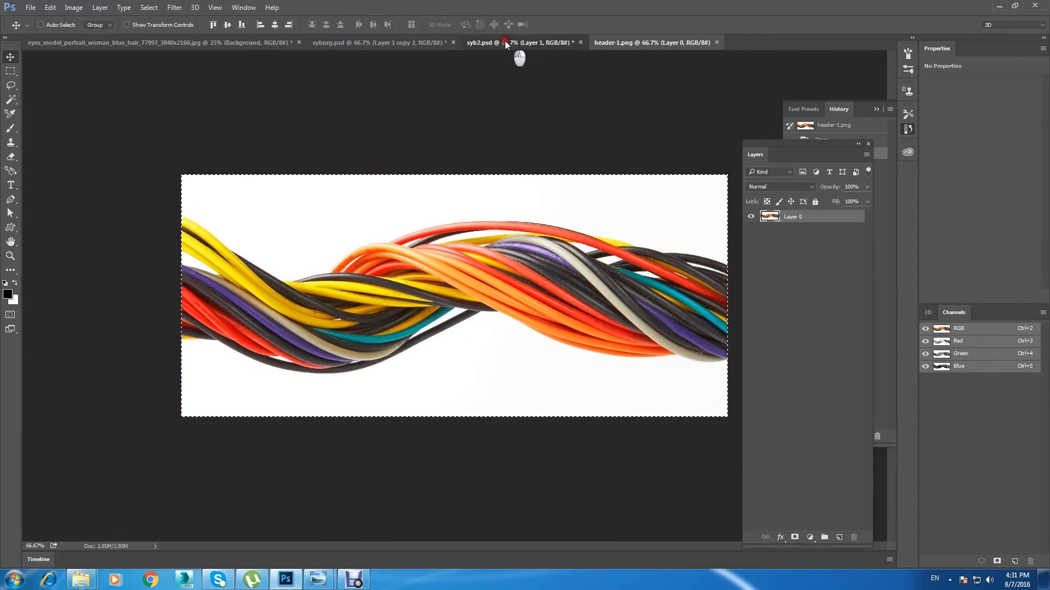
pyautogui.click(249, 42)
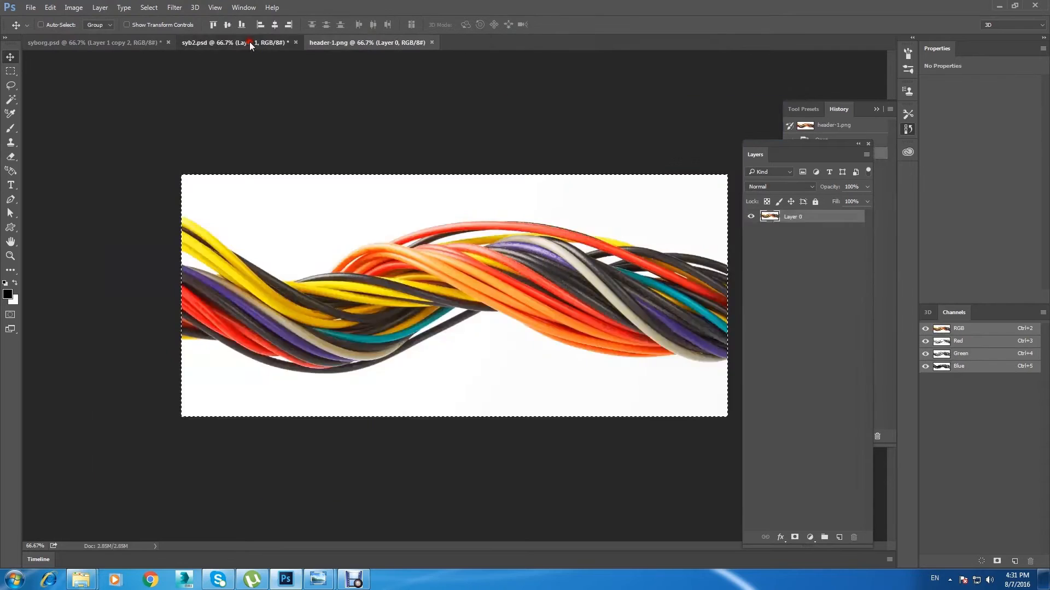
pyautogui.moveTo(249, 43); pyautogui.dragTo(394, 276)
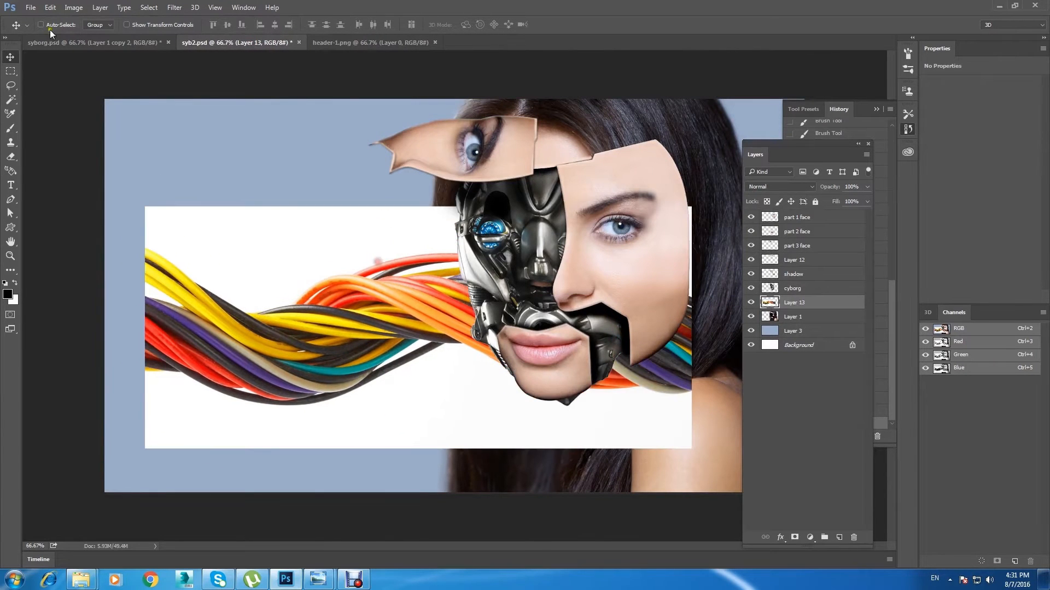
# Step: Remove the white background above and below the wires with the Magic Wand and clear the selection
pyautogui.click(10, 99)
pyautogui.click(229, 253)
pyautogui.press('Delete')
pyautogui.click(149, 298)
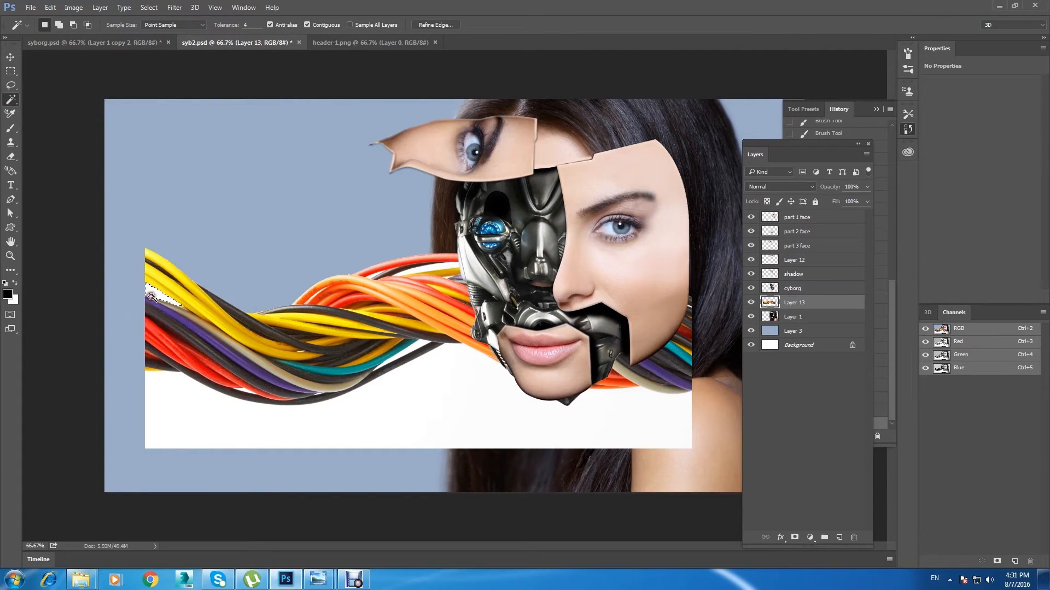
pyautogui.click(465, 429)
pyautogui.press('Delete')
pyautogui.hotkey('ctrl', 'd')
# Step: Scale down the wires layer, rotate it upright and position it over the robot mask's nose area
pyautogui.press('v')
pyautogui.moveTo(369, 346); pyautogui.dragTo(375, 370)
pyautogui.hotkey('ctrl', 't')
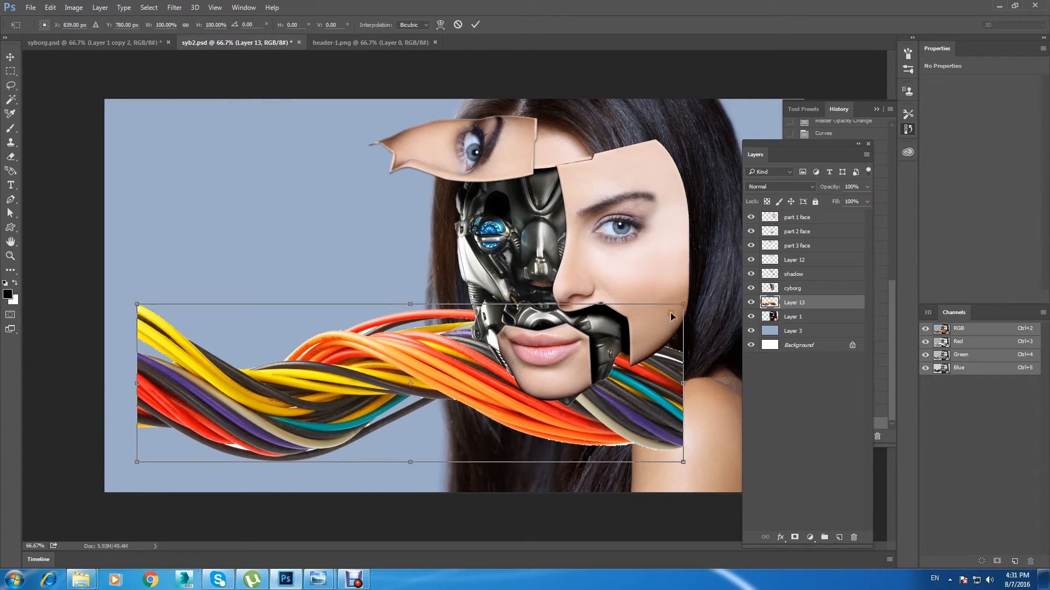
pyautogui.moveTo(683, 304); pyautogui.dragTo(517, 347)
pyautogui.moveTo(407, 379); pyautogui.dragTo(357, 287)
pyautogui.moveTo(476, 241); pyautogui.dragTo(380, 214)
pyautogui.moveTo(344, 253); pyautogui.dragTo(531, 242)
pyautogui.click(10, 56)
pyautogui.click(477, 218)
# Step: Move the wires layer above the cyborg layer and transform it to fit beside the large face panel's inner edge
pyautogui.moveTo(831, 302); pyautogui.dragTo(828, 295)
pyautogui.moveTo(544, 264)
pyautogui.mouseDown()
pyautogui.moveTo(527, 255)
pyautogui.moveTo(545, 255)
pyautogui.mouseUp()
pyautogui.hotkey('ctrl', 't')
pyautogui.moveTo(574, 153); pyautogui.dragTo(568, 172)
pyautogui.moveTo(549, 210); pyautogui.dragTo(544, 239)
pyautogui.click(10, 57)
pyautogui.click(485, 218)
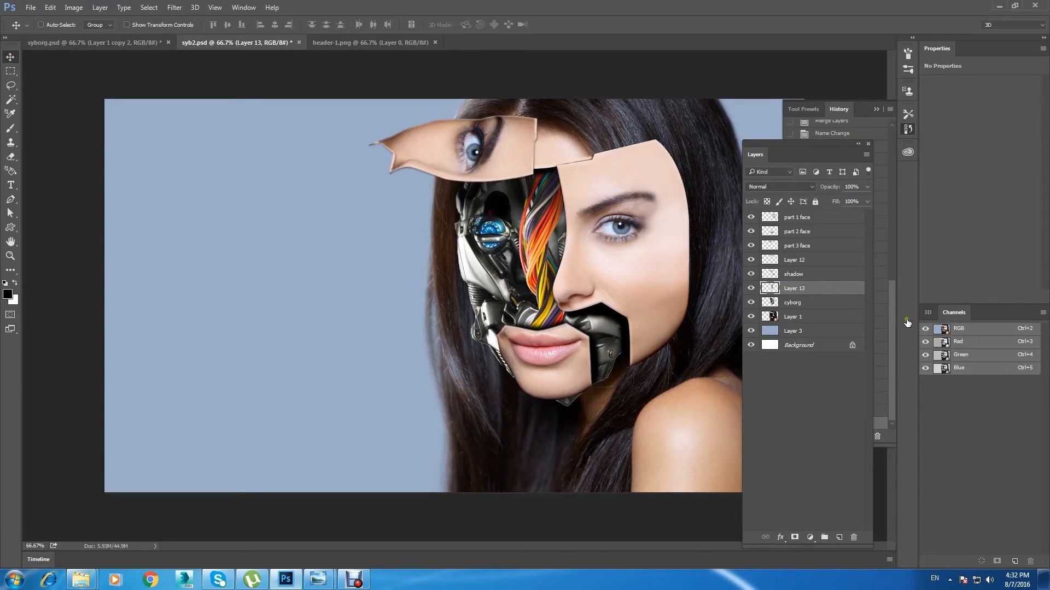
# Step: Compare the wires layer's visibility and raise its contrast with Curves, brightening the highlights and setting a shadow point at input 52, output 39
pyautogui.click(751, 273)
pyautogui.click(751, 273)
pyautogui.click(751, 289)
pyautogui.click(751, 288)
pyautogui.hotkey('ctrl', 'm')
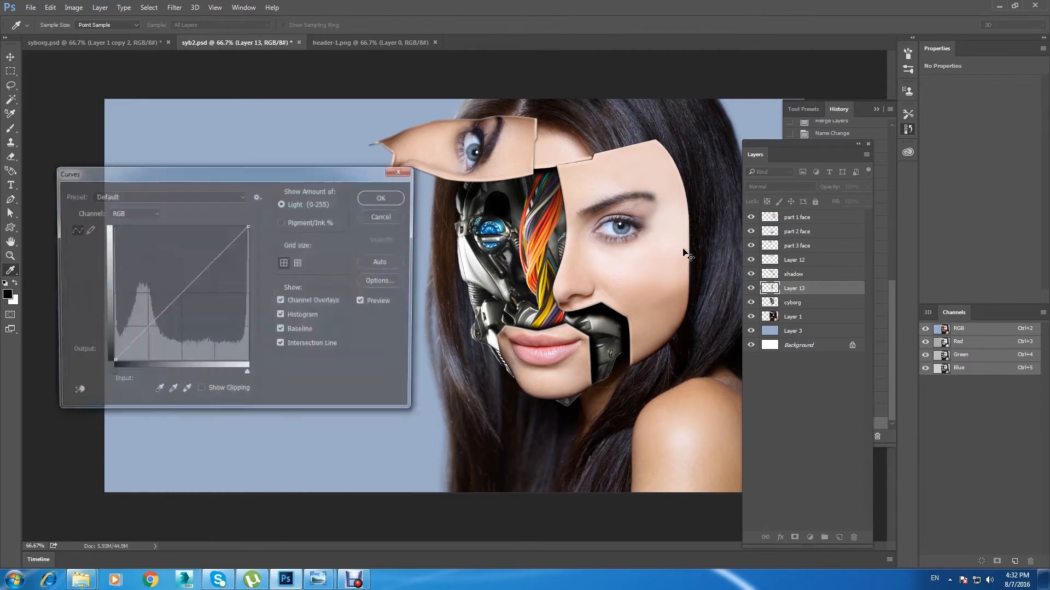
pyautogui.moveTo(198, 265); pyautogui.dragTo(227, 242)
pyautogui.moveTo(133, 338); pyautogui.dragTo(139, 342)
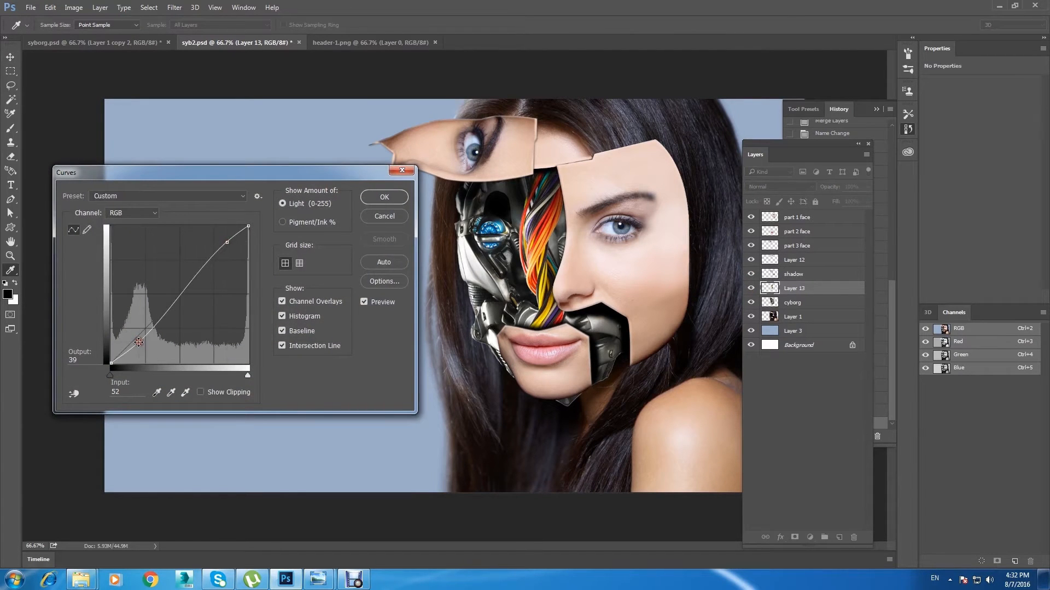
pyautogui.click(378, 197)
# Step: Warp the wires layer so the cables curve along the large face panel's inner edge and apply the transform
pyautogui.click(31, 8)
pyautogui.moveTo(50, 8)
pyautogui.moveTo(175, 229)
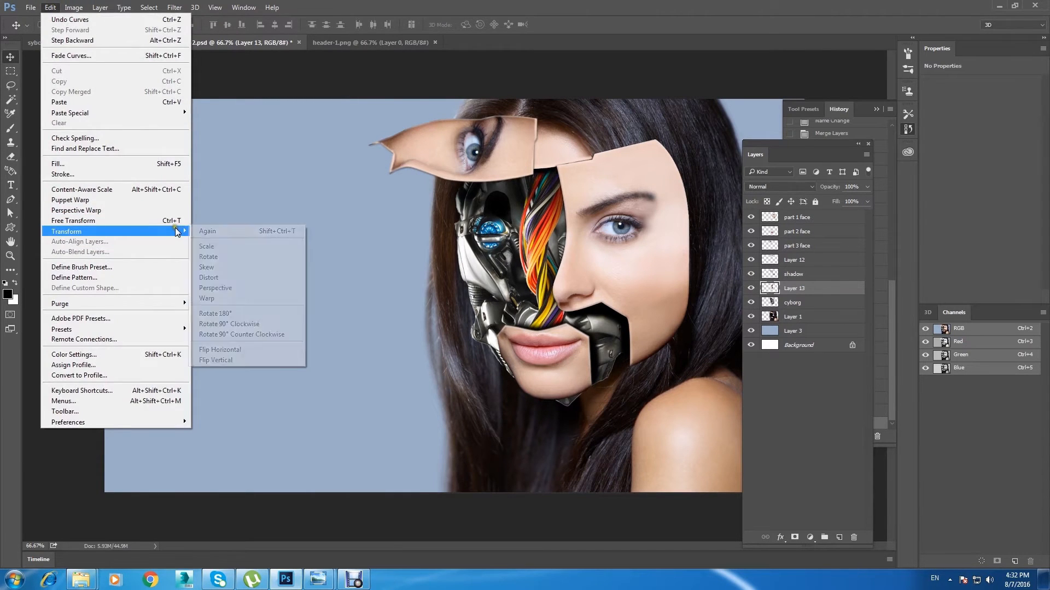
pyautogui.click(238, 298)
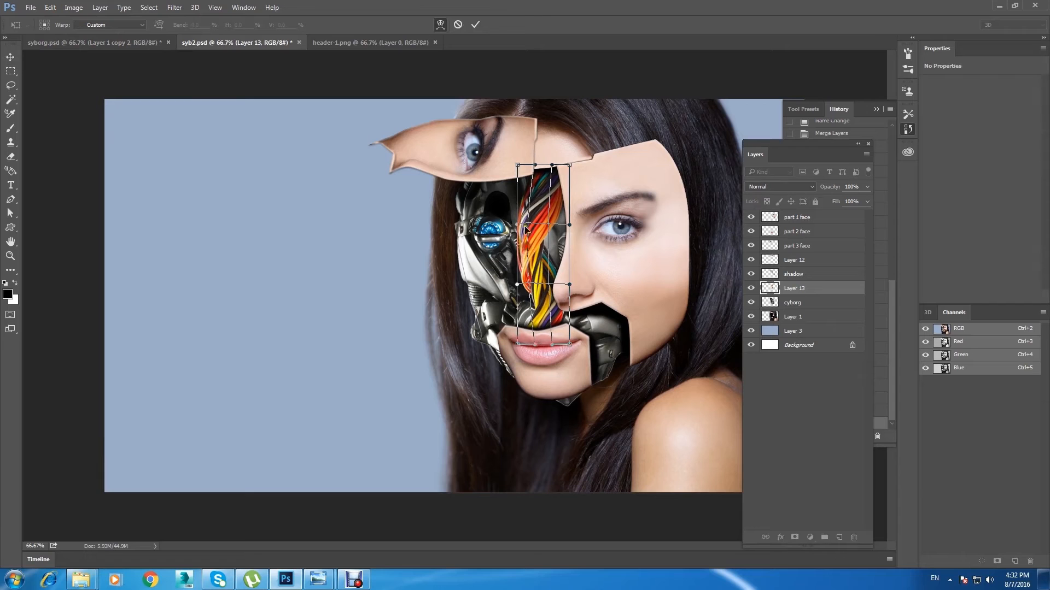
pyautogui.moveTo(527, 246); pyautogui.dragTo(542, 211)
pyautogui.moveTo(543, 322); pyautogui.dragTo(554, 309)
pyautogui.click(547, 292)
pyautogui.moveTo(521, 239); pyautogui.dragTo(591, 289)
pyautogui.click(10, 56)
pyautogui.click(481, 217)
# Step: Fit a copy of the wires into the jaw opening beside the mouth panel, scaled to 58.52% and rotated 54.86°
pyautogui.hotkey('ctrl', 't')
pyautogui.moveTo(634, 227); pyautogui.dragTo(624, 275)
pyautogui.moveTo(618, 290); pyautogui.dragTo(687, 332)
pyautogui.moveTo(610, 348); pyautogui.dragTo(618, 351)
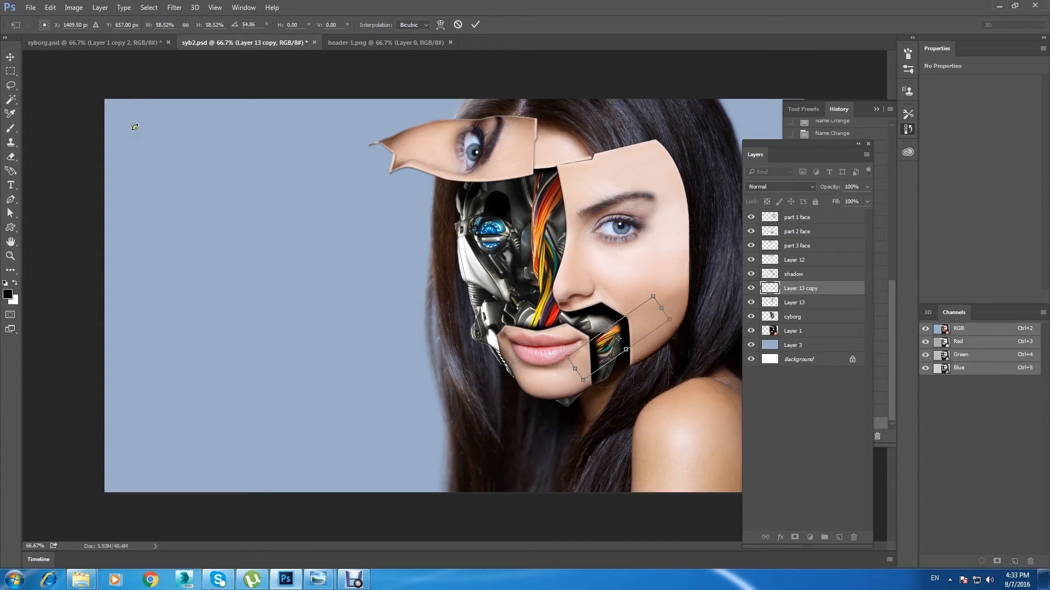
pyautogui.click(10, 57)
pyautogui.click(473, 215)
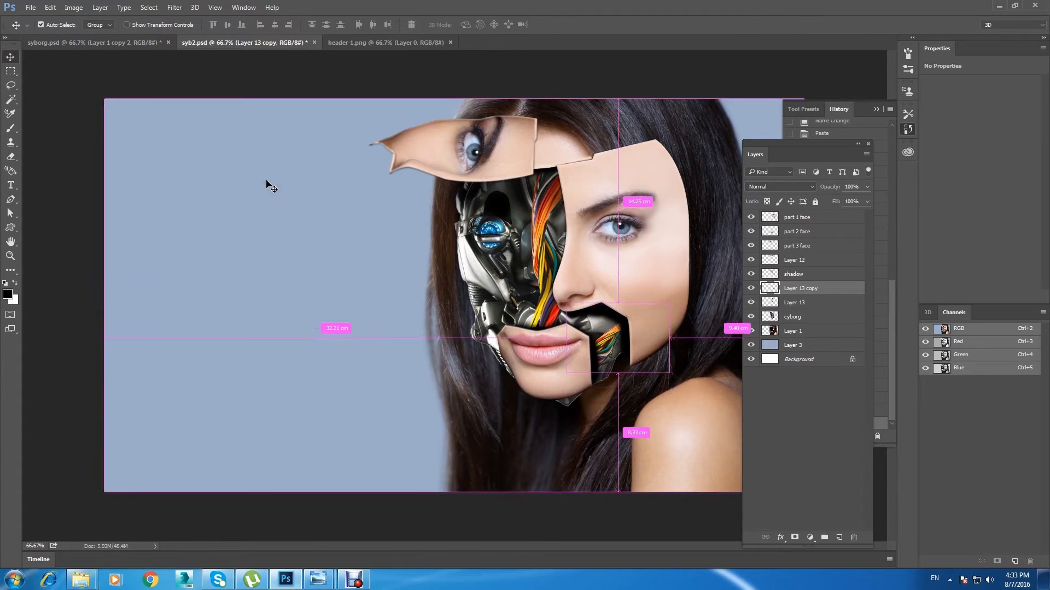
# Step: Select the cyborg layer from the canvas and close the header-1.png wires document
pyautogui.hotkey('ctrl', '-')
pyautogui.hotkey('ctrl', '-')
pyautogui.hotkey('ctrl', '+')
pyautogui.hotkey('ctrl', '+')
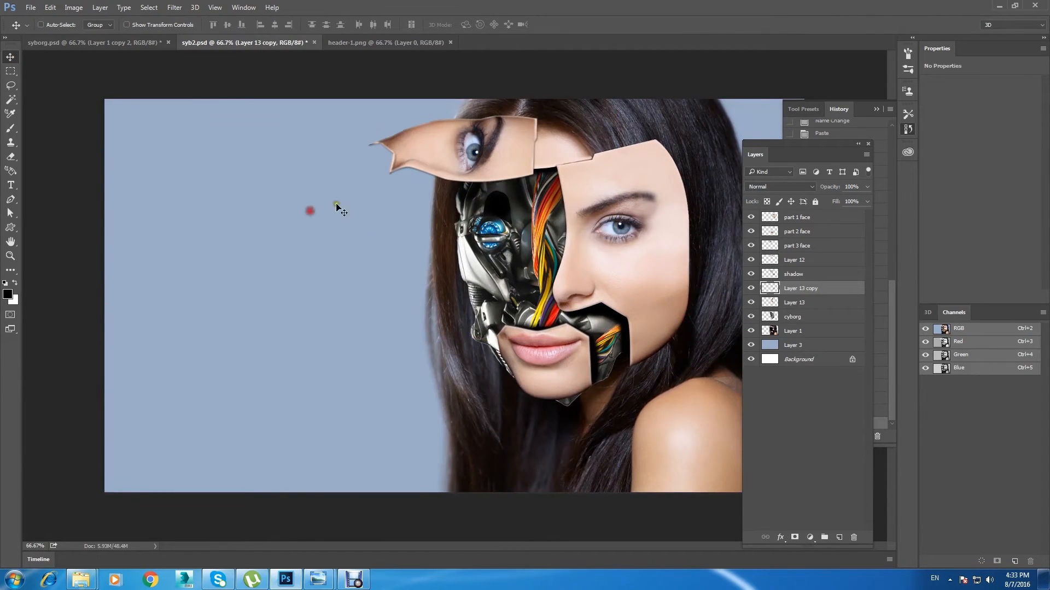
pyautogui.keyDown('ctrl'); pyautogui.click(549, 240); pyautogui.keyUp('ctrl')
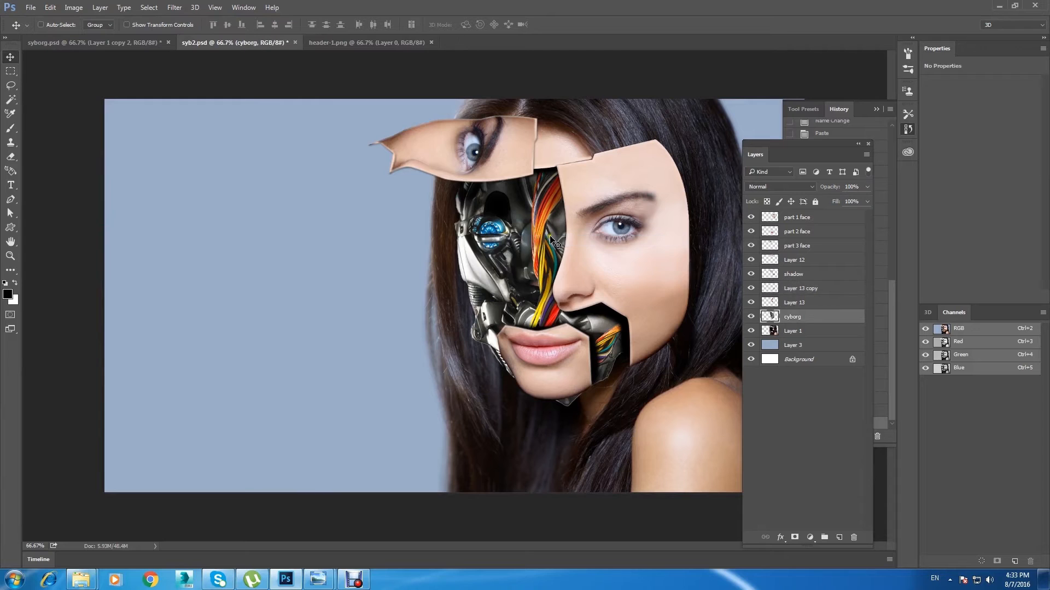
pyautogui.hotkey('ctrl', '-')
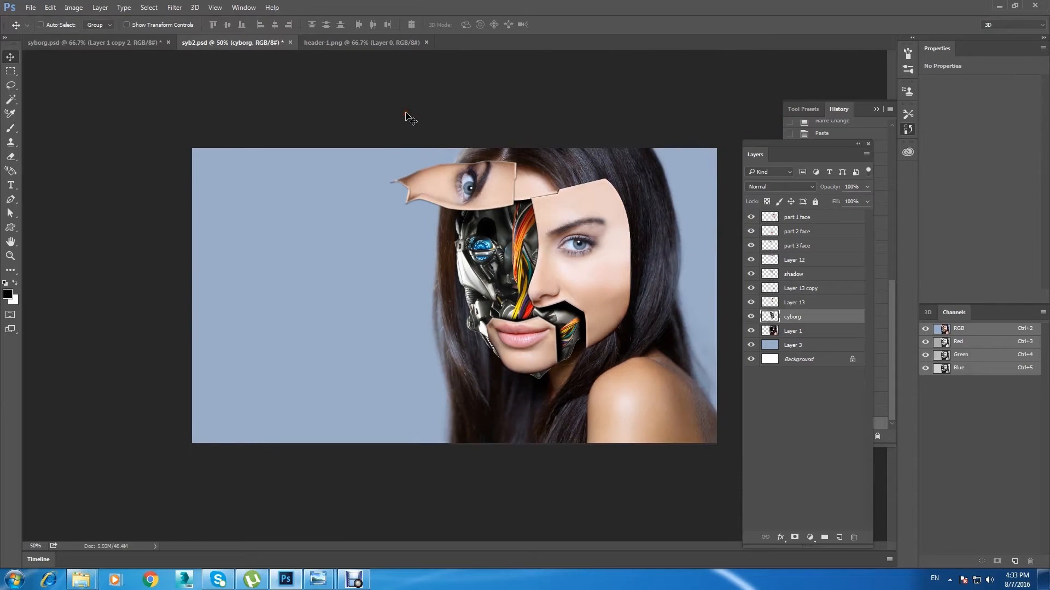
pyautogui.click(323, 44)
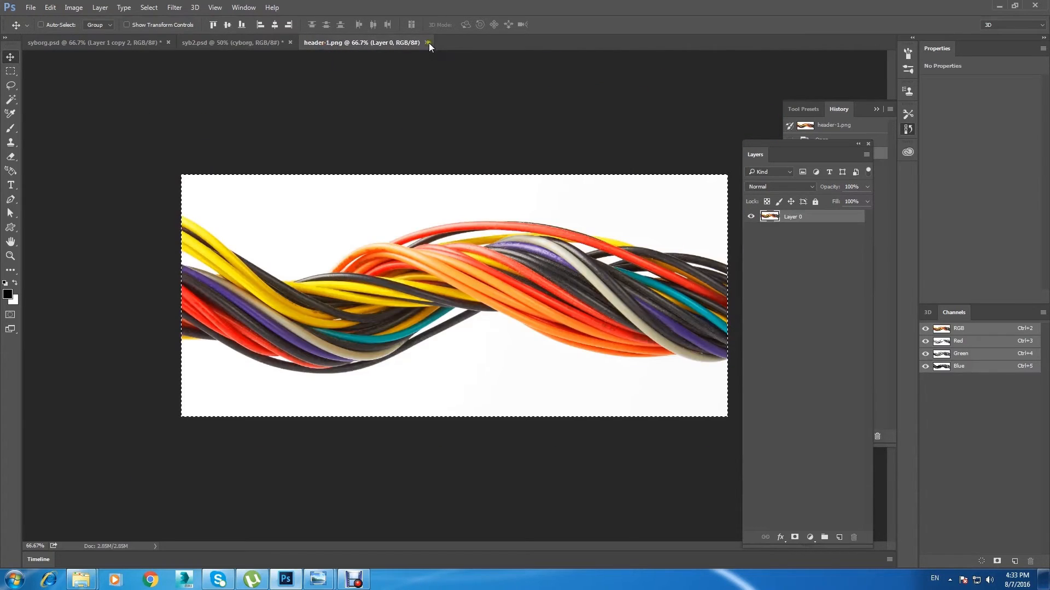
pyautogui.click(427, 43)
# Step: Open the robotshop-m100rak-v2 modular robotic arm image and close its document
pyautogui.click(33, 8)
pyautogui.click(49, 28)
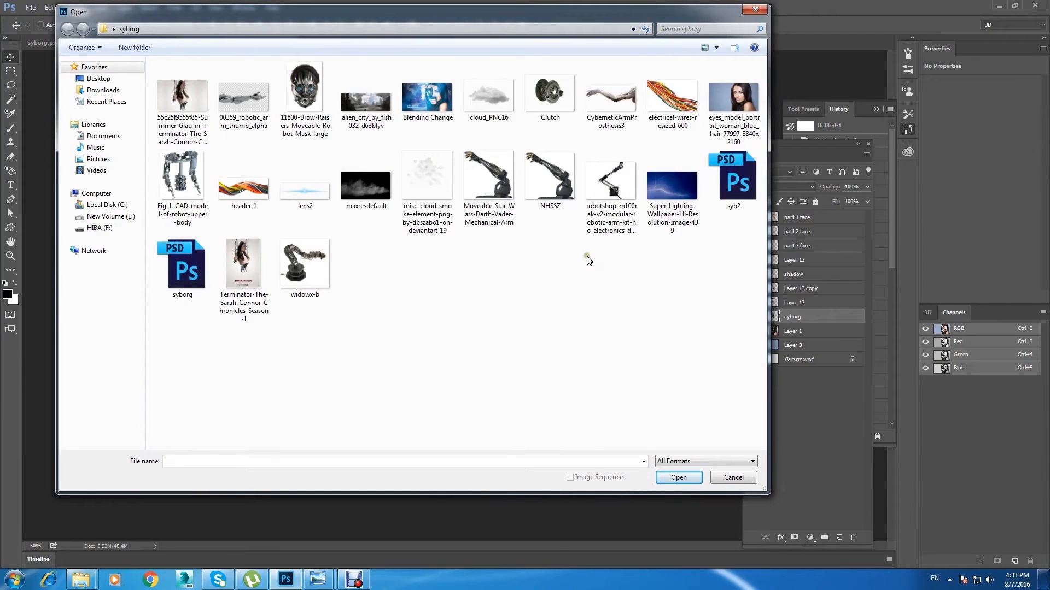
pyautogui.click(611, 181)
pyautogui.click(678, 477)
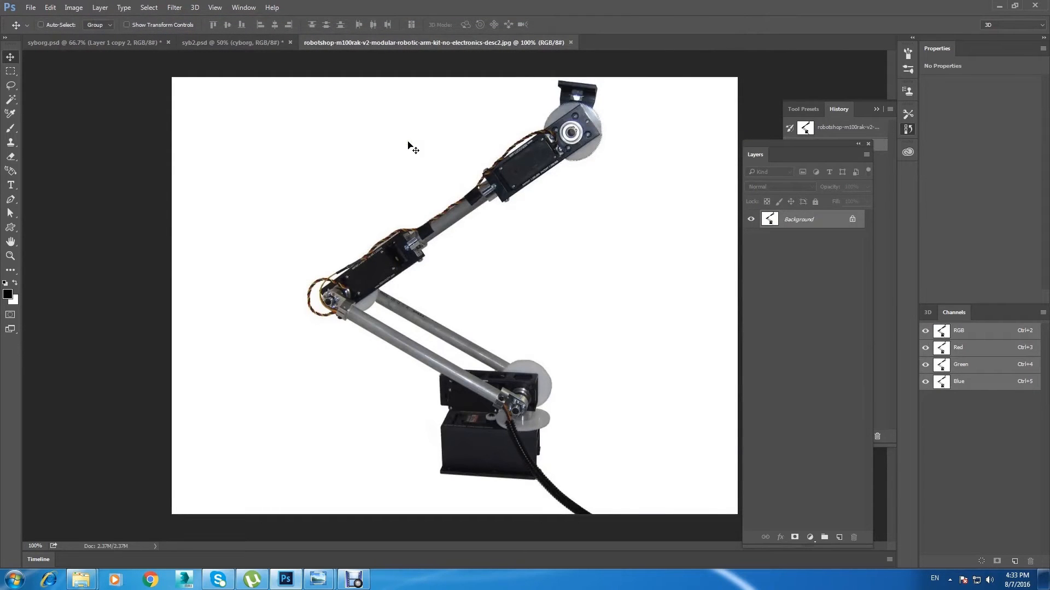
pyautogui.click(571, 42)
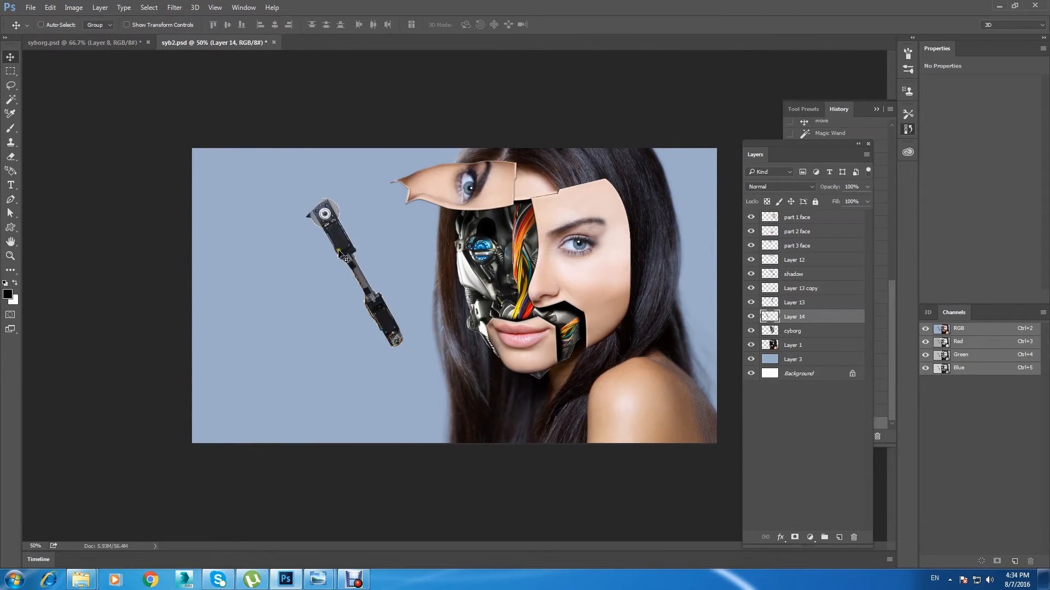
# Step: Position the robotic arm over the mask beneath the eye panel, scaling it to 82.12% and rotating it -12.98°
pyautogui.moveTo(344, 249); pyautogui.dragTo(465, 201)
pyautogui.scroll(1, 346, 254)
pyautogui.hotkey('ctrl', 't')
pyautogui.moveTo(495, 277); pyautogui.dragTo(444, 238)
pyautogui.moveTo(547, 126); pyautogui.dragTo(464, 123)
pyautogui.moveTo(428, 210); pyautogui.dragTo(472, 165)
pyautogui.moveTo(596, 242); pyautogui.dragTo(497, 268)
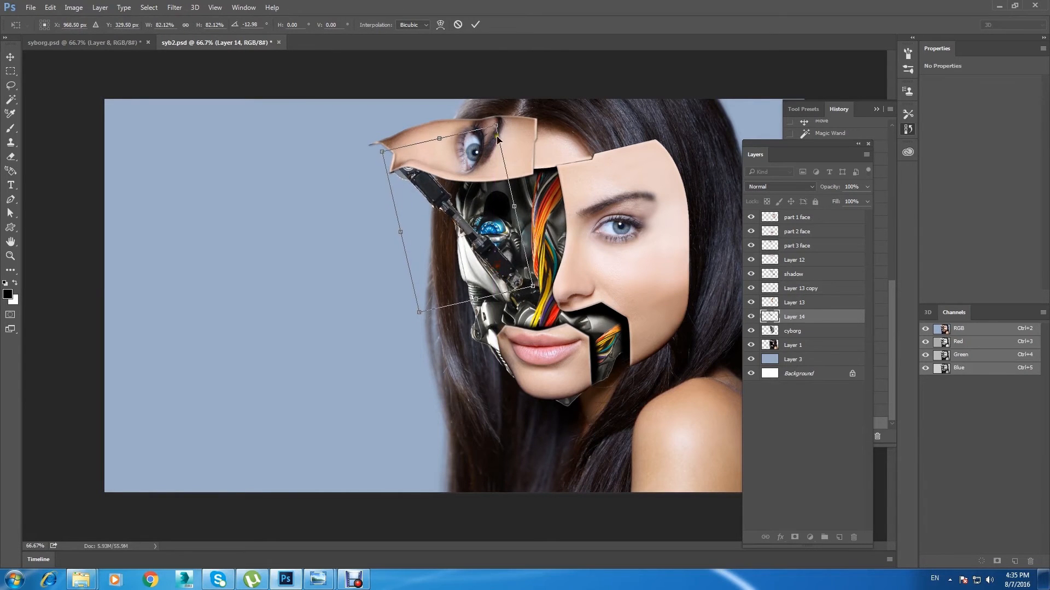
# Step: Enlarge the robotic arm so it reaches from the eye panel's pointed end to the wires above the mouth, and apply the transform
pyautogui.moveTo(492, 125); pyautogui.dragTo(496, 118)
pyautogui.moveTo(486, 242); pyautogui.dragTo(504, 261)
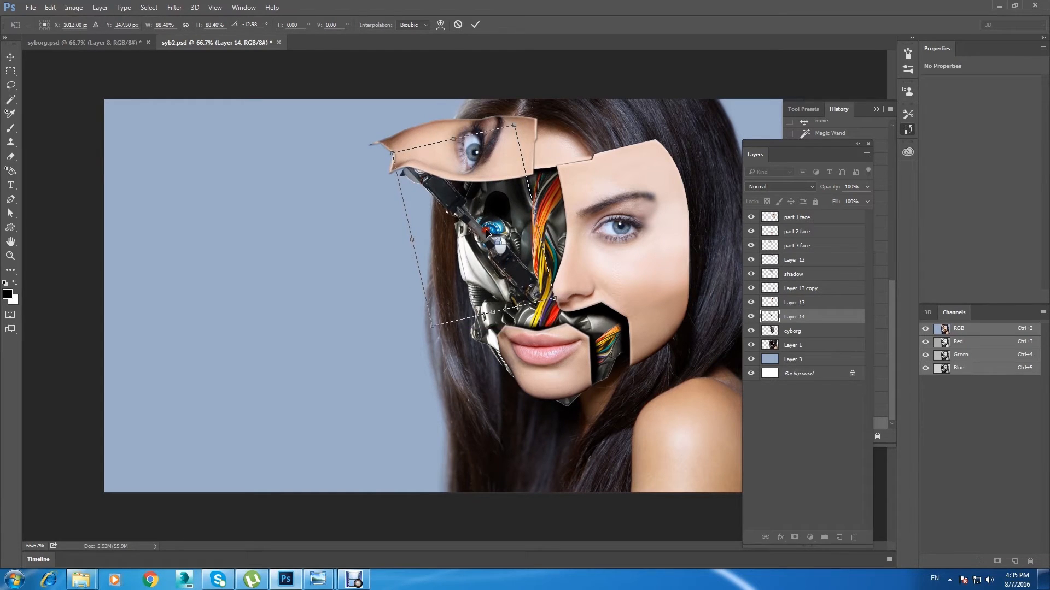
pyautogui.moveTo(393, 163); pyautogui.dragTo(373, 147)
pyautogui.moveTo(484, 275); pyautogui.dragTo(485, 274)
pyautogui.click(10, 57)
pyautogui.press('Return')
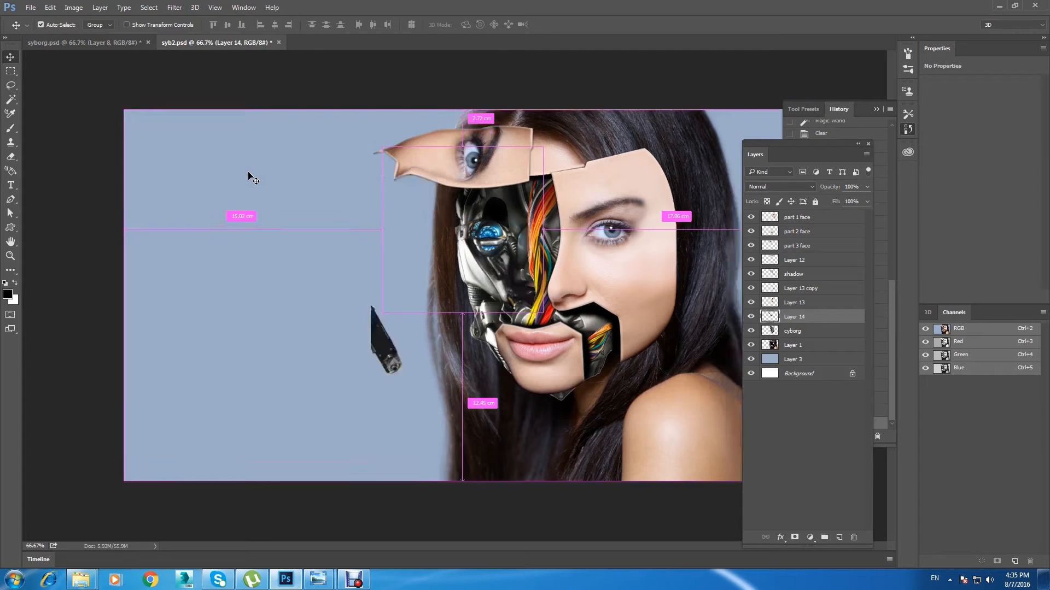
# Step: Erase the leftover piece of the robotic arm sticking out beside the eye panel's pointed end, using a larger eraser
pyautogui.hotkey('ctrl', '-')
pyautogui.hotkey('ctrl', '+')
pyautogui.hotkey('ctrl', '+')
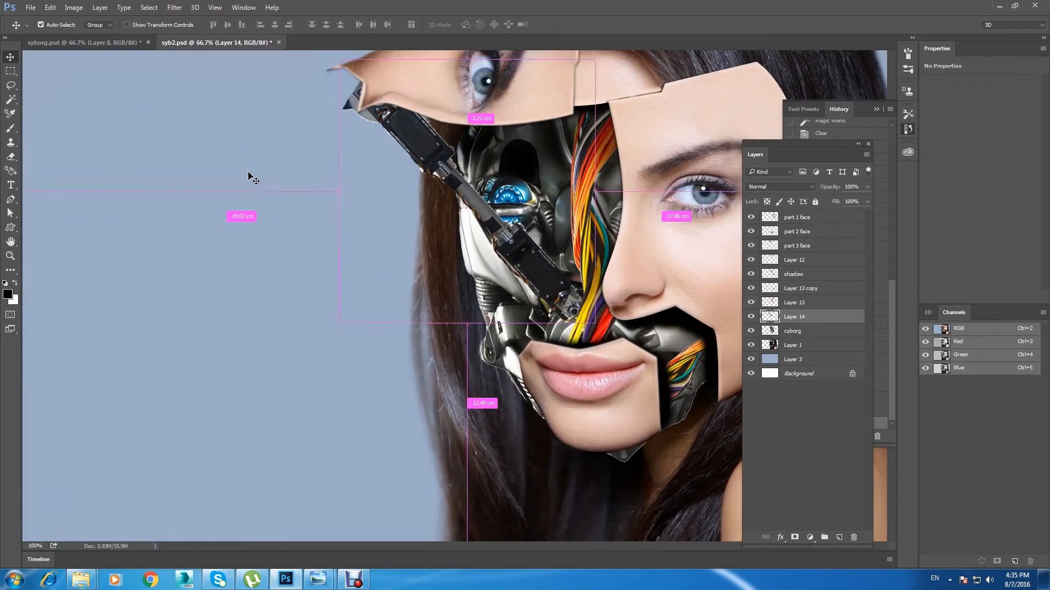
pyautogui.moveTo(363, 152); pyautogui.dragTo(325, 247)
pyautogui.press('e')
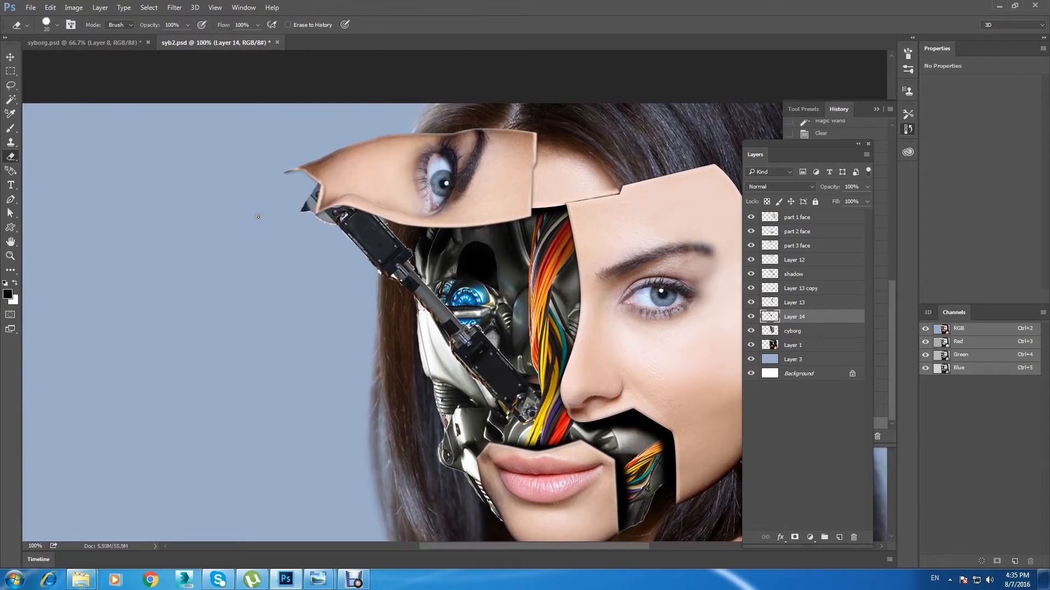
pyautogui.press(']')
pyautogui.moveTo(304, 204)
pyautogui.mouseDown()
pyautogui.moveTo(322, 177)
pyautogui.moveTo(285, 242)
pyautogui.mouseUp()
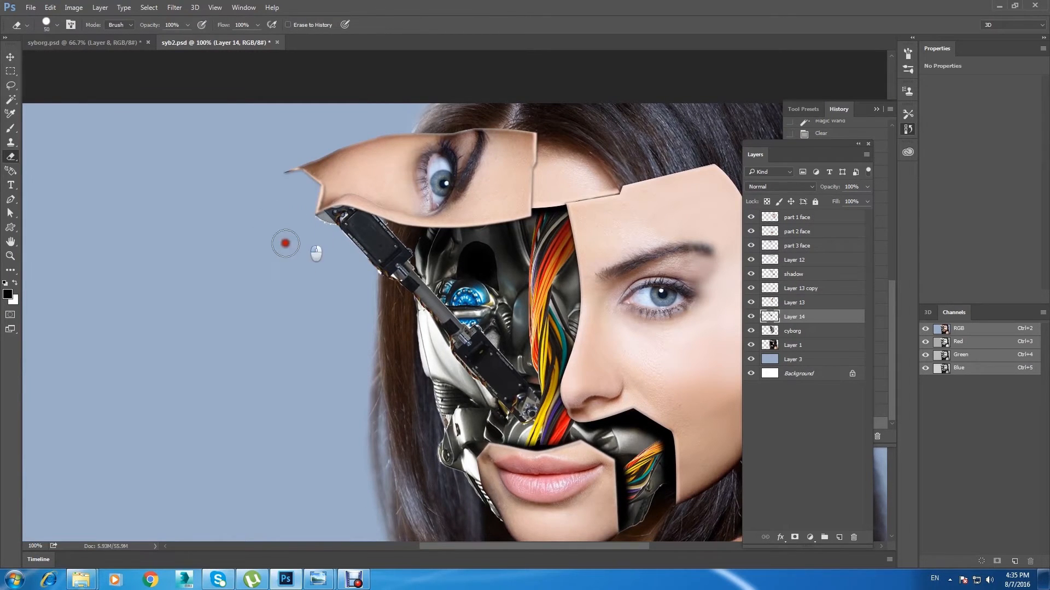
# Step: Select the robotic arm layer (Layer 14), load its outline as a selection and open Refine Edge
pyautogui.click(11, 57)
pyautogui.rightClick(357, 232)
pyautogui.click(385, 244)
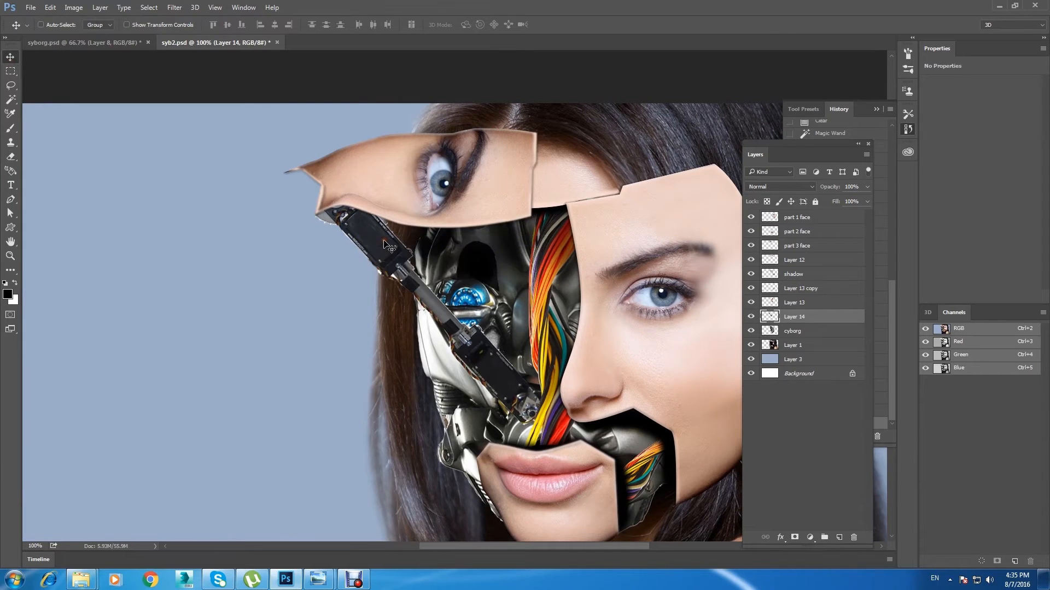
pyautogui.hotkey('ctrl', '+')
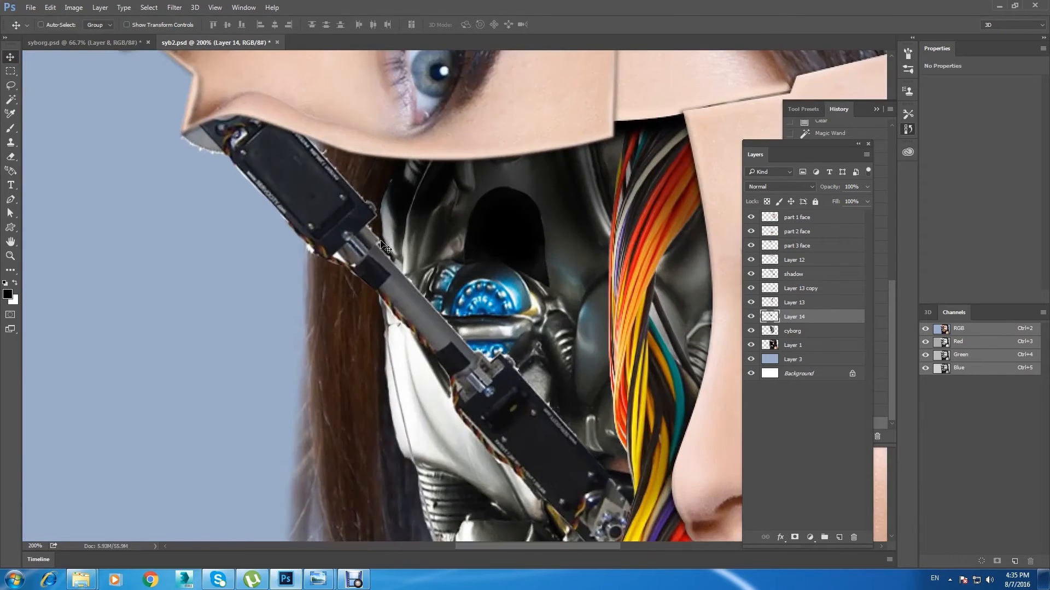
pyautogui.scroll(1, 383, 243)
pyautogui.click(751, 317)
pyautogui.click(751, 317)
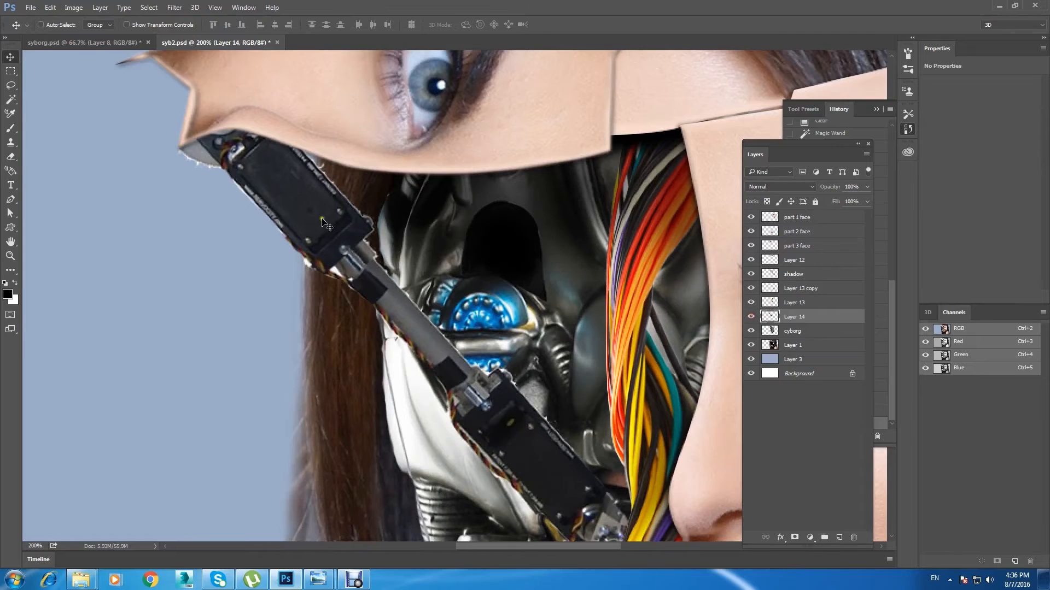
pyautogui.keyDown('ctrl'); pyautogui.click(770, 318); pyautogui.keyUp('ctrl')
pyautogui.click(149, 7)
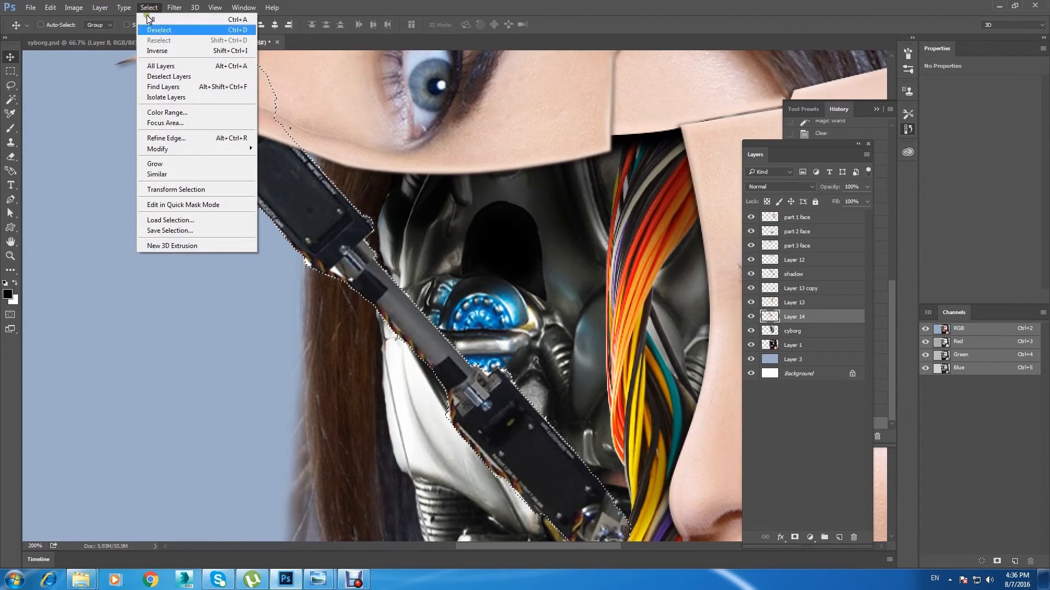
pyautogui.click(186, 138)
# Step: Refine the arm selection in Overlay view with Smooth 0, Feather 0 px, Contrast 14% and Shift Edge -12%
pyautogui.moveTo(262, 138); pyautogui.dragTo(749, 131)
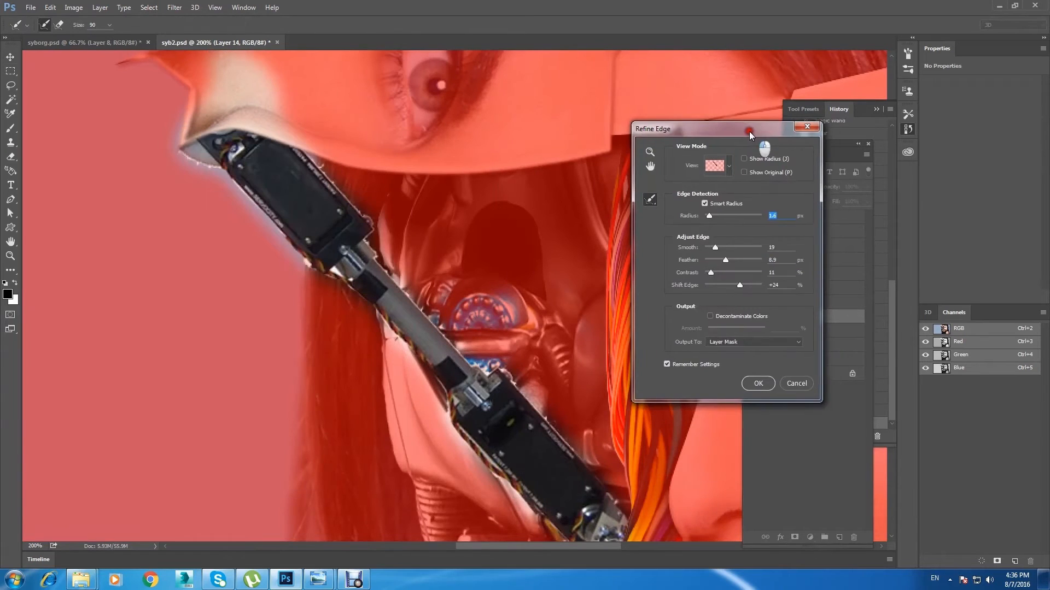
pyautogui.click(723, 166)
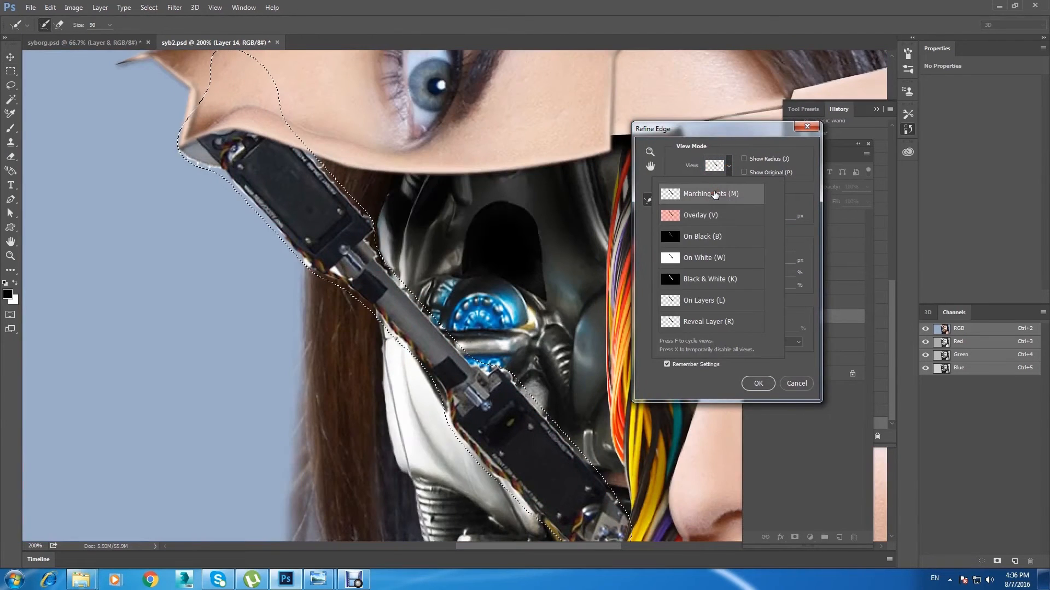
pyautogui.click(730, 167)
pyautogui.click(727, 166)
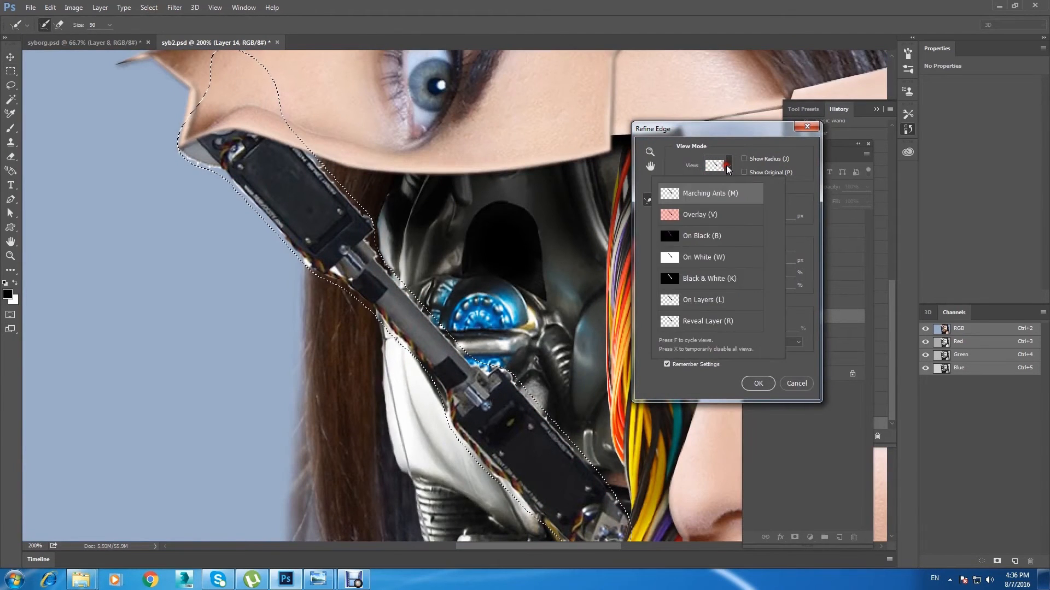
pyautogui.click(709, 215)
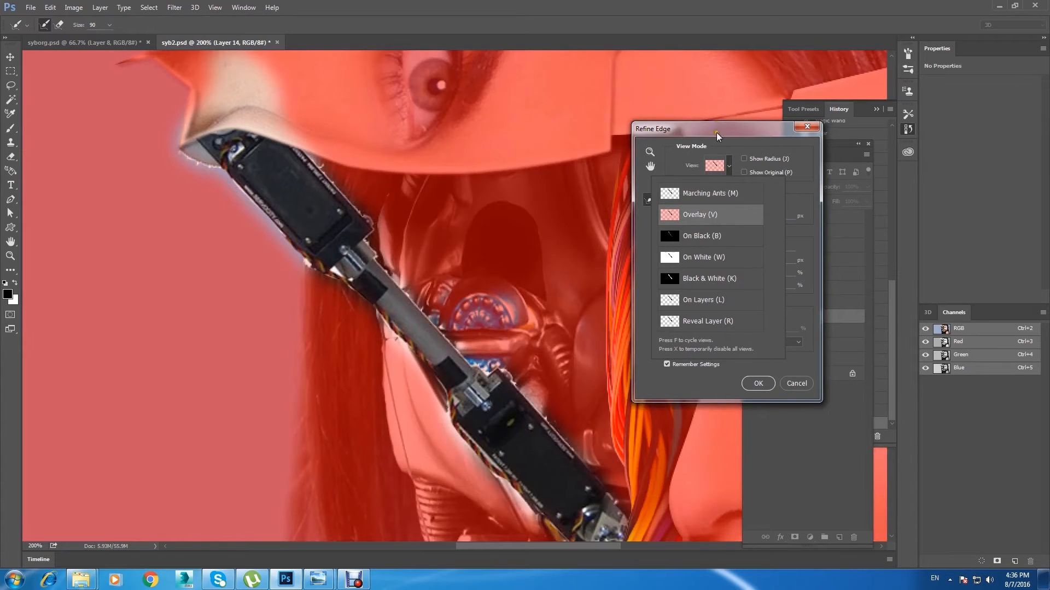
pyautogui.moveTo(716, 132); pyautogui.dragTo(724, 155)
pyautogui.moveTo(744, 307); pyautogui.dragTo(744, 311)
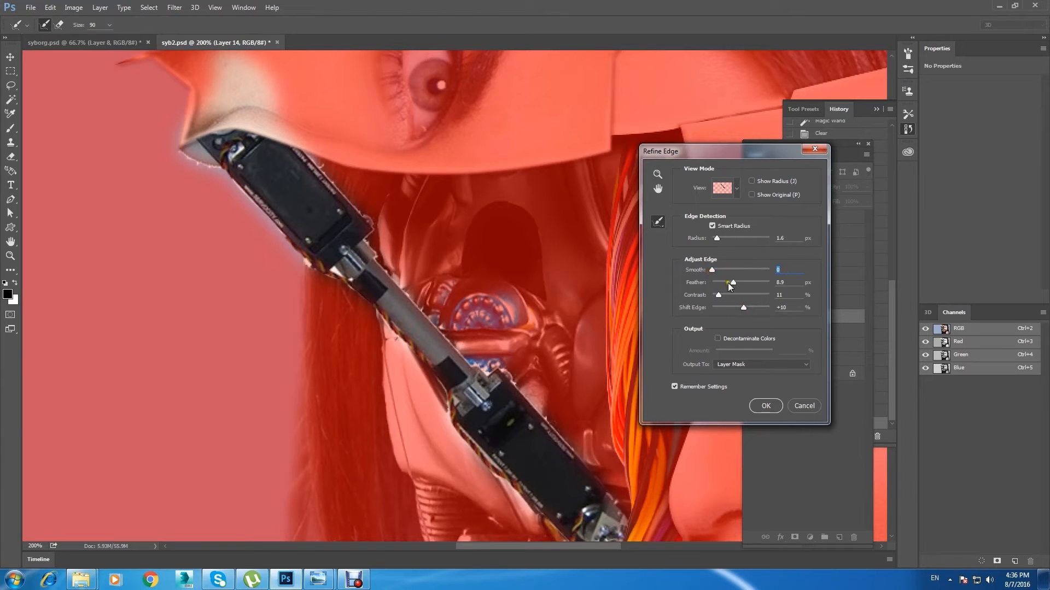
pyautogui.click(703, 285)
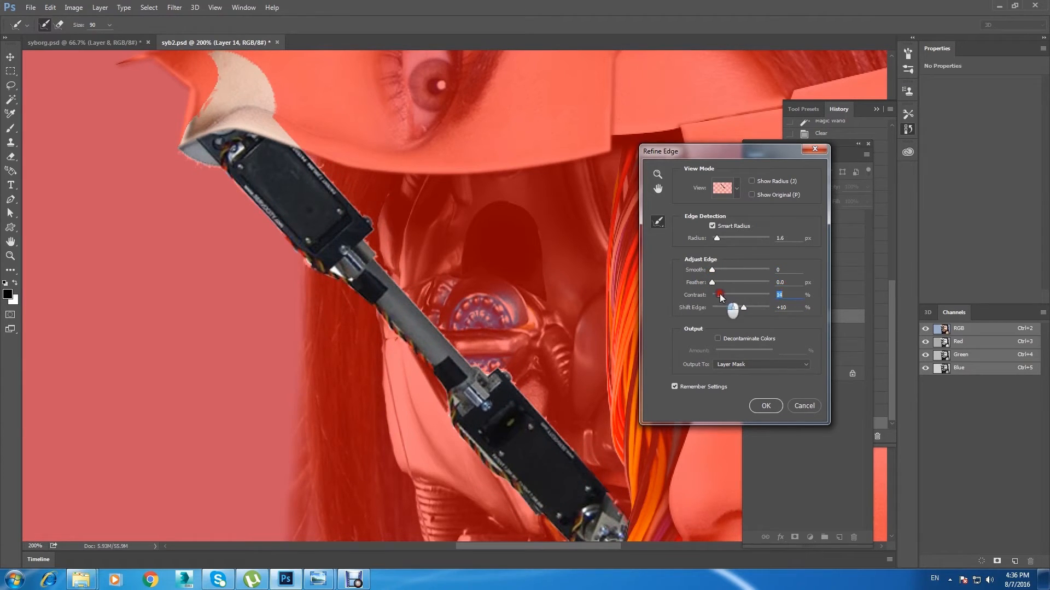
pyautogui.moveTo(723, 295)
pyautogui.mouseDown()
pyautogui.moveTo(749, 310)
pyautogui.moveTo(737, 308)
pyautogui.mouseUp()
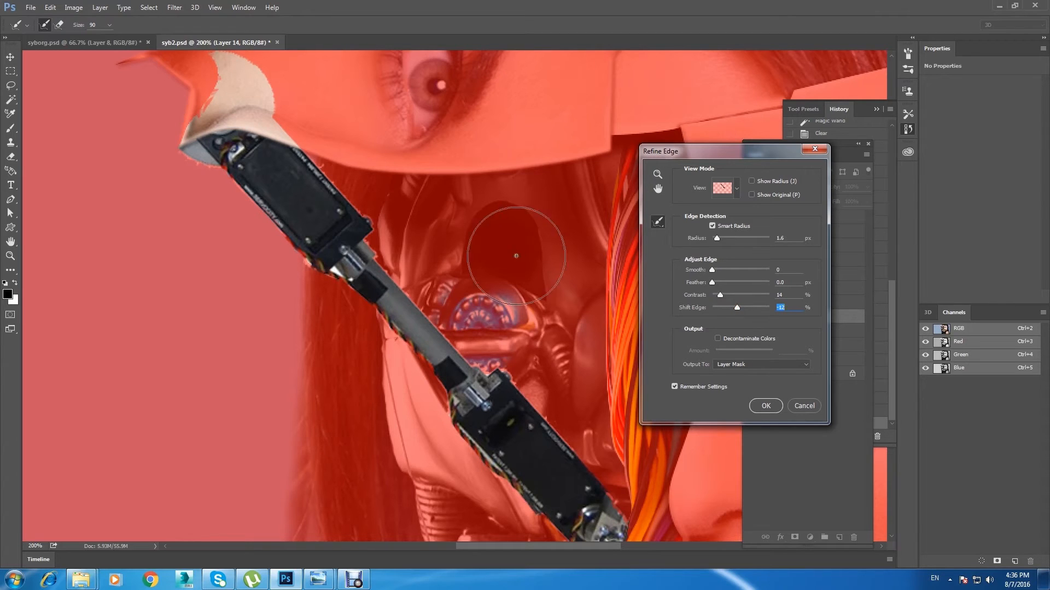
# Step: Preview the refined arm selection as Marching Ants and output it as a layer mask
pyautogui.click(736, 186)
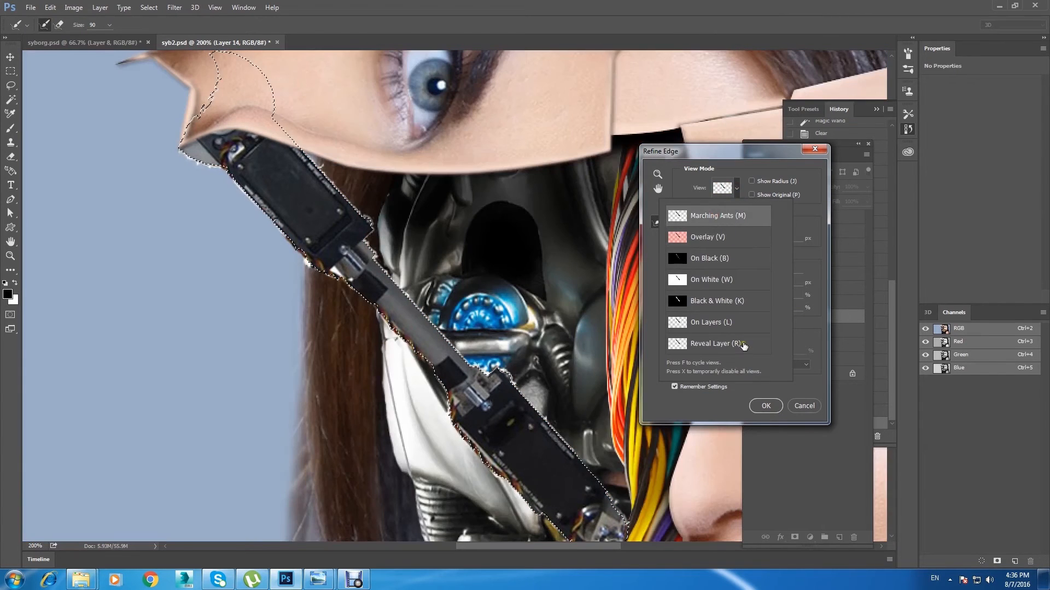
pyautogui.click(728, 411)
pyautogui.click(765, 405)
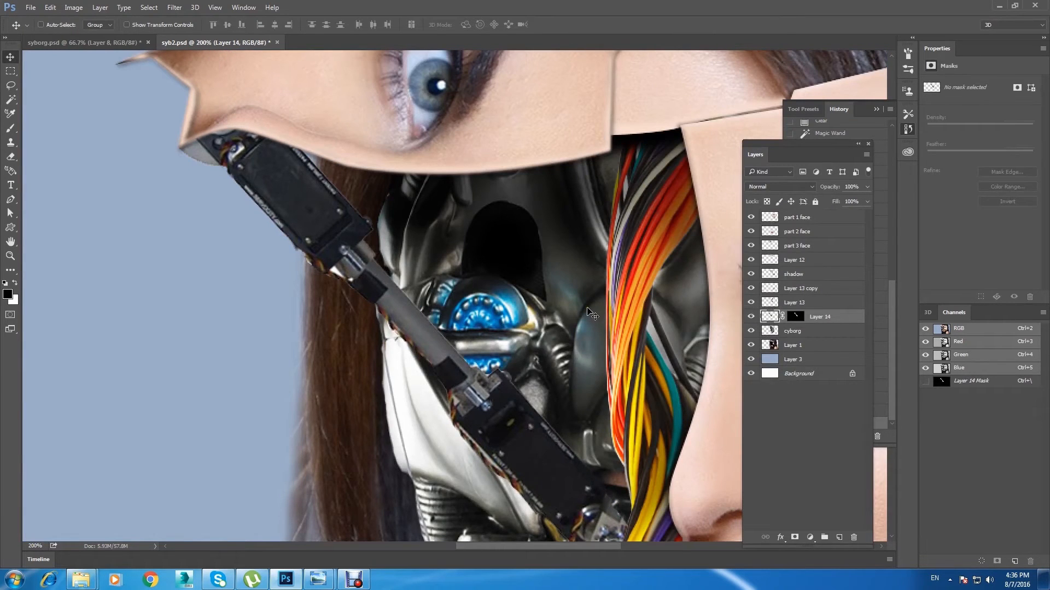
# Step: Convert the masked arm layer to a smart object and rasterize it
pyautogui.hotkey('ctrl', '-')
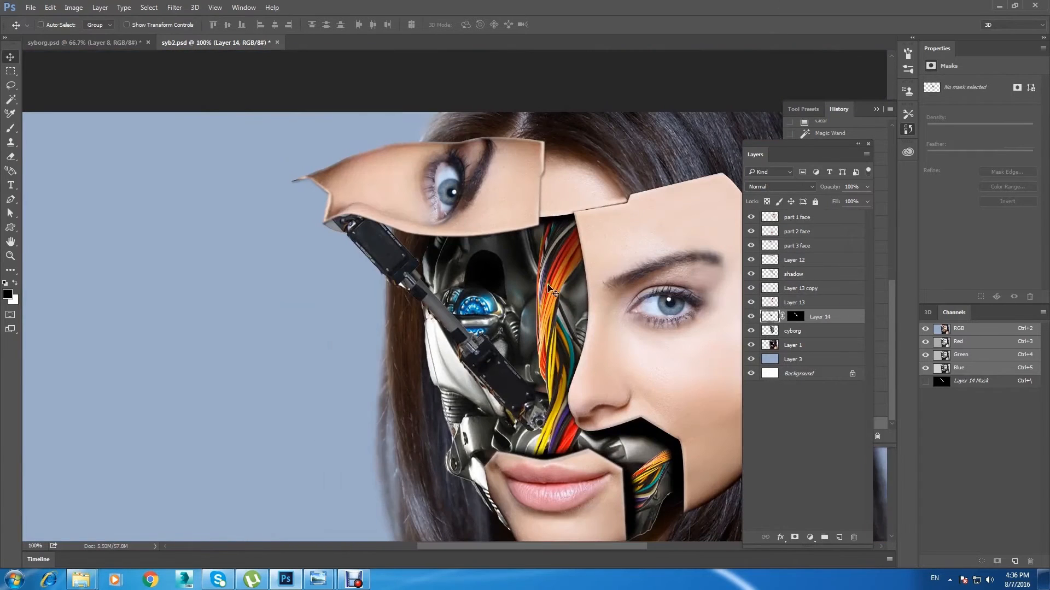
pyautogui.moveTo(473, 301); pyautogui.dragTo(372, 246)
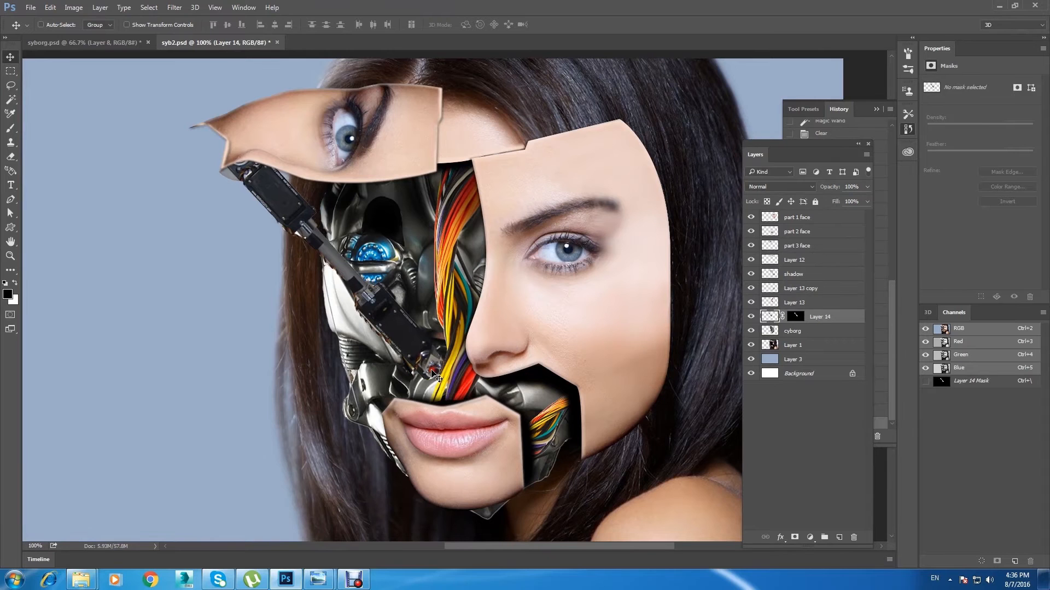
pyautogui.rightClick(832, 318)
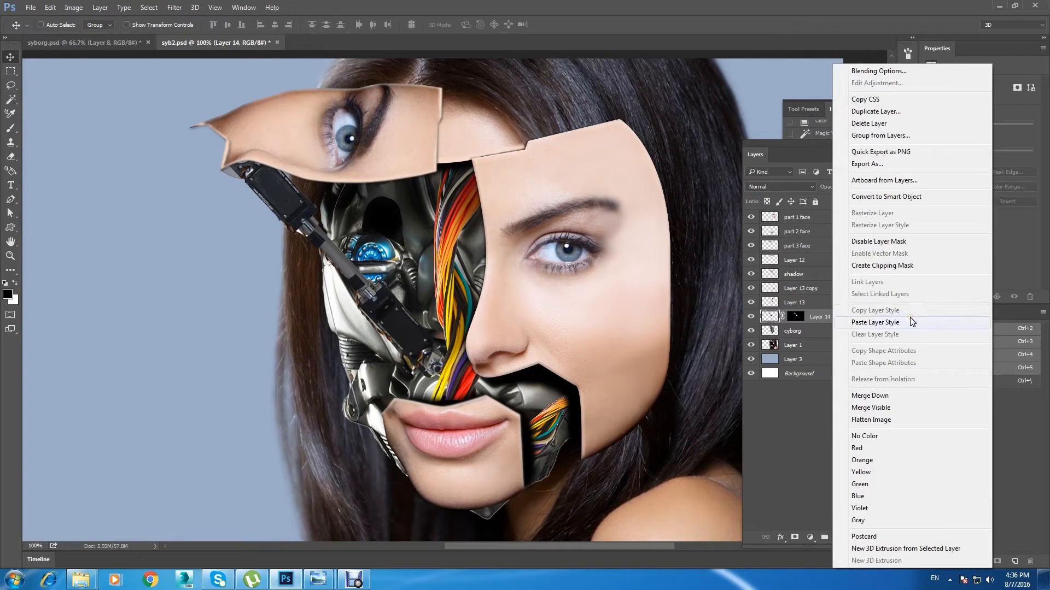
pyautogui.click(927, 197)
pyautogui.rightClick(831, 317)
pyautogui.click(911, 245)
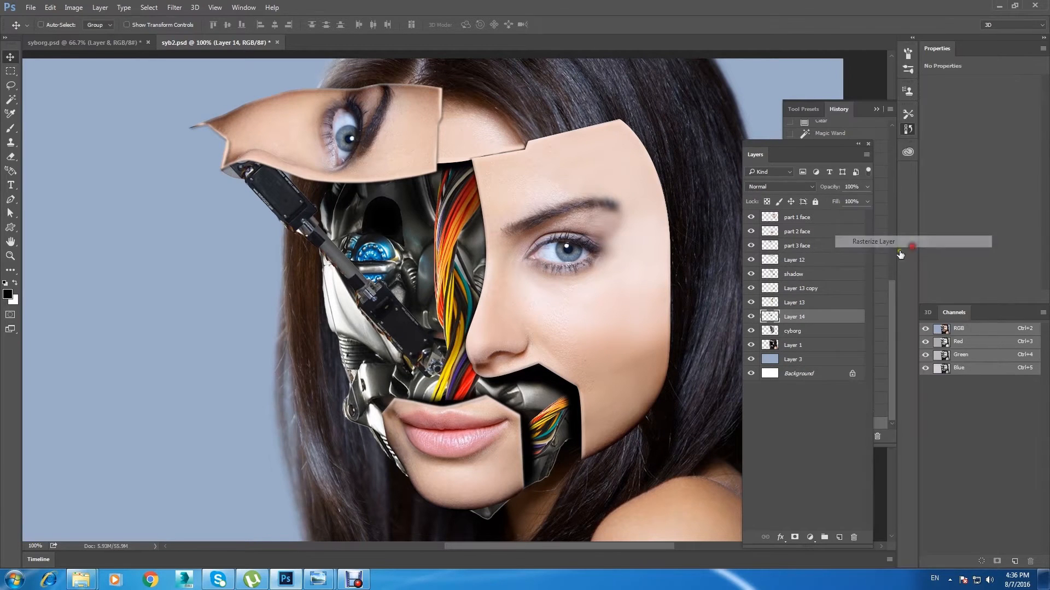
# Step: Duplicate the arm layer, move the copy onto the blue background beside the face and begin rotating it with Free Transform
pyautogui.hotkey('ctrl', 'j')
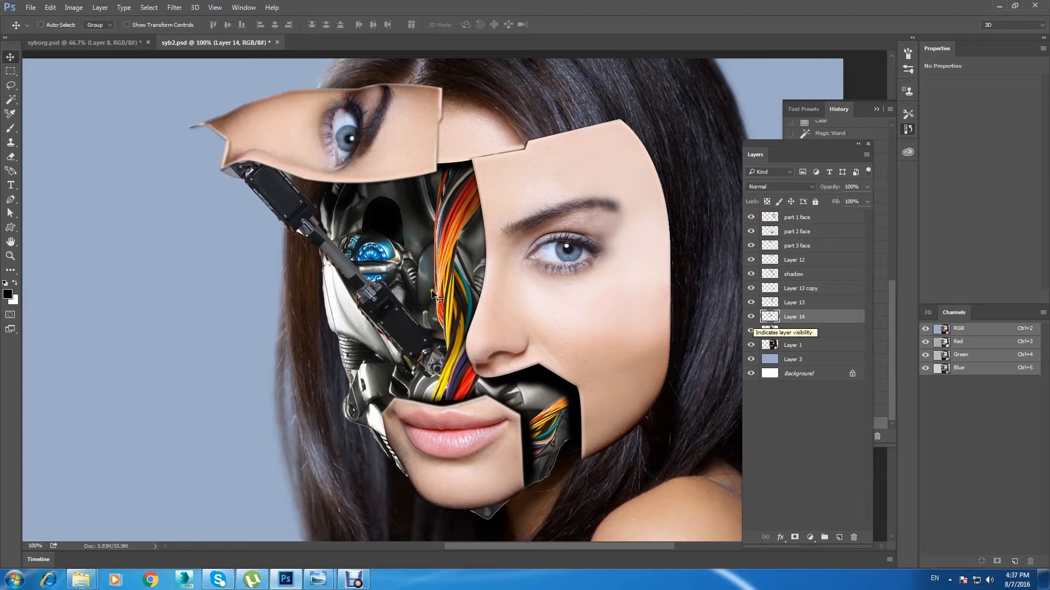
pyautogui.moveTo(312, 232); pyautogui.dragTo(188, 324)
pyautogui.hotkey('ctrl', 't')
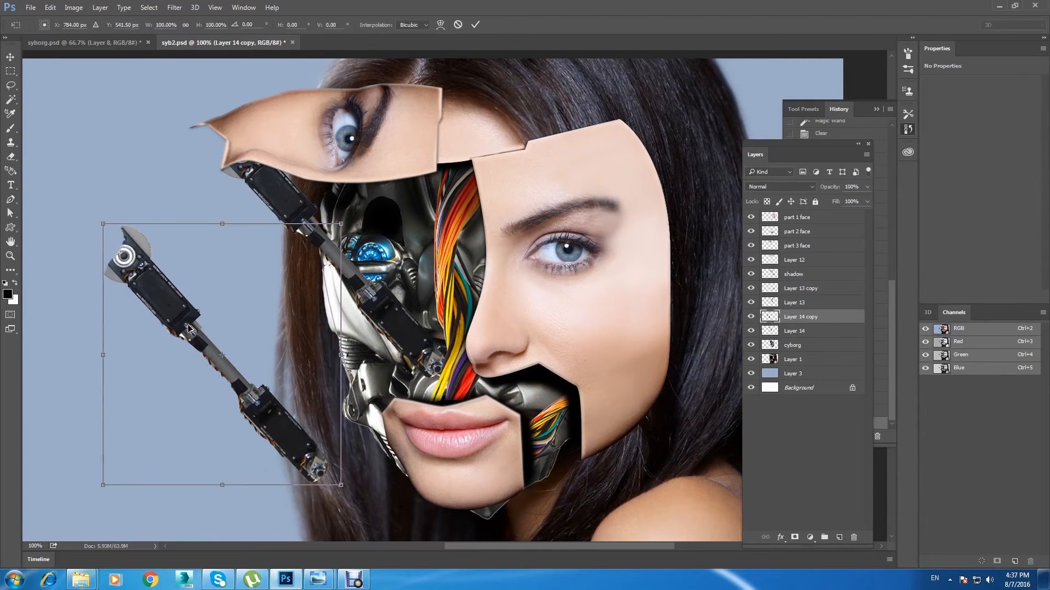
pyautogui.moveTo(360, 197); pyautogui.dragTo(413, 334)
pyautogui.keyDown('alt'); pyautogui.moveTo(226, 180); pyautogui.dragTo(231, 301); pyautogui.keyUp('alt')
pyautogui.hotkey('ctrl', 'z')
pyautogui.keyDown('shift'); pyautogui.moveTo(399, 336); pyautogui.dragTo(320, 437); pyautogui.keyUp('shift')
# Step: Scale the arm copy to 101.51%, turn it roughly a quarter turn, place it behind the large face panel and apply the transform
pyautogui.moveTo(272, 350); pyautogui.dragTo(578, 370)
pyautogui.keyDown('alt'); pyautogui.keyDown('shift'); pyautogui.moveTo(617, 323); pyautogui.dragTo(676, 227); pyautogui.keyUp('shift'); pyautogui.keyUp('alt')
pyautogui.moveTo(556, 375); pyautogui.dragTo(498, 323)
pyautogui.moveTo(353, 478); pyautogui.dragTo(409, 422)
pyautogui.moveTo(462, 393); pyautogui.dragTo(469, 416)
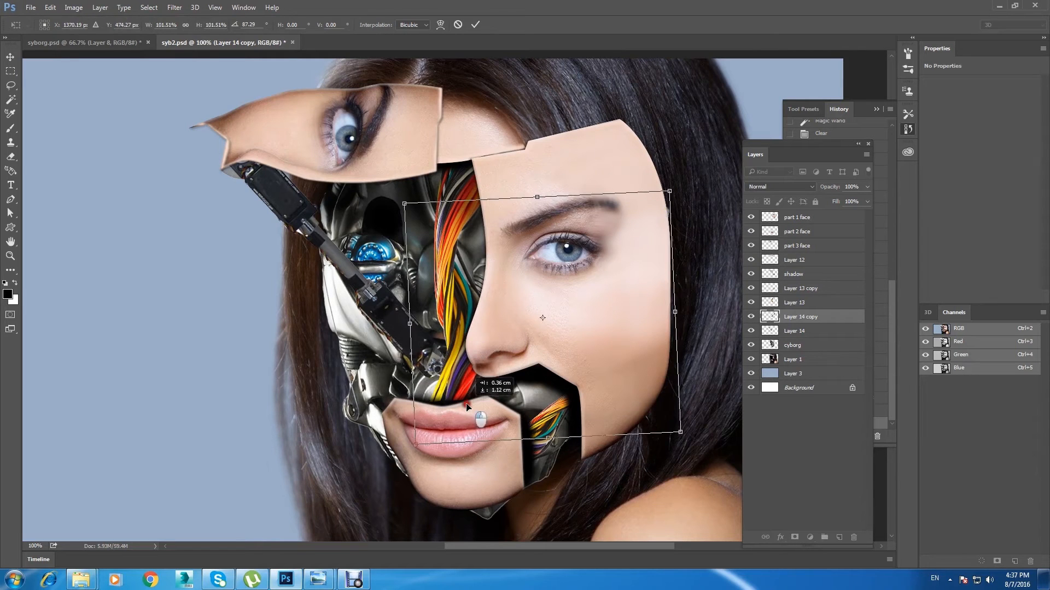
pyautogui.moveTo(693, 196); pyautogui.dragTo(669, 170)
pyautogui.moveTo(536, 332); pyautogui.dragTo(515, 344)
pyautogui.click(10, 56)
# Step: Try to move the original arm layer (Layer 14) lower in the layer order
pyautogui.click(483, 225)
pyautogui.rightClick(272, 200)
pyautogui.click(322, 204)
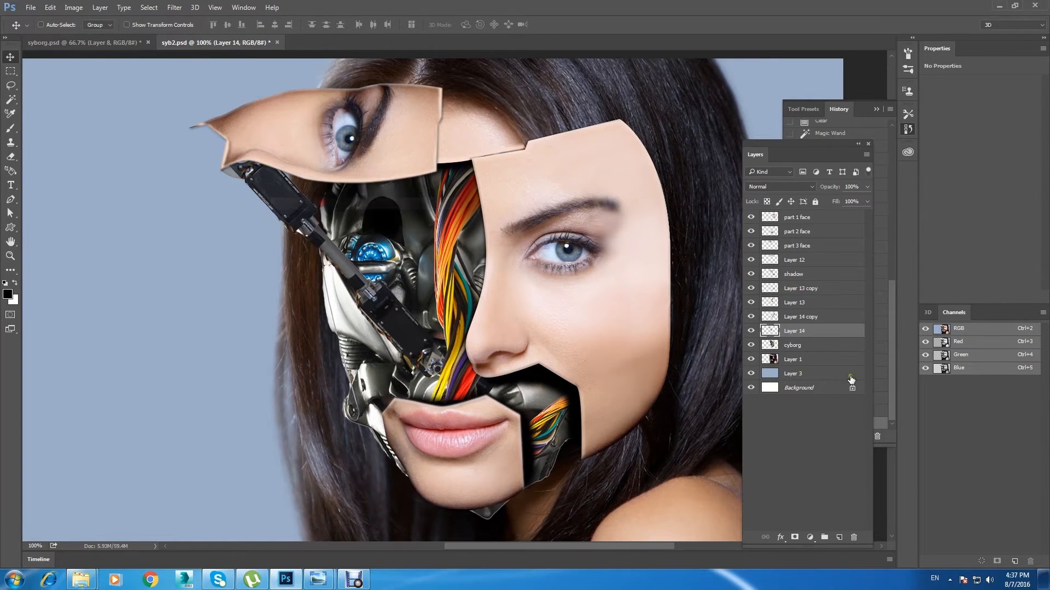
pyautogui.moveTo(818, 337)
pyautogui.mouseDown()
pyautogui.moveTo(834, 355)
pyautogui.moveTo(825, 351)
pyautogui.mouseUp()
pyautogui.hotkey('ctrl', 'z')
# Step: Hide and show the arm copy, shadow, cyborg and original arm layers one by one to check what each contributes
pyautogui.click(751, 317)
pyautogui.click(751, 317)
pyautogui.click(797, 274)
pyautogui.click(750, 274)
pyautogui.click(749, 274)
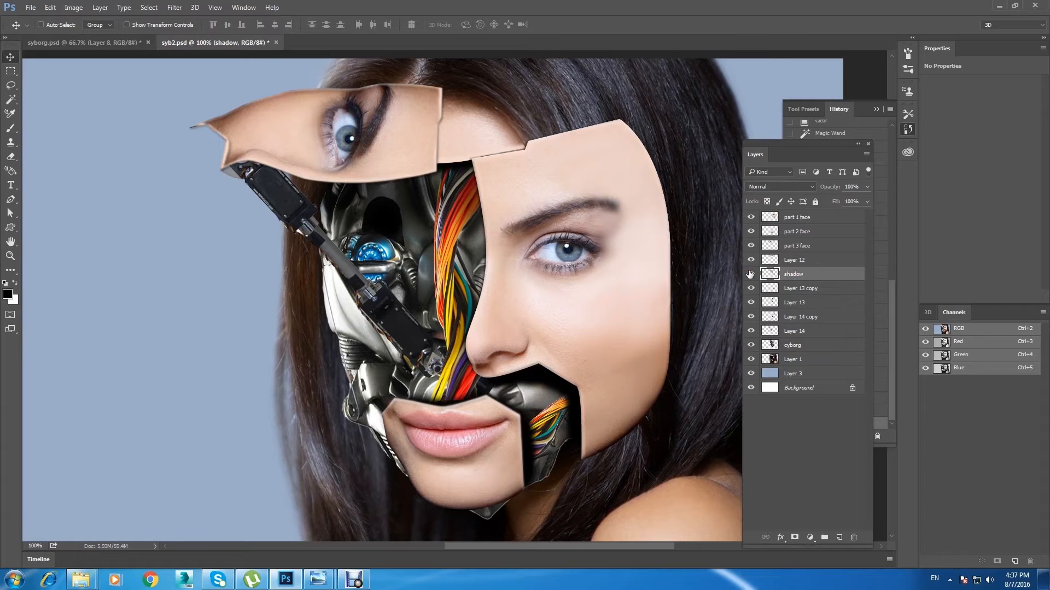
pyautogui.click(749, 274)
pyautogui.click(749, 274)
pyautogui.click(798, 345)
pyautogui.click(750, 345)
pyautogui.click(750, 345)
pyautogui.click(754, 330)
pyautogui.click(750, 331)
# Step: Lock Layer 14's transparent pixels and darken the arm's upper end beneath the eye panel with a soft black brush at 18% opacity
pyautogui.click(794, 331)
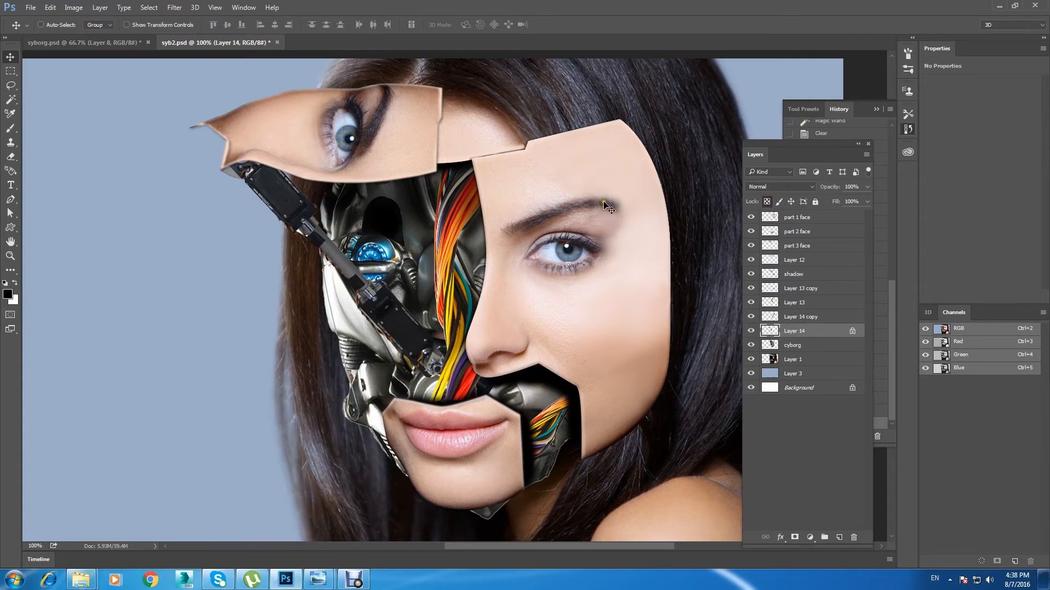
pyautogui.press('b')
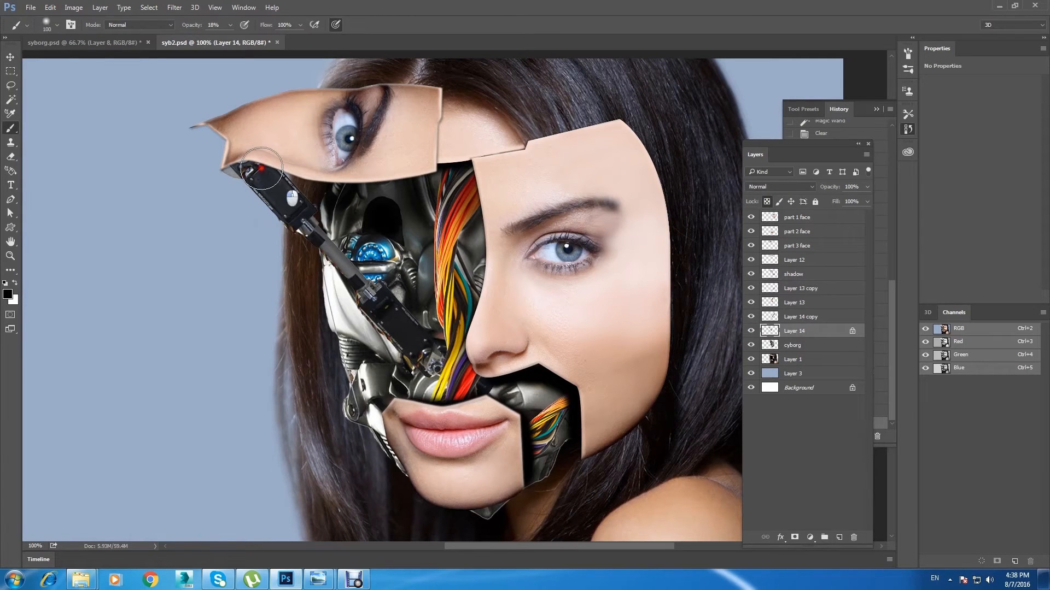
pyautogui.moveTo(277, 172); pyautogui.dragTo(232, 176)
pyautogui.moveTo(252, 187); pyautogui.dragTo(221, 172)
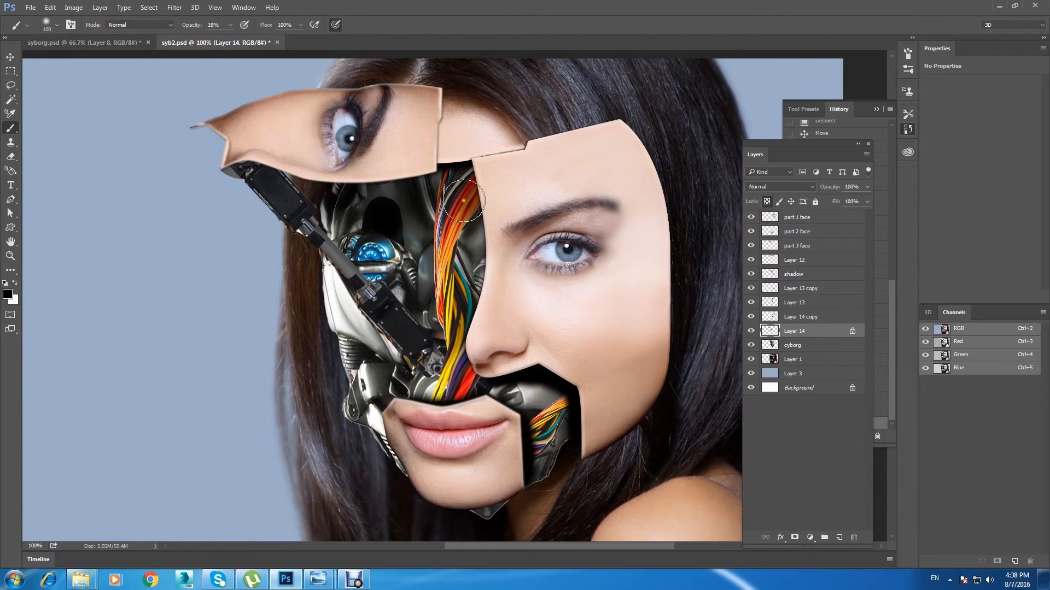
pyautogui.click(12, 57)
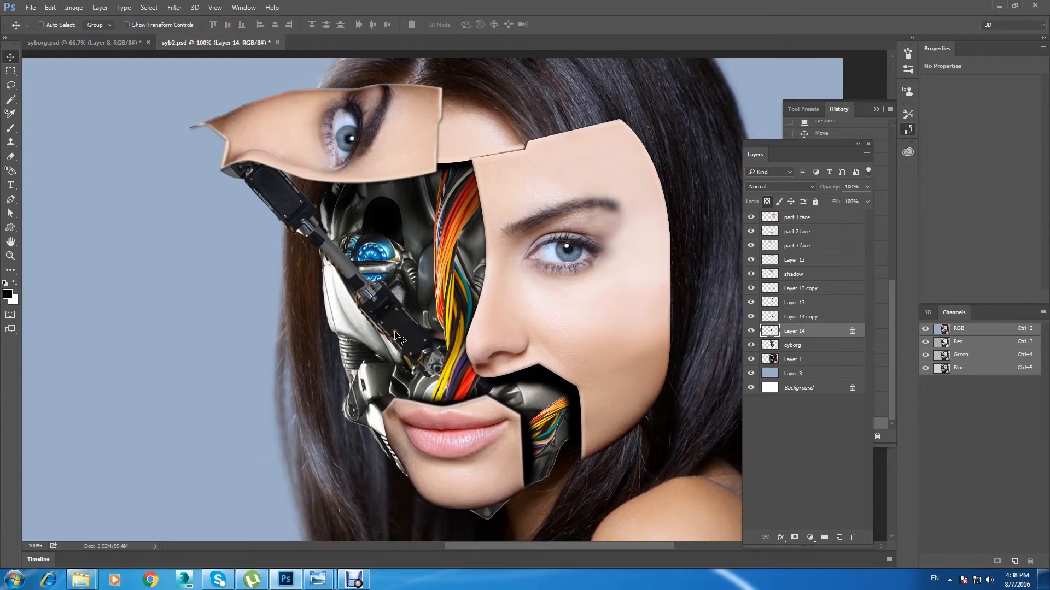
pyautogui.press('b')
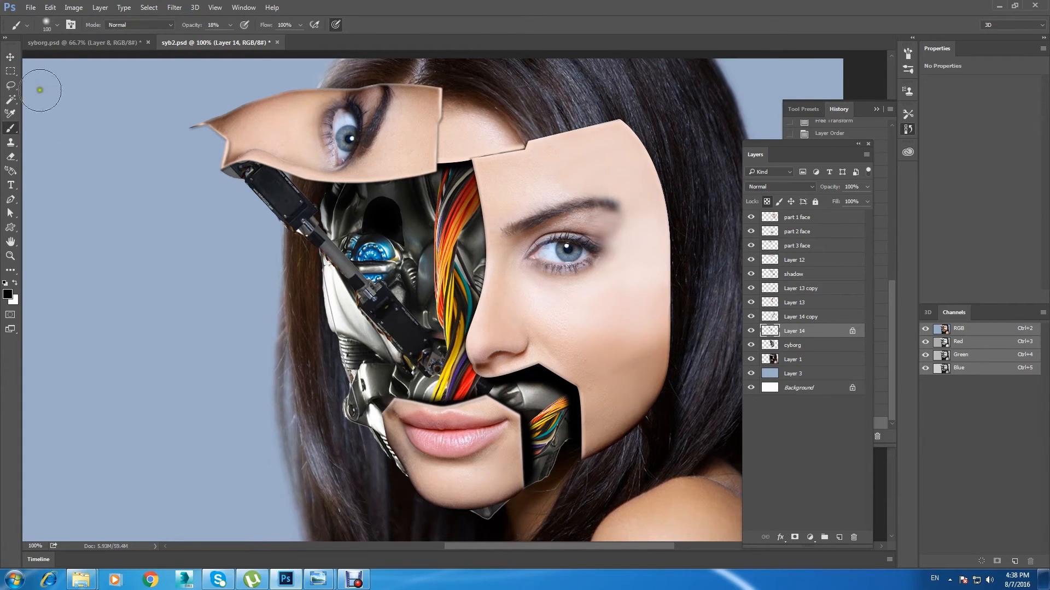
pyautogui.click(16, 58)
# Step: Open the alien_city_by_fish032-d63blyv image and select its whole canvas
pyautogui.hotkey('ctrl', '-')
pyautogui.hotkey('ctrl', '-')
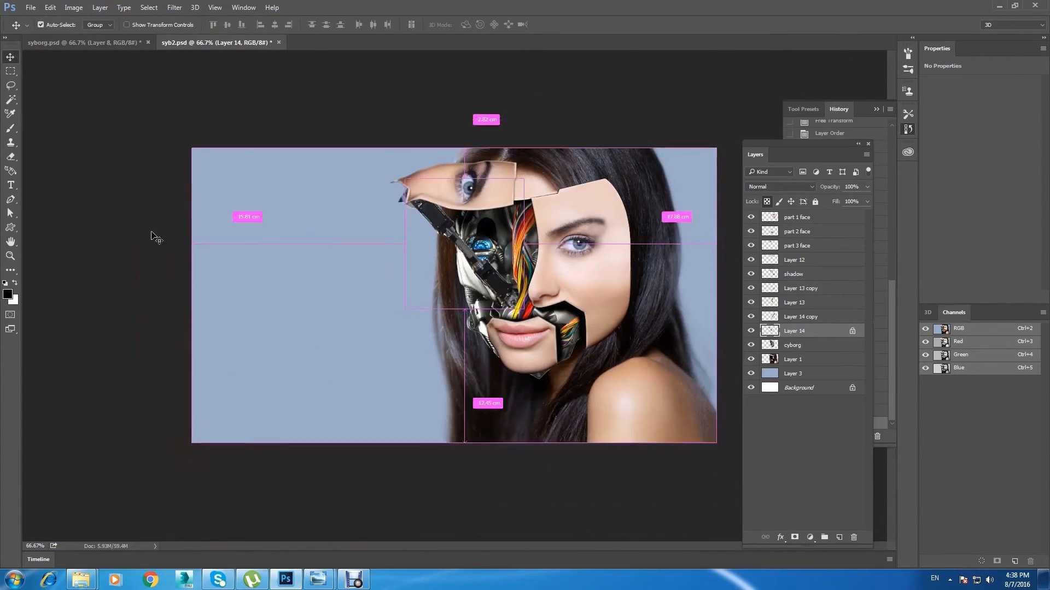
pyautogui.hotkey('ctrl', '+')
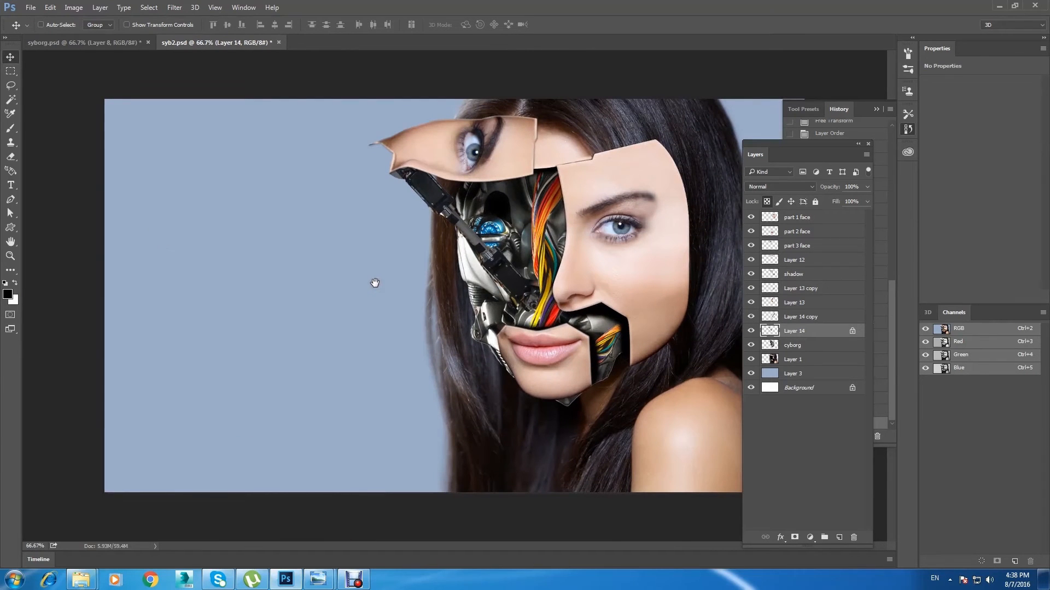
pyautogui.hotkey('ctrl', '-')
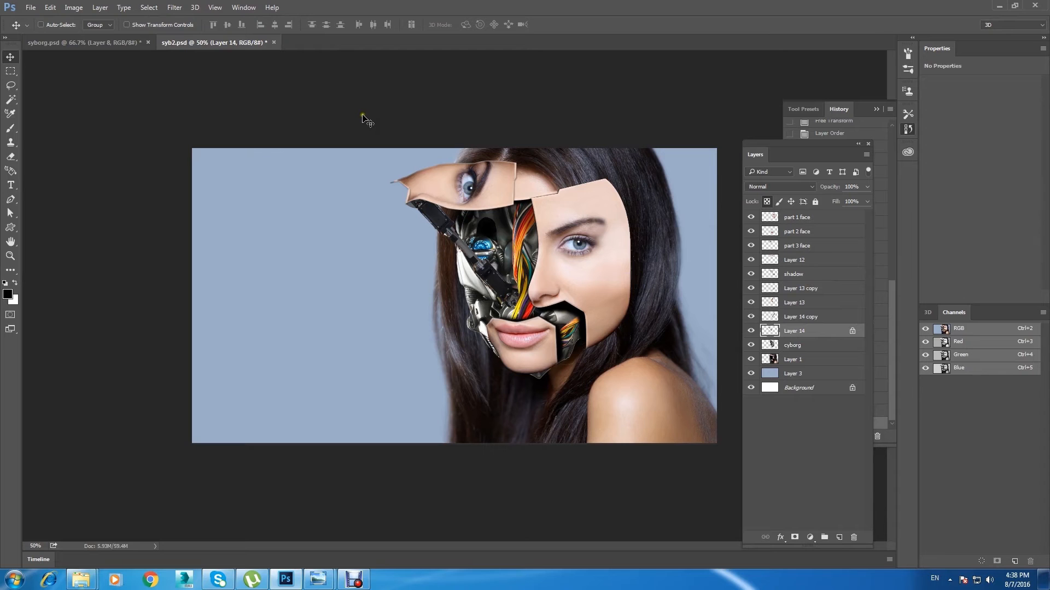
pyautogui.click(31, 7)
pyautogui.click(49, 31)
pyautogui.click(366, 101)
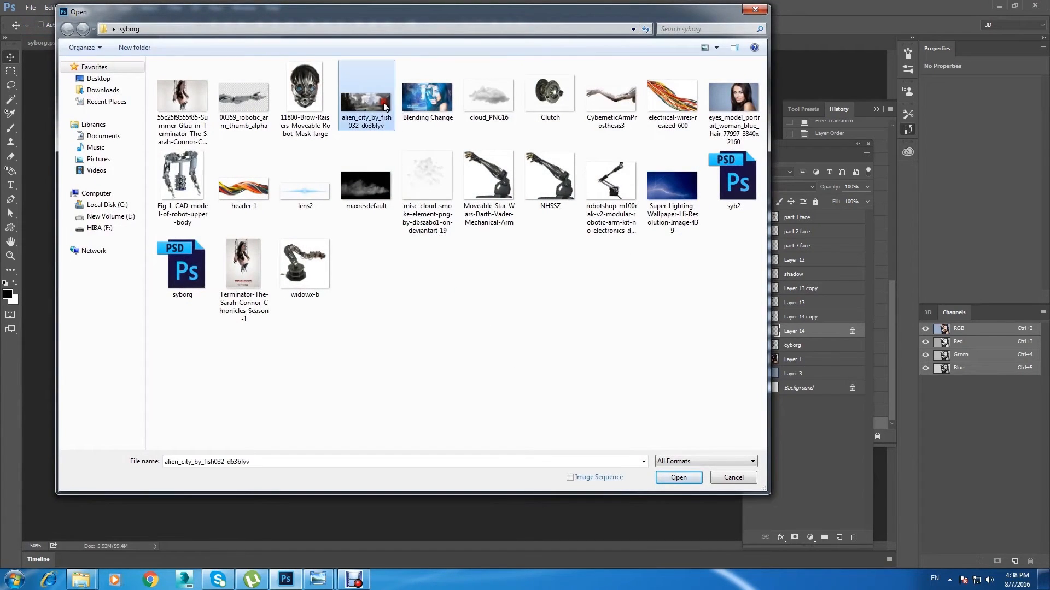
pyautogui.click(680, 479)
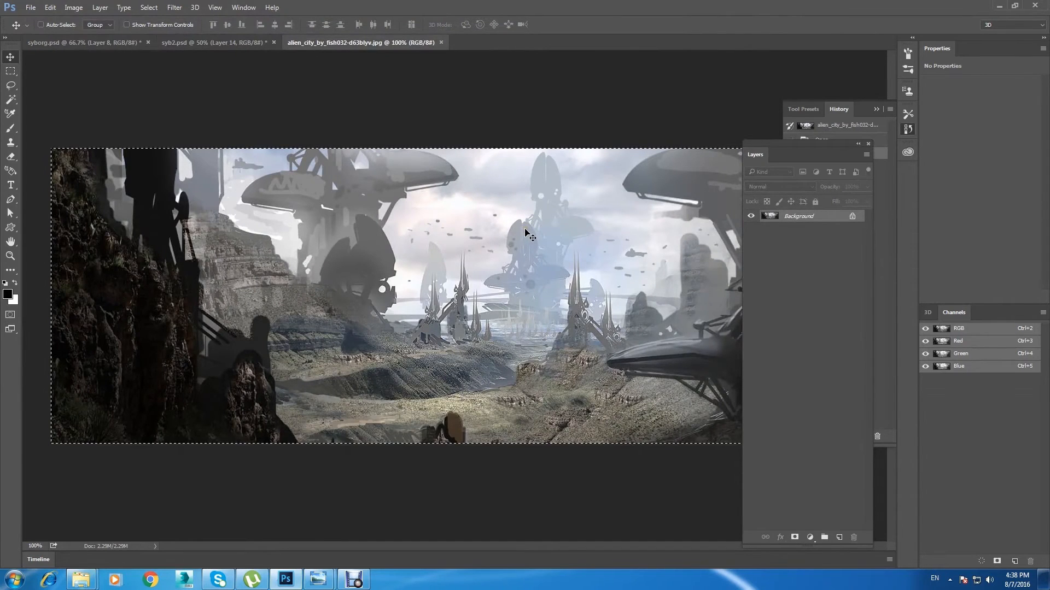
# Step: Paste the alien city image into syb2.psd and scale it up proportionally to about 212.6%
pyautogui.click(223, 46)
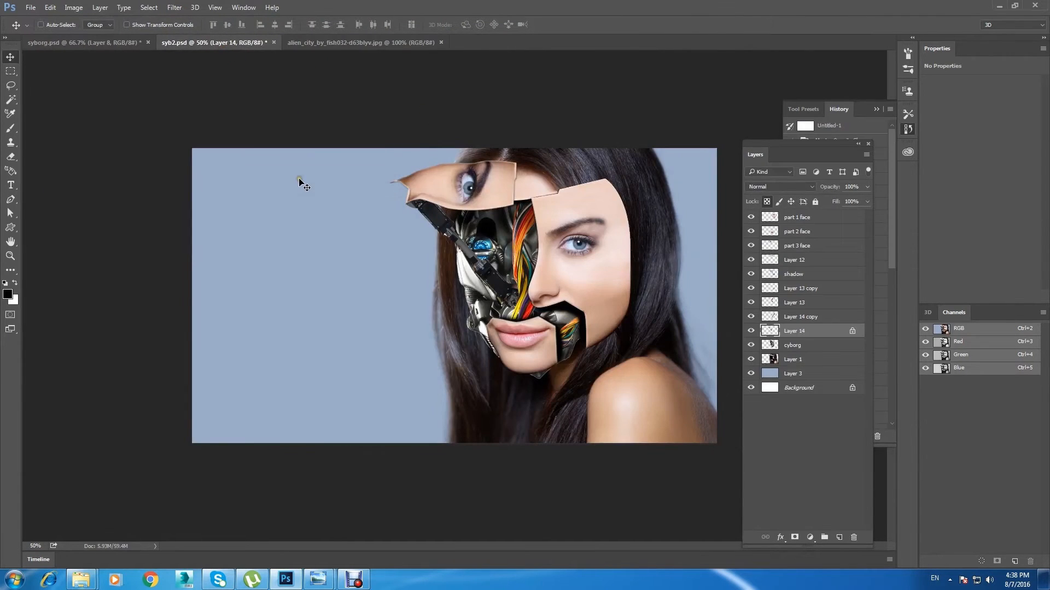
pyautogui.hotkey('ctrl', 'v')
pyautogui.hotkey('ctrl', 't')
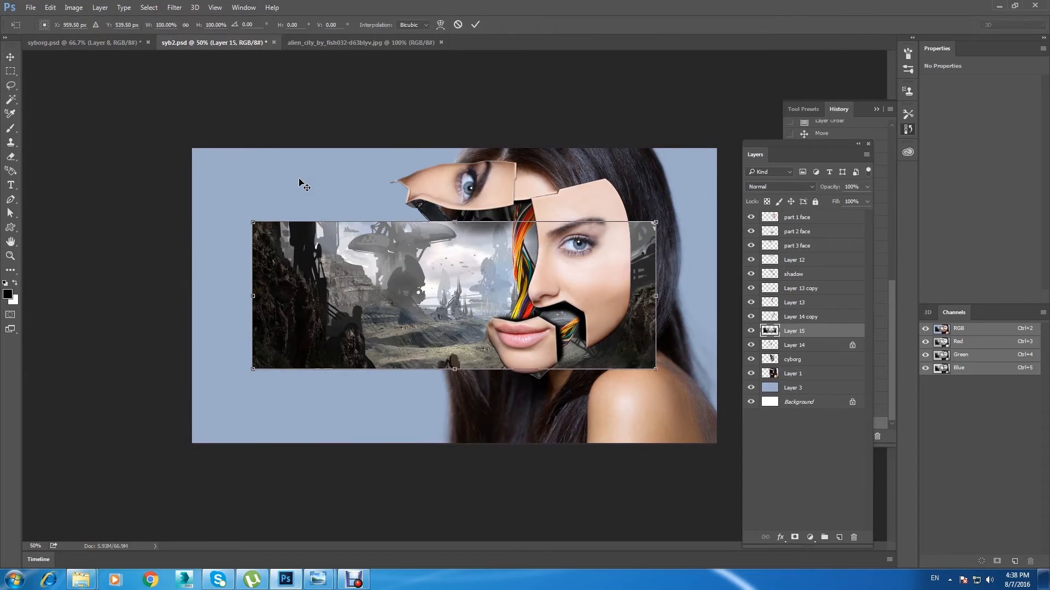
pyautogui.moveTo(655, 223); pyautogui.dragTo(860, 81)
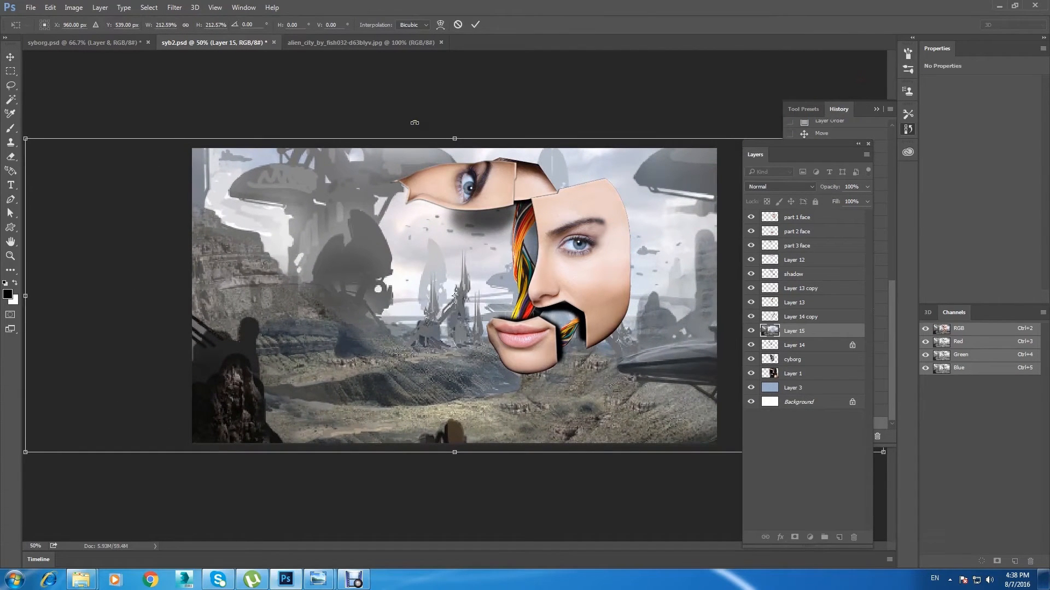
pyautogui.hotkey('ctrl', '-')
# Step: Narrow the alien city image from its left side and reposition it so it covers the canvas with its dark cliffs along the left edge
pyautogui.moveTo(585, 321); pyautogui.dragTo(493, 322)
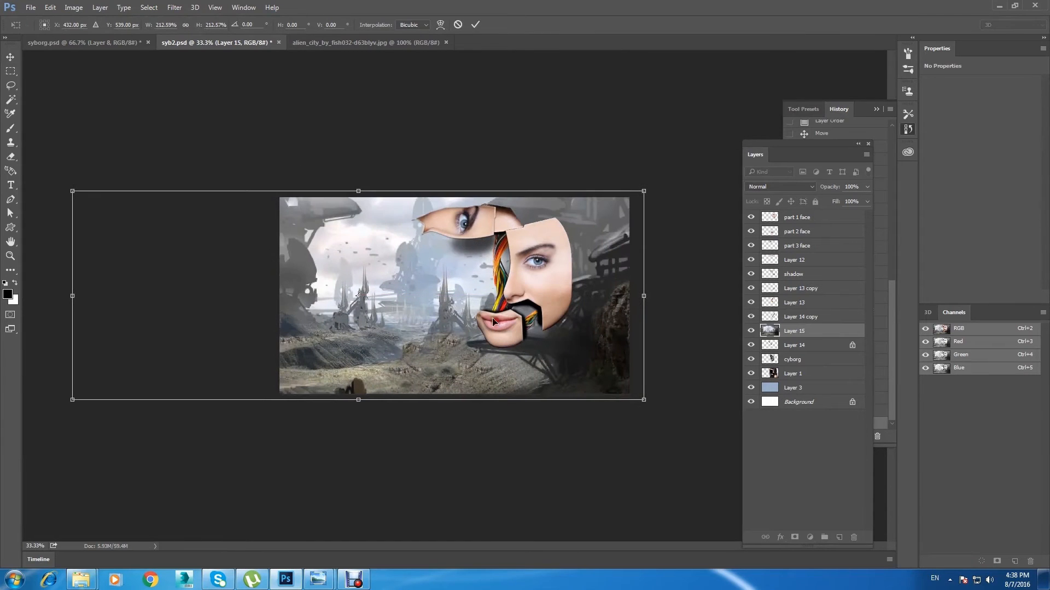
pyautogui.moveTo(72, 295); pyautogui.dragTo(131, 296)
pyautogui.click(10, 57)
pyautogui.click(536, 214)
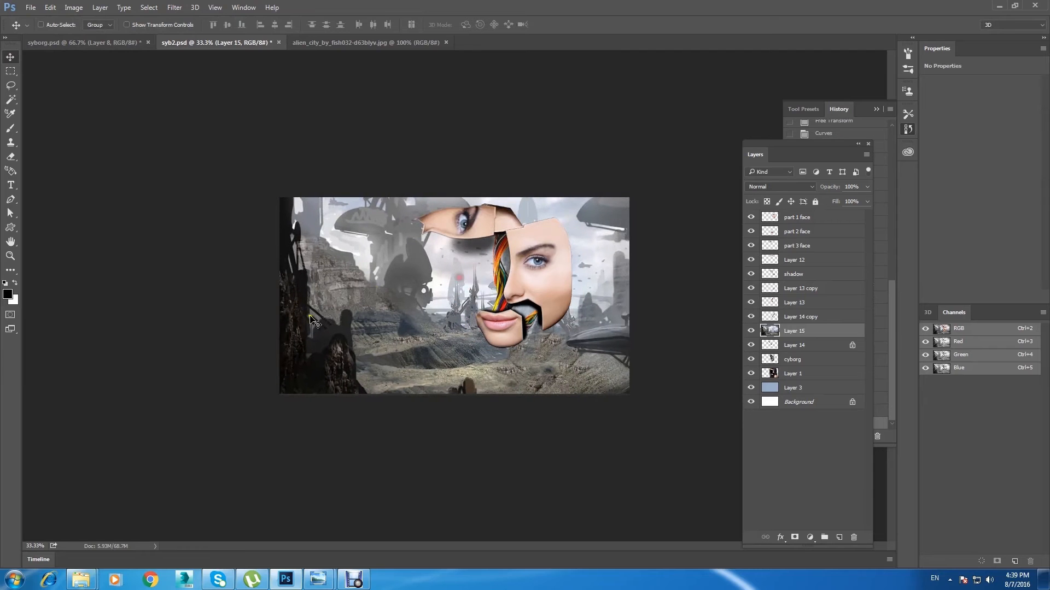
pyautogui.moveTo(357, 304); pyautogui.dragTo(350, 298)
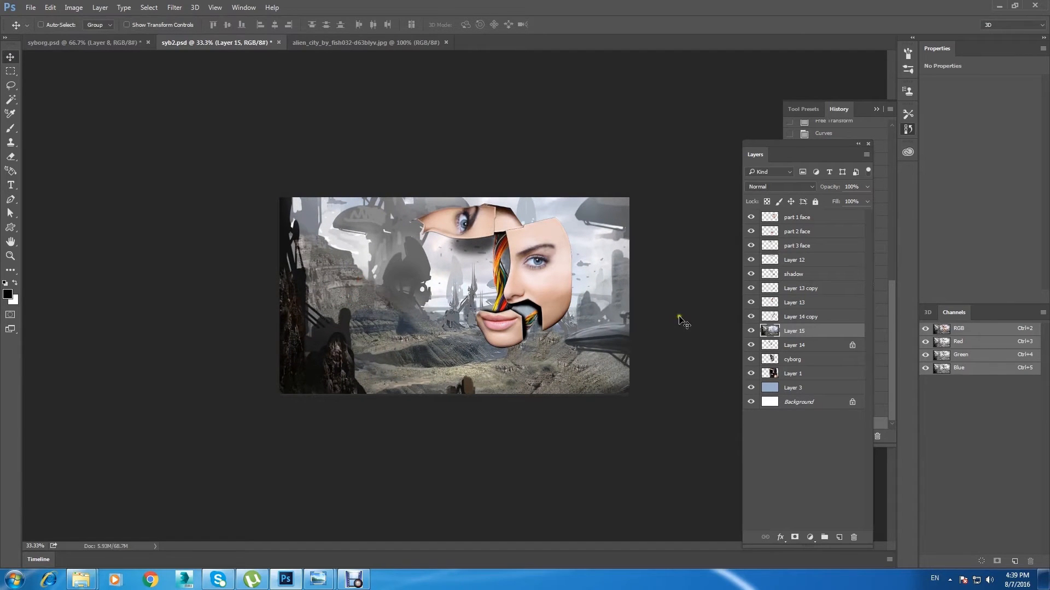
# Step: Move the alien city layer (Layer 15) beneath the woman's portrait, directly above Layer 3
pyautogui.moveTo(843, 336); pyautogui.dragTo(837, 380)
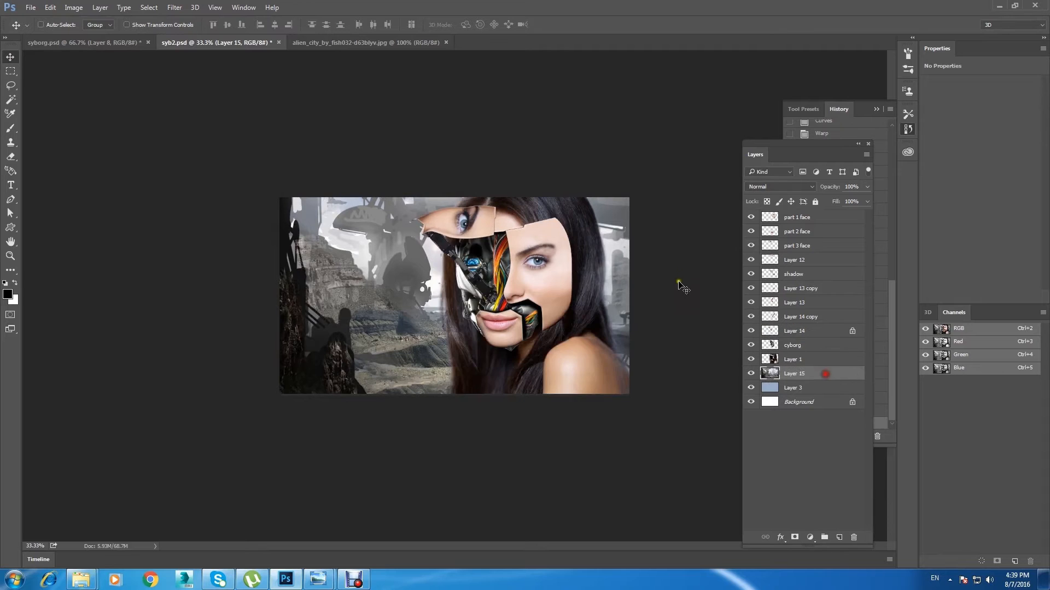
pyautogui.hotkey('ctrl', '-')
pyautogui.hotkey('ctrl', '+')
pyautogui.hotkey('ctrl', '+')
pyautogui.hotkey('ctrl', '-')
pyautogui.click(699, 260)
pyautogui.hotkey('ctrl', '+')
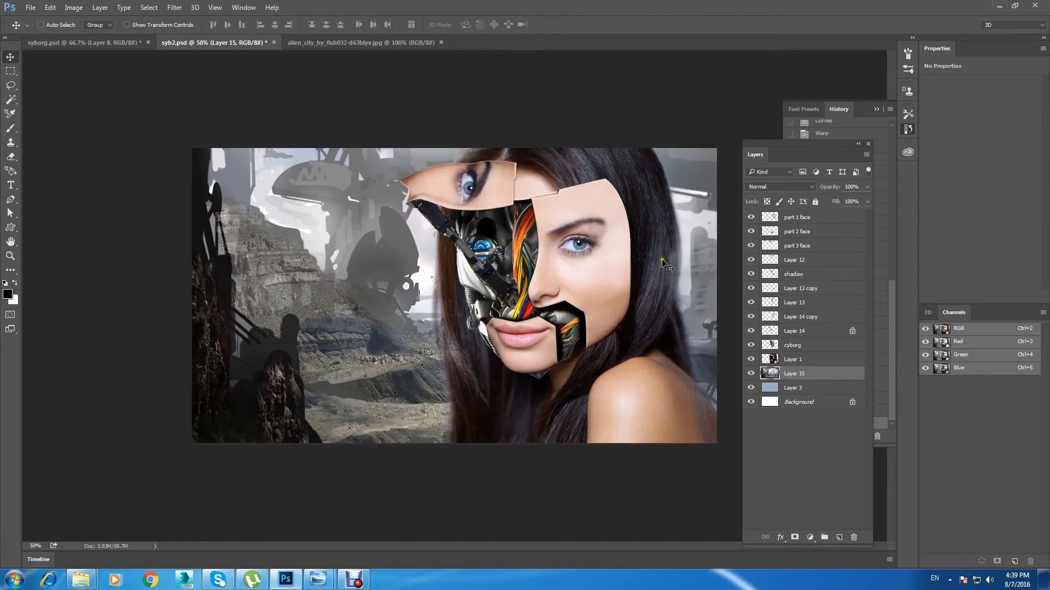
# Step: Load the outline of the part 1 face layer as a selection and add a new layer above it
pyautogui.rightClick(604, 273)
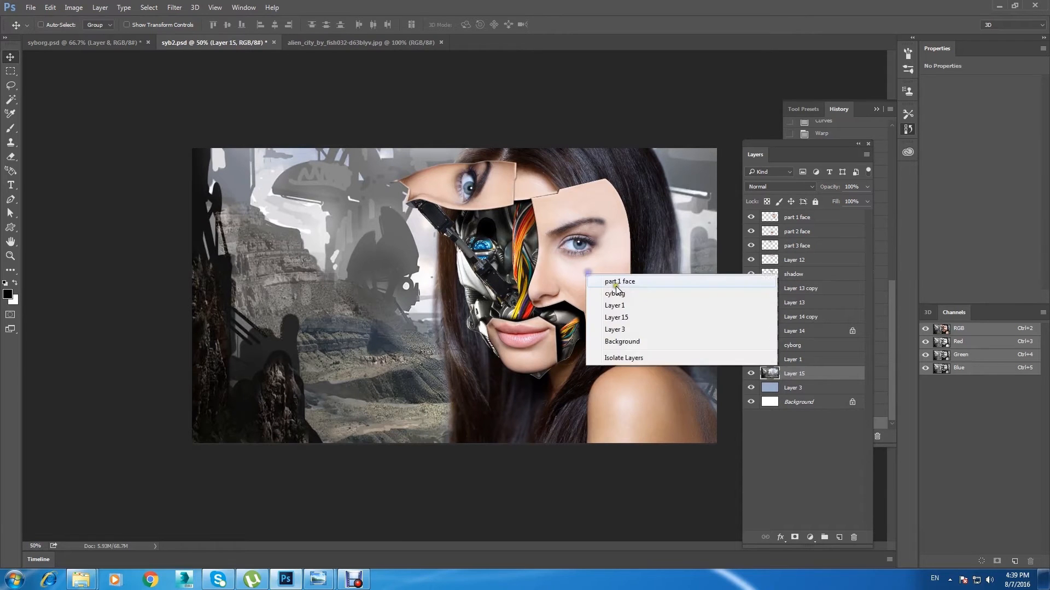
pyautogui.click(609, 278)
pyautogui.click(750, 218)
pyautogui.click(750, 219)
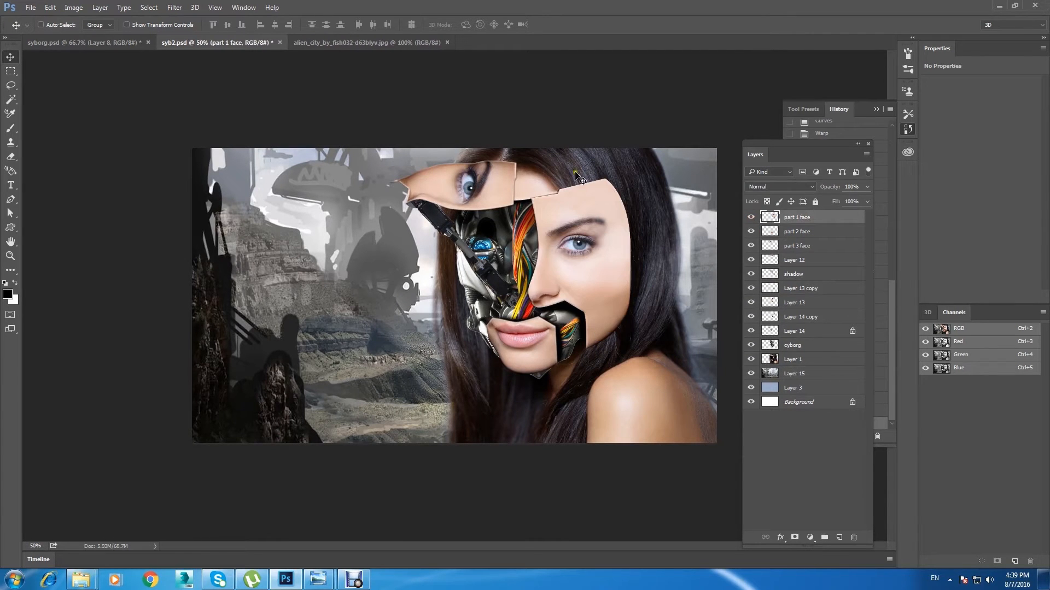
pyautogui.keyDown('ctrl'); pyautogui.click(771, 217); pyautogui.keyUp('ctrl')
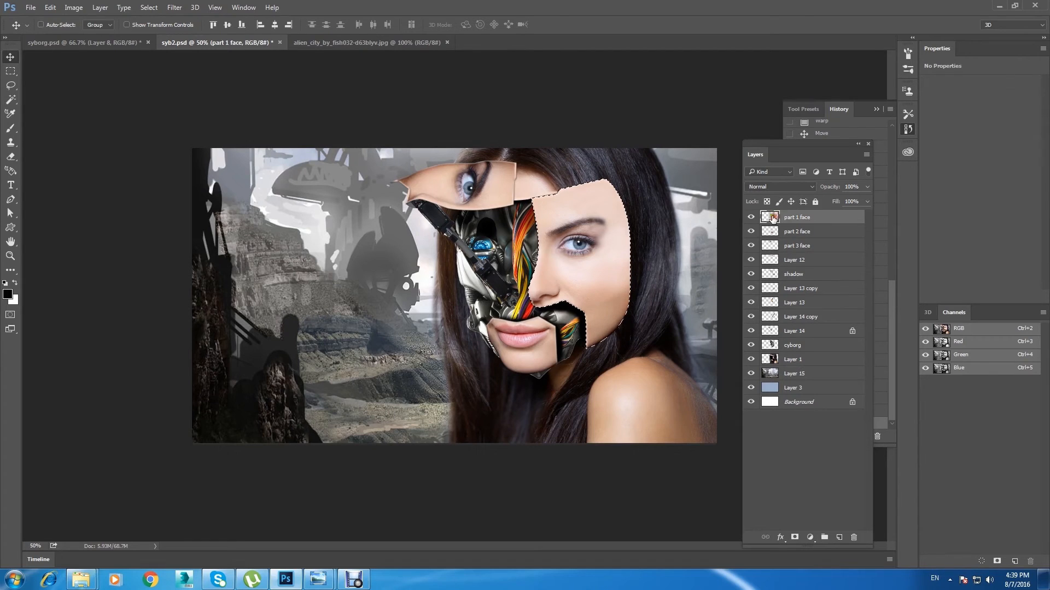
pyautogui.press('i')
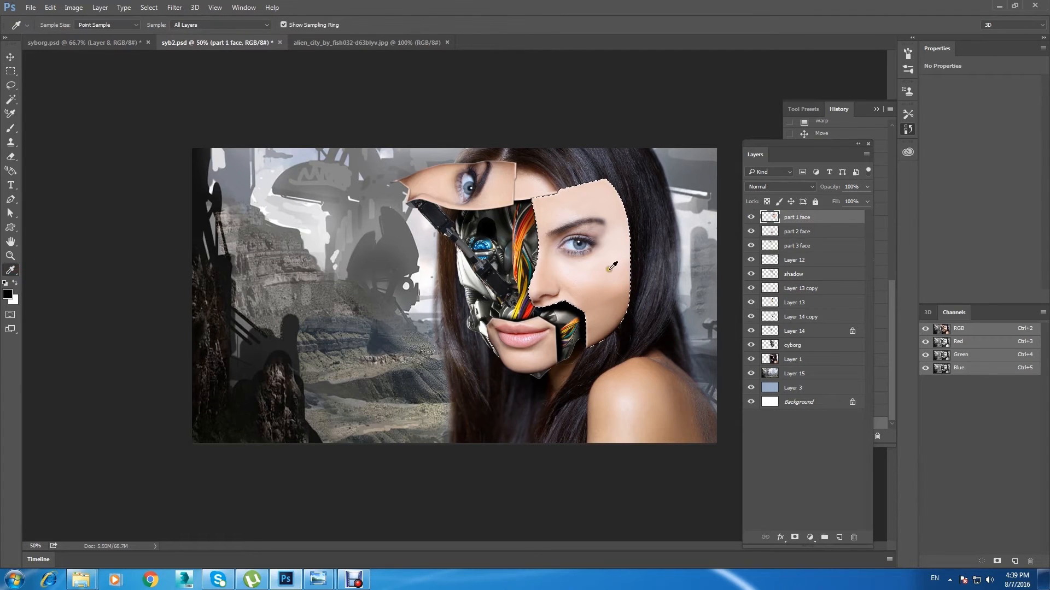
pyautogui.click(839, 538)
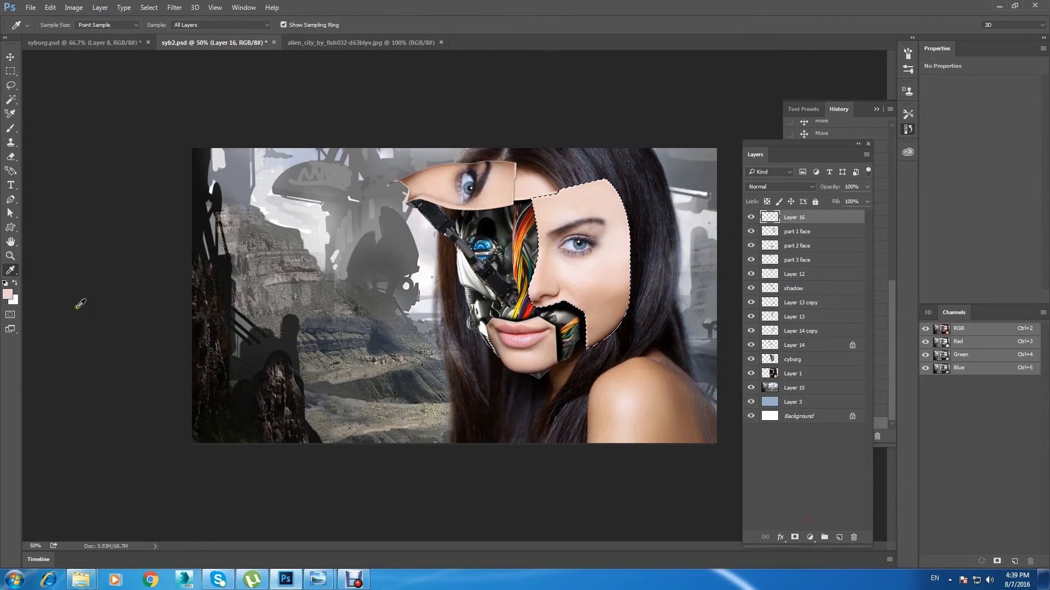
# Step: Shade the outer edge of the large face panel on the new layer with a muted pinkish-brown soft brush at 100% opacity
pyautogui.click(8, 294)
pyautogui.click(734, 273)
pyautogui.click(938, 218)
pyautogui.press('b')
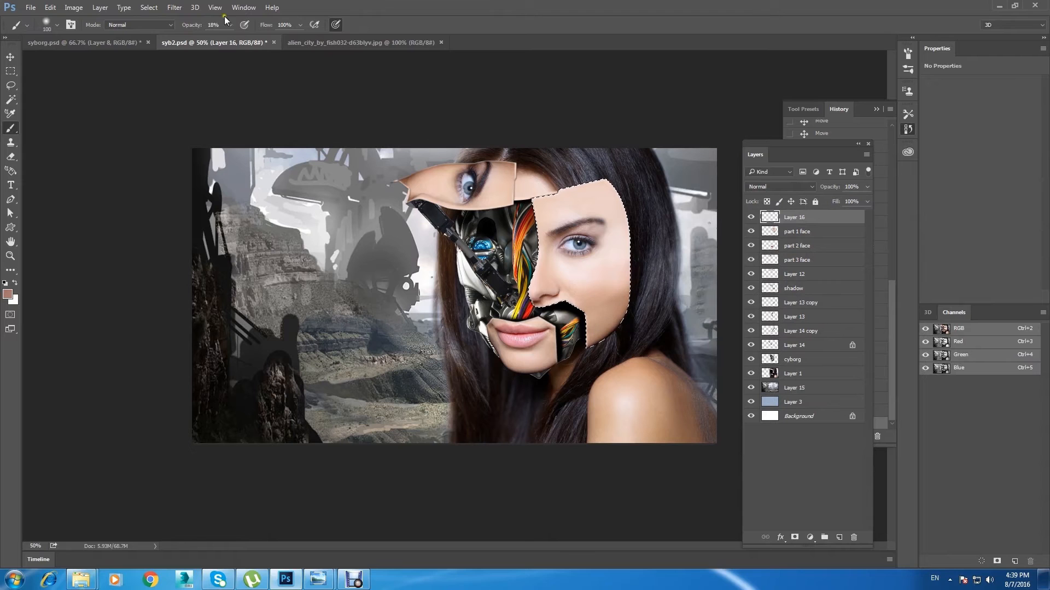
pyautogui.moveTo(239, 41); pyautogui.dragTo(465, 8)
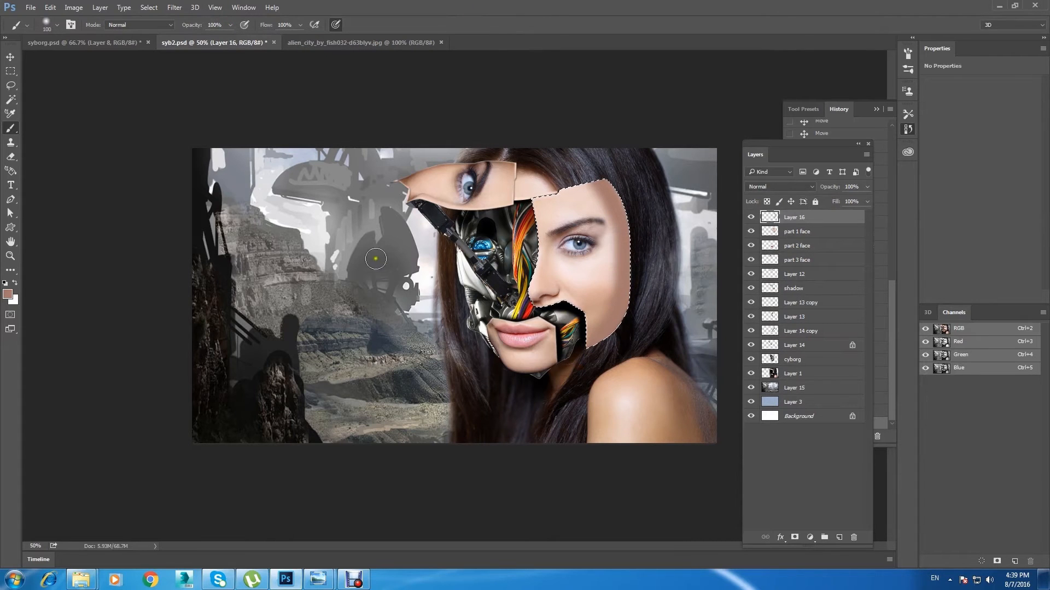
pyautogui.moveTo(230, 24)
pyautogui.mouseDown()
pyautogui.moveTo(225, 42)
pyautogui.moveTo(215, 39)
pyautogui.moveTo(427, 30)
pyautogui.moveTo(464, 38)
pyautogui.mouseUp()
# Step: Reduce the opacity of the face shading on Layer 16 to 77% and soften it with a Gaussian Blur
pyautogui.moveTo(855, 201); pyautogui.dragTo(854, 202)
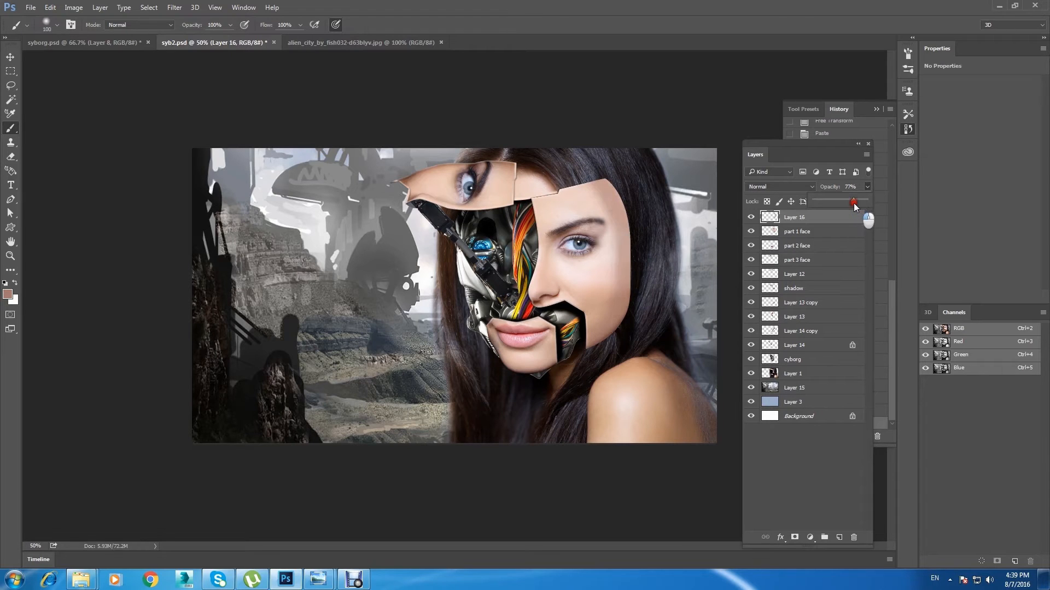
pyautogui.hotkey('ctrl', '-')
pyautogui.hotkey('ctrl', '+')
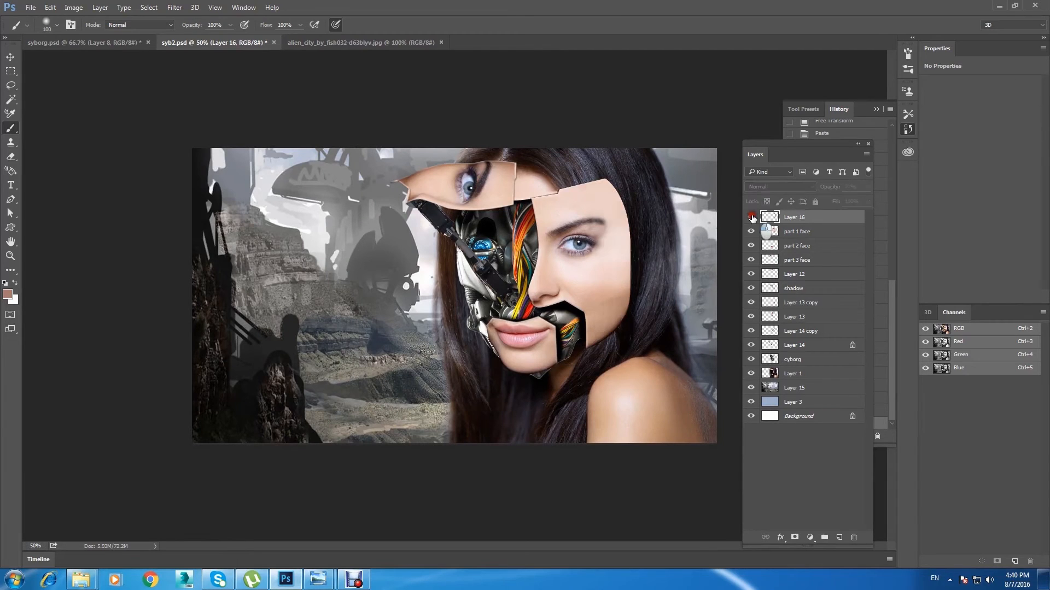
pyautogui.click(175, 7)
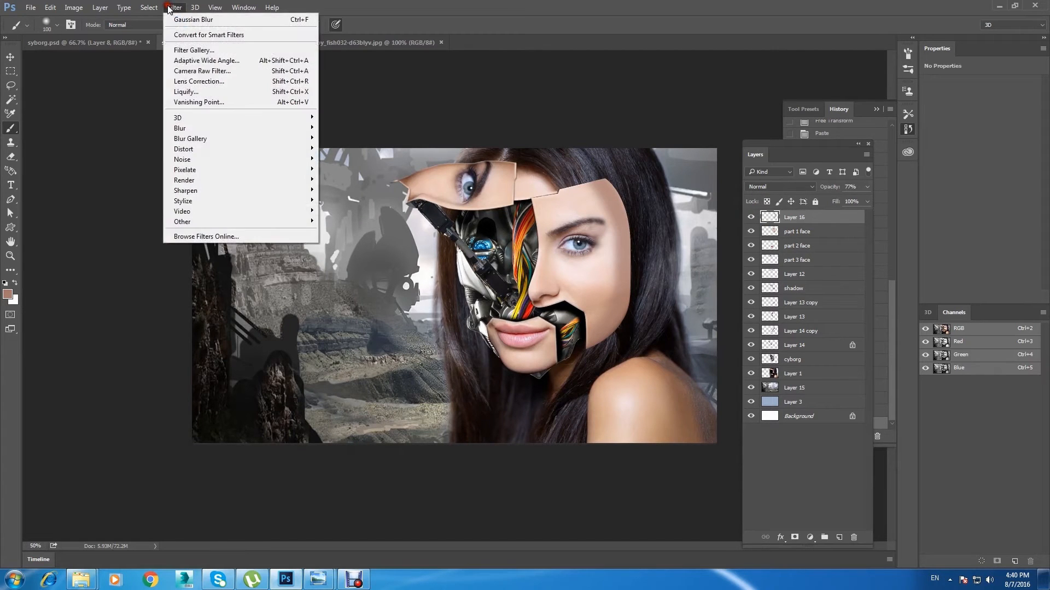
pyautogui.moveTo(257, 128)
pyautogui.click(364, 172)
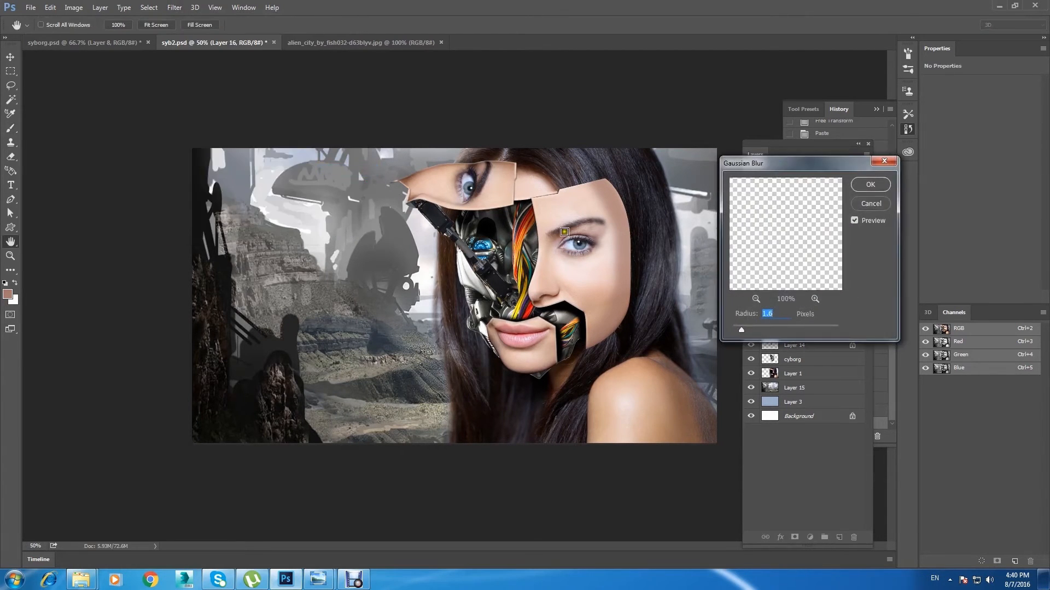
pyautogui.moveTo(756, 331); pyautogui.dragTo(772, 330)
pyautogui.click(880, 193)
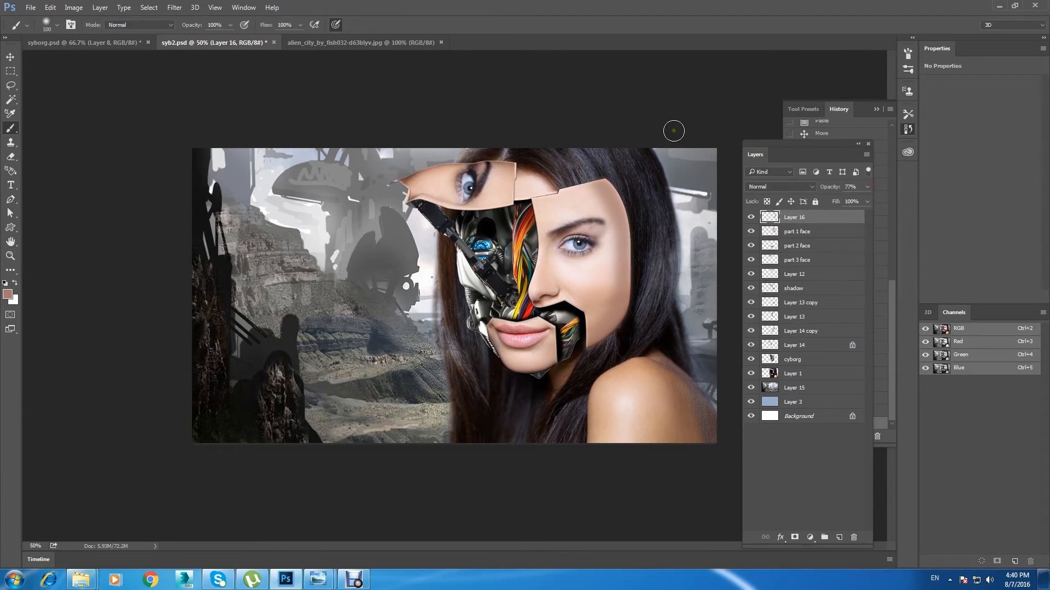
# Step: Load the outline of the part 2 face layer as a selection and create a new layer above it
pyautogui.click(8, 54)
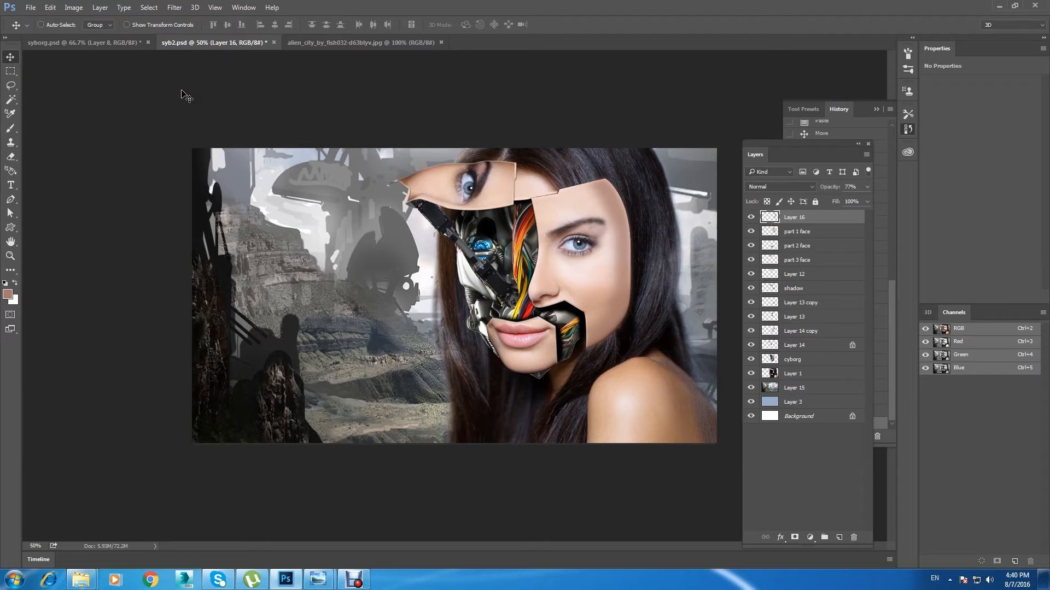
pyautogui.keyDown('ctrl'); pyautogui.click(523, 355); pyautogui.keyUp('ctrl')
pyautogui.keyDown('ctrl'); pyautogui.click(769, 246); pyautogui.keyUp('ctrl')
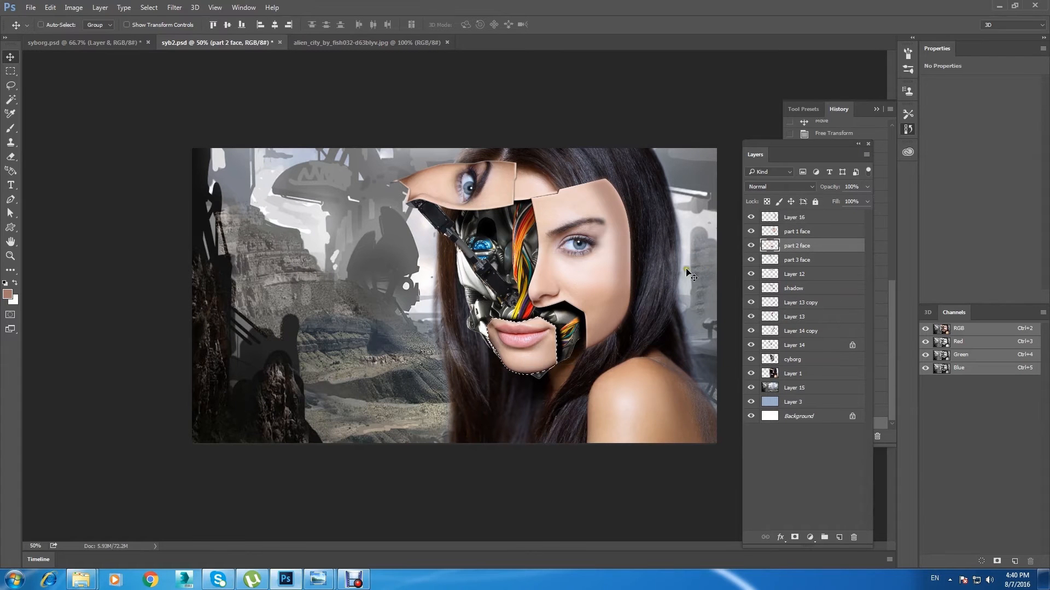
pyautogui.click(839, 537)
# Step: Brush pinkish-brown shading along the edges of the mouth and chin panel, deselect, and set the shading layer's opacity to 73%
pyautogui.click(10, 130)
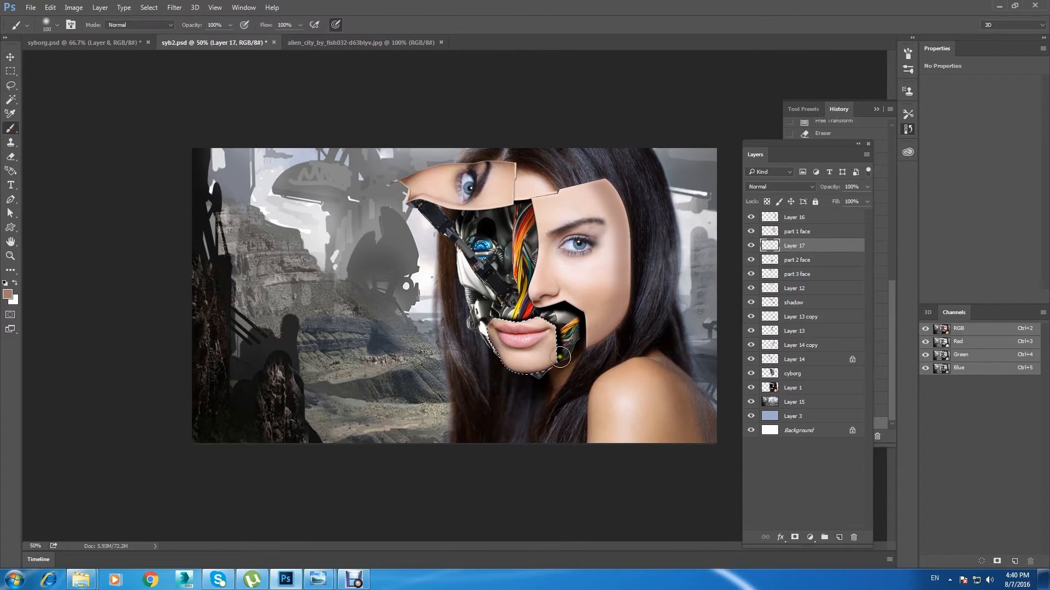
pyautogui.moveTo(527, 320); pyautogui.dragTo(487, 315)
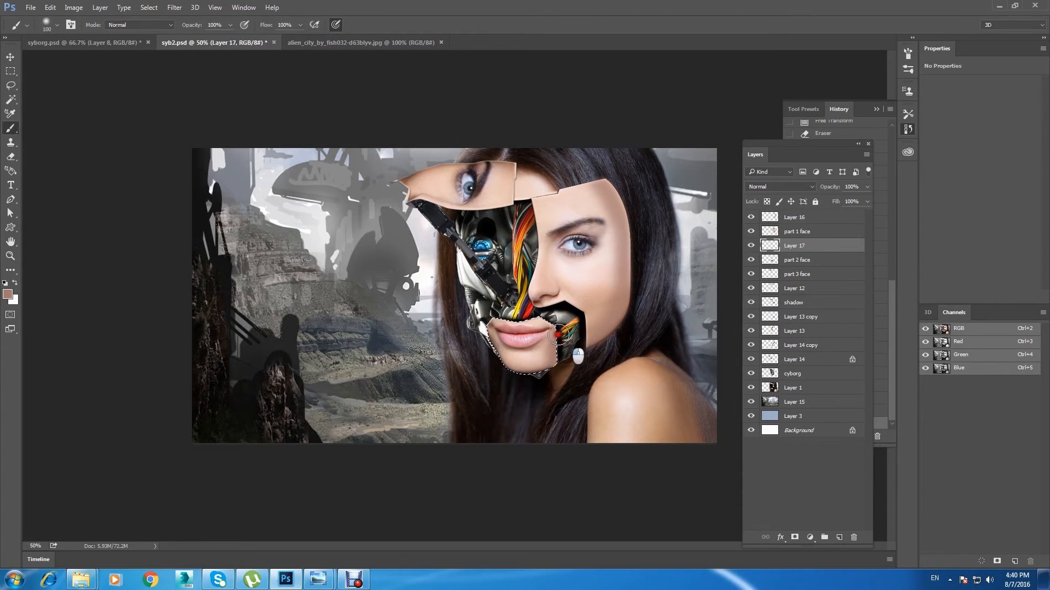
pyautogui.hotkey('ctrl', 'd')
pyautogui.click(868, 187)
pyautogui.moveTo(845, 202); pyautogui.dragTo(851, 202)
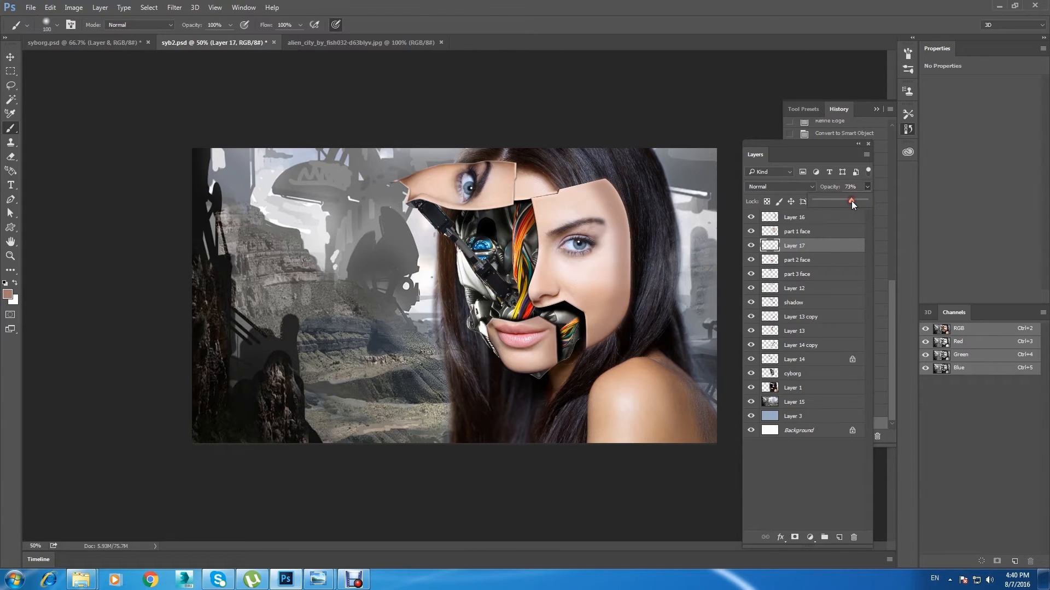
# Step: Check the large face panel's shading by toggling its visibility and merge Layer 16 down into part 1 face
pyautogui.click(789, 234)
pyautogui.click(751, 232)
pyautogui.click(751, 232)
pyautogui.click(751, 218)
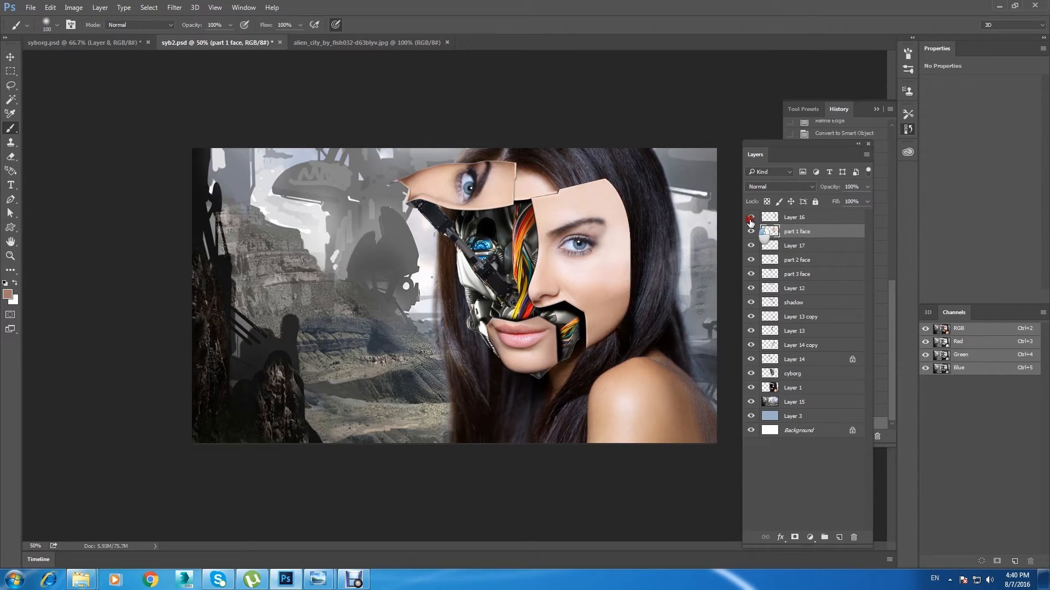
pyautogui.click(751, 217)
pyautogui.click(792, 218)
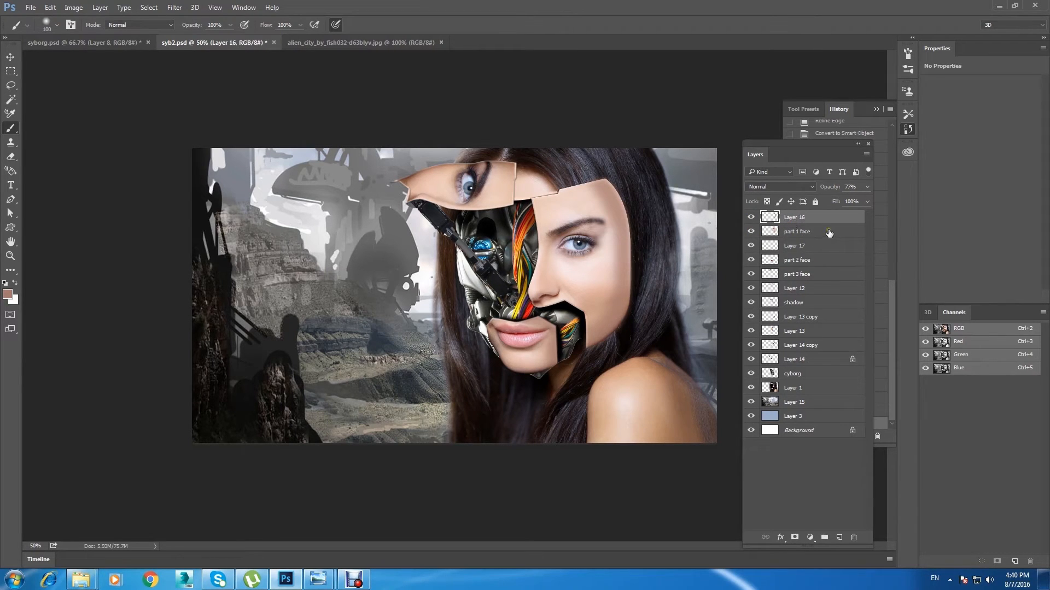
pyautogui.hotkey('ctrl', 'e')
pyautogui.click(752, 217)
pyautogui.click(751, 218)
# Step: Check the chin panel's shading by toggling its visibility and merge Layer 17 down into part 2 face
pyautogui.press('v')
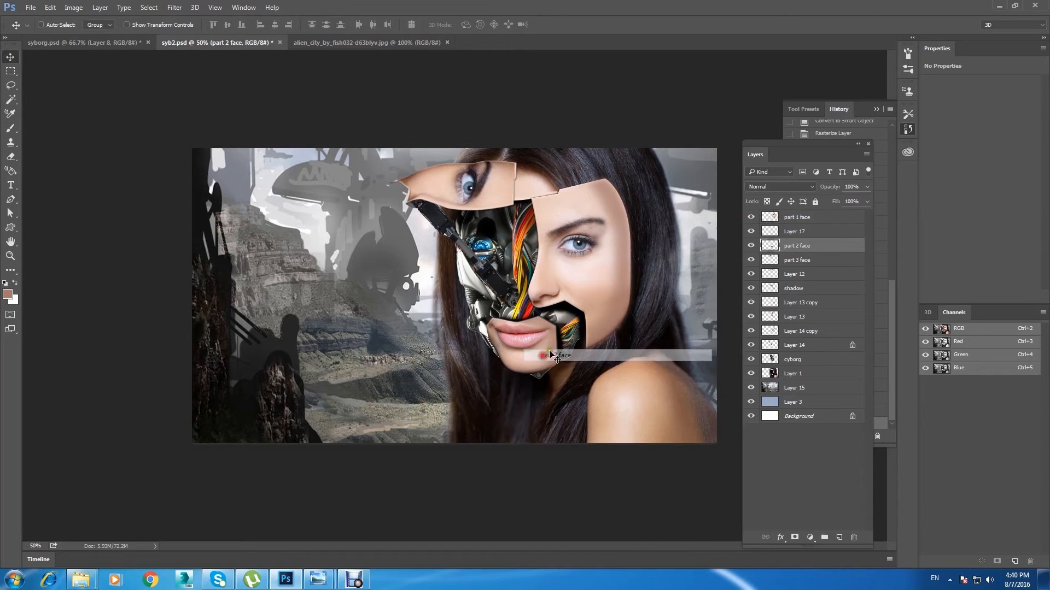
pyautogui.click(751, 232)
pyautogui.click(751, 232)
pyautogui.click(821, 232)
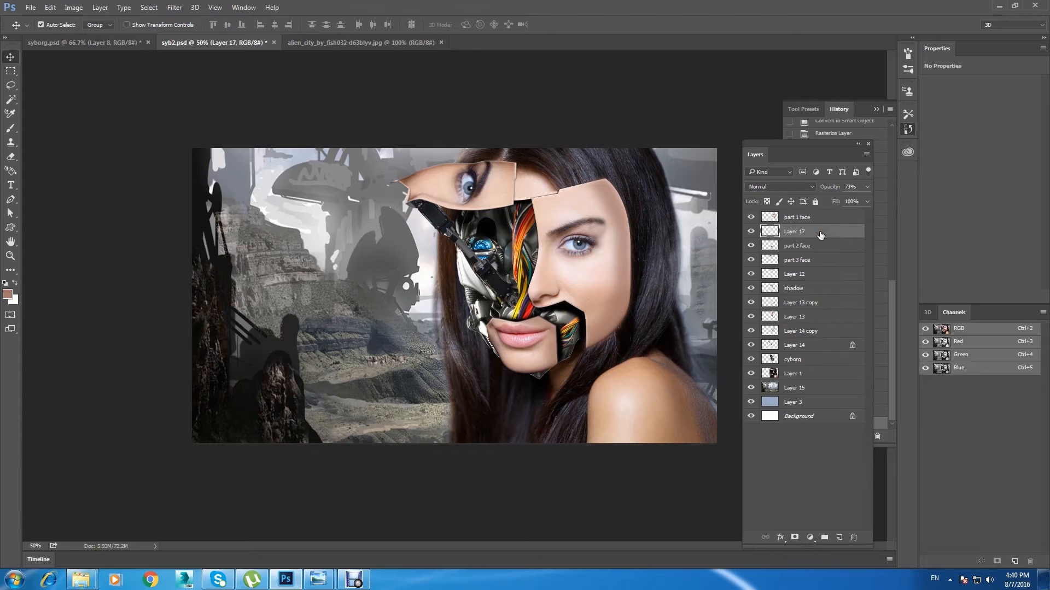
pyautogui.hotkey('ctrl', 'e')
pyautogui.click(751, 232)
pyautogui.click(751, 232)
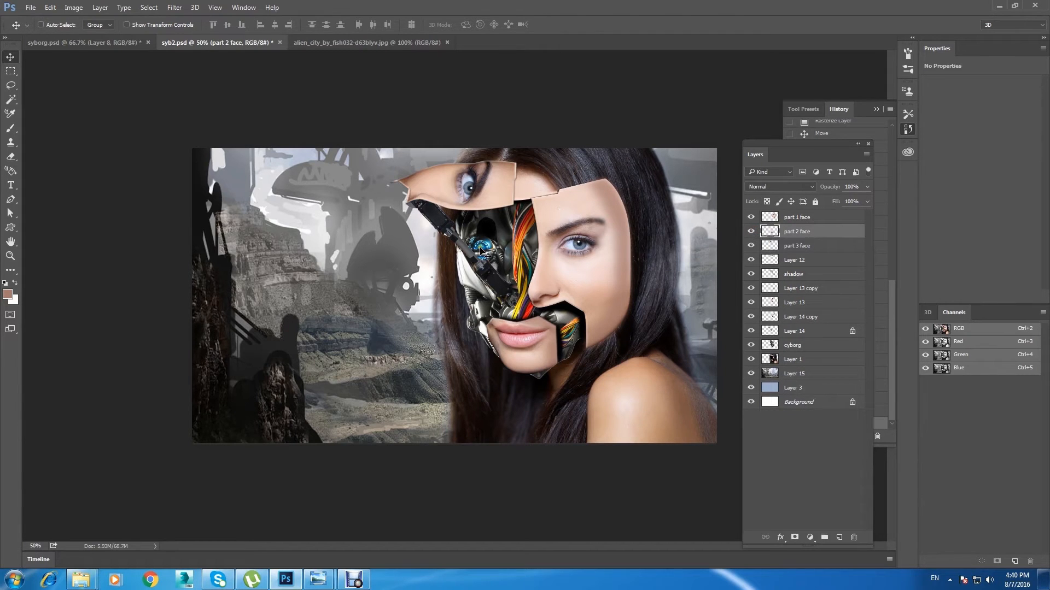
# Step: Open the lens2 image from the syborg folder and select its whole canvas
pyautogui.click(30, 7)
pyautogui.click(52, 36)
pyautogui.click(307, 194)
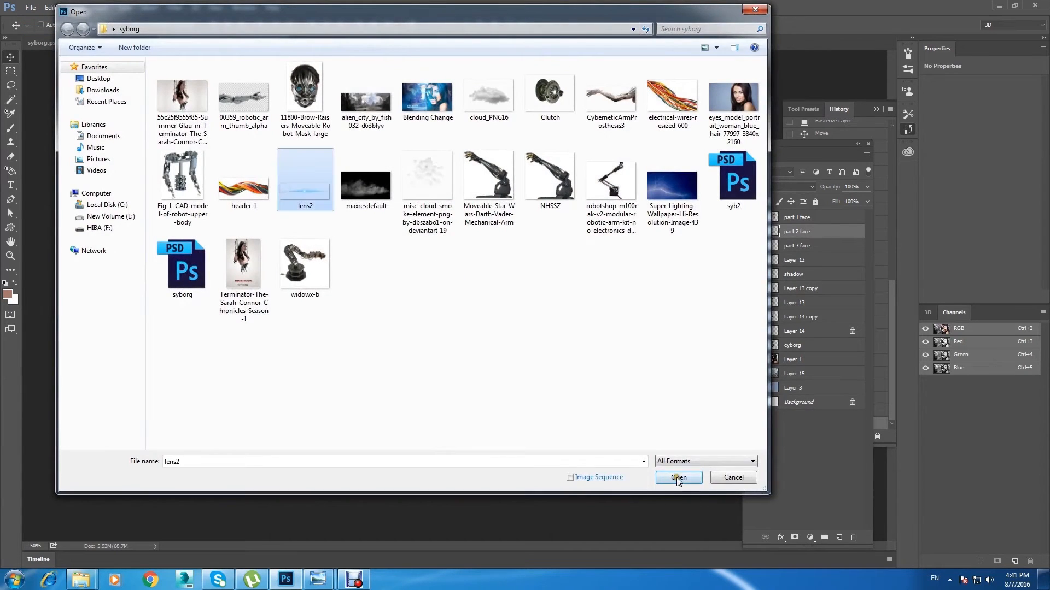
pyautogui.click(677, 477)
pyautogui.hotkey('ctrl', 'a')
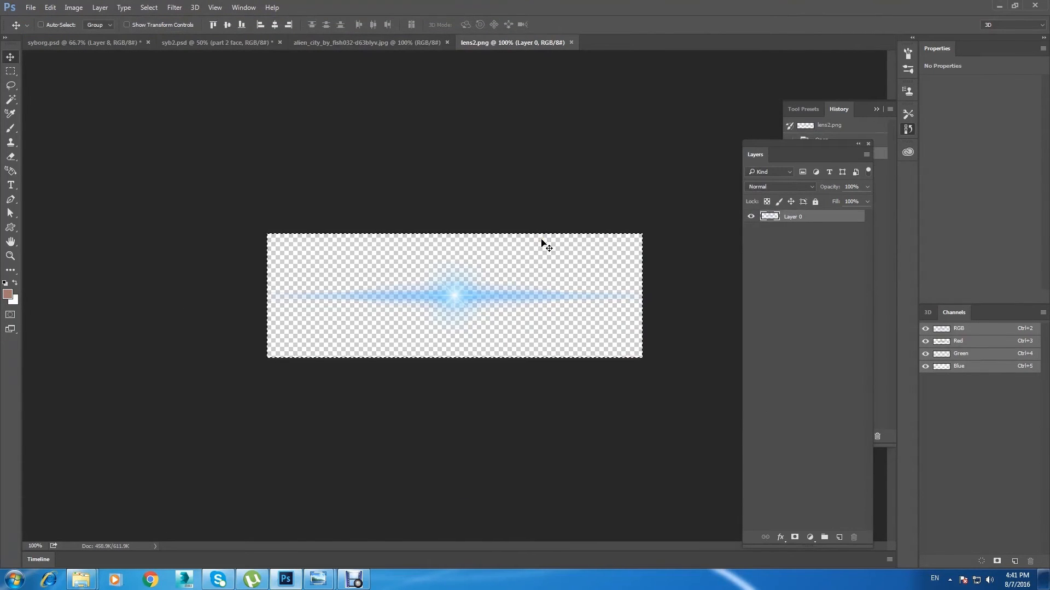
# Step: Paste the blue lens flare into syb2.psd and position it over the cyborg's glowing eye
pyautogui.click(351, 43)
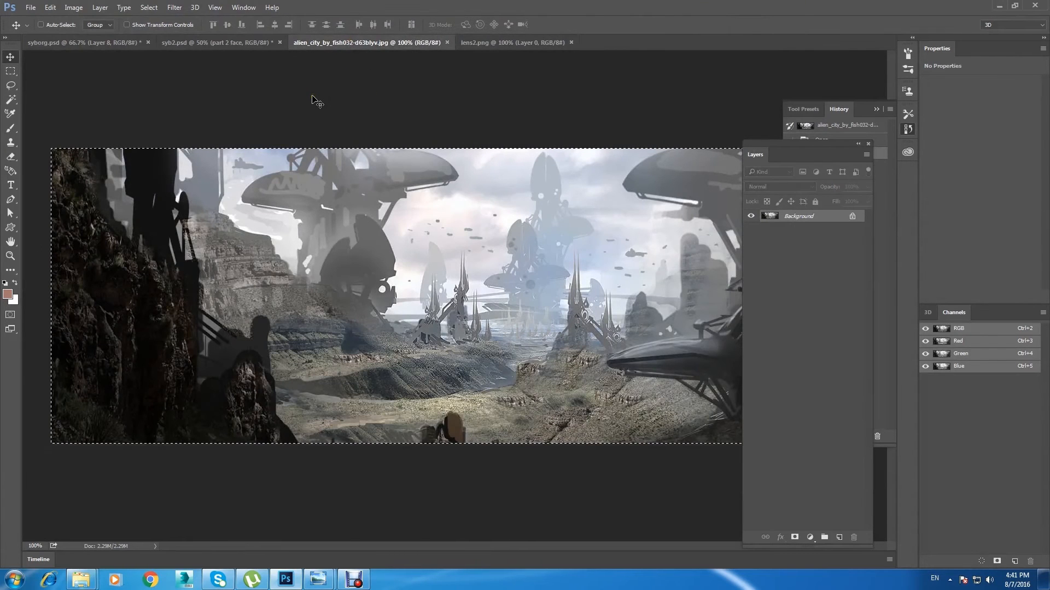
pyautogui.click(239, 41)
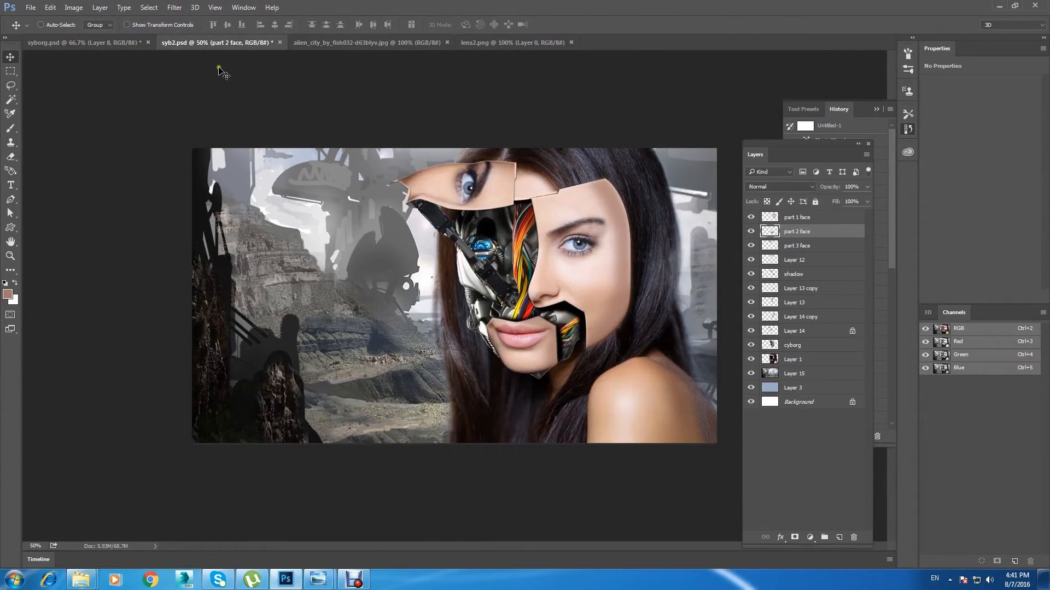
pyautogui.hotkey('ctrl', 'v')
pyautogui.moveTo(467, 308); pyautogui.dragTo(492, 263)
pyautogui.hotkey('ctrl', '+')
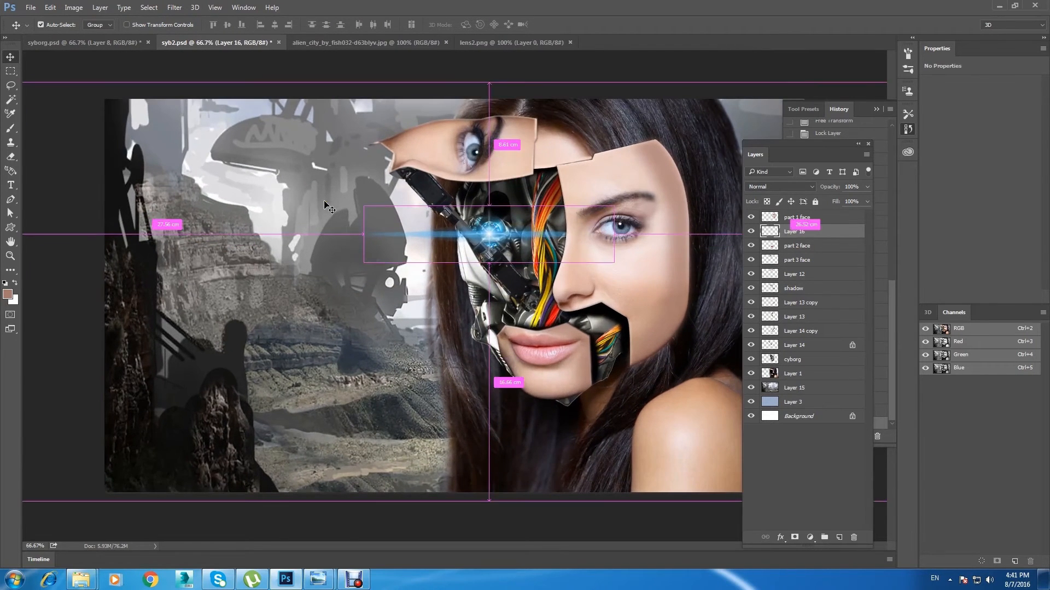
# Step: Set the blue lens flare layer's blend mode to Screen and fine-tune its position over the cyborg's glowing eye
pyautogui.hotkey('ctrl', '-')
pyautogui.click(801, 187)
pyautogui.click(804, 262)
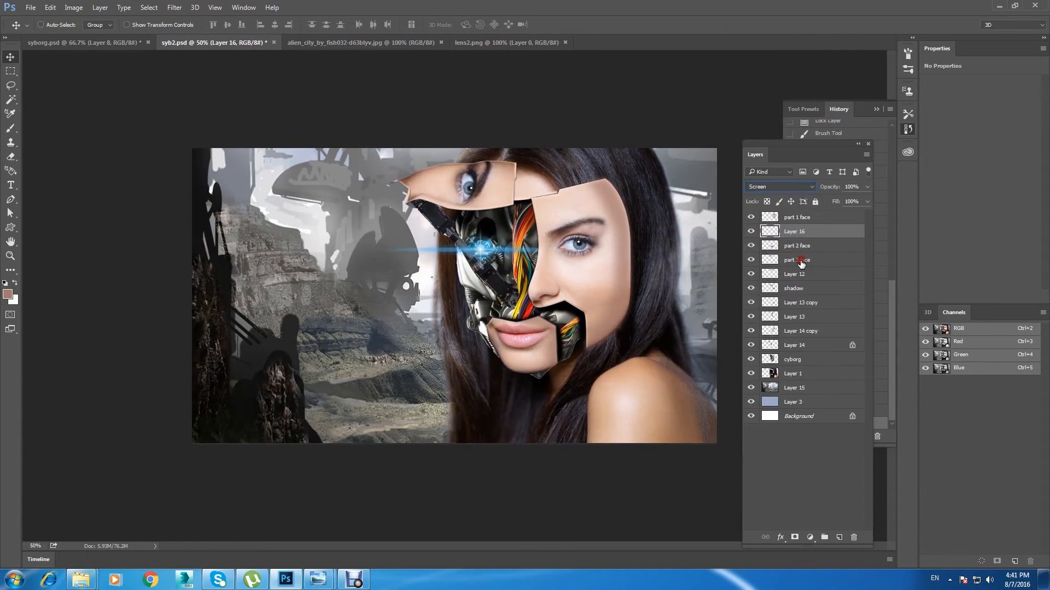
pyautogui.moveTo(486, 247); pyautogui.dragTo(482, 247)
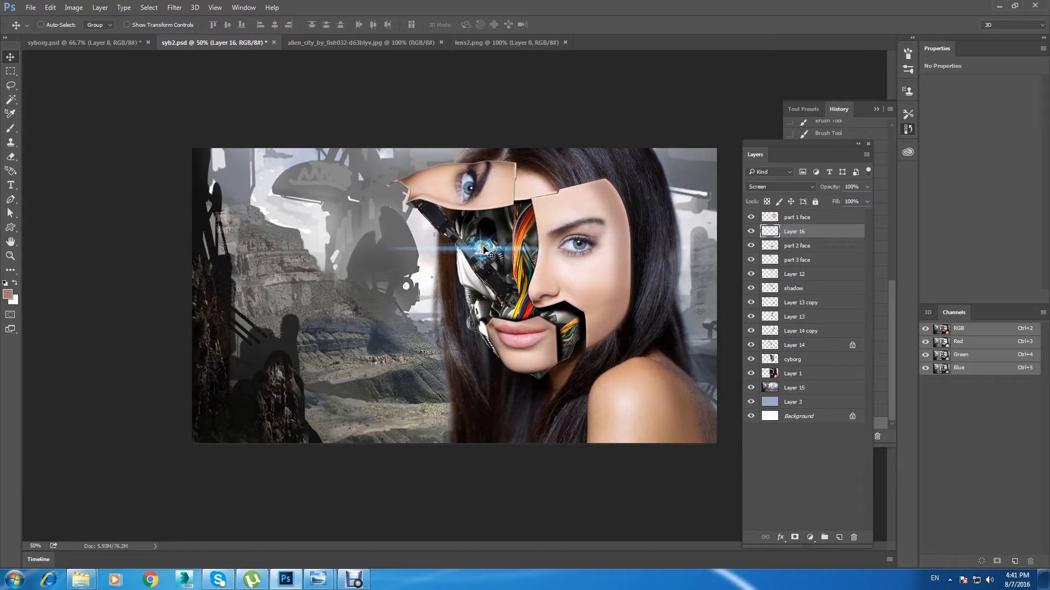
pyautogui.click(10, 71)
pyautogui.click(11, 57)
# Step: Increase the contrast of the alien city background on Layer 15 with an S-shaped Curves adjustment, mapping input 65 to output 39
pyautogui.click(794, 390)
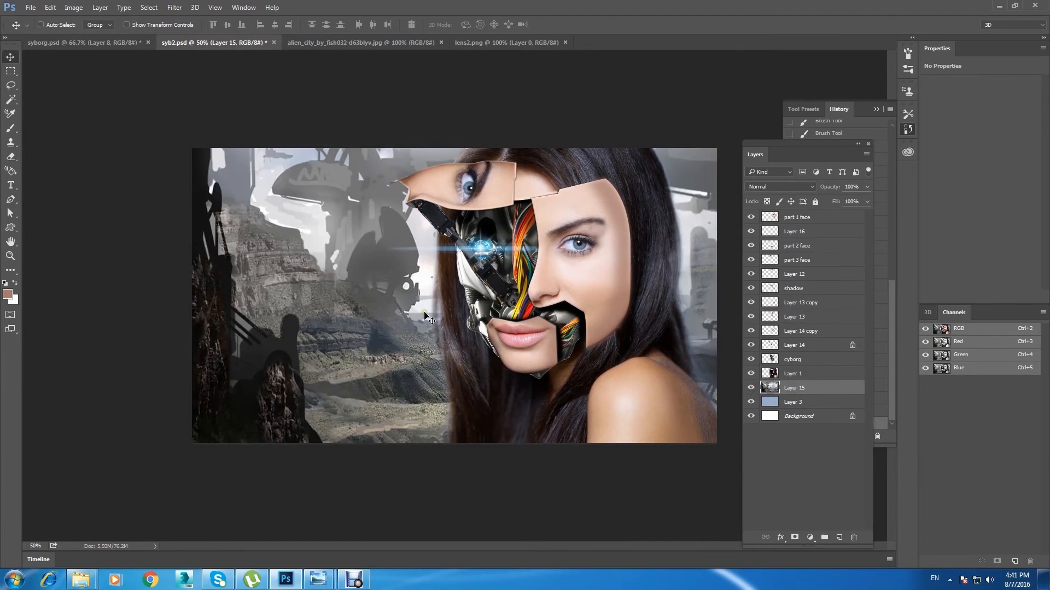
pyautogui.hotkey('ctrl', 'm')
pyautogui.moveTo(237, 174); pyautogui.dragTo(810, 243)
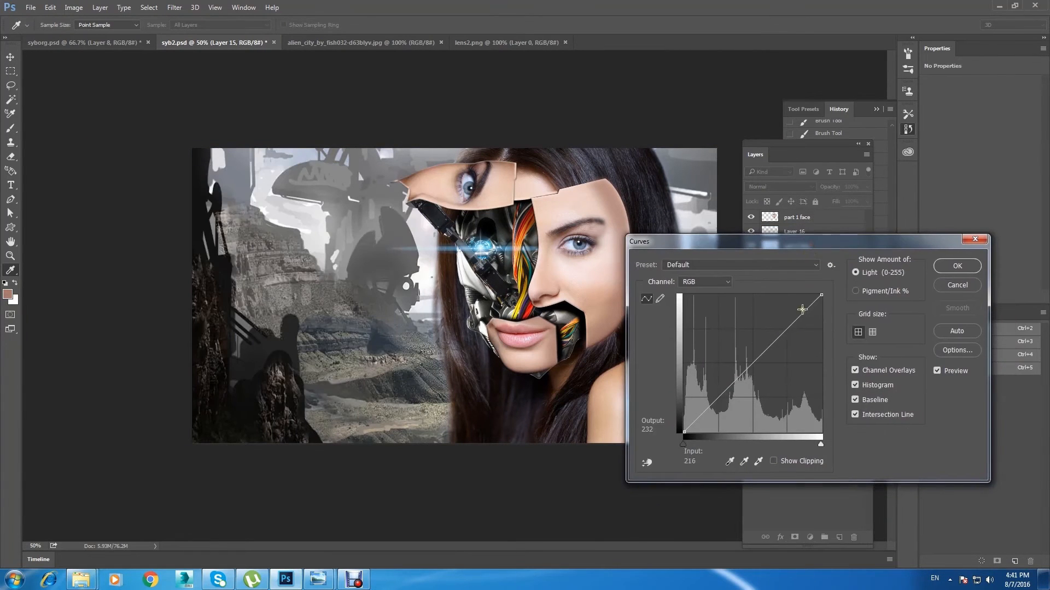
pyautogui.moveTo(795, 320); pyautogui.dragTo(794, 307)
pyautogui.moveTo(713, 400); pyautogui.dragTo(714, 407)
pyautogui.moveTo(795, 309); pyautogui.dragTo(797, 310)
pyautogui.moveTo(713, 408); pyautogui.dragTo(700, 412)
pyautogui.click(957, 266)
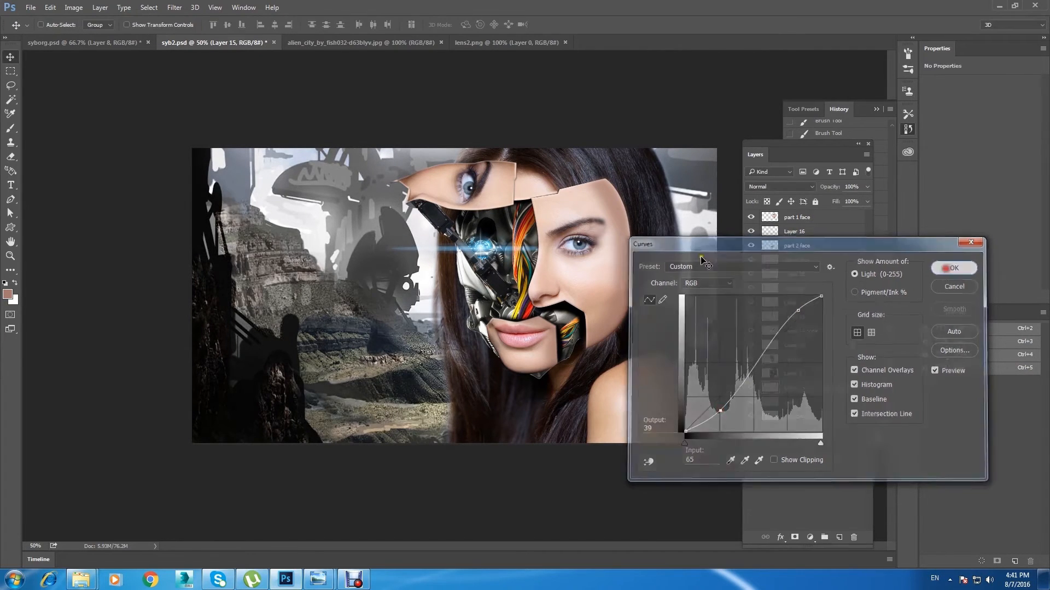
pyautogui.hotkey('ctrl', '-')
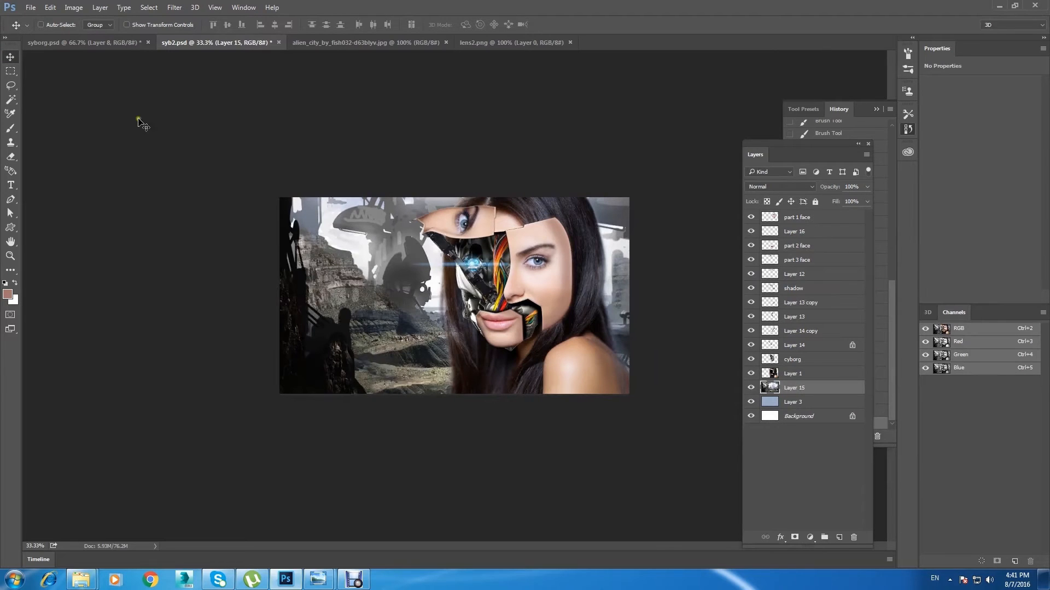
# Step: Create an empty layer directly above Layer 3 and set the foreground colour to light blue
pyautogui.hotkey('ctrl', '+')
pyautogui.click(792, 403)
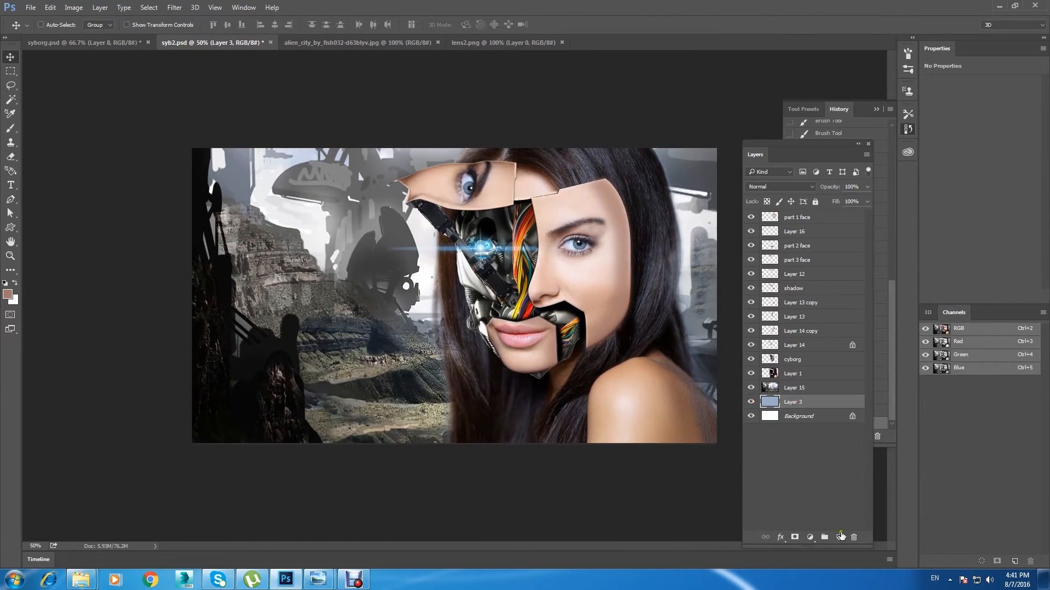
pyautogui.click(841, 536)
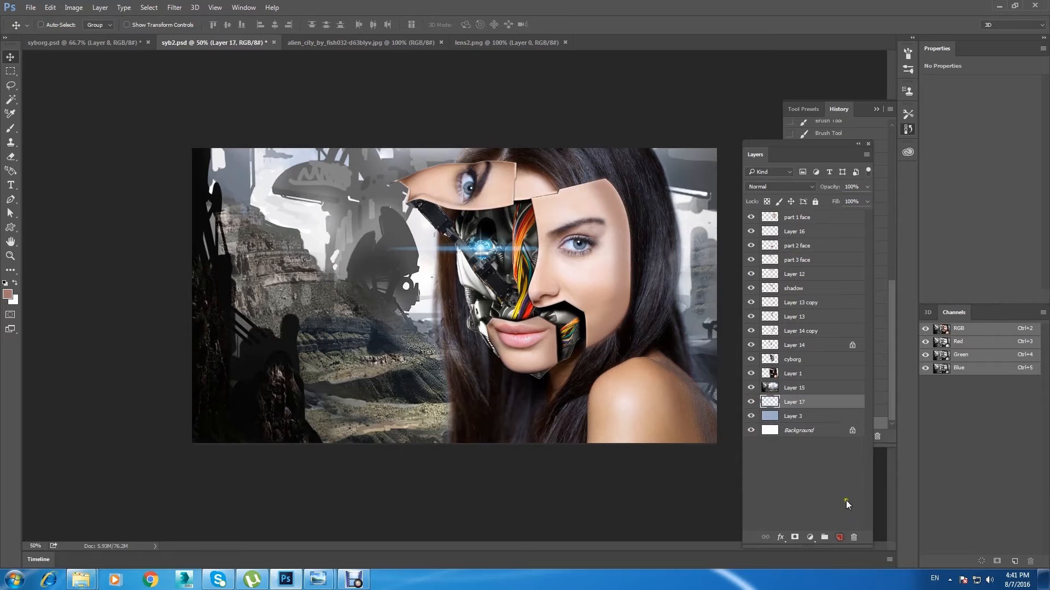
pyautogui.click(7, 295)
pyautogui.click(839, 287)
pyautogui.click(816, 235)
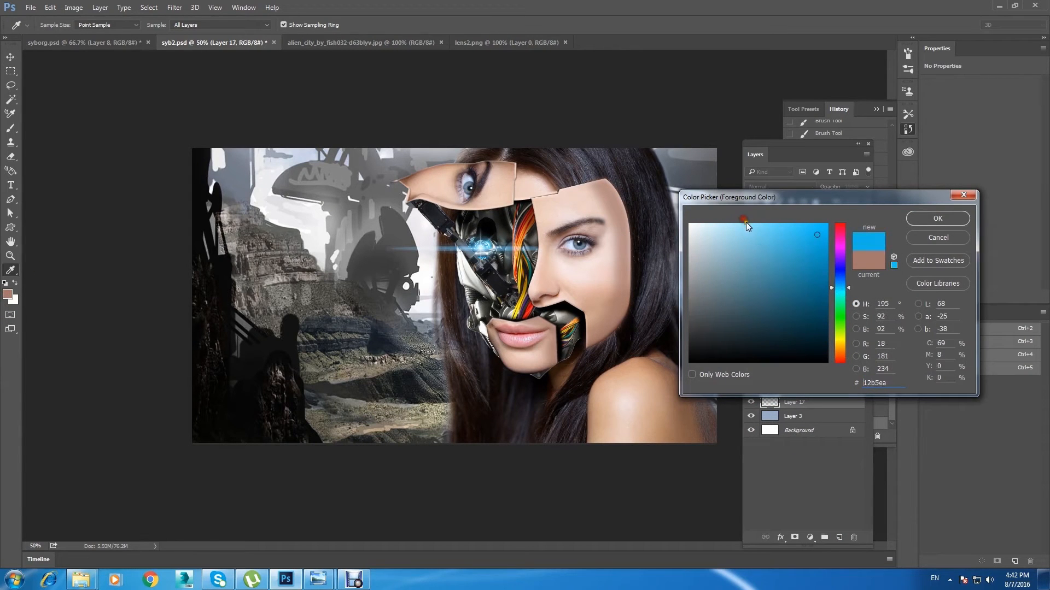
pyautogui.click(937, 219)
# Step: Fill the new Layer 17 with the light blue foreground colour
pyautogui.press('v')
pyautogui.click(73, 7)
pyautogui.moveTo(50, 7)
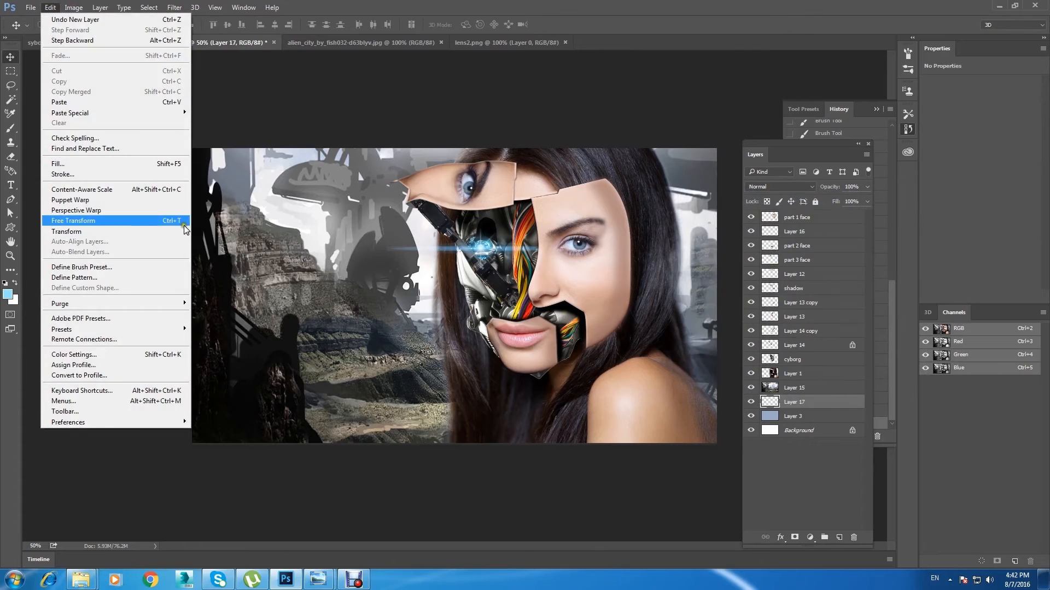
pyautogui.click(152, 164)
pyautogui.click(330, 159)
# Step: Move the light blue layer to the top of the stack, set it to Multiply and lower its opacity to a faint tint
pyautogui.moveTo(797, 403); pyautogui.dragTo(822, 213)
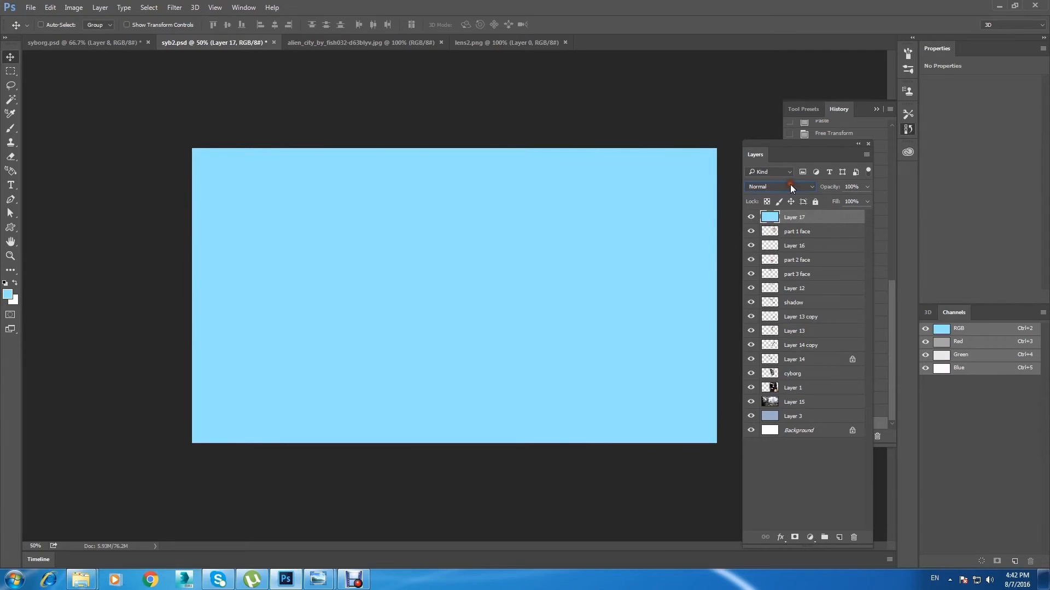
pyautogui.scroll(-3, 789, 185)
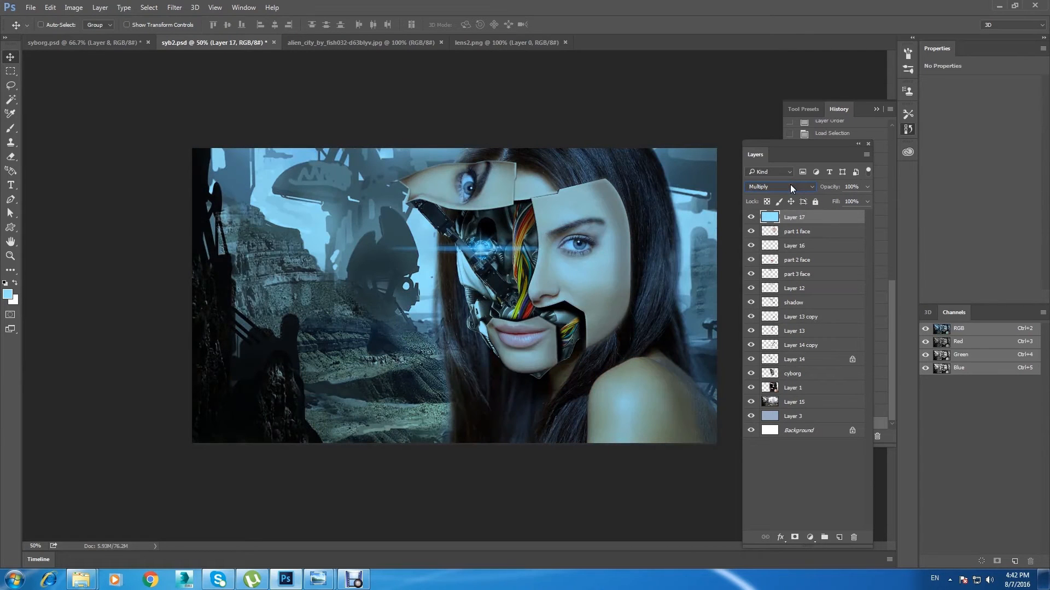
pyautogui.click(868, 186)
pyautogui.moveTo(864, 201); pyautogui.dragTo(834, 201)
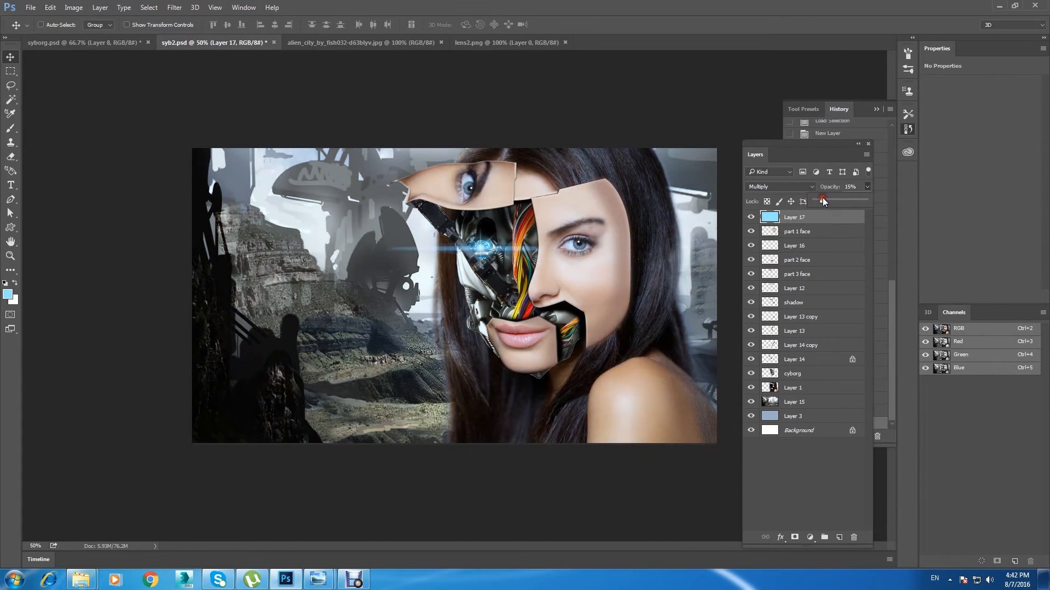
# Step: Compare the image with and without the blue tint by toggling Layer 17's visibility, and leave the layer hidden
pyautogui.click(751, 217)
pyautogui.click(751, 218)
pyautogui.click(750, 217)
pyautogui.click(751, 217)
pyautogui.click(751, 217)
pyautogui.click(751, 217)
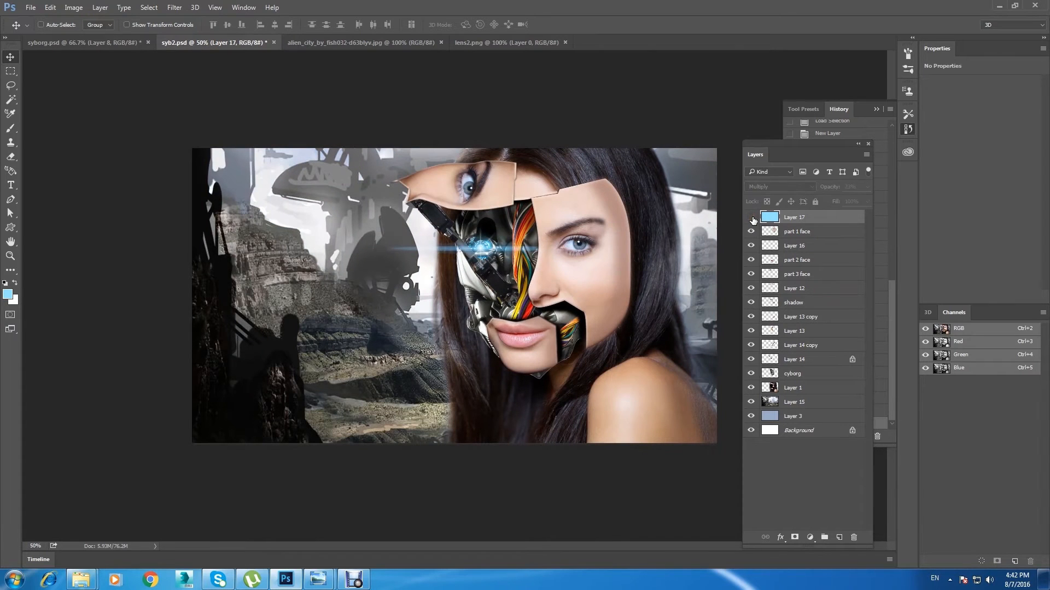
pyautogui.click(752, 218)
pyautogui.click(752, 218)
# Step: Open the CyberneticArmProsthesis3 image from the syborg folder and select its whole canvas
pyautogui.click(30, 8)
pyautogui.click(50, 28)
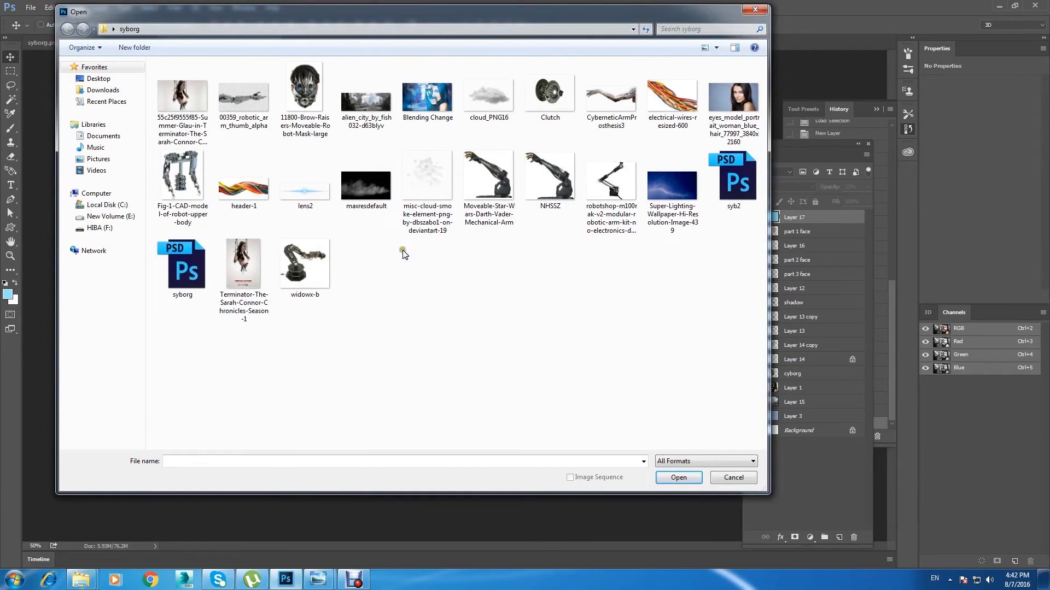
pyautogui.click(611, 99)
pyautogui.click(679, 477)
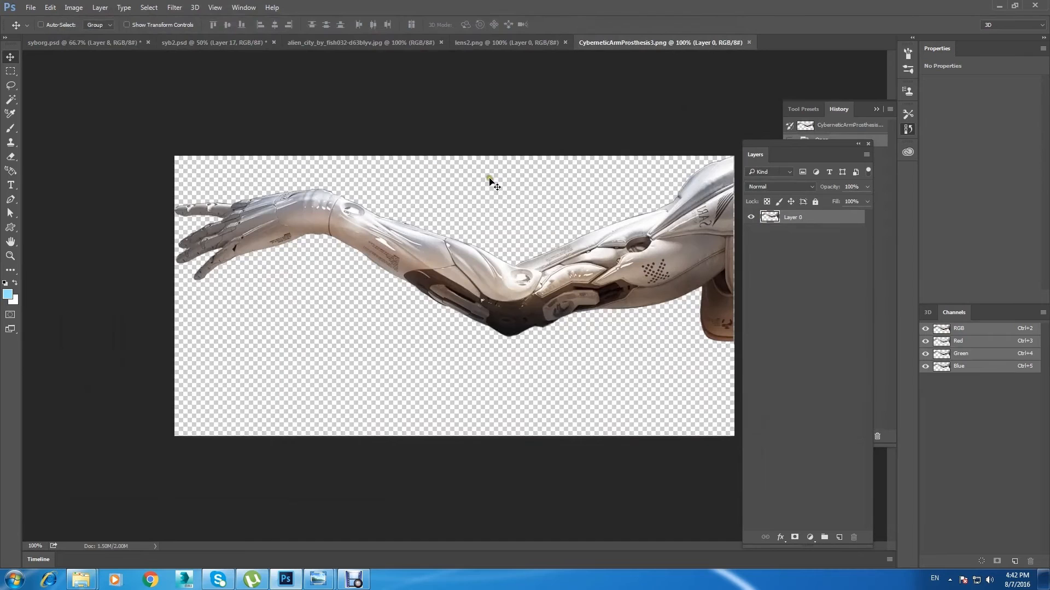
pyautogui.hotkey('ctrl', 'a')
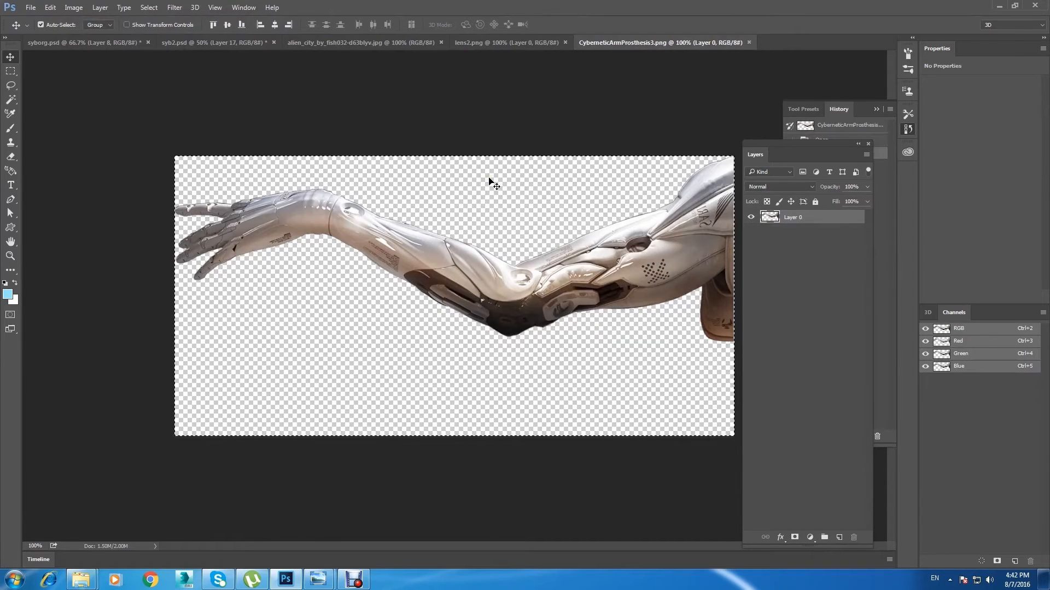
# Step: Paste the cybernetic arm into syb2.psd and place it across the lower part of the portrait
pyautogui.click(201, 45)
pyautogui.hotkey('ctrl', 'v')
pyautogui.moveTo(501, 285); pyautogui.dragTo(520, 411)
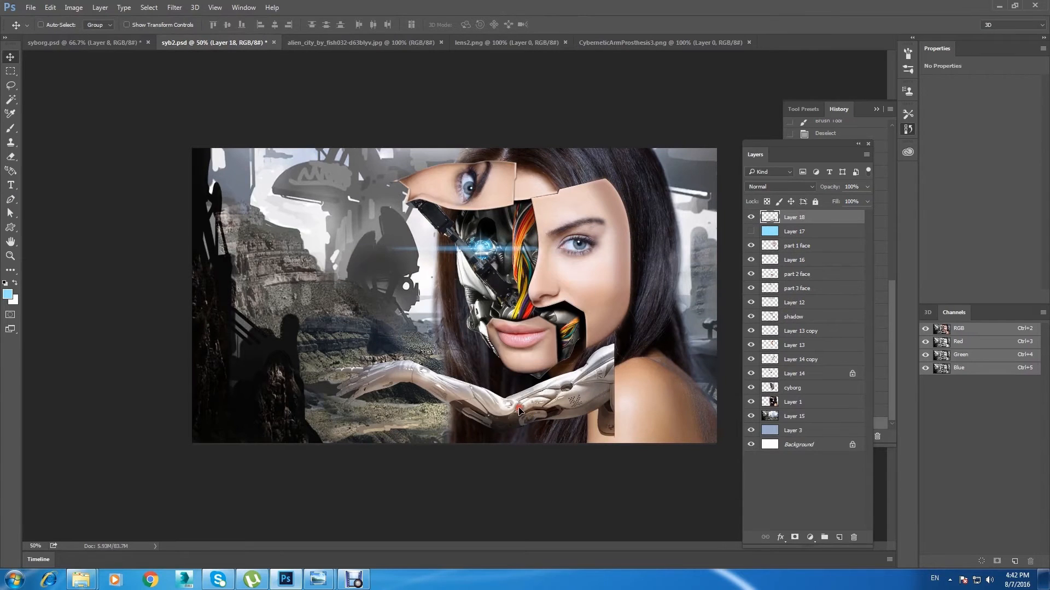
# Step: Enlarge and rotate the cybernetic arm so its hand rises from the bottom edge in front of the canyon, and apply the transform
pyautogui.hotkey('ctrl', 't')
pyautogui.moveTo(628, 339); pyautogui.dragTo(364, 307)
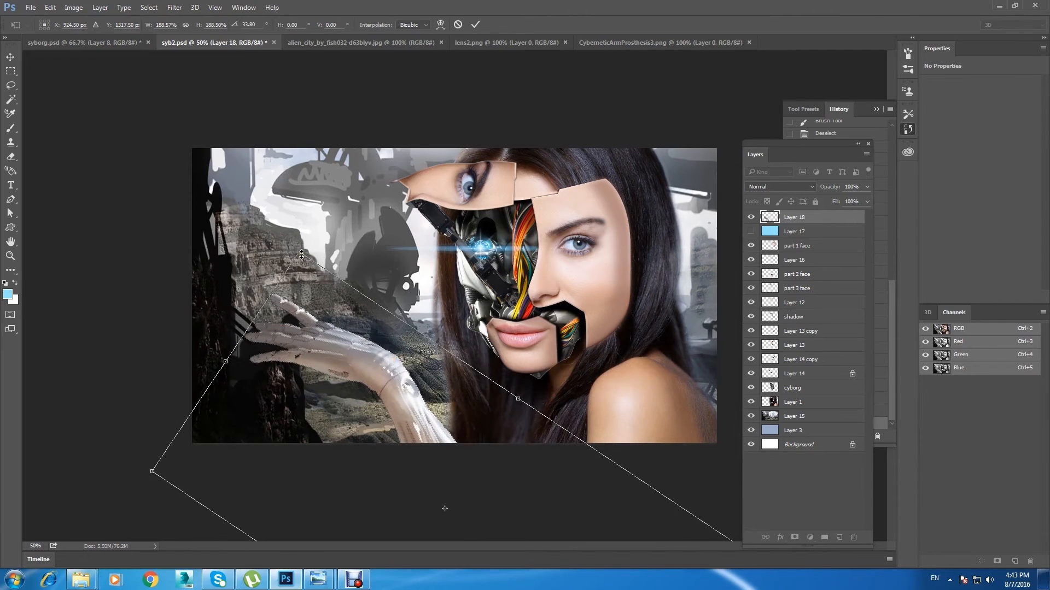
pyautogui.moveTo(299, 252); pyautogui.dragTo(290, 236)
pyautogui.moveTo(328, 339); pyautogui.dragTo(282, 343)
pyautogui.click(10, 56)
pyautogui.click(482, 219)
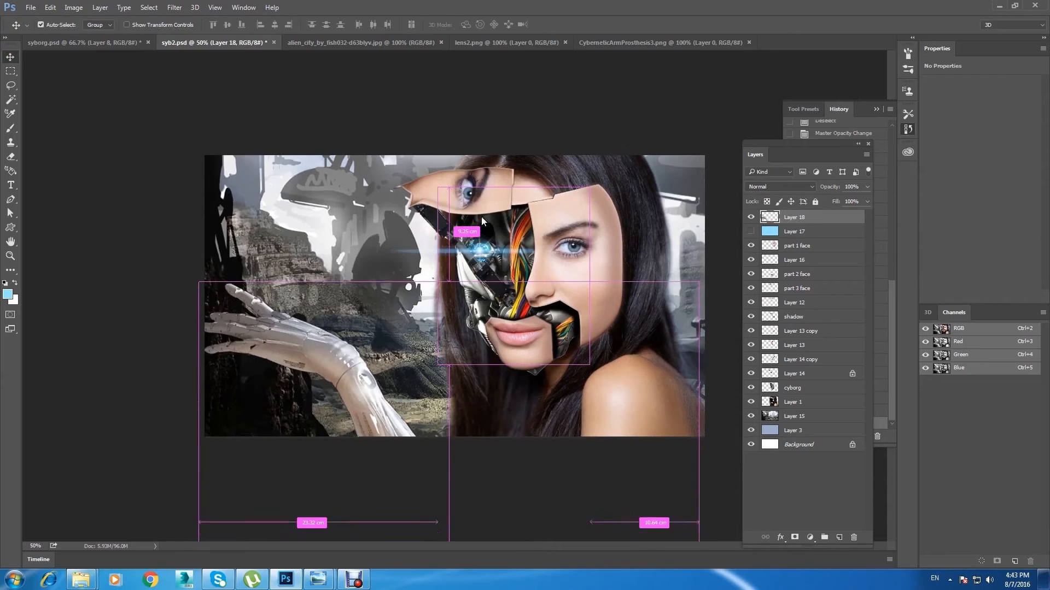
# Step: Reposition the cybernetic arm lower so only the hand and wrist extend above the canvas's bottom edge
pyautogui.hotkey('ctrl', '-')
pyautogui.moveTo(377, 340); pyautogui.dragTo(386, 340)
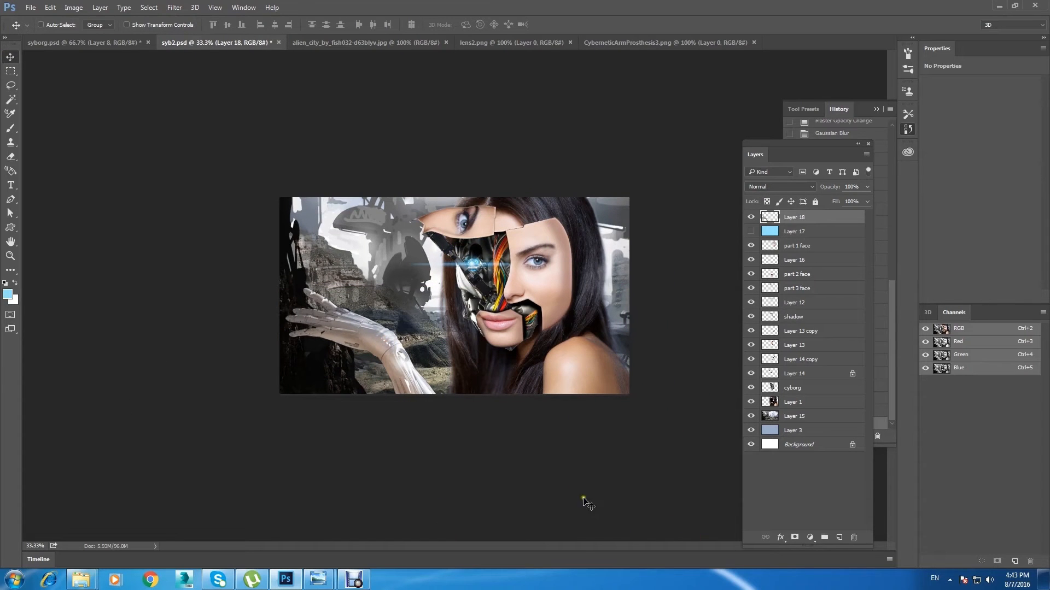
pyautogui.hotkey('ctrl', '-')
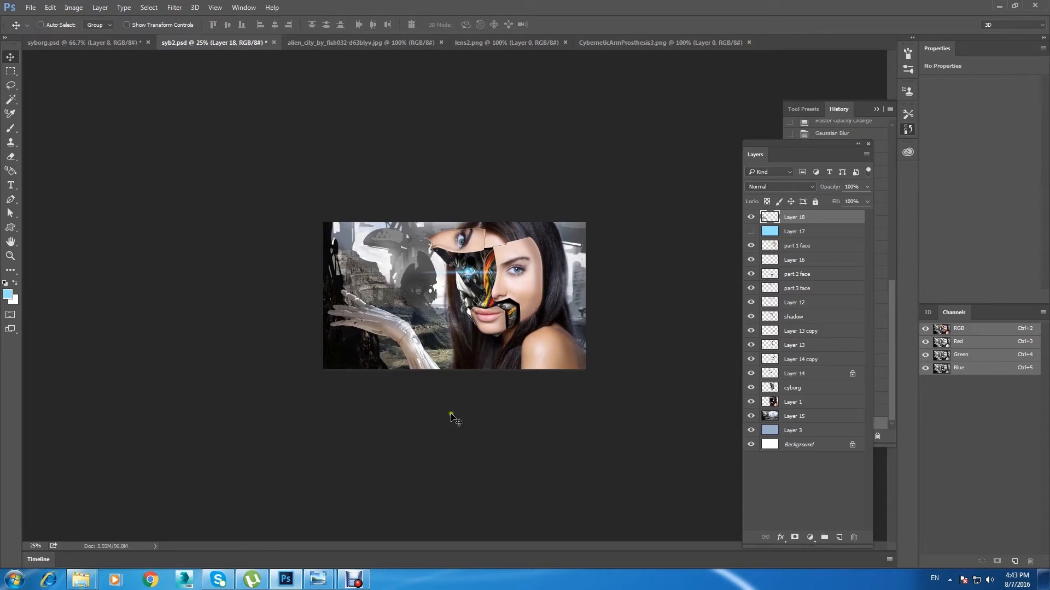
pyautogui.moveTo(409, 345); pyautogui.dragTo(430, 376)
pyautogui.scroll(2, 429, 373)
pyautogui.scroll(-1, 432, 373)
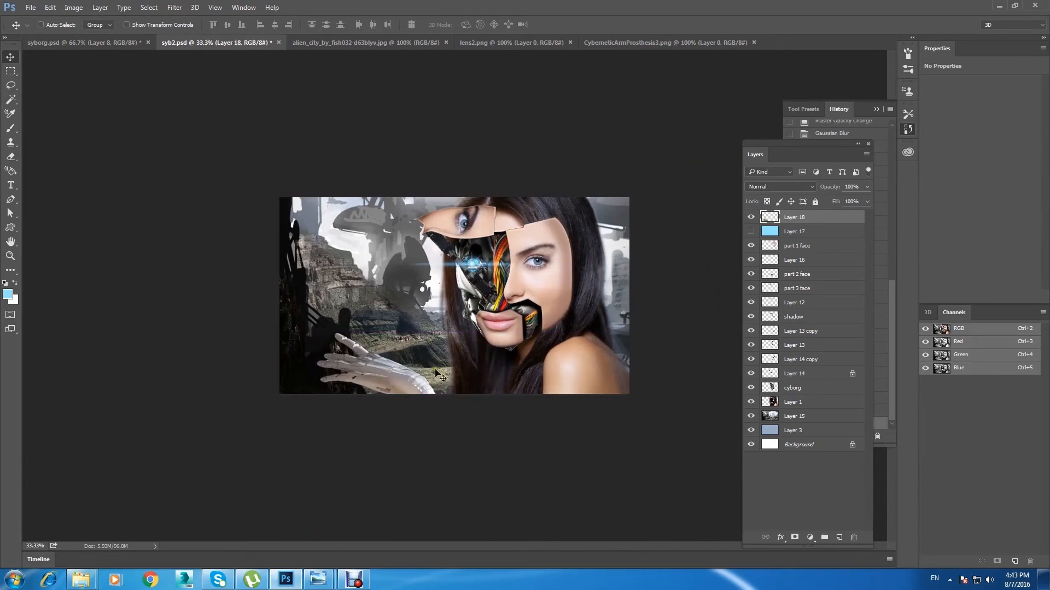
pyautogui.scroll(1, 483, 147)
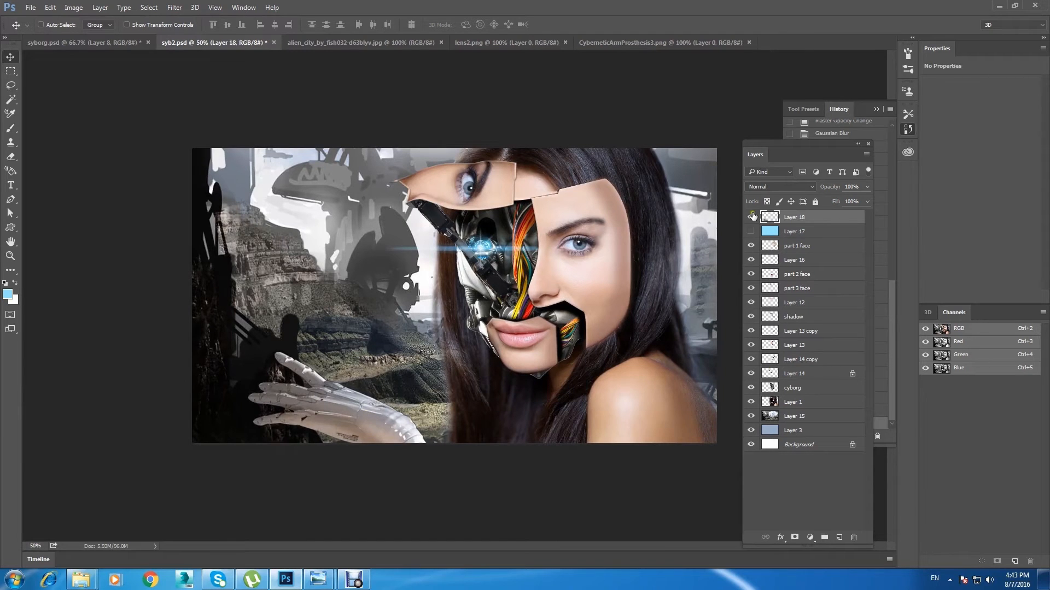
# Step: Darken the shadows of the cybernetic hand on Layer 18 with Curves, mapping input 83 to output 48
pyautogui.hotkey('ctrl', 'm')
pyautogui.moveTo(790, 323)
pyautogui.mouseDown()
pyautogui.moveTo(804, 331)
pyautogui.moveTo(795, 326)
pyautogui.mouseUp()
pyautogui.moveTo(728, 394); pyautogui.dragTo(729, 406)
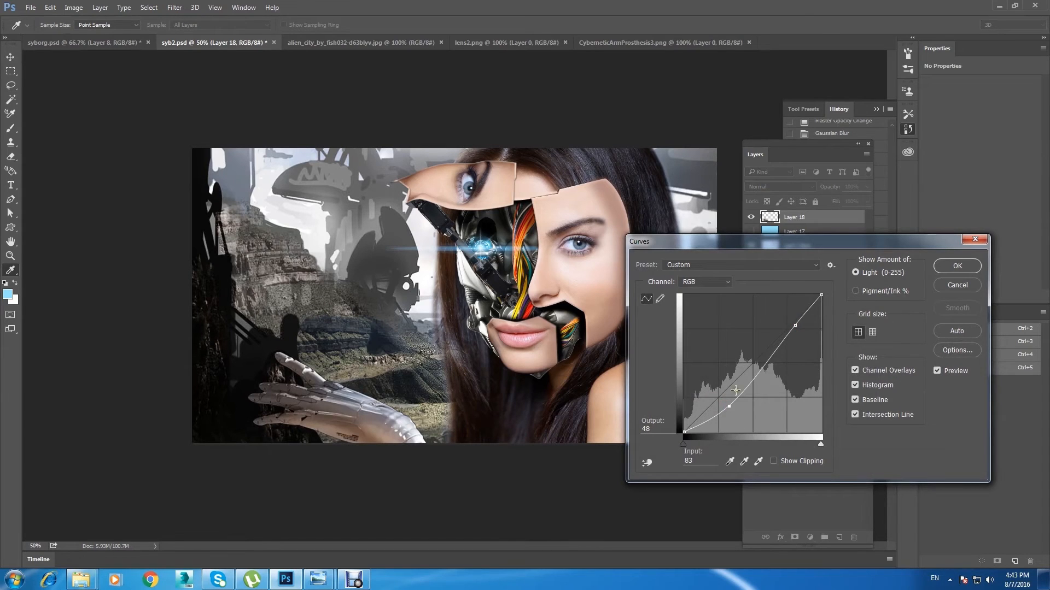
pyautogui.click(948, 267)
pyautogui.hotkey('ctrl', '-')
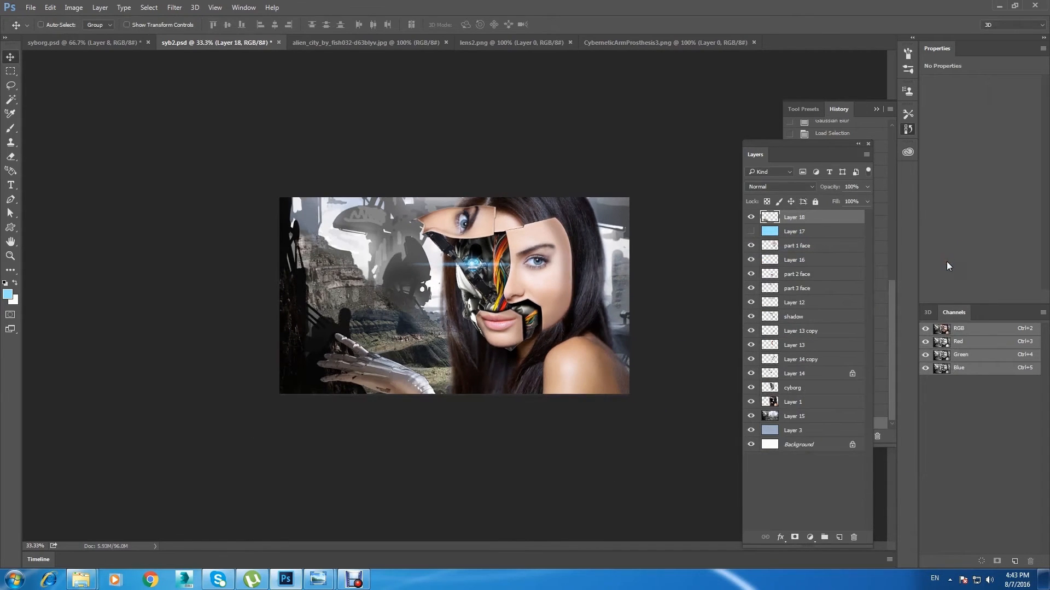
# Step: Save the document as syb2 in Photoshop format with layers, replacing the existing file in the syborg folder
pyautogui.click(28, 8)
pyautogui.click(103, 141)
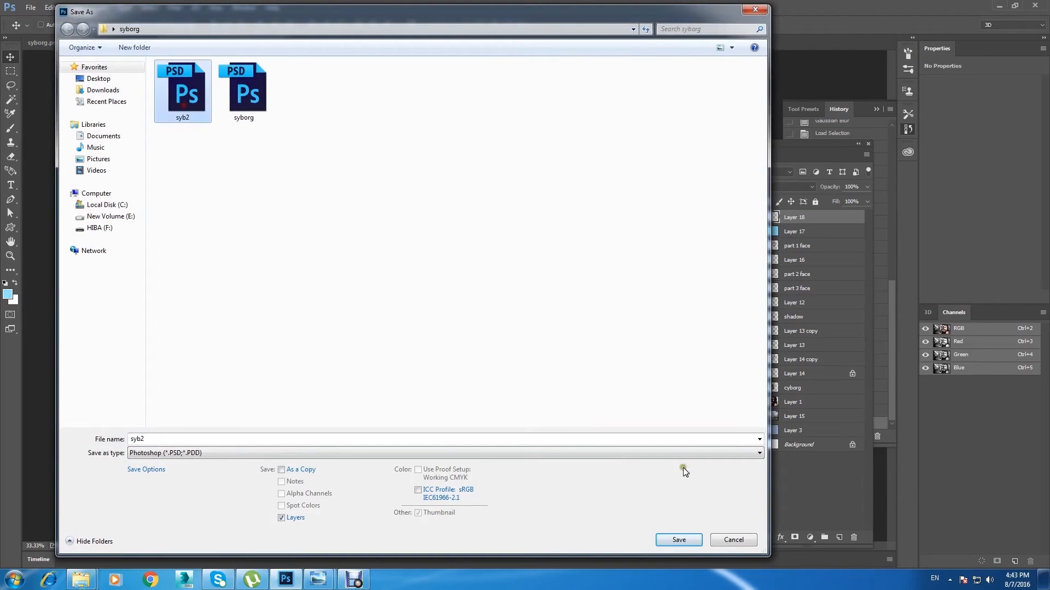
pyautogui.click(675, 536)
pyautogui.click(552, 290)
pyautogui.press('Return')
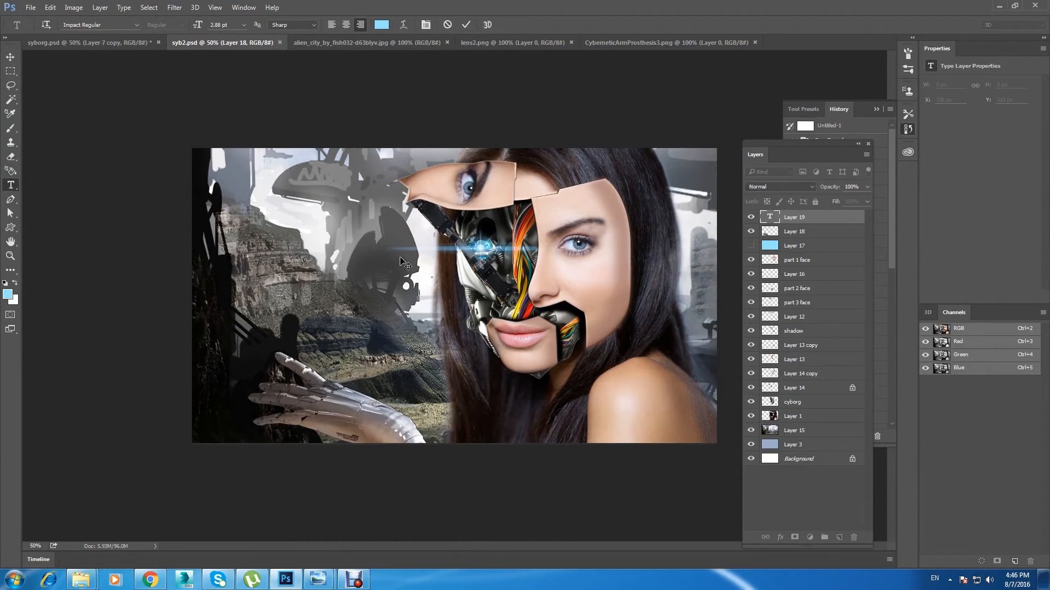
# Step: Enter the title THE ALIEN, enlarge it and place it over the canyon above the robotic hand
pyautogui.hotkey('ctrl', 't')
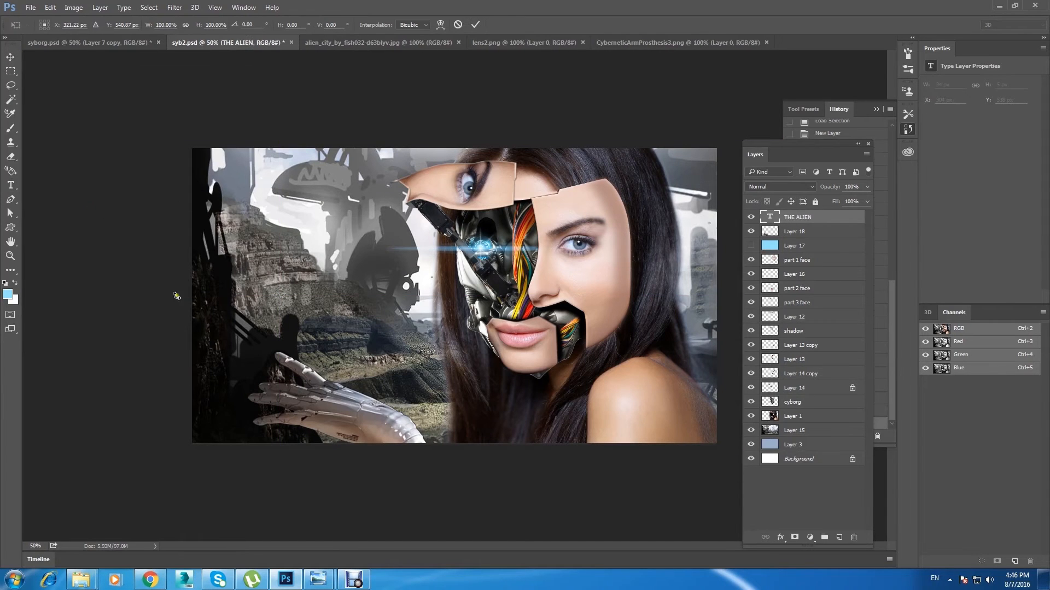
pyautogui.moveTo(286, 304); pyautogui.dragTo(462, 406)
pyautogui.moveTo(369, 309); pyautogui.dragTo(258, 328)
pyautogui.click(10, 56)
pyautogui.click(479, 219)
pyautogui.moveTo(380, 325); pyautogui.dragTo(371, 319)
pyautogui.hotkey('ctrl', '+')
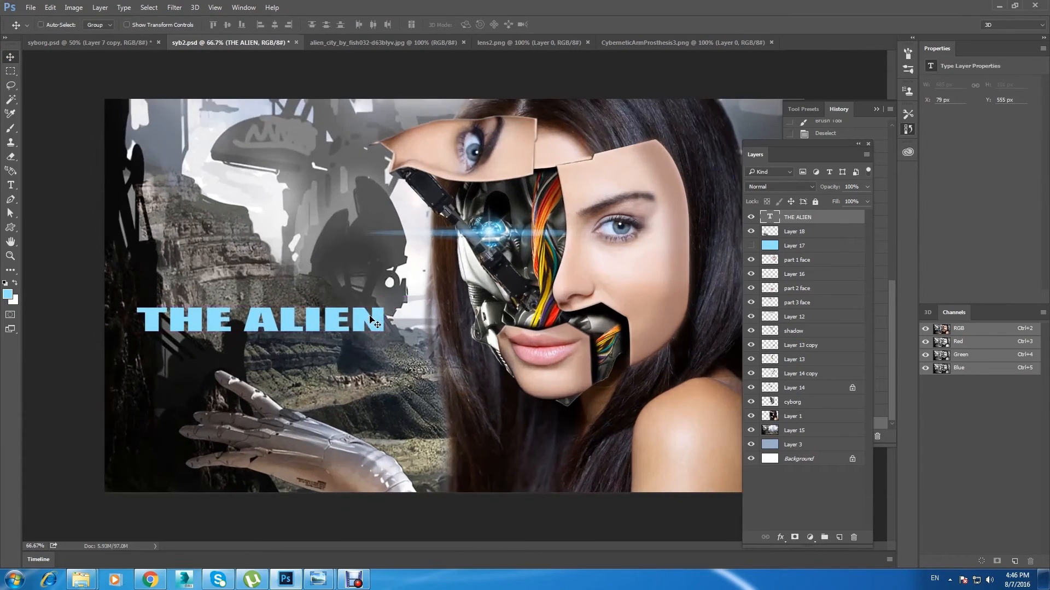
# Step: Widen the THE ALIEN title further across the canyon, adjust its position and apply the transform
pyautogui.hotkey('ctrl', 't')
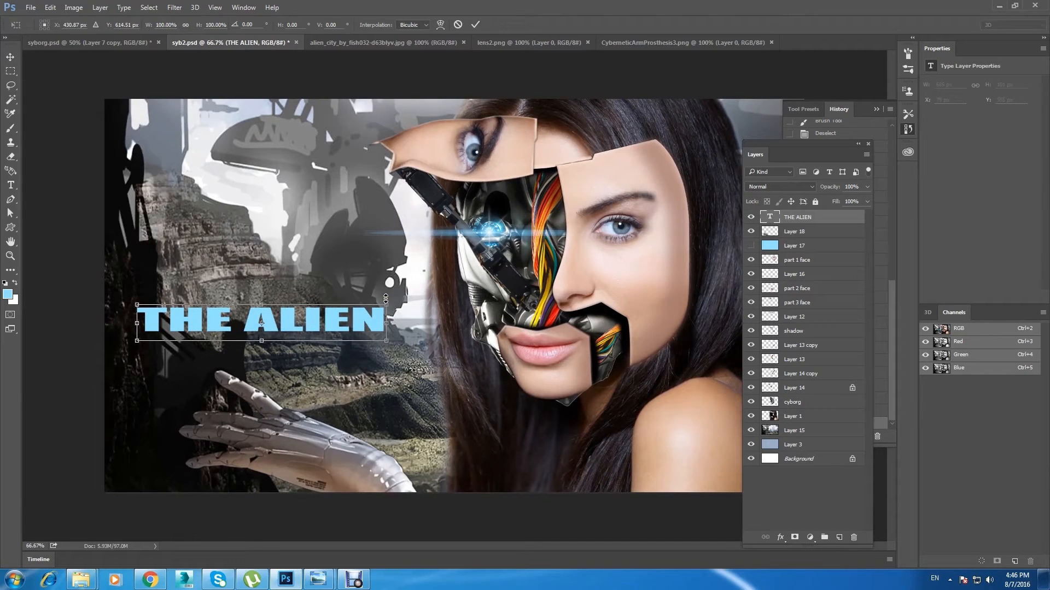
pyautogui.moveTo(386, 303); pyautogui.dragTo(415, 295)
pyautogui.moveTo(313, 344)
pyautogui.mouseDown()
pyautogui.moveTo(324, 360)
pyautogui.moveTo(310, 330)
pyautogui.mouseUp()
pyautogui.click(10, 57)
pyautogui.click(467, 216)
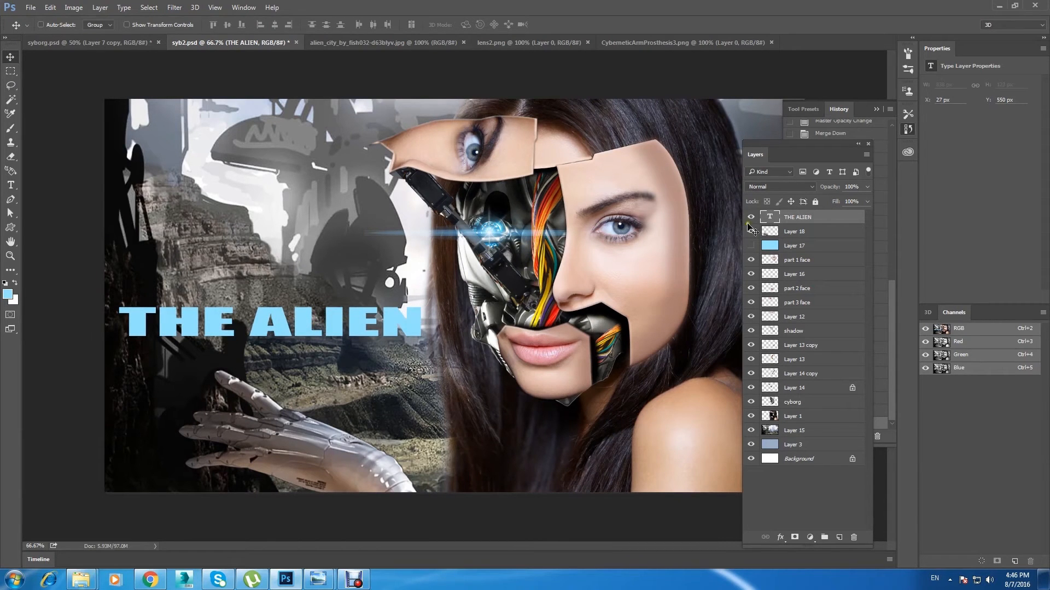
# Step: Rasterize the THE ALIEN text layer and nudge the title slightly
pyautogui.rightClick(820, 218)
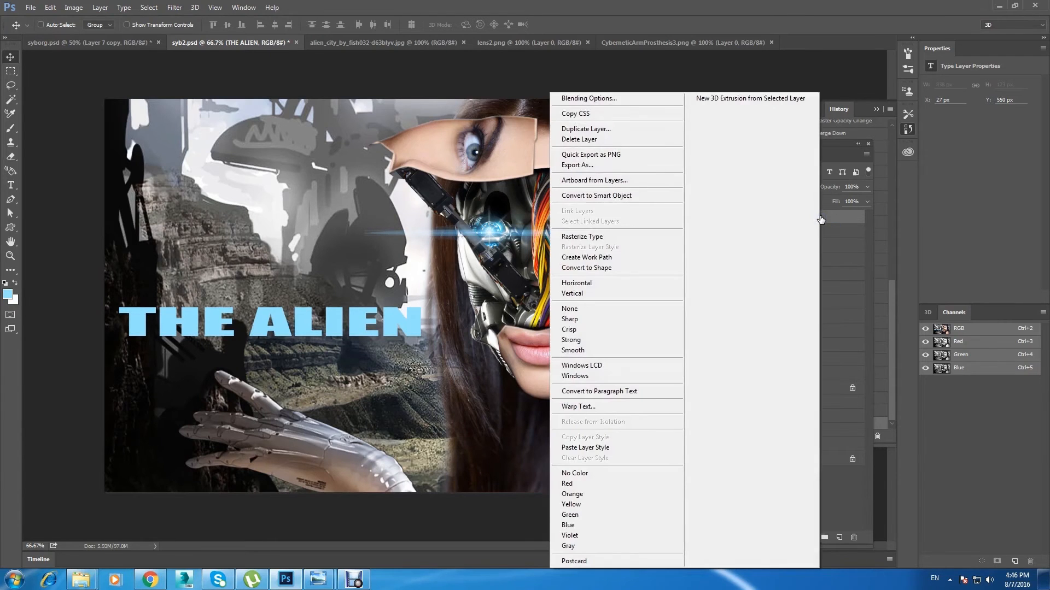
pyautogui.click(563, 236)
pyautogui.moveTo(300, 328); pyautogui.dragTo(295, 324)
# Step: Try to distort the THE ALIEN title into perspective so its beginning is taller than its end, and reposition it slightly
pyautogui.click(75, 8)
pyautogui.moveTo(50, 8)
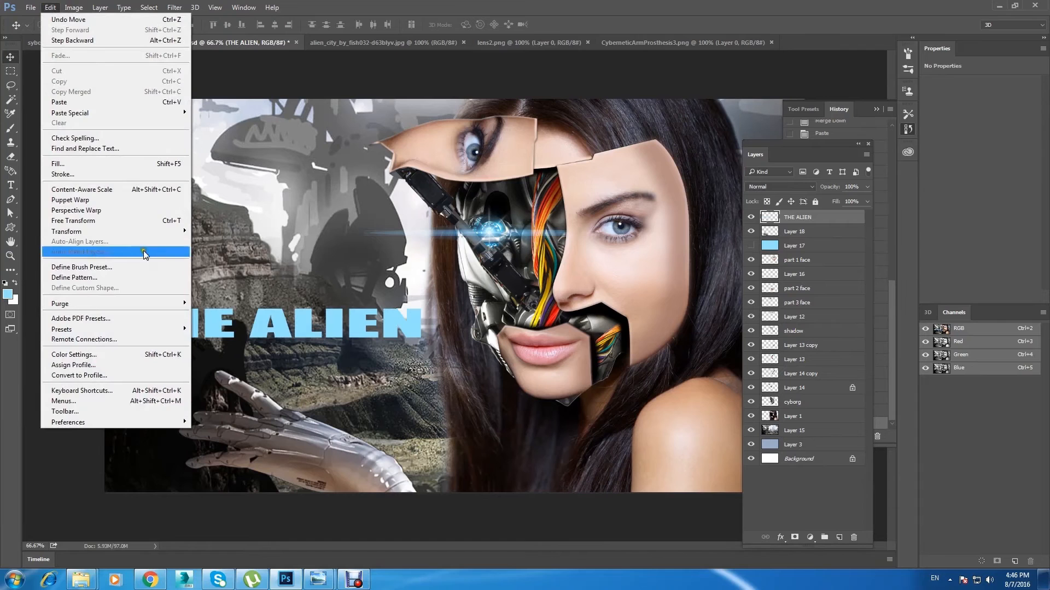
pyautogui.moveTo(159, 231)
pyautogui.click(265, 288)
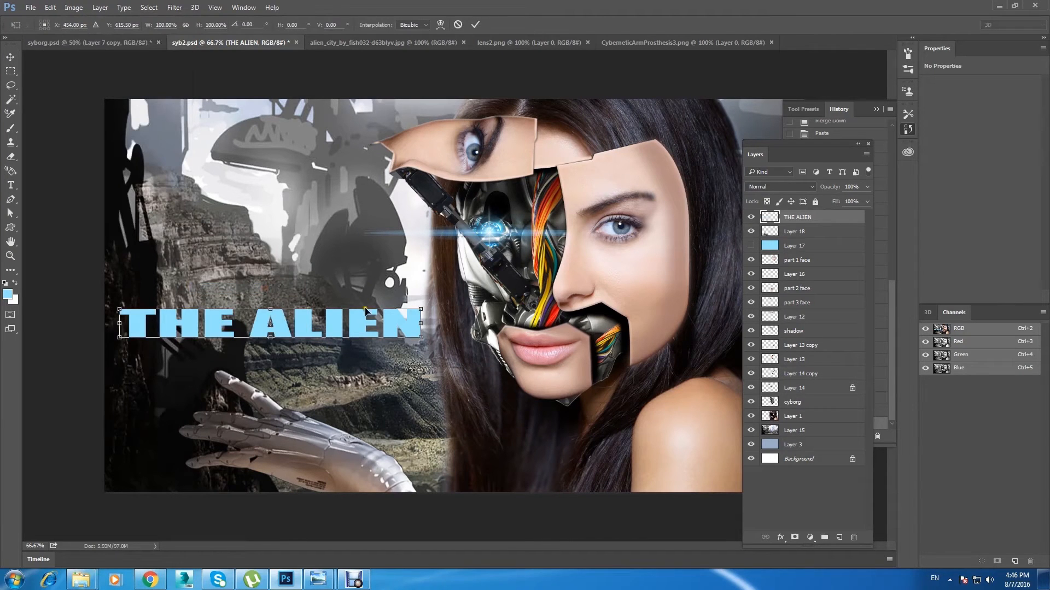
pyautogui.moveTo(421, 308); pyautogui.dragTo(420, 326)
pyautogui.hotkey('ctrl', 'z')
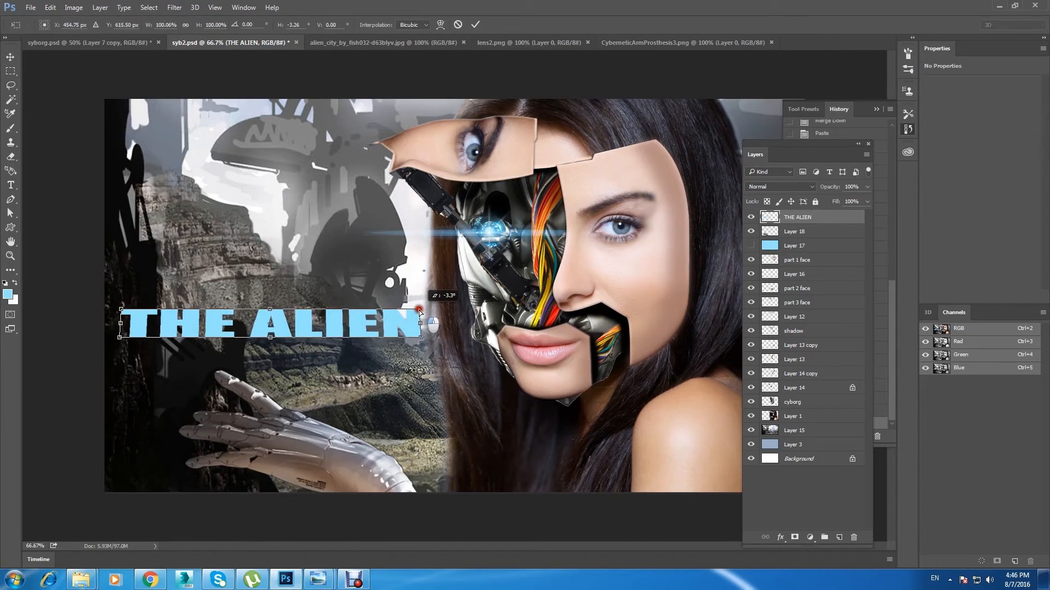
pyautogui.moveTo(271, 309)
pyautogui.mouseDown()
pyautogui.moveTo(306, 285)
pyautogui.moveTo(289, 280)
pyautogui.moveTo(261, 309)
pyautogui.mouseUp()
pyautogui.moveTo(121, 340); pyautogui.dragTo(124, 345)
pyautogui.click(10, 57)
pyautogui.click(476, 220)
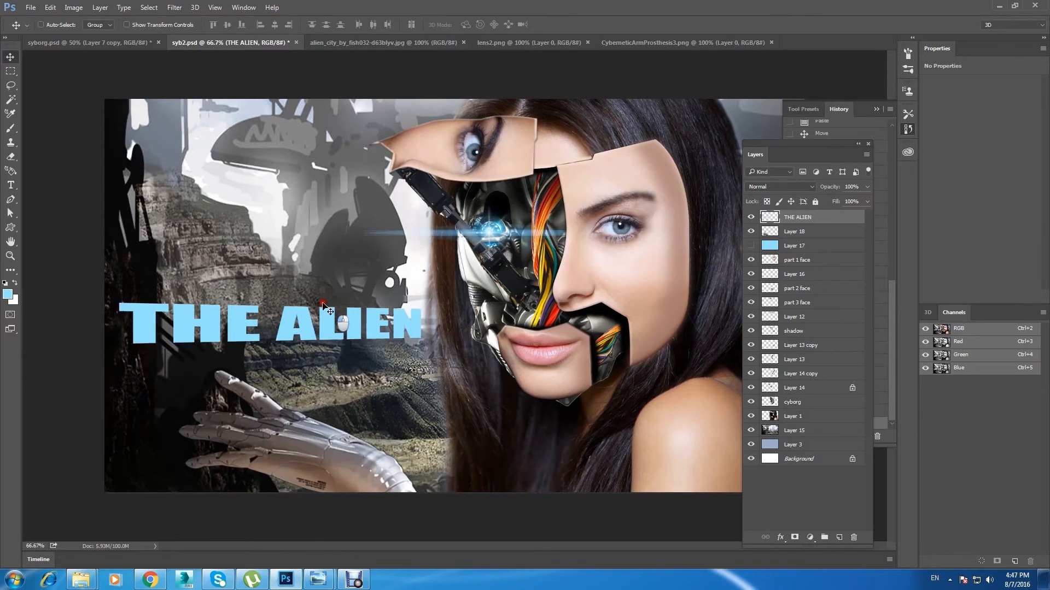
pyautogui.moveTo(323, 305); pyautogui.dragTo(322, 314)
# Step: Undo the title's last move and perspective distortion
pyautogui.hotkey('ctrl', '-')
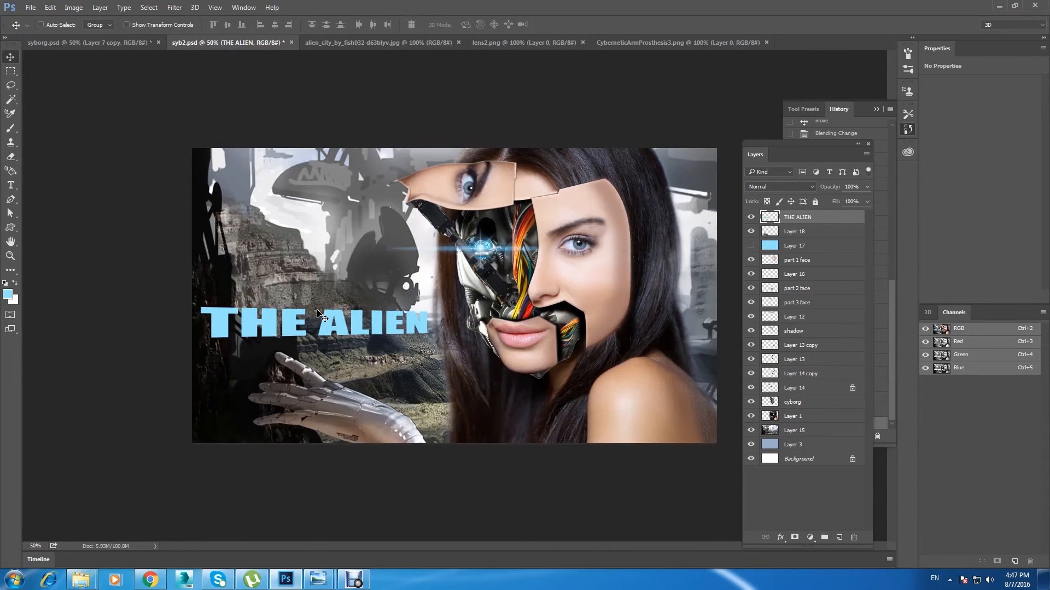
pyautogui.hotkey('ctrl', '+')
pyautogui.hotkey('ctrl', 'alt', 'z')
pyautogui.hotkey('ctrl', 'alt', 'z')
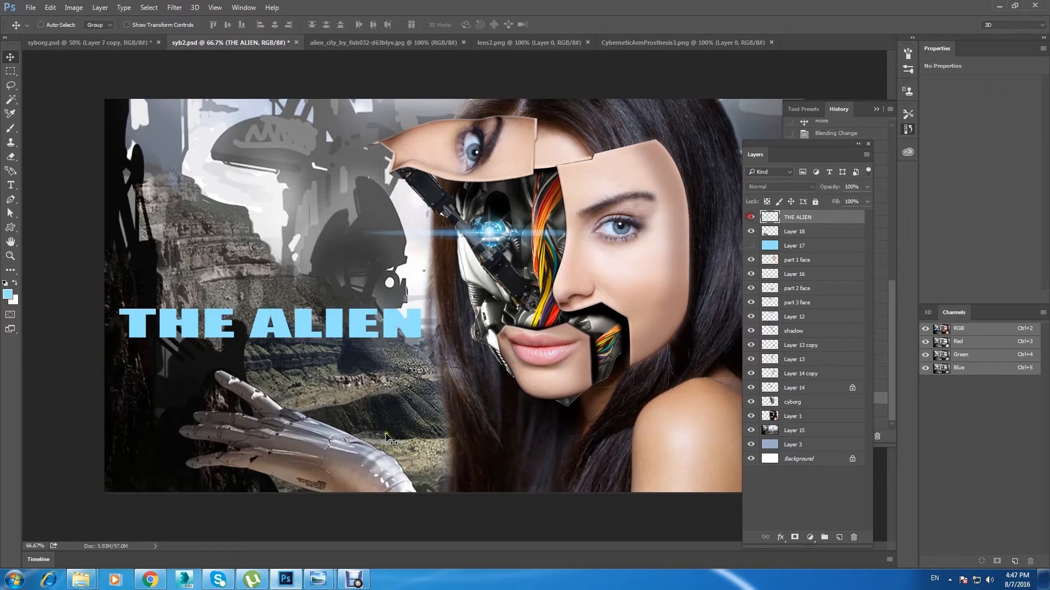
# Step: Switch to Chrome and search Google for metal texture in a new page
pyautogui.click(150, 580)
pyautogui.click(122, 7)
pyautogui.write('Google.com')
pyautogui.press('Return')
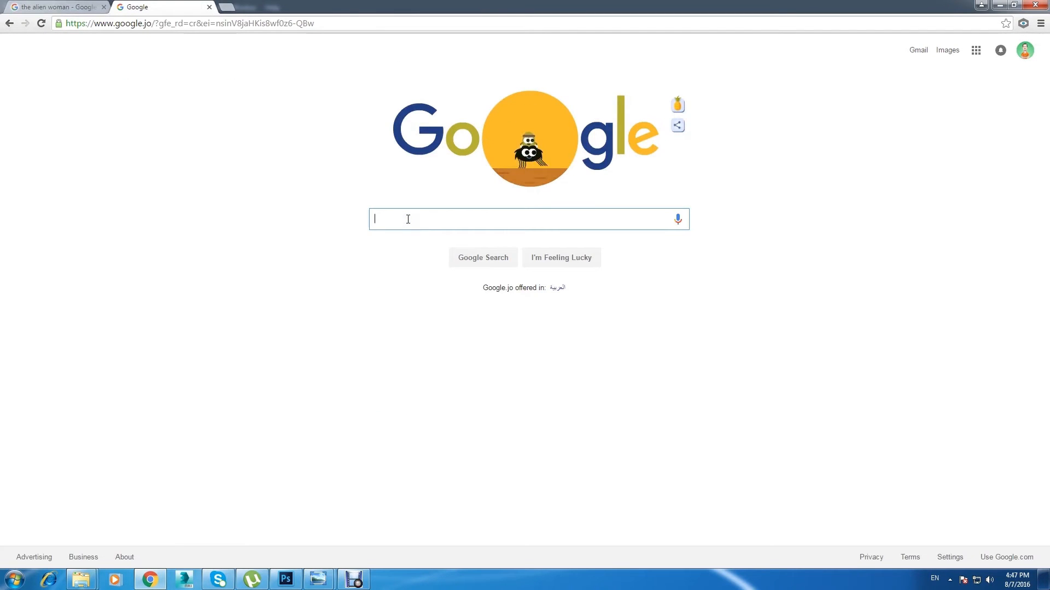
pyautogui.write('METAL ')
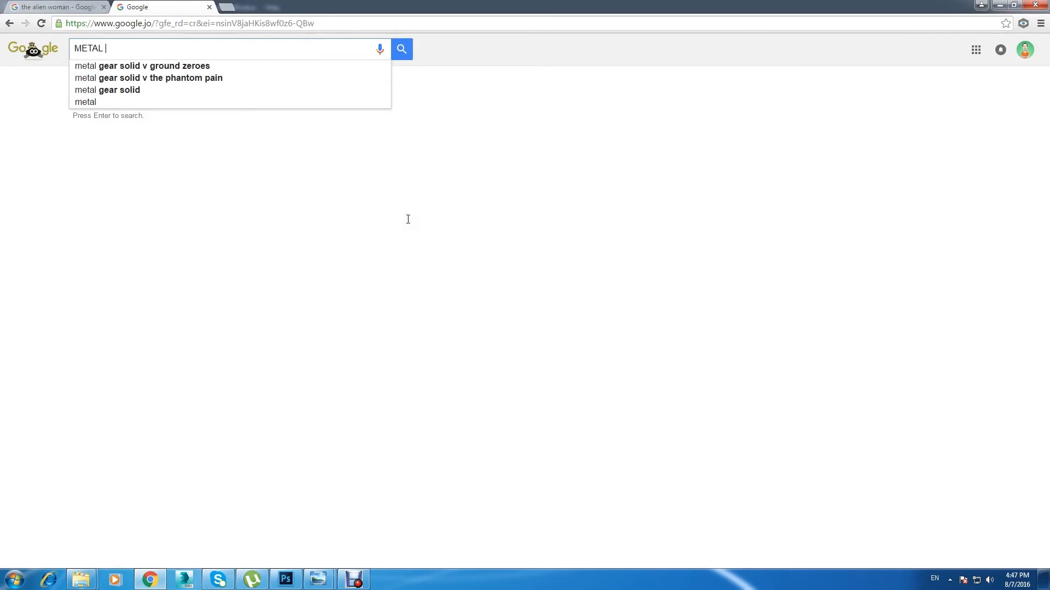
pyautogui.write('TEXTURE')
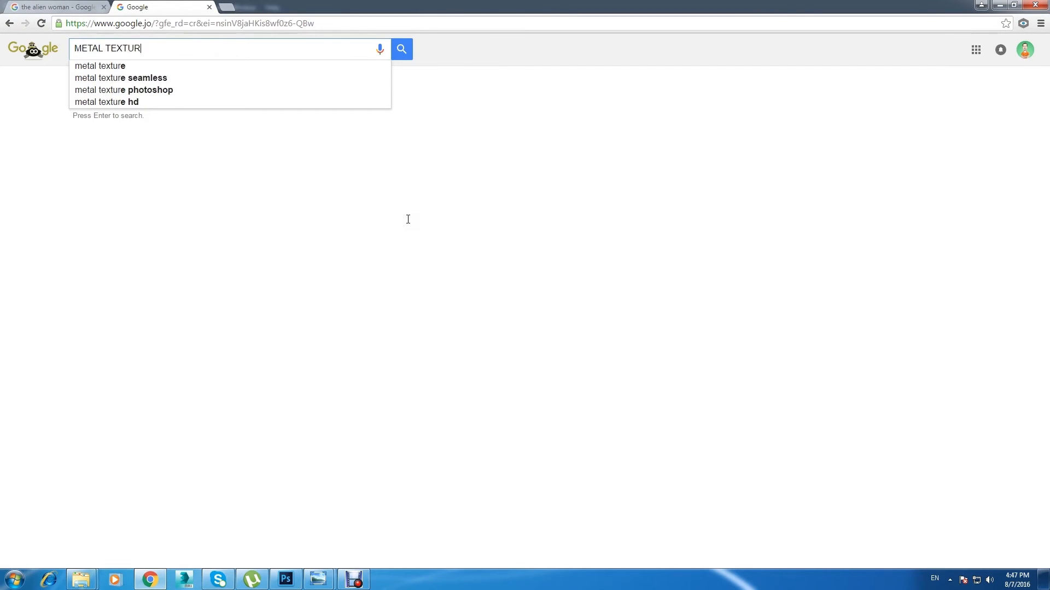
pyautogui.click(126, 69)
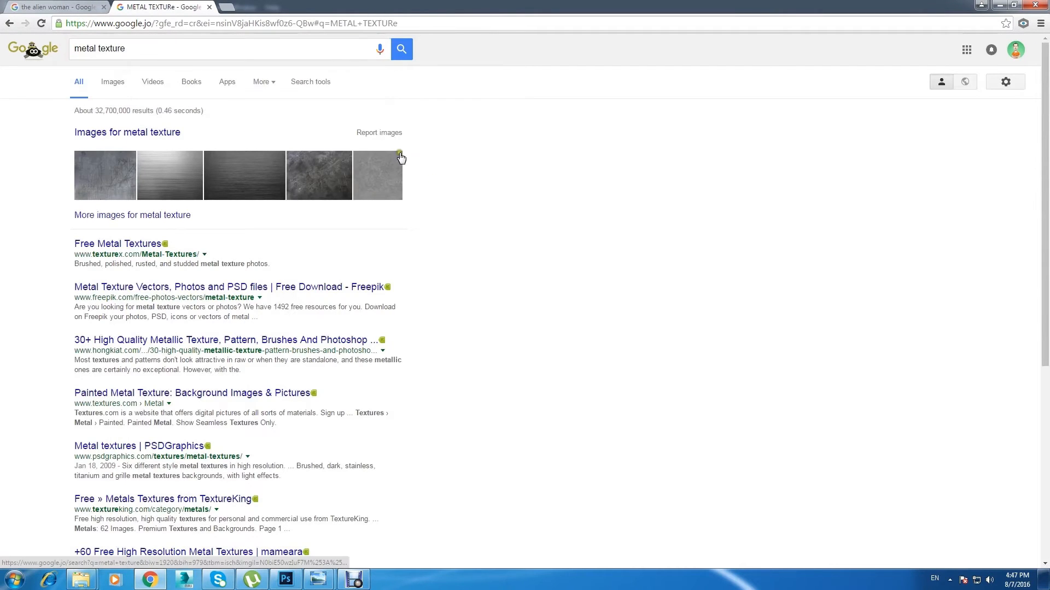
# Step: Save the scratched grey metal image to the Desktop as metal-texture-7 in JPEG format and close its search page
pyautogui.click(104, 180)
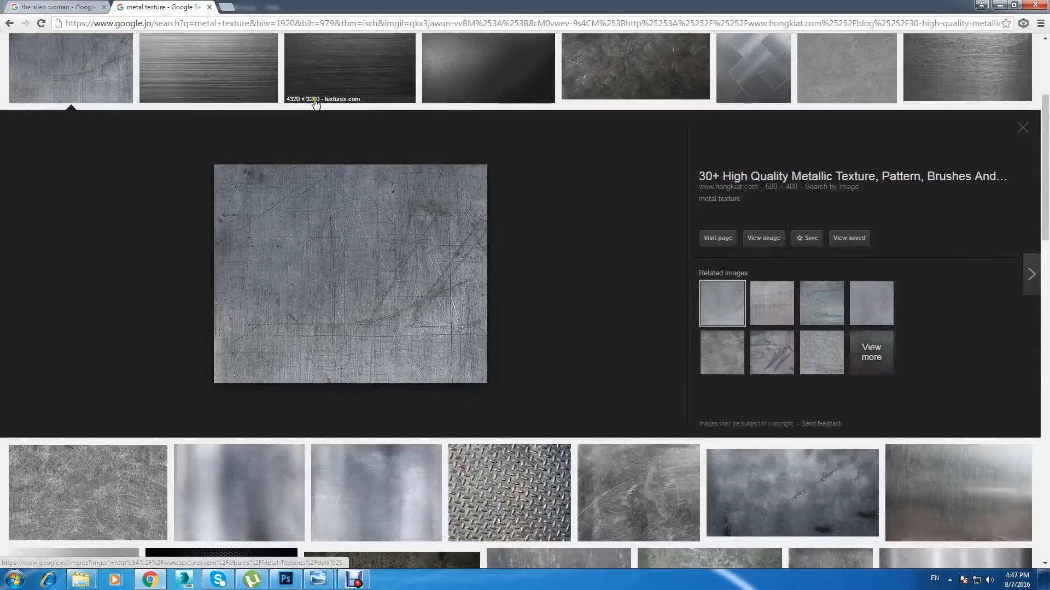
pyautogui.rightClick(327, 252)
pyautogui.click(362, 349)
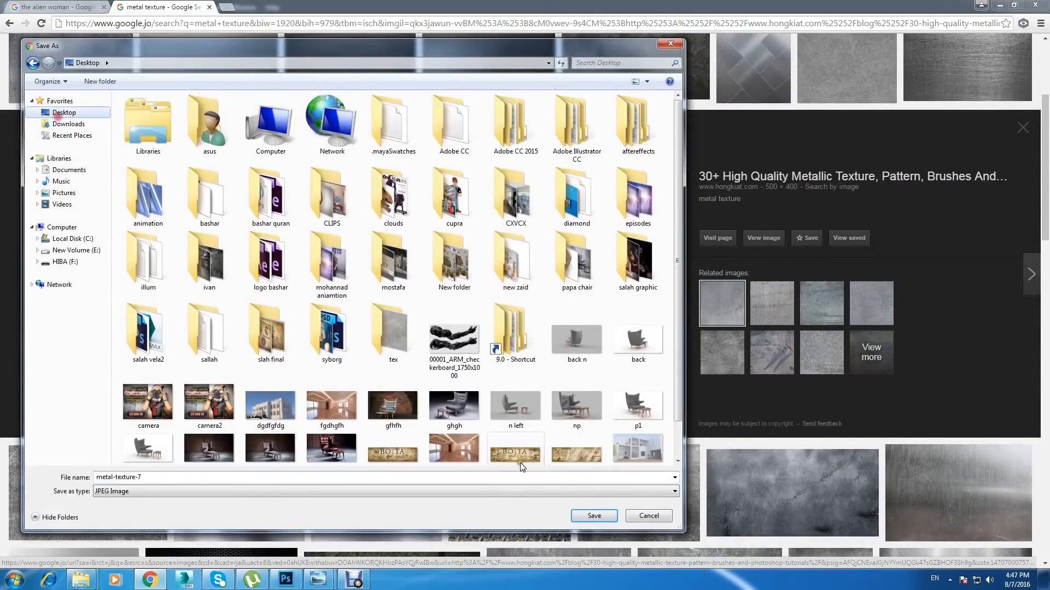
pyautogui.click(588, 512)
pyautogui.click(210, 7)
# Step: Switch to Photoshop, open metal-texture-7 from the Desktop and select the entire image for copying
pyautogui.click(287, 579)
pyautogui.click(27, 7)
pyautogui.click(65, 30)
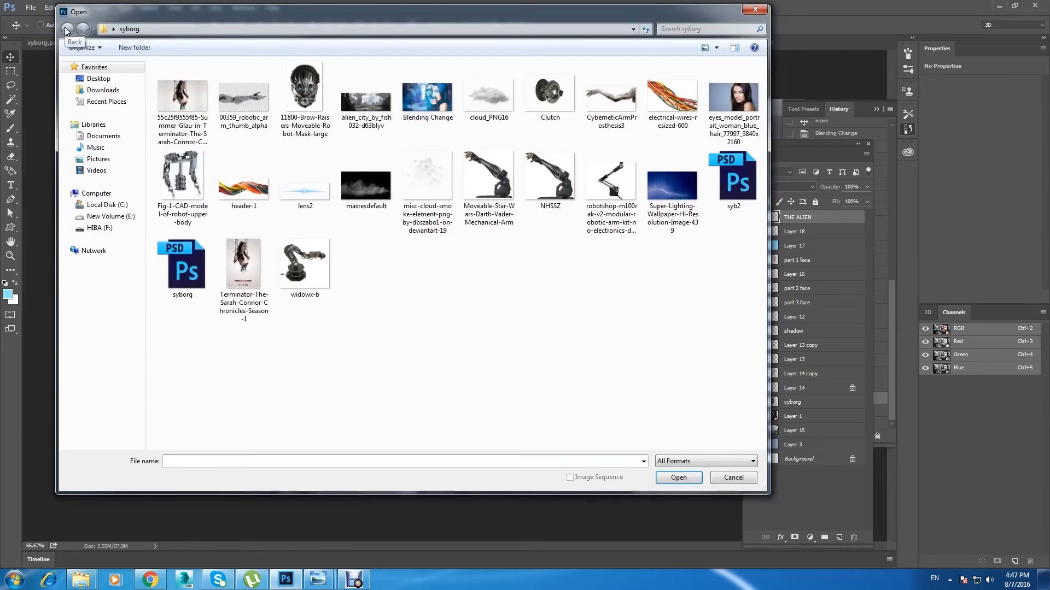
pyautogui.moveTo(381, 300); pyautogui.dragTo(383, 274)
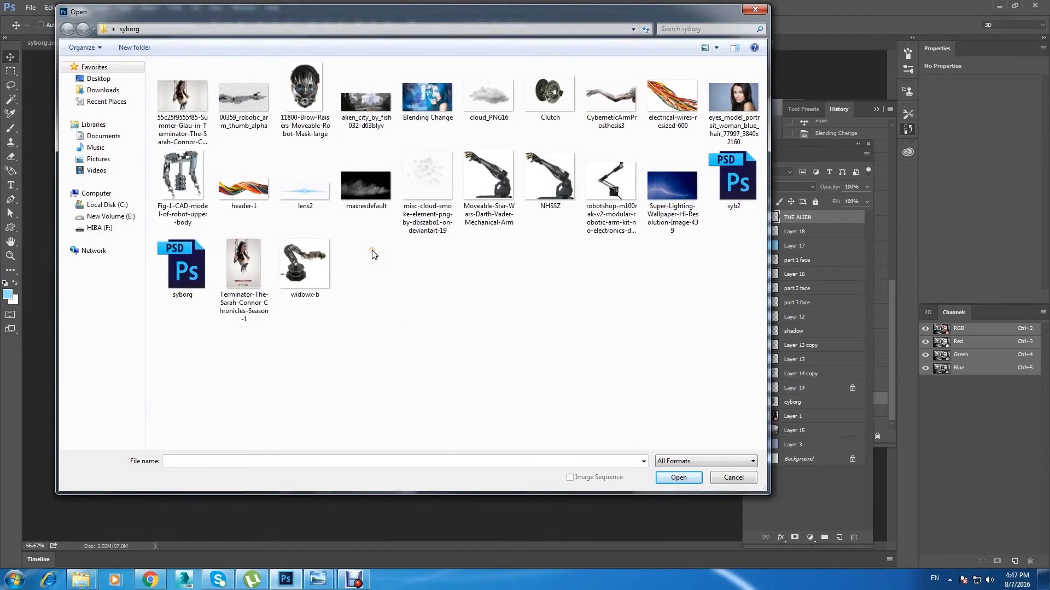
pyautogui.click(98, 79)
pyautogui.moveTo(763, 137); pyautogui.dragTo(761, 328)
pyautogui.click(182, 317)
pyautogui.click(680, 478)
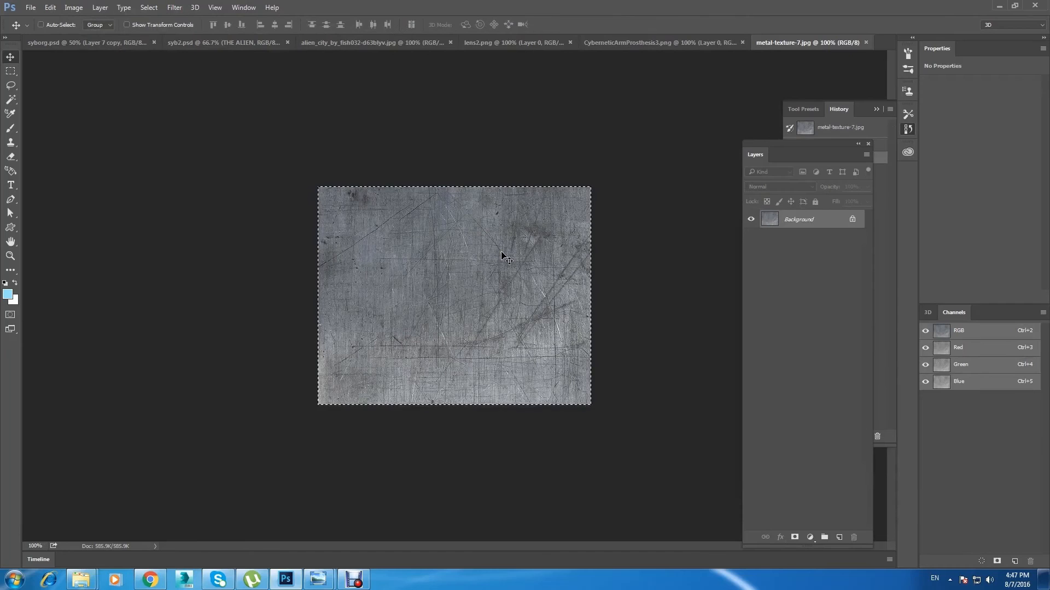
# Step: Close the CyberneticArmProsthesis3, lens2 and alien_city documents, keeping syborg, syb2 and the metal texture open
pyautogui.click(676, 44)
pyautogui.click(746, 42)
pyautogui.click(568, 43)
pyautogui.click(590, 43)
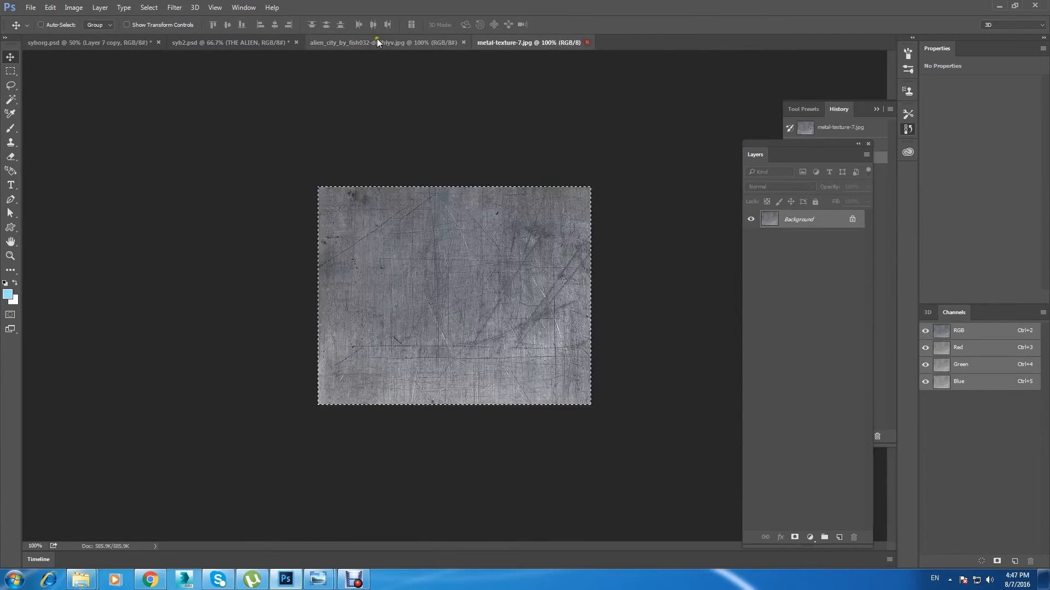
pyautogui.click(377, 42)
pyautogui.click(464, 42)
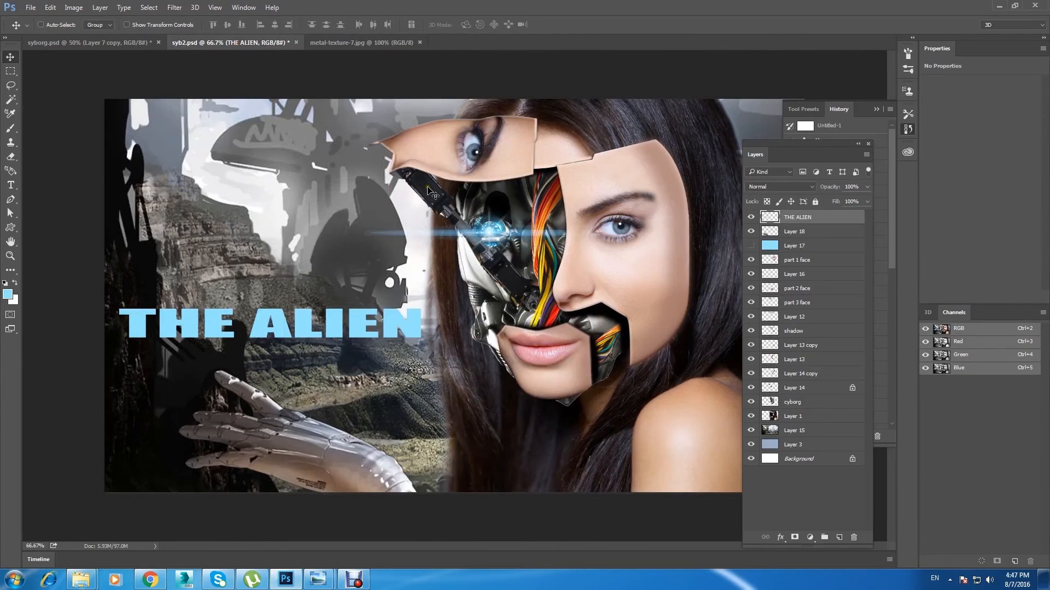
# Step: Paste the metal texture into syb2, position it over the THE ALIEN title and enlarge it to cover all the lettering
pyautogui.hotkey('ctrl', 'v')
pyautogui.moveTo(523, 330); pyautogui.dragTo(454, 311)
pyautogui.hotkey('ctrl', 't')
pyautogui.hotkey('ctrl', 'z')
pyautogui.moveTo(285, 233); pyautogui.dragTo(391, 149)
pyautogui.moveTo(347, 247); pyautogui.dragTo(384, 293)
pyautogui.click(11, 57)
pyautogui.press('Return')
pyautogui.click(751, 217)
pyautogui.click(751, 217)
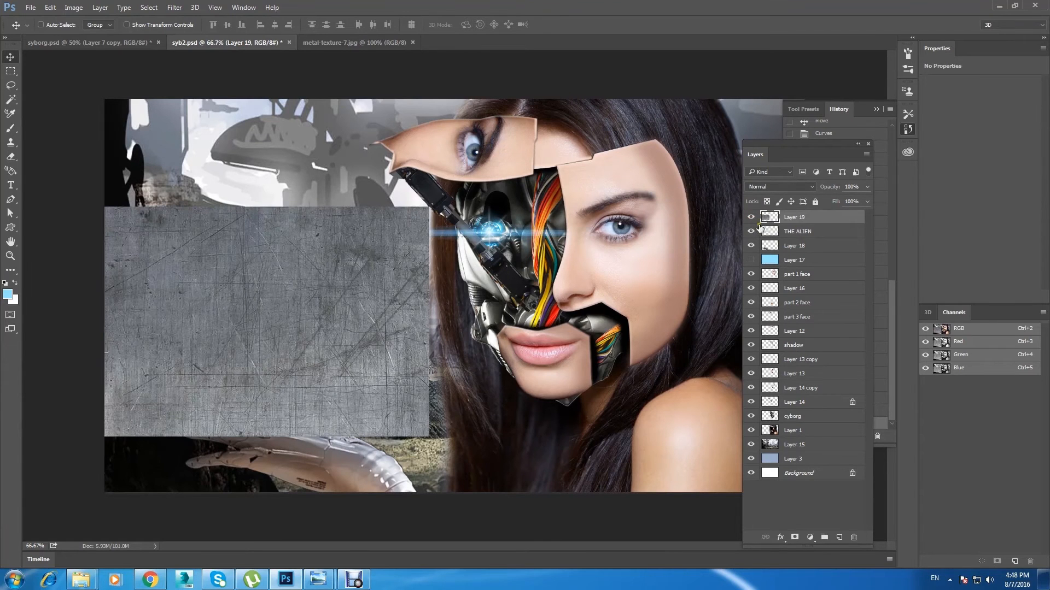
# Step: Load the THE ALIEN lettering as a selection, delete the metal texture outside it and deselect
pyautogui.click(751, 217)
pyautogui.click(800, 232)
pyautogui.keyDown('ctrl'); pyautogui.click(770, 231); pyautogui.keyUp('ctrl')
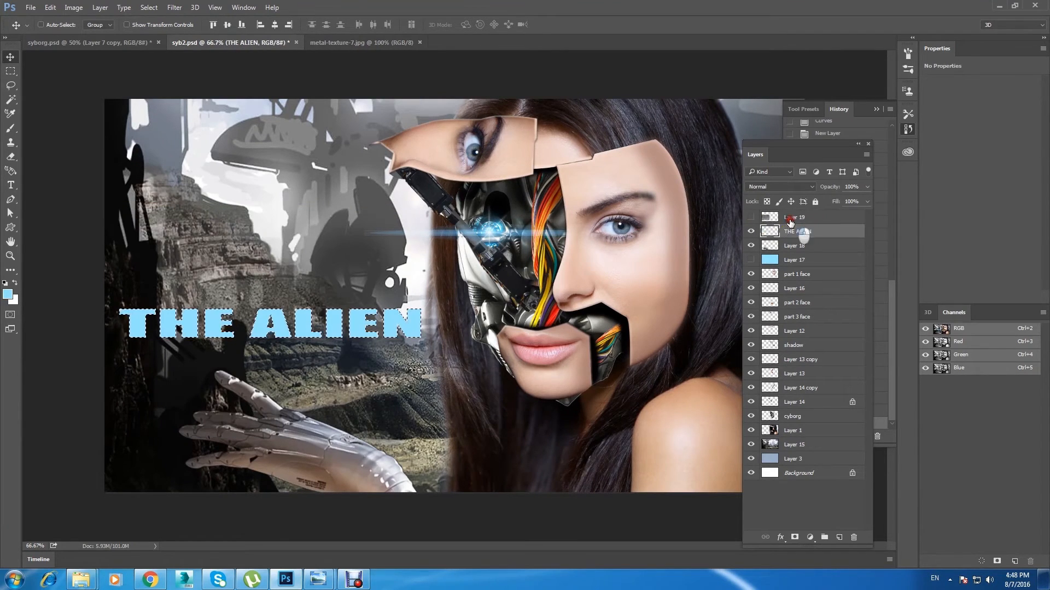
pyautogui.click(790, 218)
pyautogui.click(751, 217)
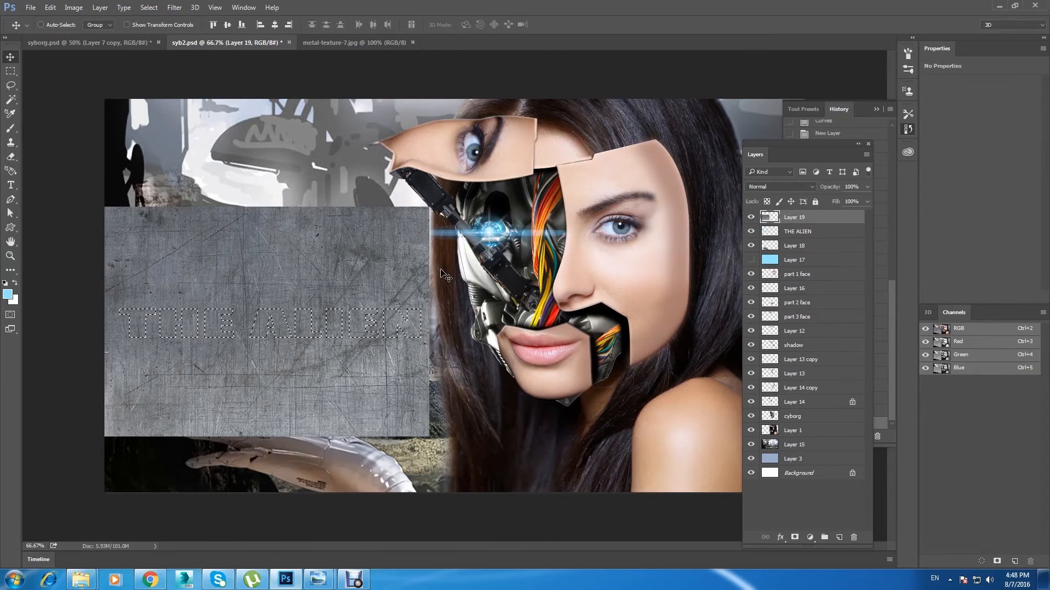
pyautogui.hotkey('ctrl', 'shift', 'i')
pyautogui.press('Delete')
pyautogui.hotkey('ctrl', 'd')
# Step: Set the metal texture layer's blending mode to Hard Light
pyautogui.click(785, 187)
pyautogui.click(785, 187)
pyautogui.press('Down')
pyautogui.press('Down')
pyautogui.press('Down')
pyautogui.press('Down')
pyautogui.press('Down')
pyautogui.press('Down')
pyautogui.press('Down')
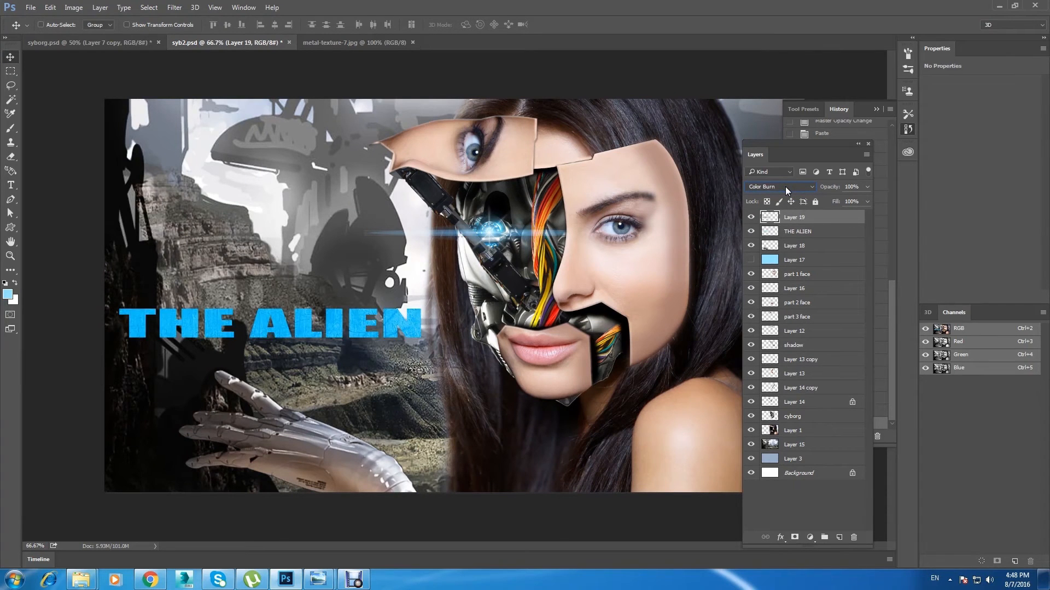
pyautogui.press('Down')
pyautogui.press('Down')
pyautogui.press('Down')
pyautogui.press('Down')
pyautogui.press('Down')
pyautogui.press('Down')
pyautogui.press('Down')
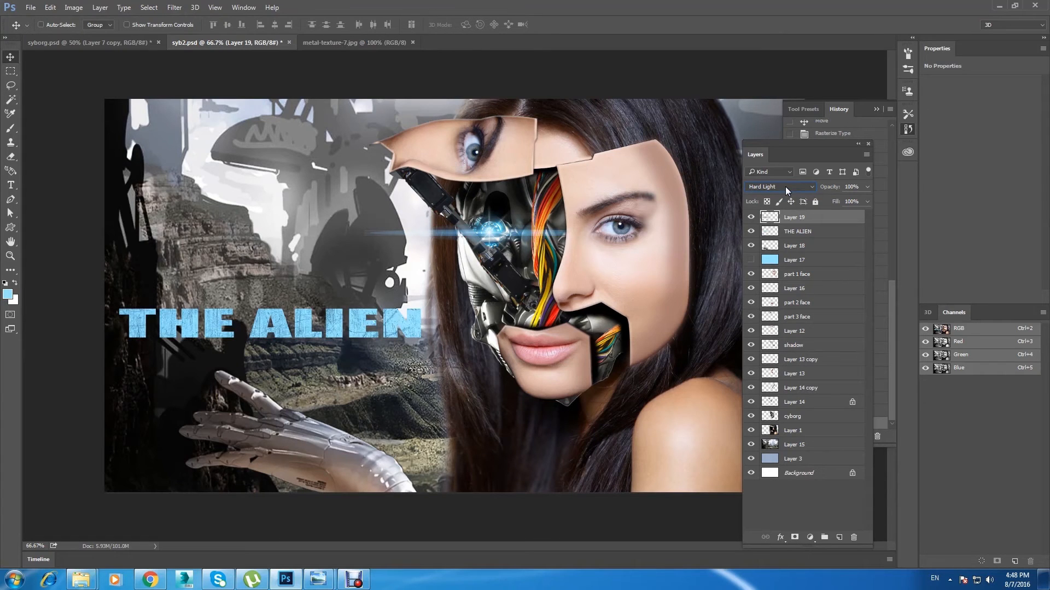
# Step: Merge the metal texture layer with the THE ALIEN layer and check the merged title's visibility
pyautogui.click(807, 228)
pyautogui.click(817, 218)
pyautogui.keyDown('ctrl'); pyautogui.click(813, 228); pyautogui.keyUp('ctrl')
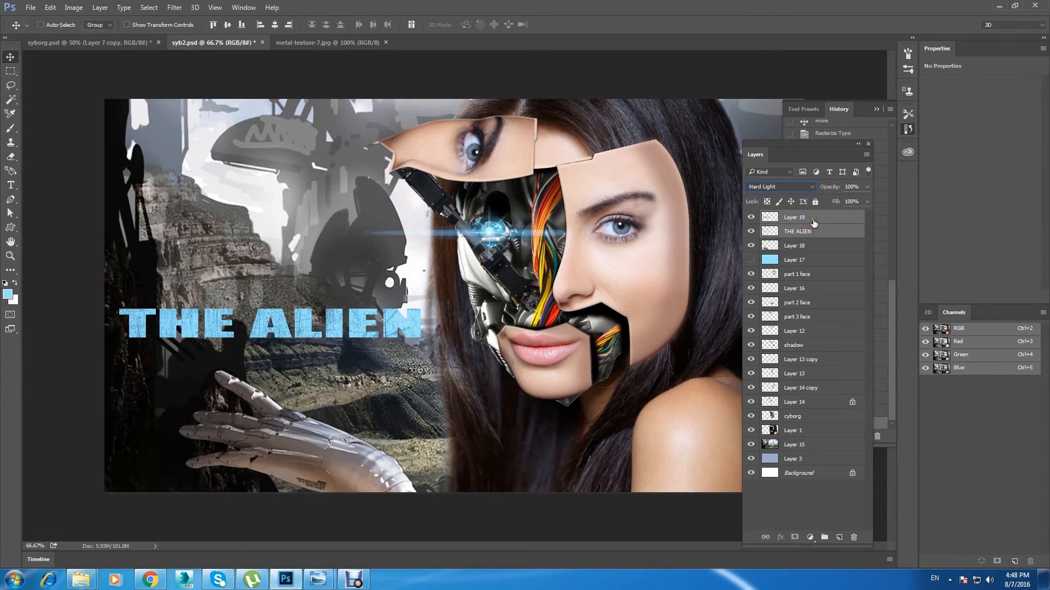
pyautogui.rightClick(826, 223)
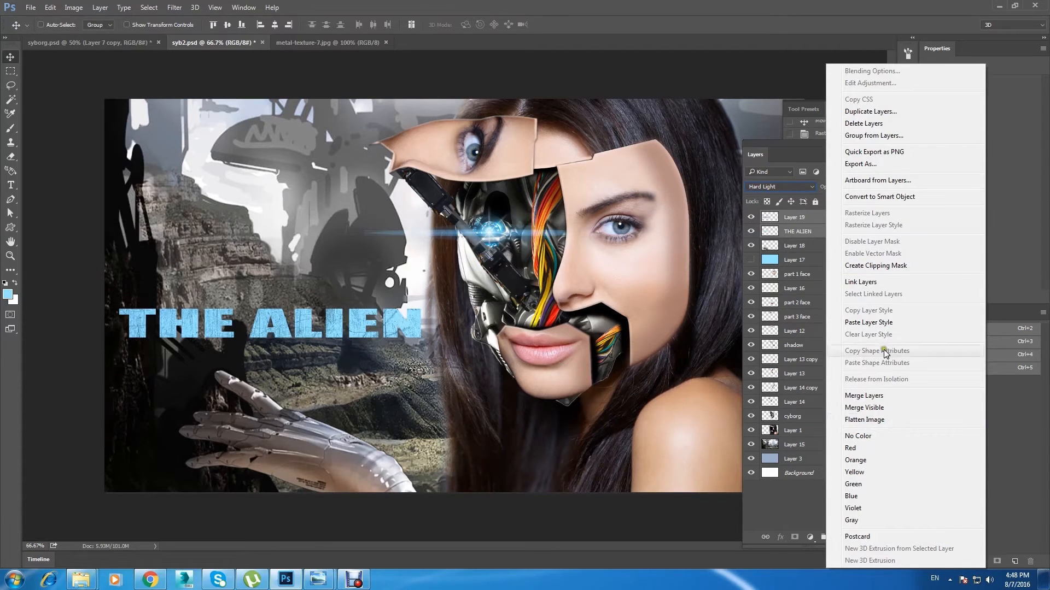
pyautogui.click(899, 396)
pyautogui.click(753, 216)
pyautogui.click(752, 216)
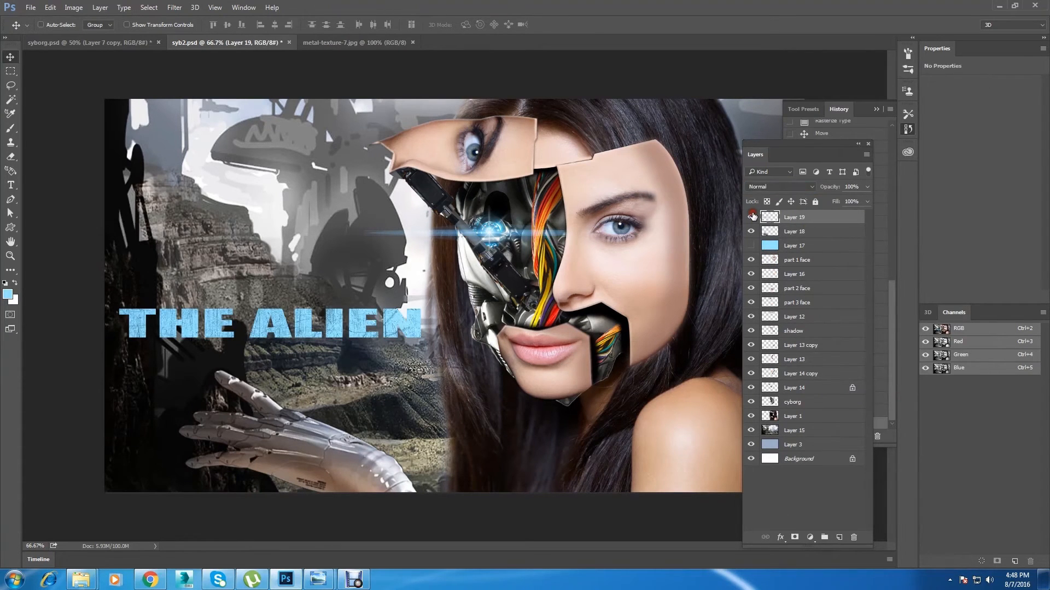
# Step: Add an Inner Bevel to the title with the Chisel Hard technique, depth 667%, size 5 px and soften 2 px
pyautogui.hotkey('ctrl', '+')
pyautogui.hotkey('ctrl', '+')
pyautogui.moveTo(253, 337); pyautogui.dragTo(500, 303)
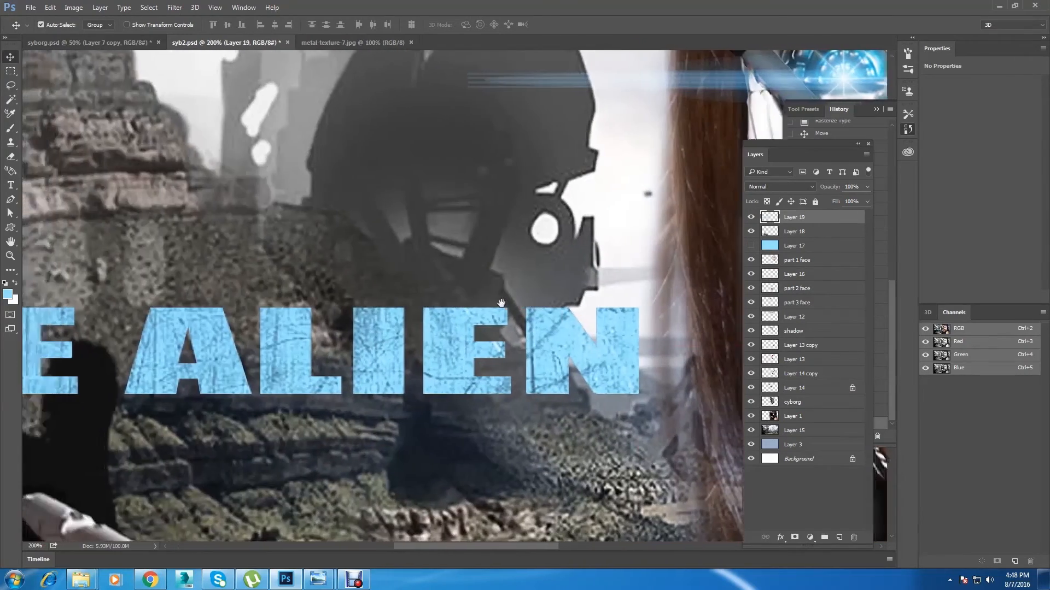
pyautogui.hotkey('ctrl', '-')
pyautogui.doubleClick(831, 216)
pyautogui.moveTo(674, 201); pyautogui.dragTo(752, 226)
pyautogui.click(688, 273)
pyautogui.click(821, 271)
pyautogui.click(820, 289)
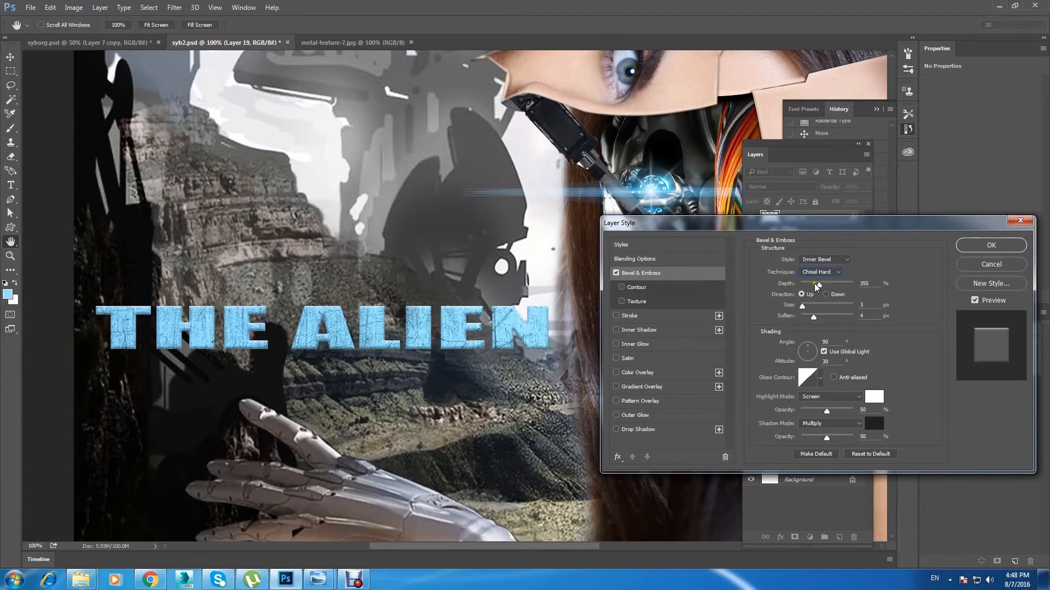
pyautogui.moveTo(803, 306)
pyautogui.mouseDown()
pyautogui.moveTo(798, 320)
pyautogui.moveTo(823, 286)
pyautogui.moveTo(838, 286)
pyautogui.moveTo(804, 308)
pyautogui.mouseUp()
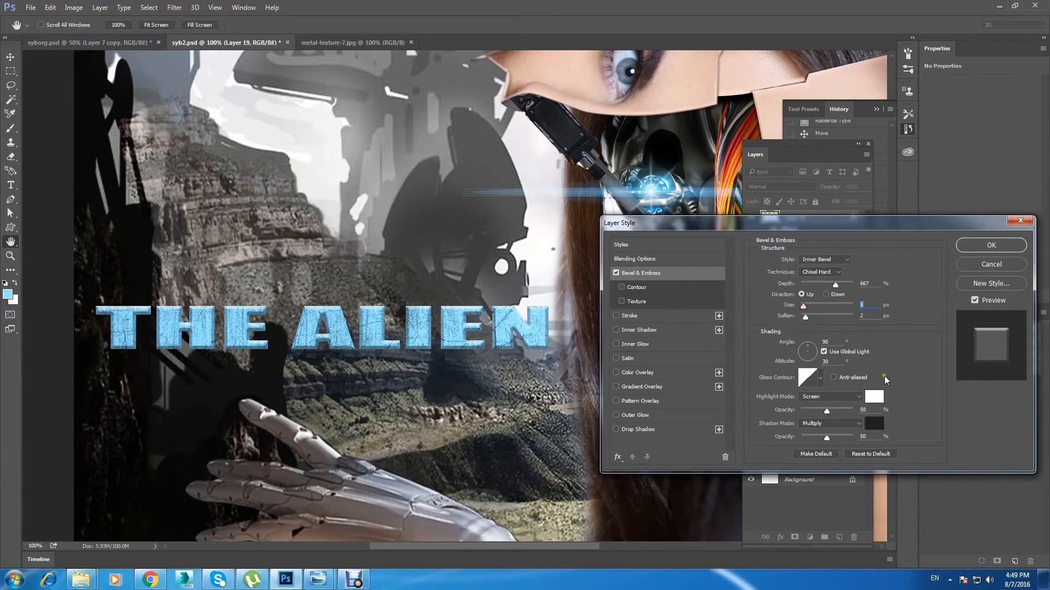
# Step: Try the preset gloss contours on the title's bevel and return to the straight diagonal contour
pyautogui.click(820, 378)
pyautogui.click(791, 405)
pyautogui.click(810, 403)
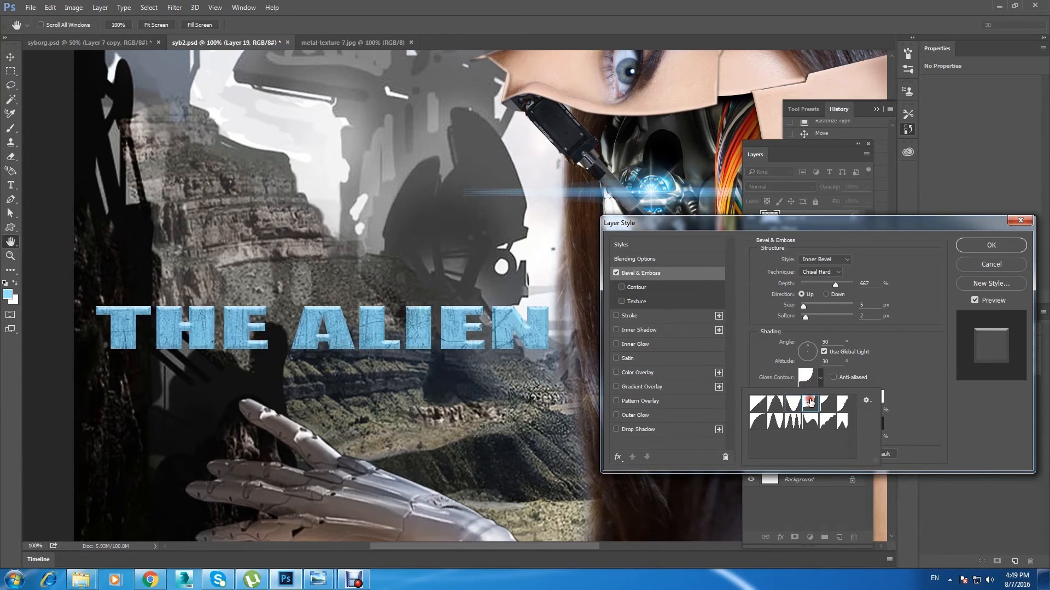
pyautogui.click(828, 403)
pyautogui.click(842, 404)
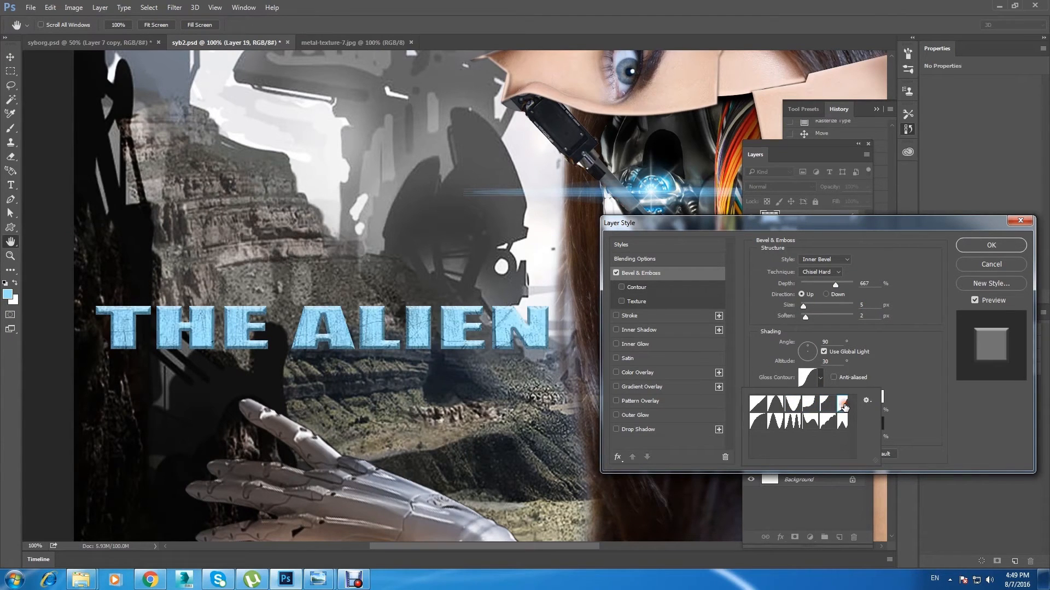
pyautogui.click(840, 428)
pyautogui.click(827, 422)
pyautogui.click(809, 421)
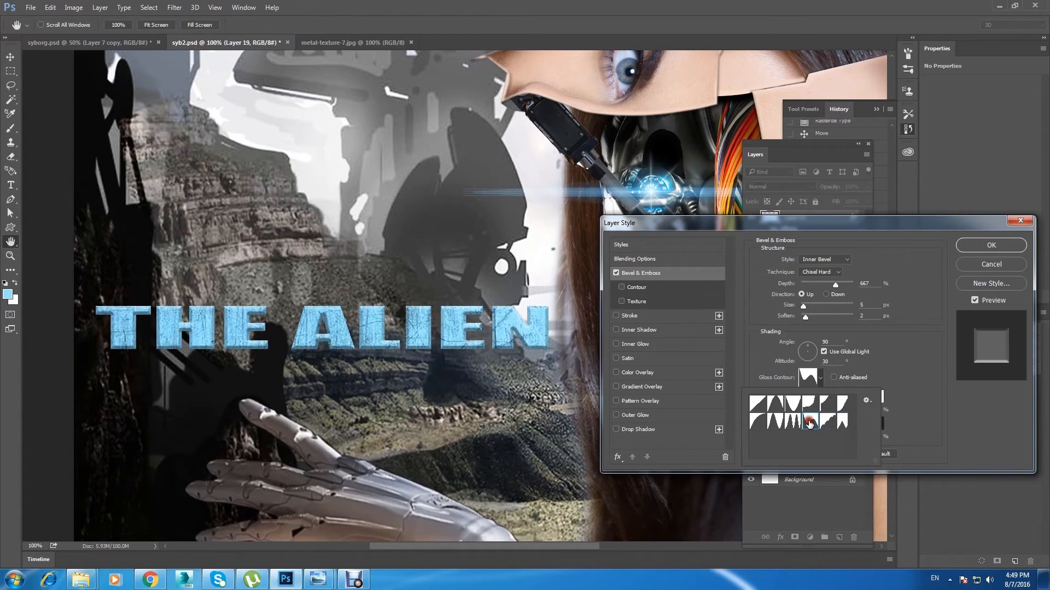
pyautogui.click(794, 422)
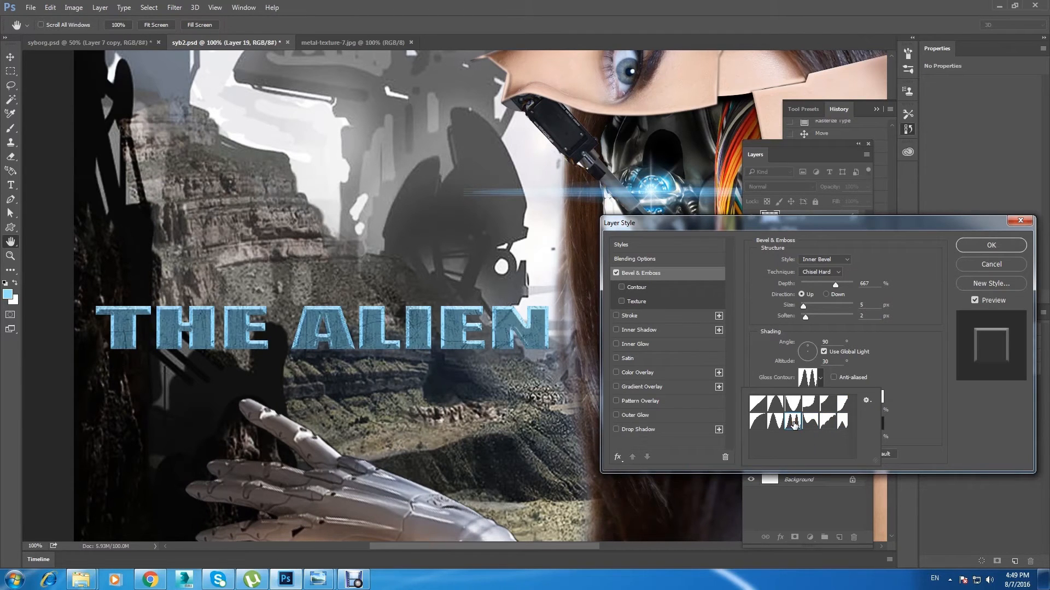
pyautogui.click(778, 423)
pyautogui.click(761, 422)
pyautogui.click(773, 404)
pyautogui.click(790, 406)
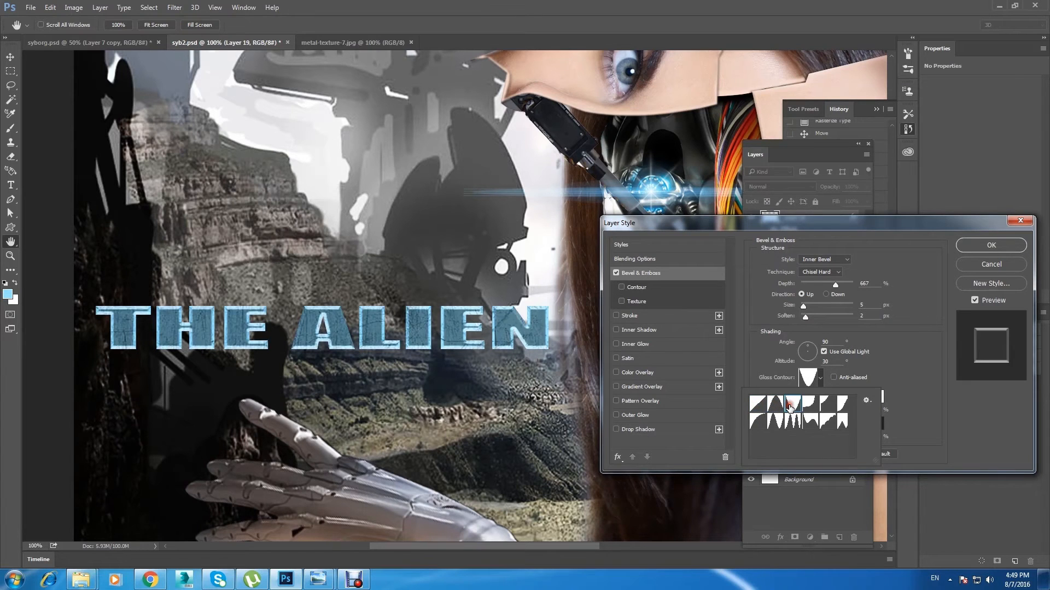
pyautogui.click(810, 406)
pyautogui.click(758, 404)
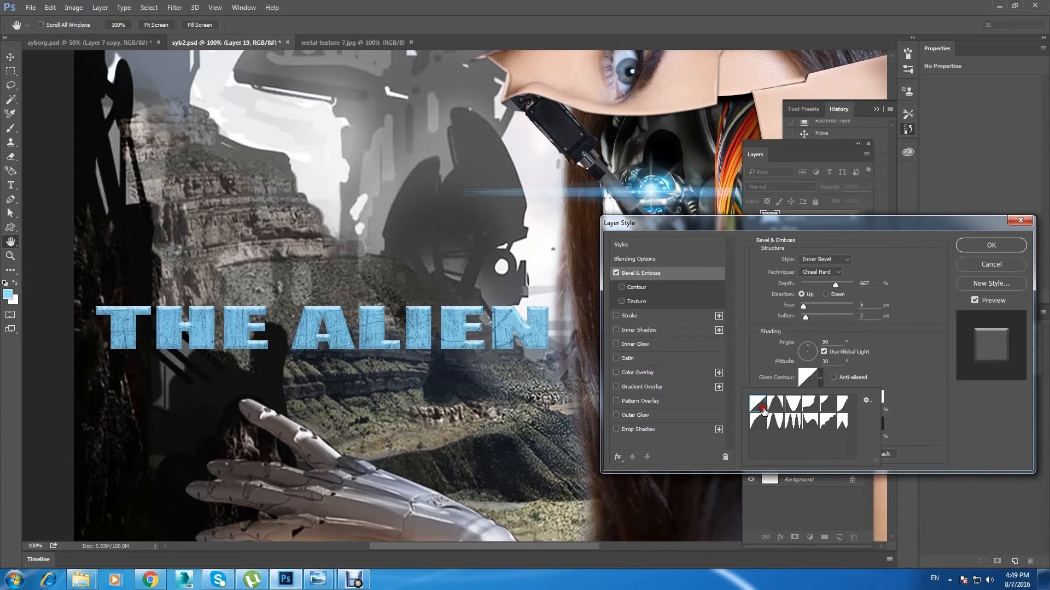
# Step: Set the bevel's light angle to 48° and altitude to 26°, and slightly reduce the bevel size
pyautogui.click(806, 346)
pyautogui.moveTo(807, 346); pyautogui.dragTo(813, 350)
pyautogui.moveTo(802, 307); pyautogui.dragTo(802, 308)
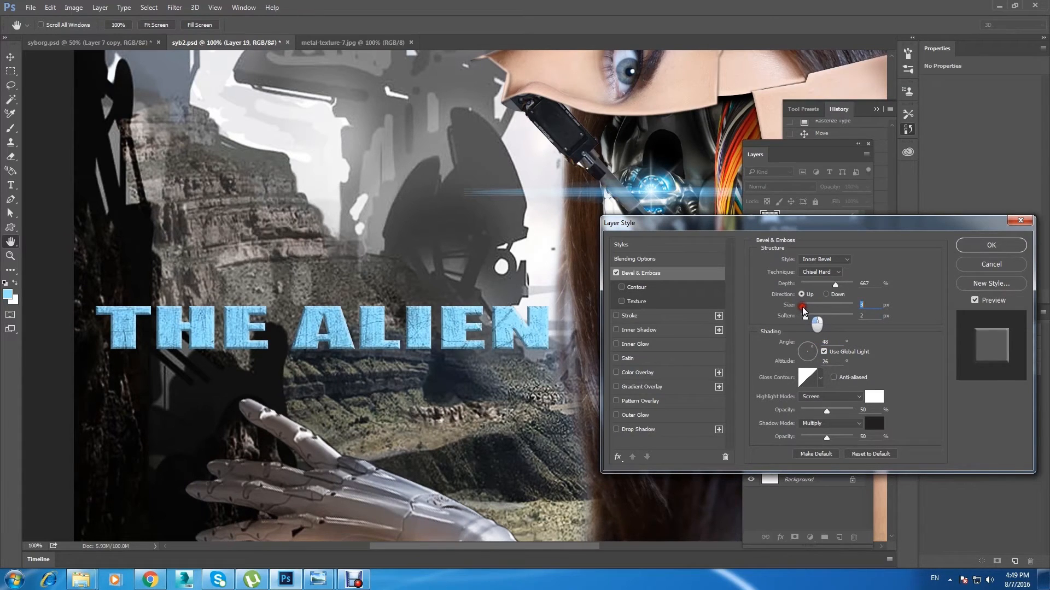
# Step: Add a Multiply drop shadow at 30% opacity to the title, plus a black-to-white linear gradient overlay in Subtract mode
pyautogui.click(673, 429)
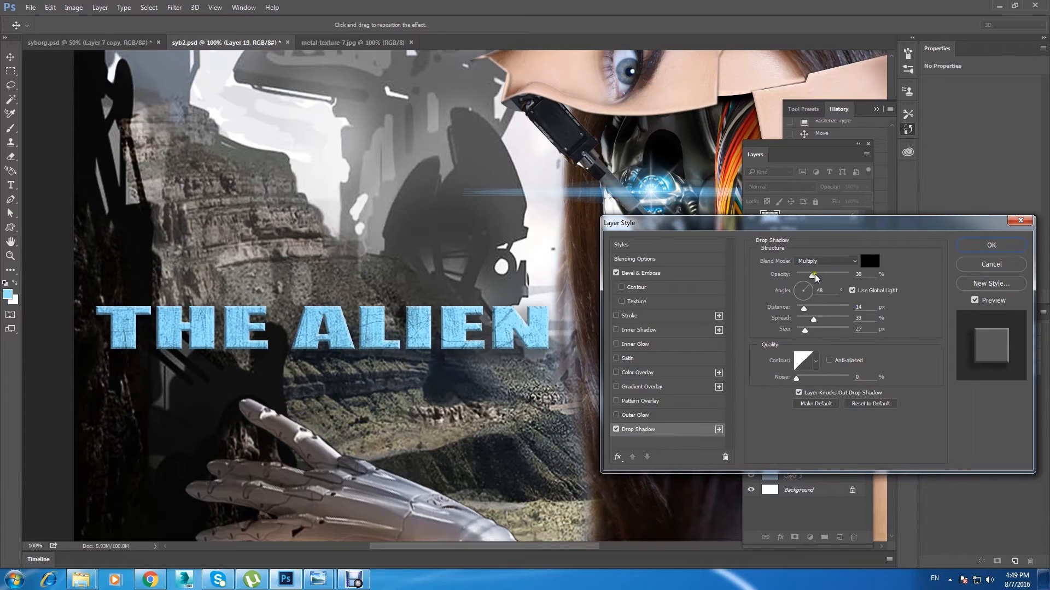
pyautogui.moveTo(805, 331); pyautogui.dragTo(805, 334)
pyautogui.click(672, 386)
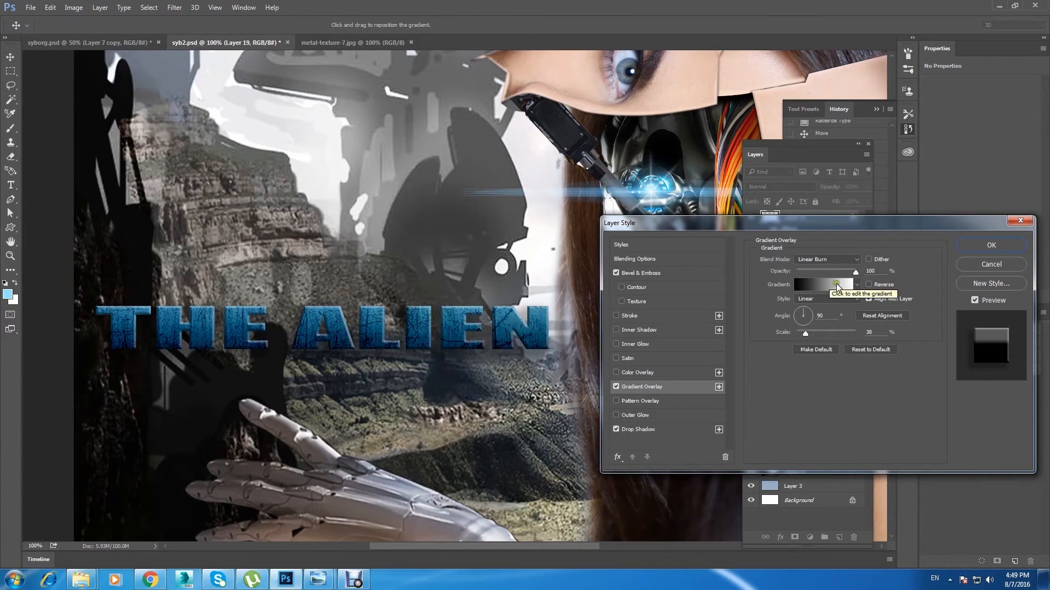
pyautogui.doubleClick(838, 258)
pyautogui.press('Down')
pyautogui.press('Down')
pyautogui.press('Down')
pyautogui.press('Down')
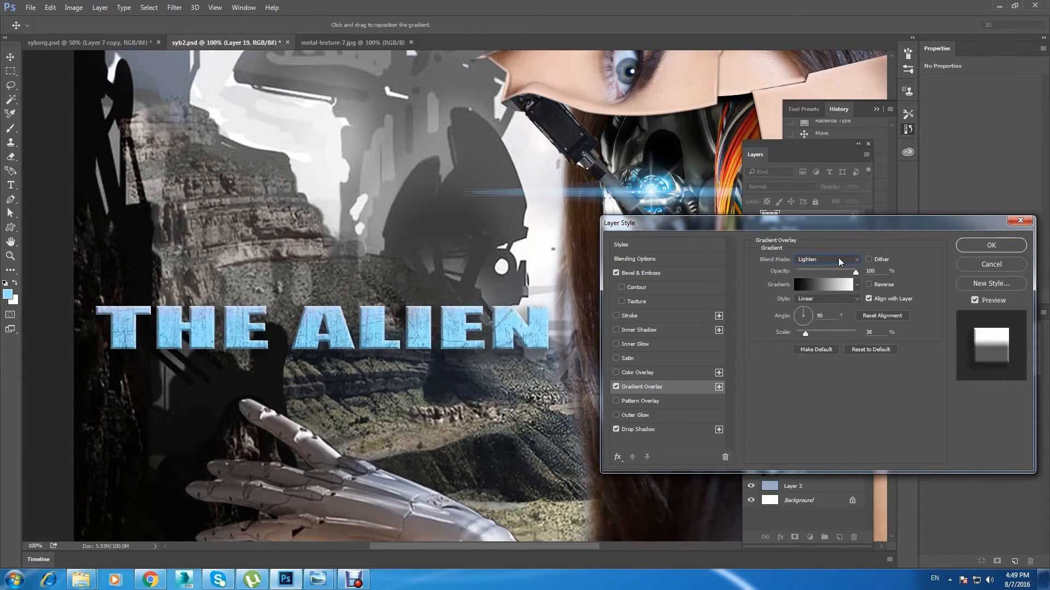
pyautogui.press('Down')
pyautogui.press('Down')
pyautogui.press('Down')
pyautogui.press('Down')
pyautogui.press('Down')
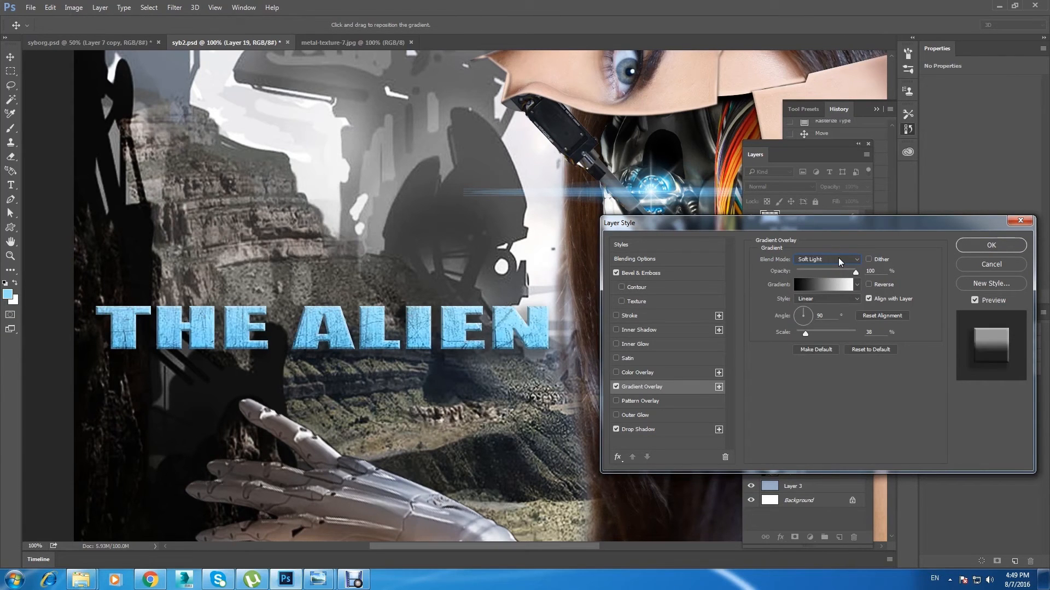
pyautogui.press('Down')
pyautogui.press('Down')
pyautogui.press('Down')
pyautogui.press('Down')
pyautogui.press('Down')
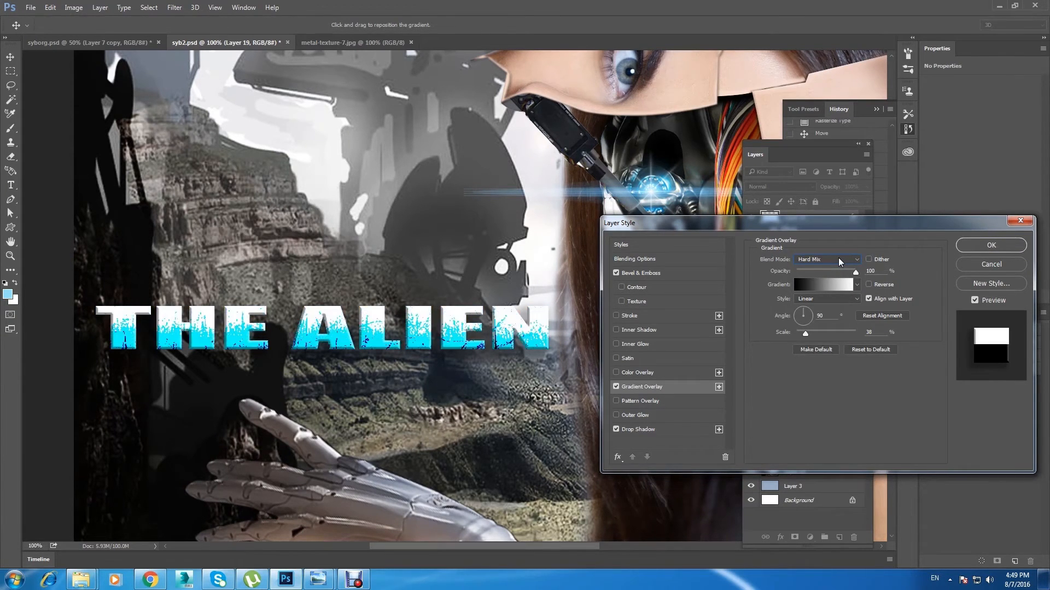
pyautogui.press('Down')
pyautogui.press('Down')
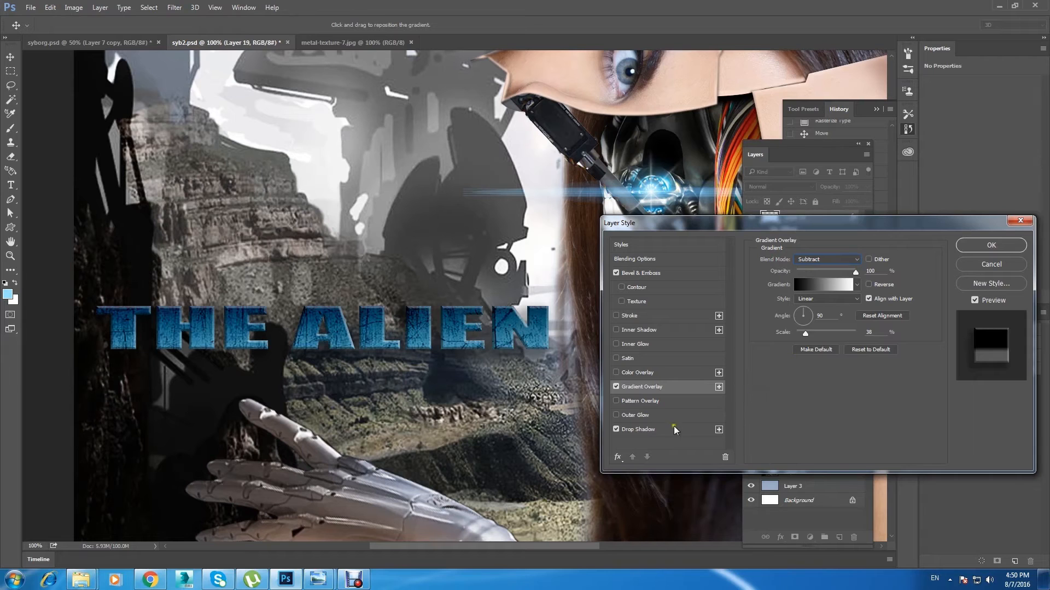
# Step: Try a Normal-mode outer glow with adjusted opacity on the title and switch it off
pyautogui.click(668, 416)
pyautogui.click(811, 260)
pyautogui.click(814, 259)
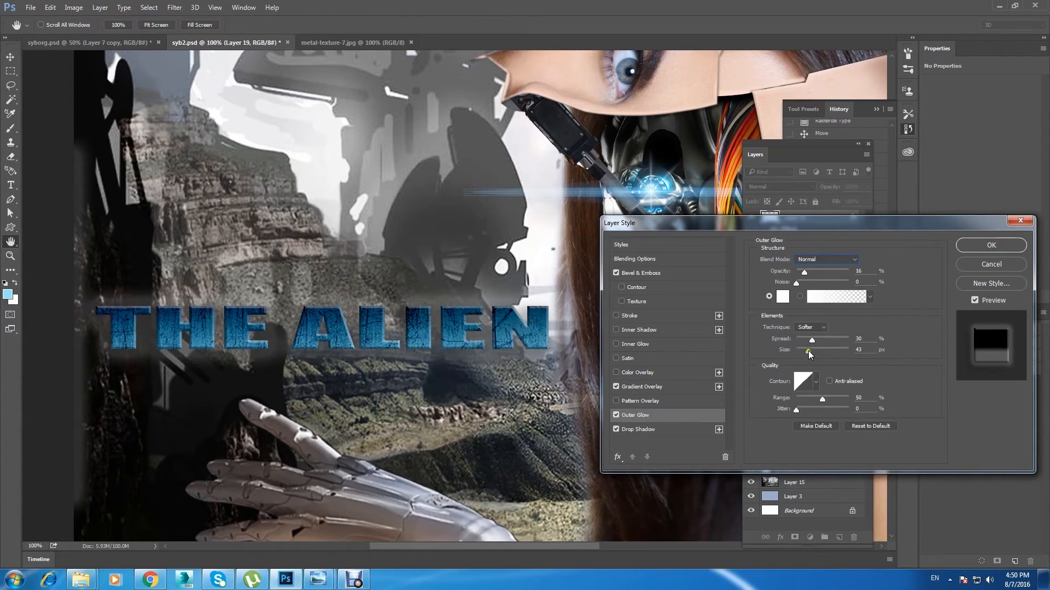
pyautogui.moveTo(804, 272); pyautogui.dragTo(814, 277)
pyautogui.click(617, 415)
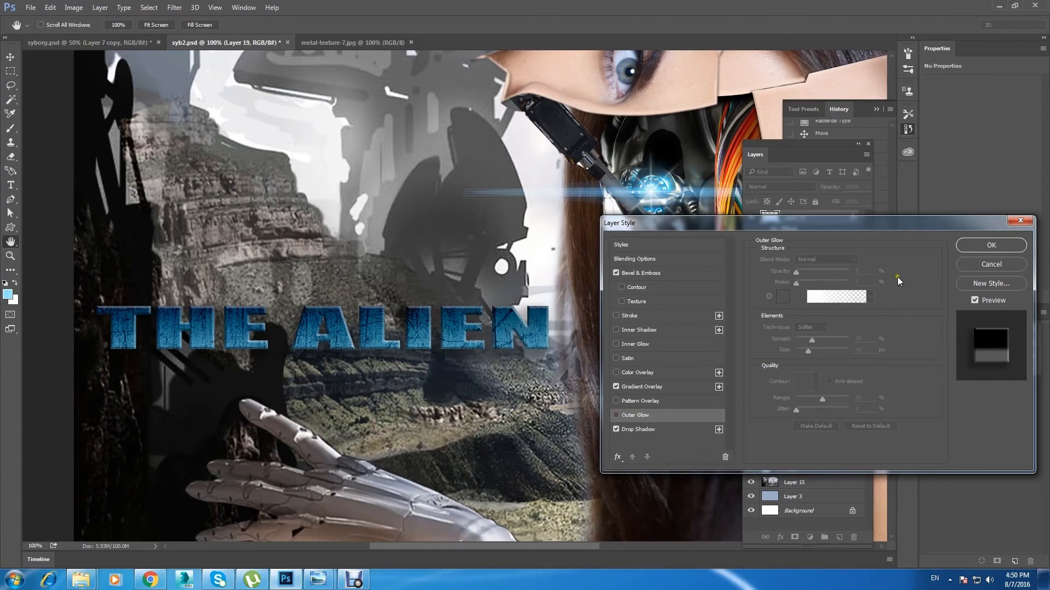
# Step: Apply the title's layer style and raise its contrast with an S-shaped Curves adjustment, mapping input 61 to output 38
pyautogui.click(990, 245)
pyautogui.hotkey('ctrl', '-')
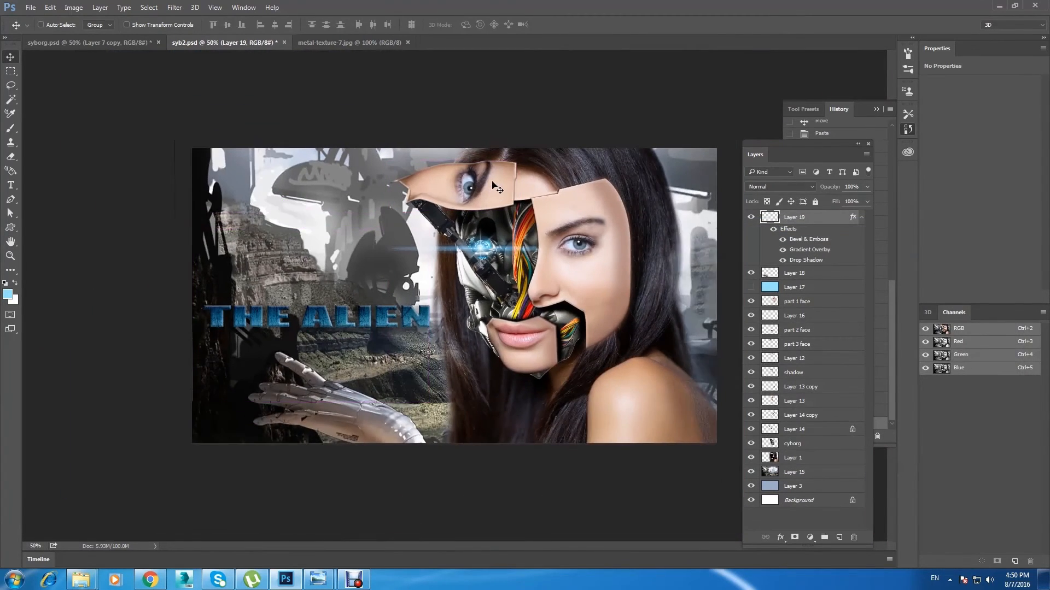
pyautogui.hotkey('ctrl', '+')
pyautogui.click(751, 219)
pyautogui.click(751, 220)
pyautogui.hotkey('ctrl', '+')
pyautogui.moveTo(240, 283); pyautogui.dragTo(349, 226)
pyautogui.hotkey('ctrl', 'm')
pyautogui.moveTo(794, 322); pyautogui.dragTo(796, 308)
pyautogui.moveTo(715, 408); pyautogui.dragTo(735, 425)
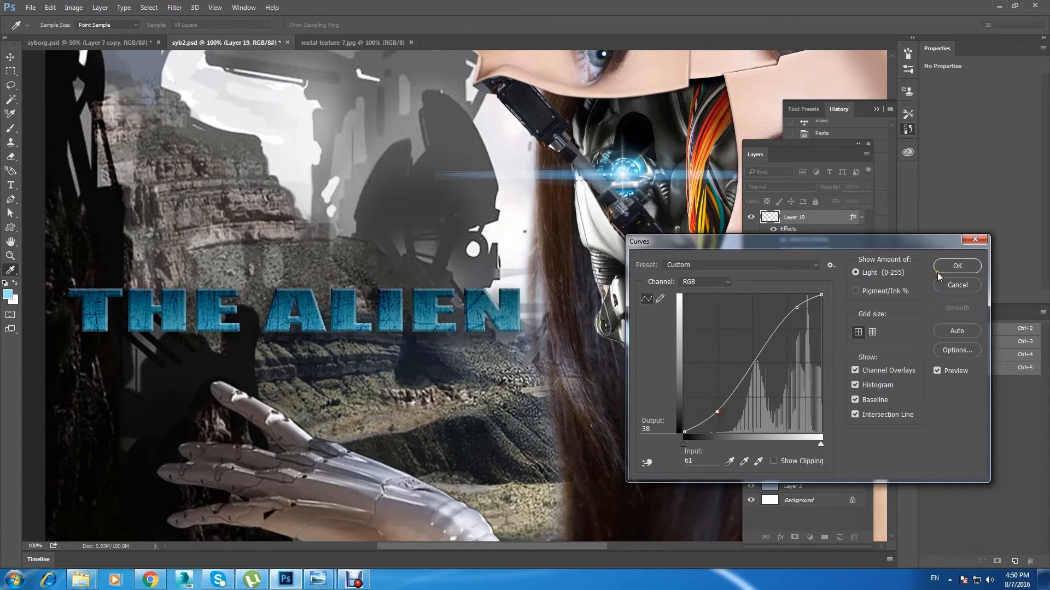
pyautogui.click(957, 266)
# Step: Load and clear the title layer's selection, and delete a narrow strip along the canvas's left edge from that layer
pyautogui.keyDown('ctrl'); pyautogui.click(766, 217); pyautogui.keyUp('ctrl')
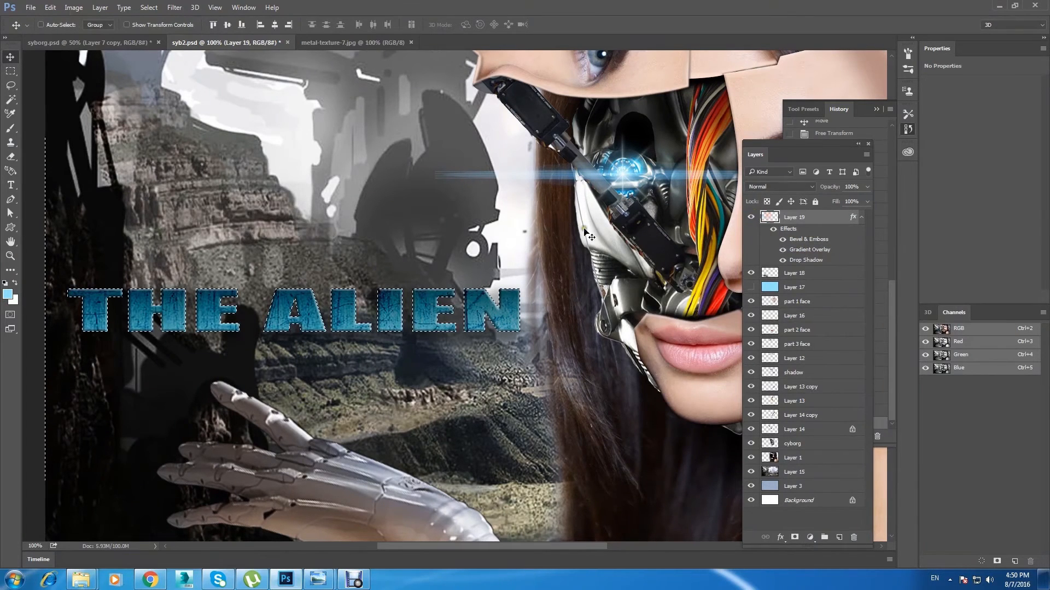
pyautogui.hotkey('ctrl', '-')
pyautogui.hotkey('ctrl', 'd')
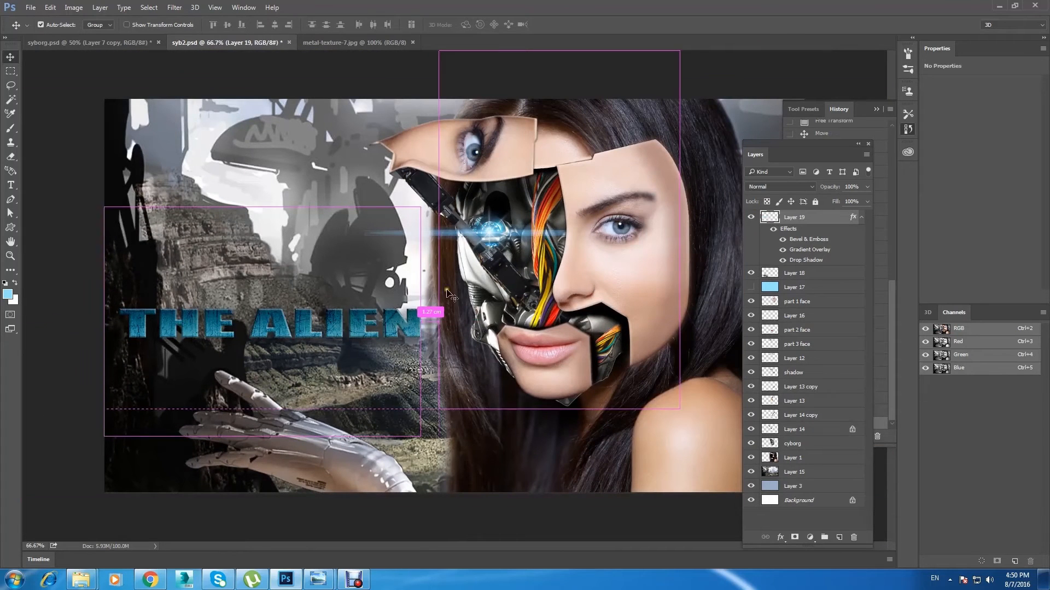
pyautogui.click(10, 71)
pyautogui.moveTo(105, 184); pyautogui.dragTo(112, 432)
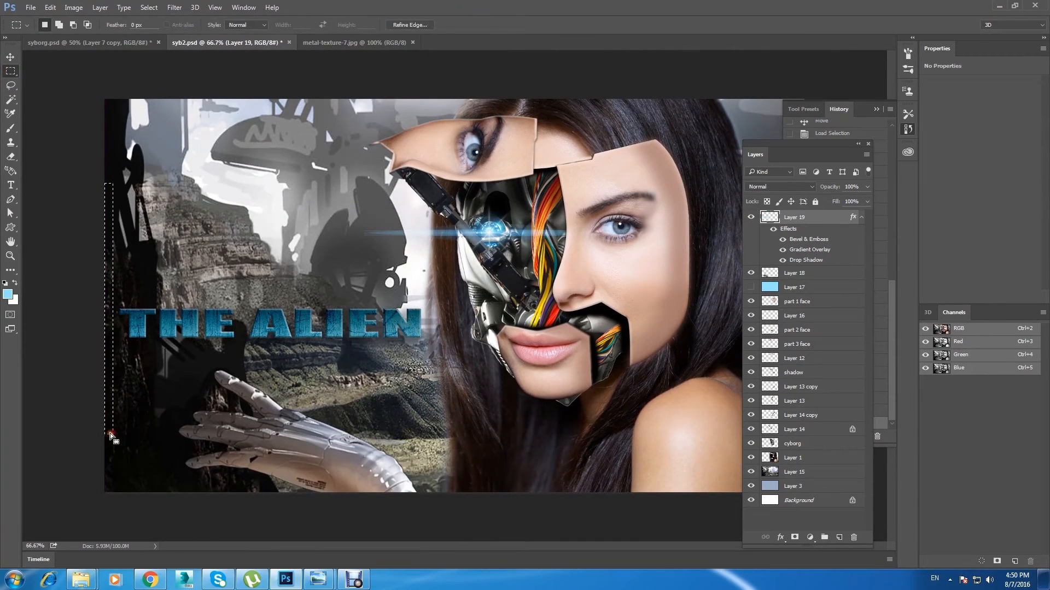
pyautogui.press('Delete')
# Step: Move the title to the right until its last letters reach the woman's lips
pyautogui.keyDown('ctrl'); pyautogui.click(770, 218); pyautogui.keyUp('ctrl')
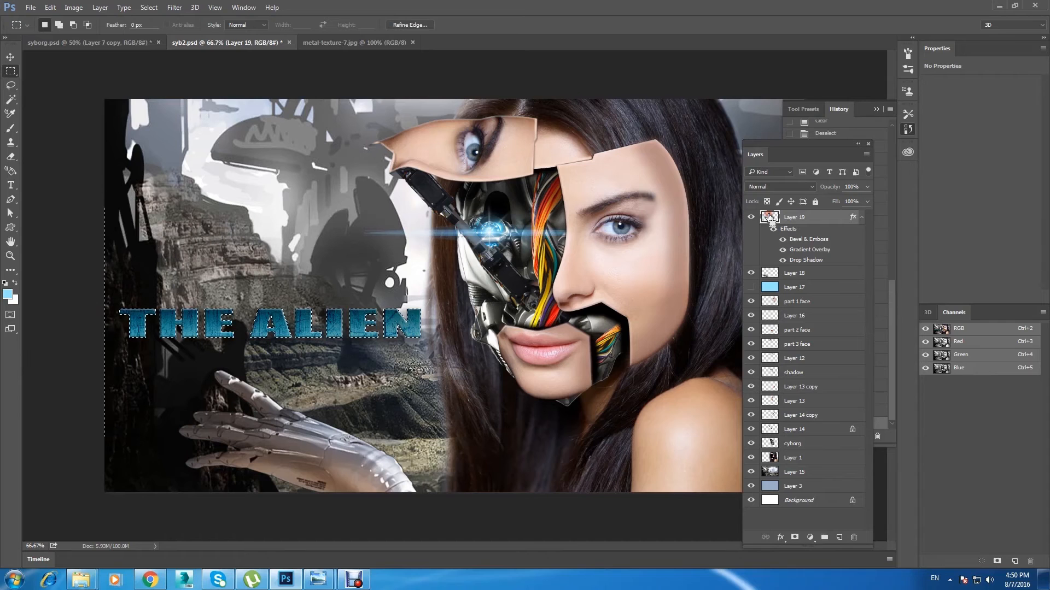
pyautogui.click(10, 58)
pyautogui.moveTo(199, 347); pyautogui.dragTo(310, 356)
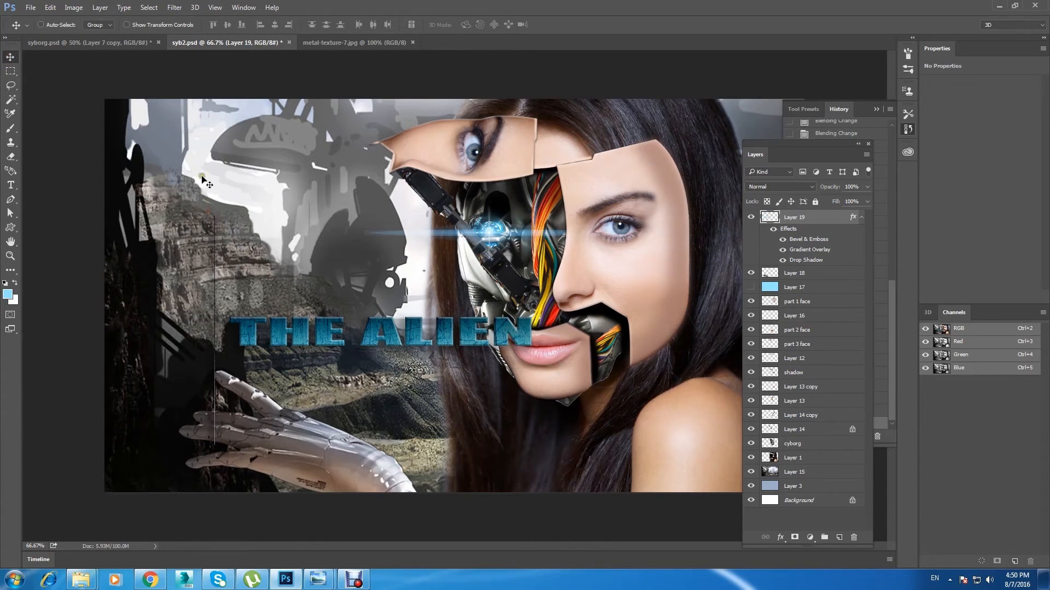
# Step: Draw a rectangular selection around the stray vertical line left of the title and deselect it
pyautogui.click(10, 71)
pyautogui.moveTo(146, 173); pyautogui.dragTo(221, 478)
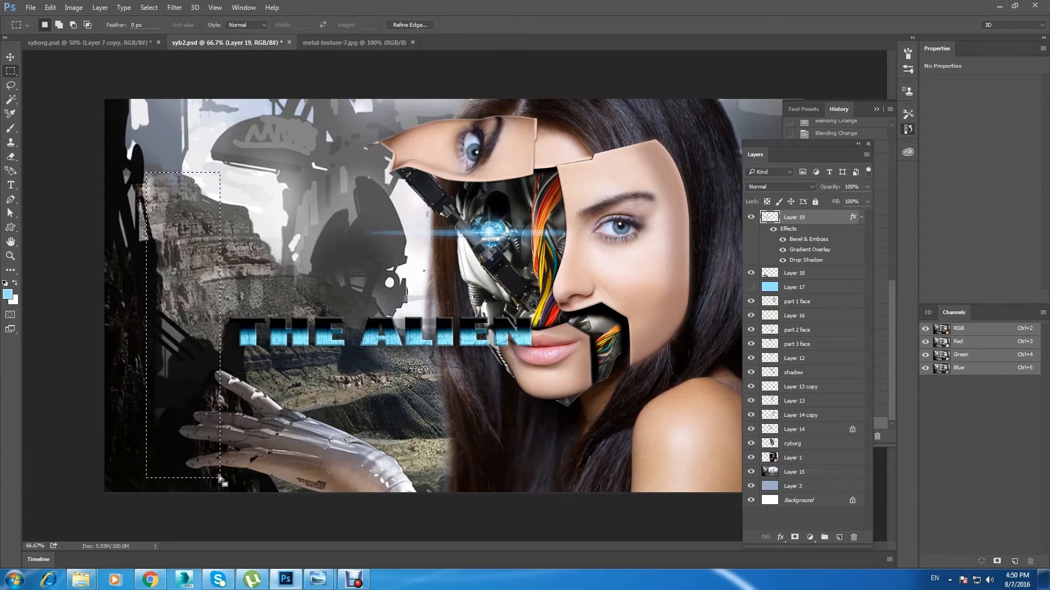
pyautogui.click(10, 57)
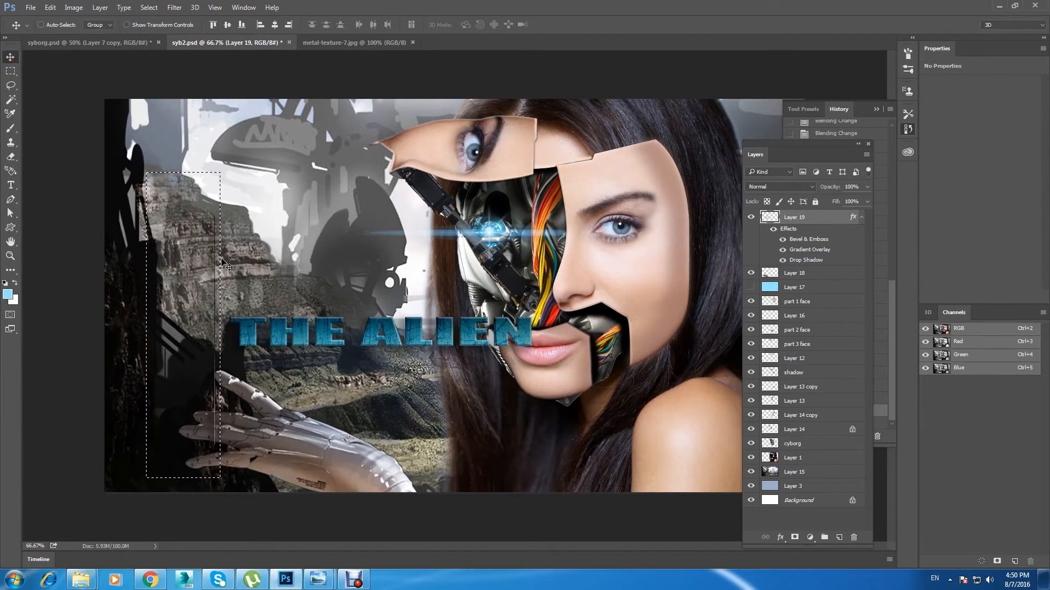
pyautogui.hotkey('ctrl', 'd')
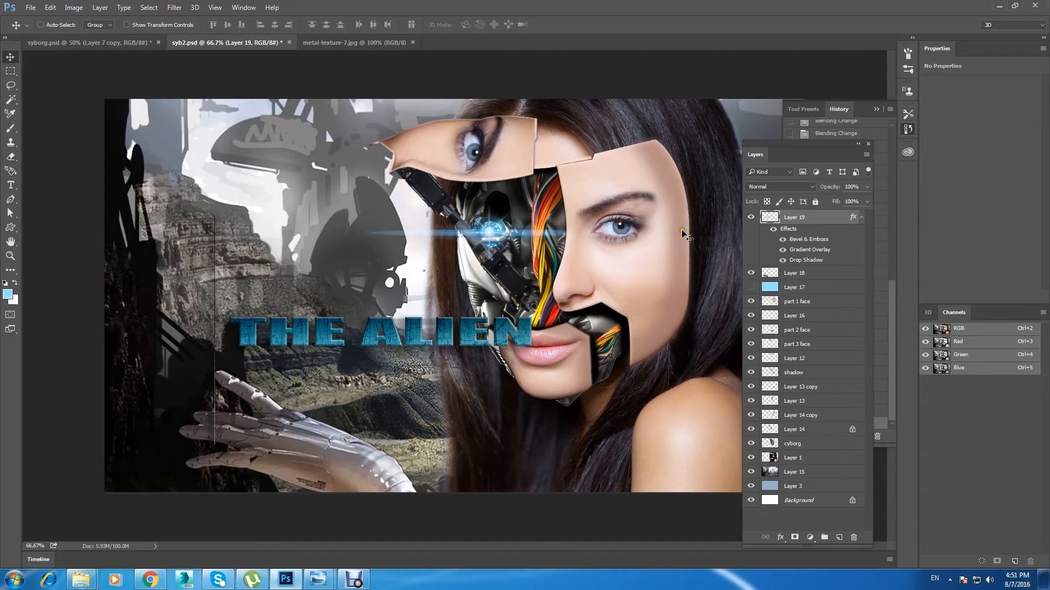
# Step: Toggle the title layer's visibility to check the stray line, and rasterize its layer style
pyautogui.click(751, 217)
pyautogui.click(752, 217)
pyautogui.rightClick(823, 219)
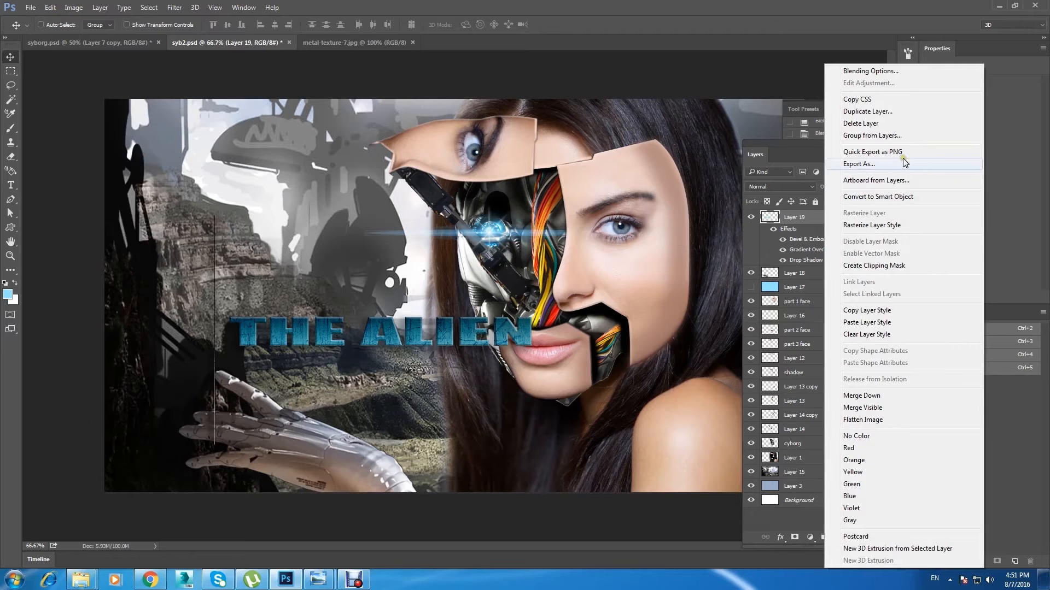
pyautogui.click(872, 225)
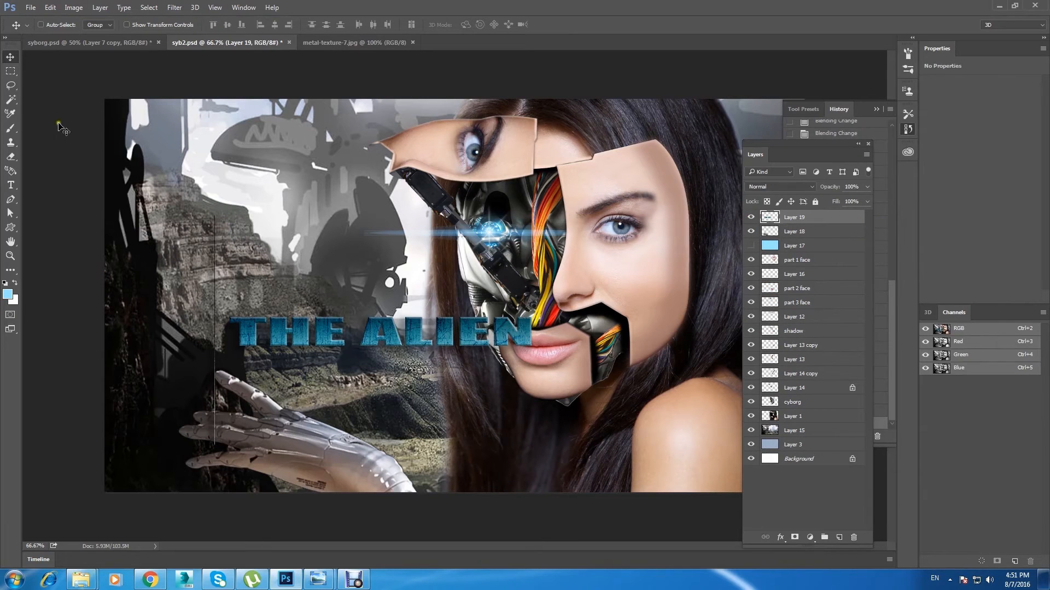
# Step: Delete the stray vertical line left of the title with a rectangular selection, and move the title back over the cliffs
pyautogui.click(8, 66)
pyautogui.moveTo(174, 206); pyautogui.dragTo(222, 476)
pyautogui.press('Delete')
pyautogui.hotkey('ctrl', 'd')
pyautogui.click(14, 53)
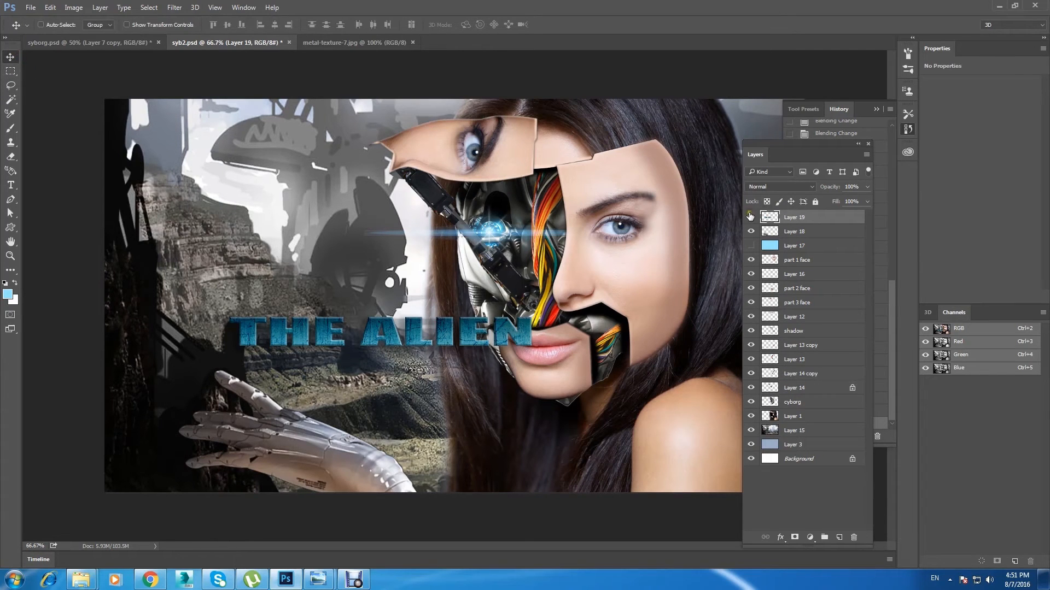
pyautogui.moveTo(439, 331); pyautogui.dragTo(327, 321)
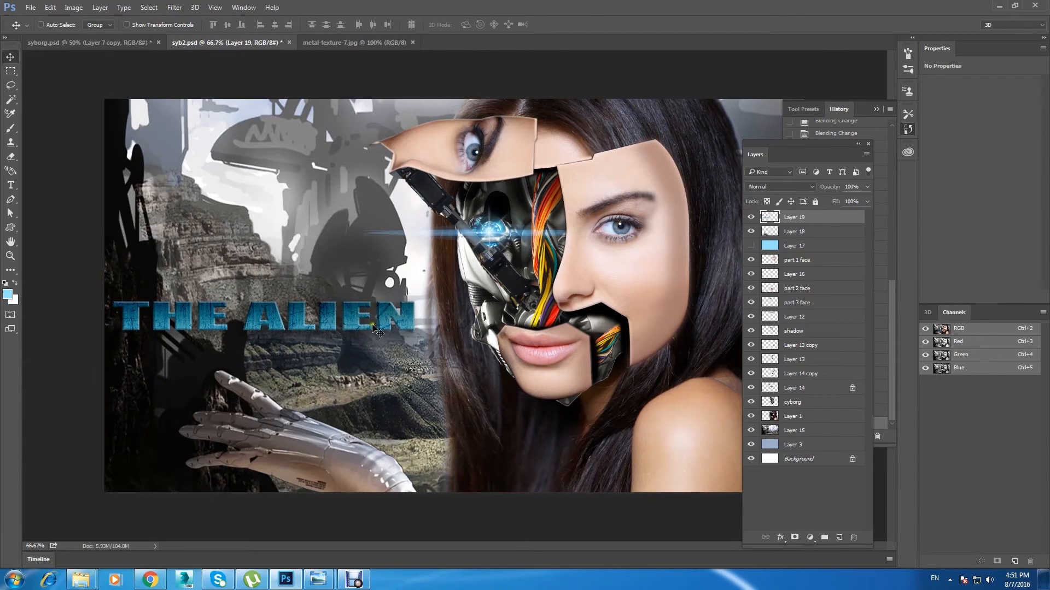
# Step: Try a black outside stroke of 1 px at 25% opacity on the title and cancel it
pyautogui.click(751, 218)
pyautogui.click(751, 217)
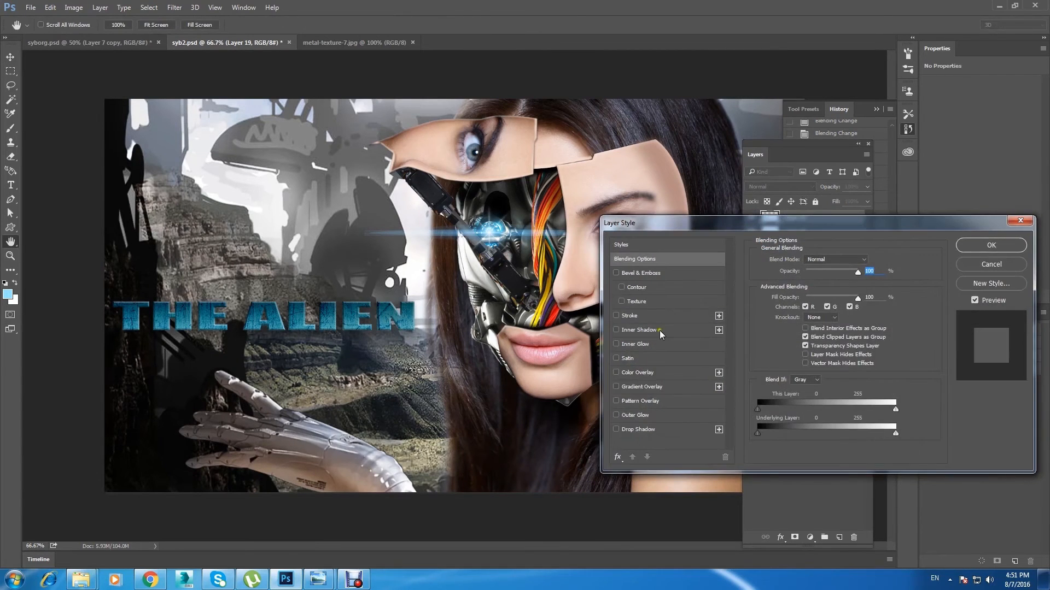
pyautogui.click(645, 316)
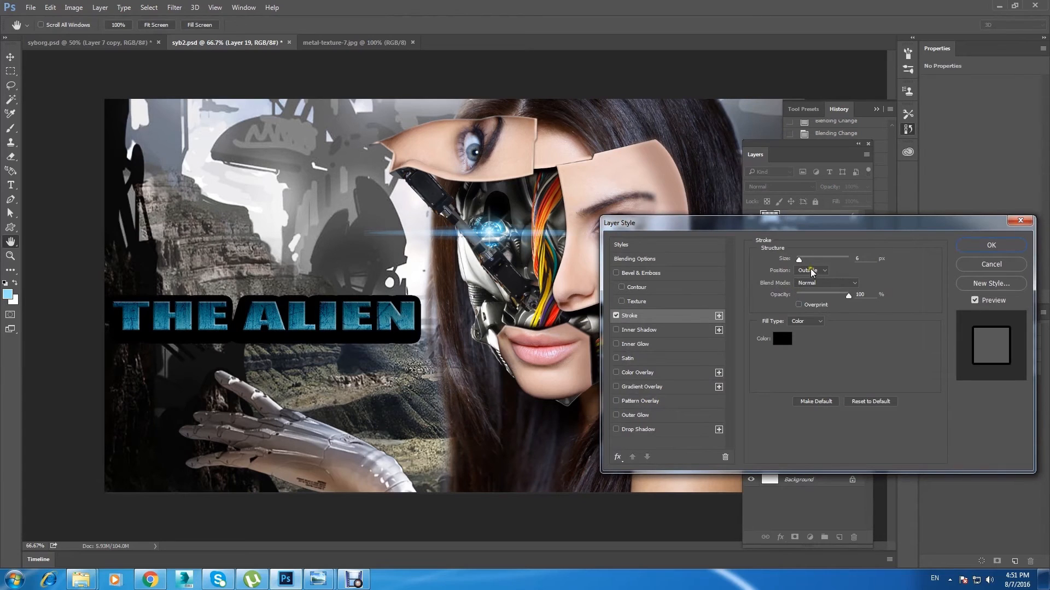
pyautogui.moveTo(845, 297); pyautogui.dragTo(810, 304)
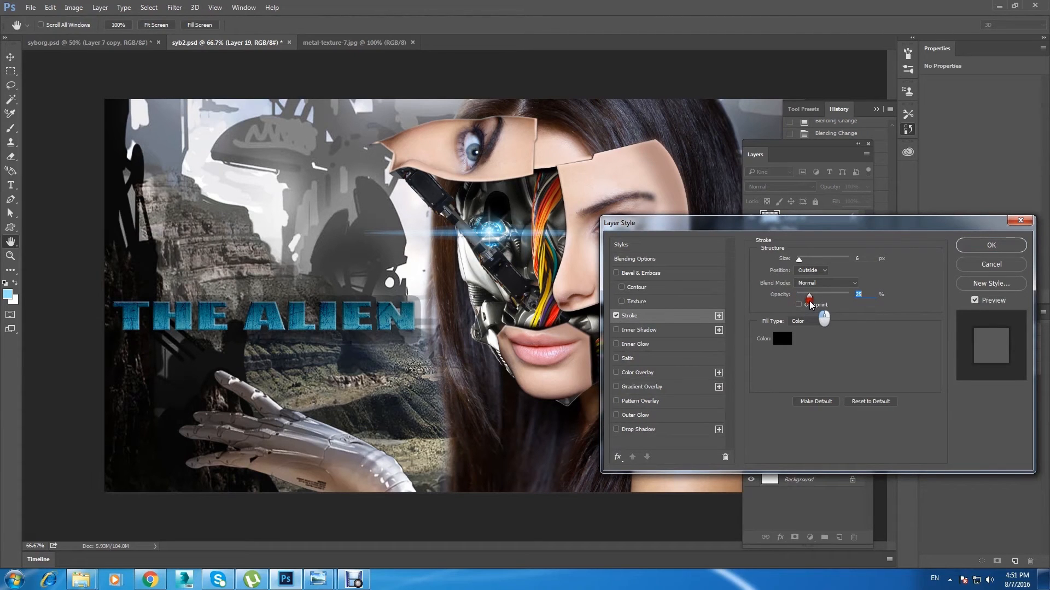
pyautogui.moveTo(799, 260)
pyautogui.mouseDown()
pyautogui.moveTo(816, 261)
pyautogui.moveTo(782, 258)
pyautogui.mouseUp()
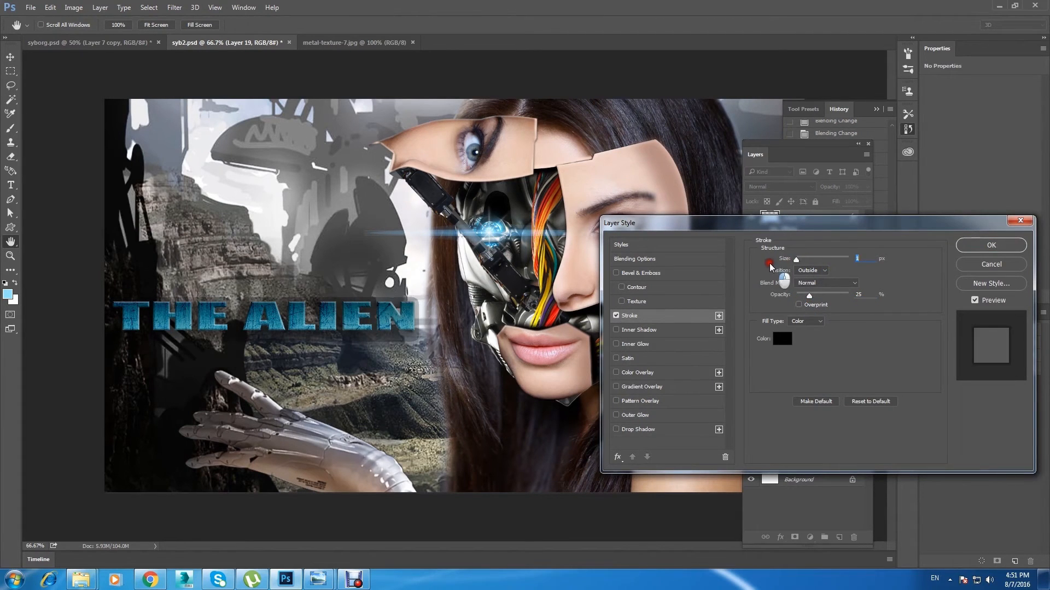
pyautogui.click(976, 268)
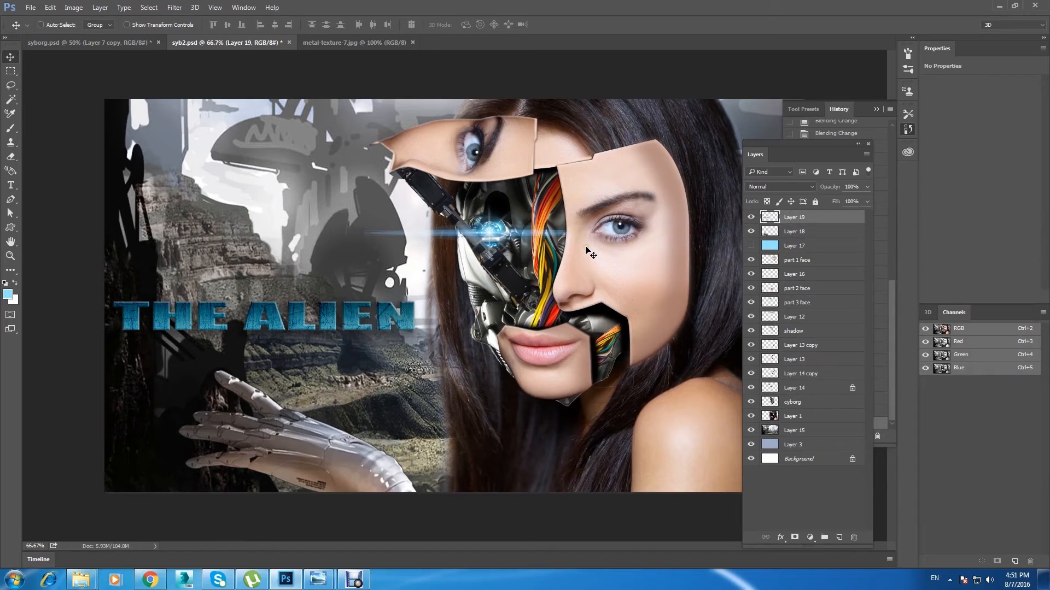
# Step: Undo the title's move, the stray line's deletion and the layer style rasterization
pyautogui.hotkey('ctrl', 'alt', 'z')
pyautogui.hotkey('ctrl', 'alt', 'z')
pyautogui.hotkey('ctrl', 'alt', 'z')
pyautogui.hotkey('ctrl', 'alt', 'z')
pyautogui.hotkey('ctrl', 'alt', 'z')
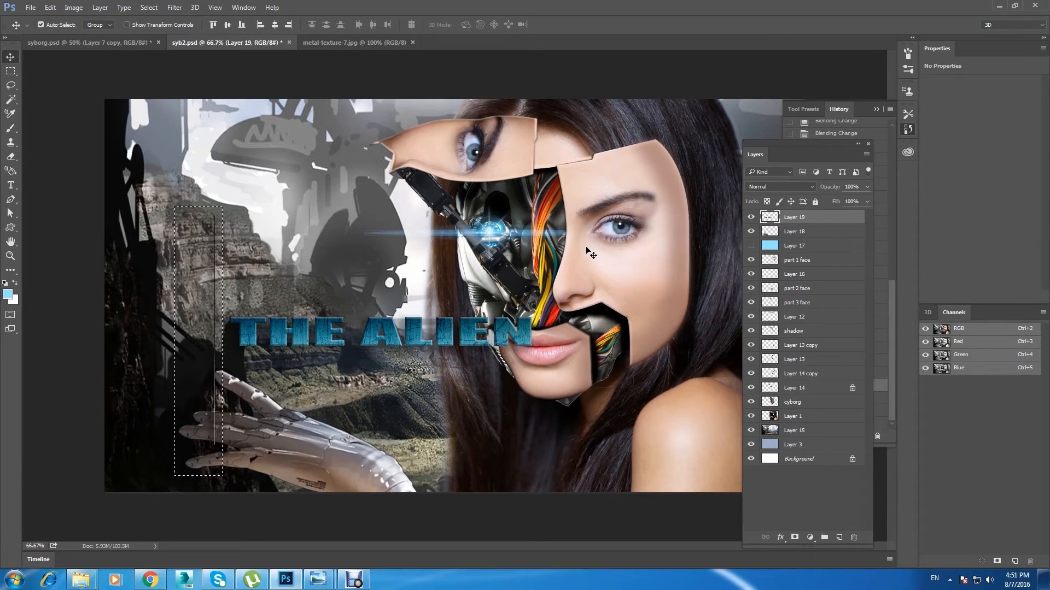
# Step: Hide the title's drop shadow and draw a rectangular selection around the stray vertical line beside the title
pyautogui.click(783, 260)
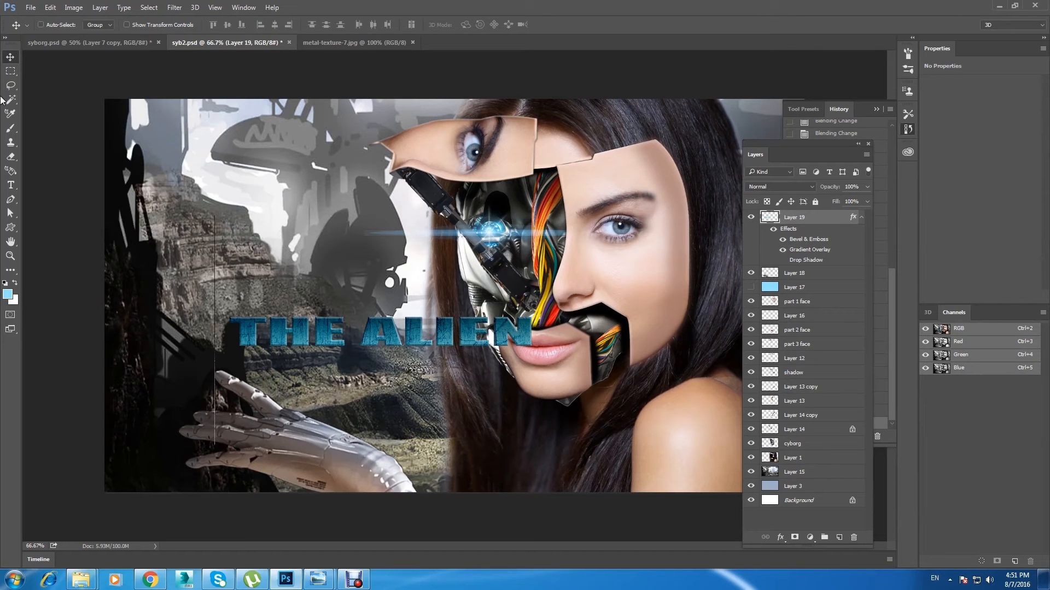
pyautogui.click(10, 71)
pyautogui.moveTo(159, 189); pyautogui.dragTo(221, 477)
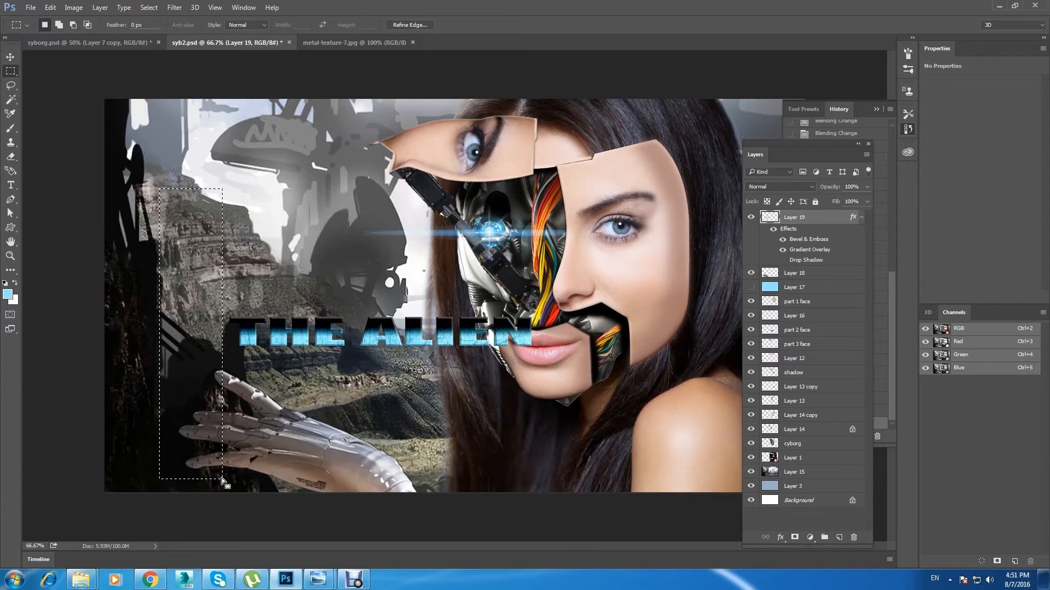
pyautogui.click(10, 58)
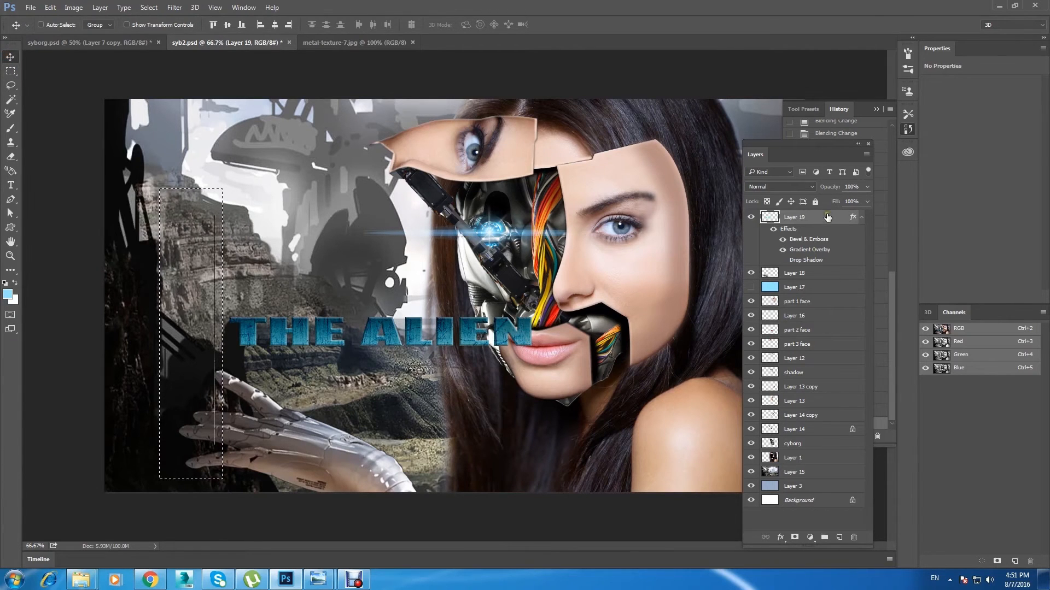
# Step: Compare the title with its gradient overlay and bevel off and on, rasterize its layer style and deselect
pyautogui.rightClick(810, 220)
pyautogui.click(809, 220)
pyautogui.click(783, 249)
pyautogui.click(782, 250)
pyautogui.click(782, 240)
pyautogui.click(783, 240)
pyautogui.rightClick(814, 221)
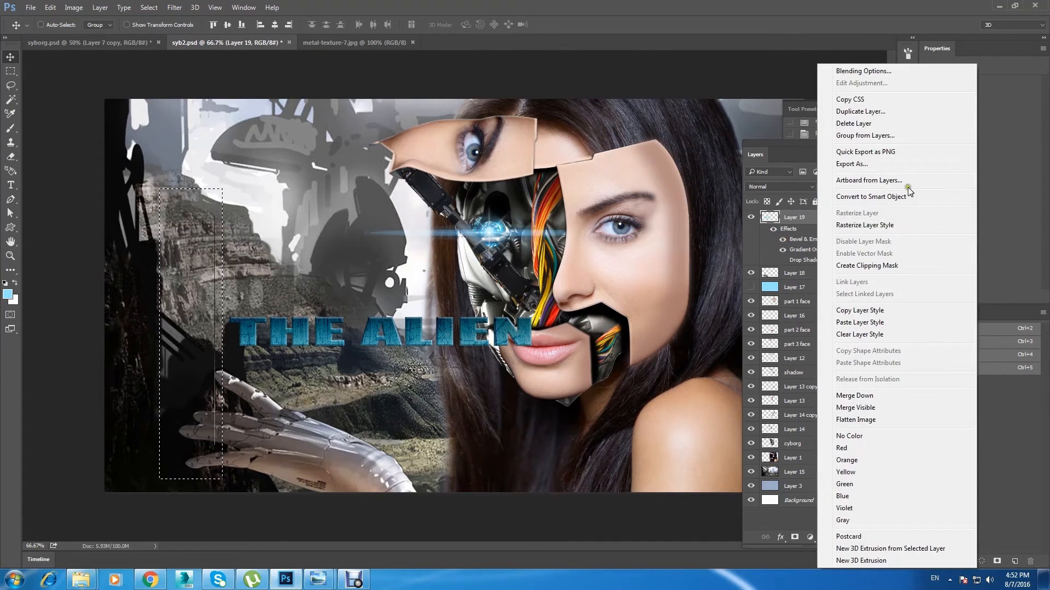
pyautogui.click(922, 224)
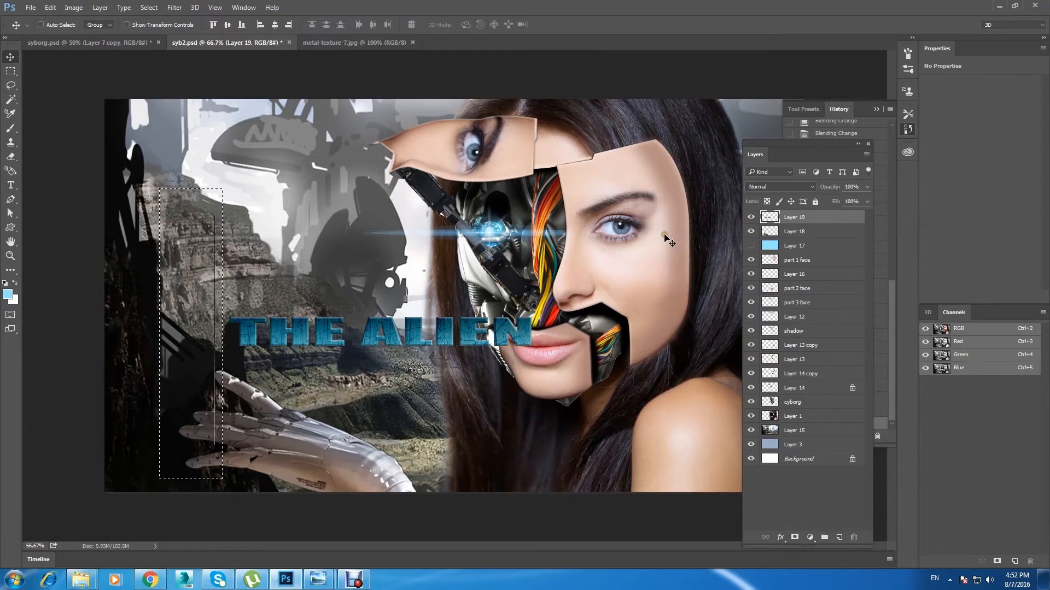
pyautogui.hotkey('ctrl', 'd')
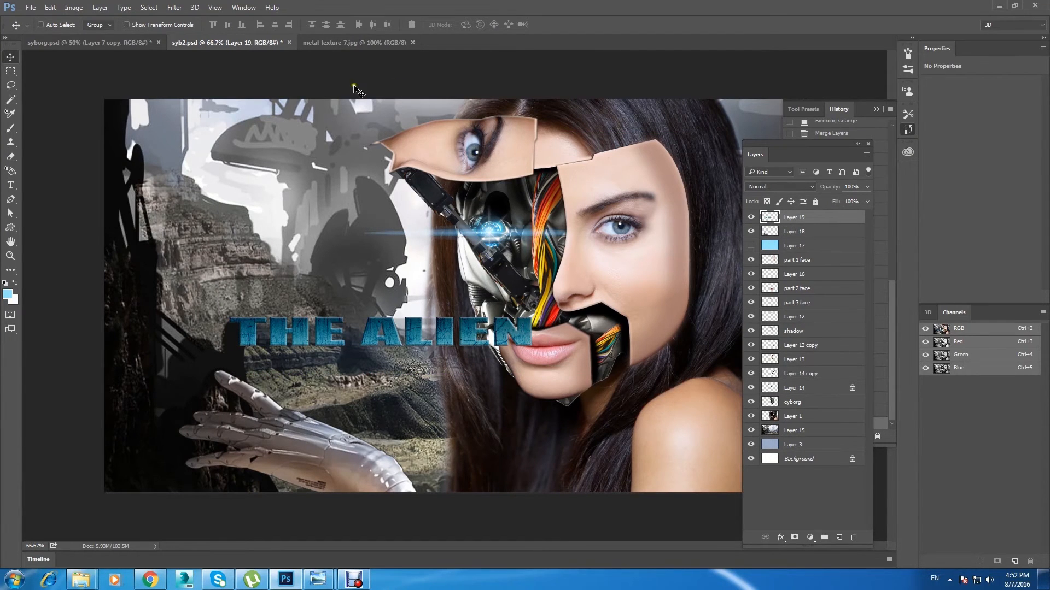
# Step: Add a black 2 px outside stroke to the title at 100% opacity and rasterize its layer style
pyautogui.doubleClick(818, 220)
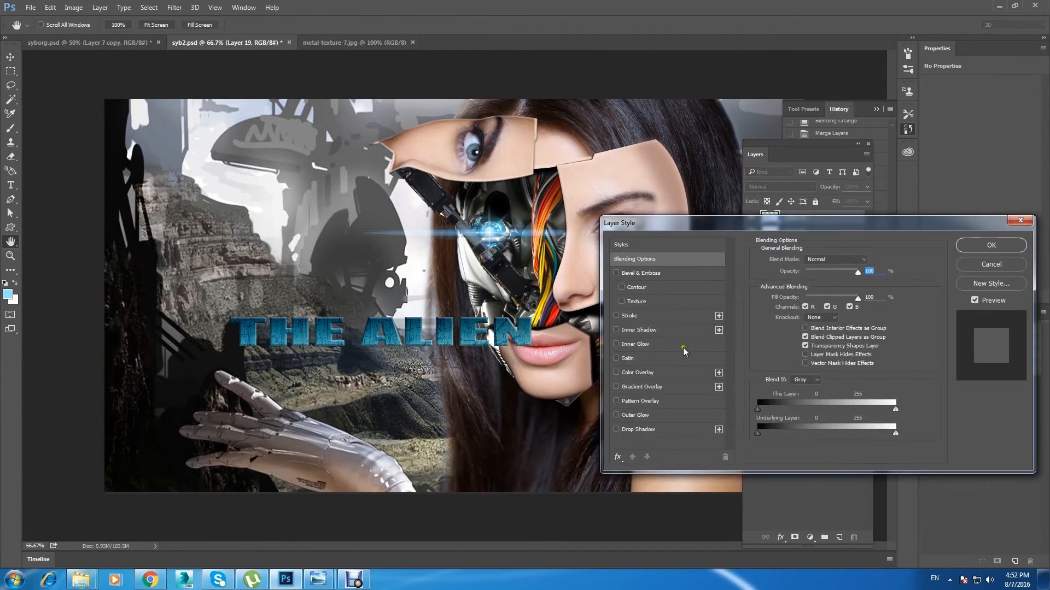
pyautogui.click(668, 316)
pyautogui.moveTo(791, 219); pyautogui.dragTo(779, 266)
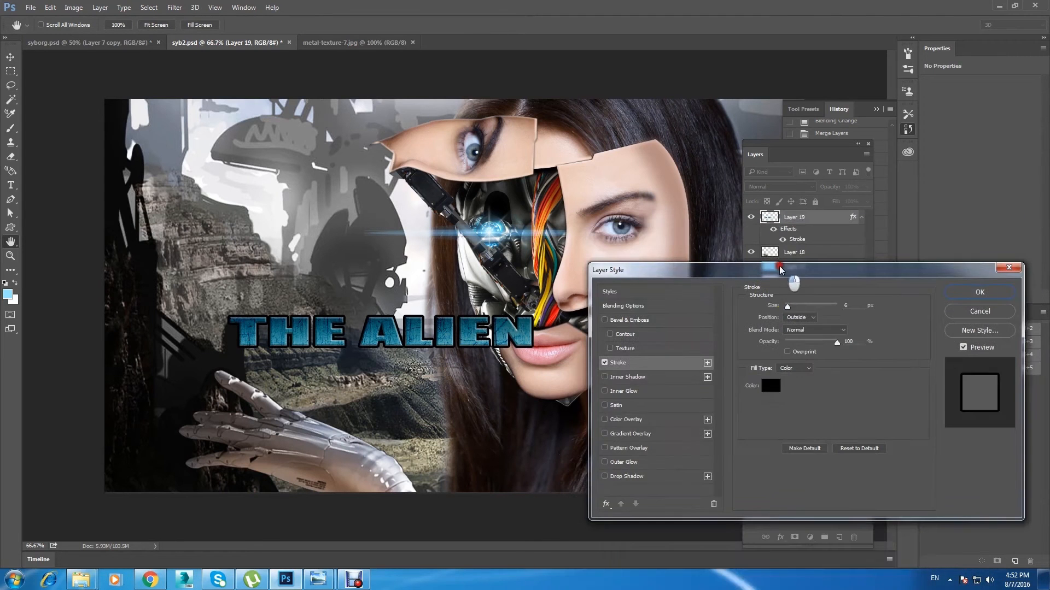
pyautogui.hotkey('ctrl', '+')
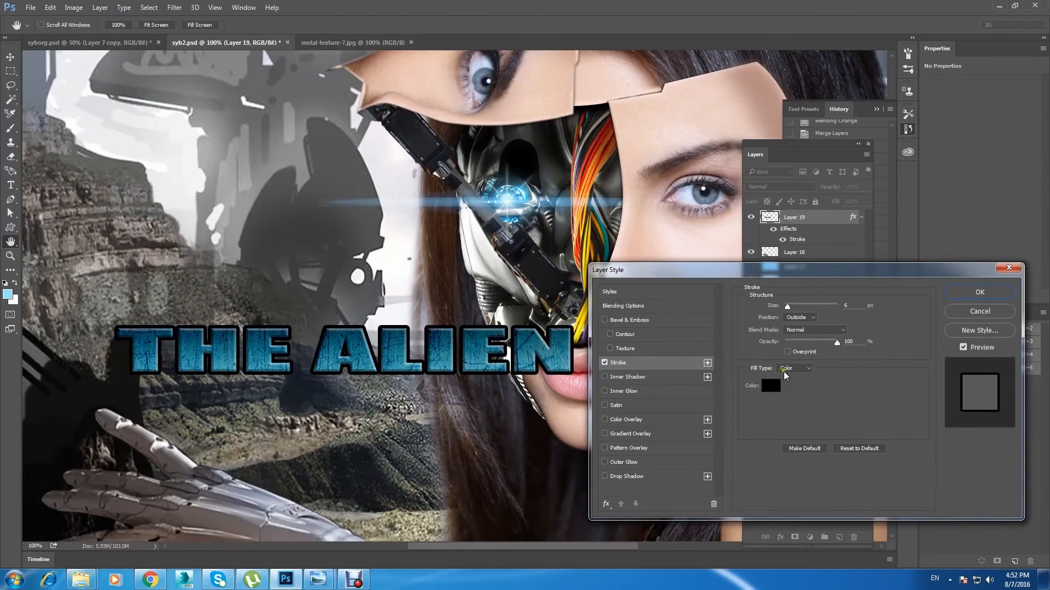
pyautogui.click(771, 386)
pyautogui.click(692, 311)
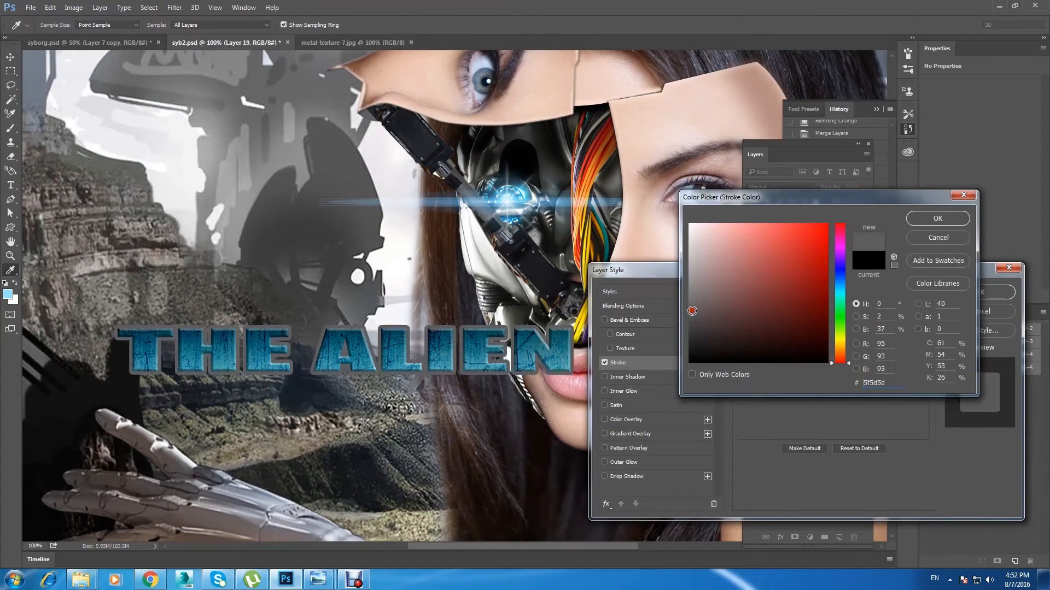
pyautogui.click(911, 239)
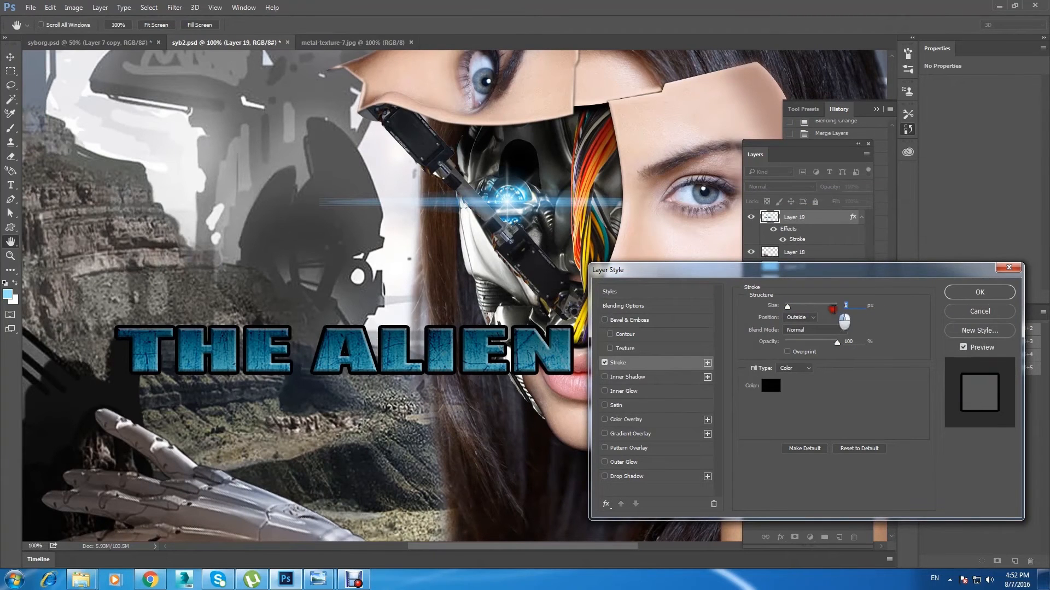
pyautogui.write('2')
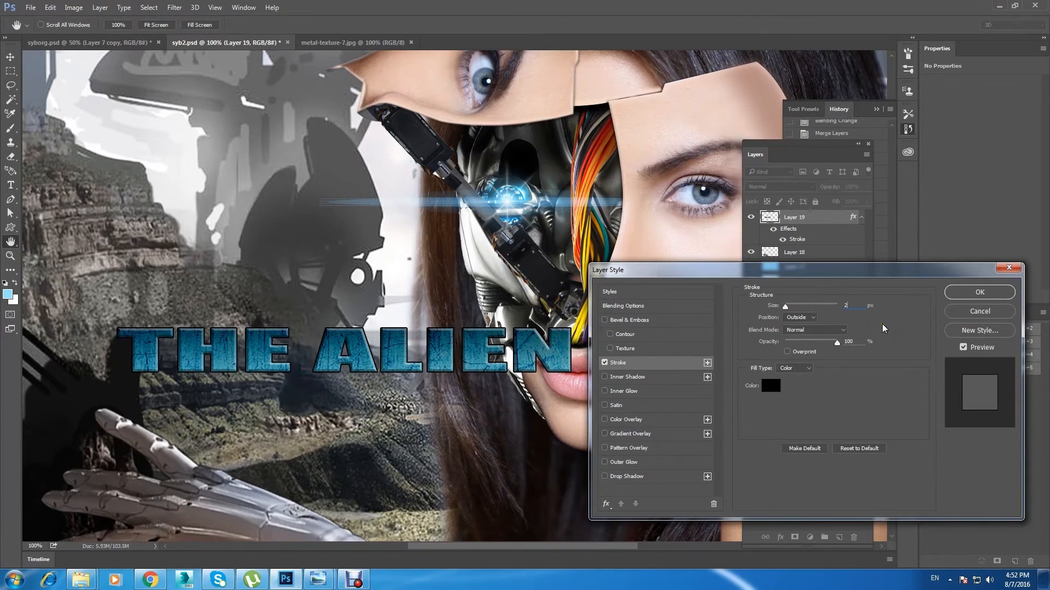
pyautogui.click(981, 292)
pyautogui.rightClick(820, 219)
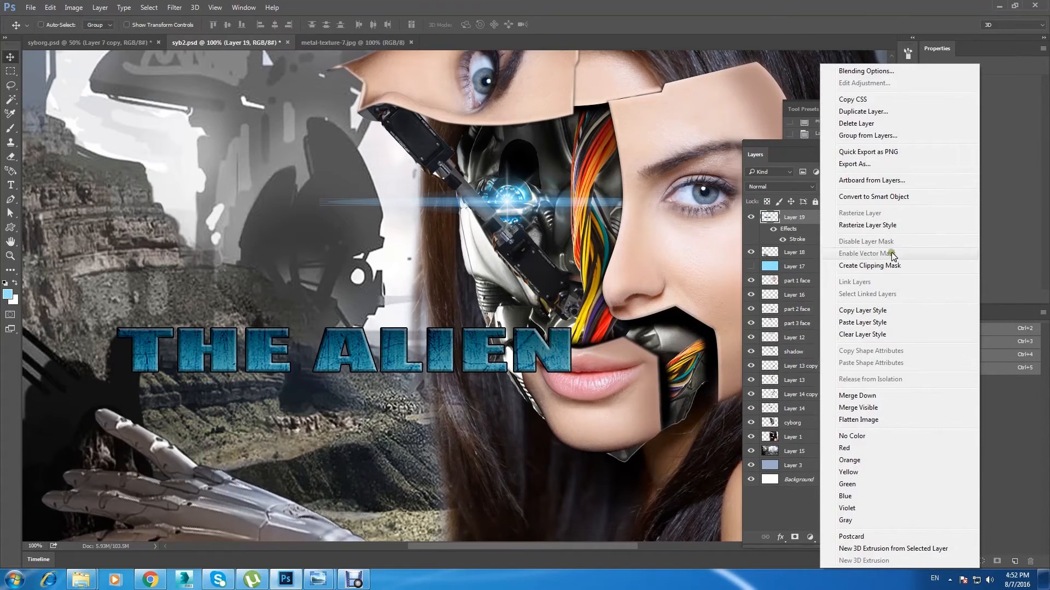
pyautogui.click(900, 224)
# Step: Add a white outside stroke around the black-outlined title and move the title left, clear of the face
pyautogui.doubleClick(820, 218)
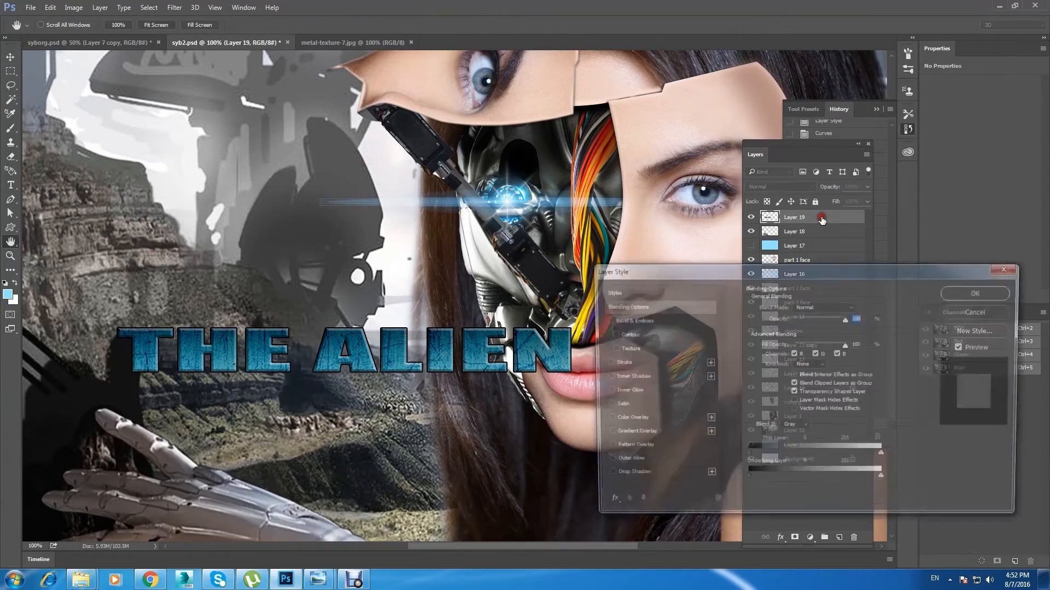
pyautogui.click(649, 362)
pyautogui.click(770, 386)
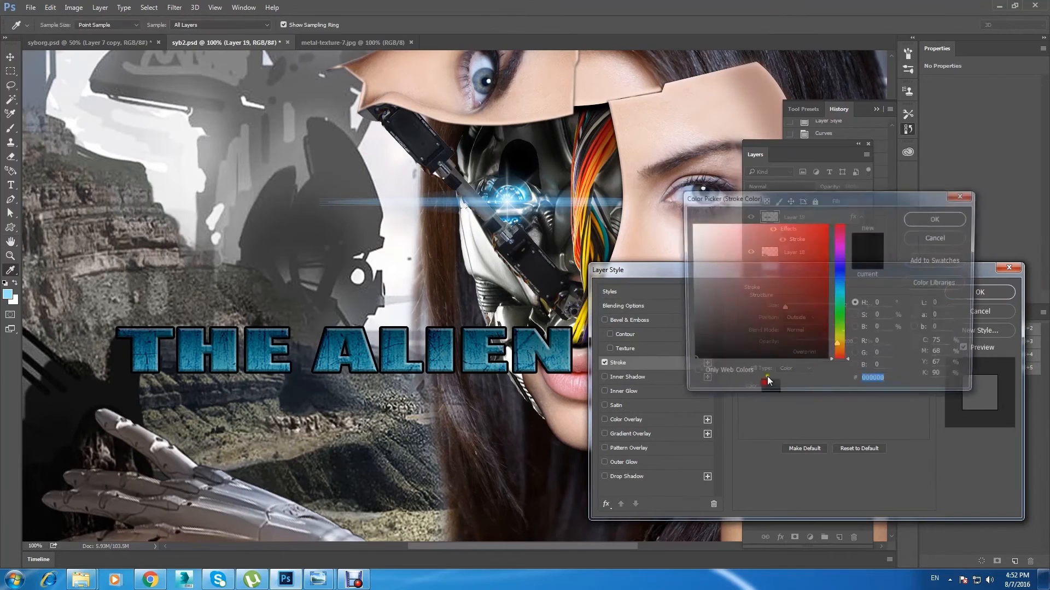
pyautogui.click(689, 224)
pyautogui.click(968, 221)
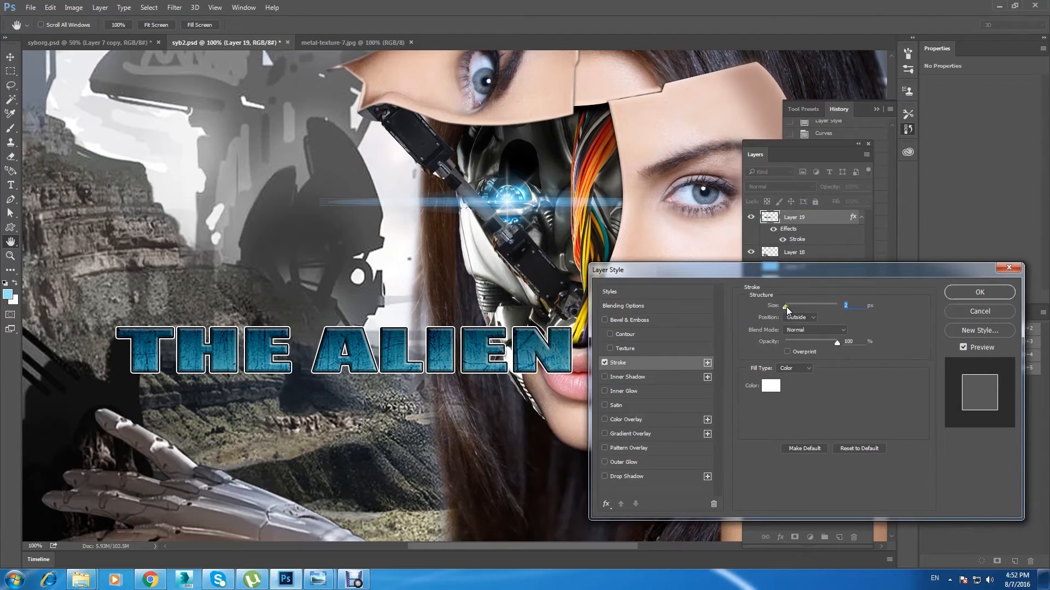
pyautogui.click(979, 292)
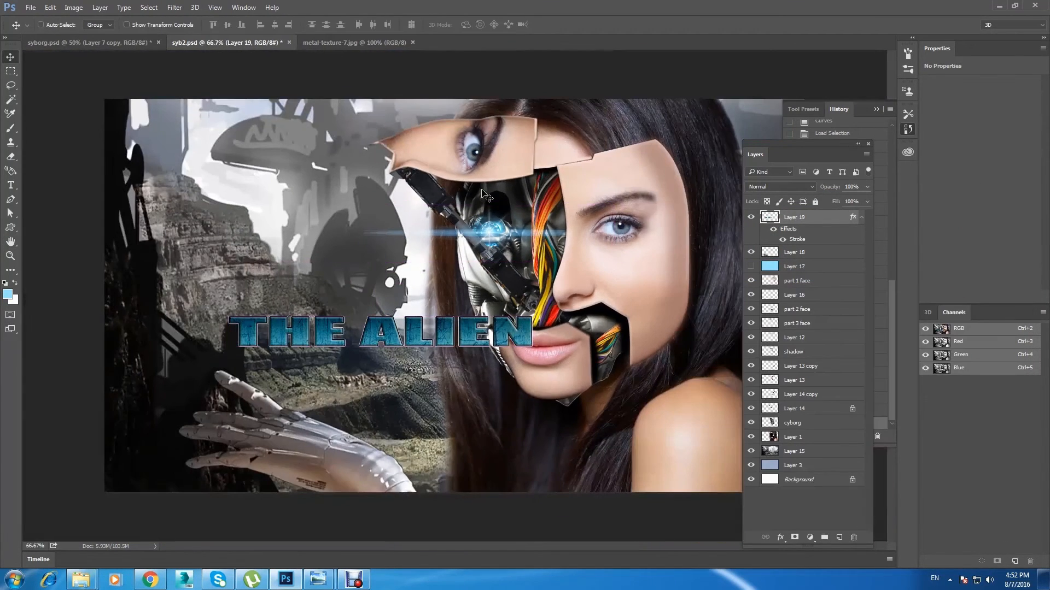
pyautogui.moveTo(440, 328); pyautogui.dragTo(327, 318)
# Step: Load the title's outline as a selection, brush soft light-blue highlights across the letters on a new layer, and deselect
pyautogui.keyDown('ctrl'); pyautogui.click(770, 217); pyautogui.keyUp('ctrl')
pyautogui.click(840, 538)
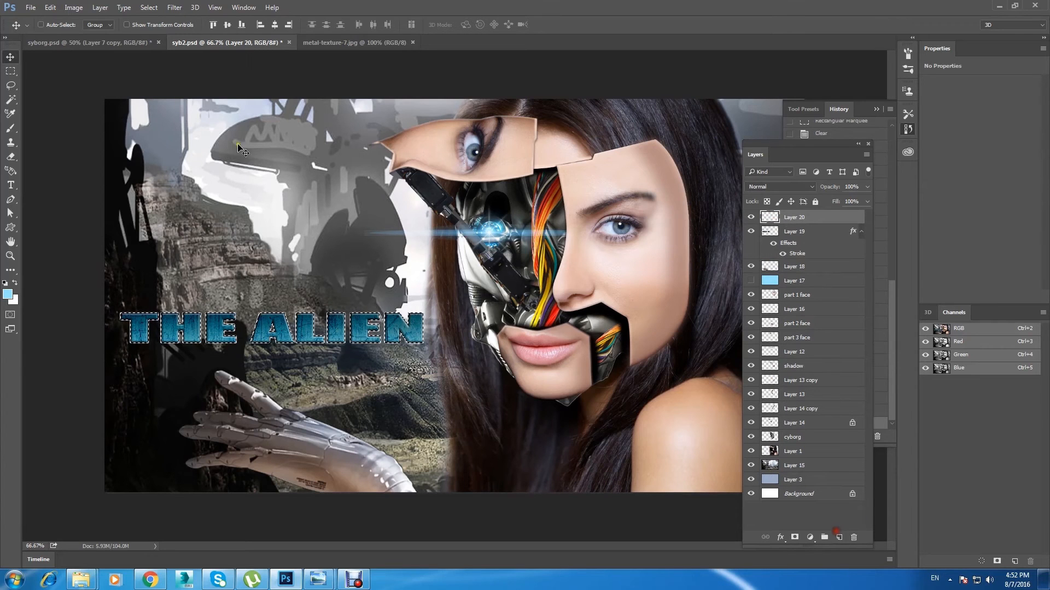
pyautogui.click(11, 128)
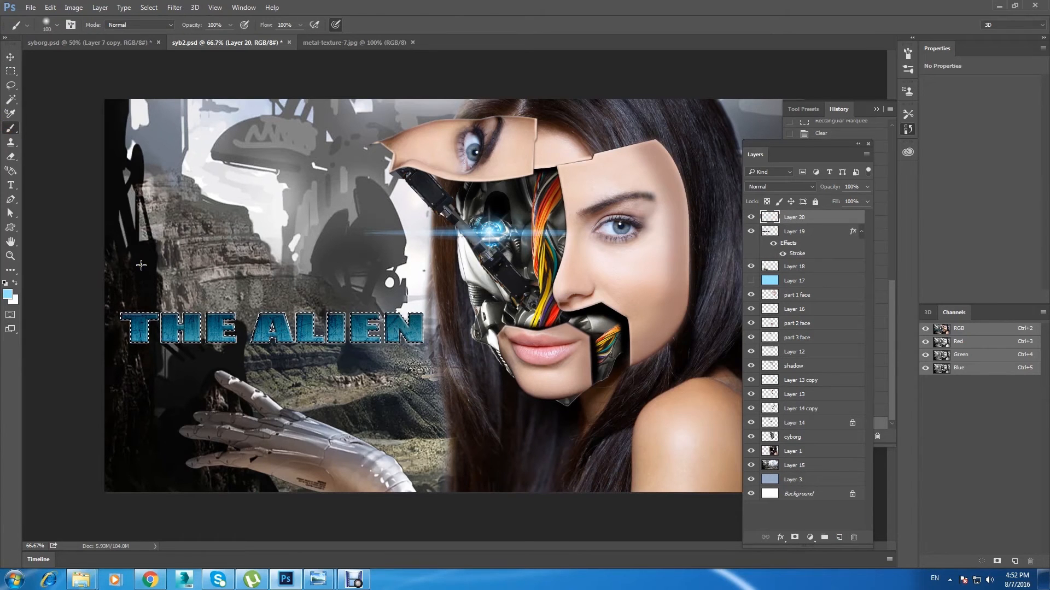
pyautogui.press(']')
pyautogui.press(']')
pyautogui.press(']')
pyautogui.press(']')
pyautogui.moveTo(398, 273); pyautogui.dragTo(286, 375)
pyautogui.press('[')
pyautogui.press('[')
pyautogui.press('[')
pyautogui.moveTo(240, 280); pyautogui.dragTo(174, 334)
pyautogui.click(7, 56)
pyautogui.hotkey('ctrl', 'd')
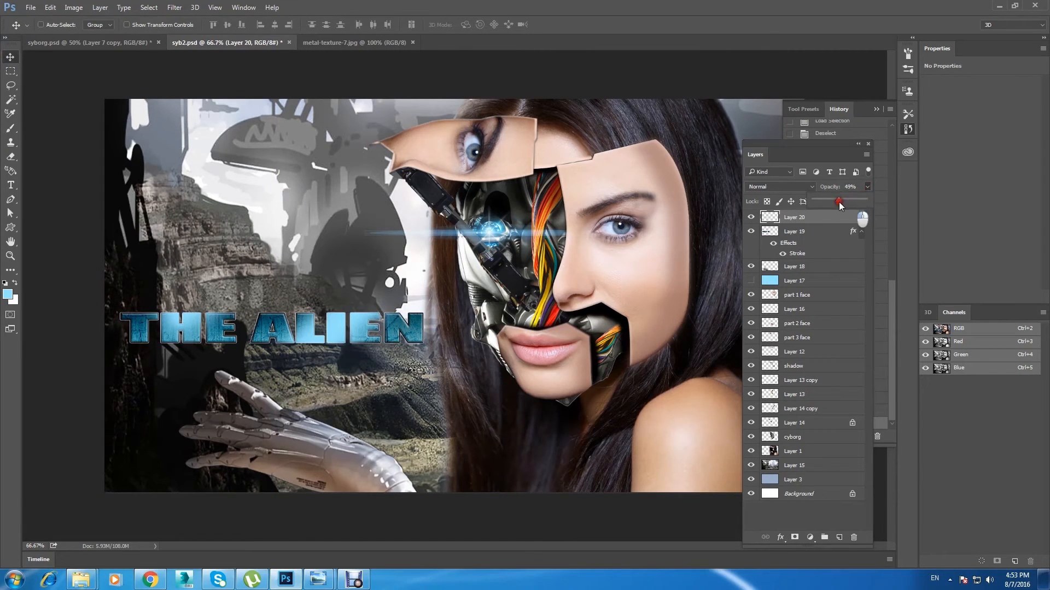
# Step: Lower the highlight layer's opacity to 35% and save the document
pyautogui.moveTo(838, 202); pyautogui.dragTo(832, 205)
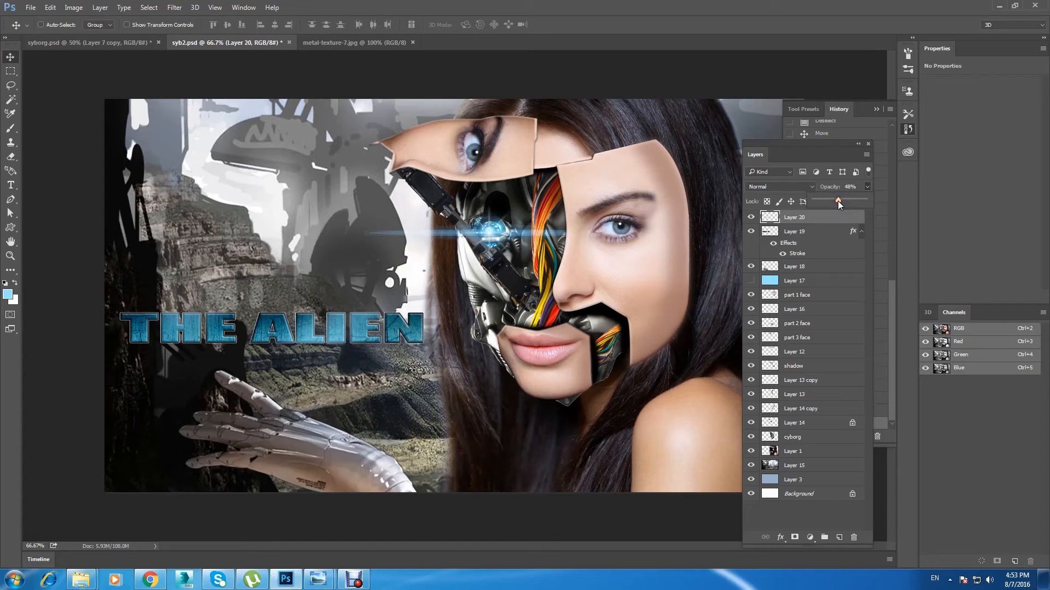
pyautogui.hotkey('ctrl', '-')
pyautogui.hotkey('ctrl', 's')
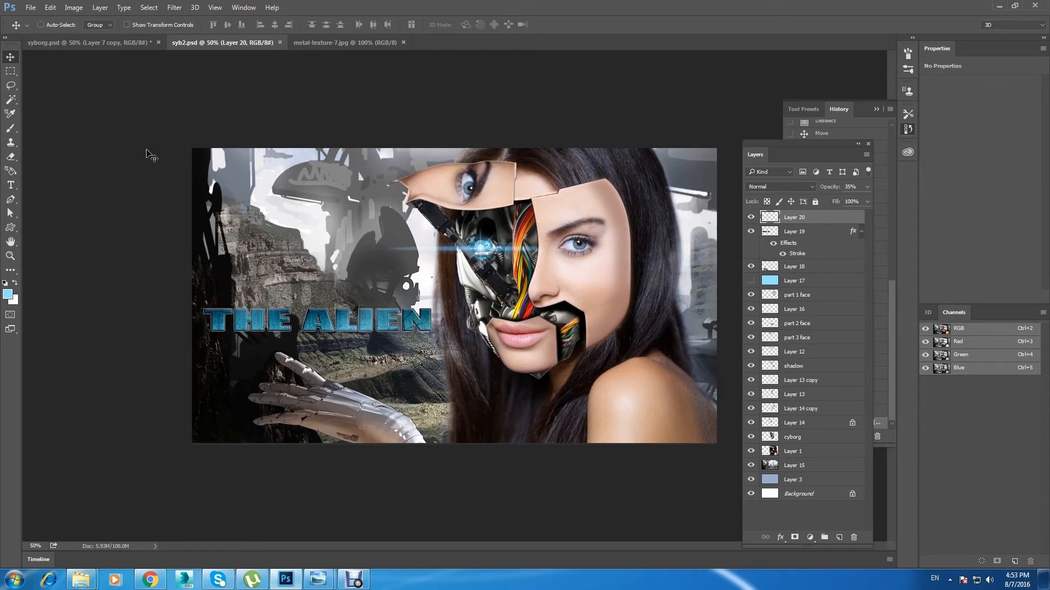
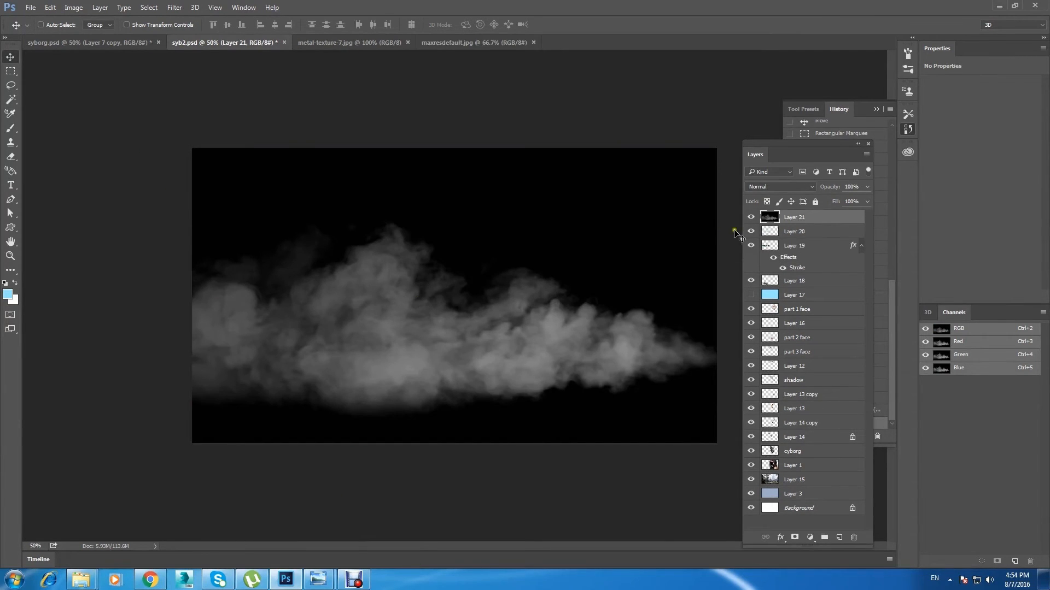
# Step: Bring the smoke image into the portrait as a new layer, scale it down proportionally and place it over the lower face
pyautogui.moveTo(507, 287); pyautogui.dragTo(477, 268)
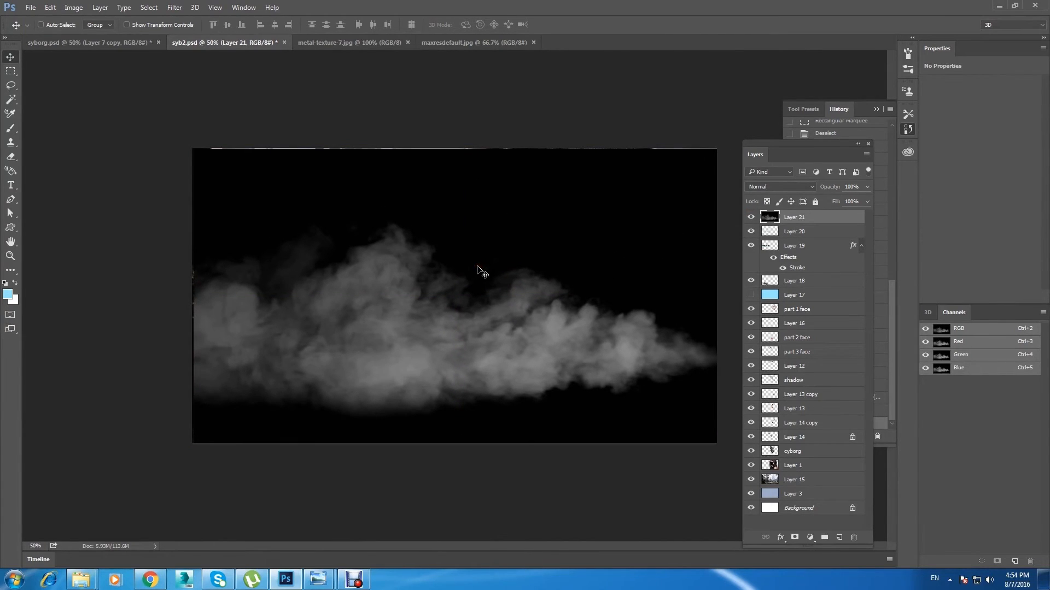
pyautogui.hotkey('ctrl', 't')
pyautogui.moveTo(722, 149); pyautogui.dragTo(703, 215)
pyautogui.click(10, 56)
pyautogui.click(494, 215)
pyautogui.moveTo(493, 215); pyautogui.dragTo(494, 324)
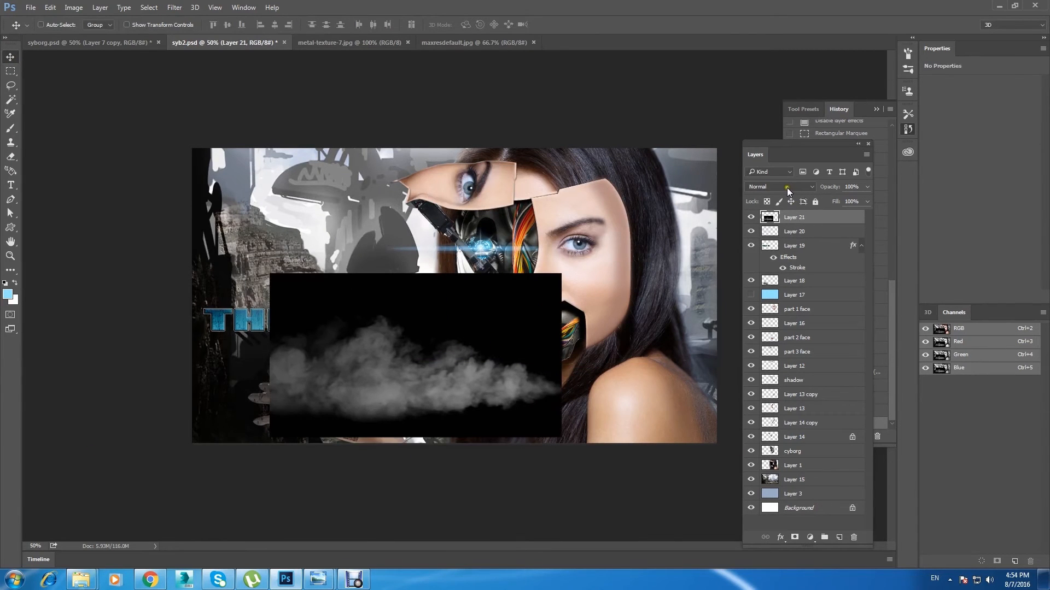
pyautogui.moveTo(398, 308); pyautogui.dragTo(410, 266)
# Step: Erase the smoke layer's hard outer edges with a large soft eraser
pyautogui.press('e')
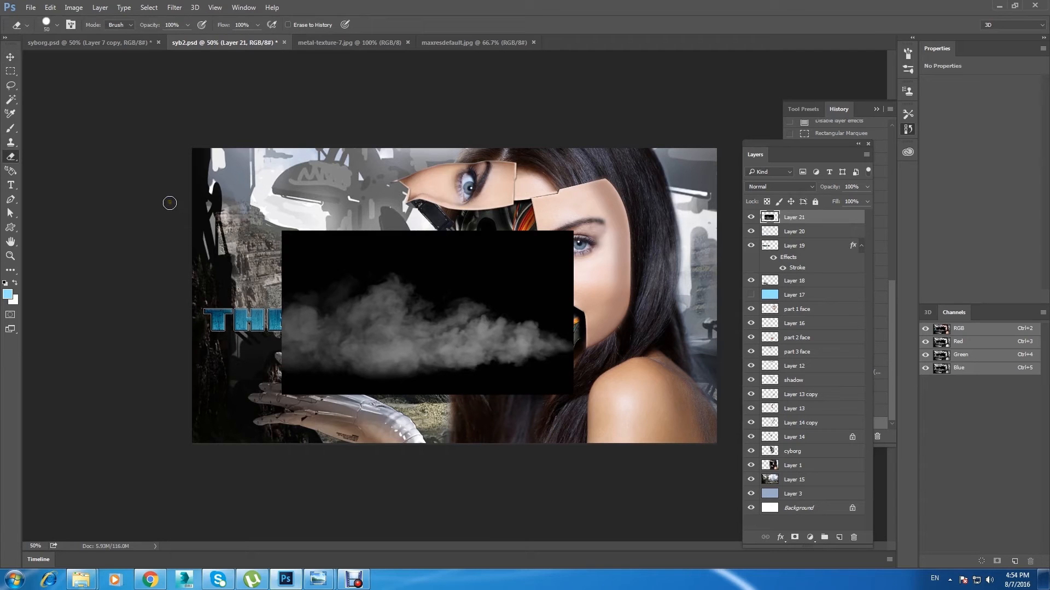
pyautogui.press(']')
pyautogui.press(']')
pyautogui.click(57, 29)
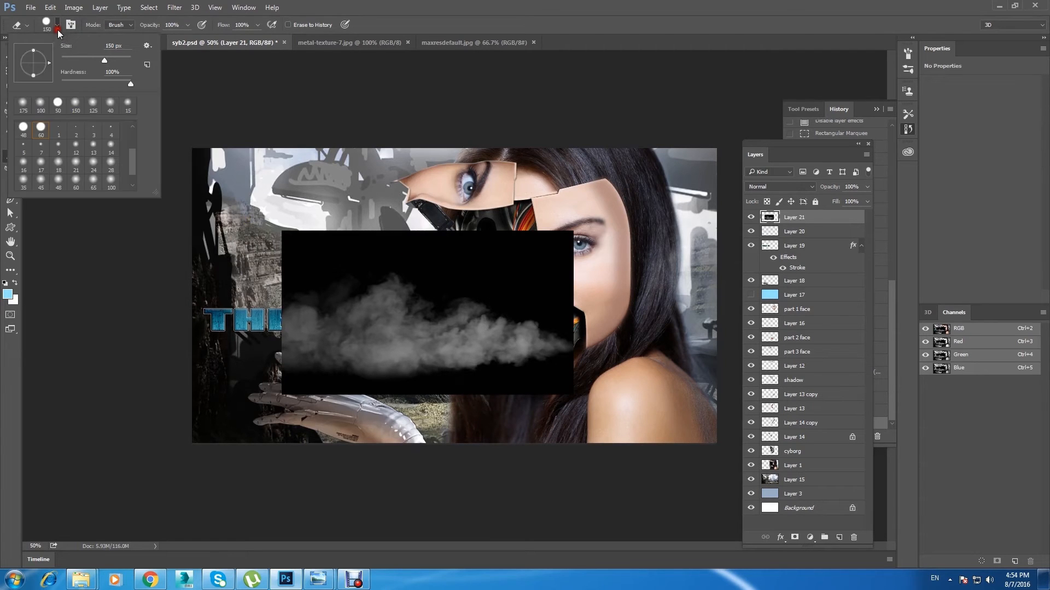
pyautogui.click(76, 104)
pyautogui.click(499, 15)
pyautogui.press(']')
pyautogui.press(']')
pyautogui.moveTo(519, 213)
pyautogui.mouseDown()
pyautogui.moveTo(527, 272)
pyautogui.moveTo(307, 240)
pyautogui.moveTo(232, 366)
pyautogui.moveTo(328, 427)
pyautogui.moveTo(574, 387)
pyautogui.moveTo(612, 298)
pyautogui.moveTo(290, 246)
pyautogui.moveTo(262, 349)
pyautogui.moveTo(334, 280)
pyautogui.mouseUp()
# Step: Set the smoke layer's blend mode to Lighten and move the smoke up and across the robotic cheek
pyautogui.click(10, 56)
pyautogui.click(771, 188)
pyautogui.click(769, 189)
pyautogui.press('Down')
pyautogui.press('Down')
pyautogui.press('Down')
pyautogui.press('Down')
pyautogui.press('Down')
pyautogui.press('Down')
pyautogui.press('Down')
pyautogui.press('Down')
pyautogui.press('Up')
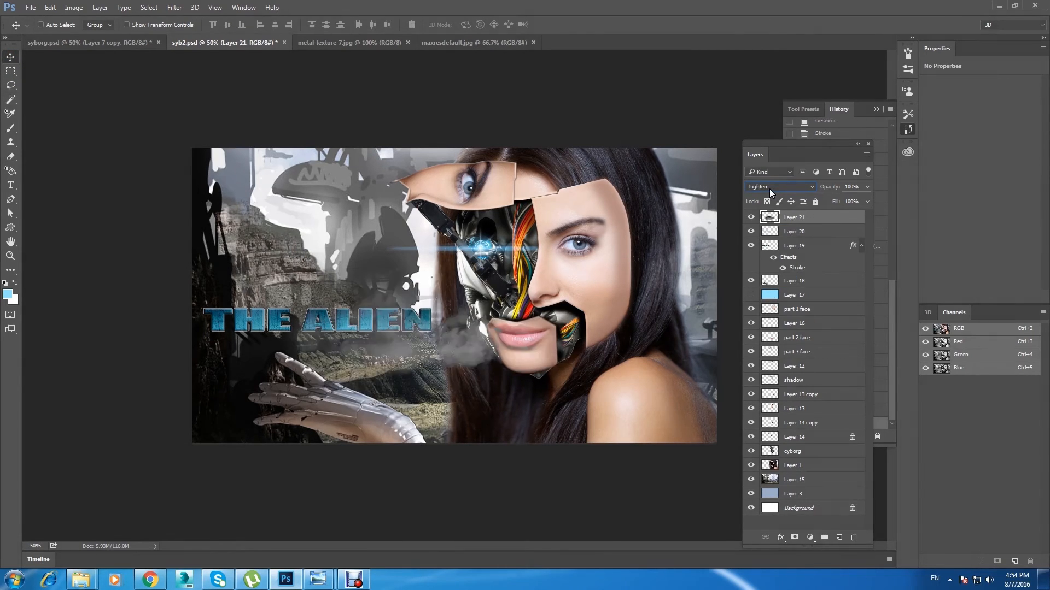
pyautogui.moveTo(476, 361); pyautogui.dragTo(505, 316)
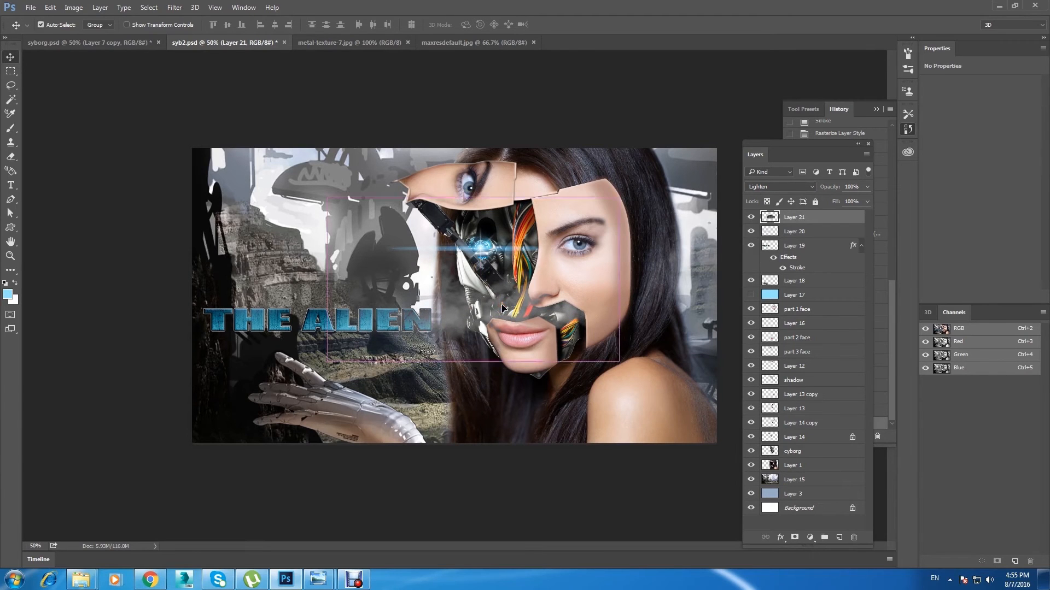
# Step: Brighten the smoke with a Curves point at input 141, output 175, and nudge it slightly to the left
pyautogui.hotkey('ctrl', 'm')
pyautogui.moveTo(774, 343)
pyautogui.mouseDown()
pyautogui.moveTo(761, 338)
pyautogui.moveTo(775, 336)
pyautogui.mouseUp()
pyautogui.click(951, 268)
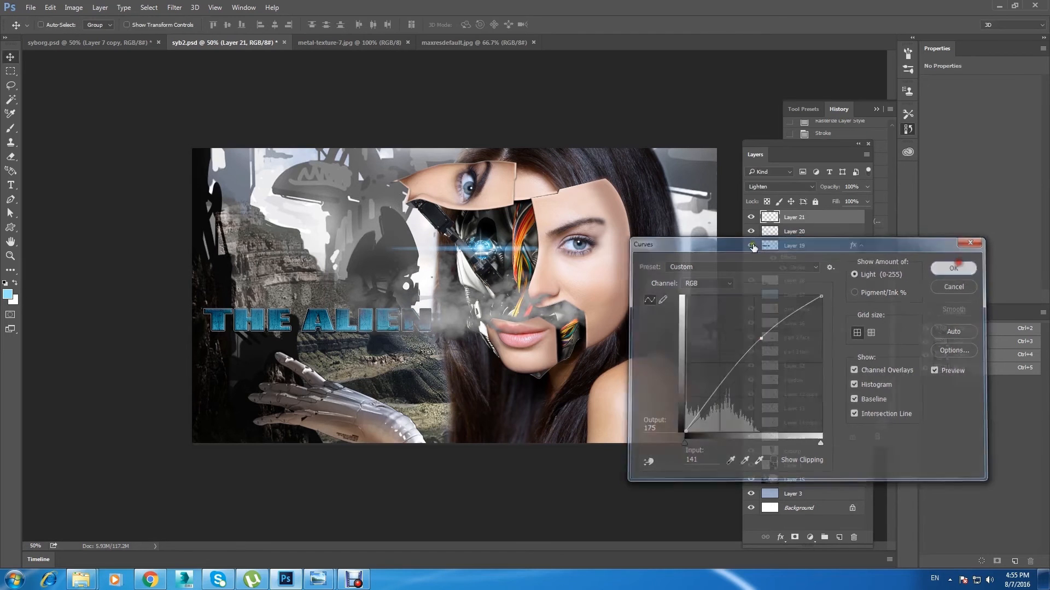
pyautogui.moveTo(463, 320); pyautogui.dragTo(457, 318)
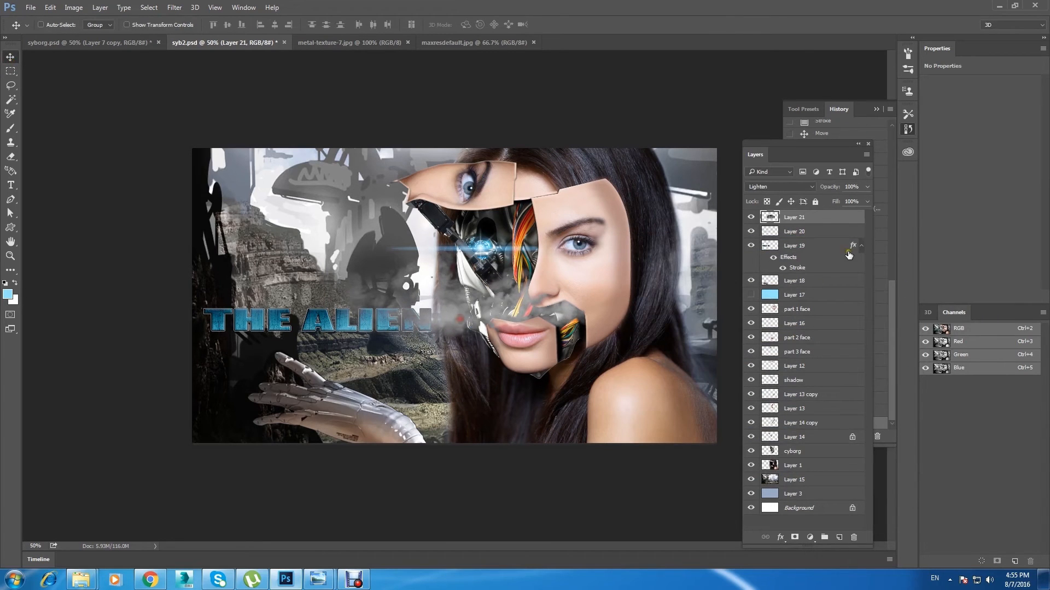
# Step: Duplicate the smoke layer, hide the original and move the copy directly below Layer 14
pyautogui.click(749, 219)
pyautogui.click(750, 219)
pyautogui.hotkey('ctrl', 'j')
pyautogui.click(751, 234)
pyautogui.moveTo(821, 219); pyautogui.dragTo(836, 445)
# Step: Unlock Layer 14's transparent pixels and move the layer up the stack to directly below Layer 12
pyautogui.click(826, 439)
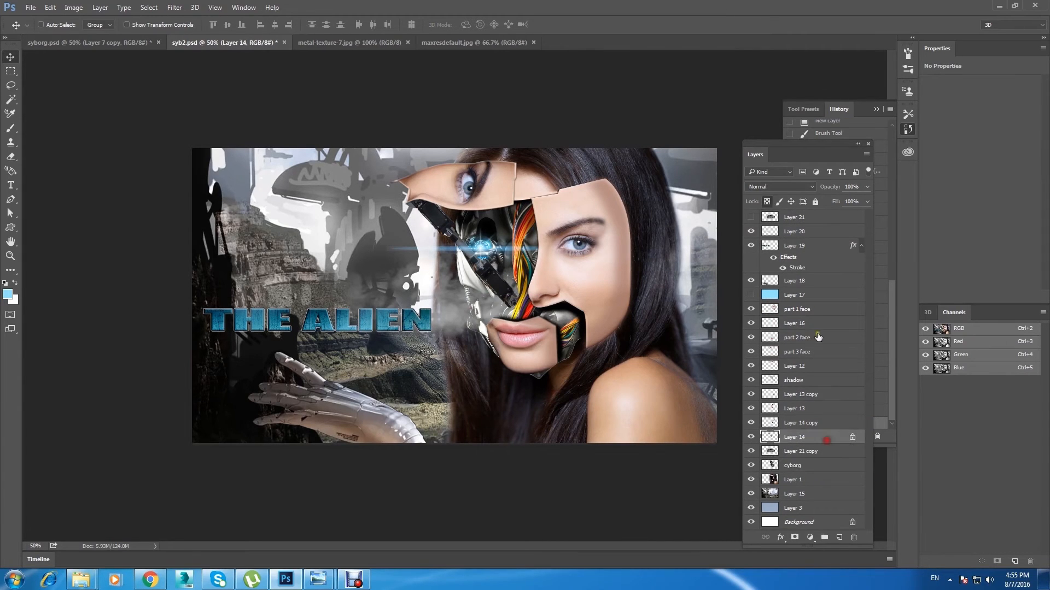
pyautogui.click(769, 202)
pyautogui.click(751, 438)
pyautogui.click(751, 438)
pyautogui.click(751, 438)
pyautogui.click(750, 438)
pyautogui.moveTo(797, 435); pyautogui.dragTo(821, 351)
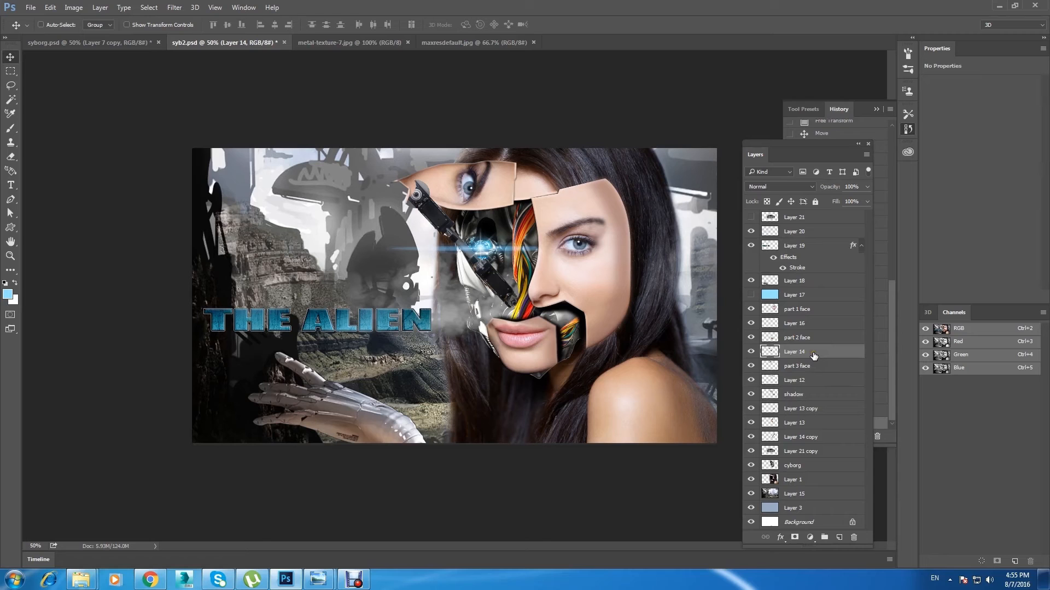
pyautogui.hotkey('ctrl', '[')
pyautogui.hotkey('ctrl', '[')
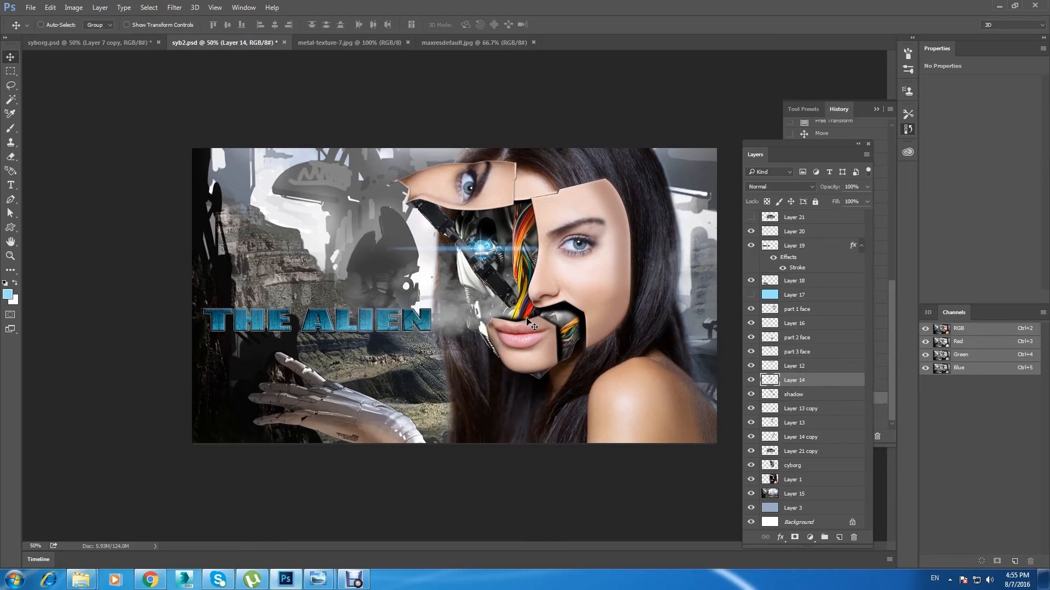
# Step: Move the smoke copy directly below Layer 14, rotate it about 12.4°, widen it and place it beneath the lifted eye piece
pyautogui.moveTo(831, 463); pyautogui.dragTo(826, 398)
pyautogui.moveTo(479, 302); pyautogui.dragTo(471, 215)
pyautogui.hotkey('ctrl', 't')
pyautogui.moveTo(660, 287); pyautogui.dragTo(638, 326)
pyautogui.moveTo(517, 234); pyautogui.dragTo(476, 221)
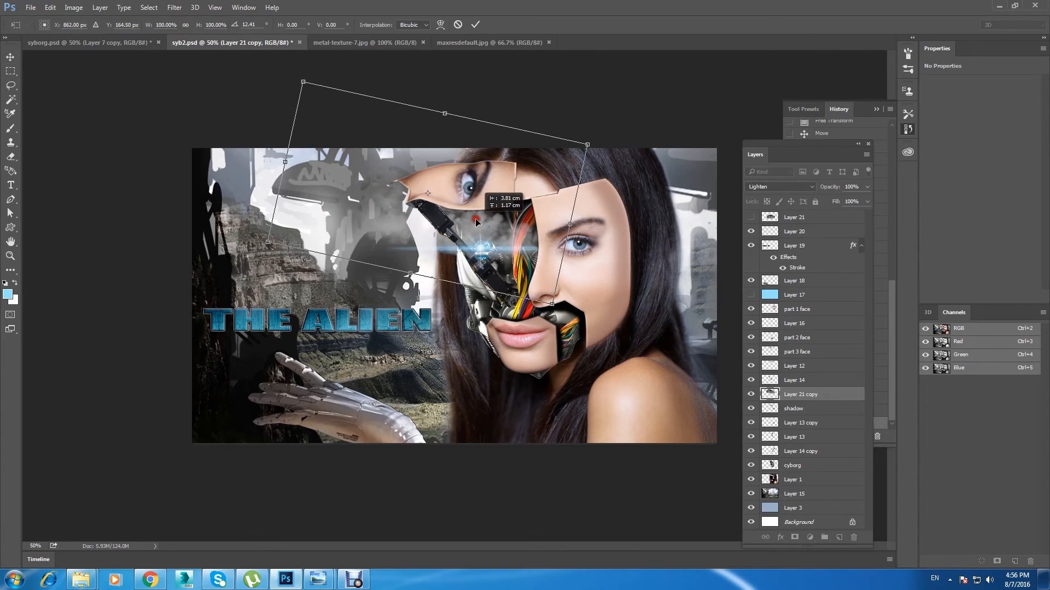
pyautogui.moveTo(285, 162); pyautogui.dragTo(253, 154)
pyautogui.moveTo(340, 208); pyautogui.dragTo(337, 204)
pyautogui.click(11, 57)
pyautogui.click(477, 217)
# Step: Duplicate the smoke copy, rotate the duplicate and place it beside the robotic jaw
pyautogui.moveTo(482, 229); pyautogui.dragTo(513, 317)
pyautogui.hotkey('ctrl', 't')
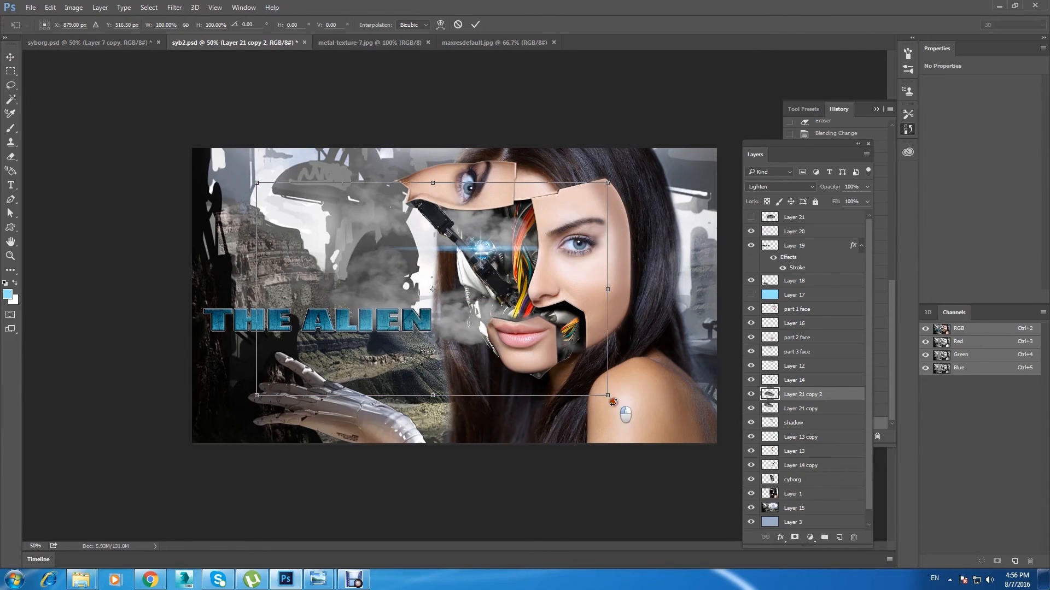
pyautogui.moveTo(612, 402); pyautogui.dragTo(617, 271)
pyautogui.moveTo(361, 475); pyautogui.dragTo(395, 387)
pyautogui.moveTo(422, 275); pyautogui.dragTo(502, 402)
pyautogui.moveTo(465, 481); pyautogui.dragTo(475, 442)
pyautogui.moveTo(480, 386); pyautogui.dragTo(447, 386)
pyautogui.click(10, 57)
pyautogui.click(484, 218)
# Step: Lower the jaw smoke layer's opacity to 54% and compare the image with and without it
pyautogui.click(867, 187)
pyautogui.moveTo(867, 200); pyautogui.dragTo(842, 203)
pyautogui.click(112, 71)
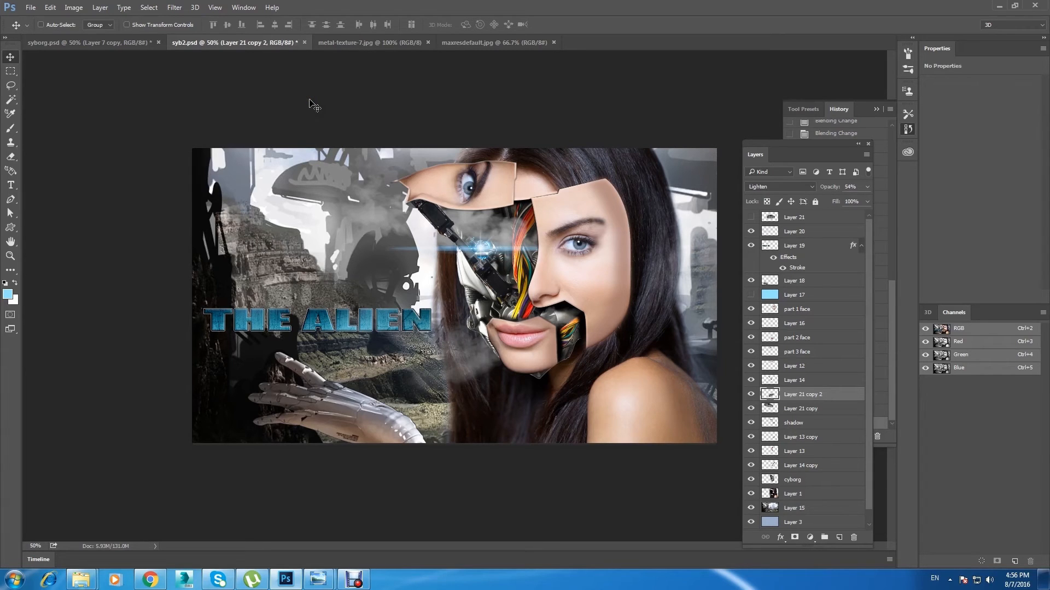
pyautogui.click(749, 394)
pyautogui.click(750, 394)
# Step: Set the opacity of the smoke copy beneath the eye piece to 85% and save the document
pyautogui.rightClick(471, 240)
pyautogui.click(487, 224)
pyautogui.click(867, 187)
pyautogui.moveTo(867, 200); pyautogui.dragTo(856, 204)
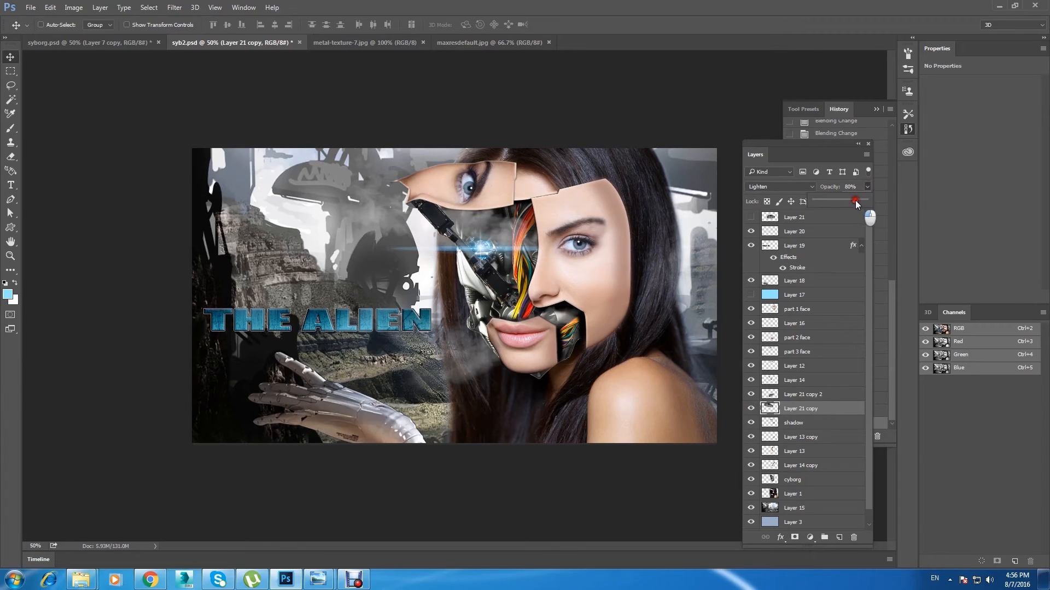
pyautogui.click(526, 88)
pyautogui.scroll(-4, 527, 88)
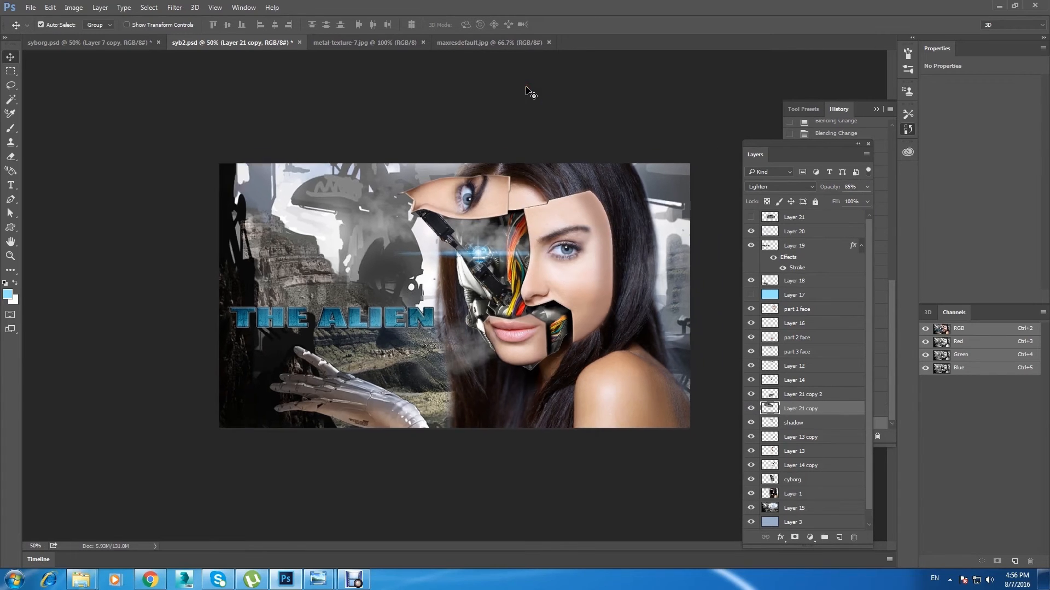
pyautogui.scroll(4, 526, 88)
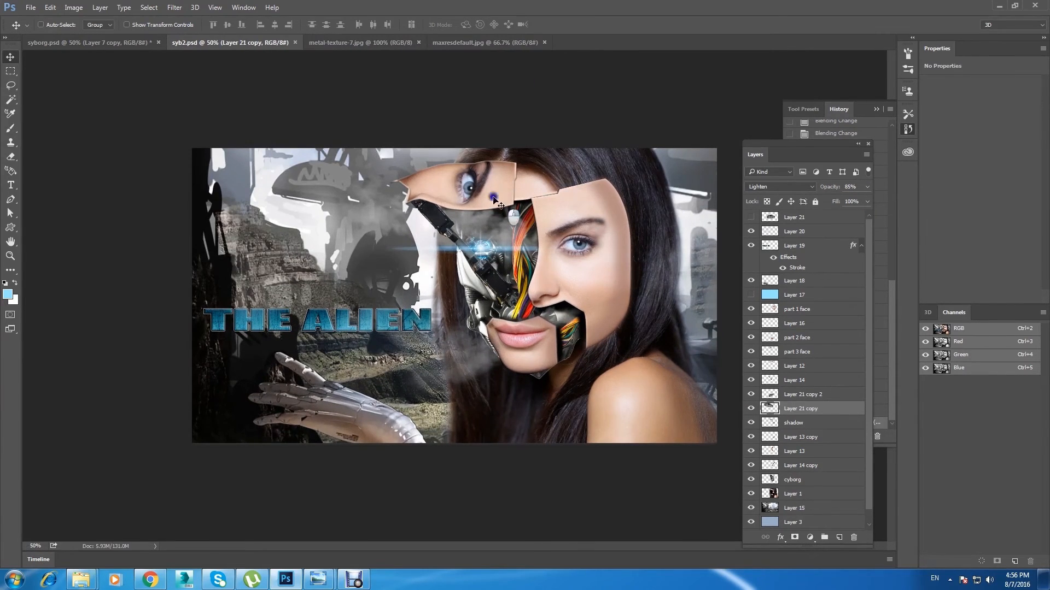
# Step: Select the part 3 face layer, check its visibility and lock its transparent pixels
pyautogui.click(787, 351)
pyautogui.click(751, 352)
pyautogui.click(752, 352)
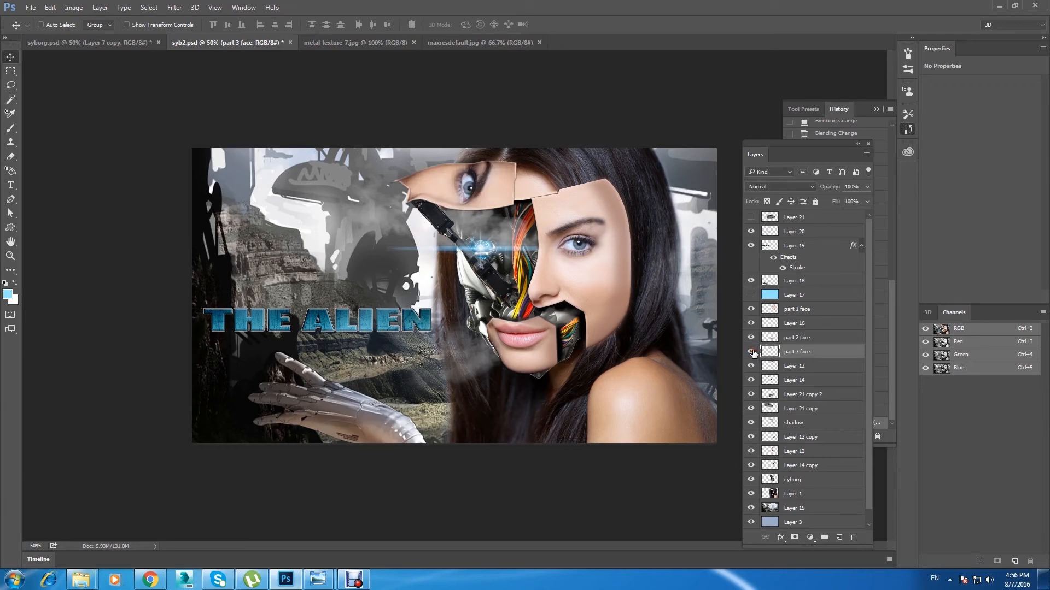
pyautogui.click(767, 202)
# Step: Lighten the lifted eye piece's edges with the Dodge Tool set to Highlights at 49% exposure, then unlock the layer's transparent pixels
pyautogui.click(11, 270)
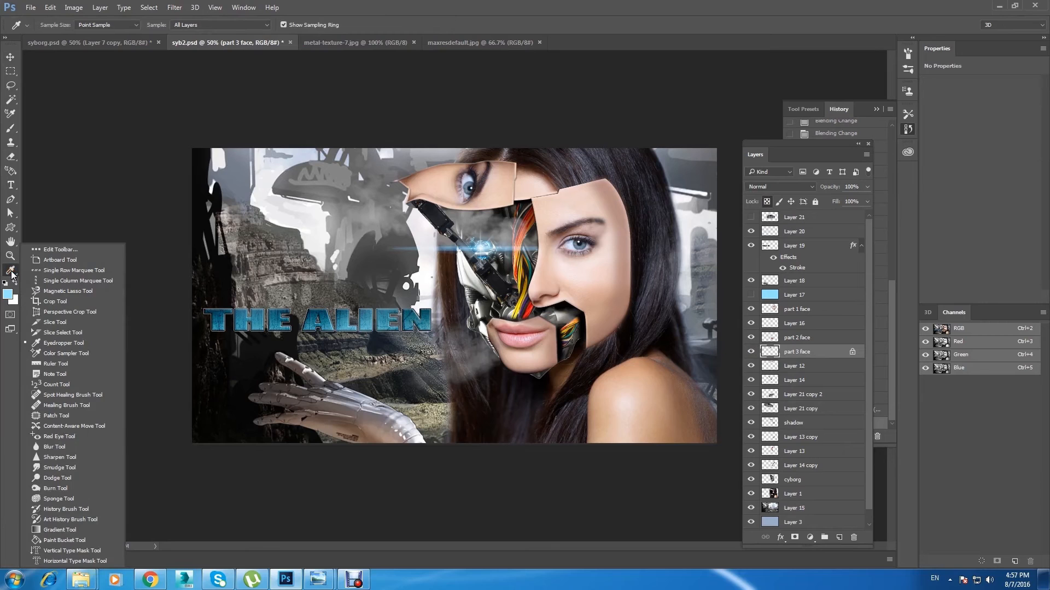
pyautogui.click(365, 13)
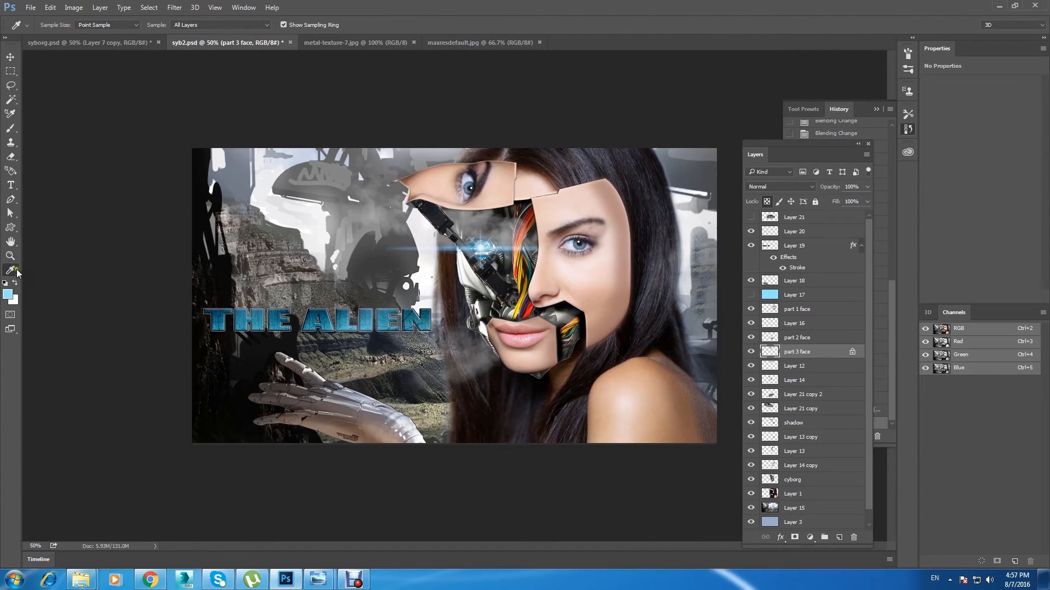
pyautogui.click(17, 269)
pyautogui.click(58, 477)
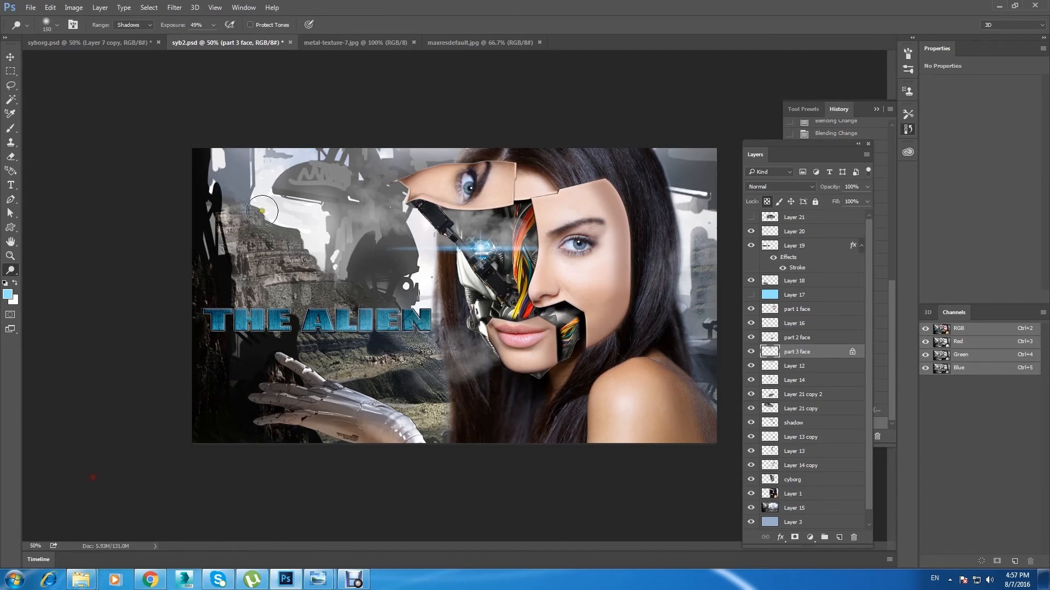
pyautogui.click(146, 27)
pyautogui.click(129, 54)
pyautogui.hotkey('ctrl', 'z')
pyautogui.press('[')
pyautogui.press('[')
pyautogui.moveTo(514, 166)
pyautogui.mouseDown()
pyautogui.moveTo(441, 168)
pyautogui.moveTo(394, 184)
pyautogui.mouseUp()
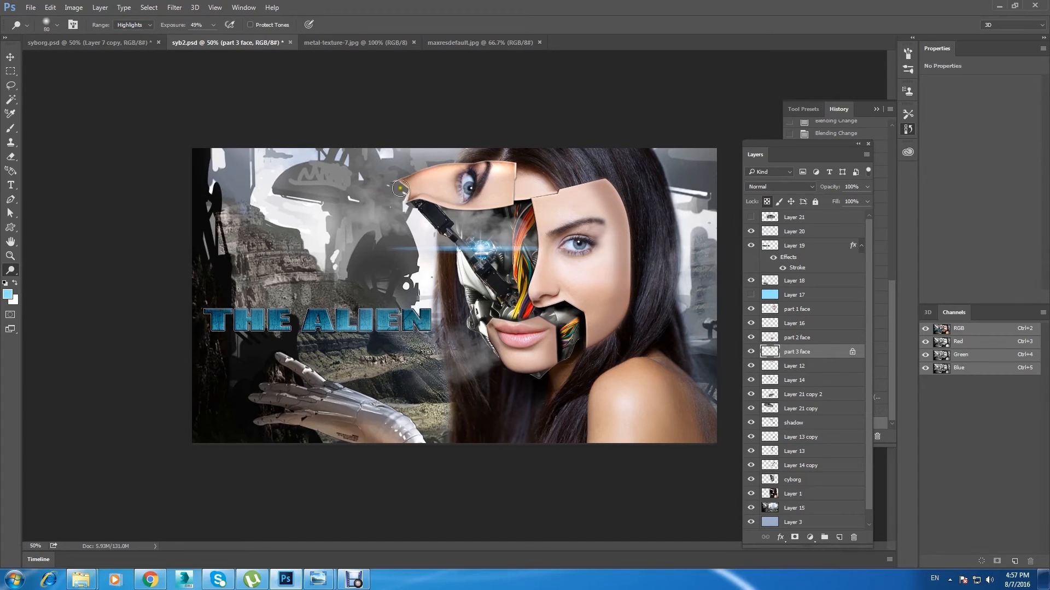
pyautogui.click(769, 202)
# Step: Lock the part 1 face layer's transparent pixels and dodge the large face piece along its edge with a 100 px brush
pyautogui.click(11, 57)
pyautogui.rightClick(600, 282)
pyautogui.click(626, 293)
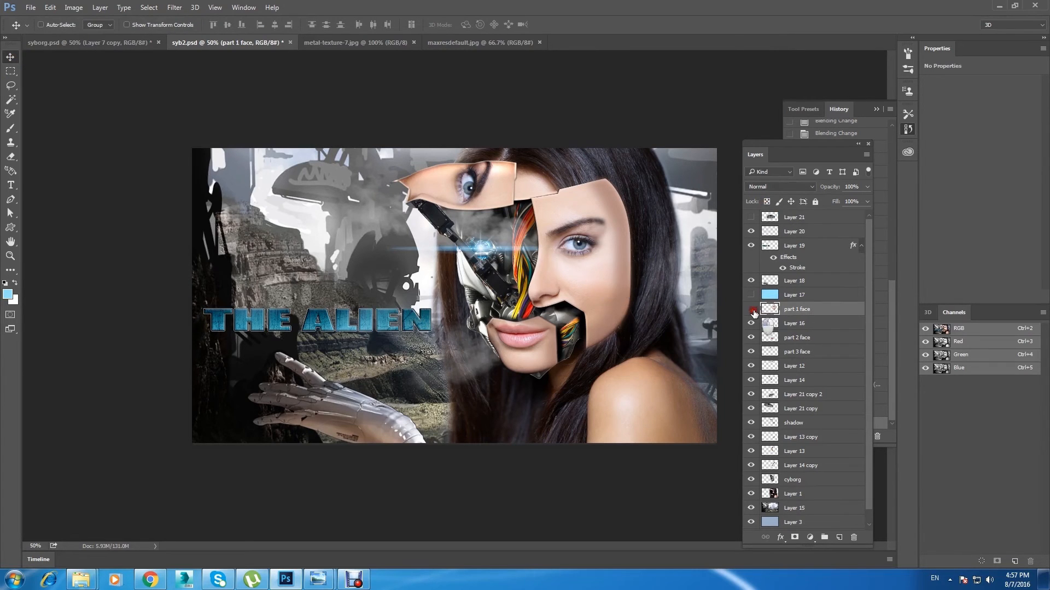
pyautogui.click(767, 203)
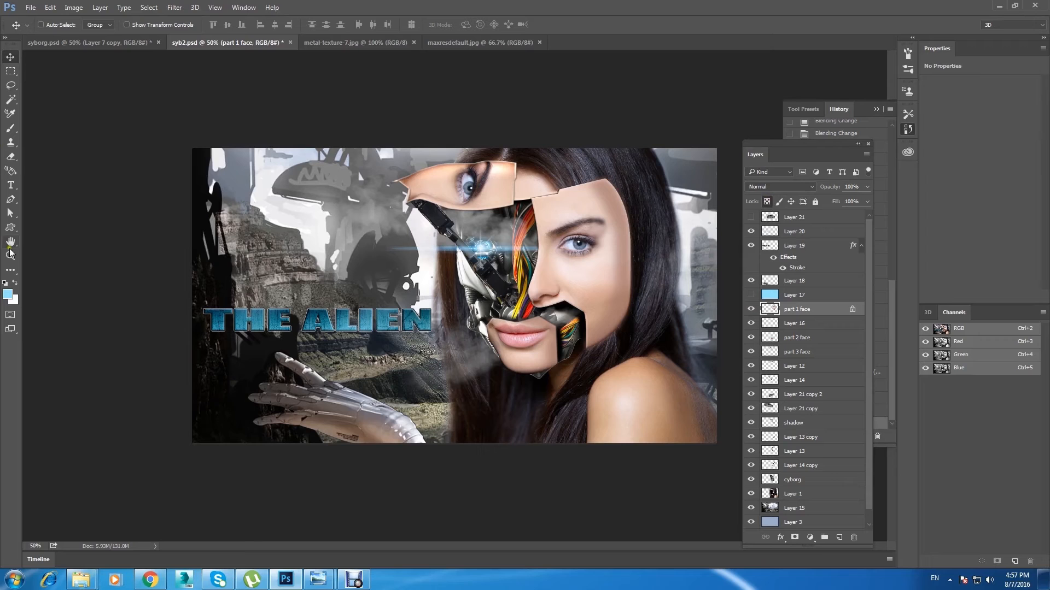
pyautogui.press('o')
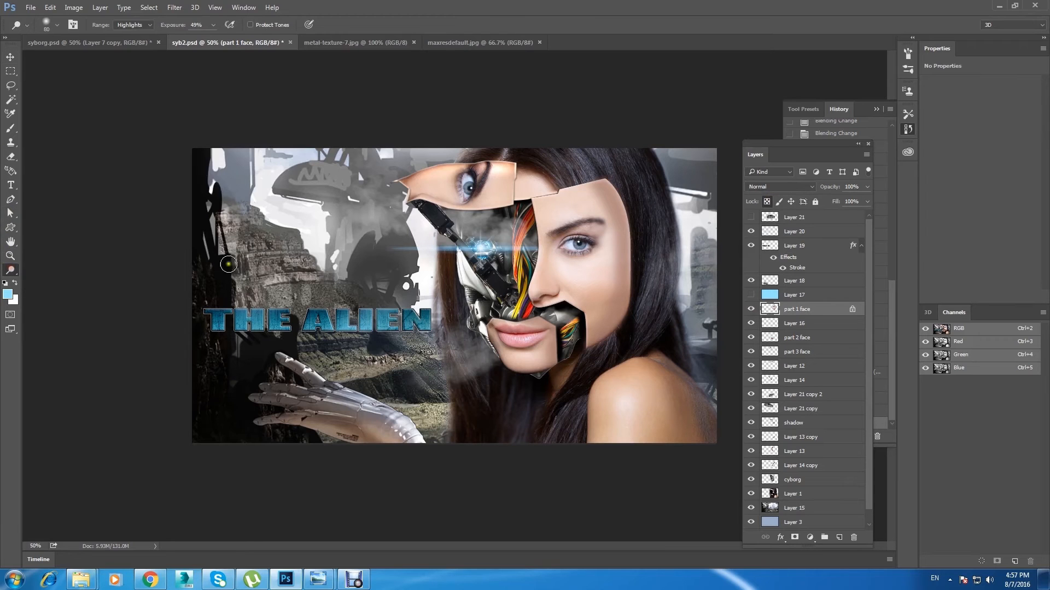
pyautogui.press(']')
pyautogui.moveTo(536, 203)
pyautogui.mouseDown()
pyautogui.moveTo(539, 308)
pyautogui.moveTo(579, 314)
pyautogui.moveTo(594, 342)
pyautogui.moveTo(580, 370)
pyautogui.mouseUp()
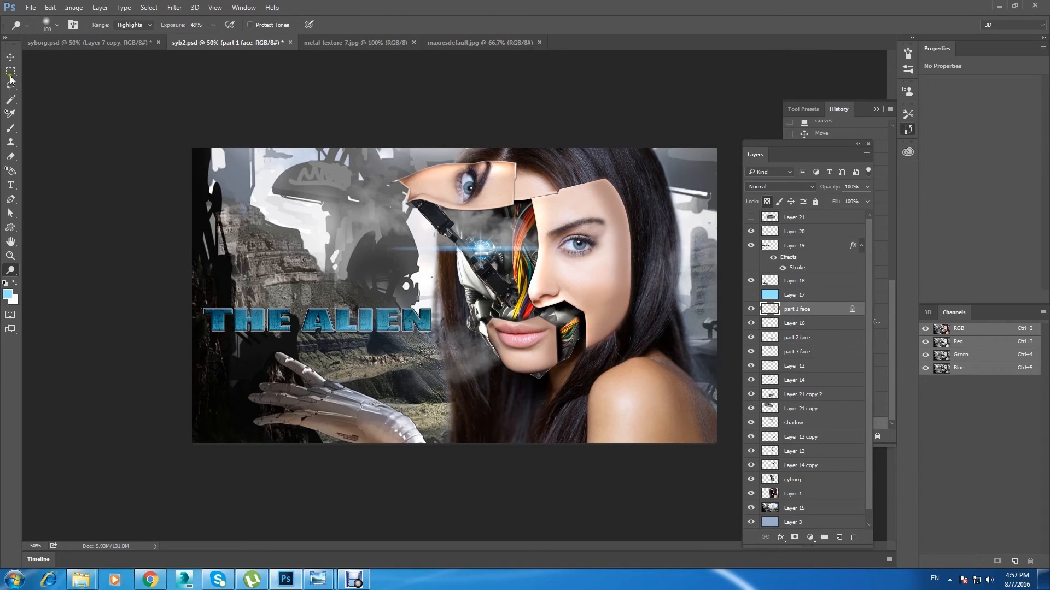
# Step: Lock the part 2 face layer's transparent pixels and dodge the highlights around the mouth and chin piece
pyautogui.press('v')
pyautogui.rightClick(535, 362)
pyautogui.click(547, 368)
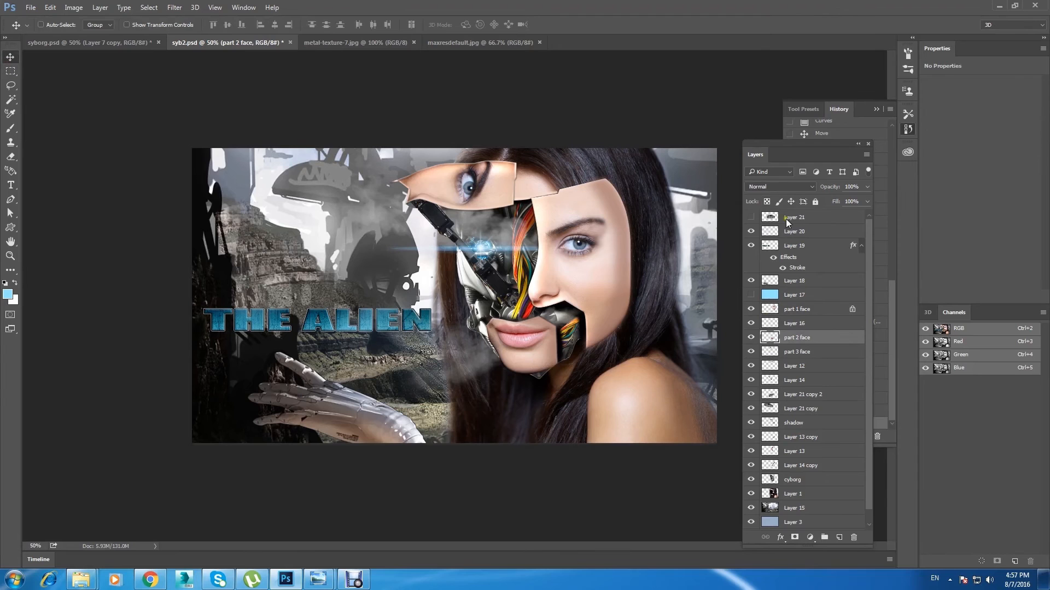
pyautogui.press('o')
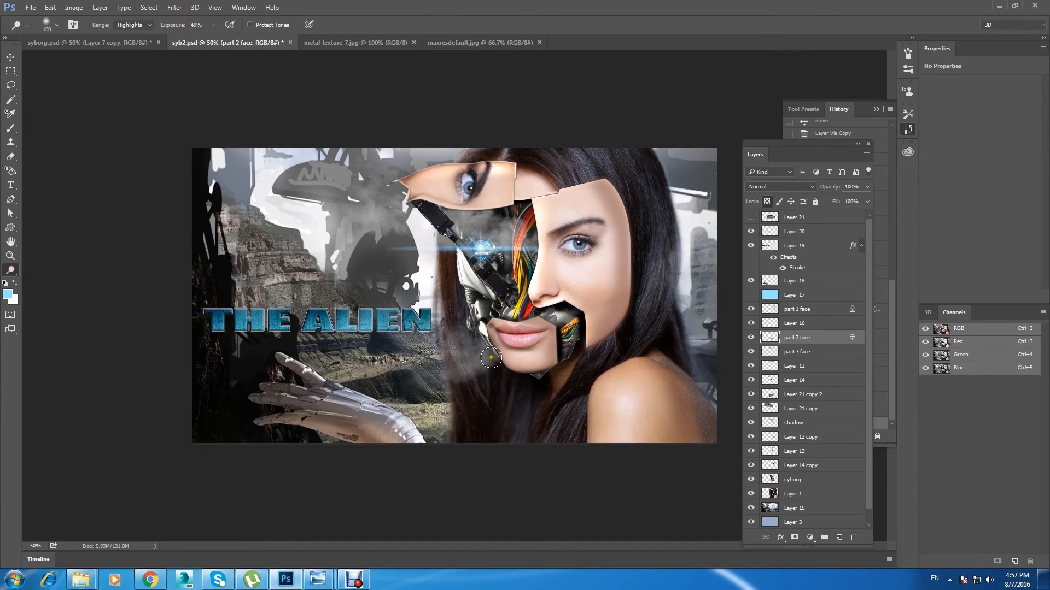
pyautogui.moveTo(502, 321)
pyautogui.mouseDown()
pyautogui.moveTo(495, 333)
pyautogui.moveTo(522, 381)
pyautogui.moveTo(476, 309)
pyautogui.mouseUp()
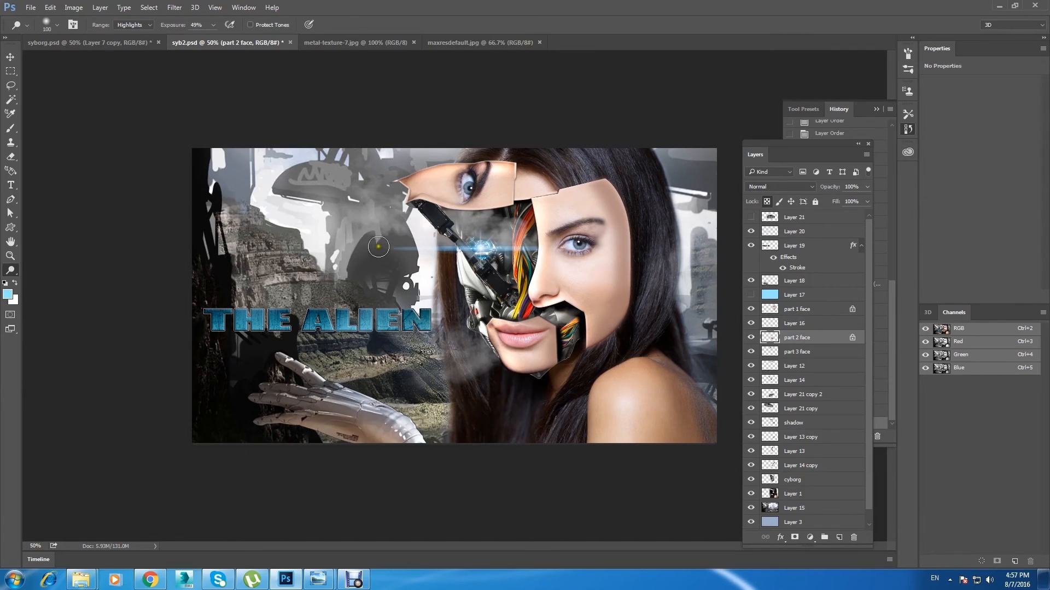
# Step: Select the robotic hand's layer, check its visibility and open the Lens Blur filter for it
pyautogui.click(12, 60)
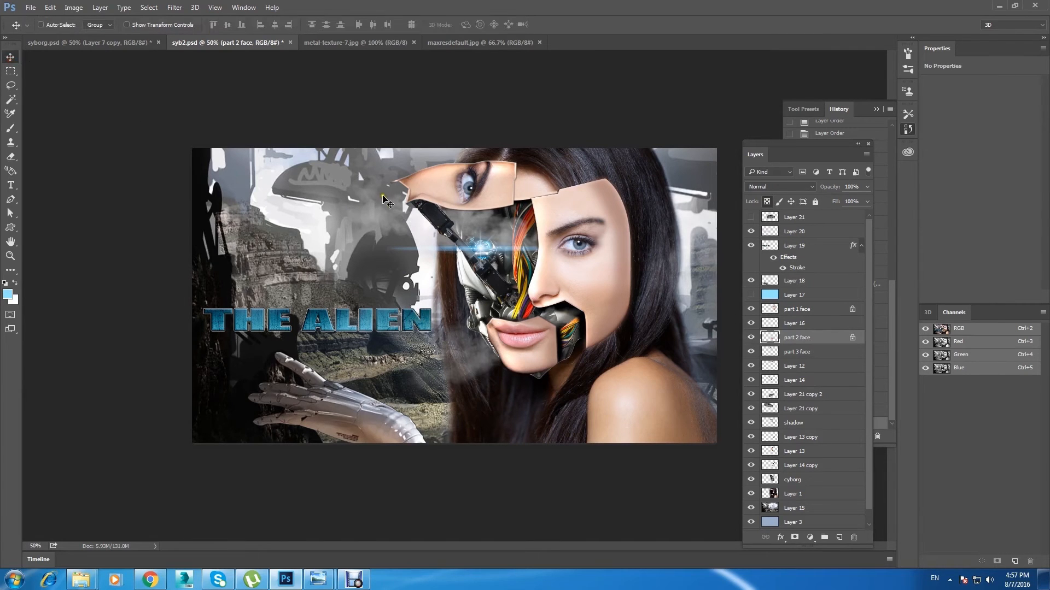
pyautogui.rightClick(350, 417)
pyautogui.click(383, 427)
pyautogui.click(749, 280)
pyautogui.click(749, 281)
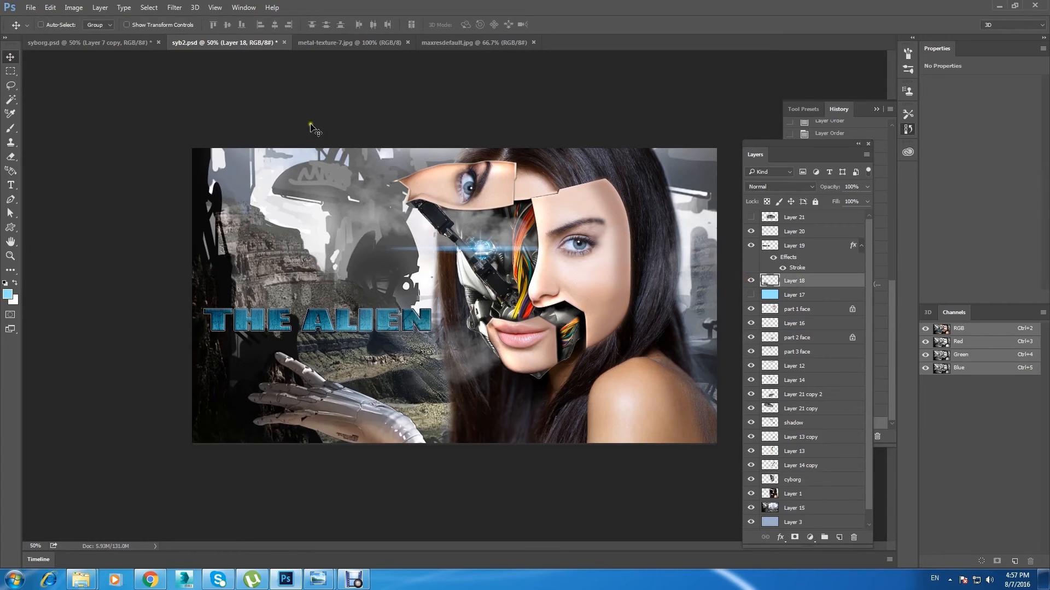
pyautogui.click(175, 7)
pyautogui.moveTo(282, 131)
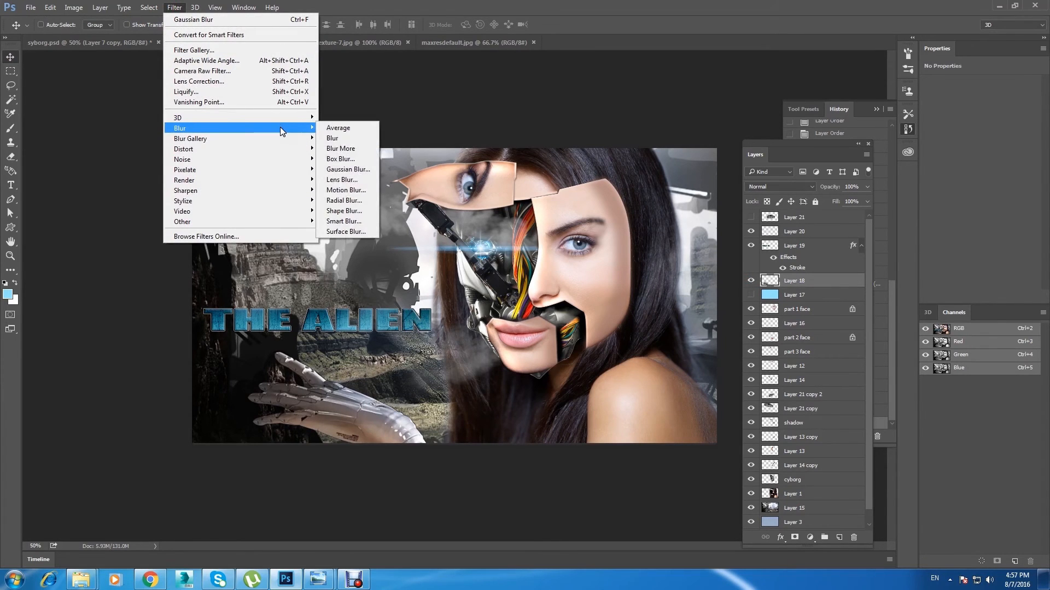
pyautogui.click(371, 181)
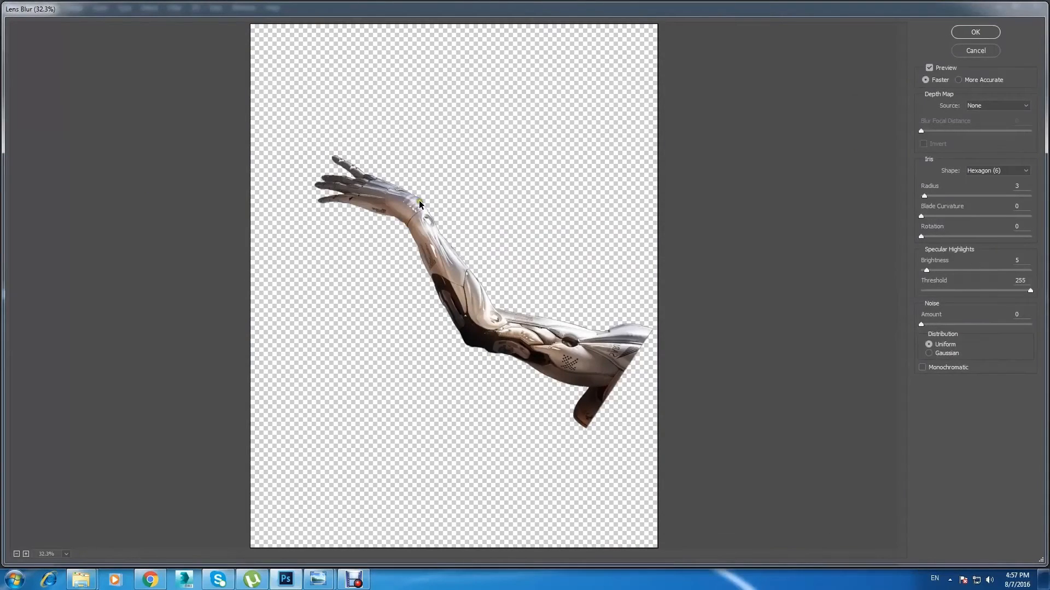
# Step: Try Lens Blur radii of 14 and 3 on the robotic hand in an enlarged preview
pyautogui.hotkey('ctrl', '+')
pyautogui.hotkey('ctrl', '+')
pyautogui.hotkey('ctrl', '+')
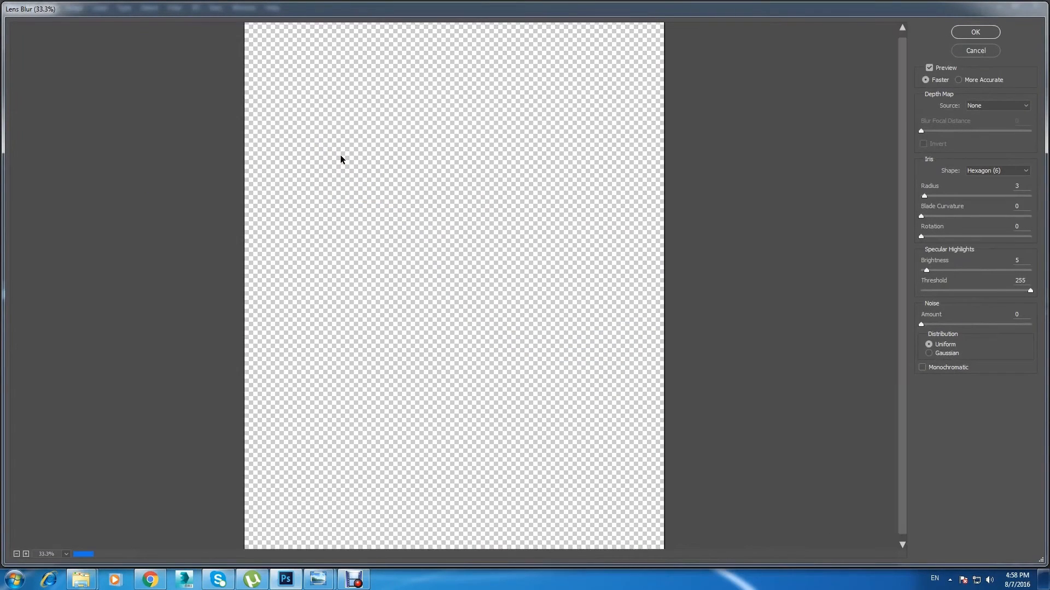
pyautogui.moveTo(399, 124); pyautogui.dragTo(486, 347)
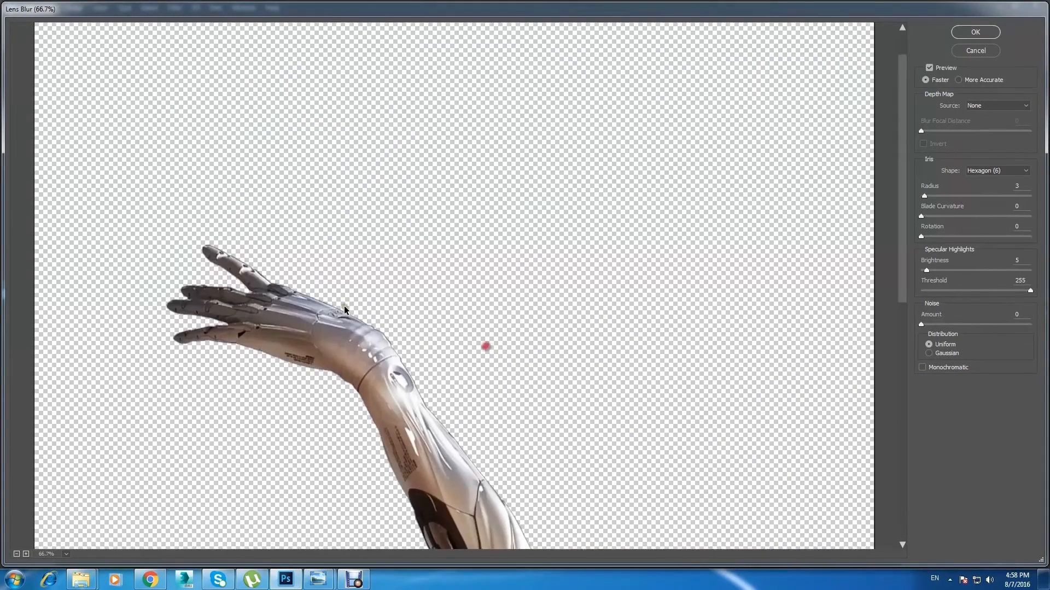
pyautogui.click(318, 356)
pyautogui.hotkey('ctrl', '+')
pyautogui.hotkey('ctrl', '+')
pyautogui.moveTo(183, 378); pyautogui.dragTo(695, 406)
pyautogui.click(927, 196)
pyautogui.moveTo(929, 196); pyautogui.dragTo(933, 196)
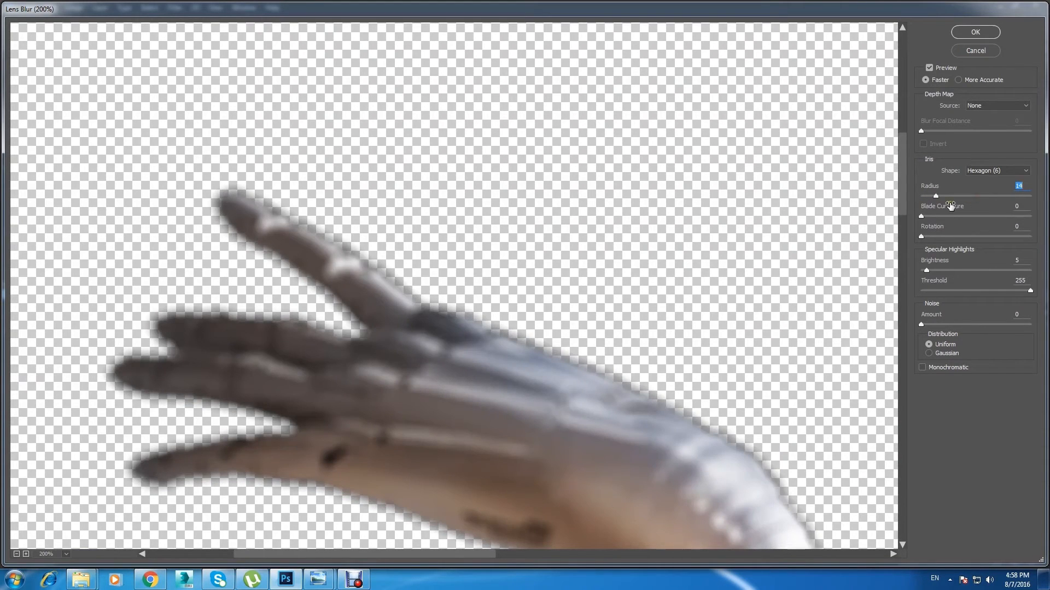
pyautogui.write('3')
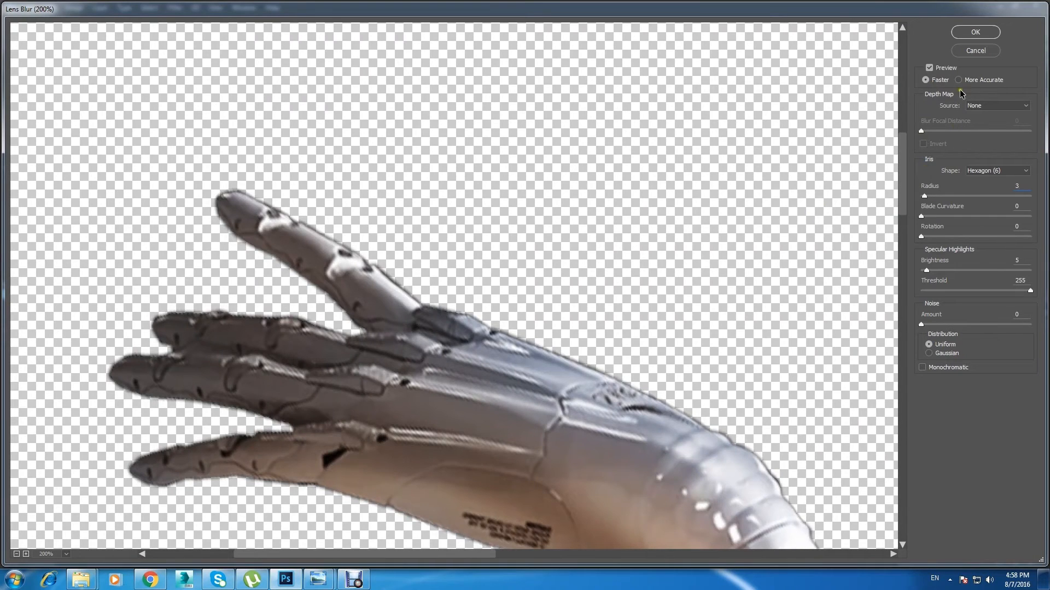
# Step: Compare the hand with and without the blur preview, try radius 7, and apply Lens Blur with a radius of 4
pyautogui.click(930, 69)
pyautogui.click(929, 69)
pyautogui.doubleClick(1018, 186)
pyautogui.write('7')
pyautogui.doubleClick(1018, 186)
pyautogui.write('4')
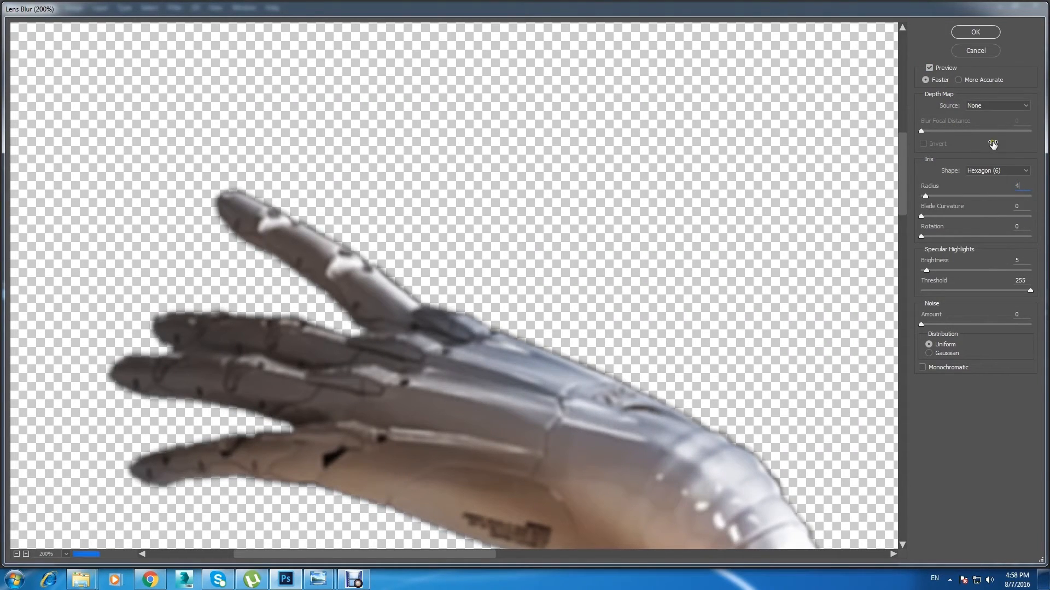
pyautogui.click(976, 32)
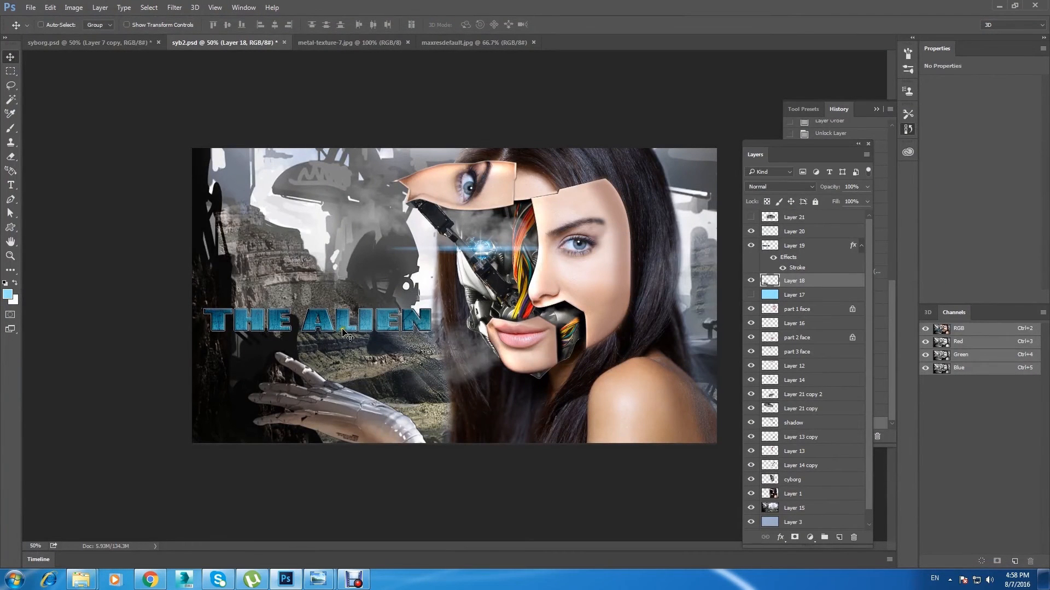
# Step: Select the alien city background layer and apply Lens Blur to it with a radius of 15
pyautogui.rightClick(273, 275)
pyautogui.click(295, 282)
pyautogui.click(751, 508)
pyautogui.click(750, 508)
pyautogui.click(174, 7)
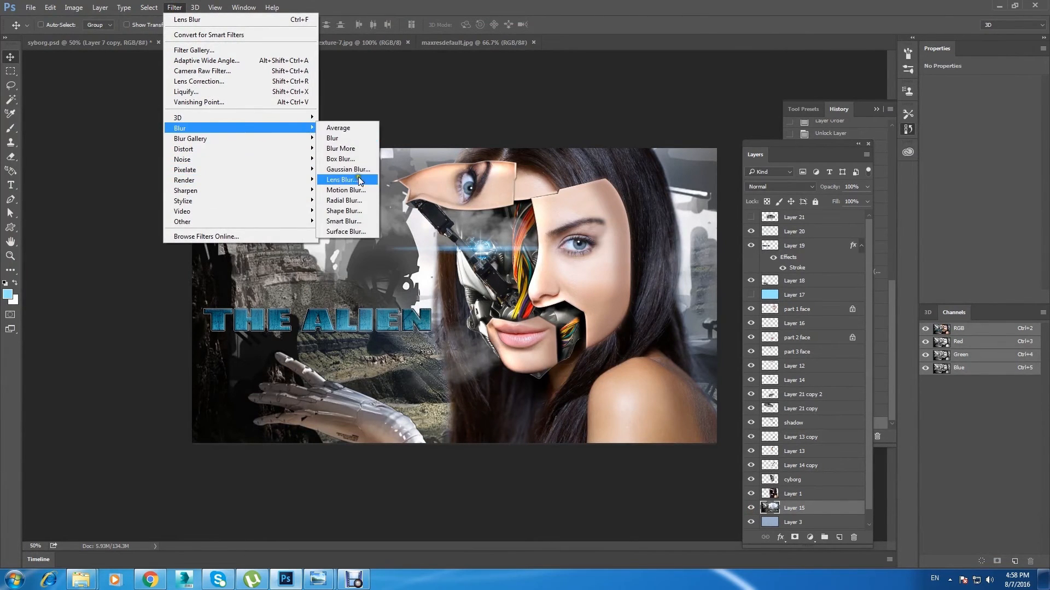
pyautogui.click(360, 179)
pyautogui.moveTo(925, 196); pyautogui.dragTo(940, 197)
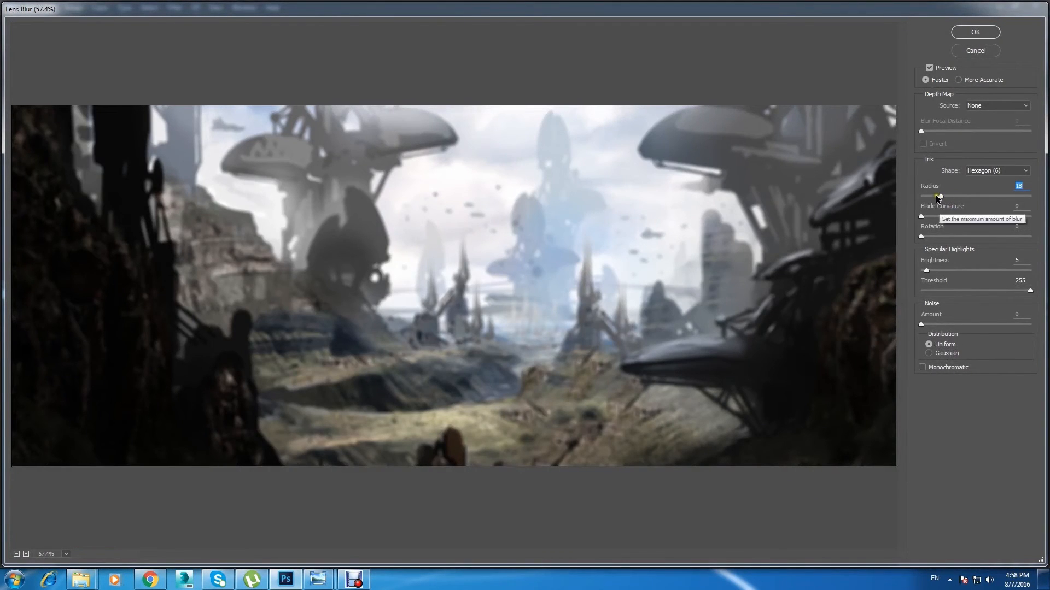
pyautogui.click(936, 194)
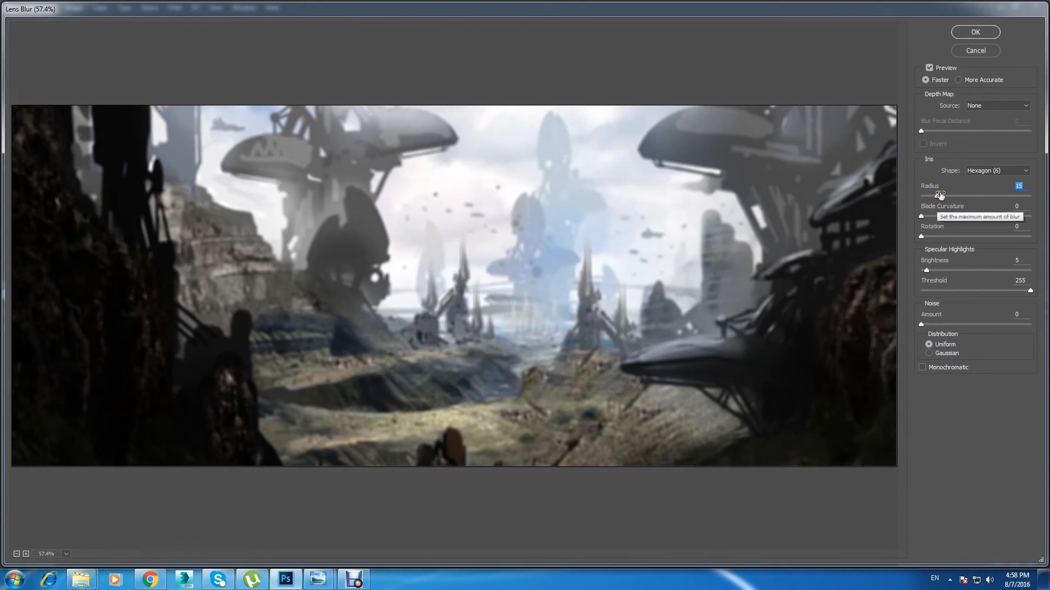
pyautogui.click(976, 50)
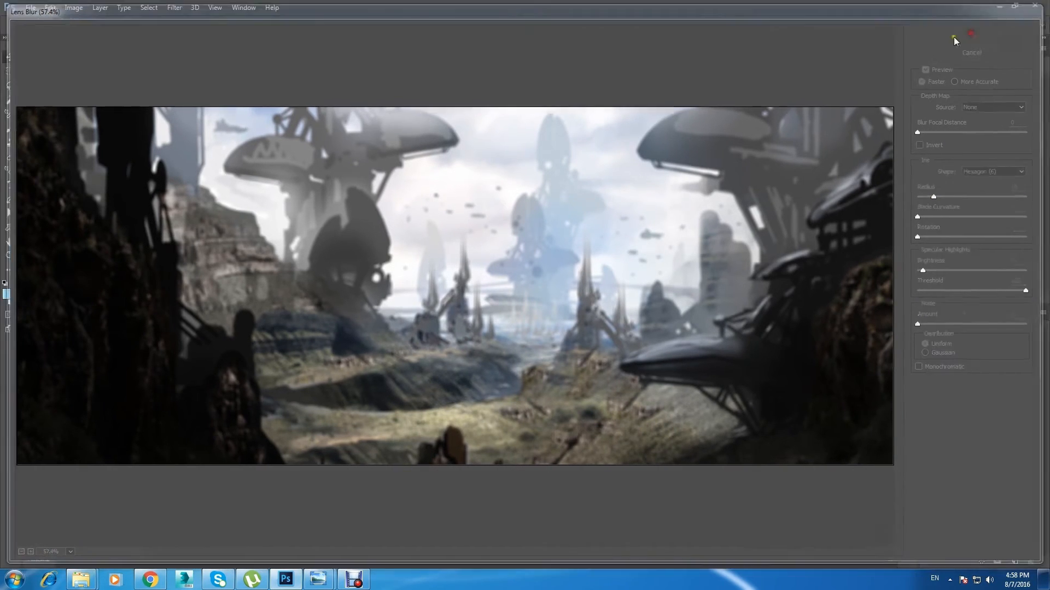
pyautogui.click(751, 508)
pyautogui.click(751, 508)
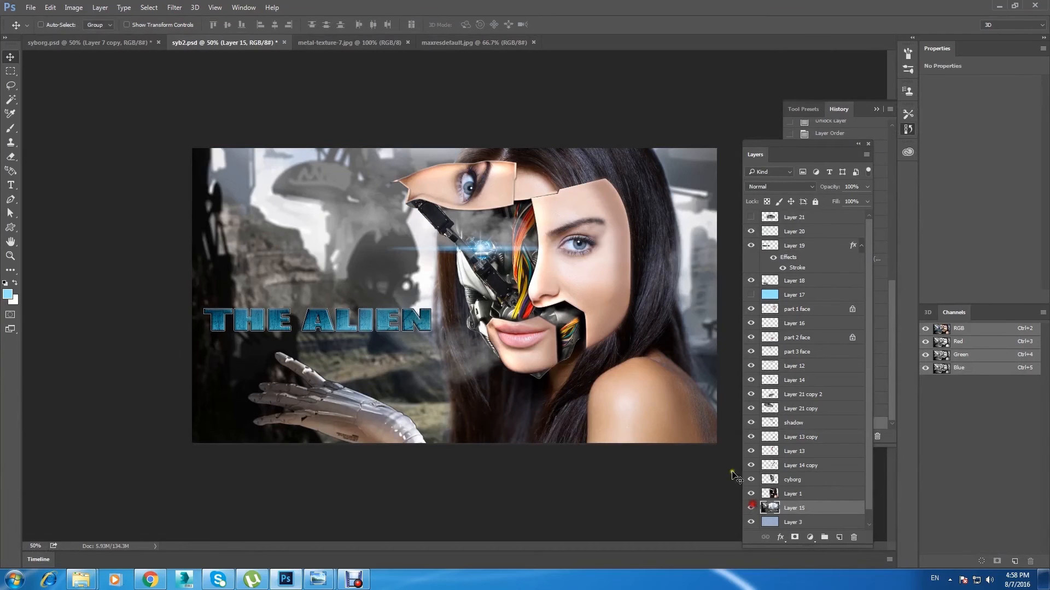
# Step: Select Layer 20, check the smoke image in maxresdefault.jpg and return to syb2.psd
pyautogui.rightClick(342, 318)
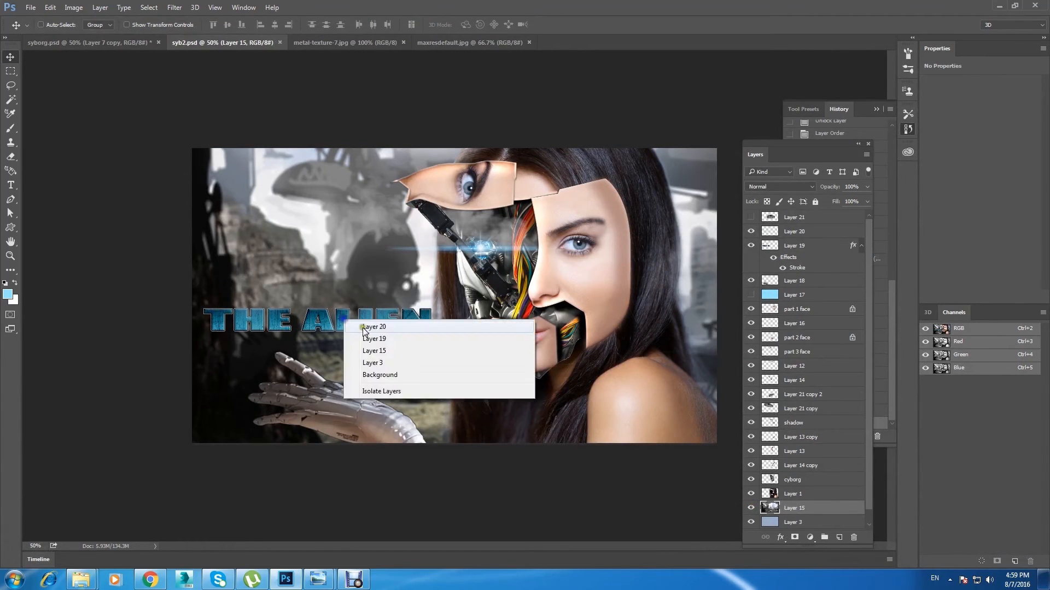
pyautogui.click(364, 327)
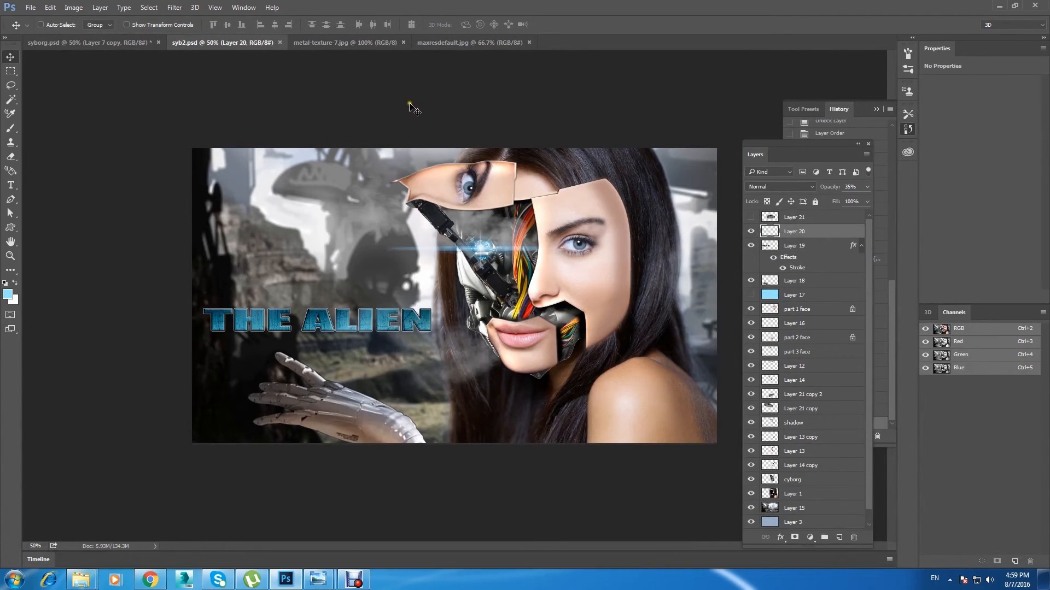
pyautogui.click(457, 44)
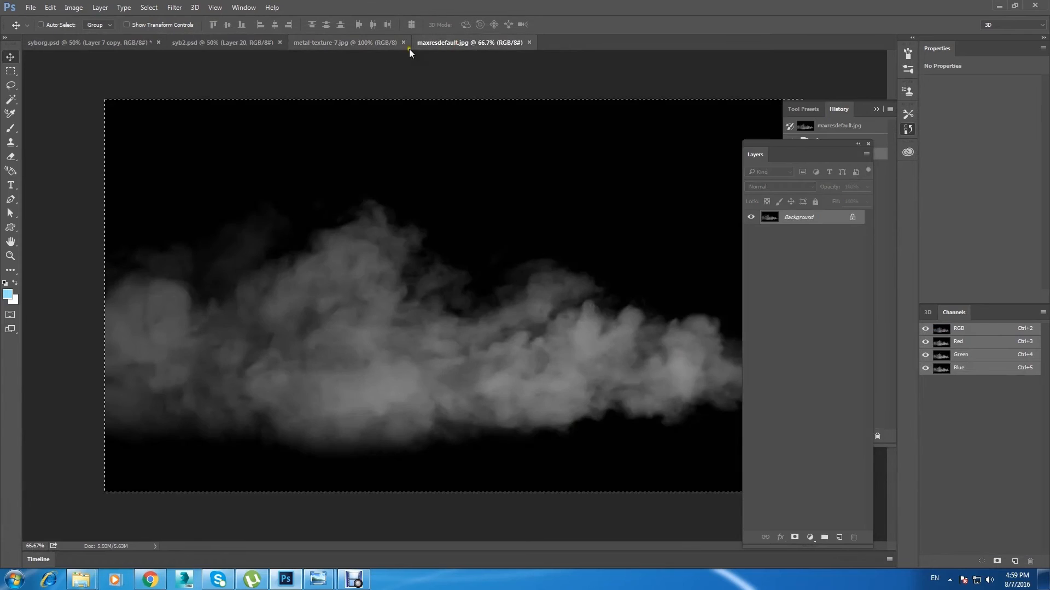
pyautogui.click(229, 42)
# Step: Duplicate the smoke layer Layer 21 copy 2 over the alien city and scale the copy to about 327%
pyautogui.rightClick(452, 359)
pyautogui.click(475, 367)
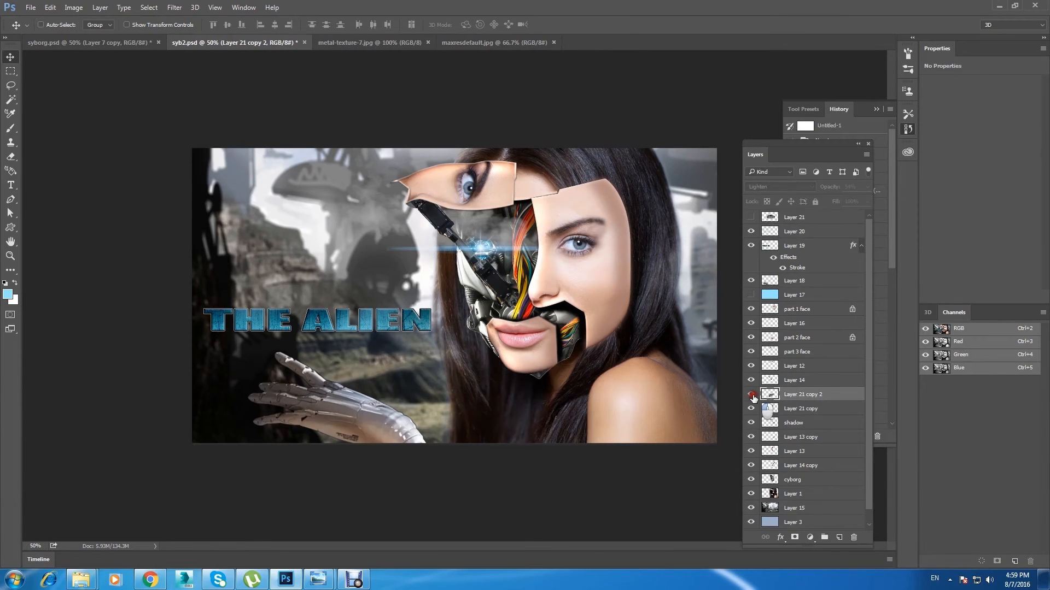
pyautogui.keyDown('alt'); pyautogui.moveTo(465, 372); pyautogui.dragTo(272, 279); pyautogui.keyUp('alt')
pyautogui.hotkey('ctrl', 't')
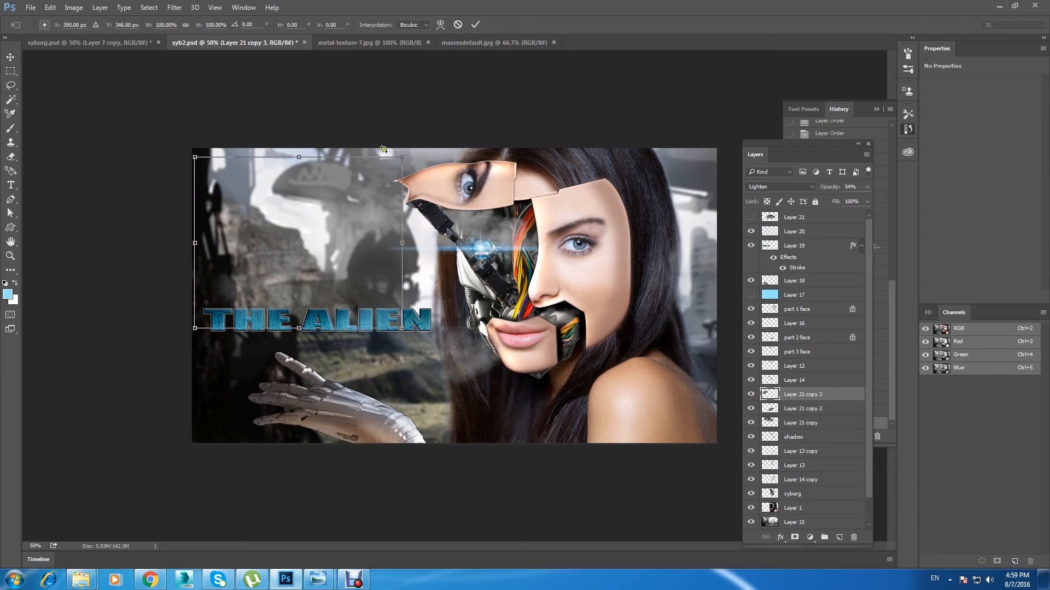
pyautogui.keyDown('alt'); pyautogui.keyDown('shift'); pyautogui.moveTo(402, 158); pyautogui.dragTo(623, 58); pyautogui.keyUp('shift'); pyautogui.keyUp('alt')
pyautogui.moveTo(388, 269); pyautogui.dragTo(421, 351)
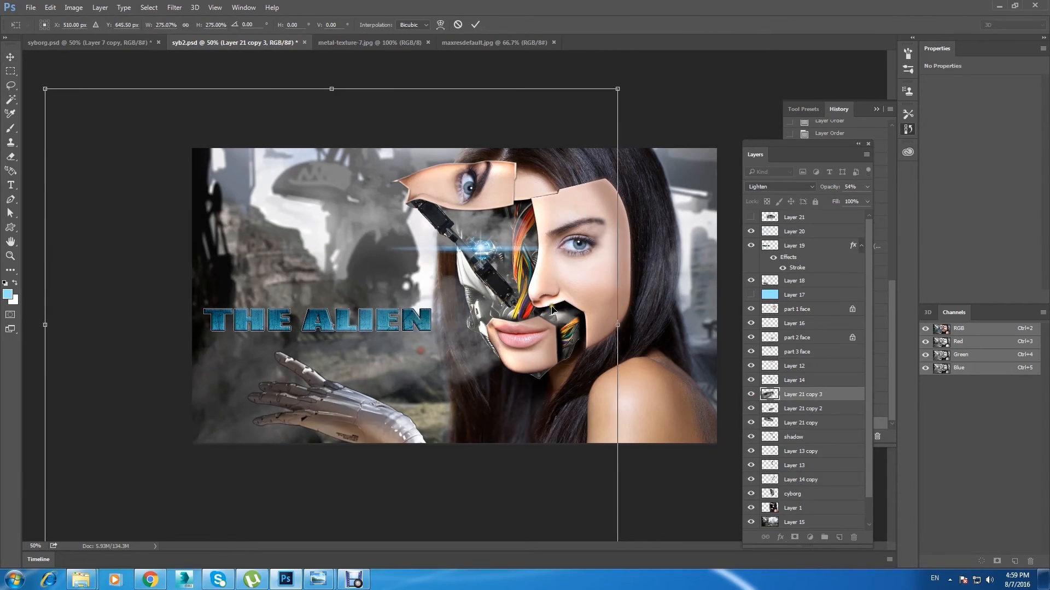
pyautogui.keyDown('alt'); pyautogui.keyDown('shift'); pyautogui.moveTo(618, 89); pyautogui.dragTo(673, 43); pyautogui.keyUp('shift'); pyautogui.keyUp('alt')
pyautogui.click(11, 57)
pyautogui.click(474, 222)
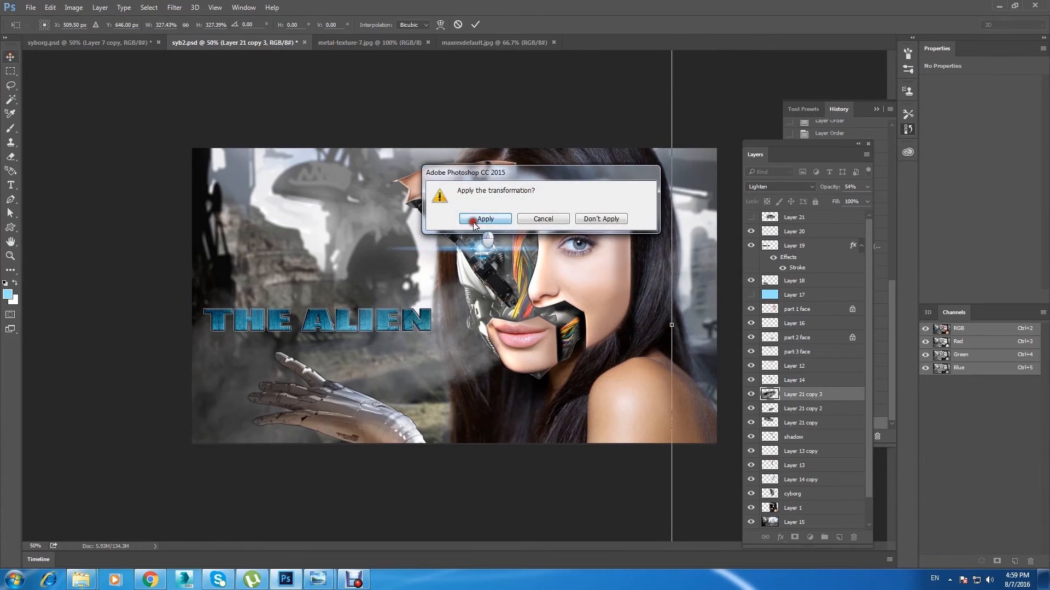
# Step: Set the duplicated smoke's opacity to 100% and place its layer between Layer 1 and the background Layer 15
pyautogui.click(869, 187)
pyautogui.moveTo(841, 201); pyautogui.dragTo(890, 201)
pyautogui.hotkey('ctrl', '-')
pyautogui.moveTo(397, 347); pyautogui.dragTo(415, 357)
pyautogui.moveTo(838, 398); pyautogui.dragTo(862, 515)
pyautogui.moveTo(425, 362)
pyautogui.mouseDown()
pyautogui.moveTo(429, 411)
pyautogui.moveTo(418, 359)
pyautogui.mouseUp()
# Step: Resize the large smoke copy with Free Transform and reposition it behind the title and robotic hand
pyautogui.hotkey('ctrl', 't')
pyautogui.moveTo(663, 132); pyautogui.dragTo(680, 321)
pyautogui.moveTo(296, 363); pyautogui.dragTo(327, 365)
pyautogui.click(8, 60)
pyautogui.press('Return')
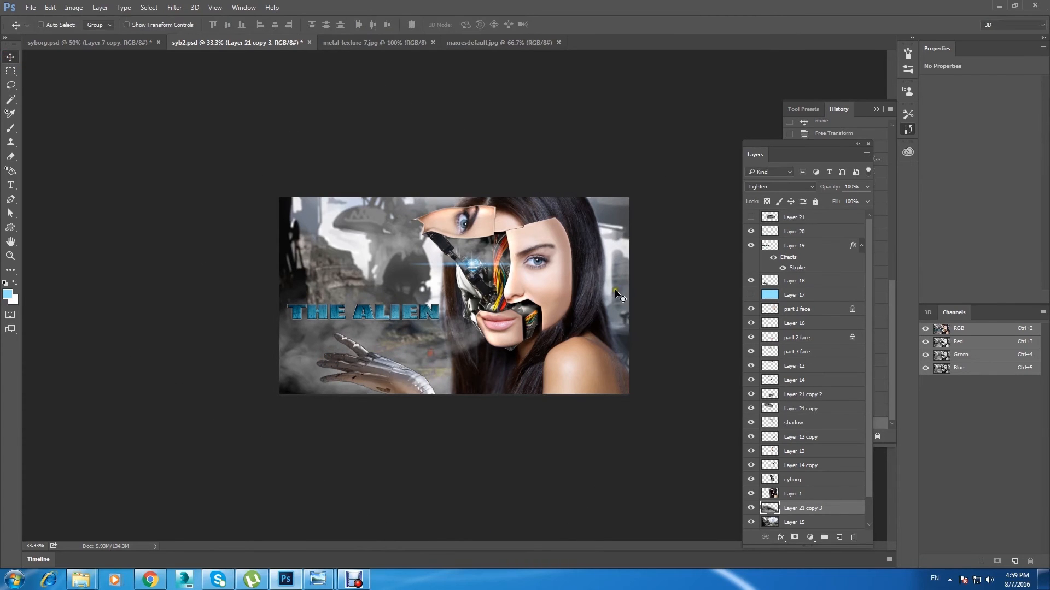
# Step: Lower the large smoke layer's opacity to 77% and save the document
pyautogui.click(867, 187)
pyautogui.moveTo(866, 200); pyautogui.dragTo(852, 201)
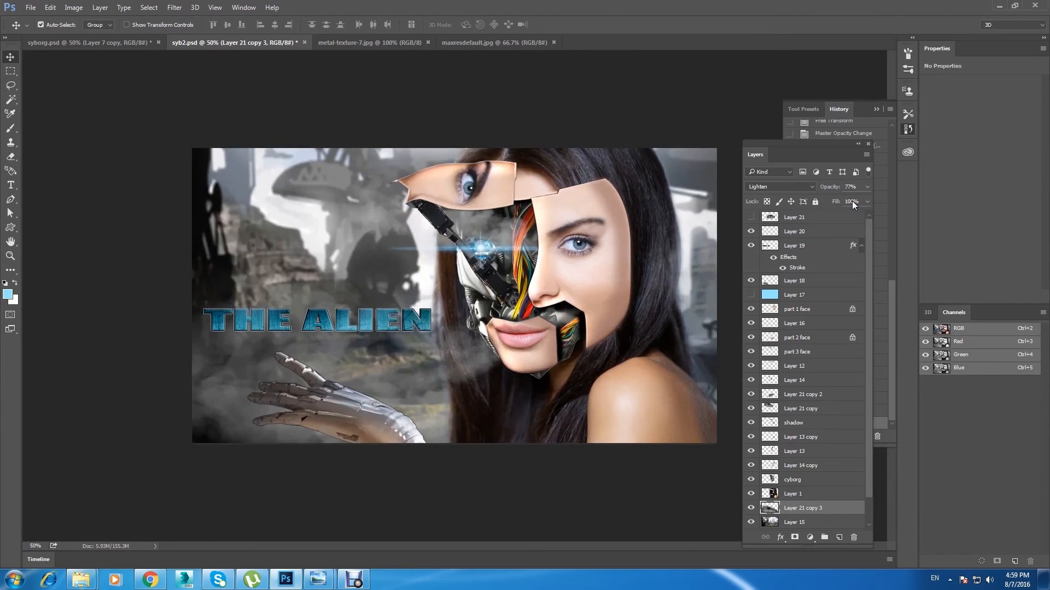
pyautogui.hotkey('ctrl', 's')
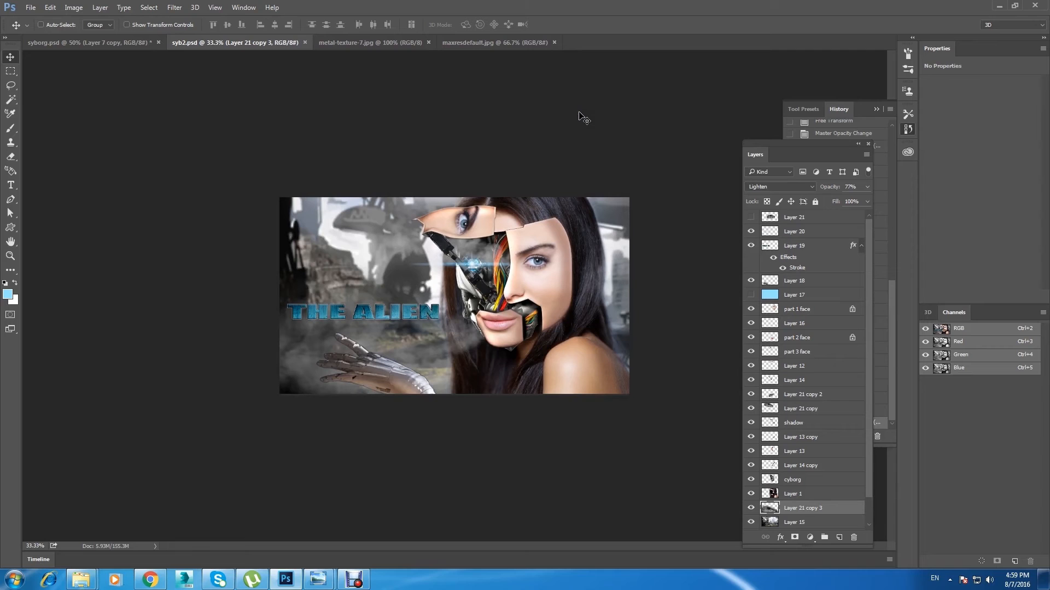
# Step: Select the alien city background layer, Layer 15, and toggle its visibility to check it
pyautogui.click(822, 296)
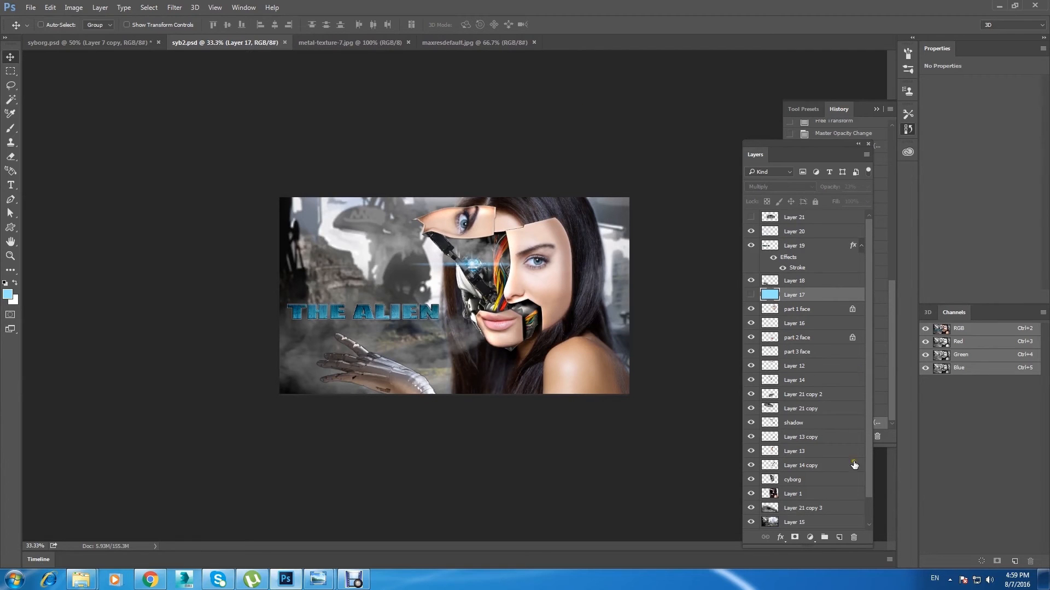
pyautogui.click(798, 522)
pyautogui.click(751, 522)
pyautogui.click(751, 522)
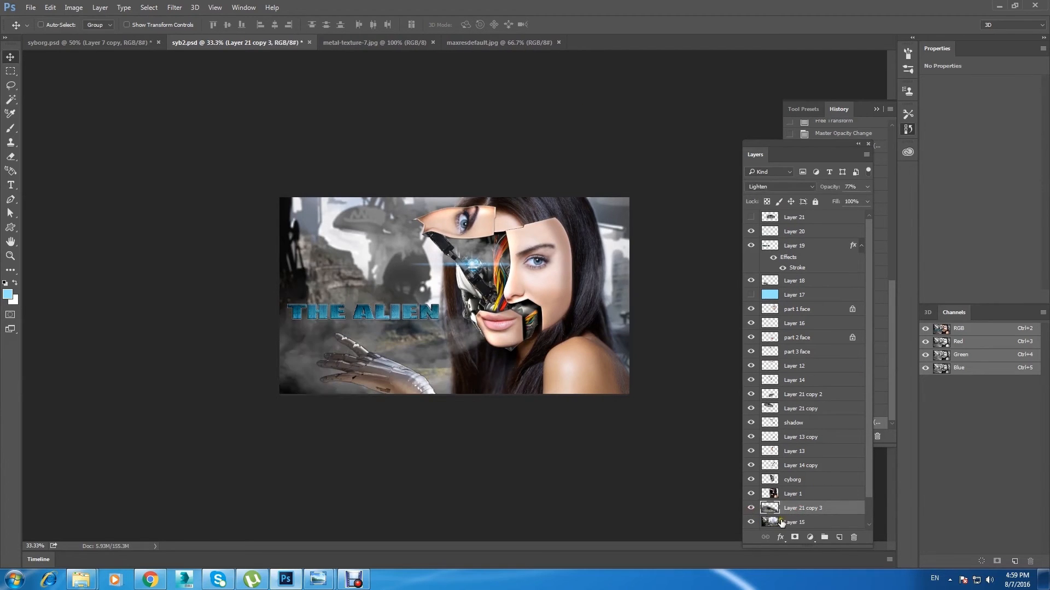
pyautogui.click(750, 522)
pyautogui.click(751, 522)
pyautogui.hotkey('ctrl', '+')
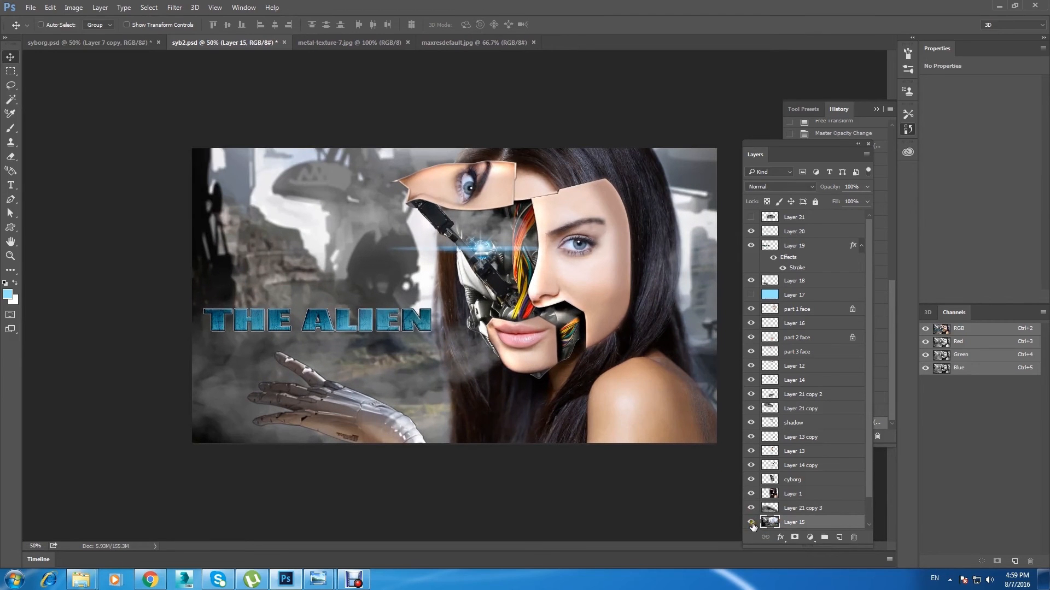
# Step: Adjust the background with Hue/Saturation set to hue -1, saturation +3 and lightness +21, and review the whole composition
pyautogui.click(70, 9)
pyautogui.moveTo(93, 28)
pyautogui.click(283, 91)
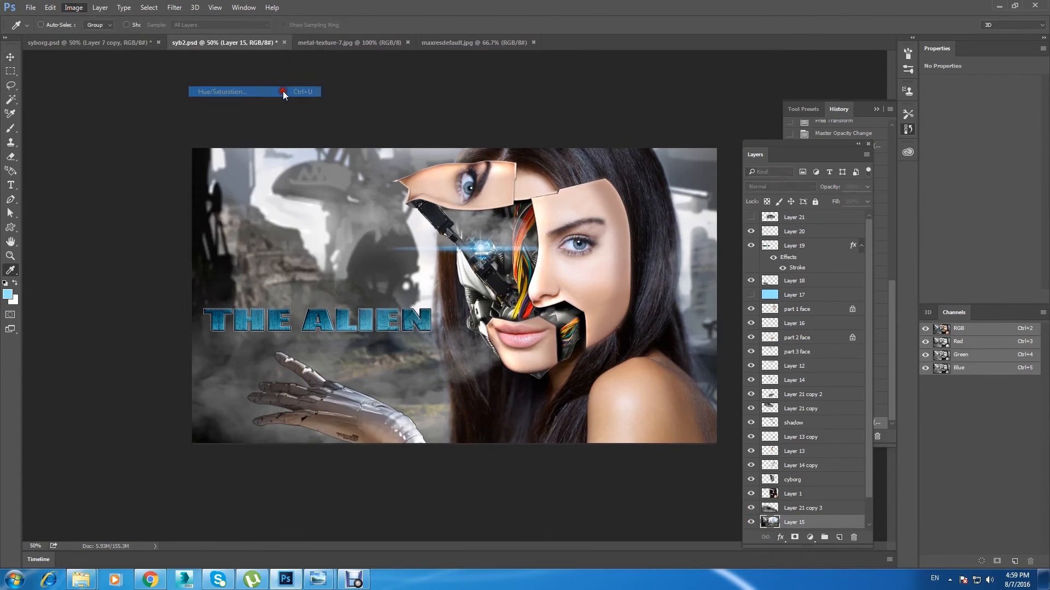
pyautogui.moveTo(776, 72); pyautogui.dragTo(615, 89)
pyautogui.moveTo(636, 217); pyautogui.dragTo(629, 216)
pyautogui.moveTo(644, 93); pyautogui.dragTo(814, 154)
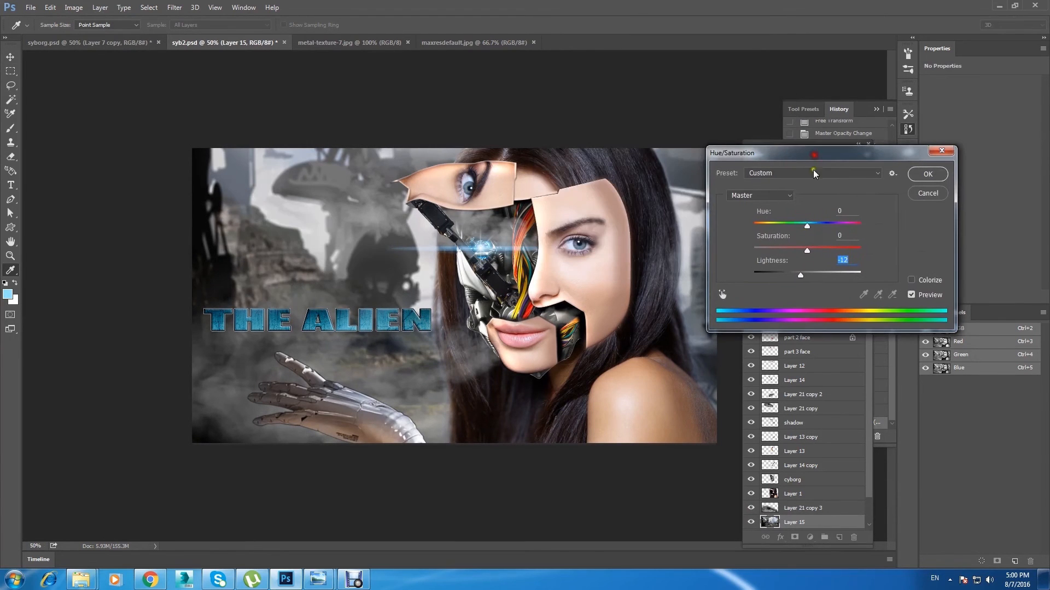
pyautogui.moveTo(809, 226); pyautogui.dragTo(820, 277)
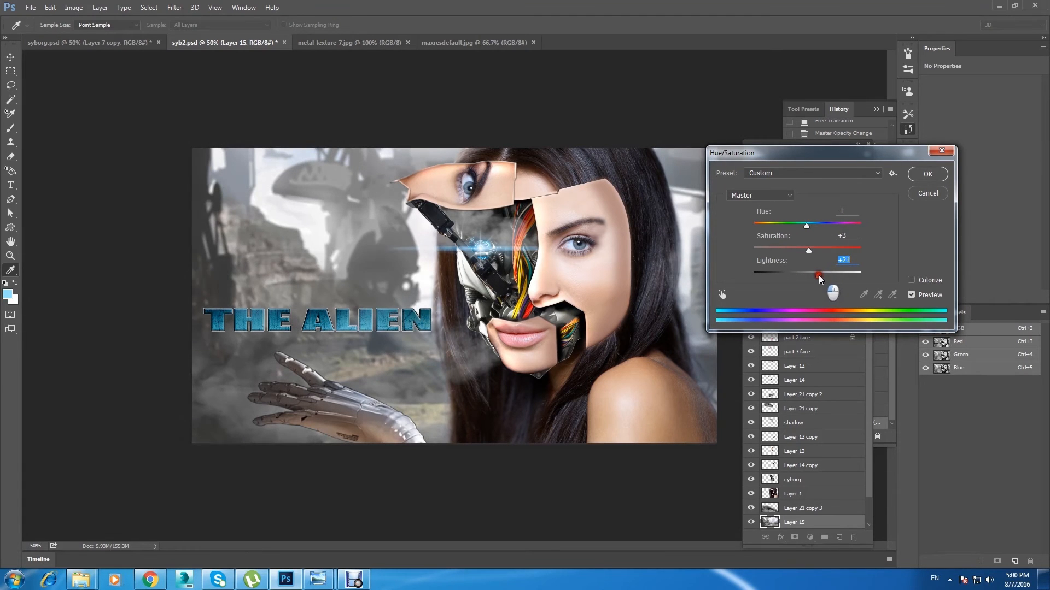
pyautogui.press('Return')
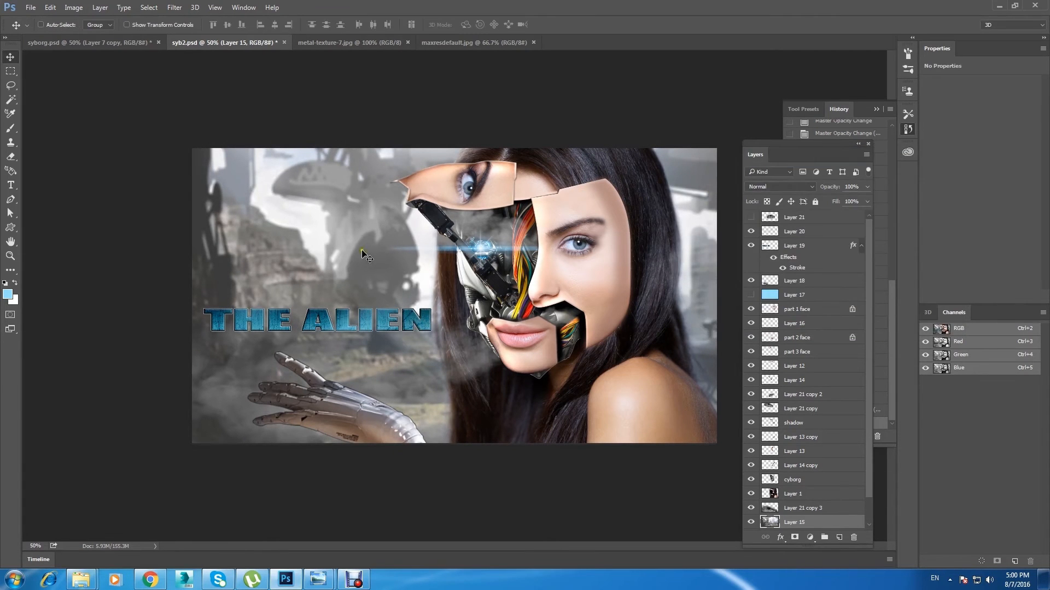
pyautogui.hotkey('ctrl', '-')
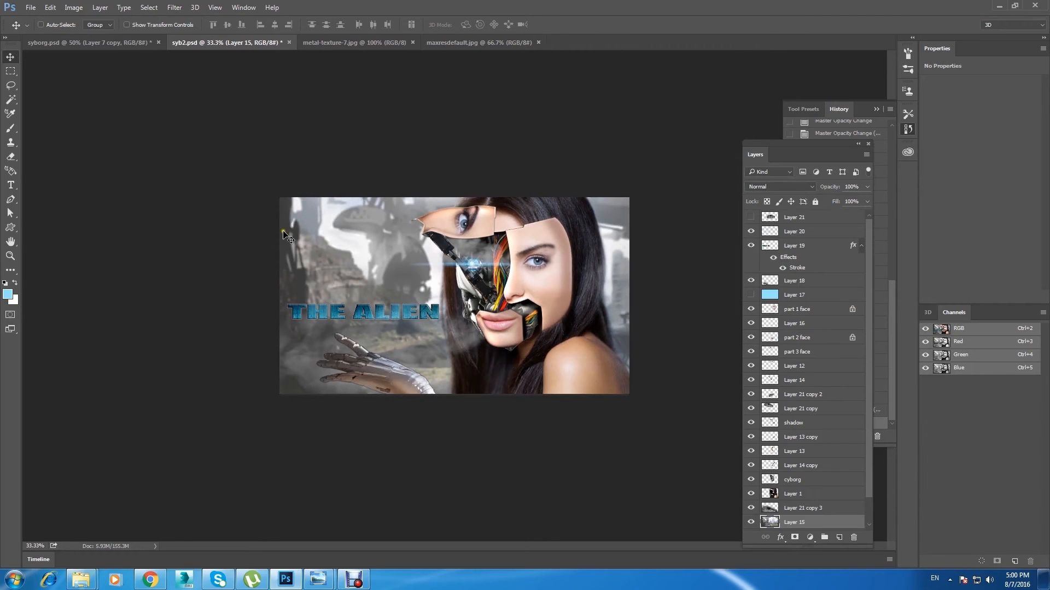
pyautogui.hotkey('ctrl', '+')
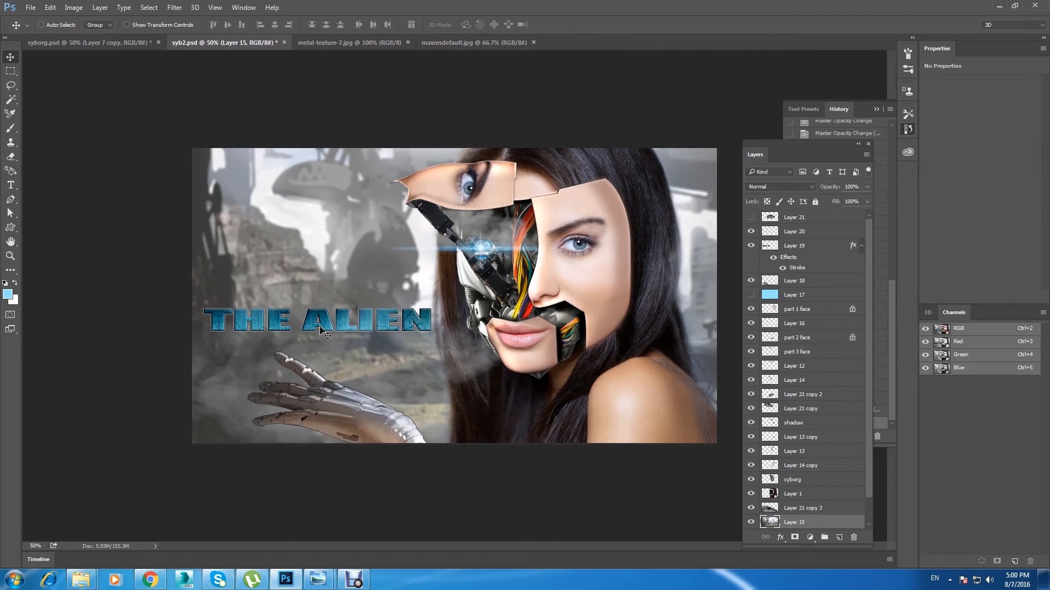
pyautogui.hotkey('ctrl', '-')
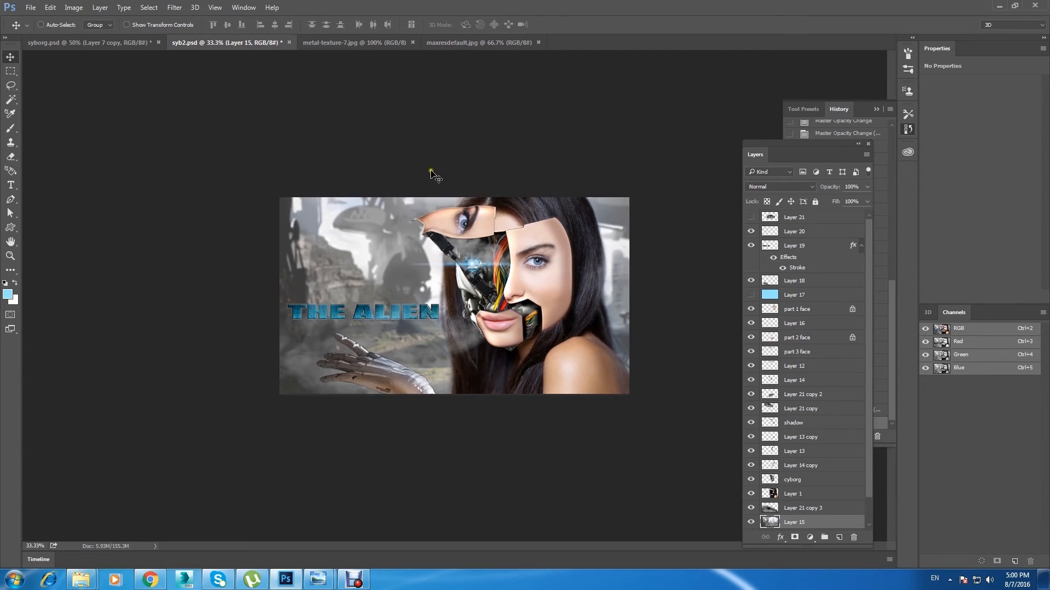
# Step: Select Layer 20, the faint overlay lying on the THE ALIEN title
pyautogui.hotkey('ctrl', '+')
pyautogui.hotkey('ctrl', '-')
pyautogui.rightClick(372, 307)
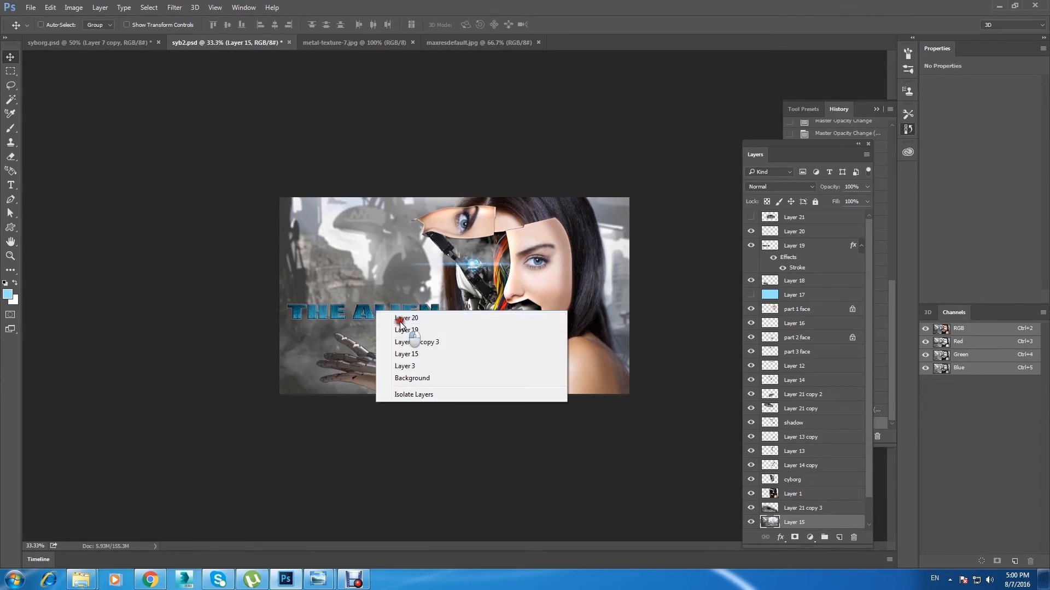
pyautogui.click(394, 320)
pyautogui.hotkey('ctrl', '+')
pyautogui.hotkey('ctrl', 't')
pyautogui.moveTo(399, 327); pyautogui.dragTo(371, 310)
pyautogui.hotkey('ctrl', 'z')
pyautogui.click(10, 56)
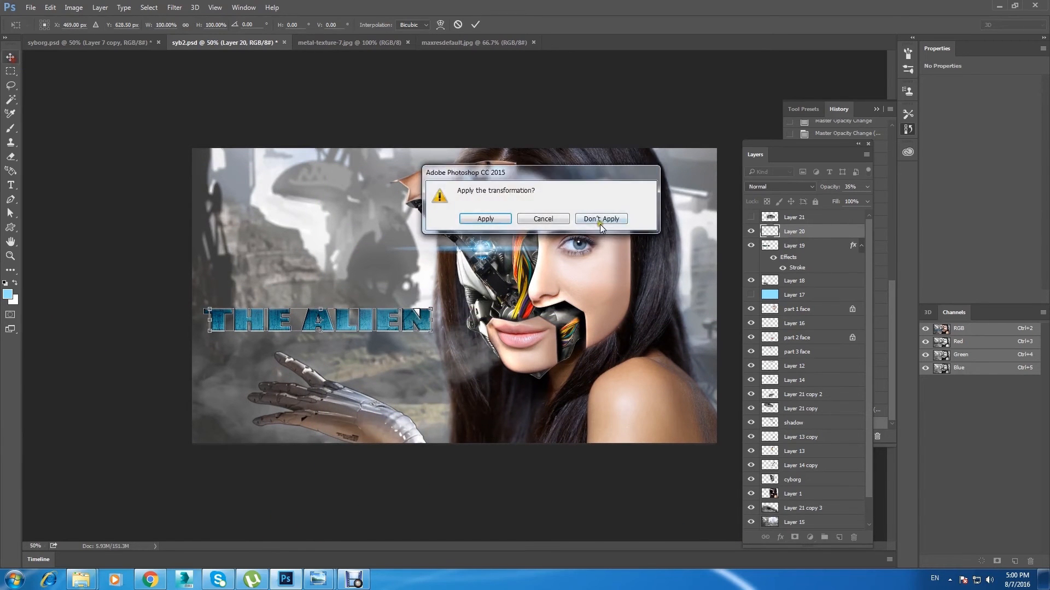
pyautogui.click(603, 219)
# Step: Delete Layer 20 and toggle the title layer's visibility to check the lettering without it
pyautogui.press('Delete')
pyautogui.click(750, 231)
pyautogui.click(751, 232)
# Step: Stretch the THE ALIEN title with Free Transform to about 172% height and 95% width, and move it up above the robotic hand
pyautogui.hotkey('ctrl', 't')
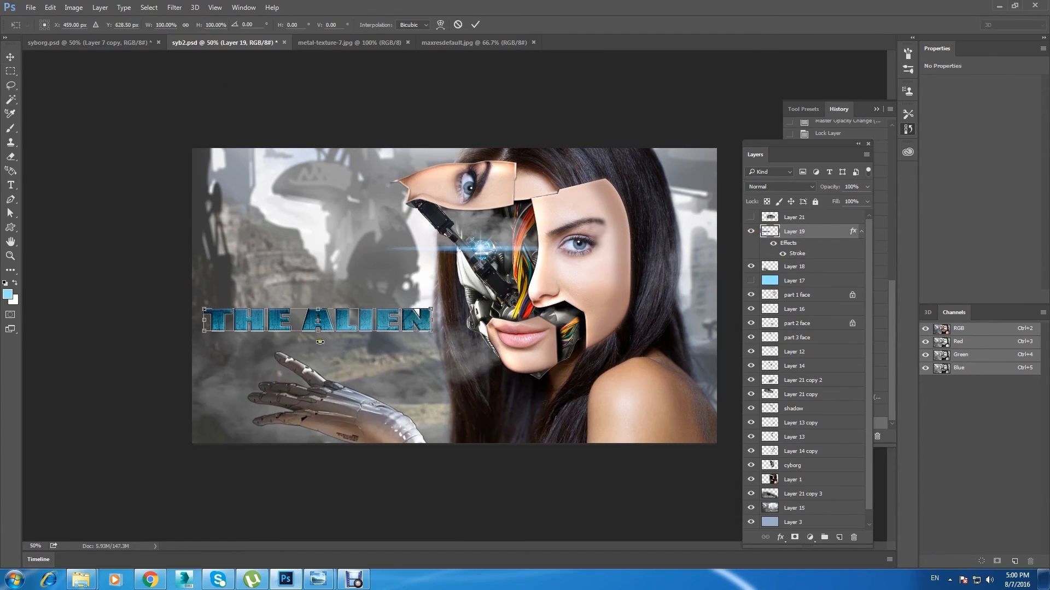
pyautogui.moveTo(317, 332); pyautogui.dragTo(317, 348)
pyautogui.moveTo(430, 328); pyautogui.dragTo(421, 328)
pyautogui.moveTo(335, 333); pyautogui.dragTo(336, 307)
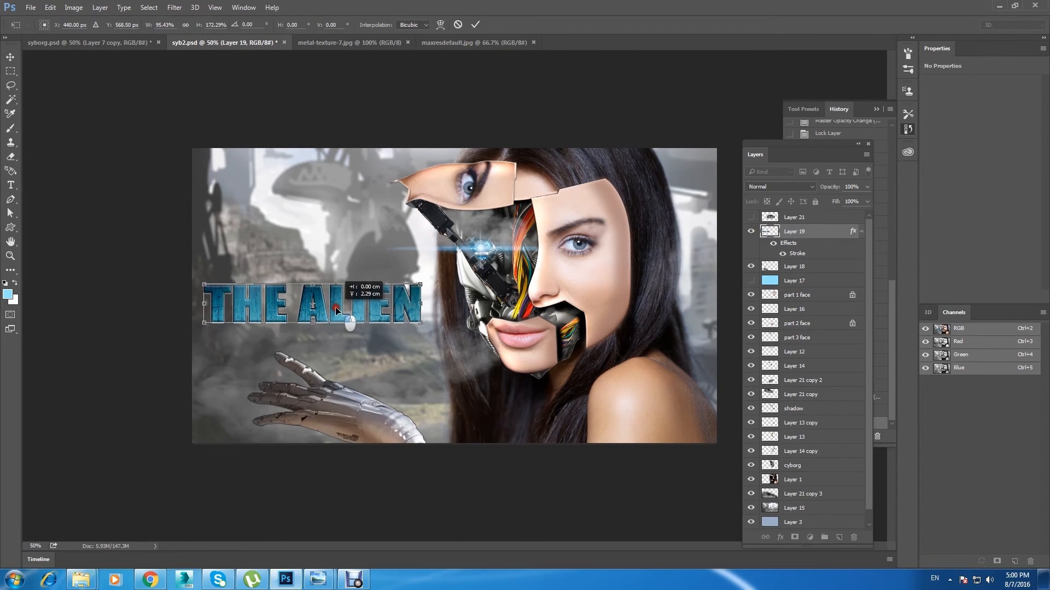
pyautogui.click(10, 56)
pyautogui.click(472, 224)
pyautogui.hotkey('ctrl', '-')
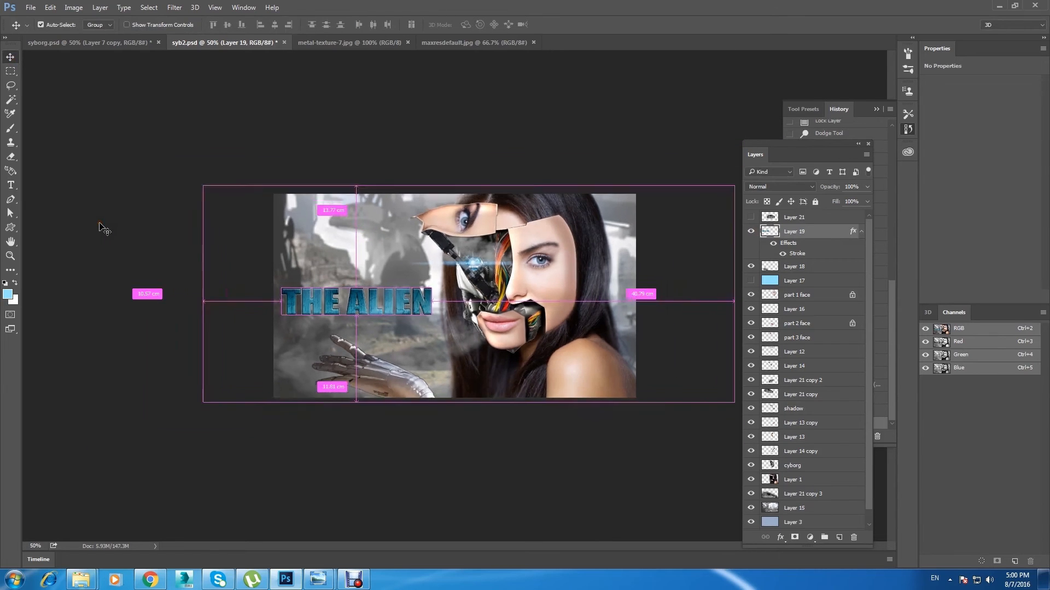
pyautogui.hotkey('ctrl', '+')
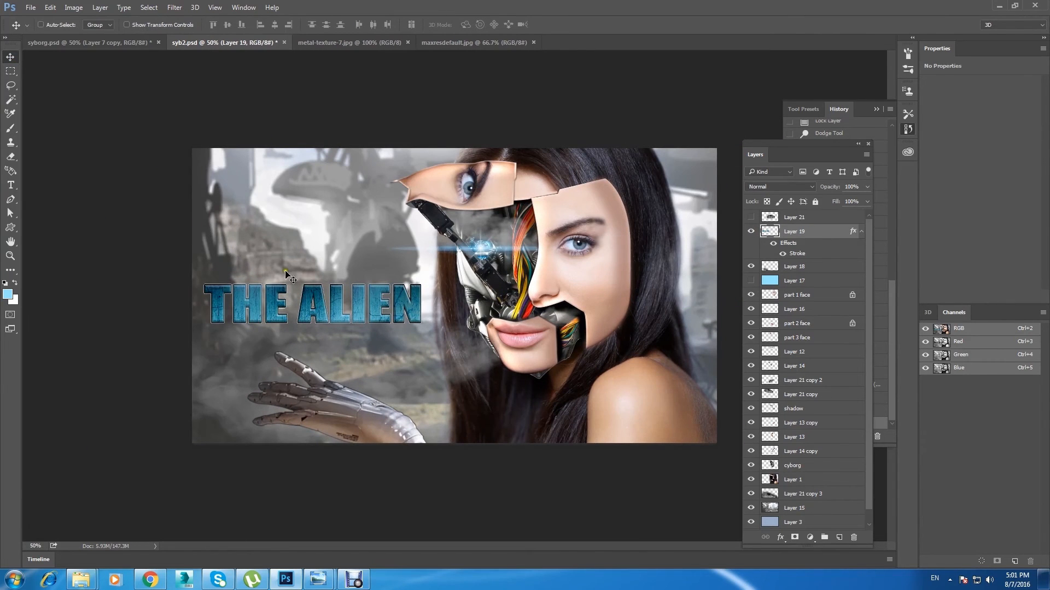
# Step: Try skewing the lower corners of the THE ALIEN title outward, and undo the skew
pyautogui.click(50, 7)
pyautogui.moveTo(148, 232)
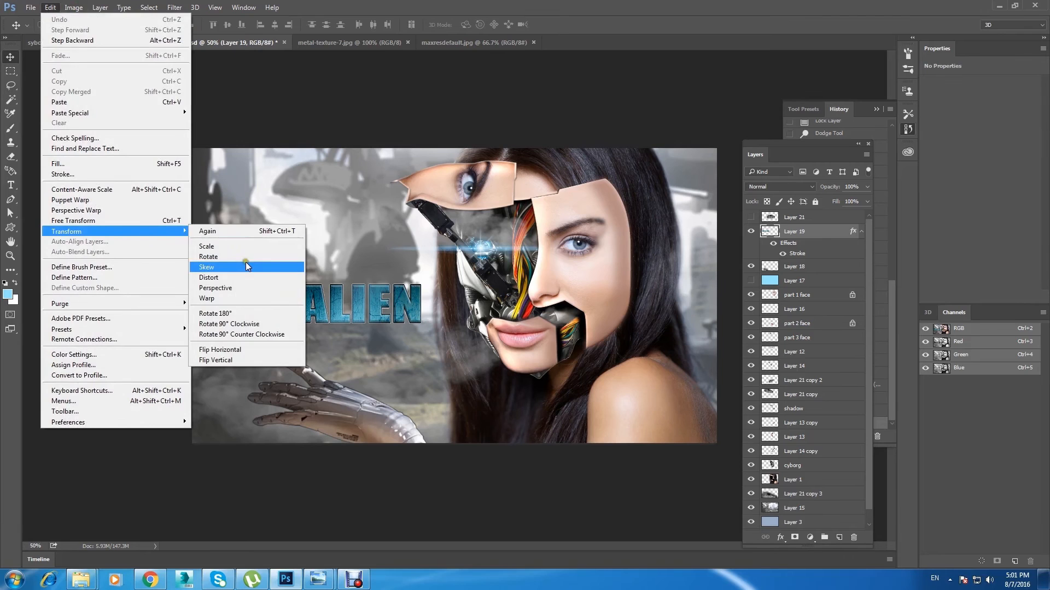
pyautogui.click(245, 261)
pyautogui.moveTo(420, 322); pyautogui.dragTo(425, 320)
pyautogui.moveTo(206, 322); pyautogui.dragTo(197, 324)
pyautogui.click(12, 59)
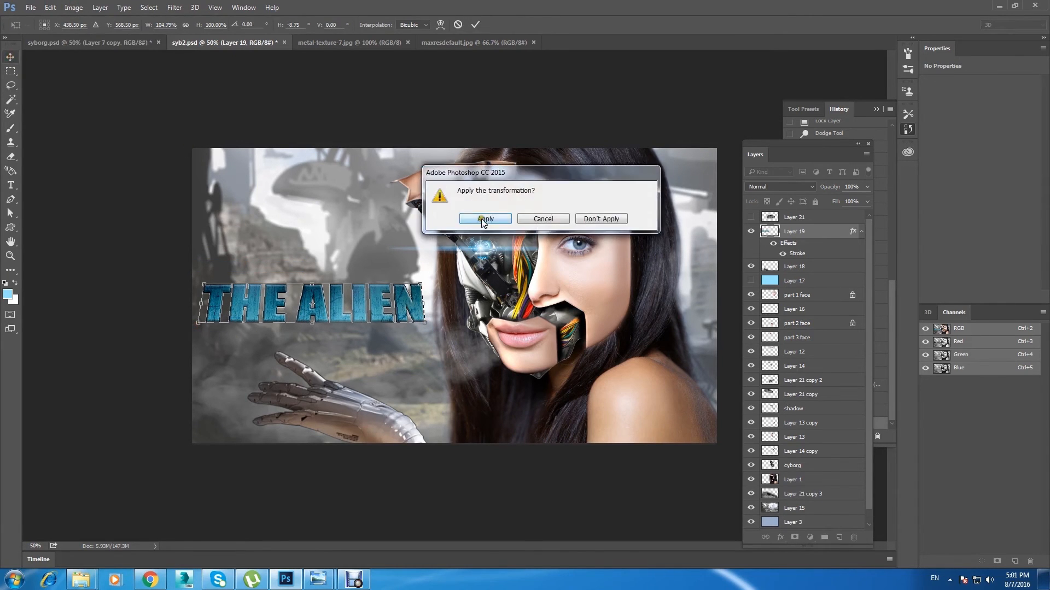
pyautogui.press('Return')
pyautogui.hotkey('ctrl', '-')
pyautogui.hotkey('ctrl', '+')
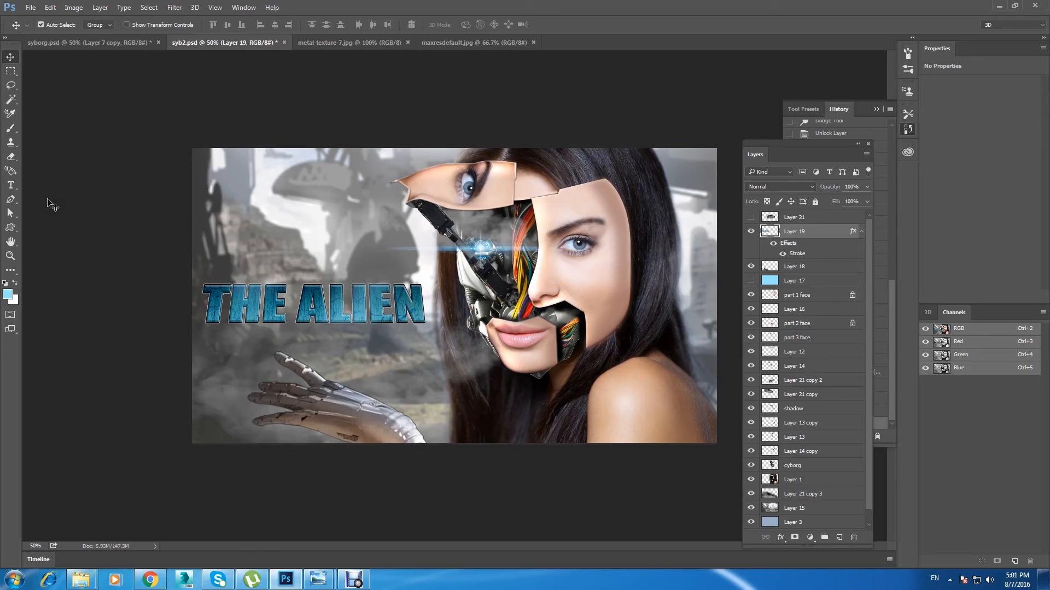
pyautogui.hotkey('ctrl', 'z')
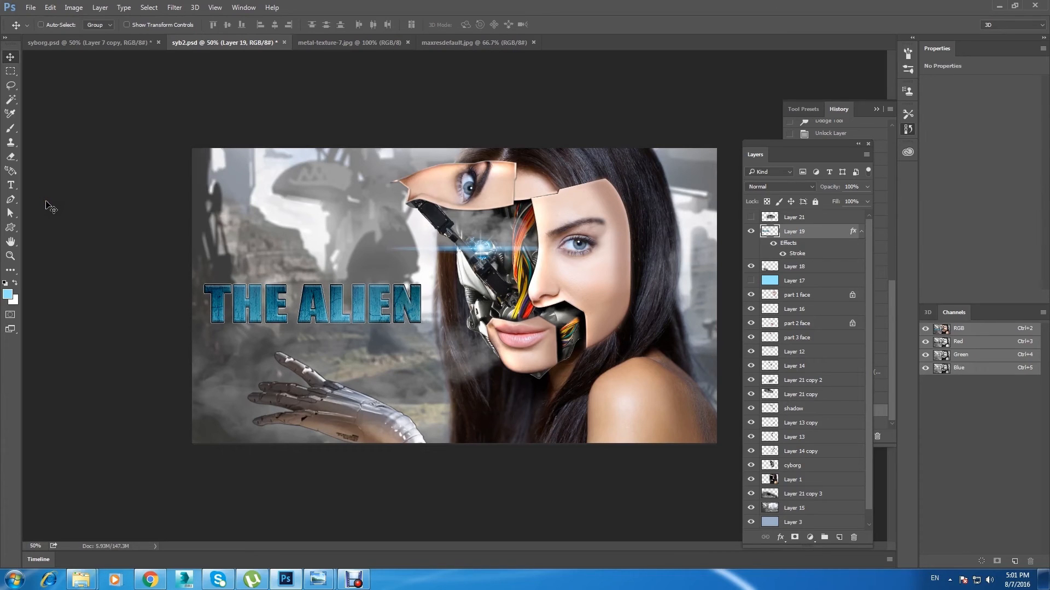
pyautogui.click(44, 197)
# Step: Tint the alien city background, Layer 15, with Color Balance: midtones cyan/red -36, shadows cyan/red -18 and yellow/blue +22
pyautogui.click(804, 511)
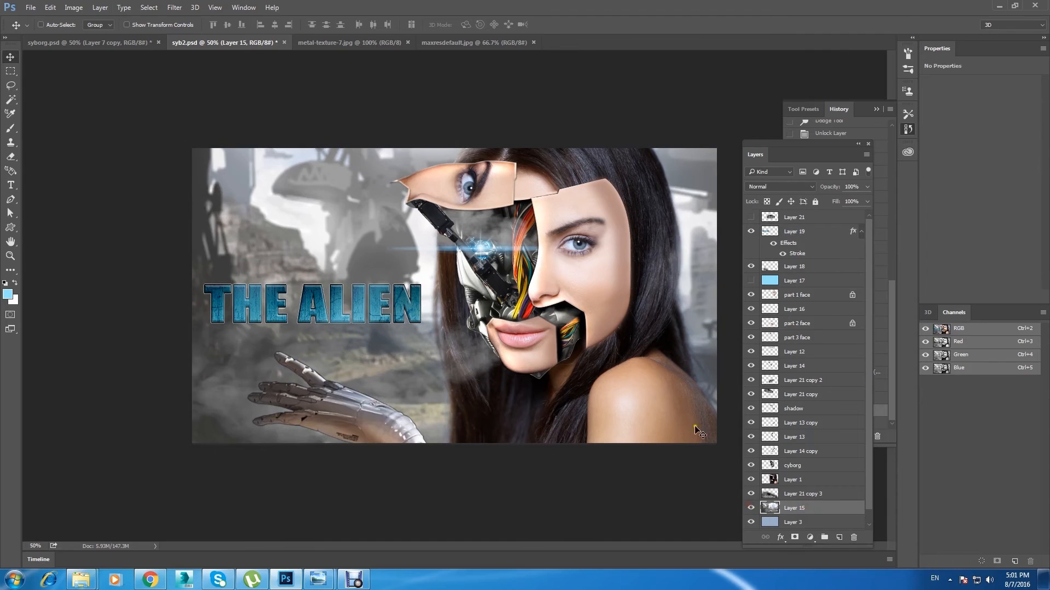
pyautogui.hotkey('ctrl', 'b')
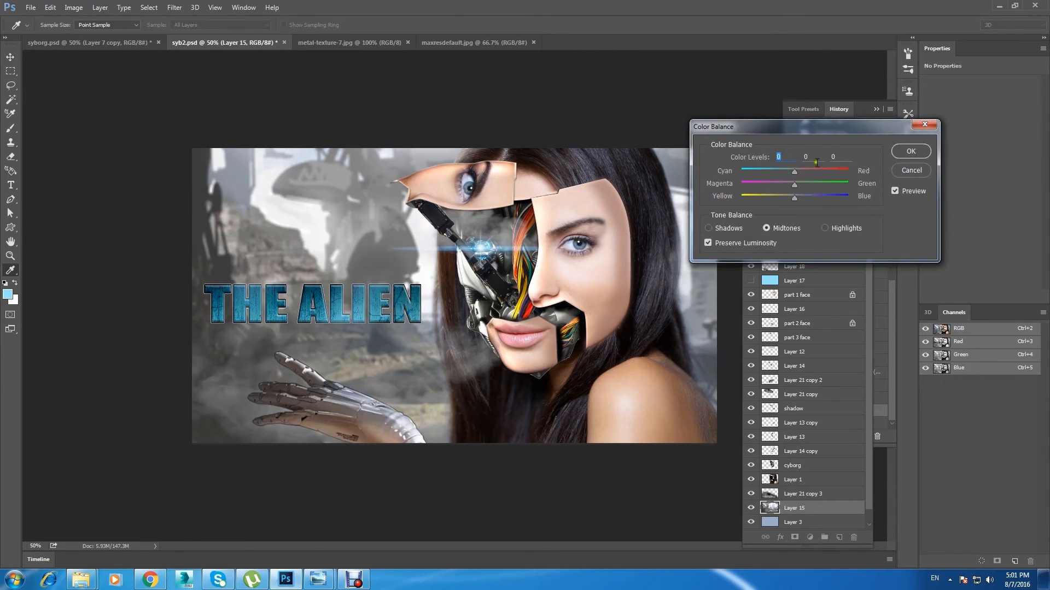
pyautogui.moveTo(796, 124); pyautogui.dragTo(649, 47)
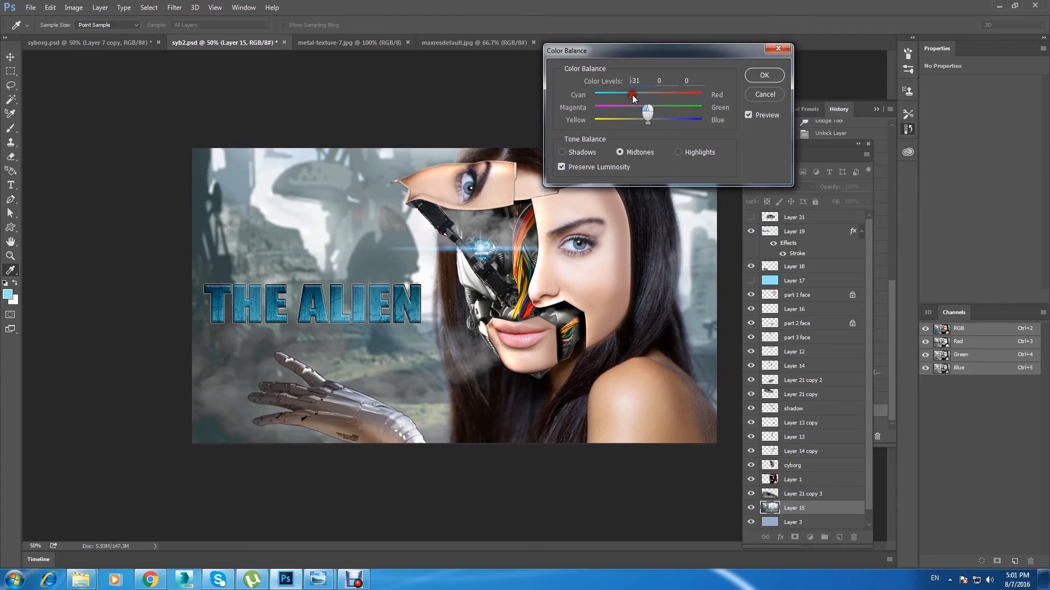
pyautogui.moveTo(631, 95); pyautogui.dragTo(629, 95)
pyautogui.moveTo(649, 50); pyautogui.dragTo(730, 104)
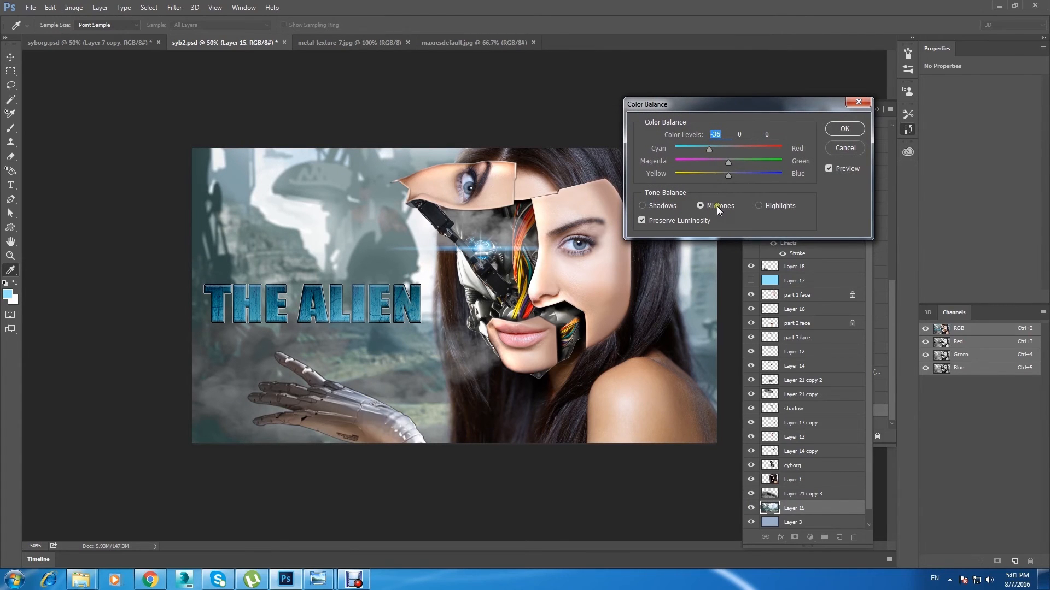
pyautogui.click(766, 205)
pyautogui.moveTo(726, 179); pyautogui.dragTo(740, 176)
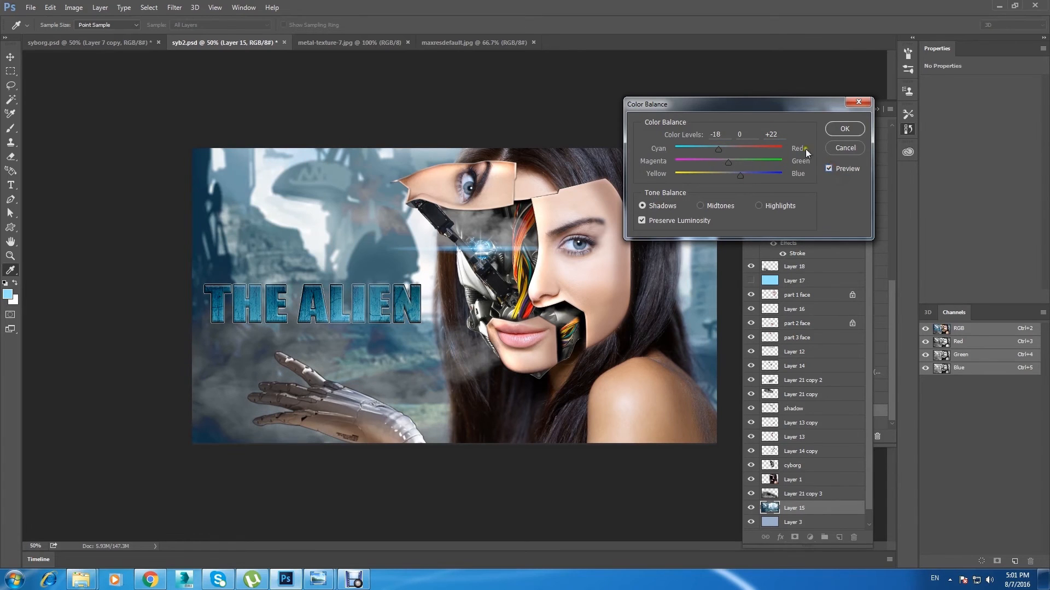
pyautogui.press('Return')
# Step: Select the THE ALIEN title layer and shift the title slightly down and to the left
pyautogui.press('v')
pyautogui.rightClick(397, 302)
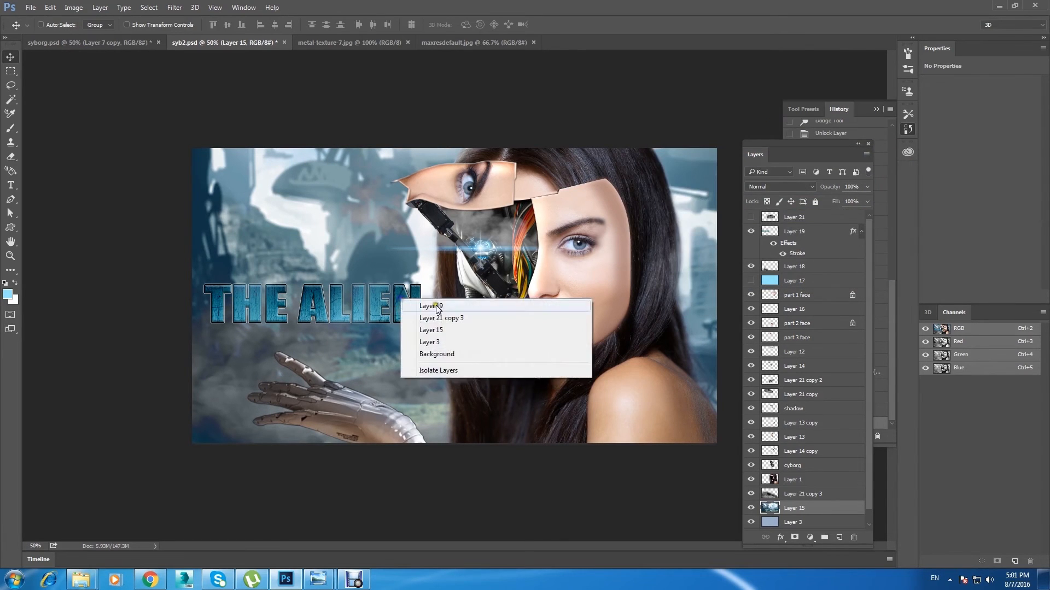
pyautogui.click(421, 301)
pyautogui.moveTo(404, 303); pyautogui.dragTo(399, 306)
# Step: Lower the opacity of the large smoke layer, Layer 21 copy 3, to 67% and save the document
pyautogui.rightClick(389, 378)
pyautogui.click(432, 386)
pyautogui.click(750, 494)
pyautogui.click(751, 494)
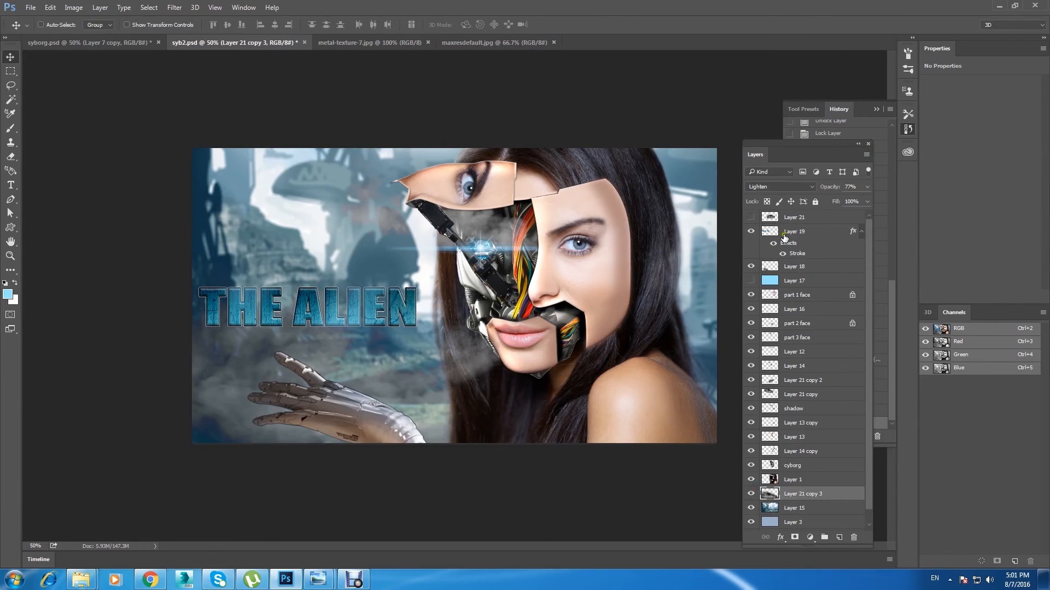
pyautogui.click(867, 187)
pyautogui.moveTo(851, 200); pyautogui.dragTo(840, 203)
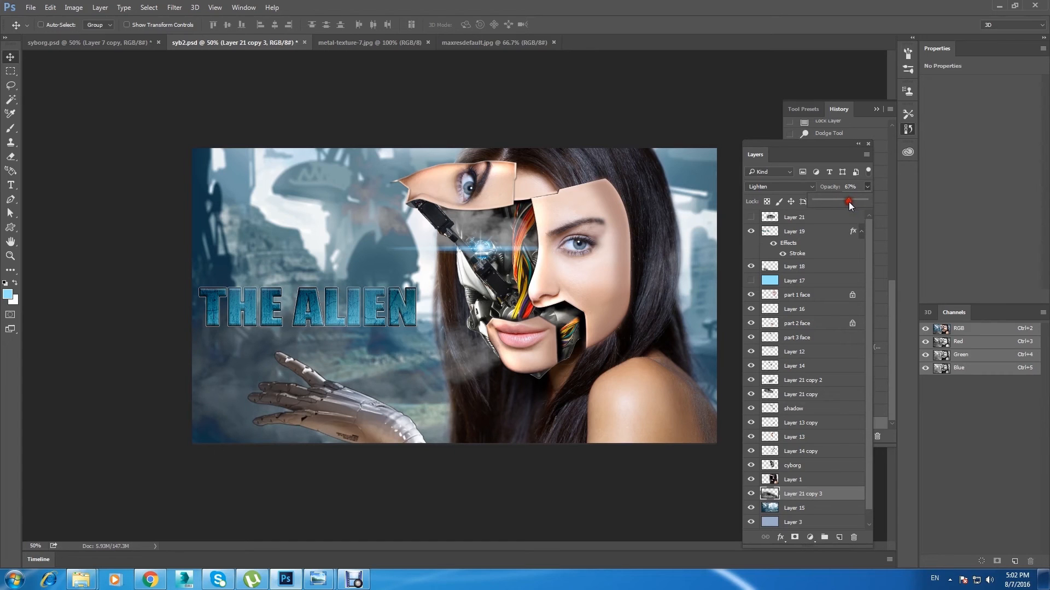
pyautogui.click(108, 184)
pyautogui.press('ctrl')
pyautogui.hotkey('ctrl', 's')
pyautogui.rightClick(320, 300)
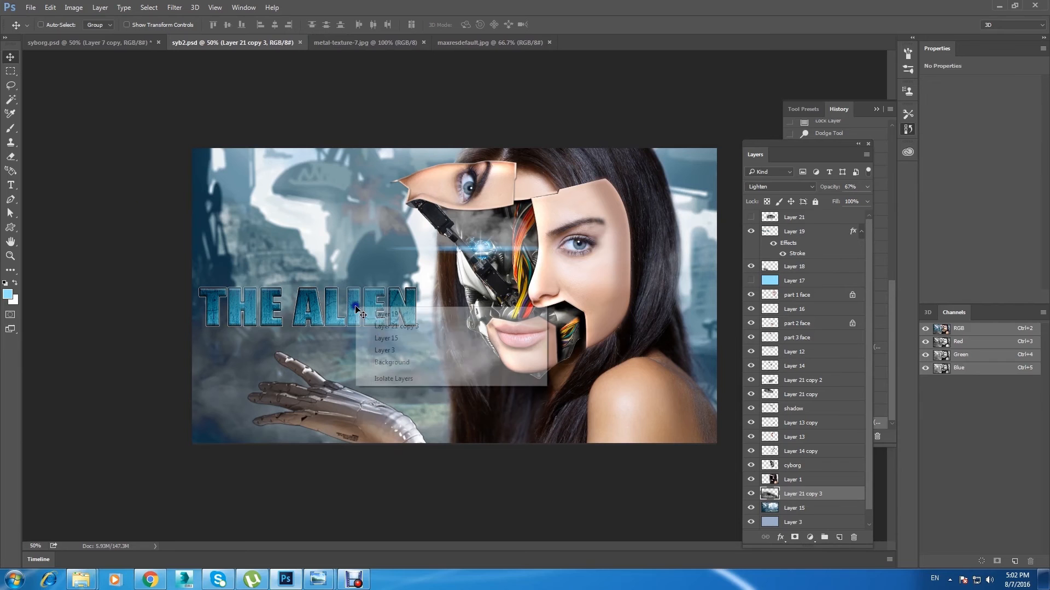
pyautogui.click(377, 310)
pyautogui.doubleClick(823, 232)
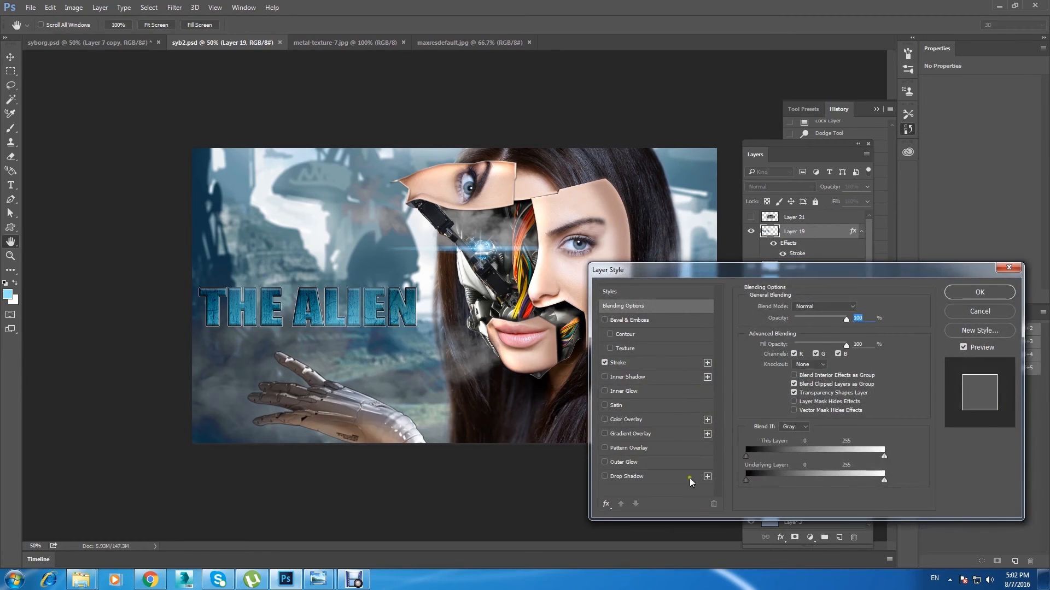
pyautogui.click(651, 462)
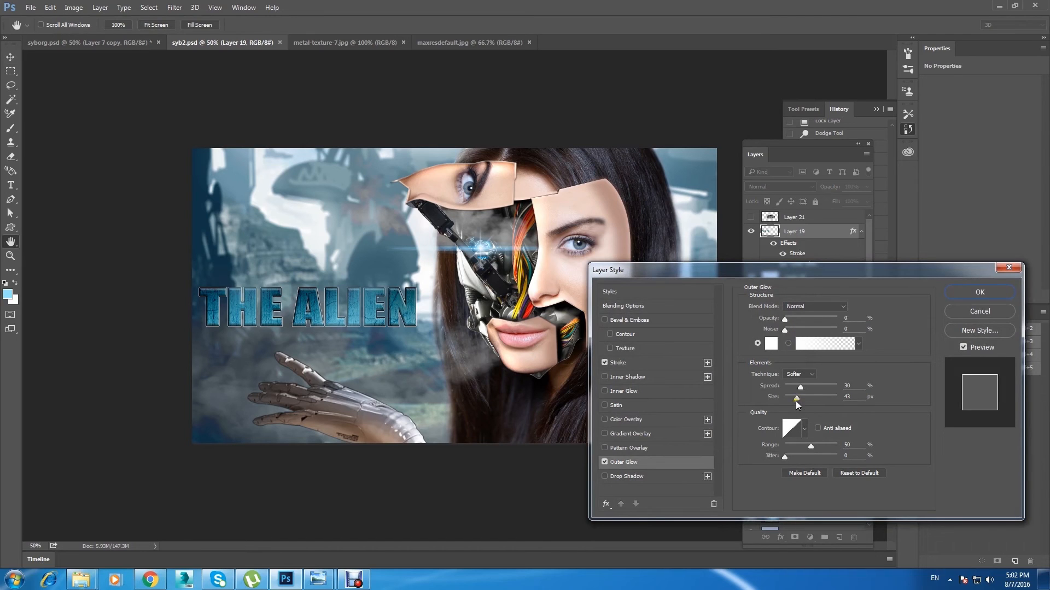
pyautogui.moveTo(796, 397); pyautogui.dragTo(812, 403)
pyautogui.click(959, 316)
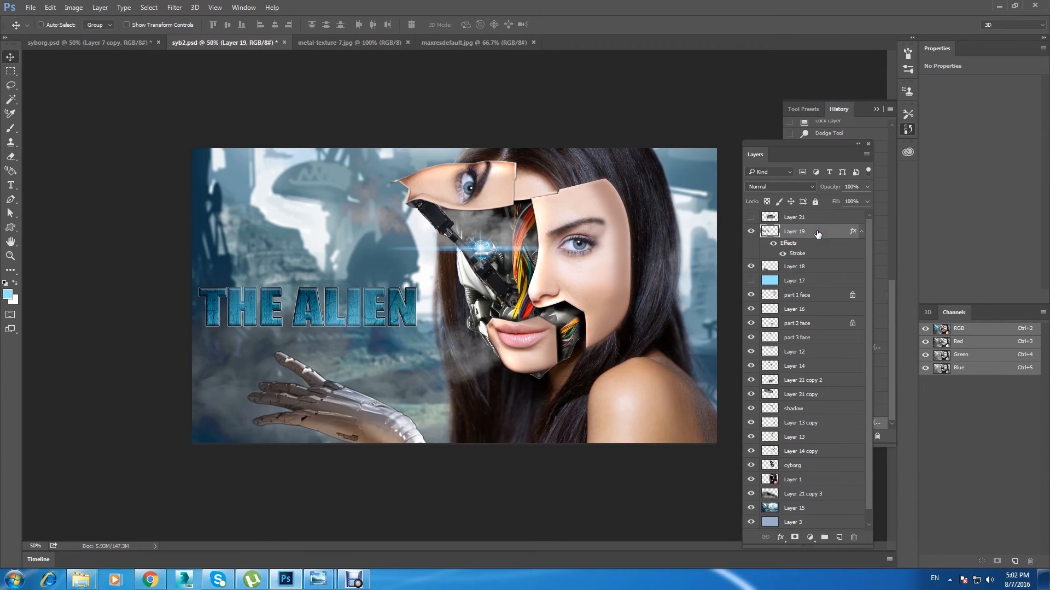
# Step: Rasterize the stroke layer style of the THE ALIEN title layer, Layer 19
pyautogui.rightClick(818, 234)
pyautogui.click(857, 225)
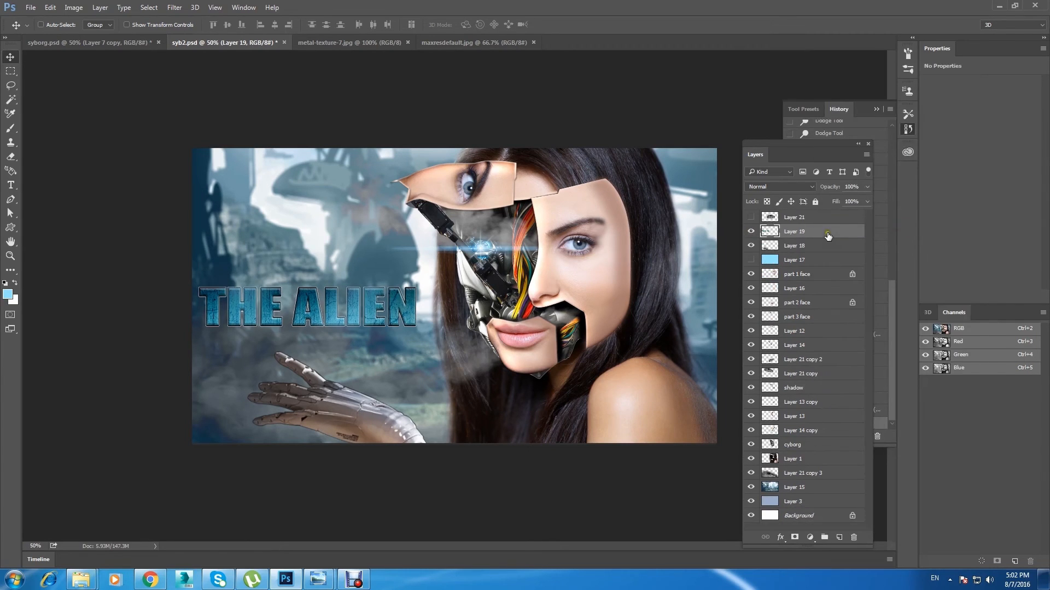
pyautogui.doubleClick(842, 233)
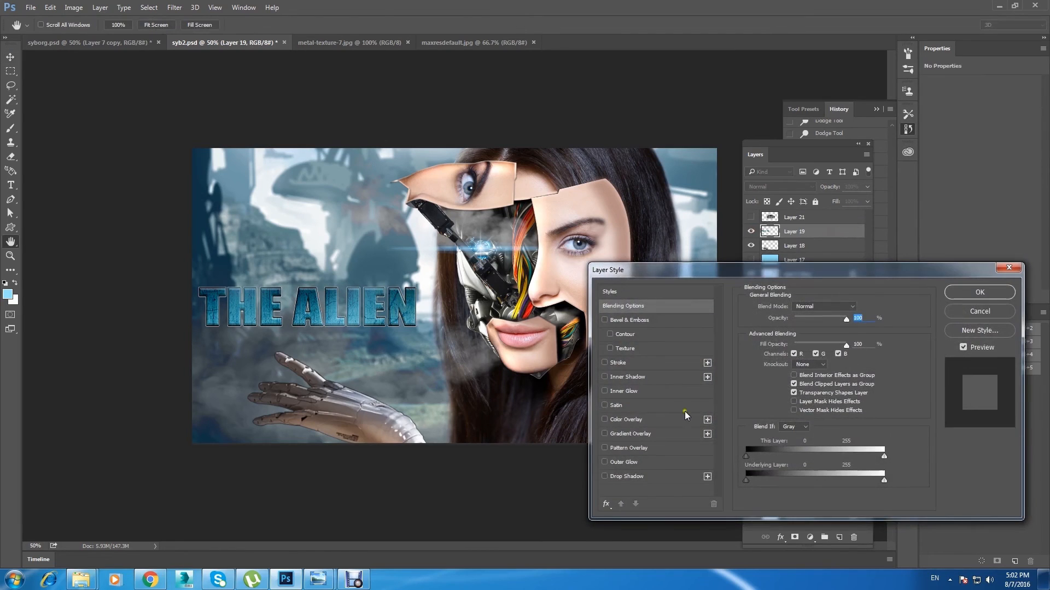
pyautogui.click(649, 478)
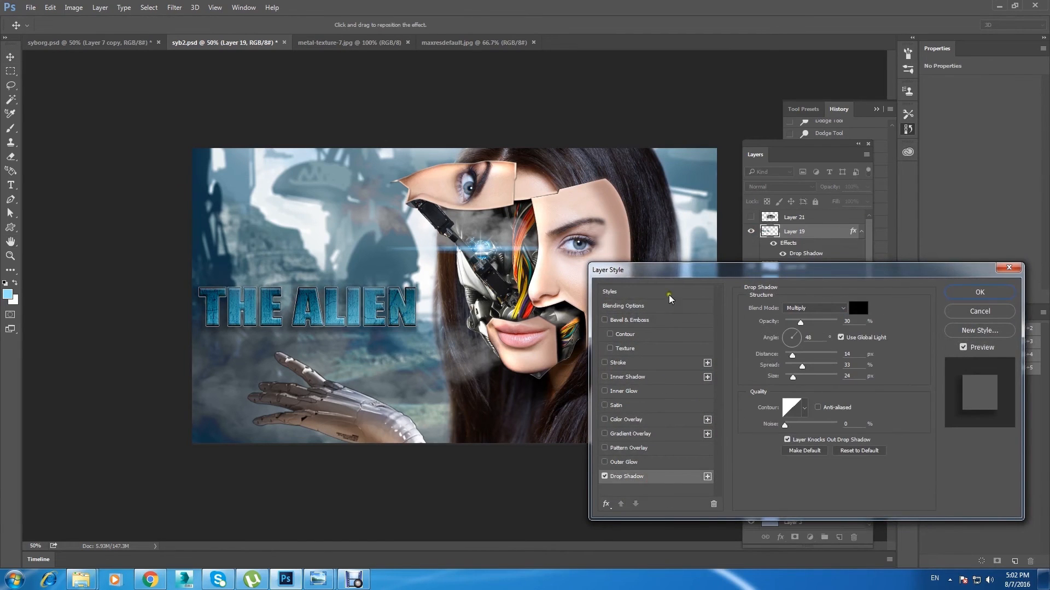
pyautogui.click(604, 477)
pyautogui.click(617, 463)
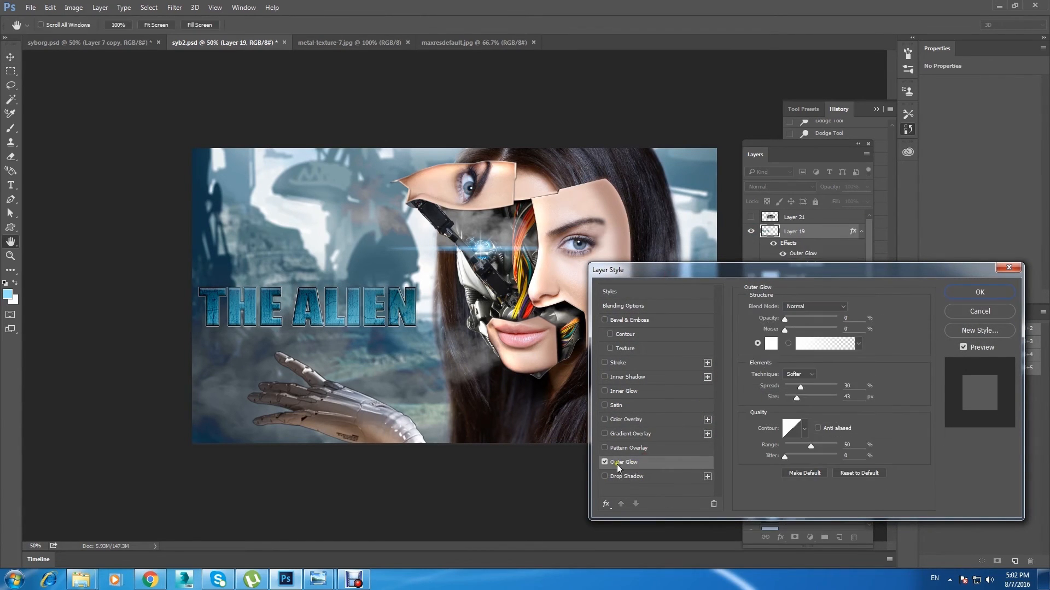
pyautogui.moveTo(794, 397)
pyautogui.mouseDown()
pyautogui.moveTo(820, 406)
pyautogui.moveTo(814, 397)
pyautogui.mouseUp()
pyautogui.moveTo(784, 319); pyautogui.dragTo(795, 320)
pyautogui.click(972, 311)
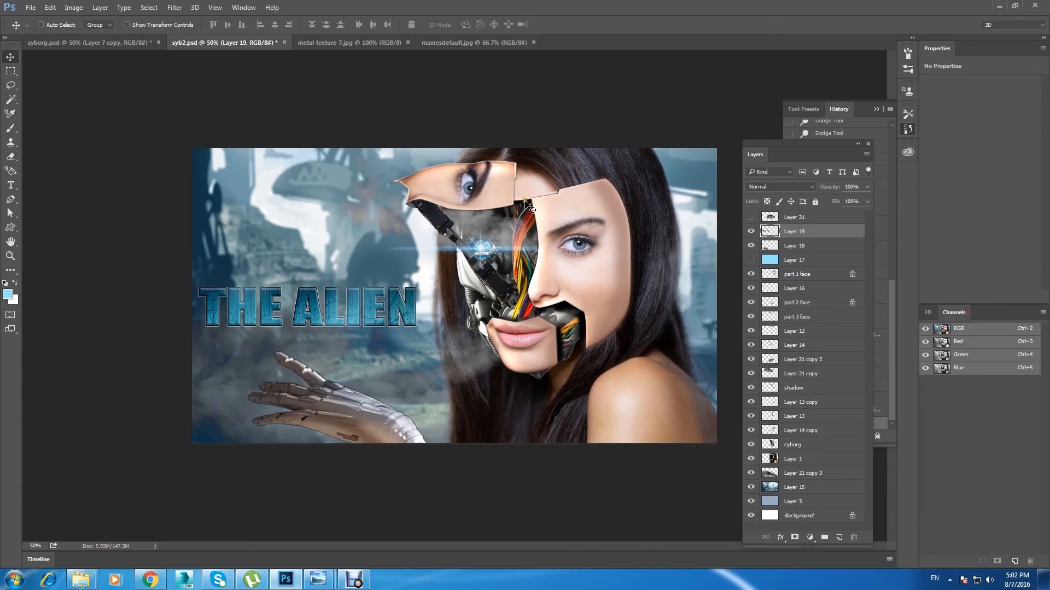
# Step: Duplicate the blue eye flare onto the start of the THE ALIEN title and stack the copy above Layer 19
pyautogui.rightClick(501, 243)
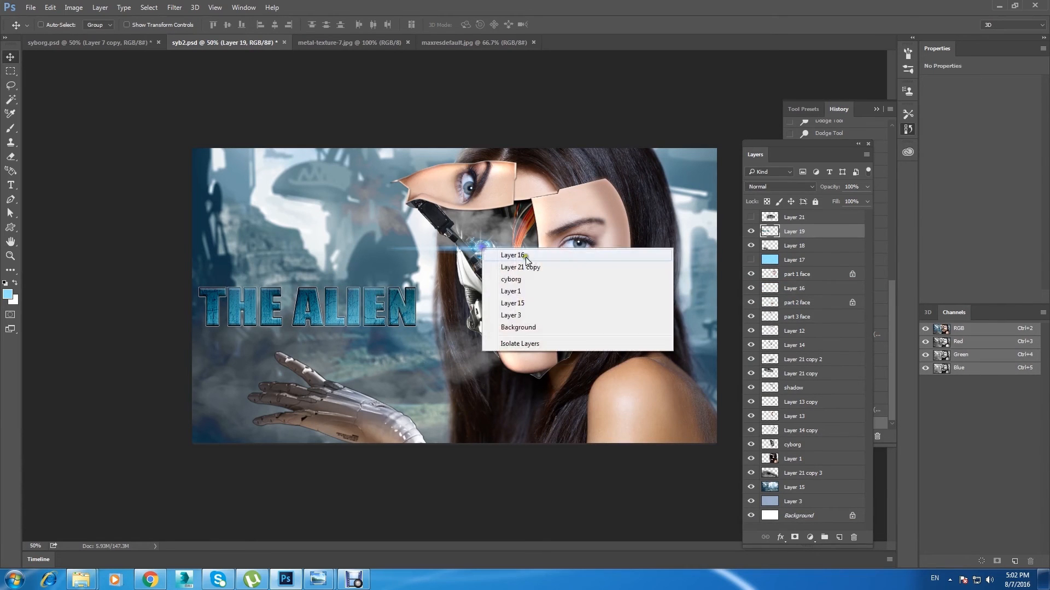
pyautogui.click(528, 282)
pyautogui.moveTo(475, 249); pyautogui.dragTo(206, 283)
pyautogui.moveTo(801, 288); pyautogui.dragTo(820, 232)
# Step: Enlarge the flare copy with Free Transform and reposition it over the first letter of the title
pyautogui.hotkey('ctrl', 't')
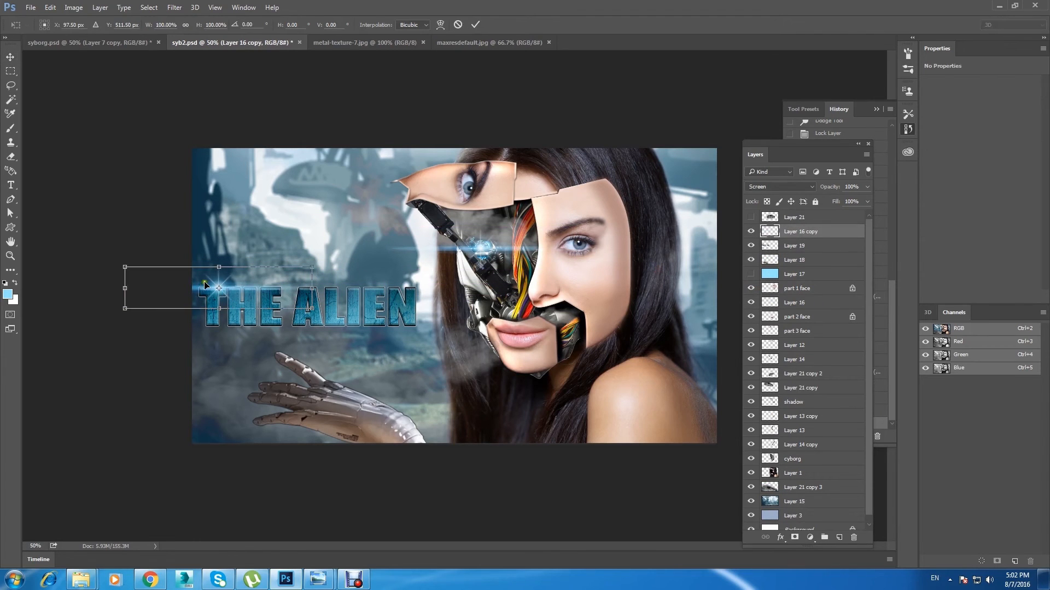
pyautogui.moveTo(314, 269); pyautogui.dragTo(395, 252)
pyautogui.moveTo(289, 283); pyautogui.dragTo(239, 290)
pyautogui.click(9, 55)
pyautogui.click(484, 217)
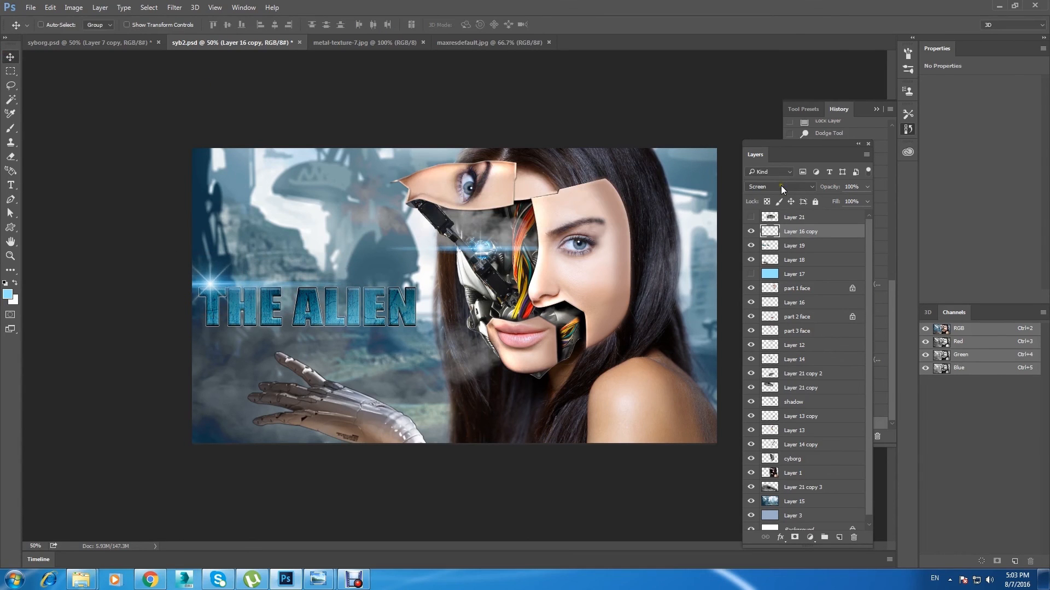
pyautogui.click(175, 7)
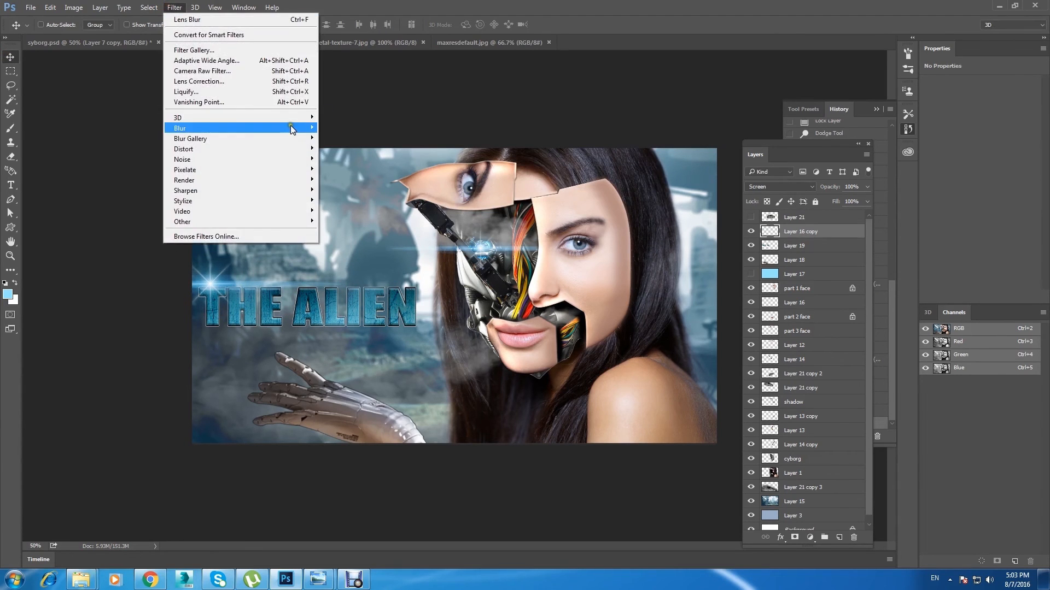
pyautogui.moveTo(290, 127)
pyautogui.click(358, 189)
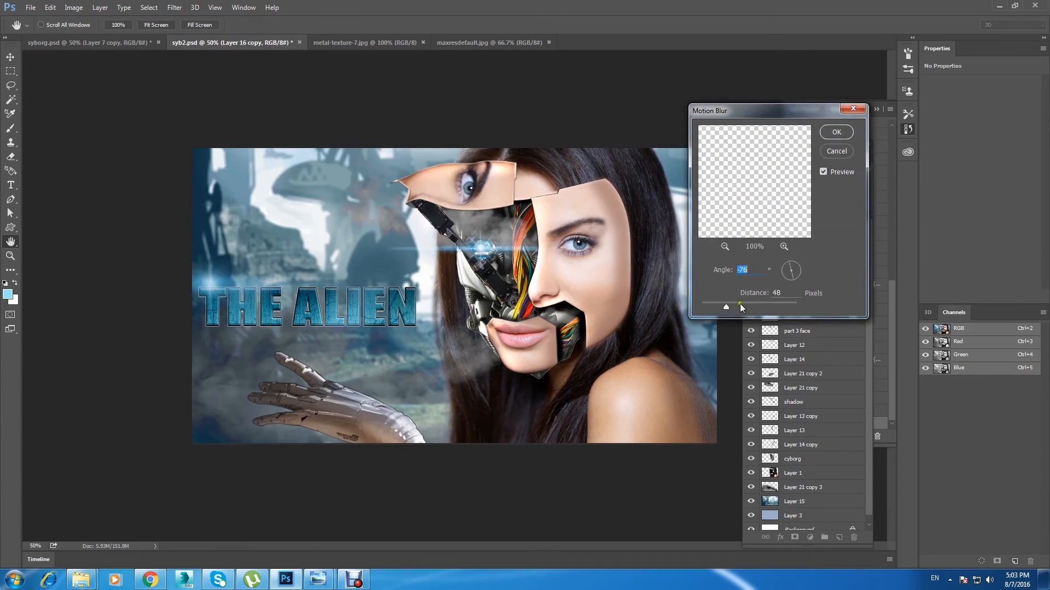
pyautogui.click(710, 309)
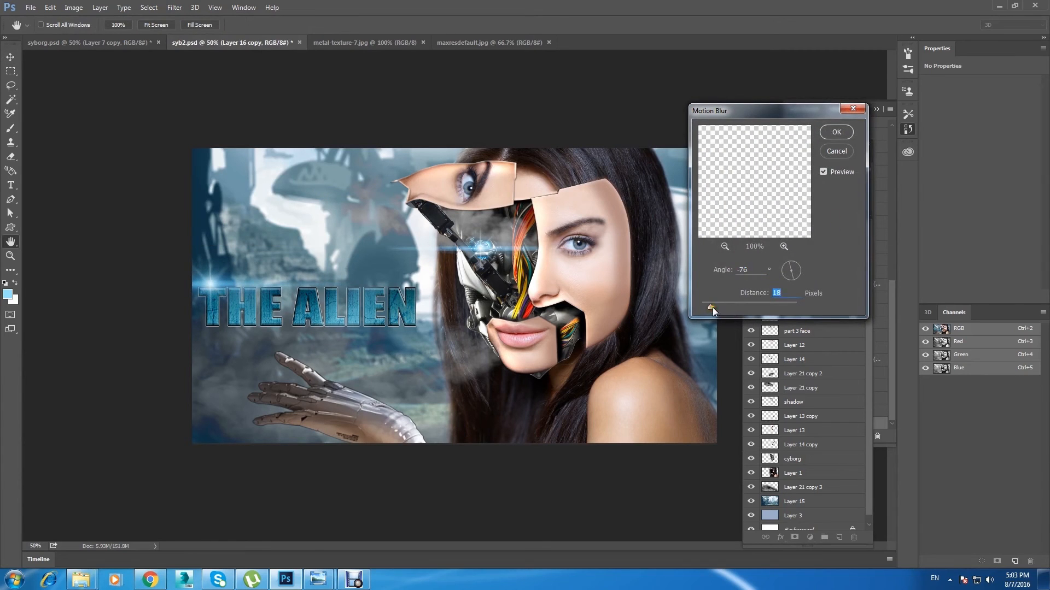
pyautogui.click(830, 151)
# Step: Shrink the flare copy on the title to about 63% with Free Transform and position it at the start of the first letter
pyautogui.hotkey('ctrl', 't')
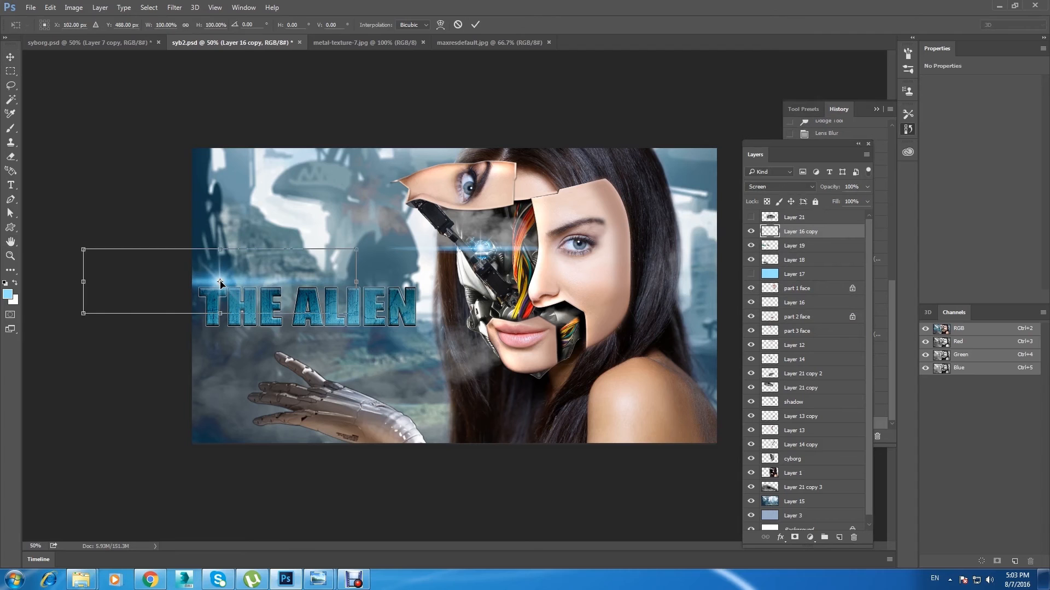
pyautogui.moveTo(355, 254); pyautogui.dragTo(285, 269)
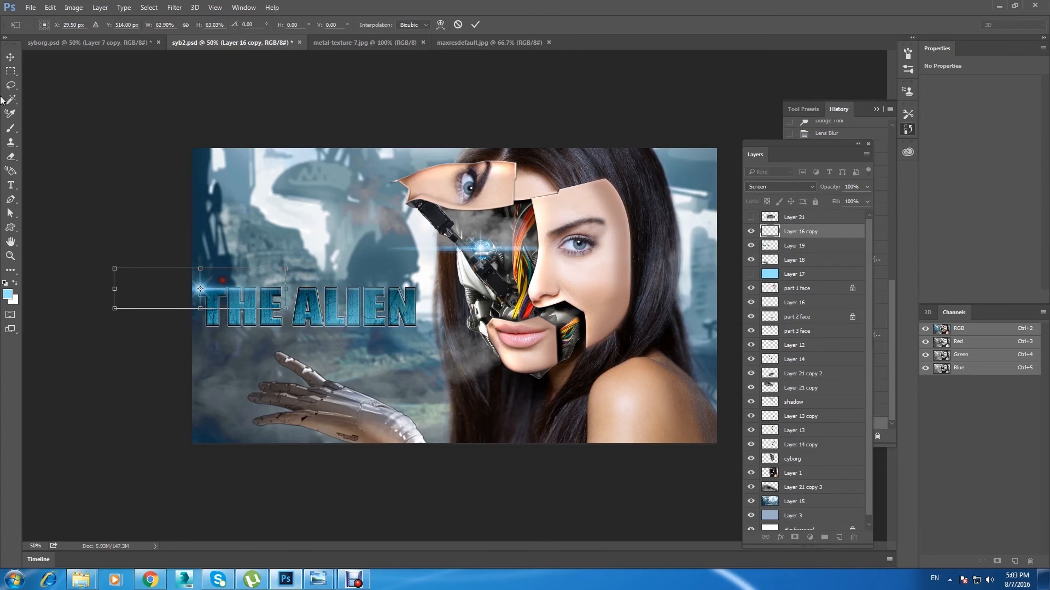
pyautogui.press('v')
pyautogui.click(485, 217)
# Step: Duplicate the small title flare onto the lower end of the last letter of THE ALIEN and save the document
pyautogui.keyDown('alt'); pyautogui.moveTo(201, 288); pyautogui.dragTo(403, 326); pyautogui.keyUp('alt')
pyautogui.click(83, 165)
pyautogui.hotkey('ctrl', 's')
# Step: Duplicate the eye flare layer, Layer 16, and align the copy over the original to intensify the glow
pyautogui.rightClick(478, 241)
pyautogui.click(577, 274)
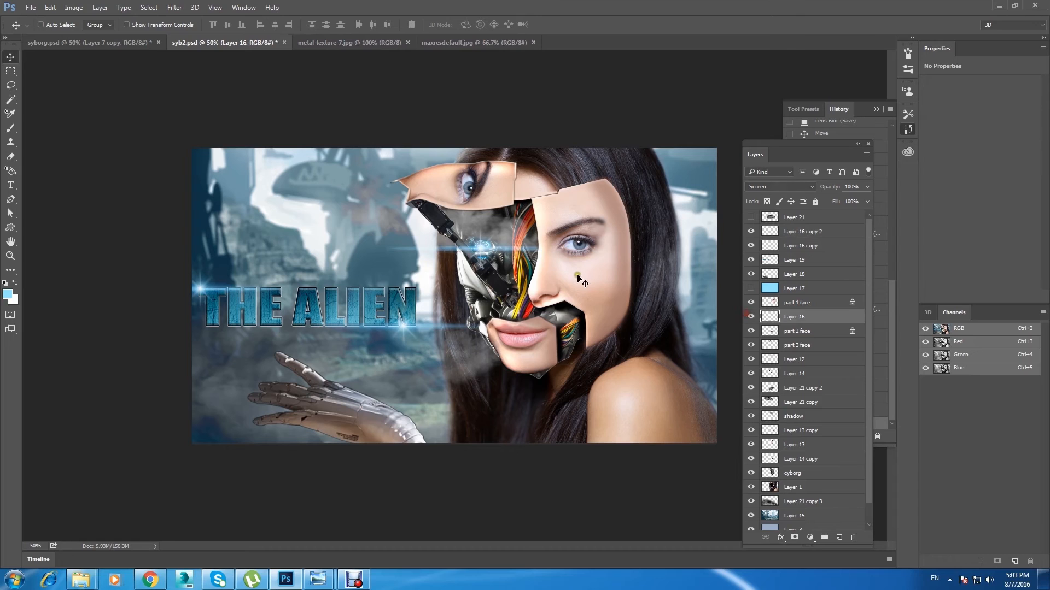
pyautogui.hotkey('ctrl', 'j')
pyautogui.moveTo(498, 250); pyautogui.dragTo(499, 252)
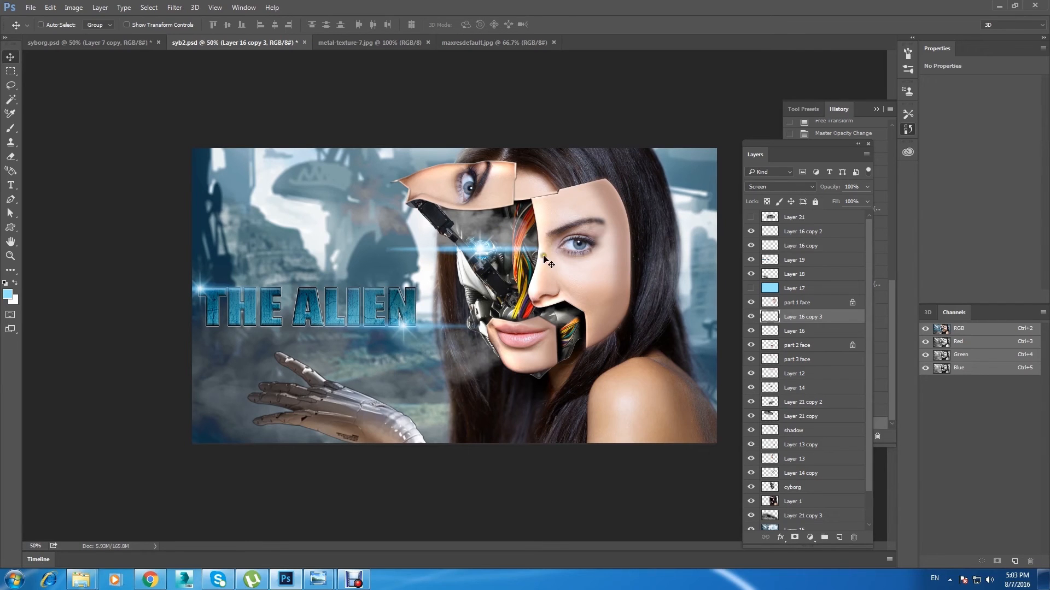
# Step: Create a new empty layer directly above the woman's portrait layer, Layer 1
pyautogui.scroll(-2, 871, 349)
pyautogui.click(773, 466)
pyautogui.click(751, 468)
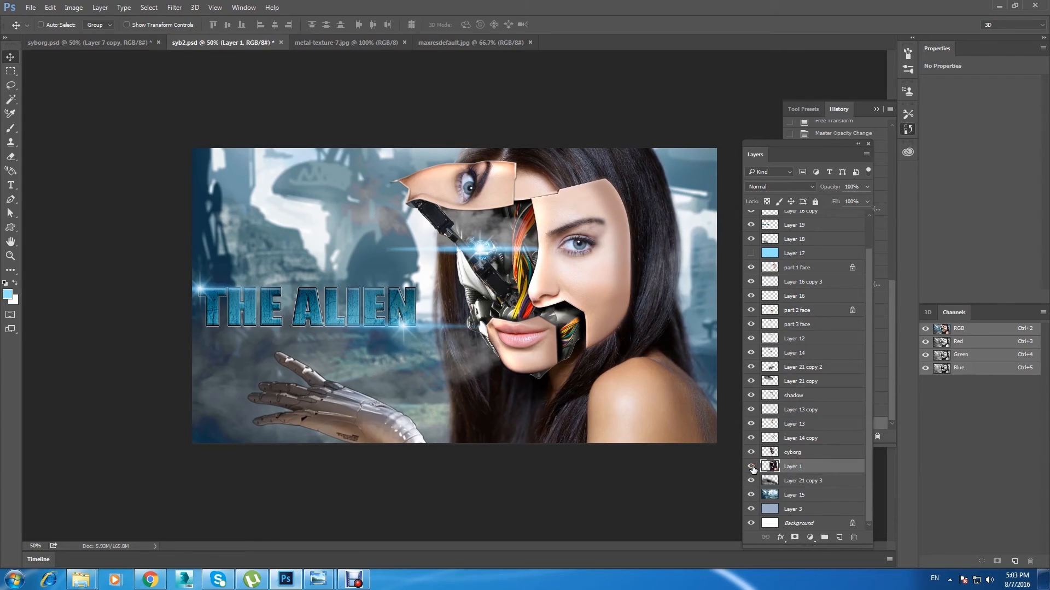
pyautogui.click(839, 538)
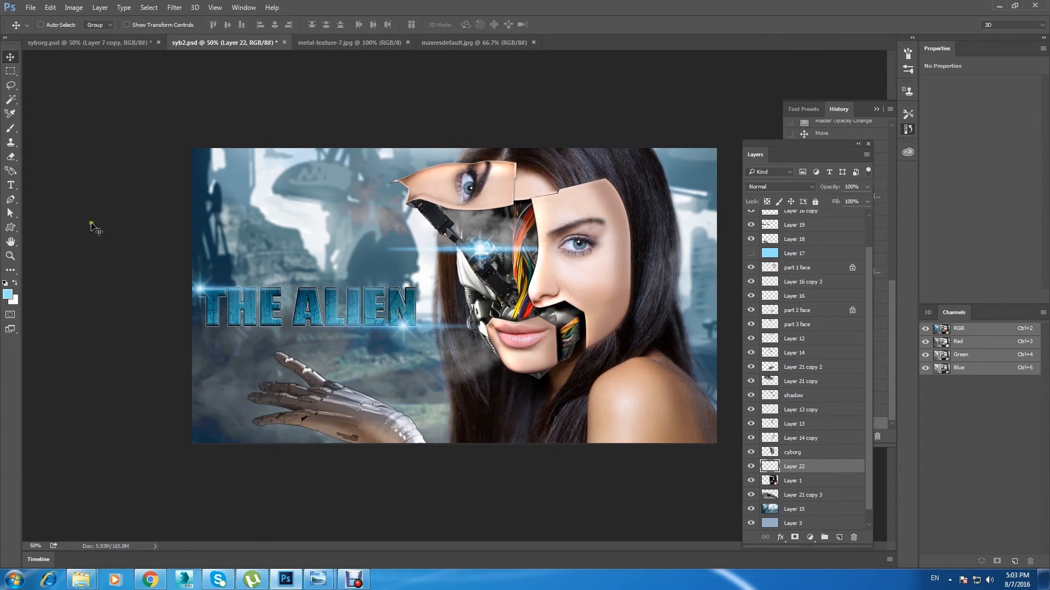
# Step: Move the new layer above cyborg and paint soft blue (#7dc4db) over the exposed robotic parts inside the face
pyautogui.click(9, 295)
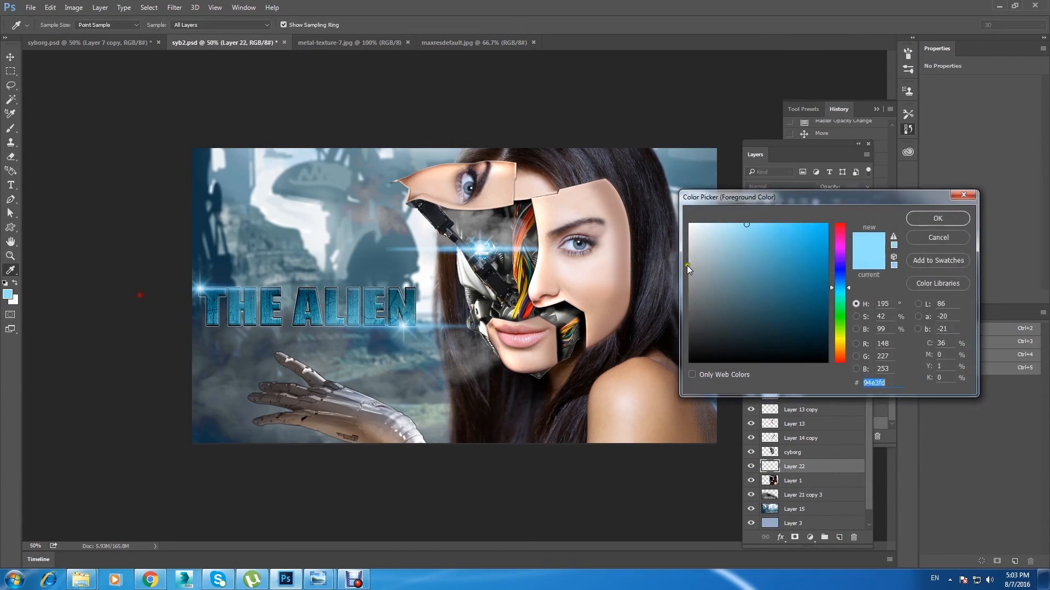
pyautogui.click(931, 218)
pyautogui.press('b')
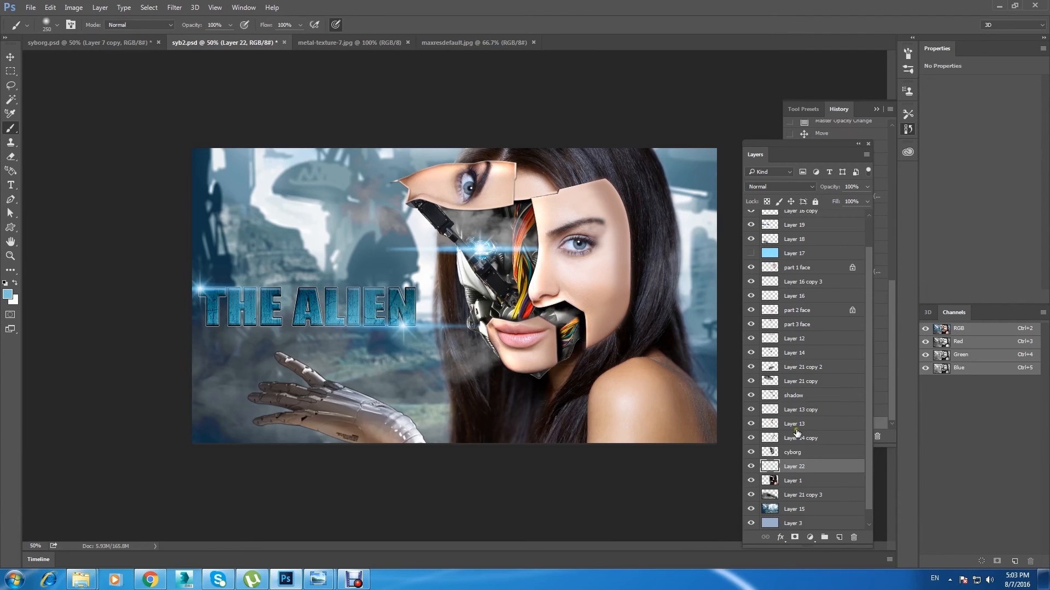
pyautogui.moveTo(798, 465); pyautogui.dragTo(799, 457)
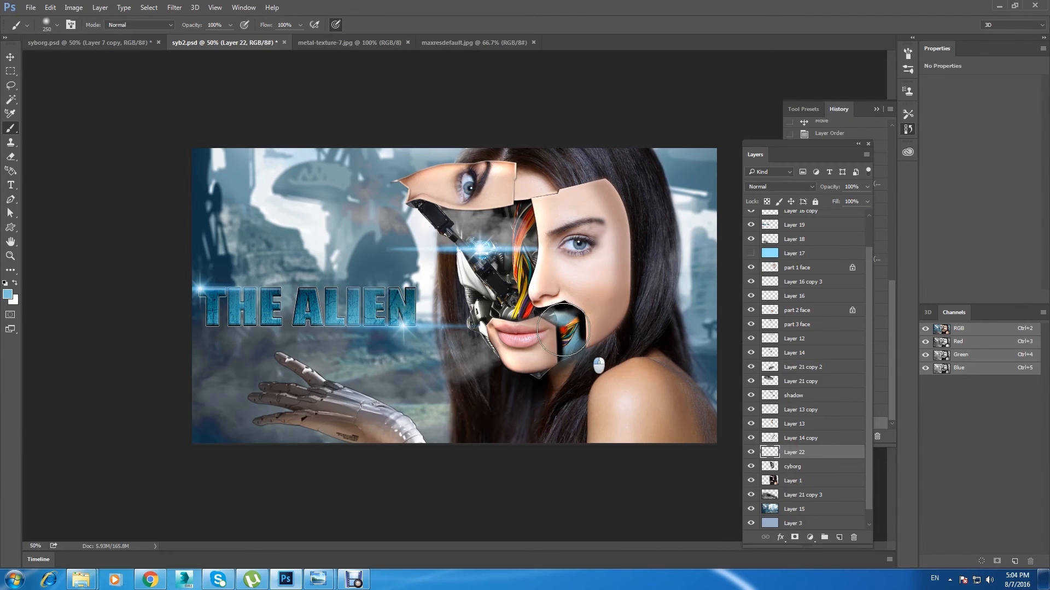
pyautogui.moveTo(541, 310)
pyautogui.mouseDown()
pyautogui.moveTo(510, 289)
pyautogui.moveTo(499, 307)
pyautogui.moveTo(488, 237)
pyautogui.moveTo(523, 245)
pyautogui.moveTo(501, 226)
pyautogui.moveTo(465, 221)
pyautogui.mouseUp()
# Step: Soften the blue paint on Layer 22 with a Gaussian Blur
pyautogui.click(175, 7)
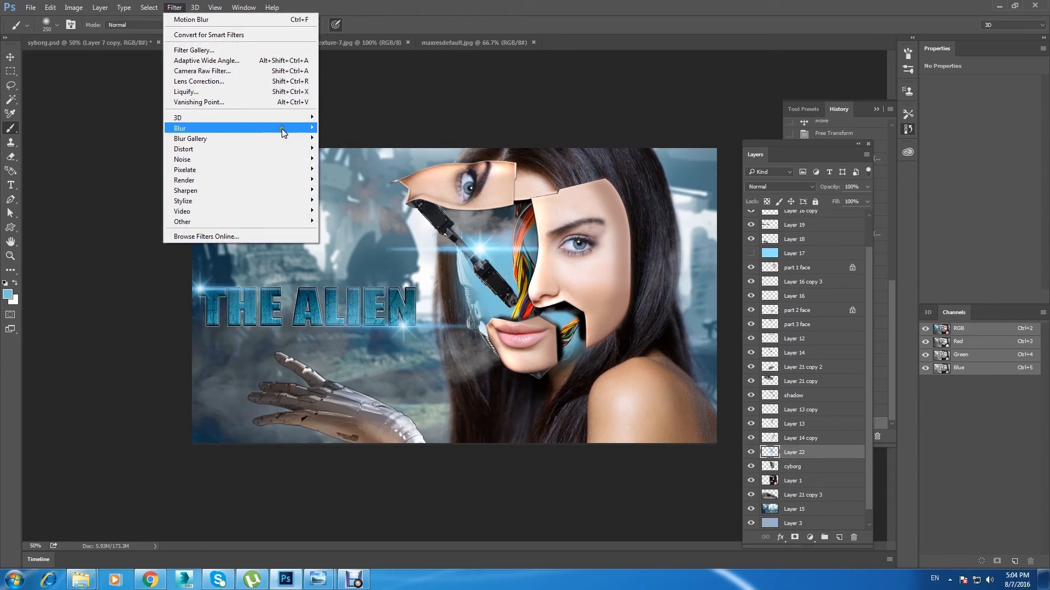
pyautogui.moveTo(281, 129)
pyautogui.click(348, 169)
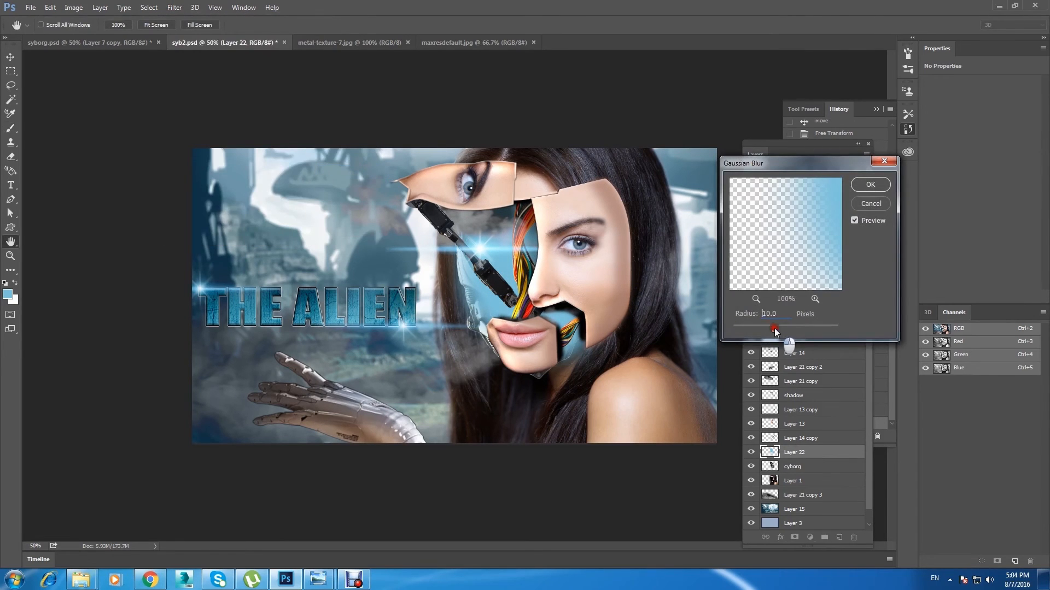
pyautogui.moveTo(772, 327); pyautogui.dragTo(790, 330)
pyautogui.click(877, 184)
# Step: Stack the blue haze layer, Layer 22, above Layer 14, lower its opacity to 36%, save, and compare the image with and without it
pyautogui.moveTo(831, 449); pyautogui.dragTo(830, 351)
pyautogui.click(867, 187)
pyautogui.moveTo(868, 199); pyautogui.dragTo(833, 204)
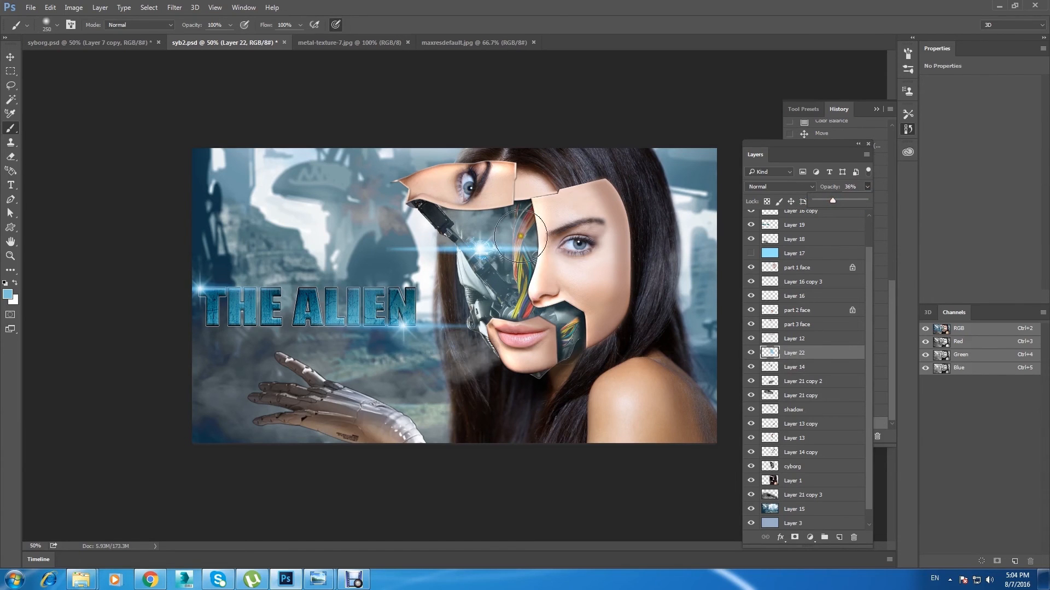
pyautogui.click(11, 57)
pyautogui.hotkey('ctrl', 's')
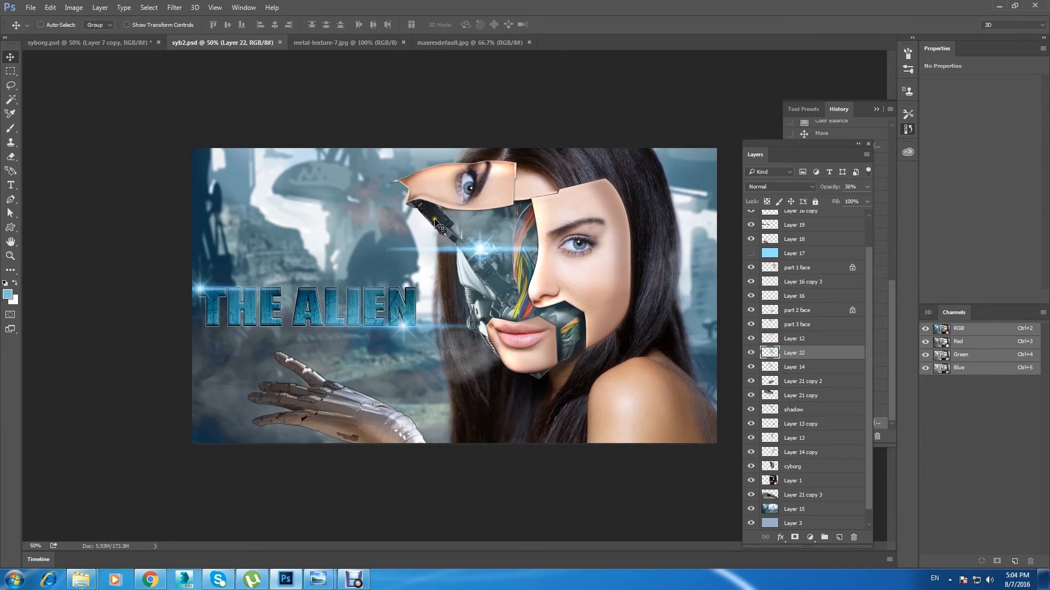
pyautogui.click(749, 355)
pyautogui.click(749, 355)
# Step: Select the mechanical arm's layer in the face, Layer 14, and lock its transparent pixels
pyautogui.hotkey('ctrl', '+')
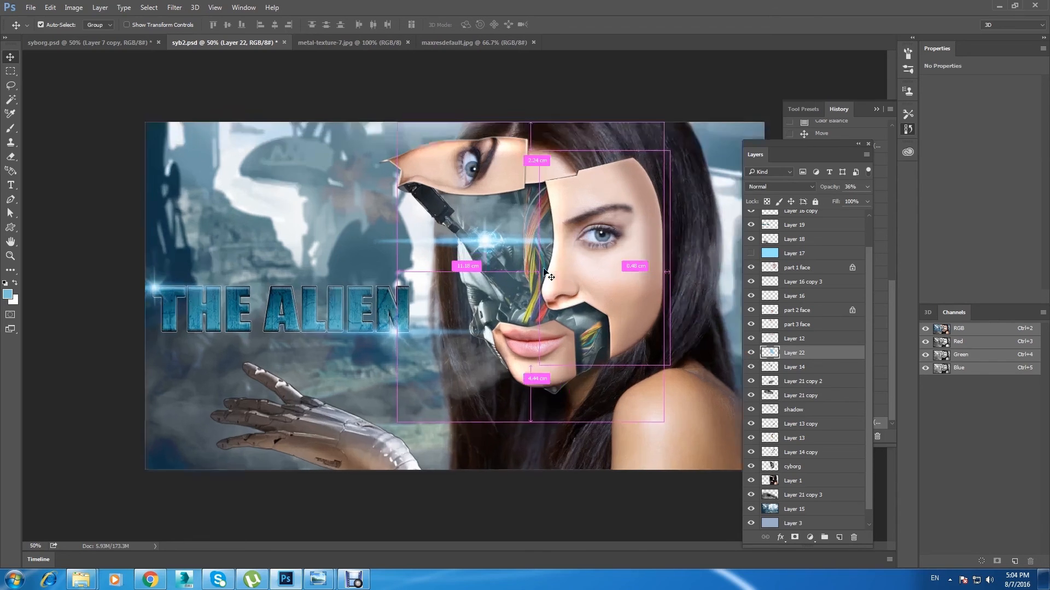
pyautogui.rightClick(383, 134)
pyautogui.click(399, 141)
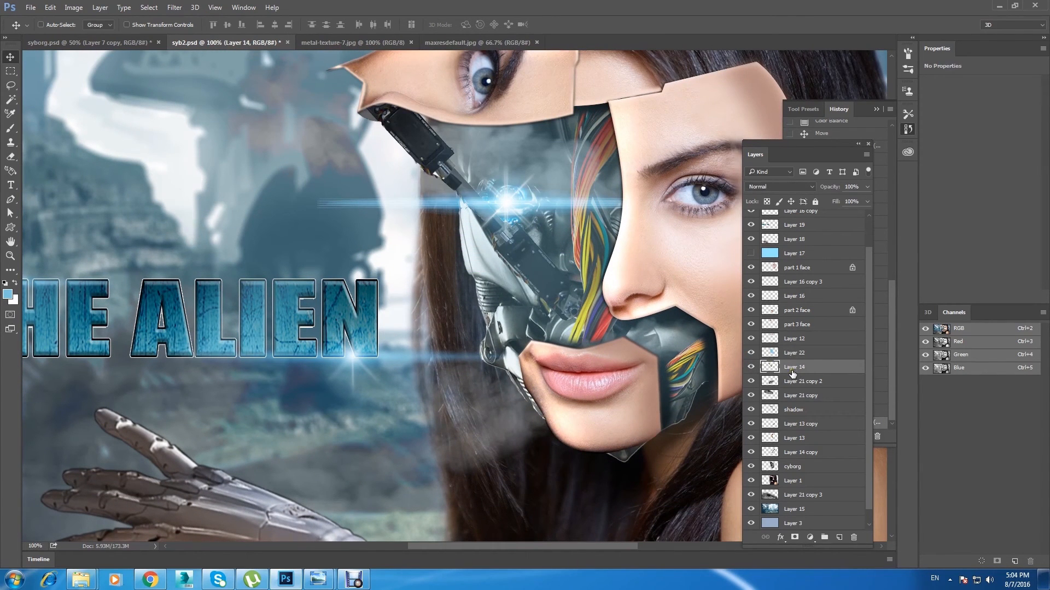
pyautogui.click(768, 202)
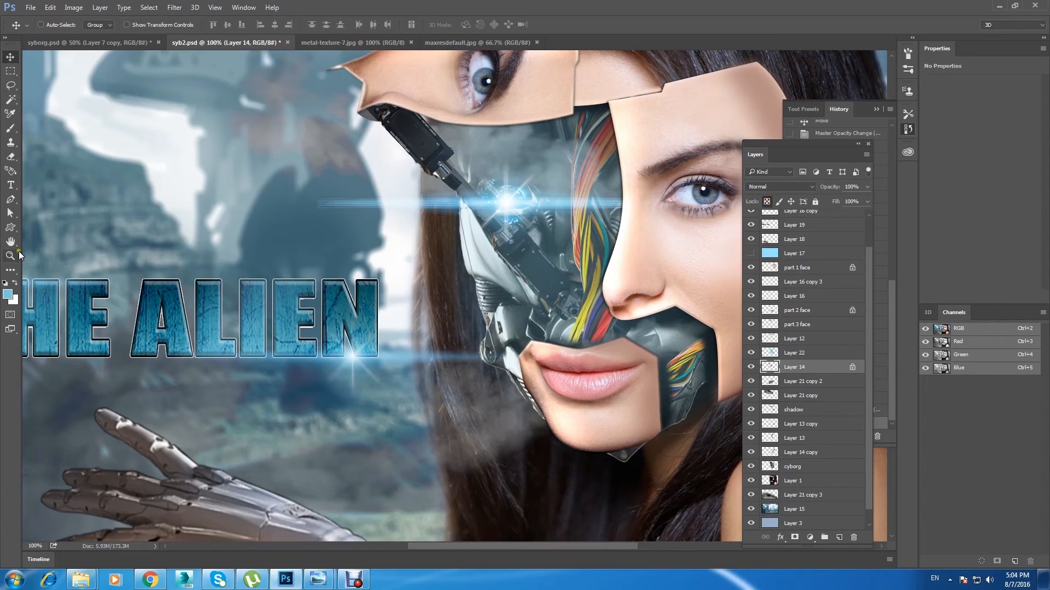
# Step: Tint the mechanical arm on Layer 14 blue using a smaller brush in Overlay mode
pyautogui.click(10, 128)
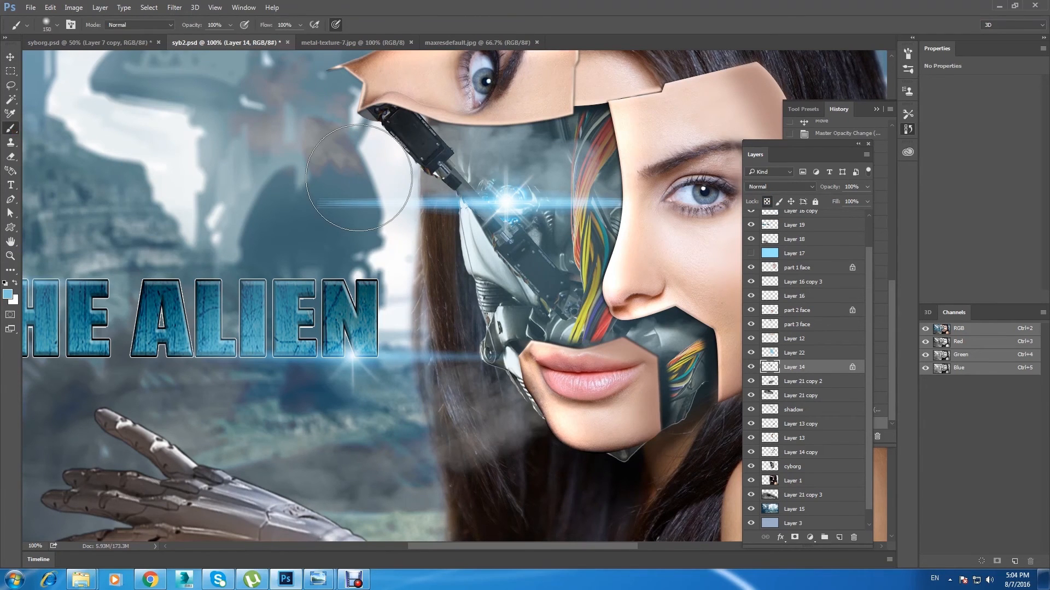
pyautogui.press('[')
pyautogui.press('[')
pyautogui.press('[')
pyautogui.press('[')
pyautogui.click(140, 25)
pyautogui.click(122, 137)
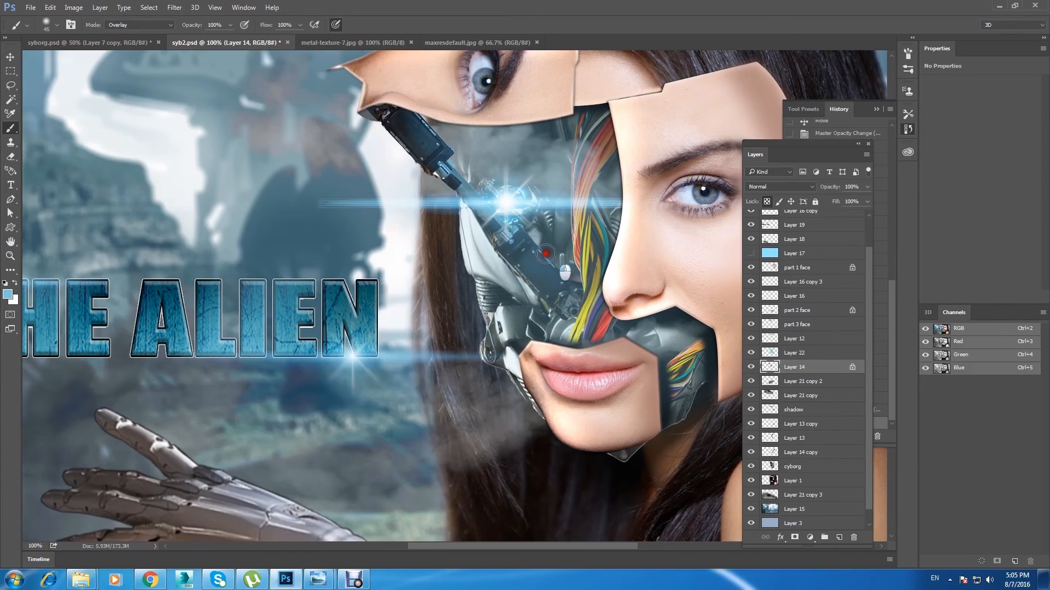
pyautogui.hotkey('ctrl', '-')
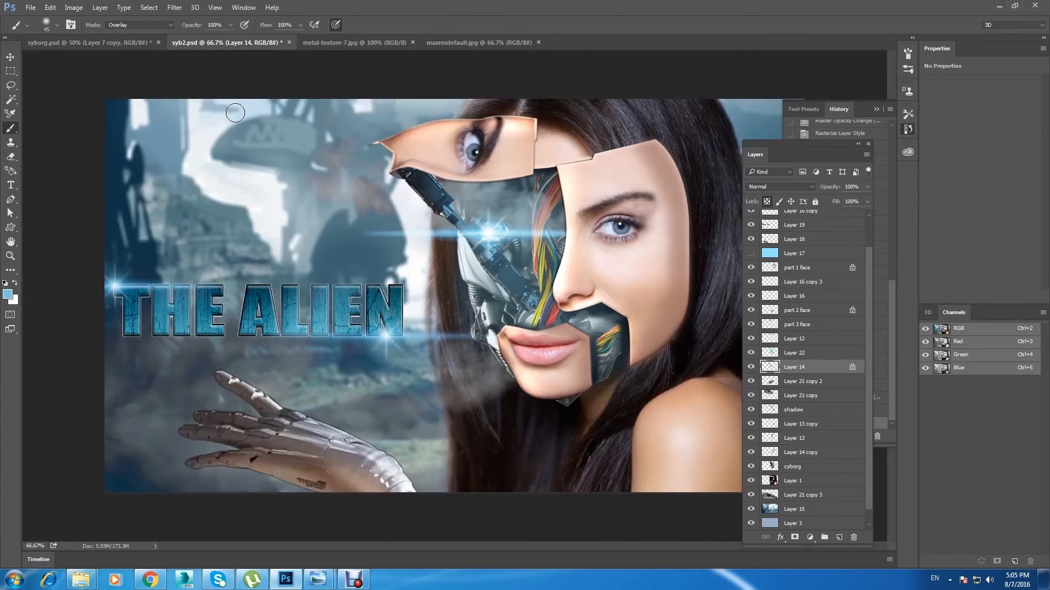
pyautogui.click(10, 57)
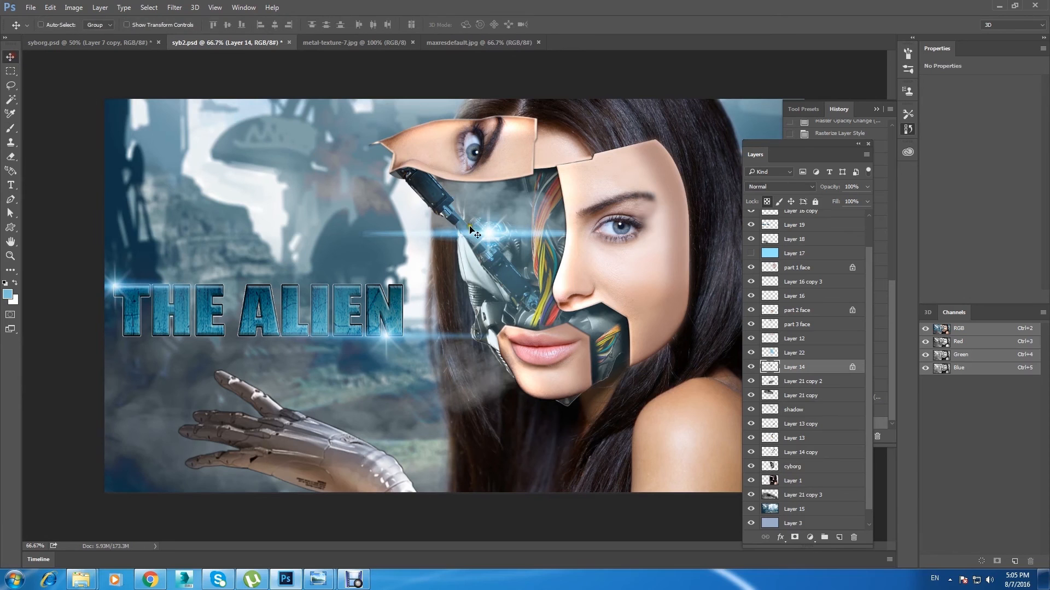
# Step: Unlock the transparent pixels of the part 2 face and part 1 face layers and save the document
pyautogui.click(832, 311)
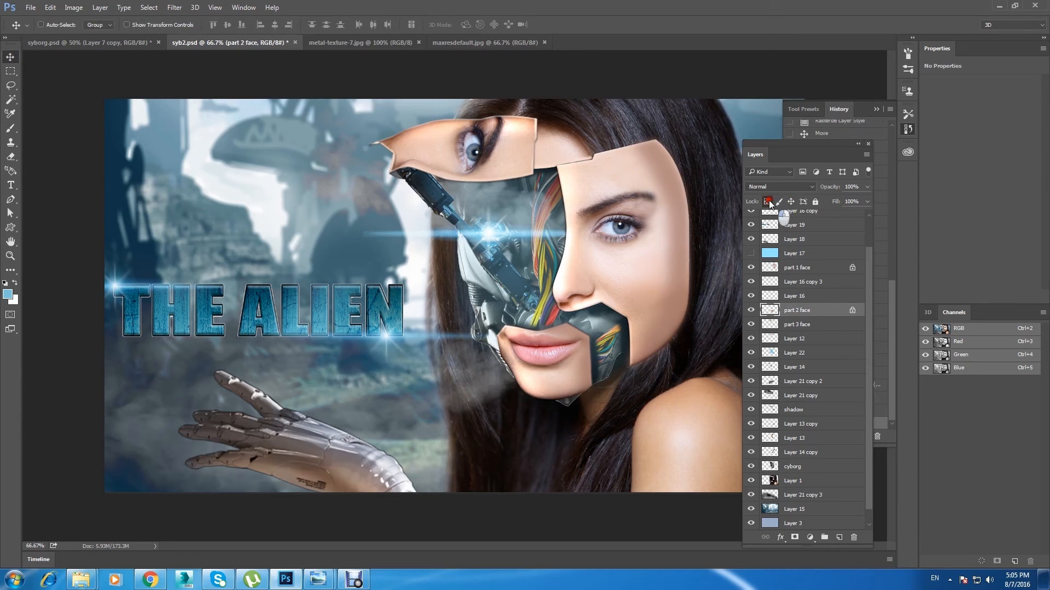
pyautogui.click(769, 201)
pyautogui.click(823, 269)
pyautogui.click(768, 201)
pyautogui.hotkey('ctrl', 's')
pyautogui.hotkey('ctrl', '-')
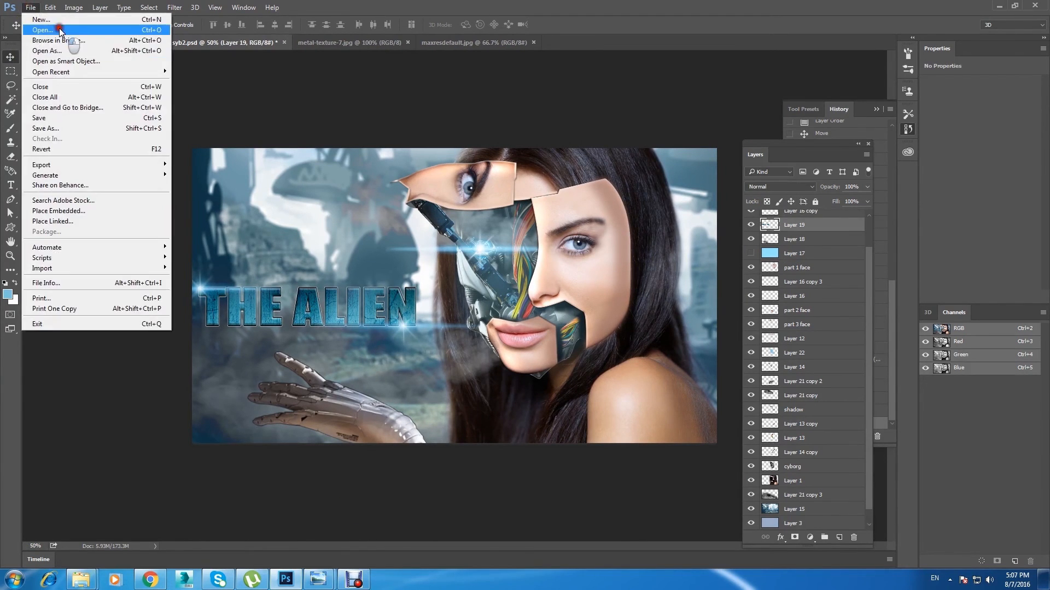
# Step: Open the dirt_charge_2, explosion, StylzzZ and Xz2ctMGg images together from the syborg folder
pyautogui.click(34, 33)
pyautogui.click(182, 183)
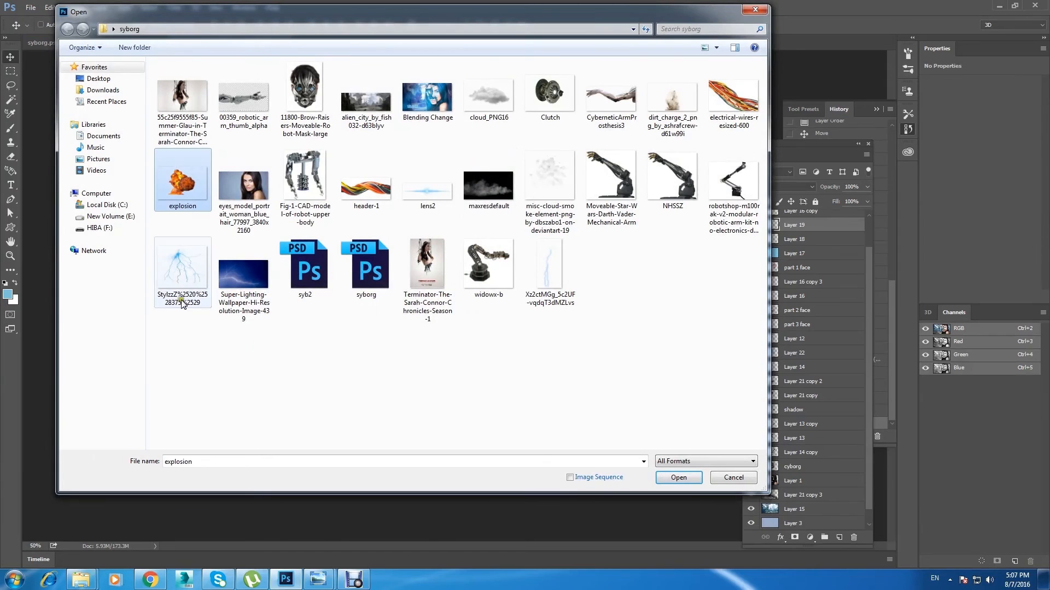
pyautogui.keyDown('ctrl'); pyautogui.click(182, 268); pyautogui.keyUp('ctrl')
pyautogui.keyDown('ctrl'); pyautogui.click(668, 127); pyautogui.keyUp('ctrl')
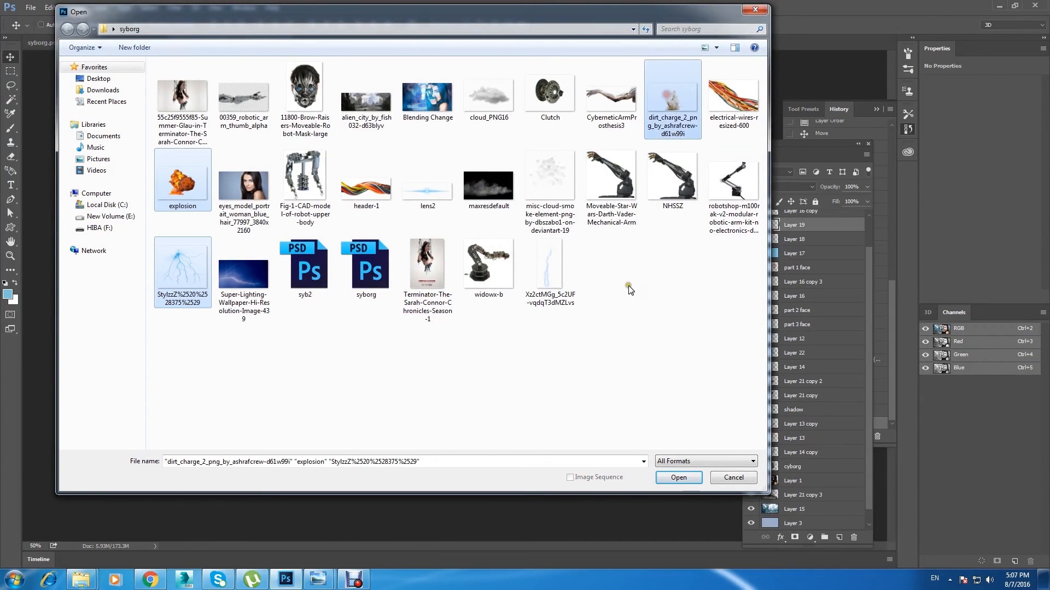
pyautogui.keyDown('ctrl'); pyautogui.click(547, 268); pyautogui.keyUp('ctrl')
pyautogui.press('Return')
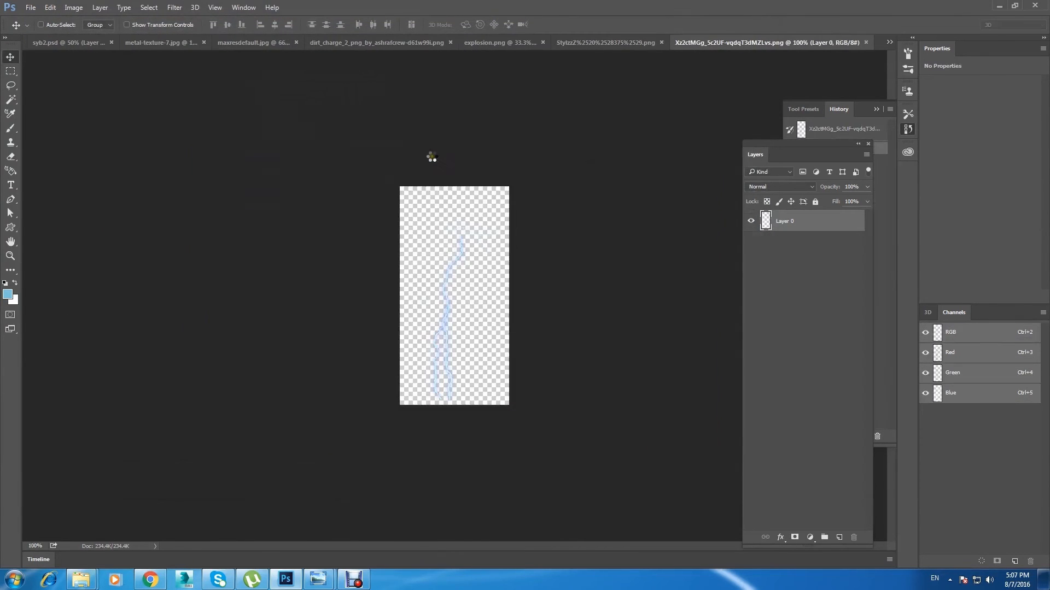
# Step: Bring the Xz2ctMGg lightning bolt into syb2.psd above Layer 19 and place it over the robotic hand
pyautogui.click(620, 43)
pyautogui.click(159, 42)
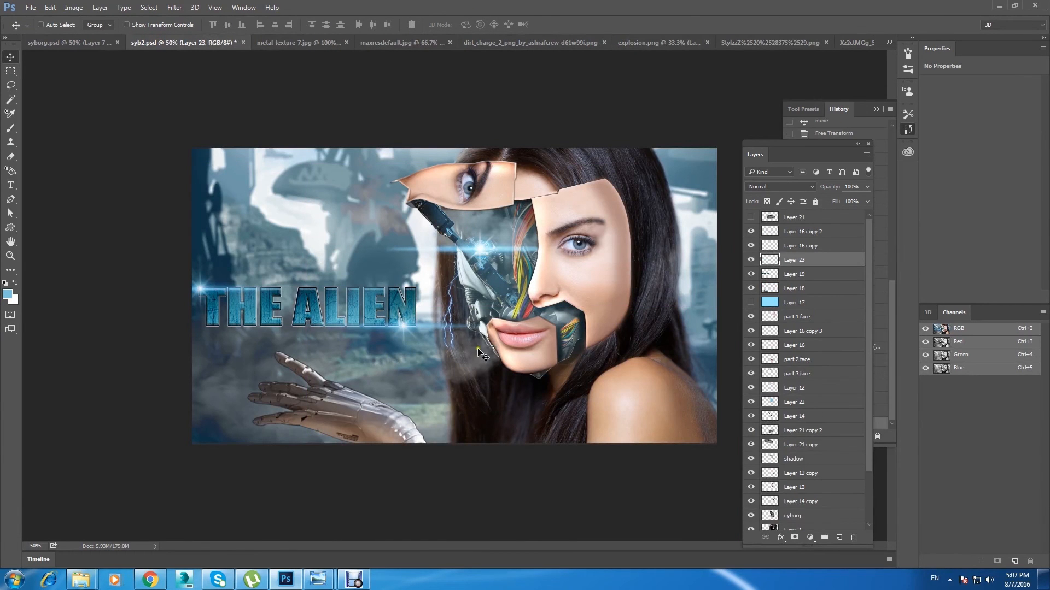
pyautogui.moveTo(482, 354); pyautogui.dragTo(309, 375)
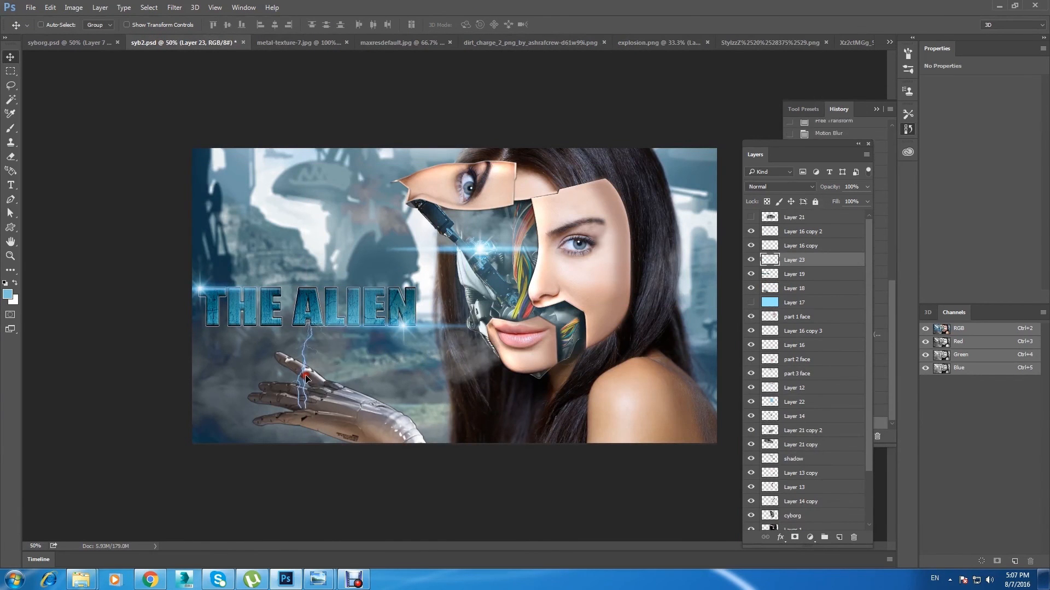
# Step: Enlarge the lightning bolt with Free Transform and move it so it descends from the sky across the title's first letters
pyautogui.hotkey('ctrl', 't')
pyautogui.moveTo(335, 301); pyautogui.dragTo(476, 177)
pyautogui.moveTo(340, 258); pyautogui.dragTo(223, 210)
pyautogui.click(10, 57)
pyautogui.click(478, 220)
# Step: Set the lightning layer's blend mode to Lighten, adjust the bolt's position, and stack it beneath the title layer, Layer 19
pyautogui.doubleClick(769, 188)
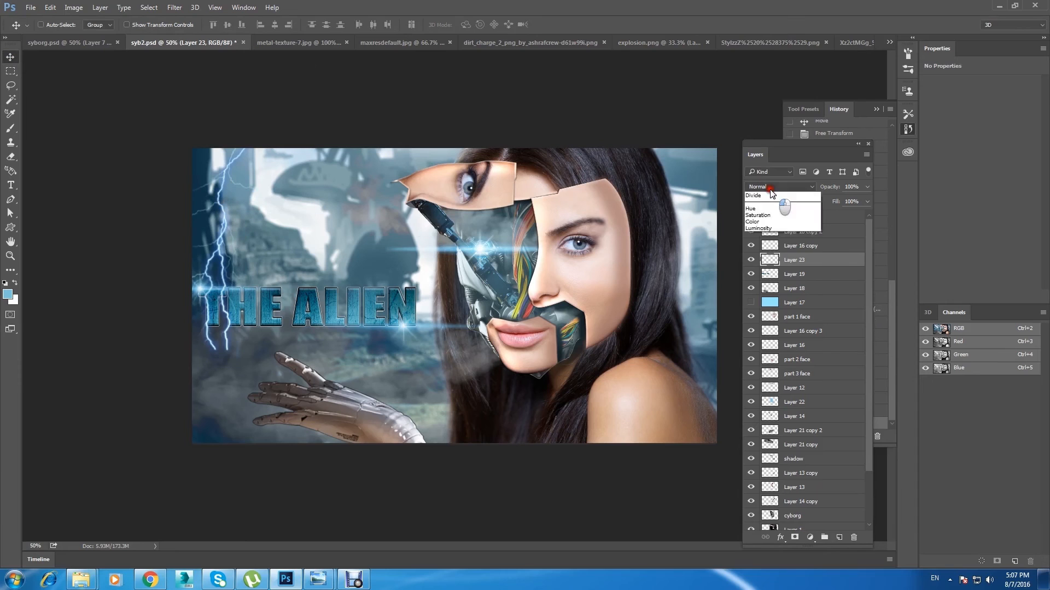
pyautogui.scroll(-6, 768, 189)
pyautogui.scroll(-1, 769, 188)
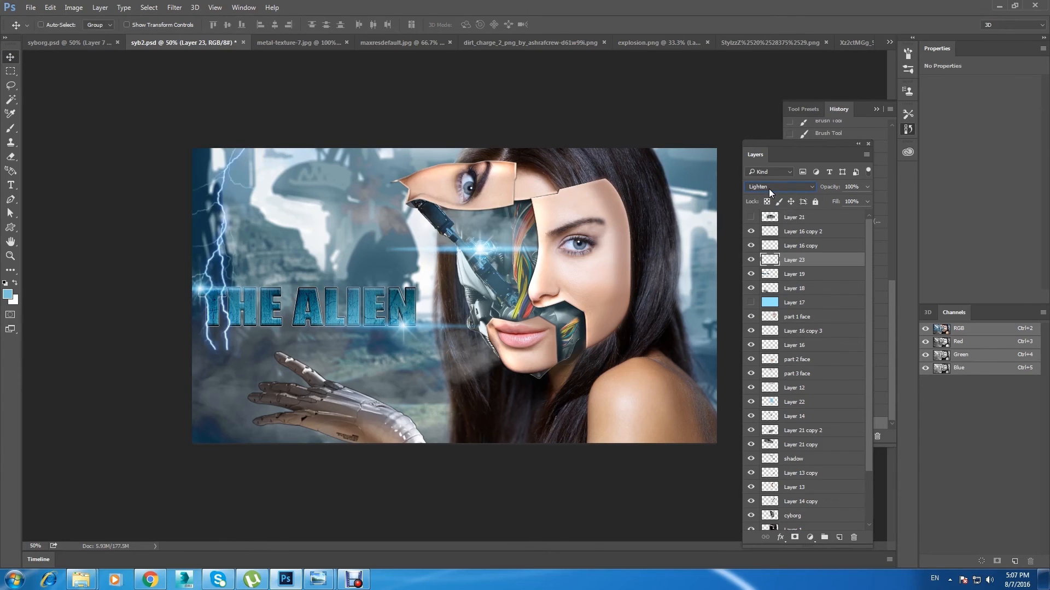
pyautogui.moveTo(217, 237); pyautogui.dragTo(232, 236)
pyautogui.moveTo(816, 259); pyautogui.dragTo(792, 275)
# Step: Duplicate the lightning bolt and rotate the copy with Free Transform so it strikes the robotic hand from the image's edge
pyautogui.moveTo(244, 231); pyautogui.dragTo(290, 315)
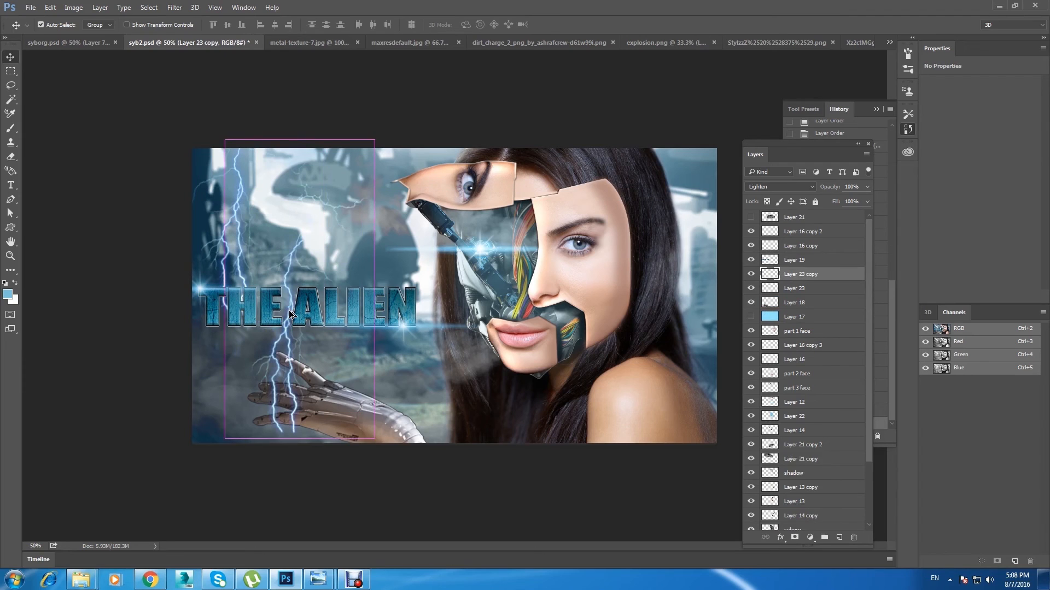
pyautogui.hotkey('ctrl', 't')
pyautogui.moveTo(398, 136); pyautogui.dragTo(398, 367)
pyautogui.moveTo(321, 282); pyautogui.dragTo(242, 343)
pyautogui.press('v')
pyautogui.click(444, 218)
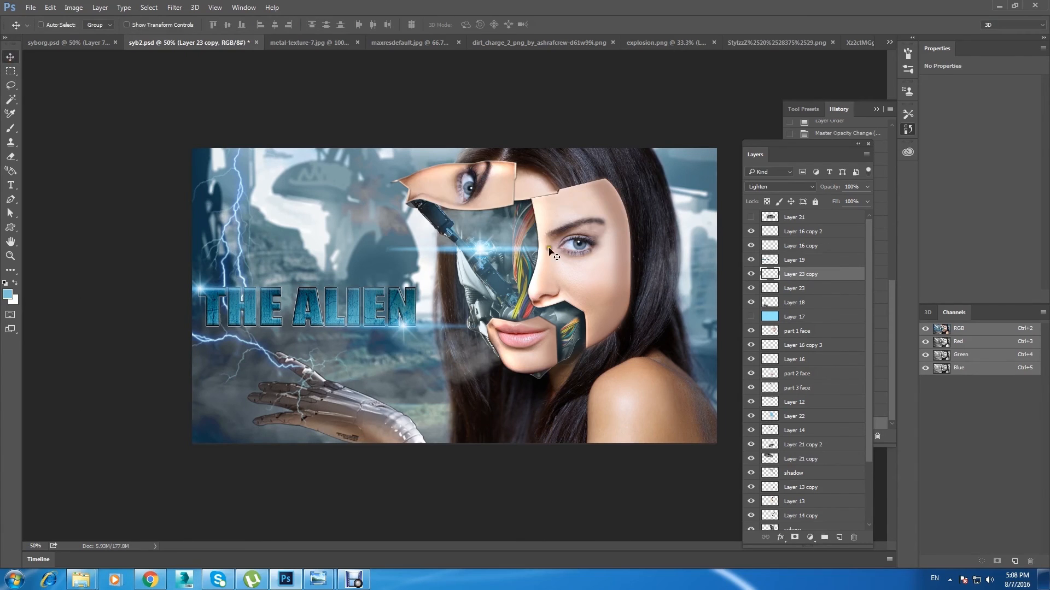
# Step: Create a new layer above the lightning copy and paint a light-blue glow with a white core at the robotic fingertip
pyautogui.click(12, 130)
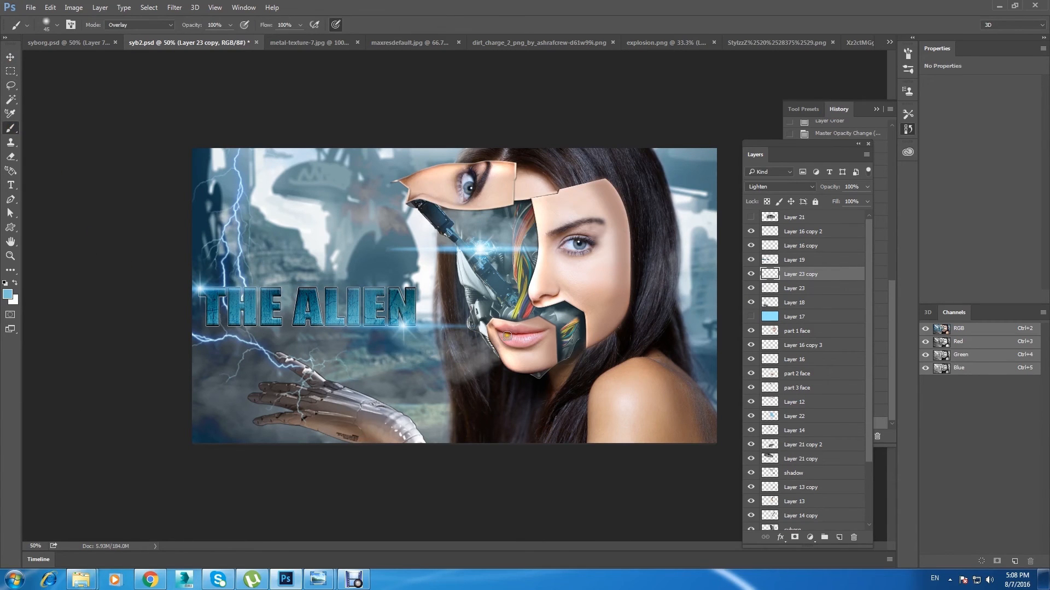
pyautogui.click(841, 537)
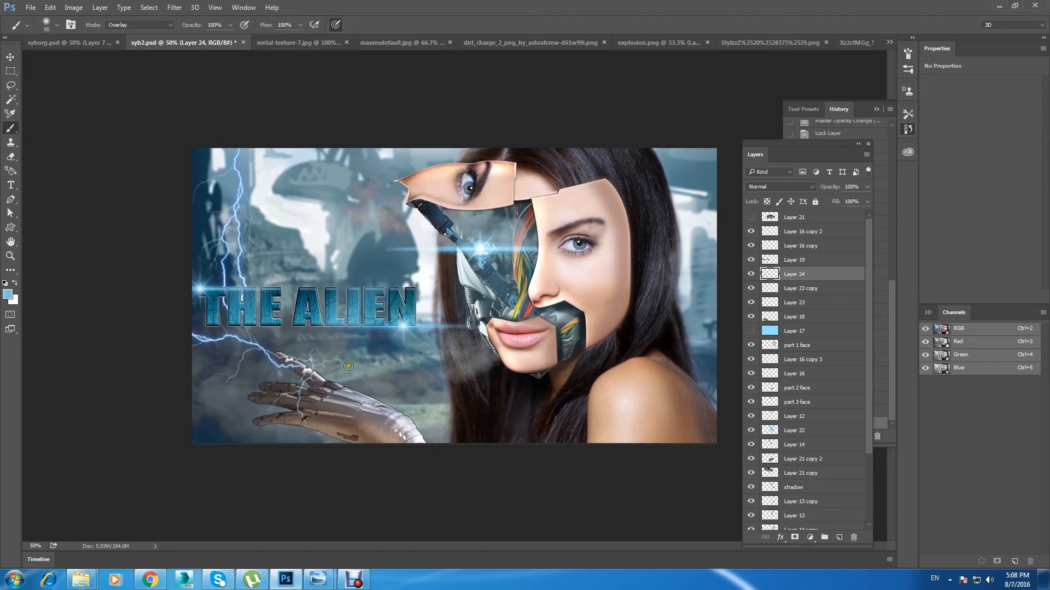
pyautogui.click(274, 354)
pyautogui.click(16, 282)
pyautogui.click(273, 354)
# Step: Apply a Motion Blur with a 4° angle and 141-pixel distance to the fingertip glow on Layer 24
pyautogui.click(10, 57)
pyautogui.click(180, 5)
pyautogui.moveTo(298, 129)
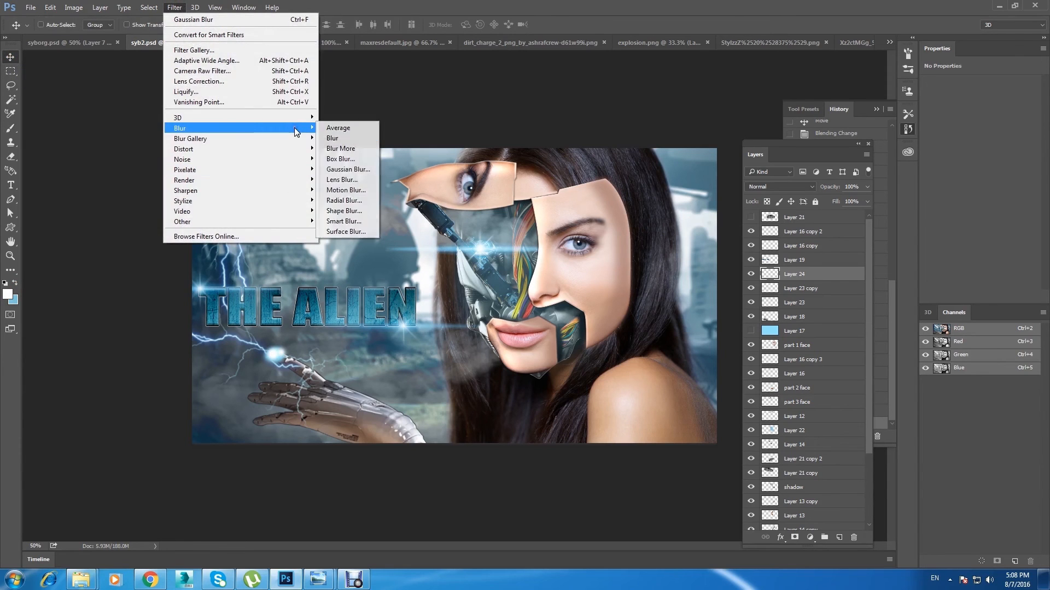
pyautogui.click(363, 190)
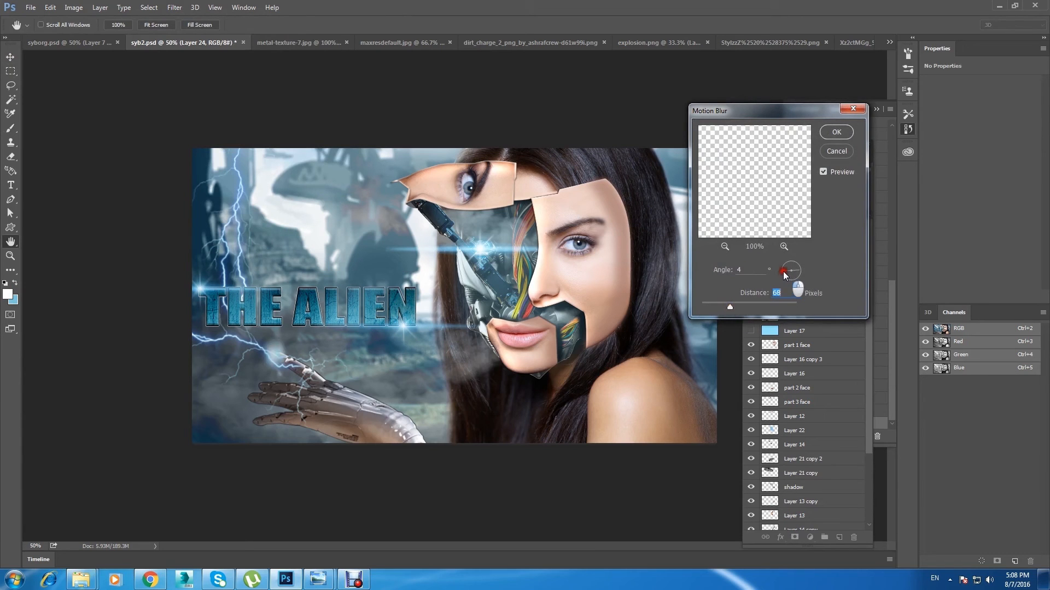
pyautogui.moveTo(736, 309); pyautogui.dragTo(742, 304)
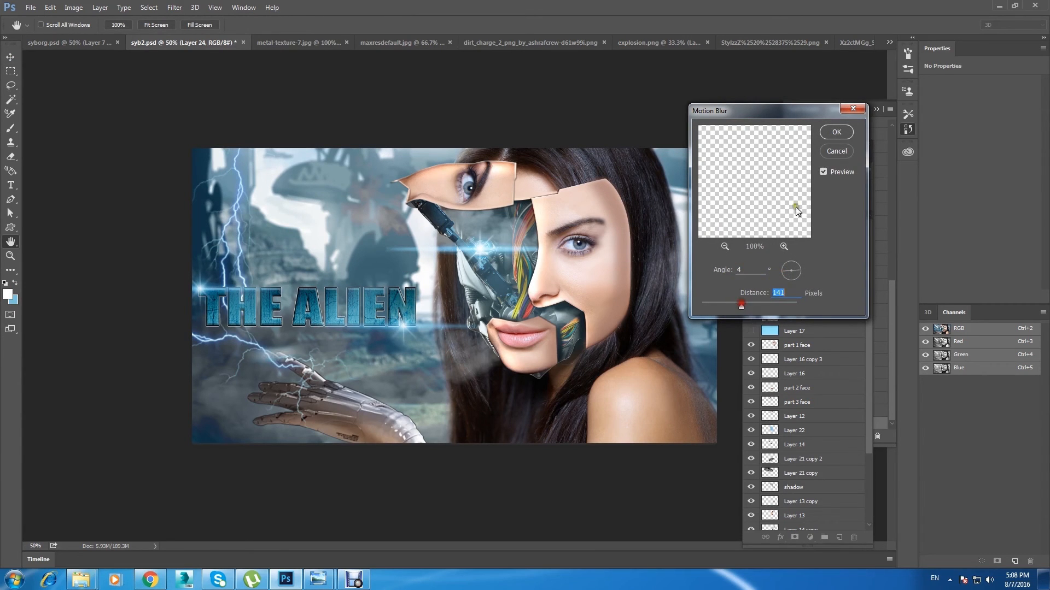
pyautogui.click(836, 132)
# Step: Duplicate the blurred glow layer and enlarge and rotate the copy at the robotic fingertip with Free Transform
pyautogui.hotkey('ctrl', 'j')
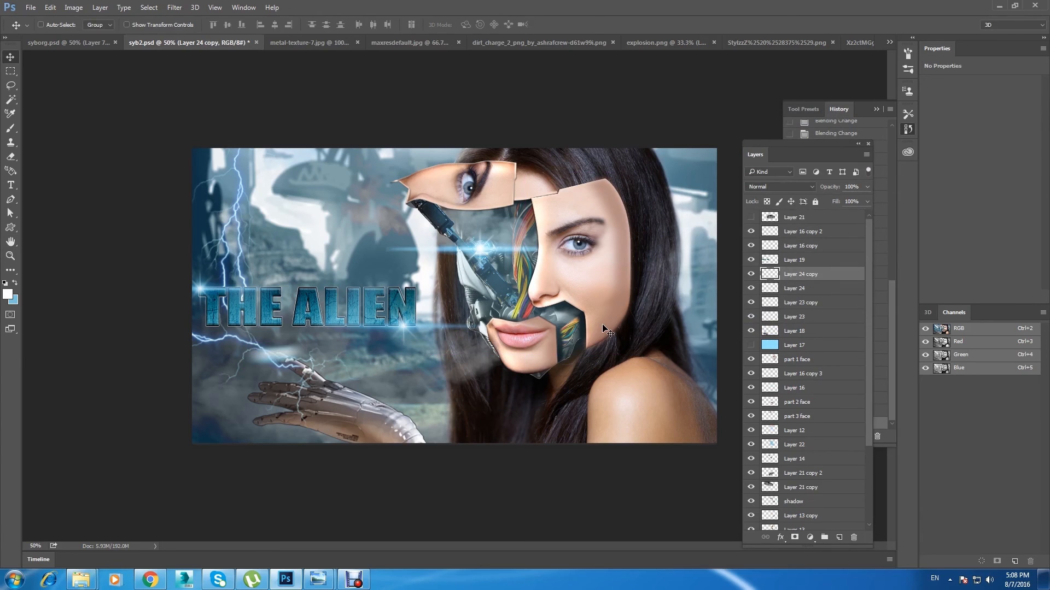
pyautogui.hotkey('ctrl', 't')
pyautogui.moveTo(326, 355); pyautogui.dragTo(273, 326)
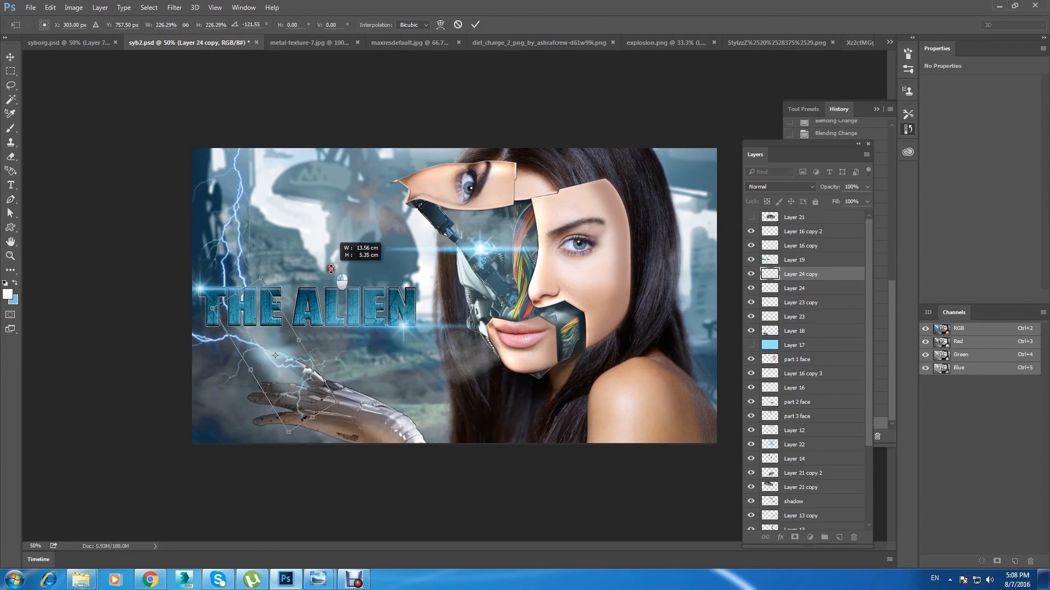
pyautogui.click(10, 56)
pyautogui.click(492, 228)
# Step: Copy the flare from the robotic eye socket to the robotic fingertip and stack the copy directly above Layer 18
pyautogui.rightClick(493, 243)
pyautogui.click(508, 250)
pyautogui.moveTo(481, 248); pyautogui.dragTo(271, 353)
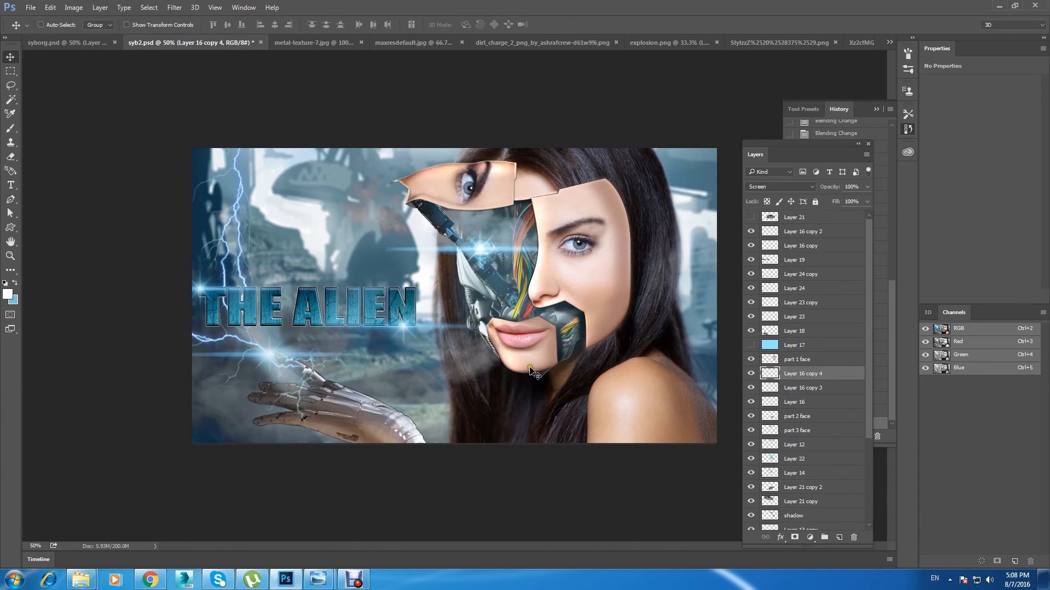
pyautogui.moveTo(836, 377); pyautogui.dragTo(836, 331)
# Step: Set the fingertip flare's blend mode to Linear Dodge (Add) and shrink it with Free Transform
pyautogui.moveTo(272, 356); pyautogui.dragTo(273, 354)
pyautogui.scroll(-2, 777, 189)
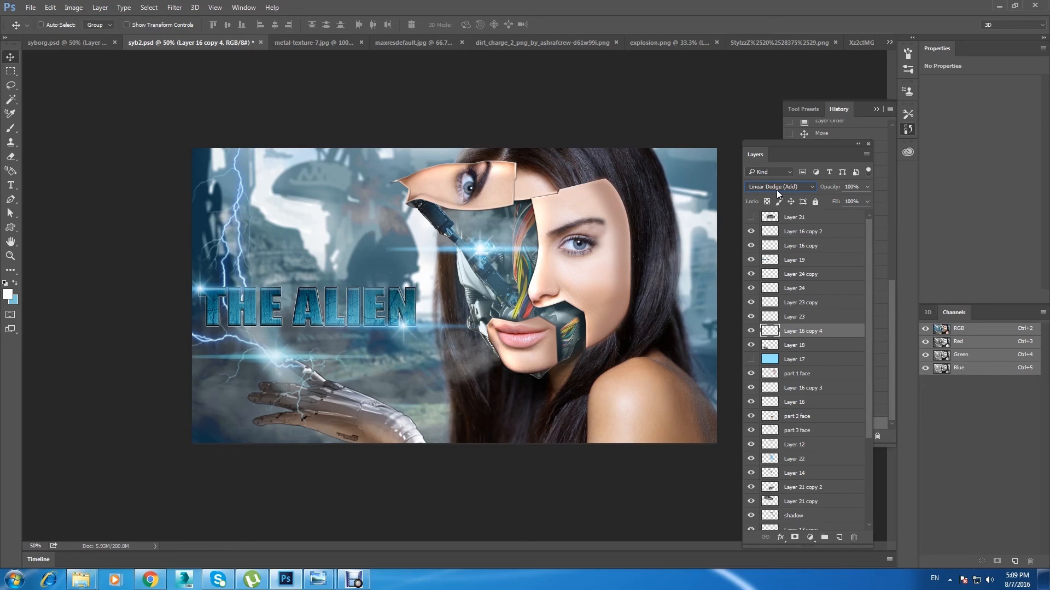
pyautogui.hotkey('ctrl', 't')
pyautogui.moveTo(374, 361); pyautogui.dragTo(321, 340)
pyautogui.click(10, 56)
pyautogui.click(478, 218)
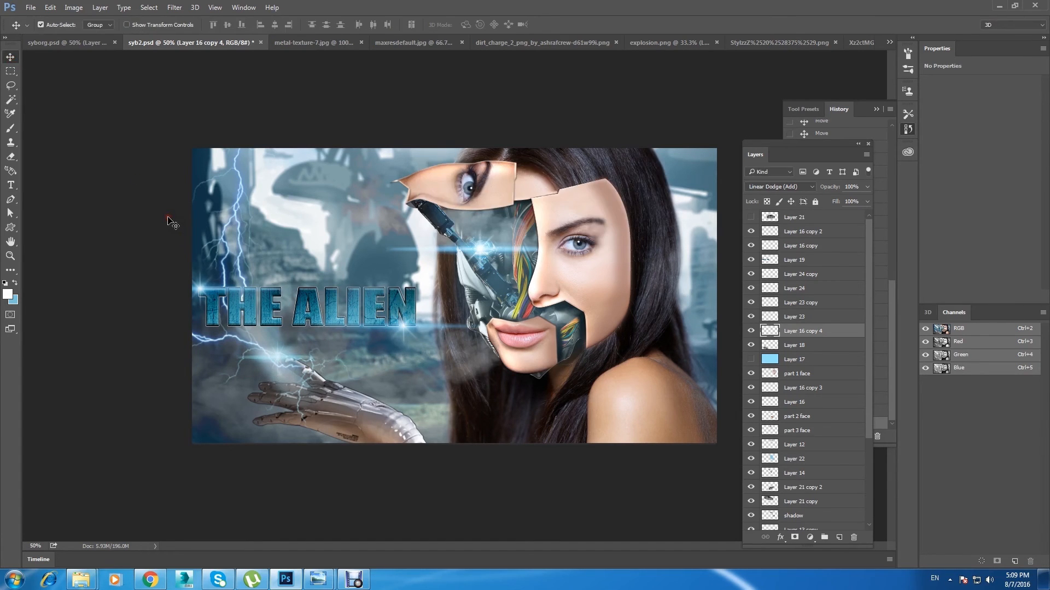
# Step: Check the composition at a smaller view and save the document
pyautogui.hotkey('ctrl', '-')
pyautogui.hotkey('ctrl', '+')
pyautogui.hotkey('ctrl', 's')
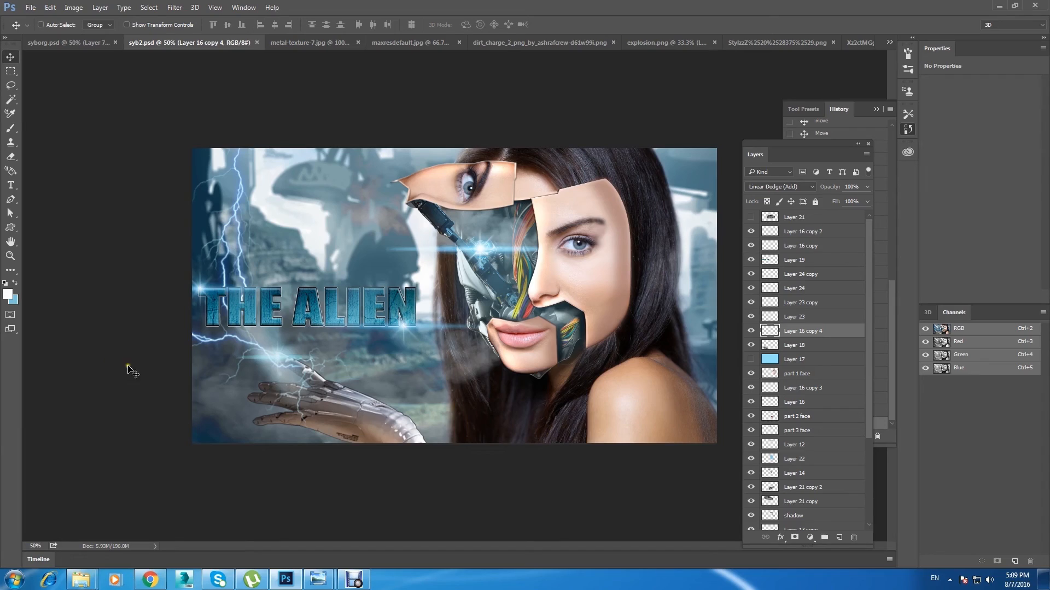
# Step: Switch to Chrome and search Google Images for "particles png"
pyautogui.click(150, 580)
pyautogui.scroll(5, 168, 65)
pyautogui.moveTo(111, 50); pyautogui.dragTo(3, 57)
pyautogui.write('par')
pyautogui.write('ticle')
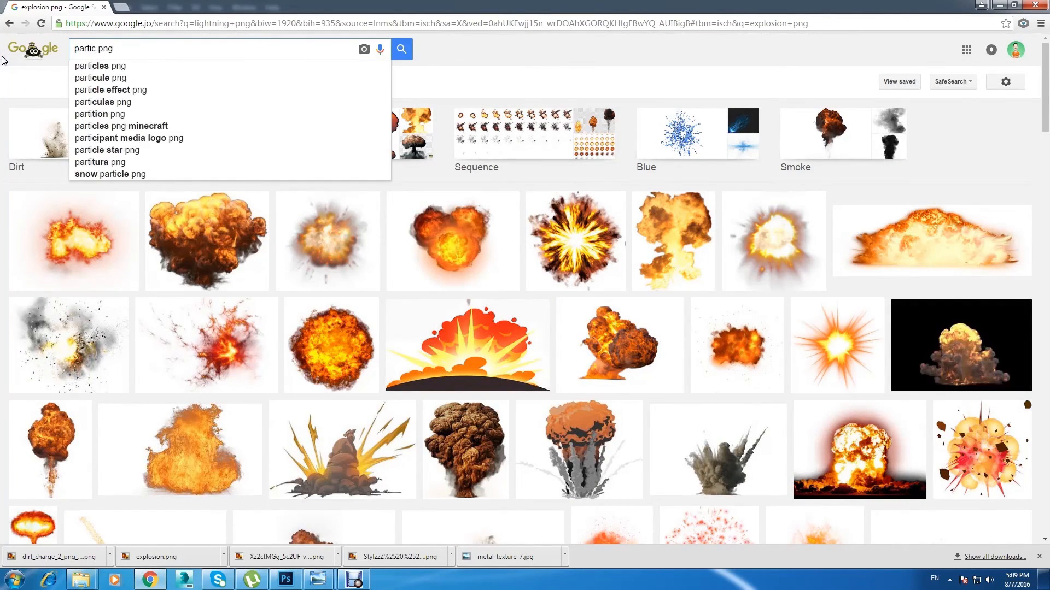
pyautogui.click(113, 69)
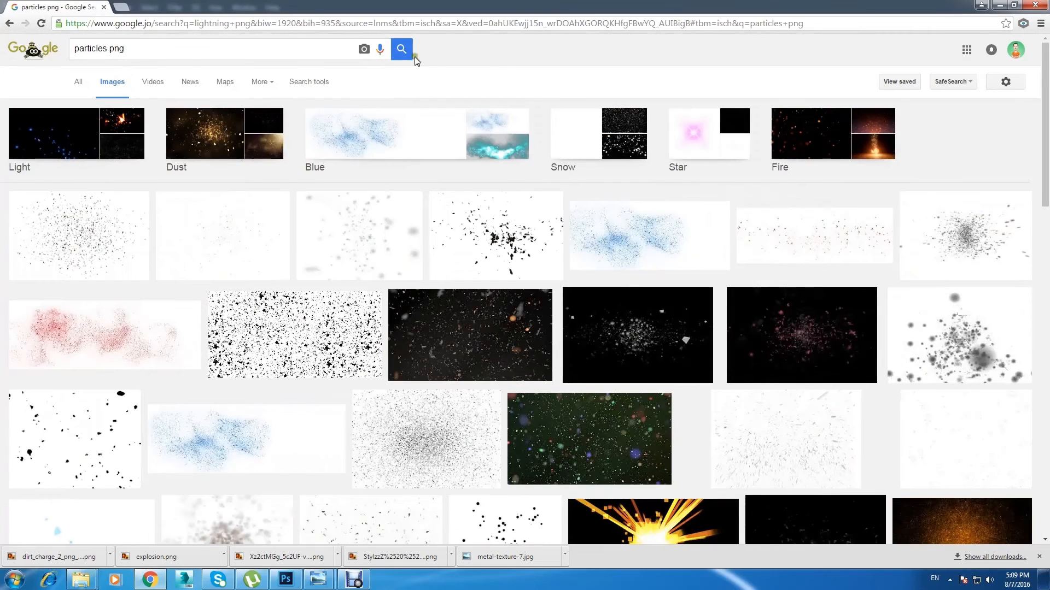
# Step: Compare several particle images at preview size and keep open the Media_Militia_Particles004 image with scattered shards
pyautogui.middleClick(91, 414)
pyautogui.click(164, 7)
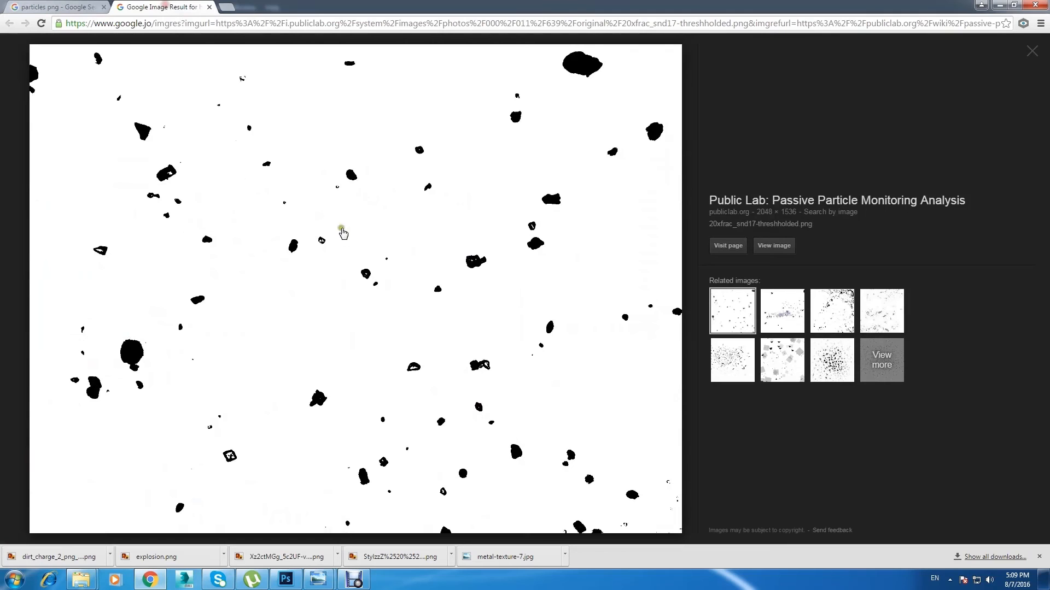
pyautogui.click(209, 7)
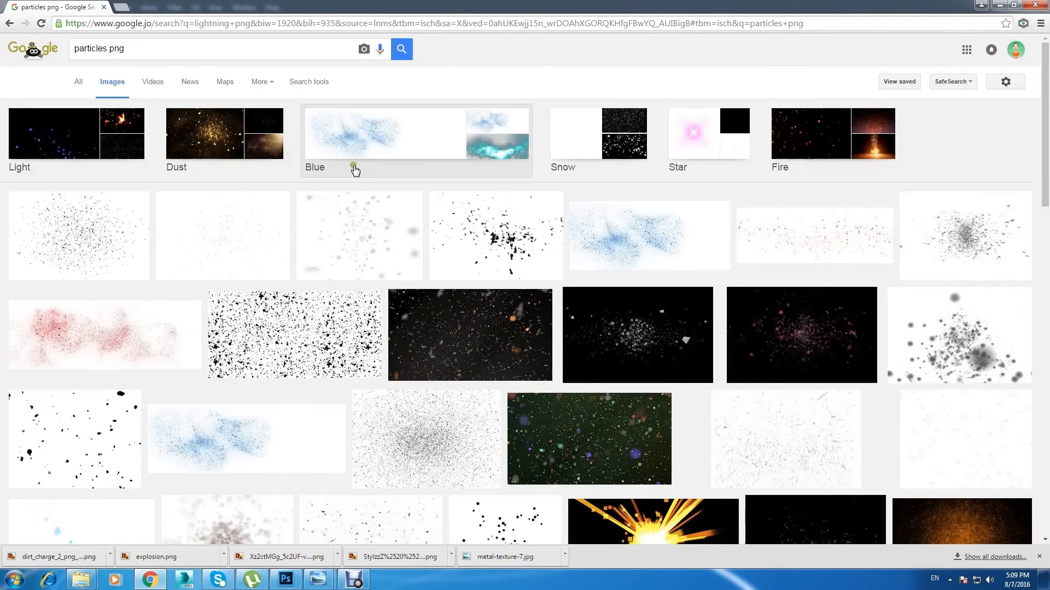
pyautogui.middleClick(776, 232)
pyautogui.scroll(-4, 545, 191)
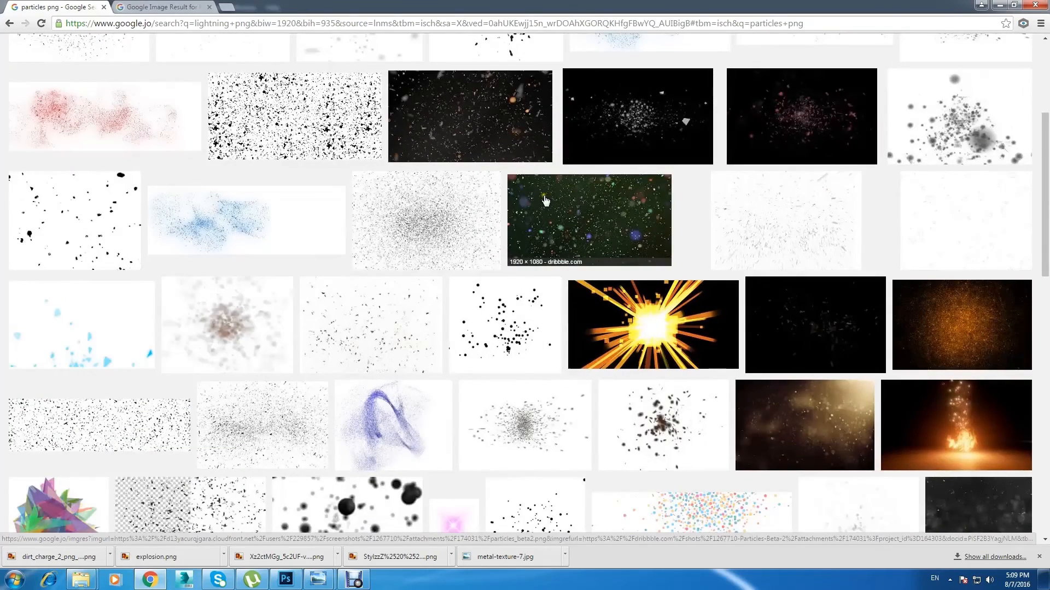
pyautogui.scroll(-2, 545, 200)
pyautogui.middleClick(403, 202)
pyautogui.click(212, 11)
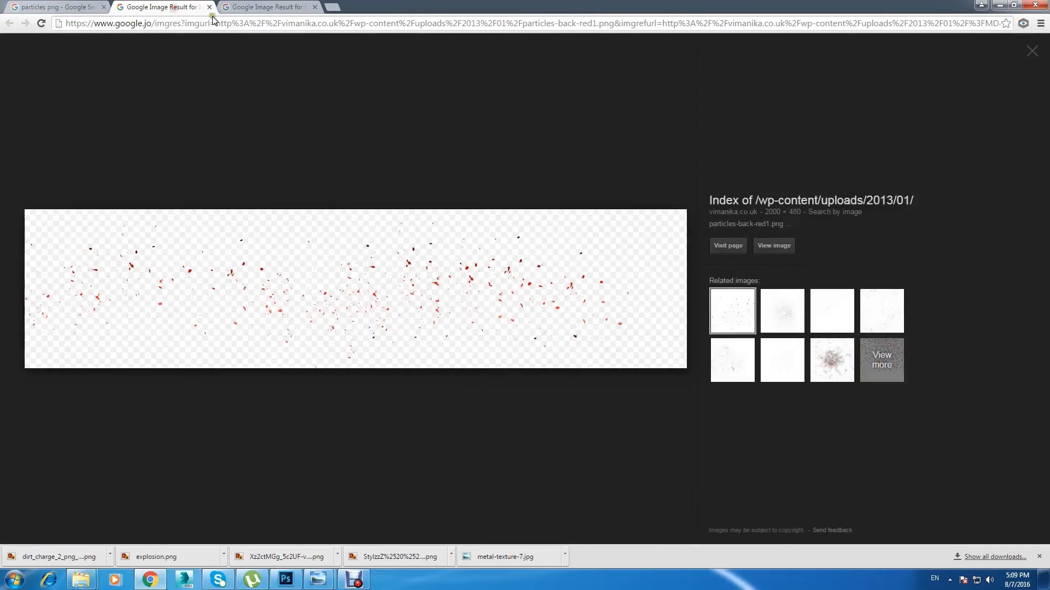
pyautogui.click(209, 8)
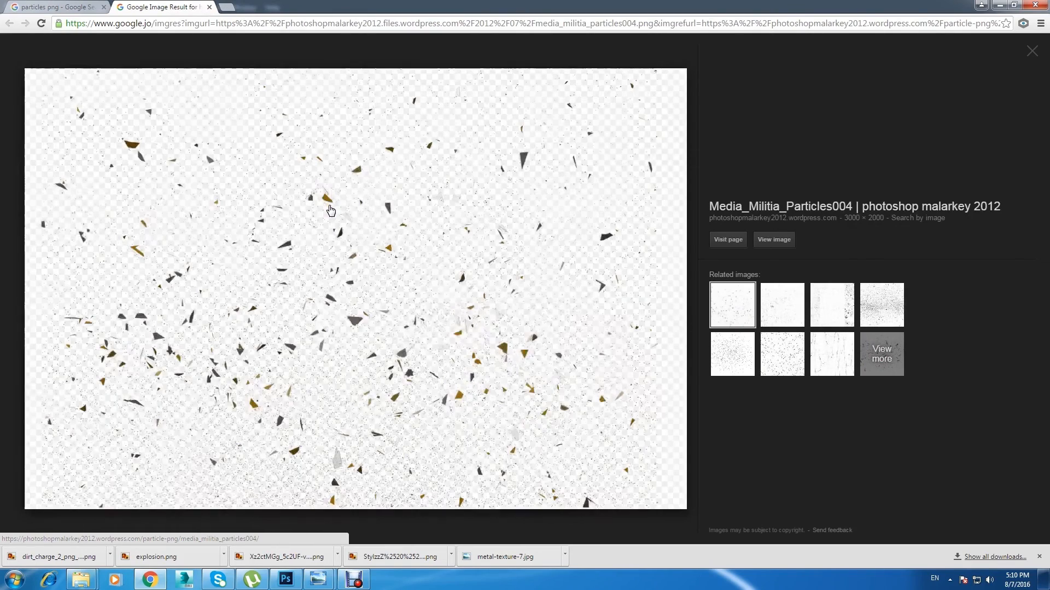
# Step: Save the shard particle image as media_militia_particles004 in PNG format in the syborg folder
pyautogui.rightClick(391, 251)
pyautogui.click(481, 351)
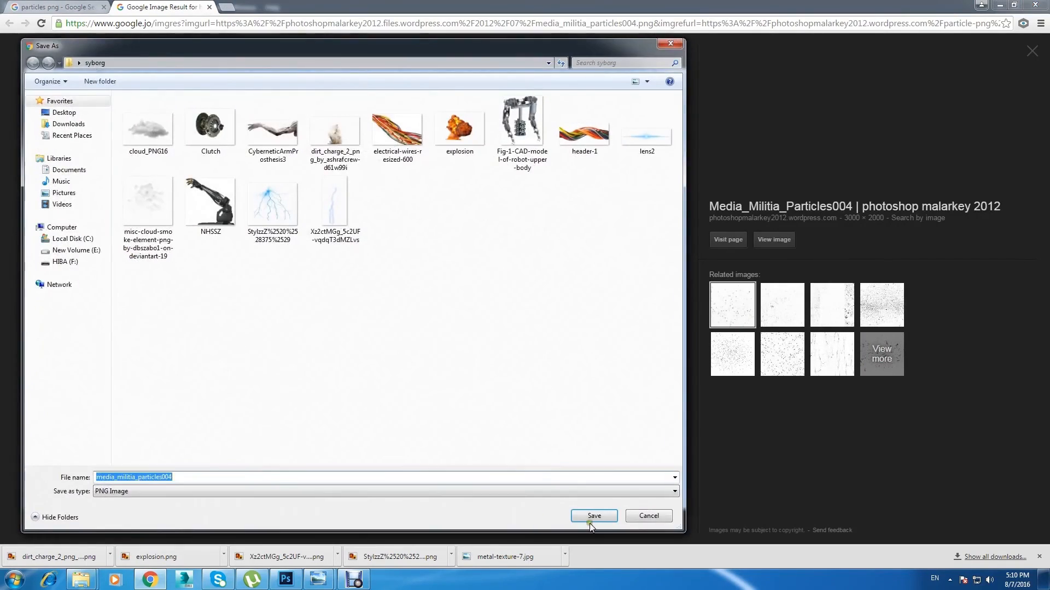
pyautogui.click(591, 512)
# Step: Switch to Photoshop and open media_militia_particles004 from the syborg folder
pyautogui.click(285, 580)
pyautogui.click(28, 7)
pyautogui.click(43, 30)
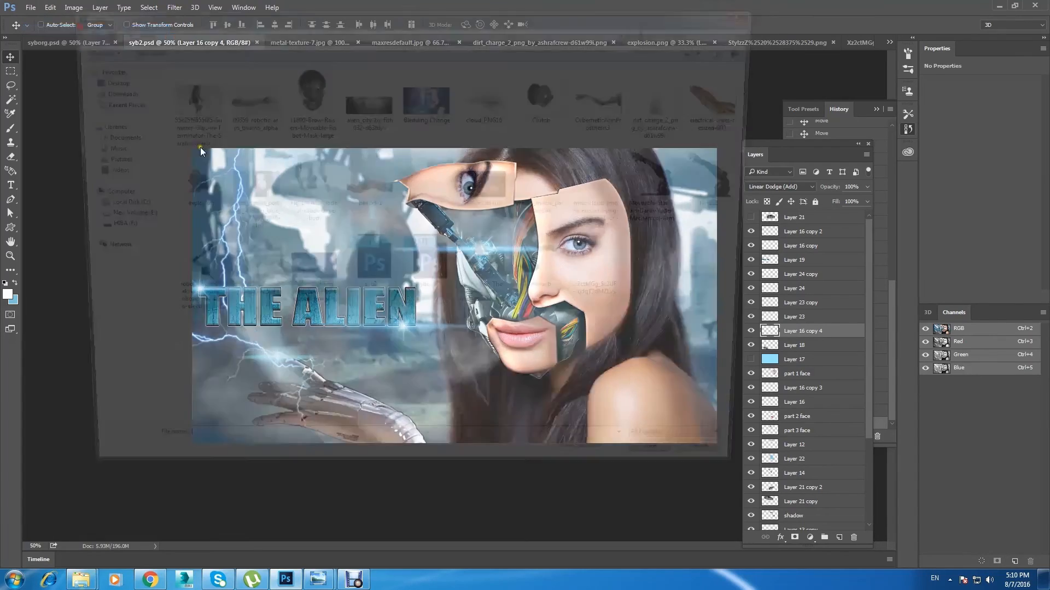
pyautogui.click(550, 184)
pyautogui.doubleClick(550, 184)
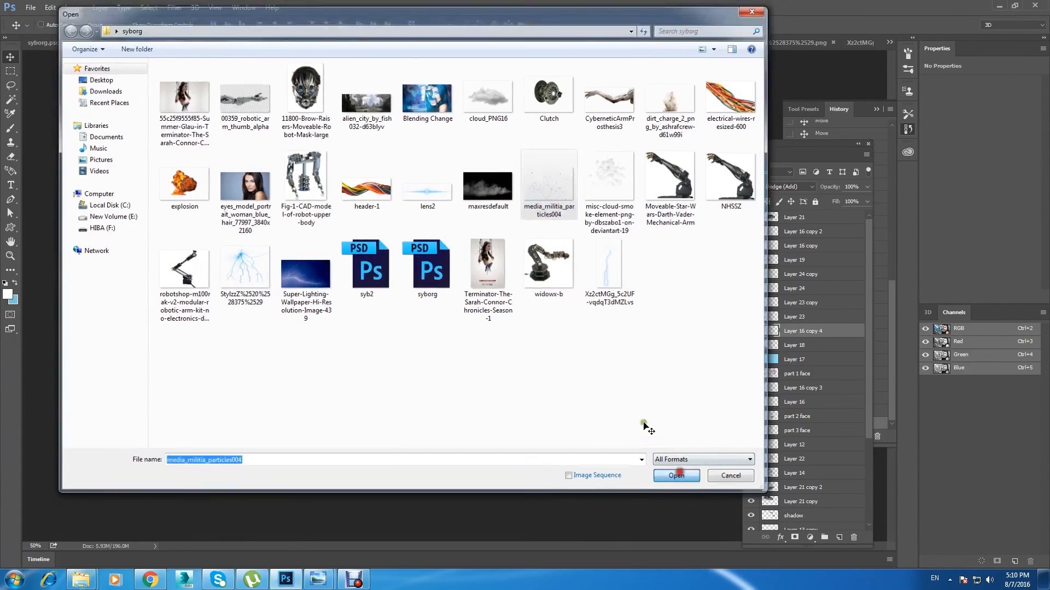
# Step: Copy the entire particle image and paste it into syb2.psd as a new layer above the fingertip flare
pyautogui.hotkey('ctrl', 'a')
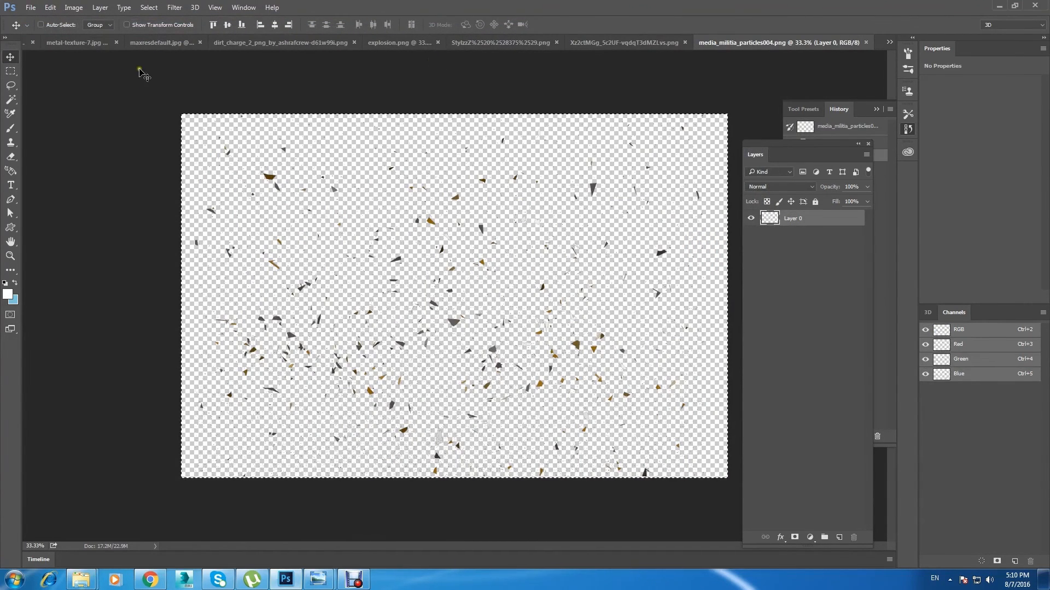
pyautogui.click(889, 42)
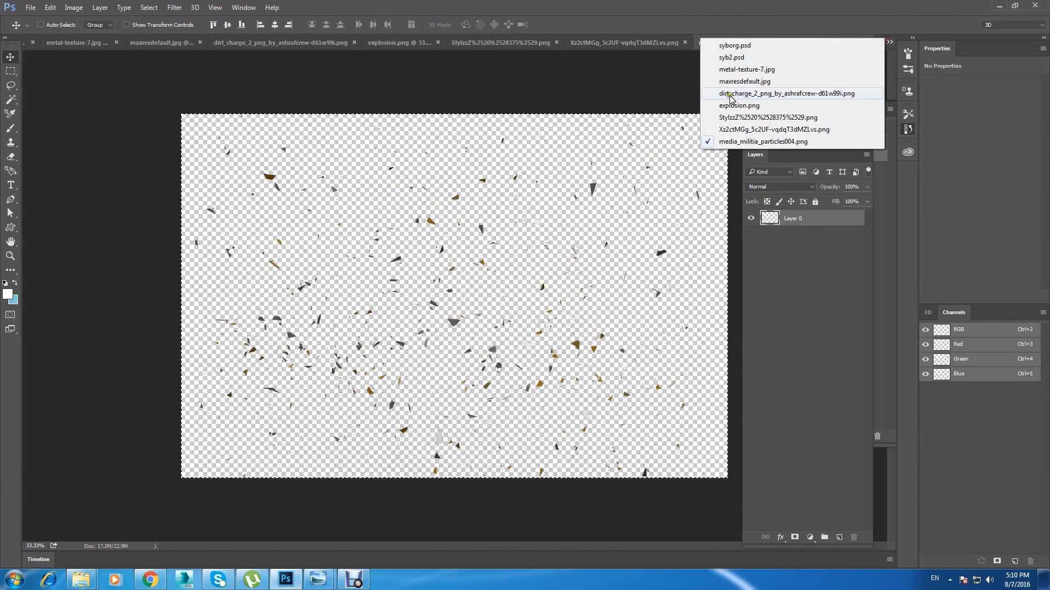
pyautogui.click(768, 57)
pyautogui.hotkey('ctrl', 'v')
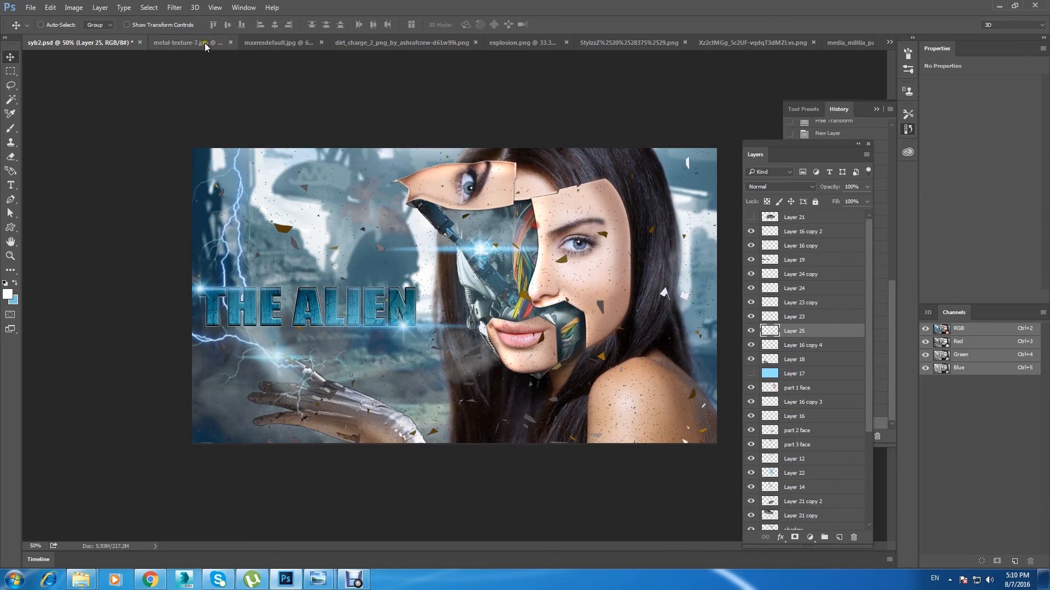
# Step: Apply a Motion Blur with a 4° angle and 34-pixel distance to the particle layer
pyautogui.click(174, 7)
pyautogui.moveTo(297, 133)
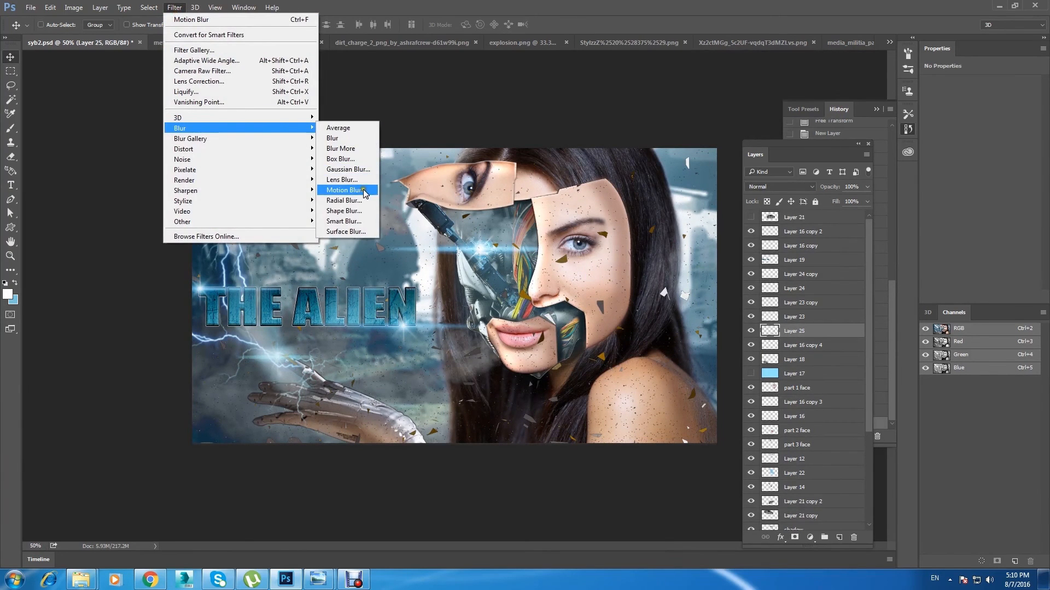
pyautogui.click(345, 189)
pyautogui.moveTo(773, 114); pyautogui.dragTo(832, 209)
pyautogui.moveTo(803, 402); pyautogui.dragTo(779, 405)
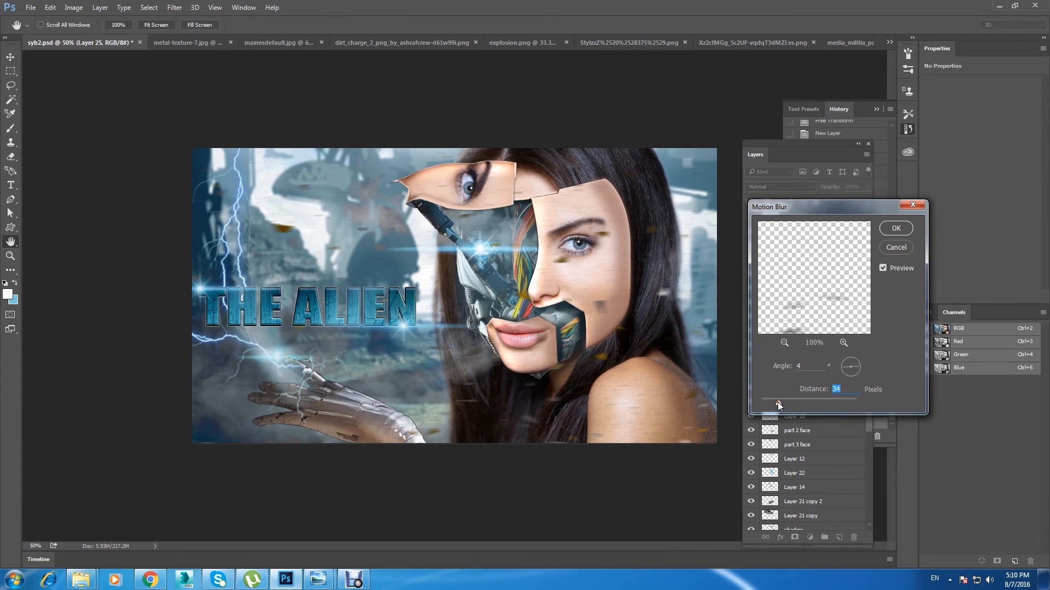
pyautogui.click(886, 234)
# Step: Shrink the particle layer with Free Transform and place it over the blurred city beside the face
pyautogui.hotkey('ctrl', 't')
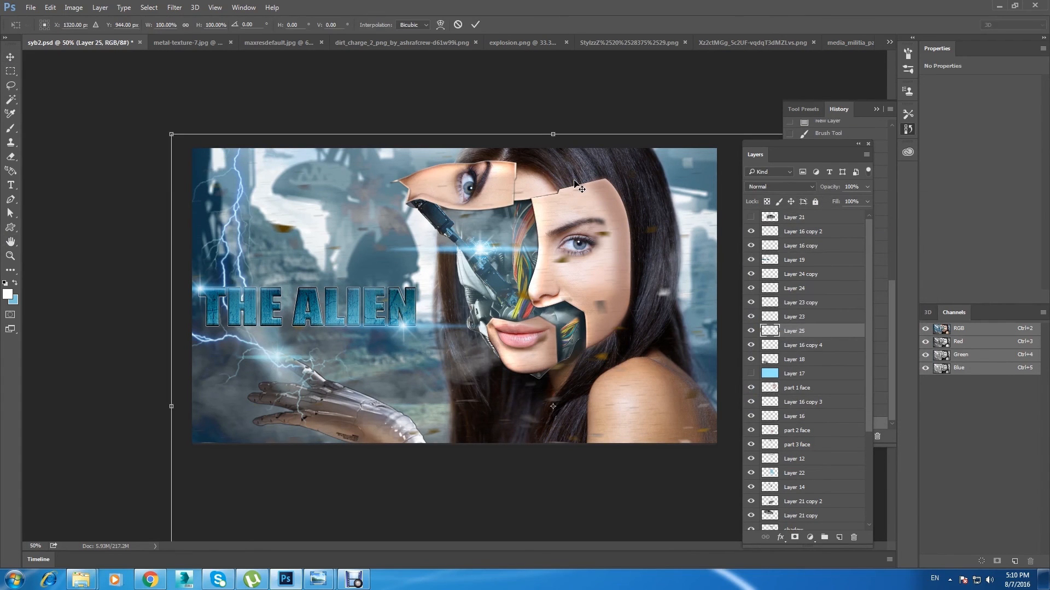
pyautogui.moveTo(171, 134); pyautogui.dragTo(400, 297)
pyautogui.moveTo(410, 306); pyautogui.dragTo(181, 117)
pyautogui.moveTo(423, 104); pyautogui.dragTo(520, 37)
pyautogui.moveTo(386, 197); pyautogui.dragTo(356, 204)
pyautogui.click(9, 56)
pyautogui.click(481, 219)
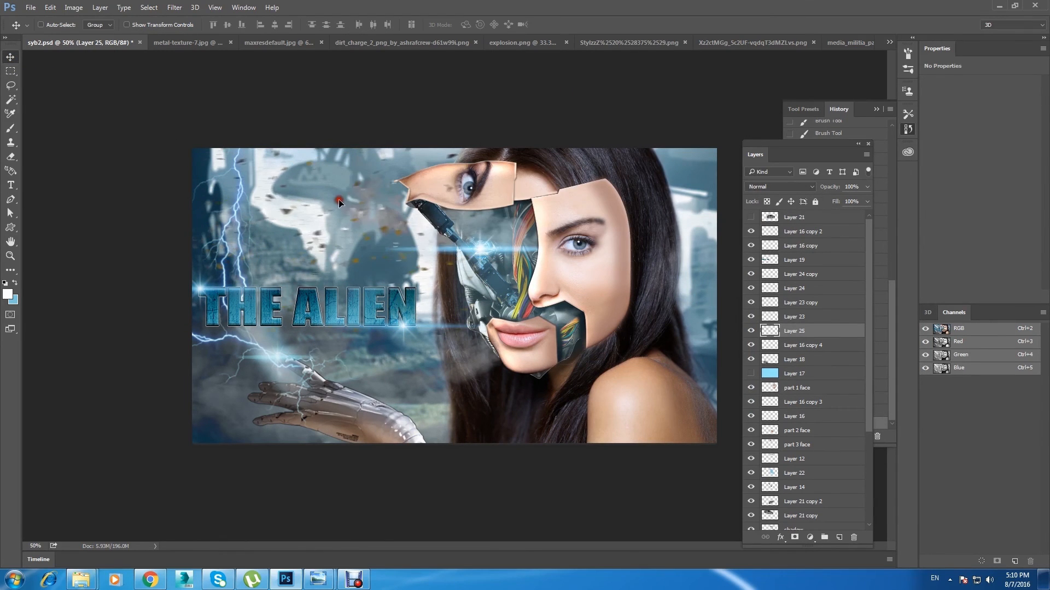
# Step: Duplicate the particle layer and move the copy down over the robotic hand
pyautogui.press('e')
pyautogui.click(10, 57)
pyautogui.moveTo(346, 255); pyautogui.dragTo(260, 452)
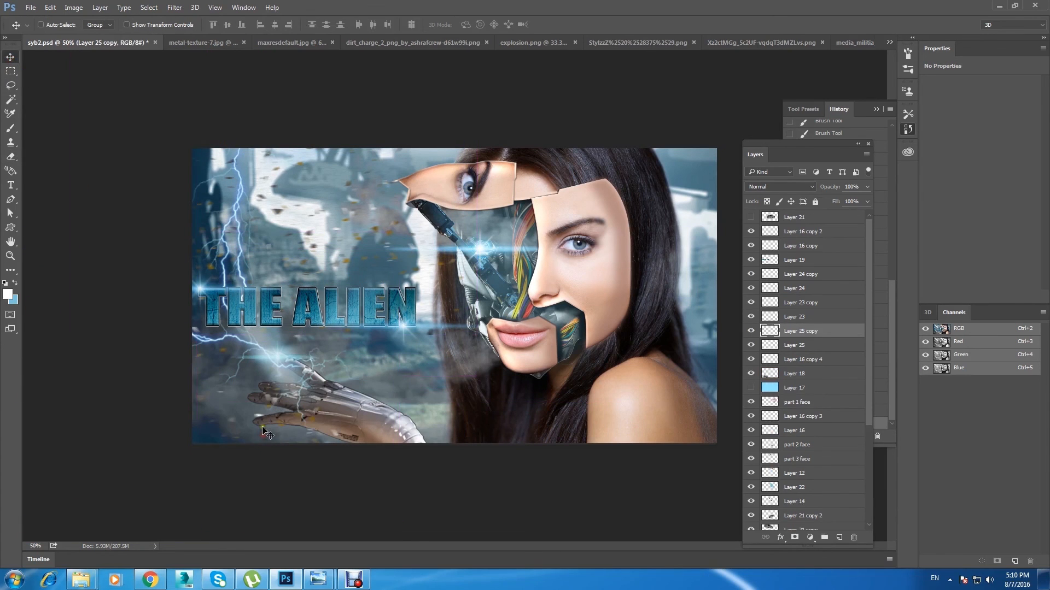
pyautogui.hotkey('ctrl', 'j')
# Step: Resize and reposition the particle copy around the title and hand with Free Transform, and save the document
pyautogui.hotkey('ctrl', 't')
pyautogui.moveTo(399, 231); pyautogui.dragTo(189, 339)
pyautogui.moveTo(144, 415); pyautogui.dragTo(272, 326)
pyautogui.click(10, 57)
pyautogui.press('Return')
pyautogui.hotkey('ctrl', 's')
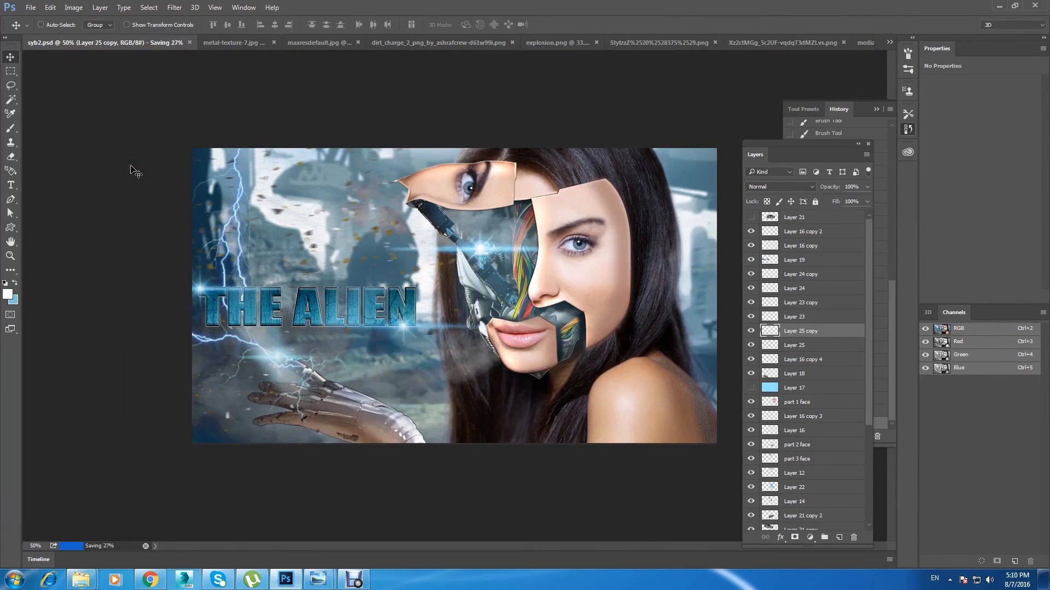
# Step: Add a green Color Overlay effect to the title layer, Layer 19
pyautogui.rightClick(331, 316)
pyautogui.click(357, 323)
pyautogui.press('h')
pyautogui.doubleClick(764, 256)
pyautogui.moveTo(657, 267); pyautogui.dragTo(610, 242)
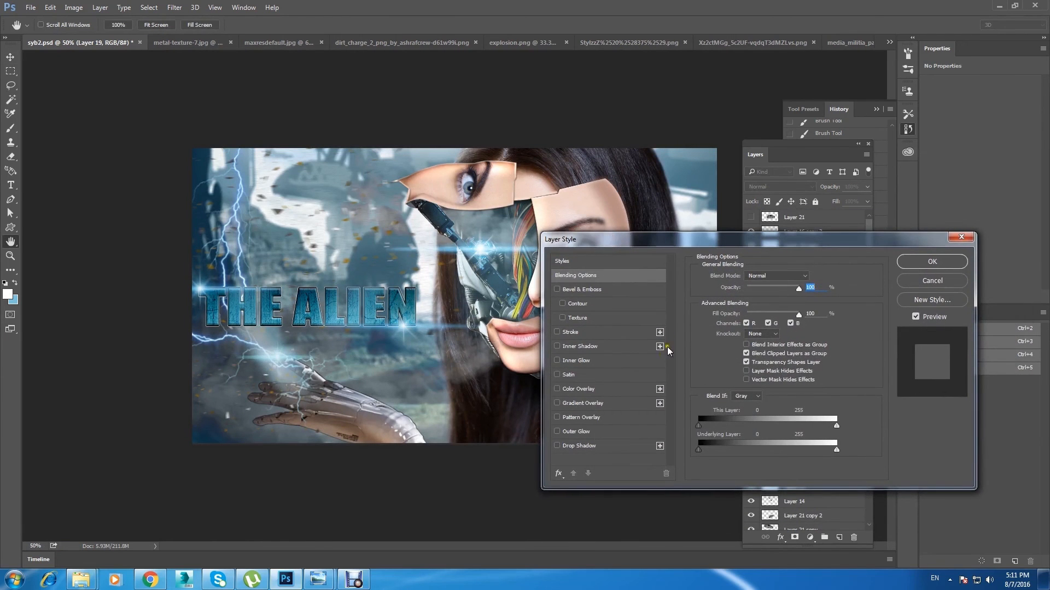
pyautogui.click(610, 389)
pyautogui.click(810, 277)
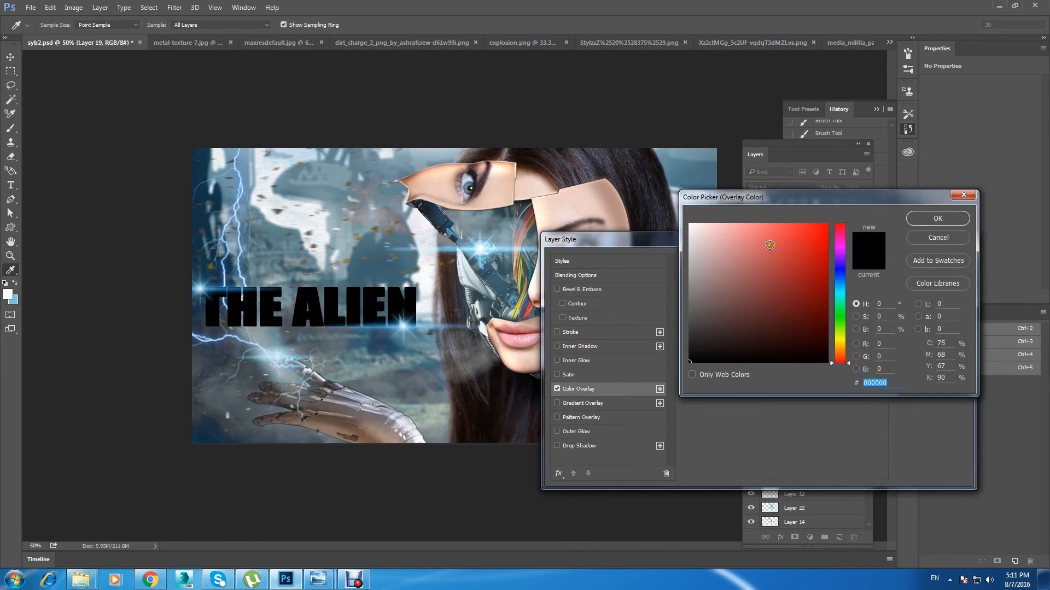
pyautogui.click(842, 317)
pyautogui.click(790, 239)
pyautogui.click(937, 218)
# Step: Set the title's Color Overlay blend mode to Darken, apply the layer style, and save the document
pyautogui.click(773, 277)
pyautogui.click(773, 282)
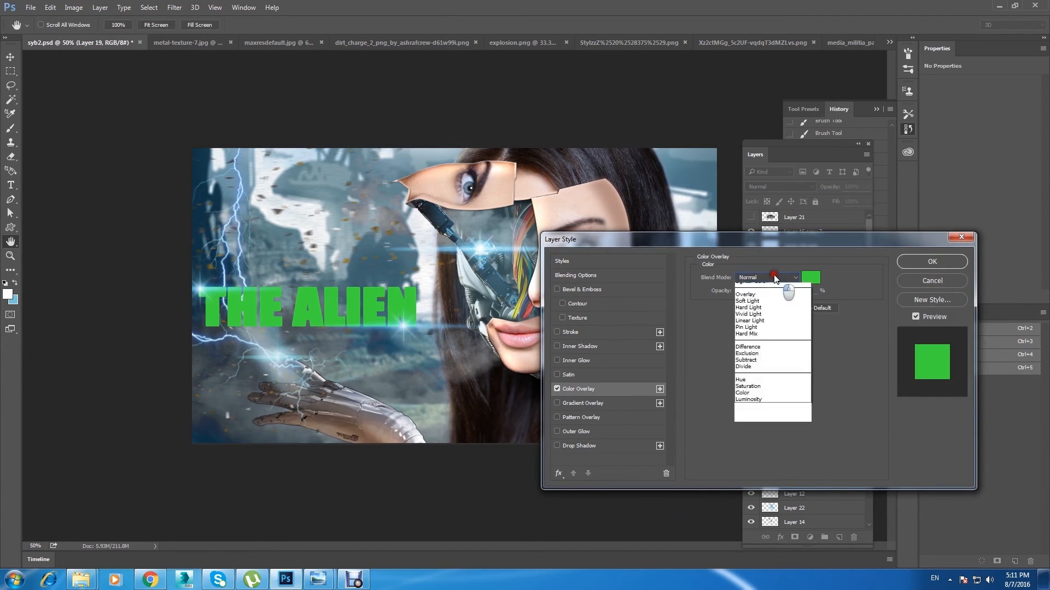
pyautogui.scroll(-1, 773, 276)
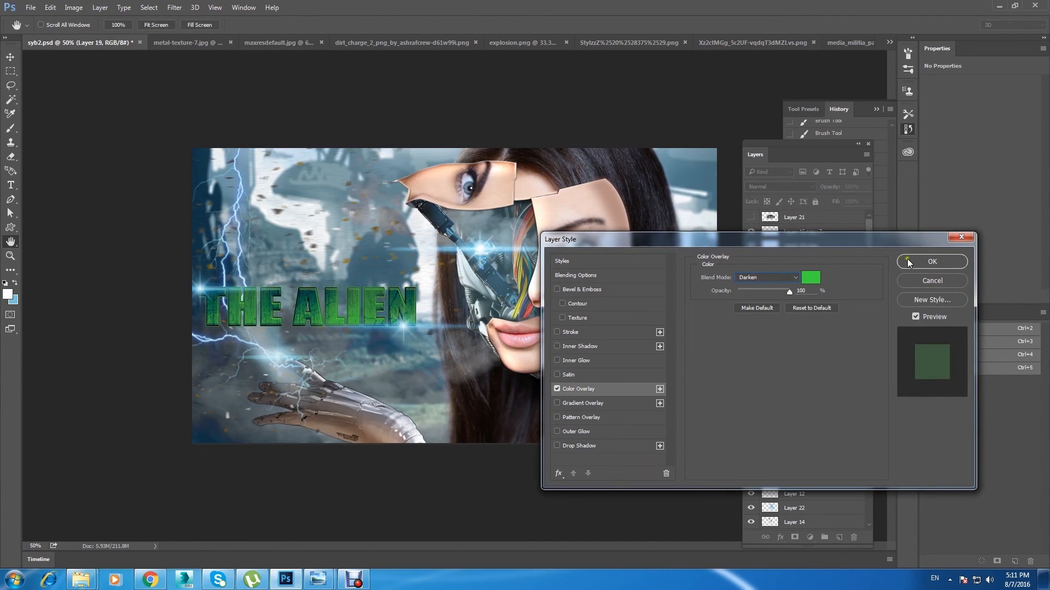
pyautogui.click(924, 261)
pyautogui.hotkey('ctrl', 's')
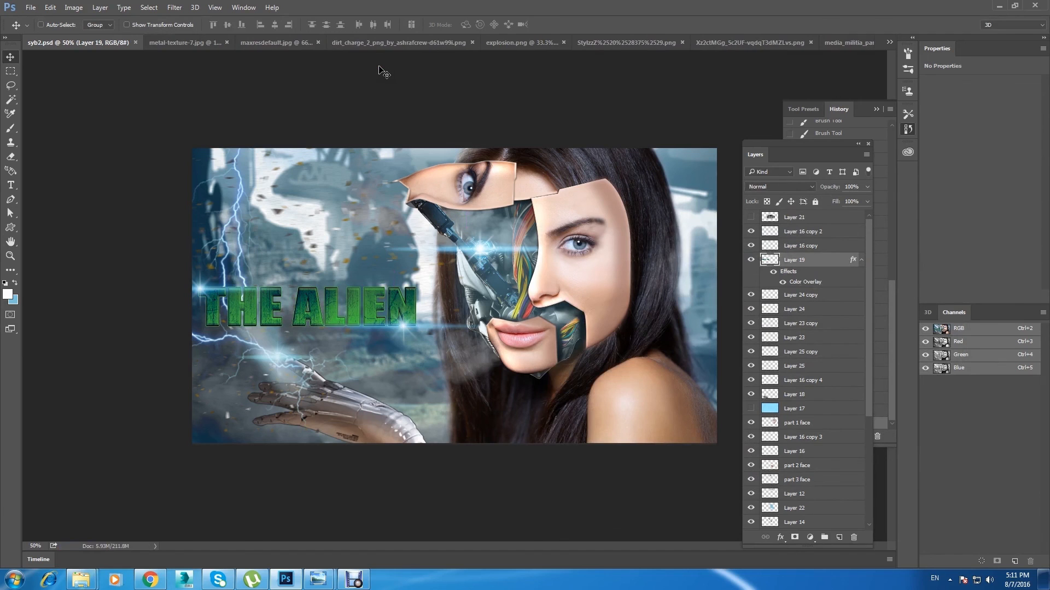
# Step: Select the part 1 face layer and toggle its visibility to check which area it covers
pyautogui.hotkey('ctrl', '-')
pyautogui.hotkey('ctrl', '+')
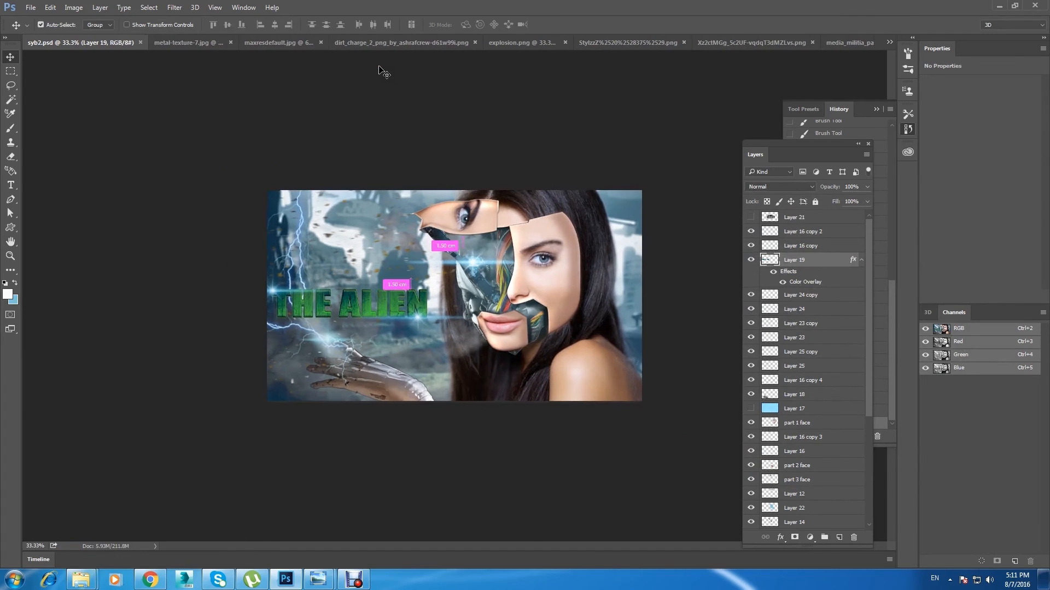
pyautogui.rightClick(604, 208)
pyautogui.click(618, 278)
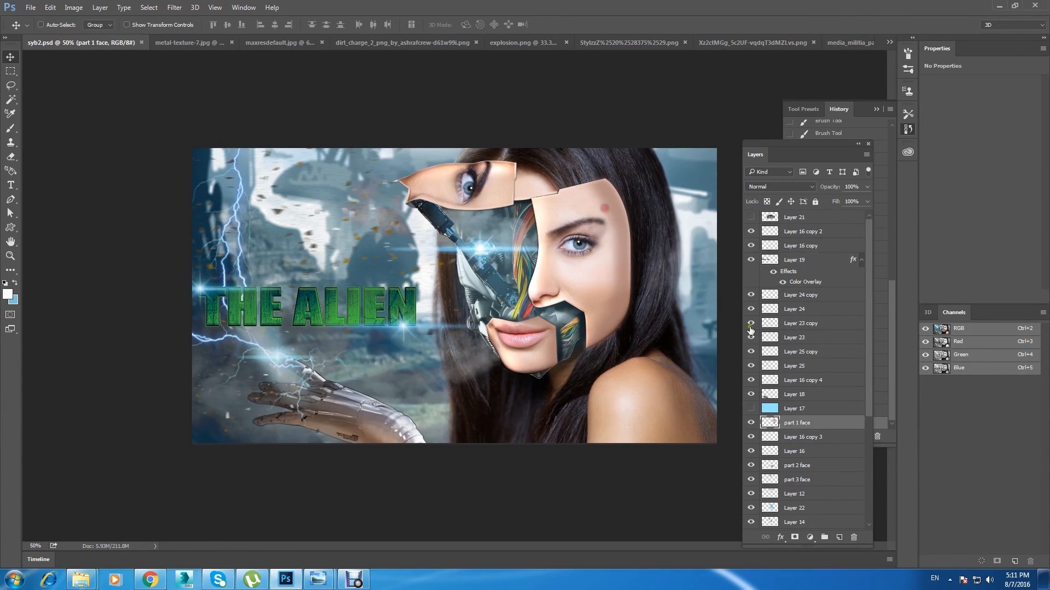
pyautogui.doubleClick(750, 424)
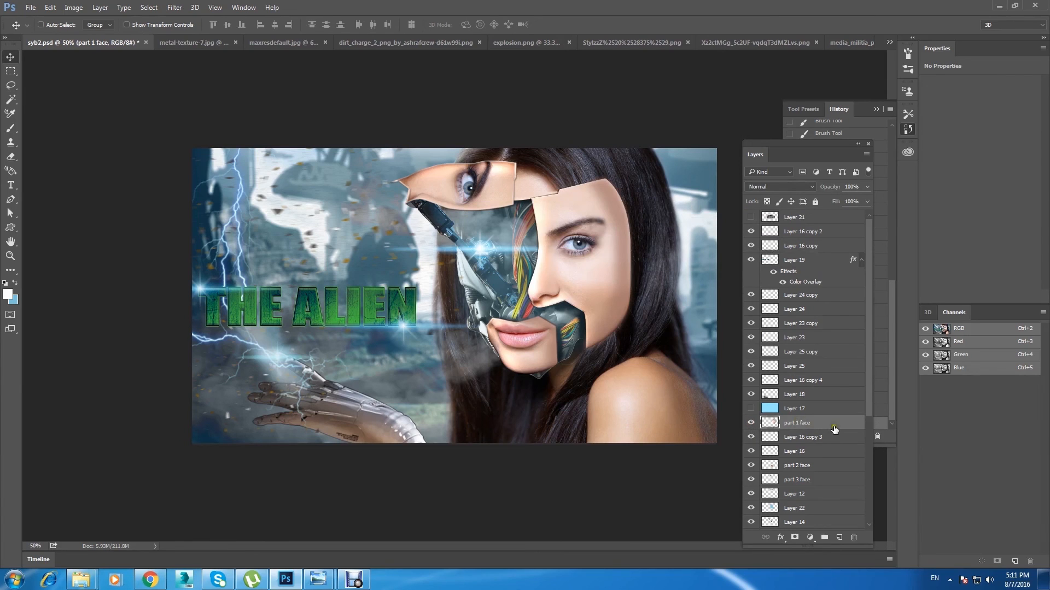
# Step: Apply a Color Balance to the part 1 face layer, with highlights at -27 toward cyan and shadows shifted toward cyan and blue
pyautogui.click(73, 7)
pyautogui.moveTo(159, 35)
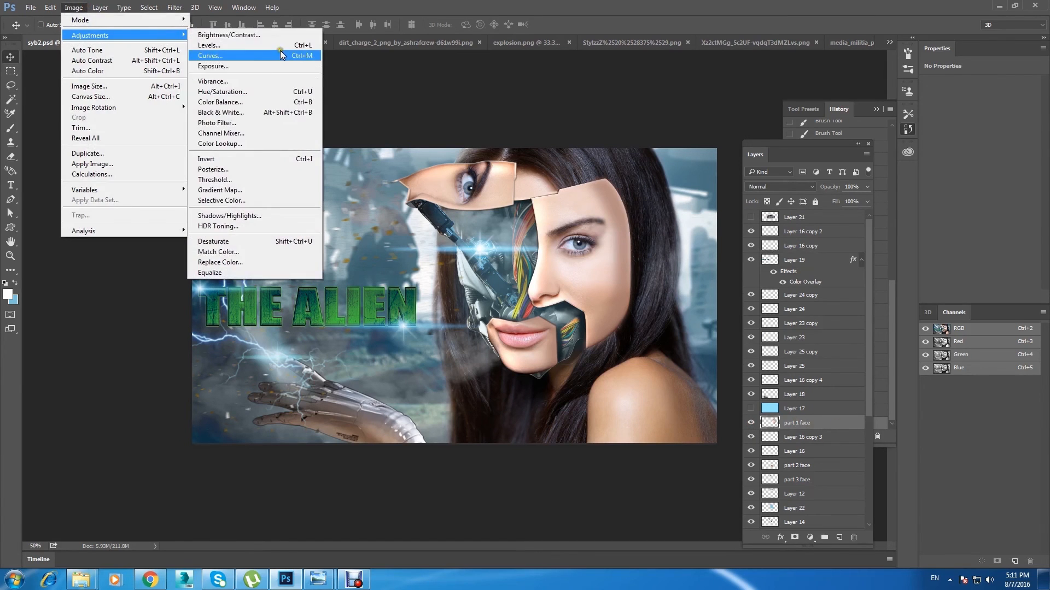
pyautogui.click(257, 102)
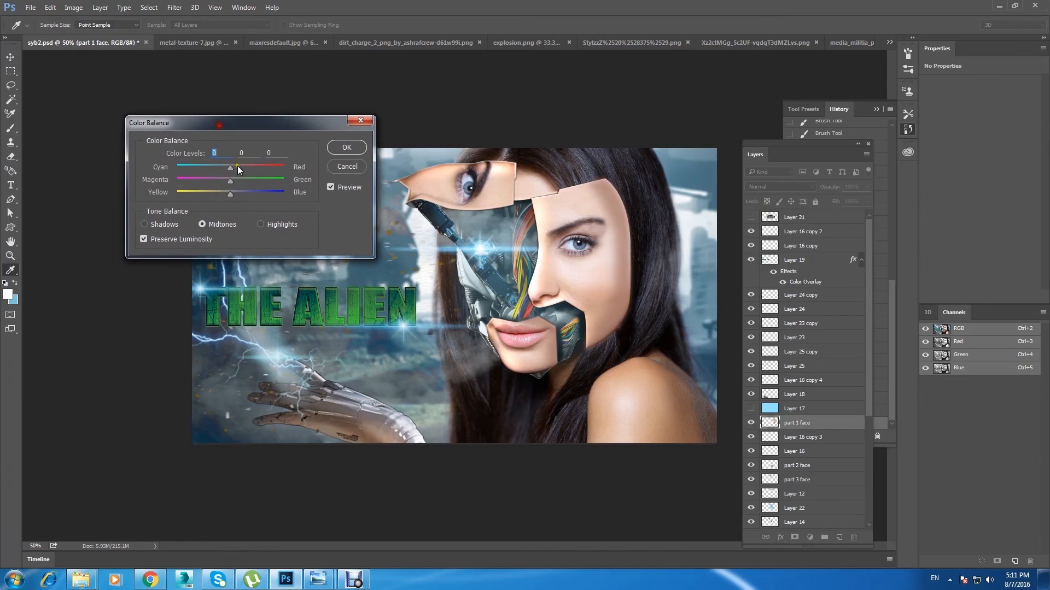
pyautogui.moveTo(217, 172)
pyautogui.mouseDown()
pyautogui.moveTo(229, 173)
pyautogui.moveTo(215, 172)
pyautogui.mouseUp()
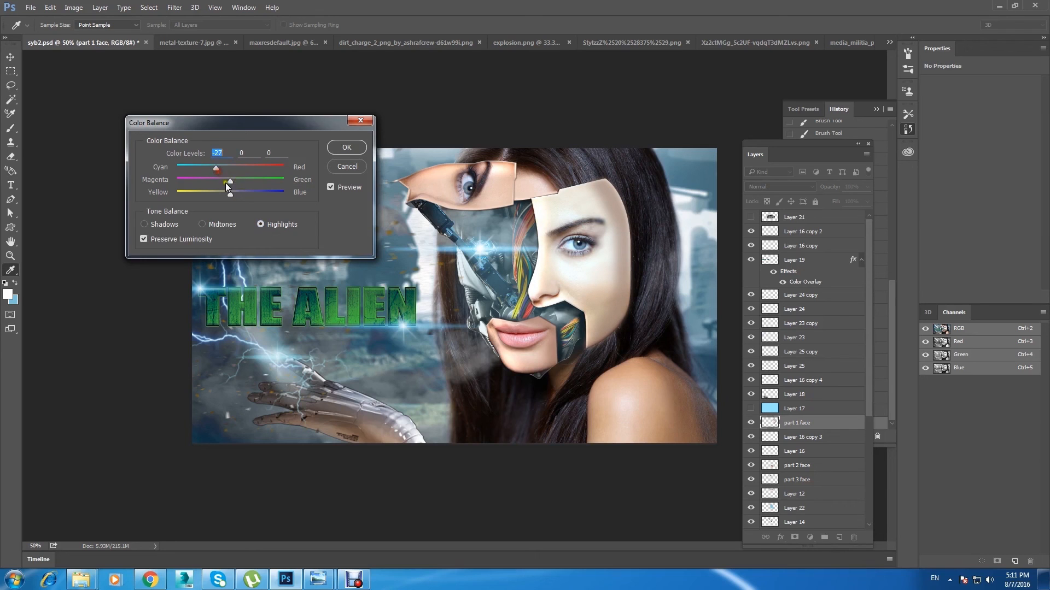
pyautogui.click(163, 229)
pyautogui.moveTo(234, 170); pyautogui.dragTo(248, 196)
pyautogui.press('Return')
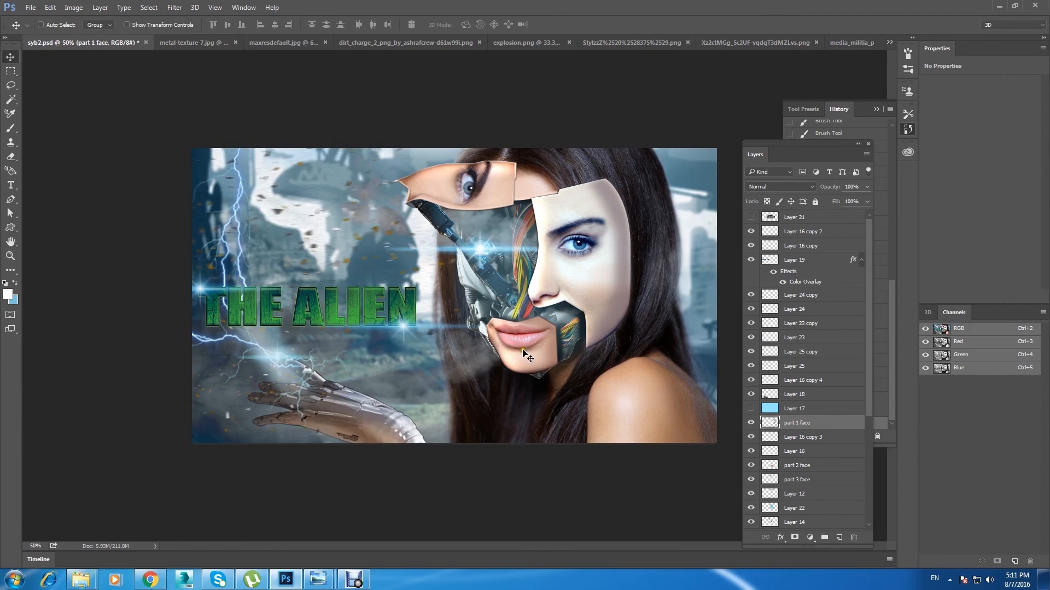
# Step: Apply a Color Balance to the part 2 face layer, cooling the highlights and shifting the shadows toward cyan and blue
pyautogui.rightClick(519, 347)
pyautogui.click(541, 354)
pyautogui.click(73, 7)
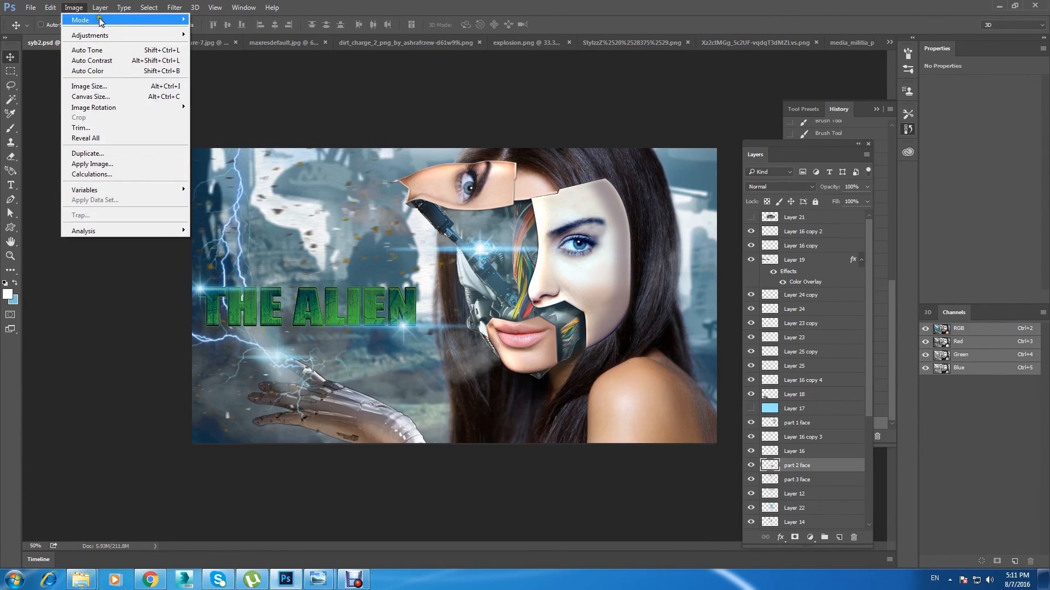
pyautogui.moveTo(100, 19)
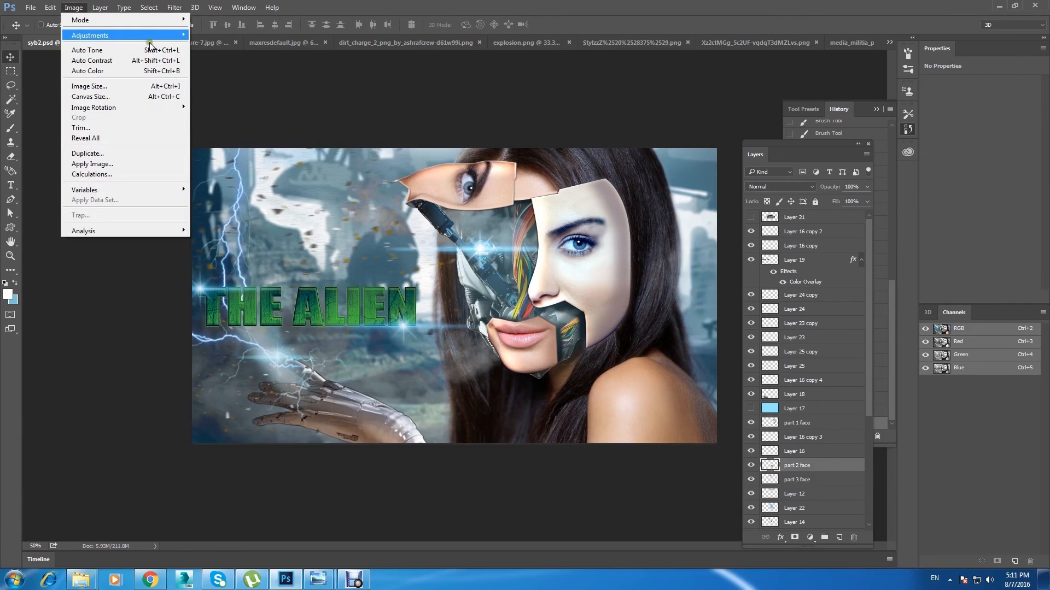
pyautogui.moveTo(151, 36)
pyautogui.click(241, 103)
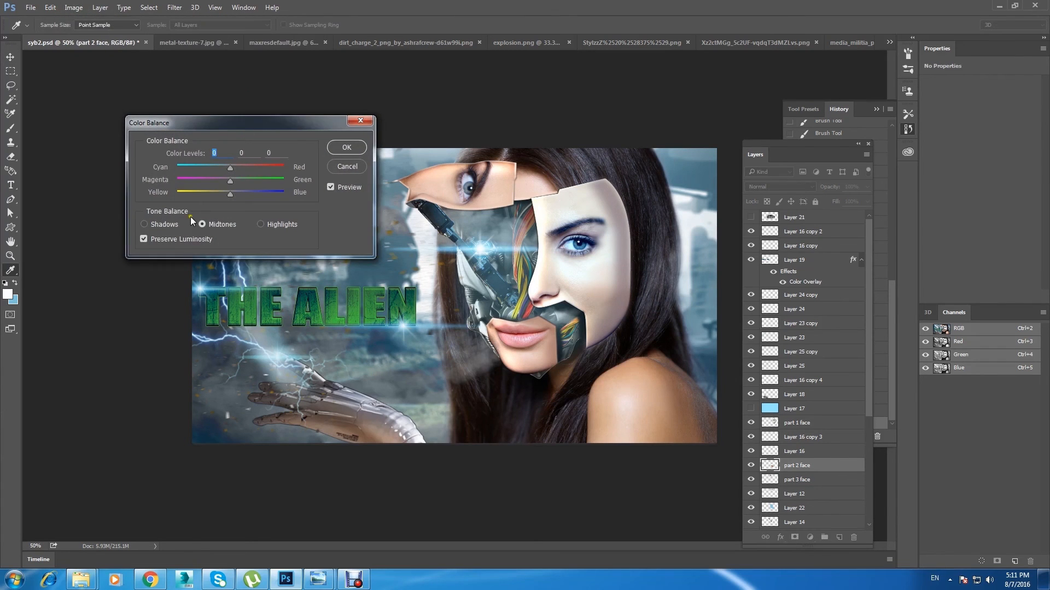
pyautogui.moveTo(256, 117); pyautogui.dragTo(286, 218)
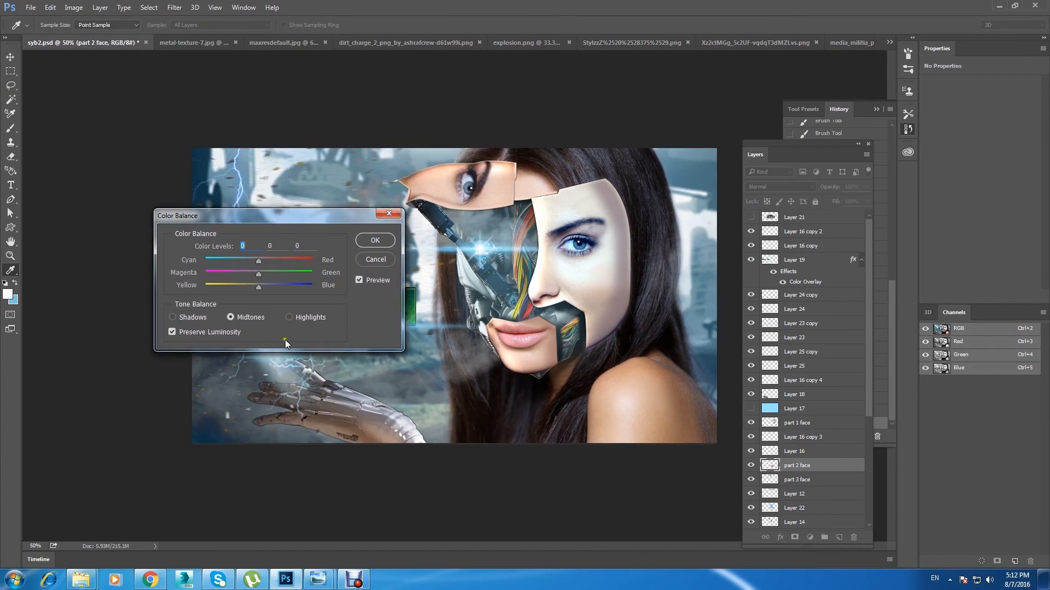
pyautogui.click(295, 317)
pyautogui.click(197, 318)
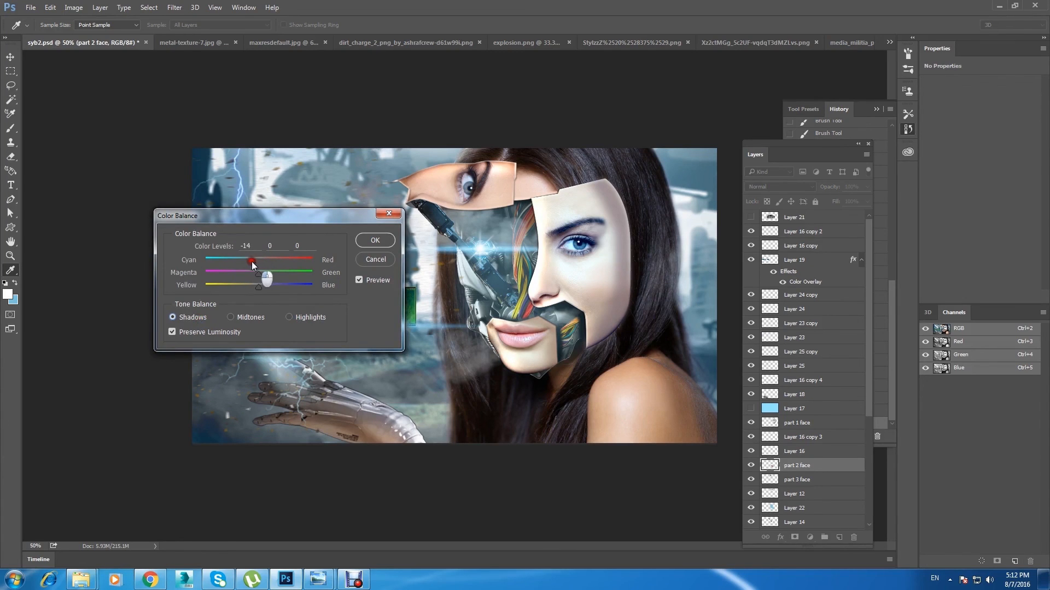
pyautogui.moveTo(258, 283); pyautogui.dragTo(269, 286)
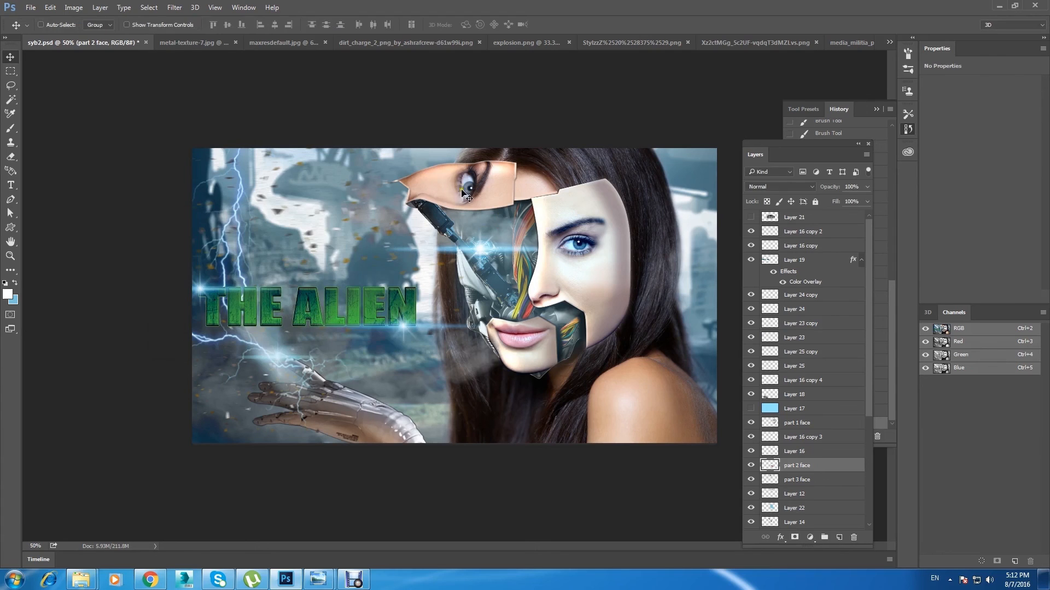
# Step: Apply a Color Balance to the part 3 face layer, with highlights toward cyan and shadows at -22, 0, +30
pyautogui.rightClick(439, 190)
pyautogui.click(465, 196)
pyautogui.click(174, 7)
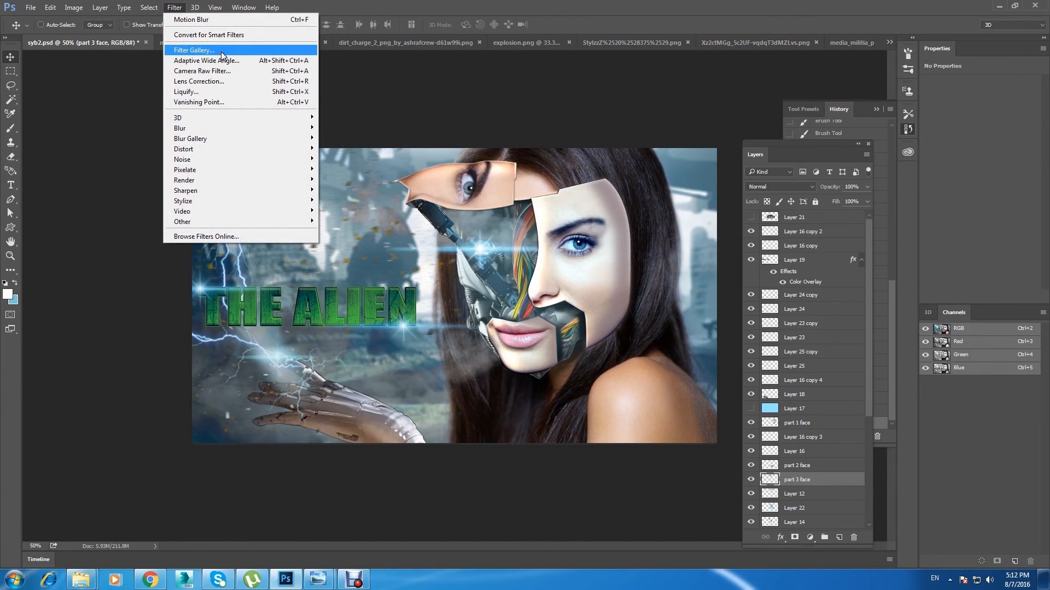
pyautogui.moveTo(74, 7)
pyautogui.moveTo(135, 38)
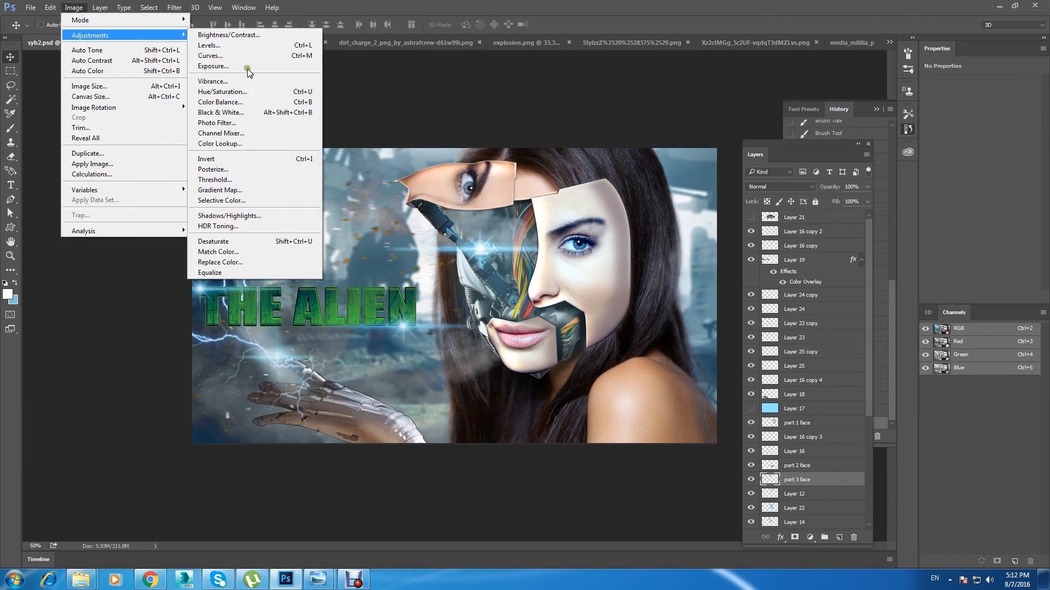
pyautogui.click(417, 8)
pyautogui.hotkey('ctrl', 'b')
pyautogui.moveTo(259, 261); pyautogui.dragTo(250, 261)
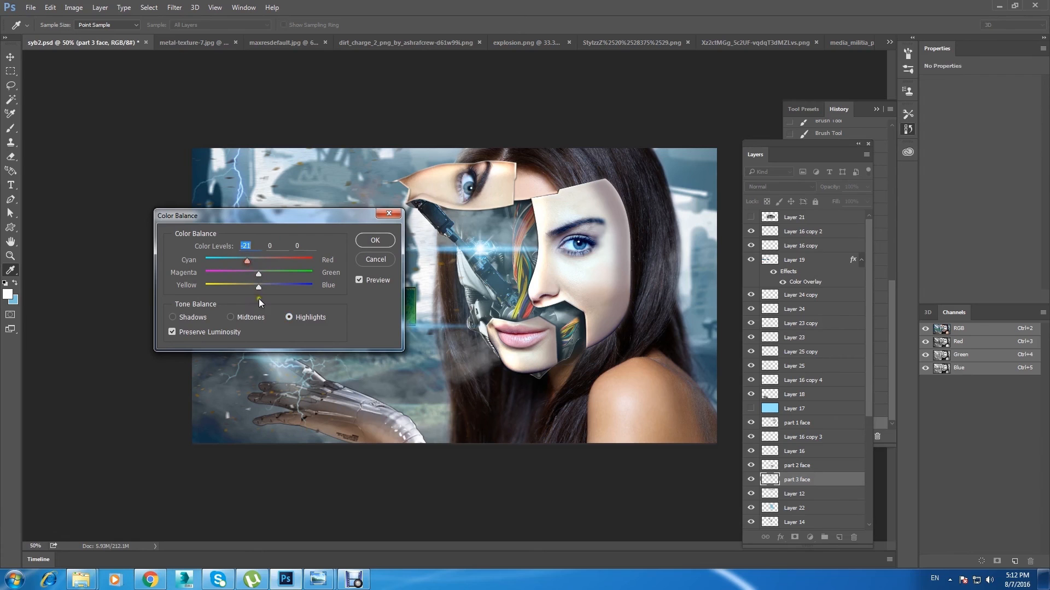
pyautogui.click(191, 317)
pyautogui.moveTo(254, 284); pyautogui.dragTo(272, 290)
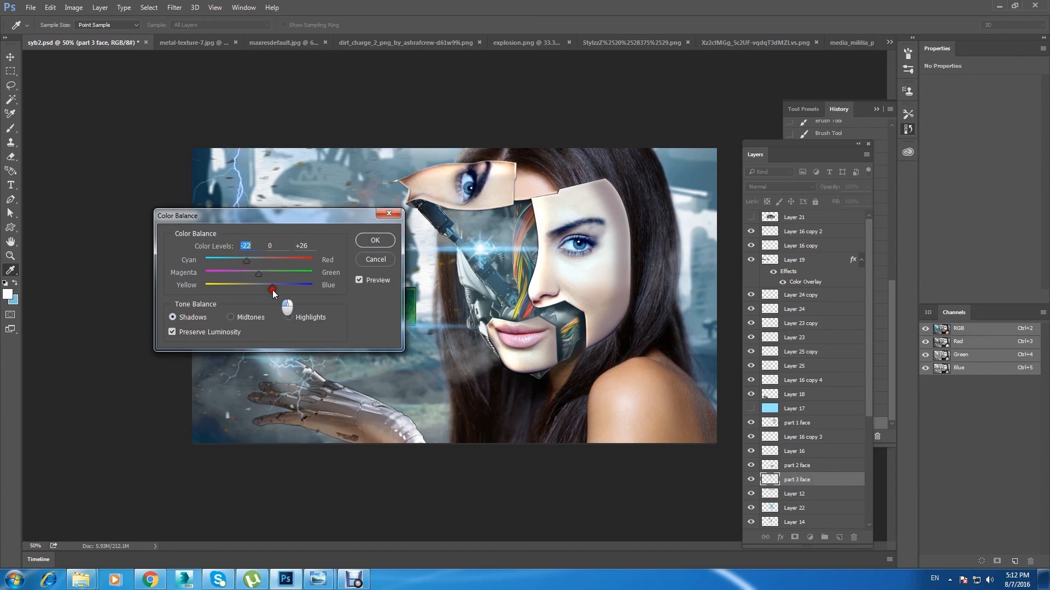
pyautogui.click(375, 240)
# Step: Cool the woman's Layer 1 with Color Balance in highlights and shadows, setting shadows to about -42, 0, +18, and save the document
pyautogui.press('v')
pyautogui.rightClick(629, 392)
pyautogui.click(658, 402)
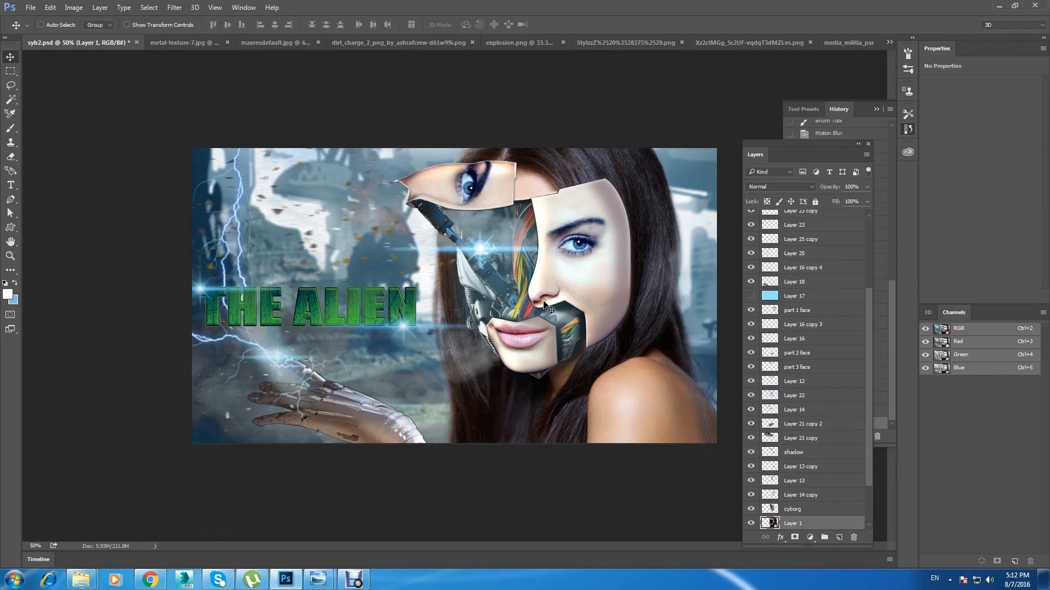
pyautogui.hotkey('ctrl', 'b')
pyautogui.click(289, 317)
pyautogui.moveTo(259, 261); pyautogui.dragTo(267, 288)
pyautogui.click(182, 317)
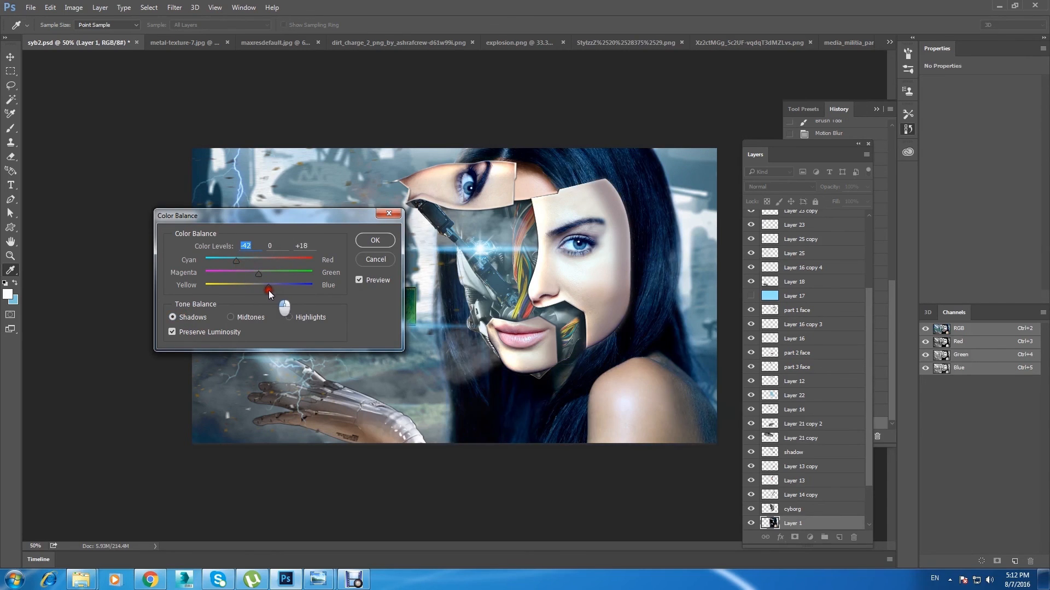
pyautogui.click(371, 280)
pyautogui.click(372, 281)
pyautogui.click(375, 239)
pyautogui.hotkey('ctrl', '-')
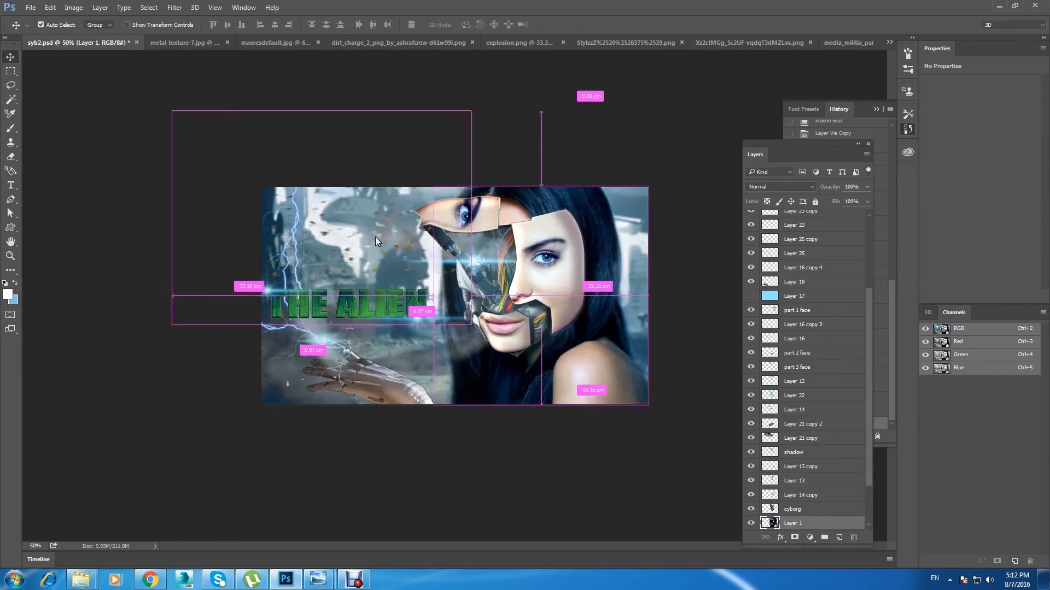
pyautogui.hotkey('ctrl', 's')
pyautogui.hotkey('ctrl', '+')
# Step: Tint the robotic hand on Layer 18 toward cyan and blue with Color Balance in highlights and shadows, and save the document
pyautogui.rightClick(355, 421)
pyautogui.click(391, 425)
pyautogui.hotkey('ctrl', 'b')
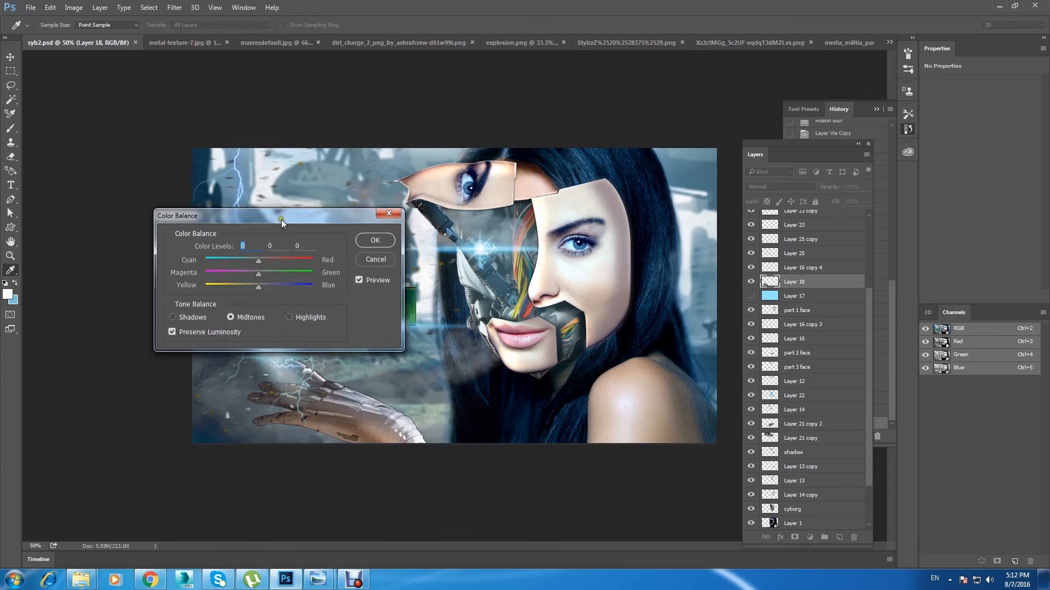
pyautogui.moveTo(281, 225); pyautogui.dragTo(248, 94)
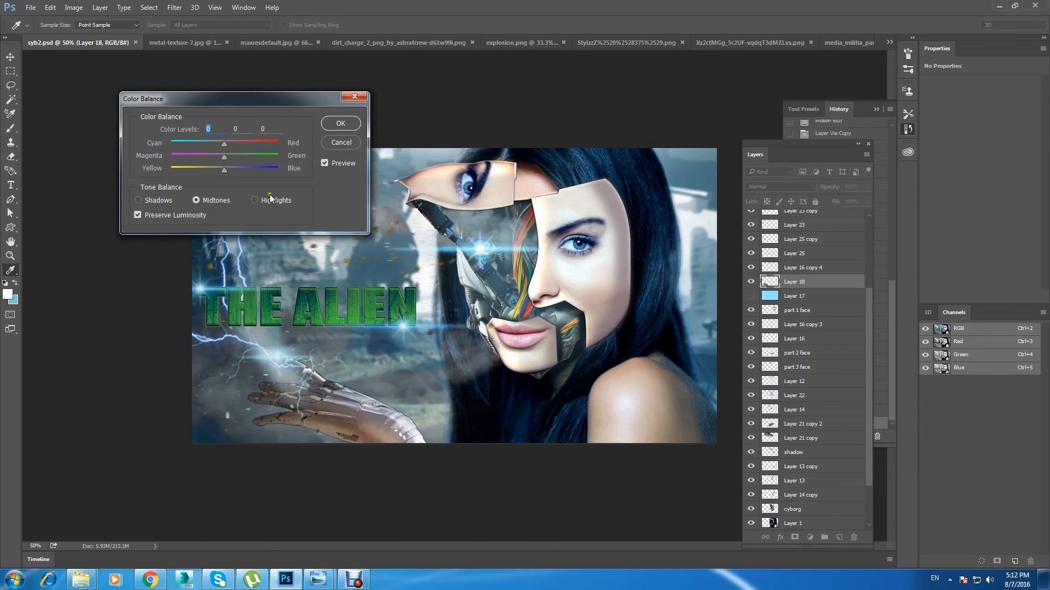
pyautogui.moveTo(231, 148); pyautogui.dragTo(239, 173)
pyautogui.click(158, 201)
pyautogui.press('Return')
pyautogui.press('v')
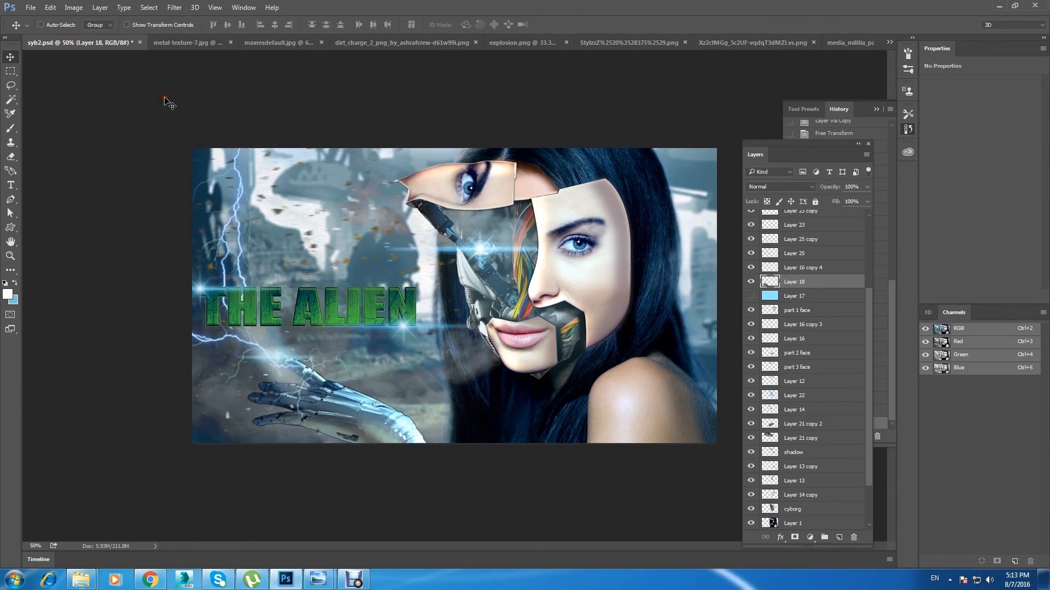
pyautogui.hotkey('ctrl', '-')
pyautogui.hotkey('ctrl', 's')
pyautogui.hotkey('ctrl', '+')
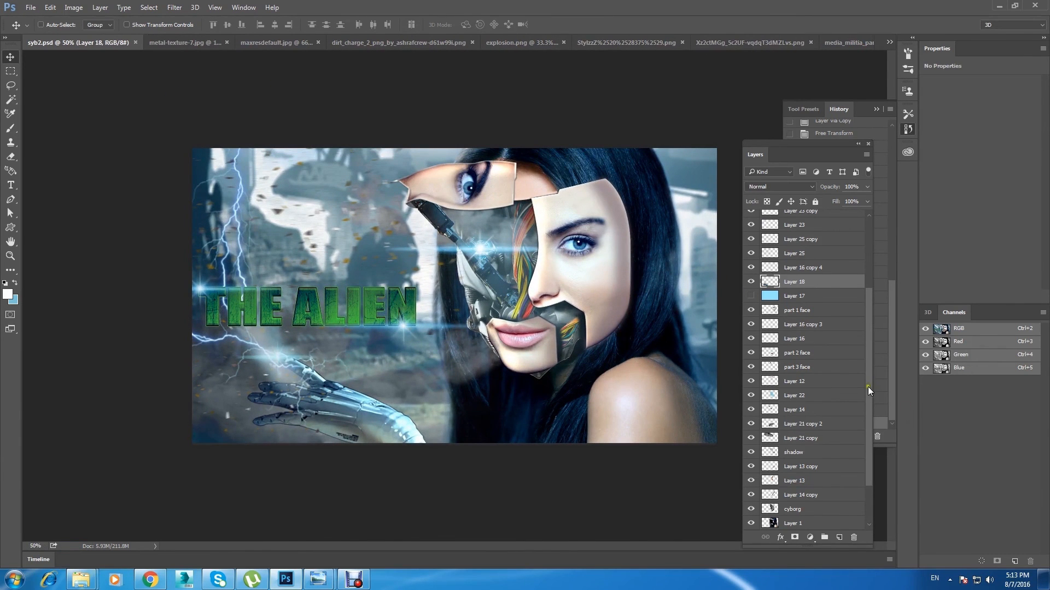
# Step: Brush light blue in Overlay mode at 300 px over the city background on Layer 15
pyautogui.moveTo(869, 388); pyautogui.dragTo(869, 424)
pyautogui.click(816, 496)
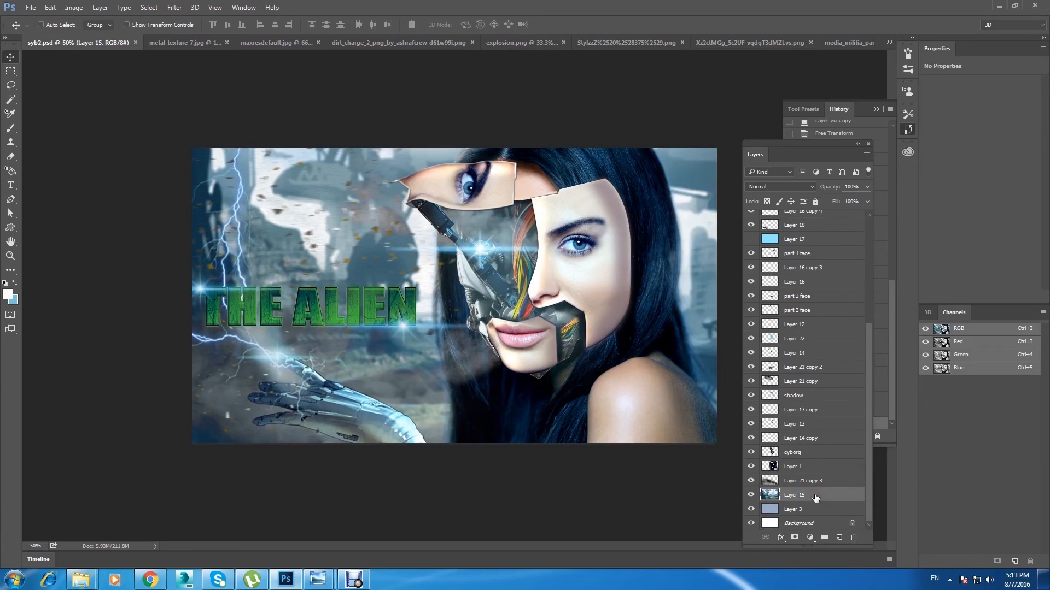
pyautogui.click(15, 283)
pyautogui.click(10, 128)
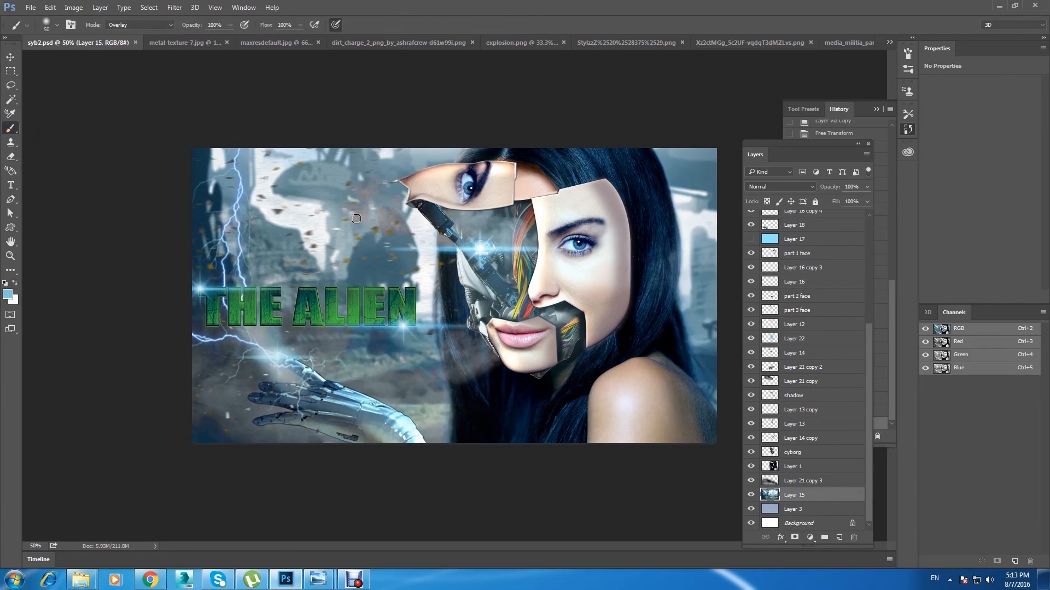
pyautogui.press(']')
pyautogui.press(']')
pyautogui.moveTo(391, 157); pyautogui.dragTo(171, 496)
pyautogui.moveTo(393, 352); pyautogui.dragTo(424, 397)
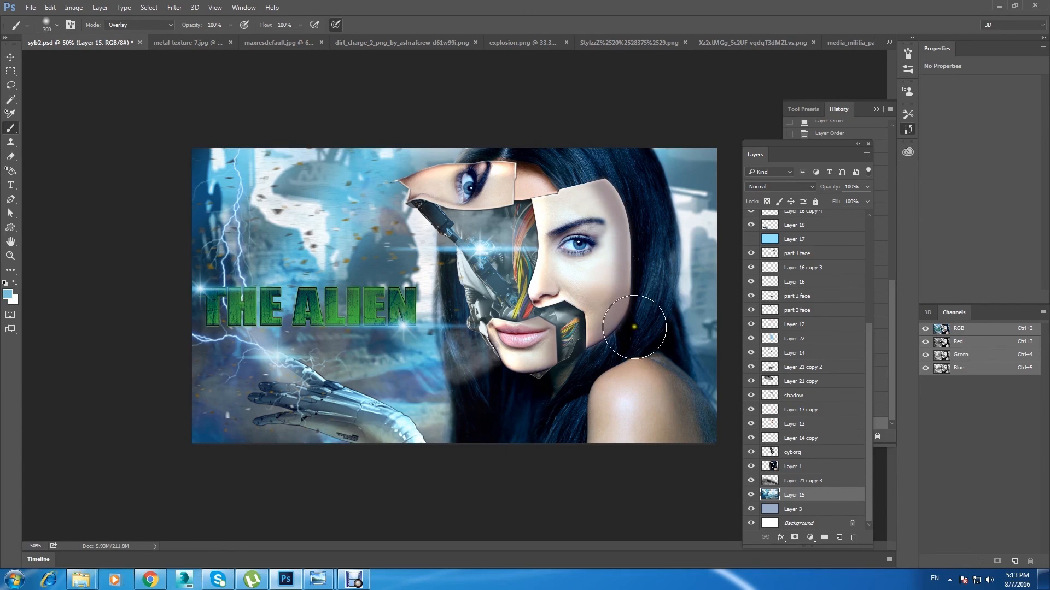
# Step: Add a new layer above Layer 16 copy 2 and paint broad diagonal light blue strokes with a 600 px soft brush
pyautogui.moveTo(870, 470); pyautogui.dragTo(869, 364)
pyautogui.click(794, 231)
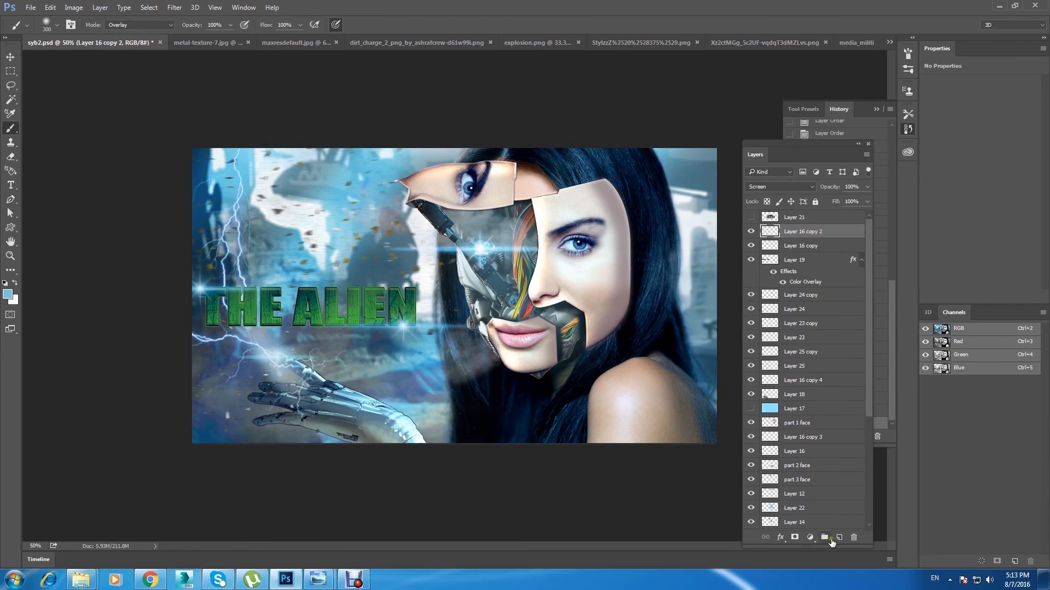
pyautogui.moveTo(416, 137); pyautogui.dragTo(159, 499)
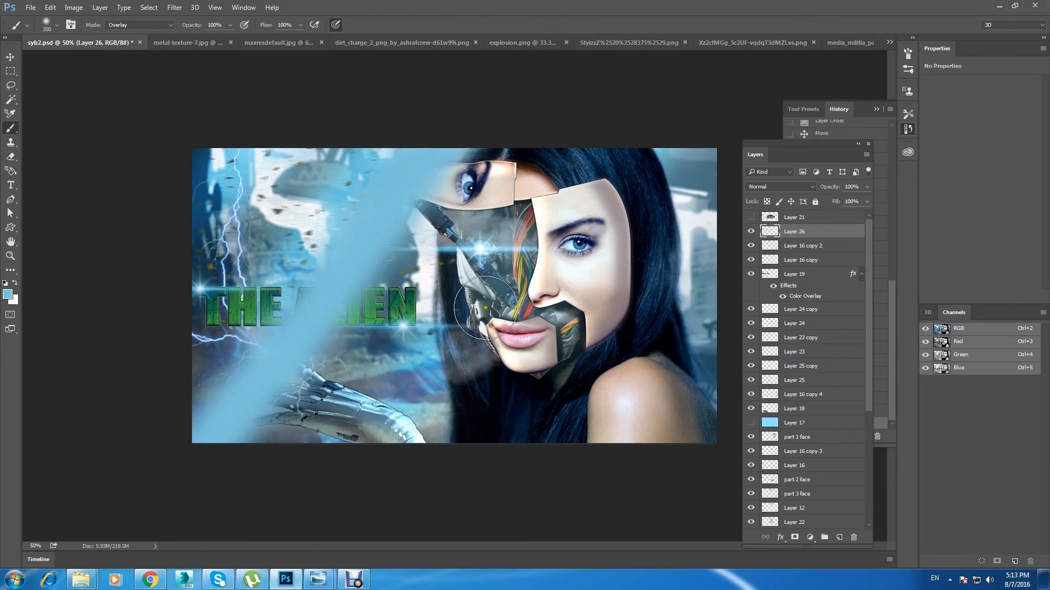
pyautogui.hotkey('ctrl', 'z')
pyautogui.press(']')
pyautogui.press(']')
pyautogui.press(']')
pyautogui.moveTo(646, 159); pyautogui.dragTo(380, 522)
pyautogui.moveTo(543, 163)
pyautogui.mouseDown()
pyautogui.moveTo(569, 260)
pyautogui.moveTo(404, 263)
pyautogui.mouseUp()
pyautogui.hotkey('ctrl', 'z')
pyautogui.moveTo(492, 106); pyautogui.dragTo(129, 461)
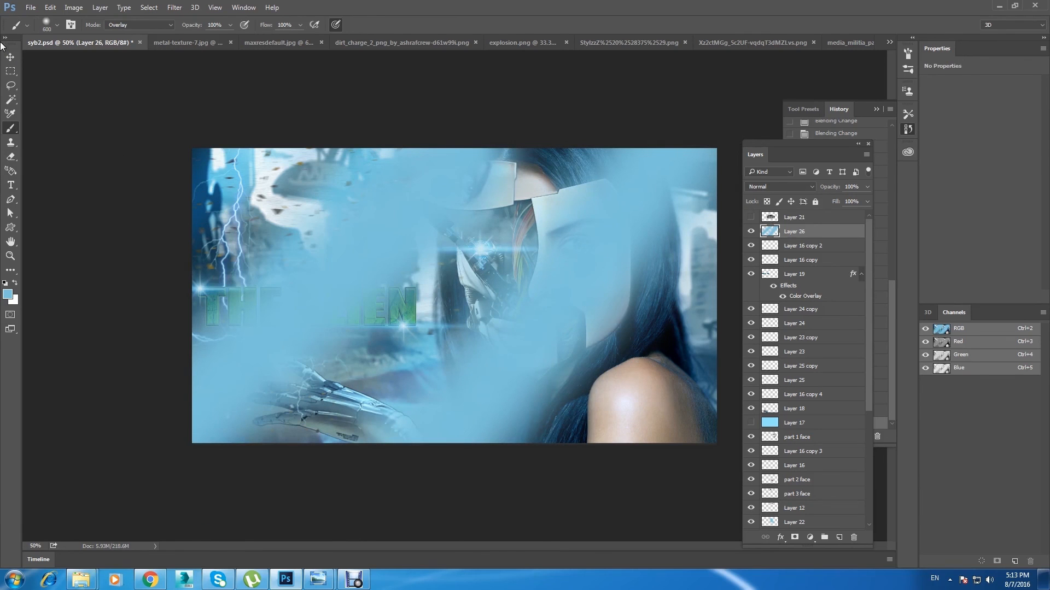
# Step: Set the blue stroke layer, Layer 26, to Screen blending at 33% opacity and save the document
pyautogui.click(11, 56)
pyautogui.click(772, 185)
pyautogui.scroll(-6, 767, 182)
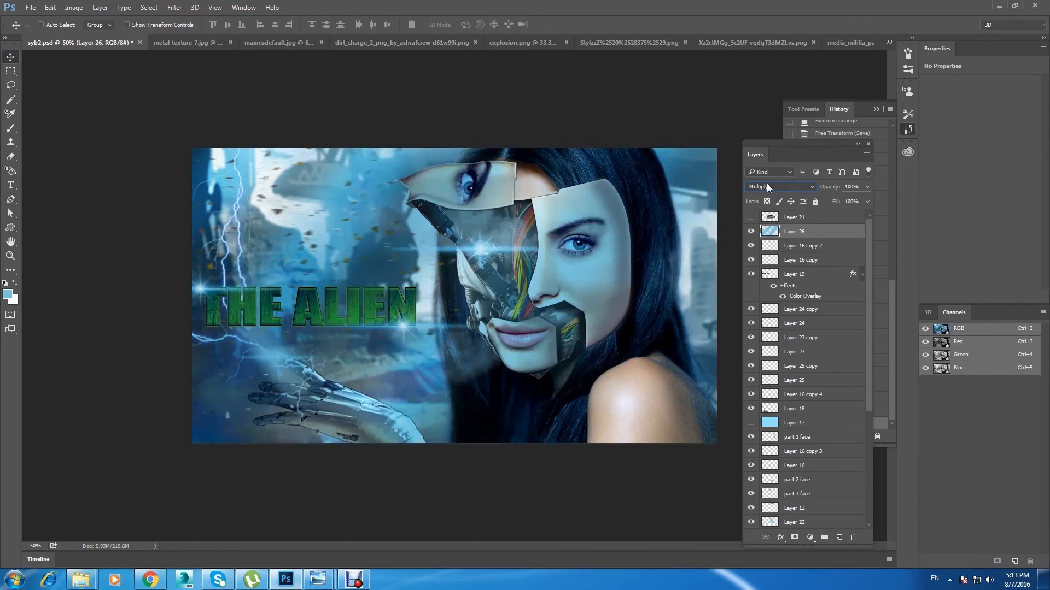
pyautogui.scroll(-2, 766, 182)
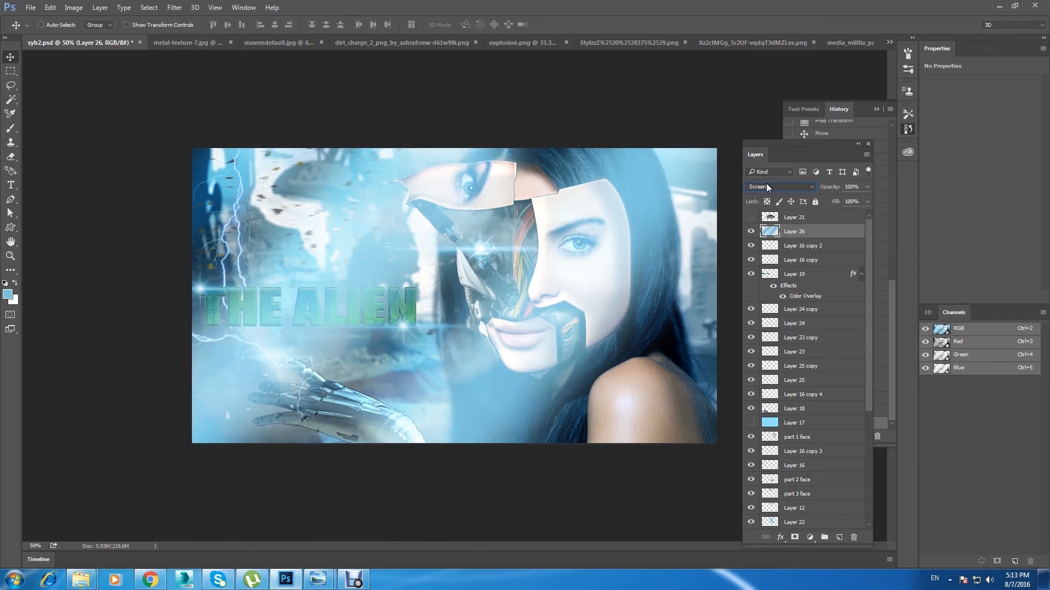
pyautogui.click(868, 187)
pyautogui.moveTo(865, 198); pyautogui.dragTo(831, 200)
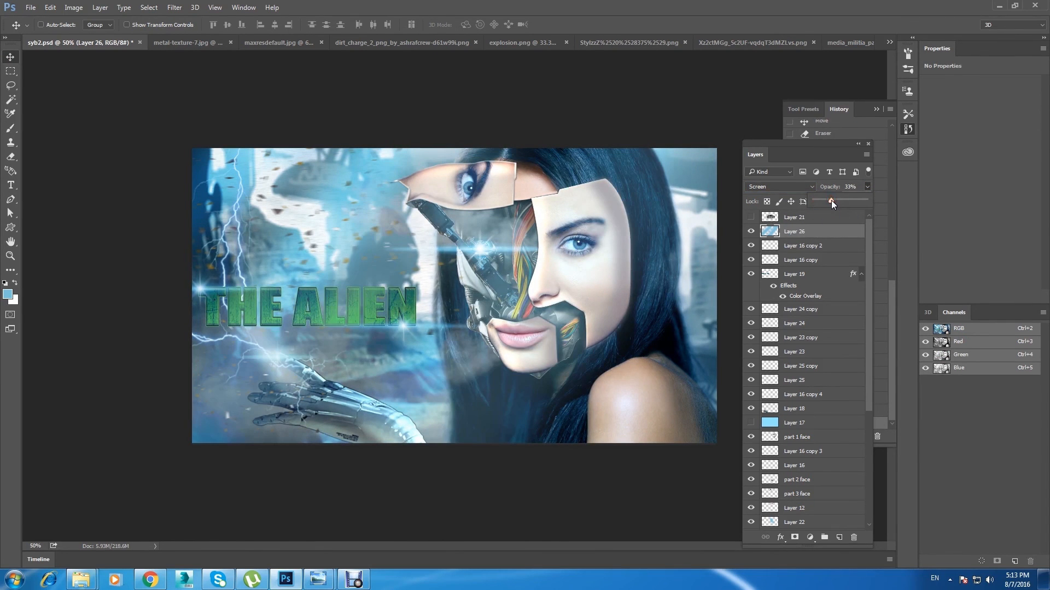
pyautogui.hotkey('ctrl', '-')
pyautogui.hotkey('ctrl', 's')
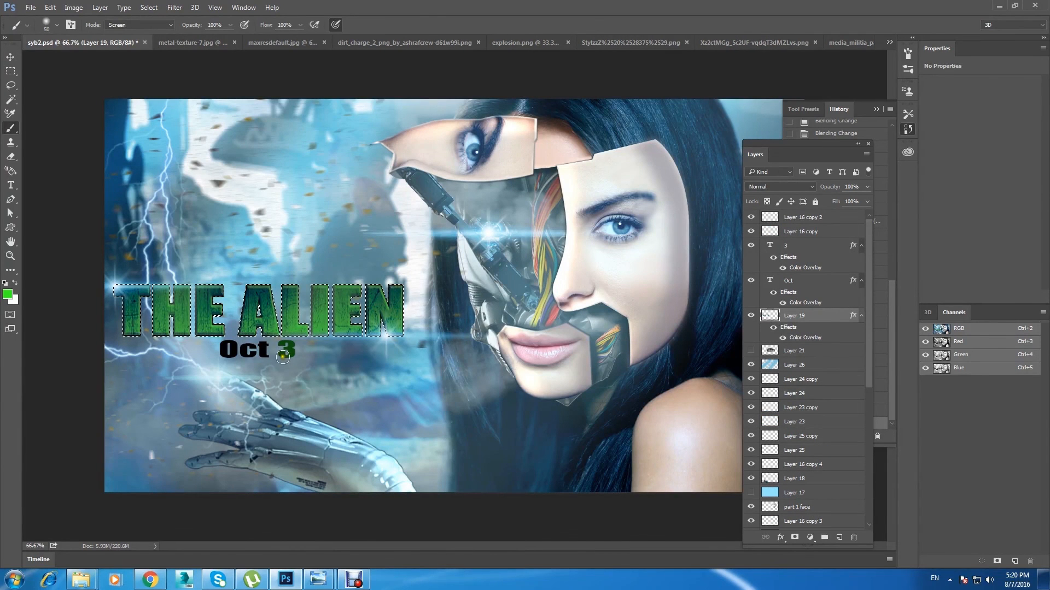
# Step: Check the title's Layer 19 by toggling its visibility, load the Assorted Brushes set, and pick a textured brush from it
pyautogui.click(752, 316)
pyautogui.click(751, 316)
pyautogui.click(58, 25)
pyautogui.click(147, 46)
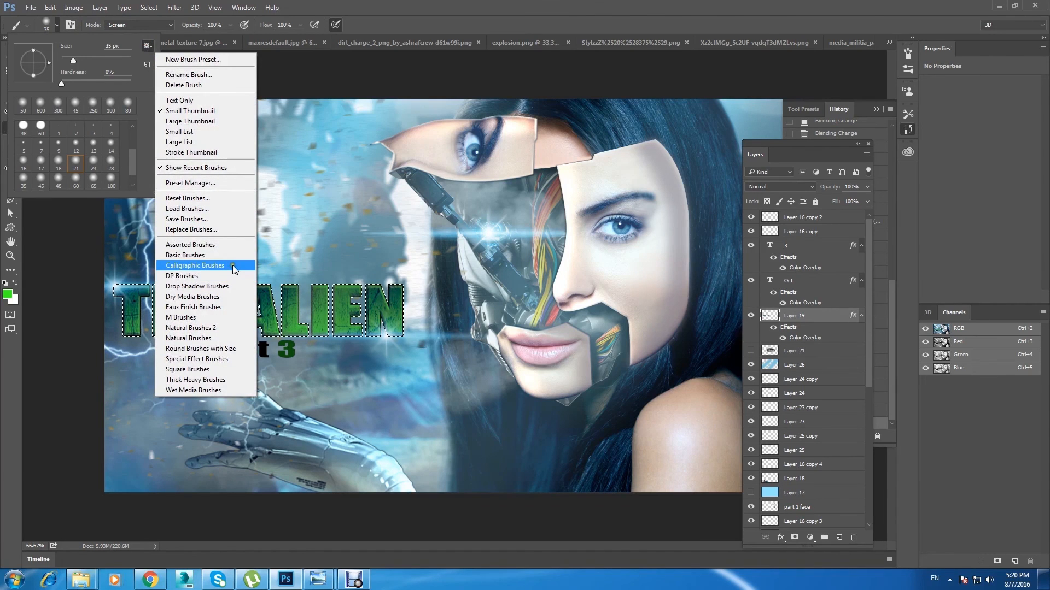
pyautogui.click(239, 247)
pyautogui.press('Return')
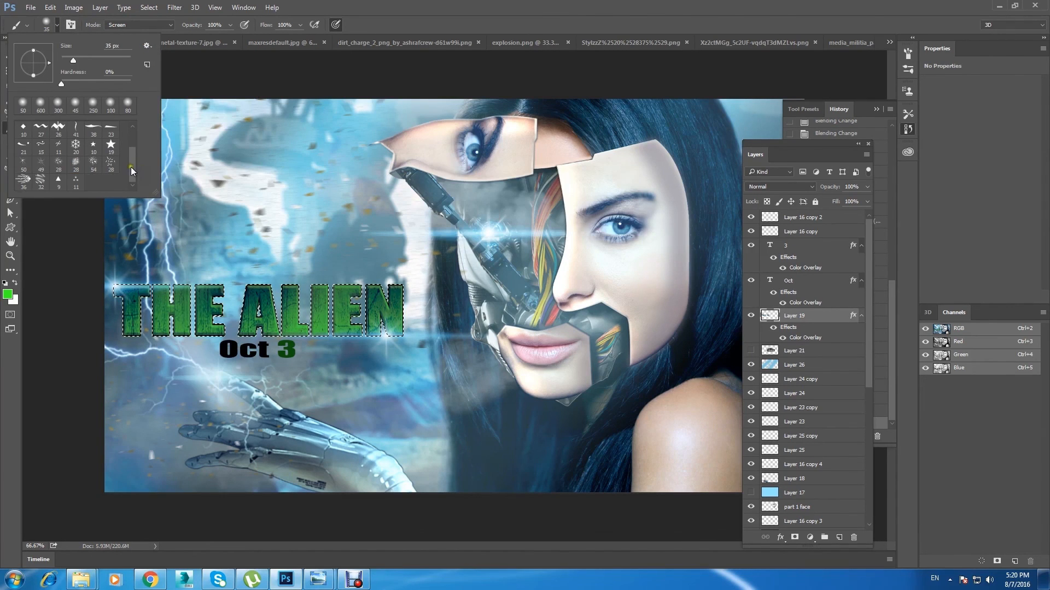
pyautogui.scroll(-2, 116, 149)
pyautogui.click(41, 180)
# Step: Try a textured brush stroke across the selected title letters, undo it, and enlarge the brush to 50 px
pyautogui.press(',')
pyautogui.moveTo(278, 299); pyautogui.dragTo(321, 302)
pyautogui.hotkey('ctrl', 'z')
pyautogui.press(']')
pyautogui.press(']')
pyautogui.press(']')
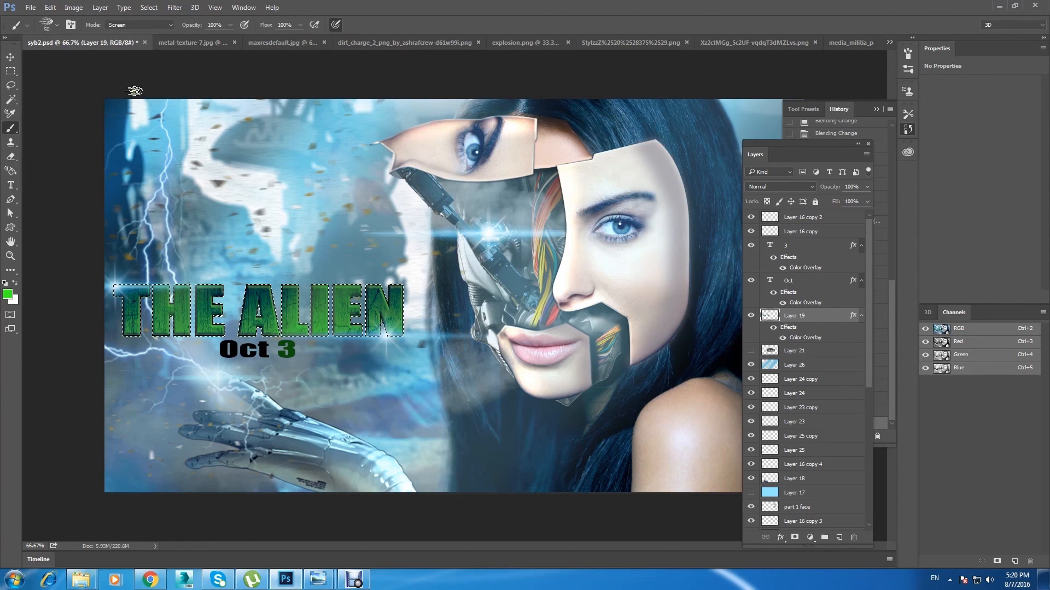
# Step: Load the Special Effect Brushes set in place of the current brushes
pyautogui.click(57, 26)
pyautogui.moveTo(133, 172); pyautogui.dragTo(135, 155)
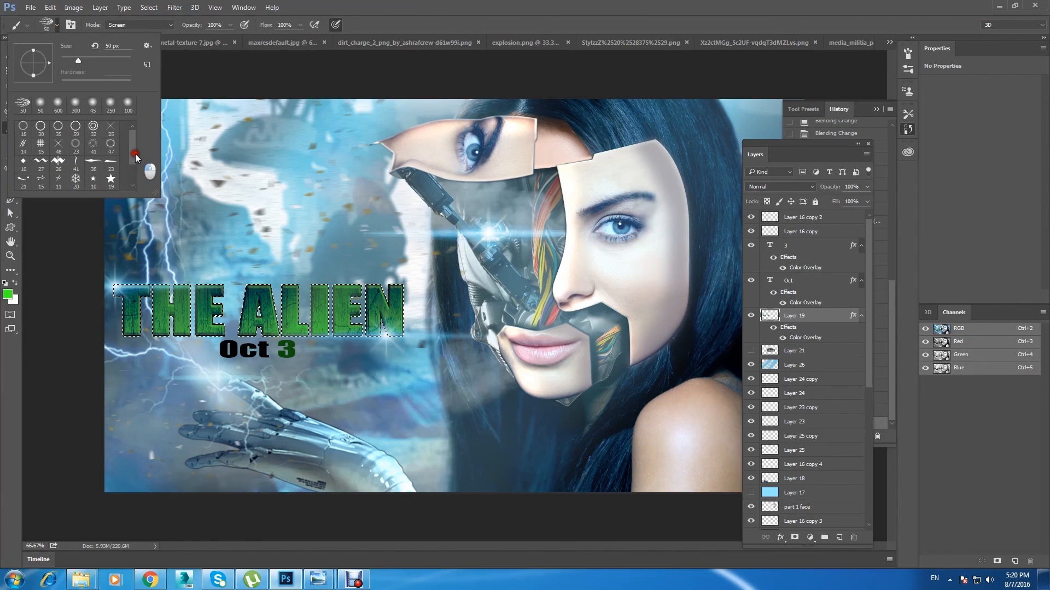
pyautogui.click(146, 46)
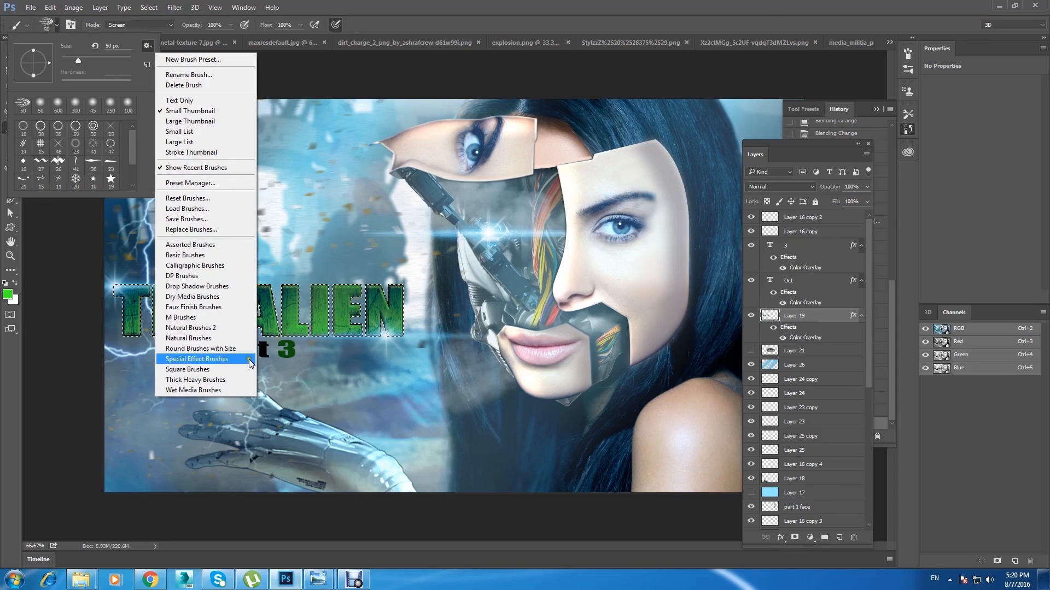
pyautogui.click(230, 424)
pyautogui.click(481, 218)
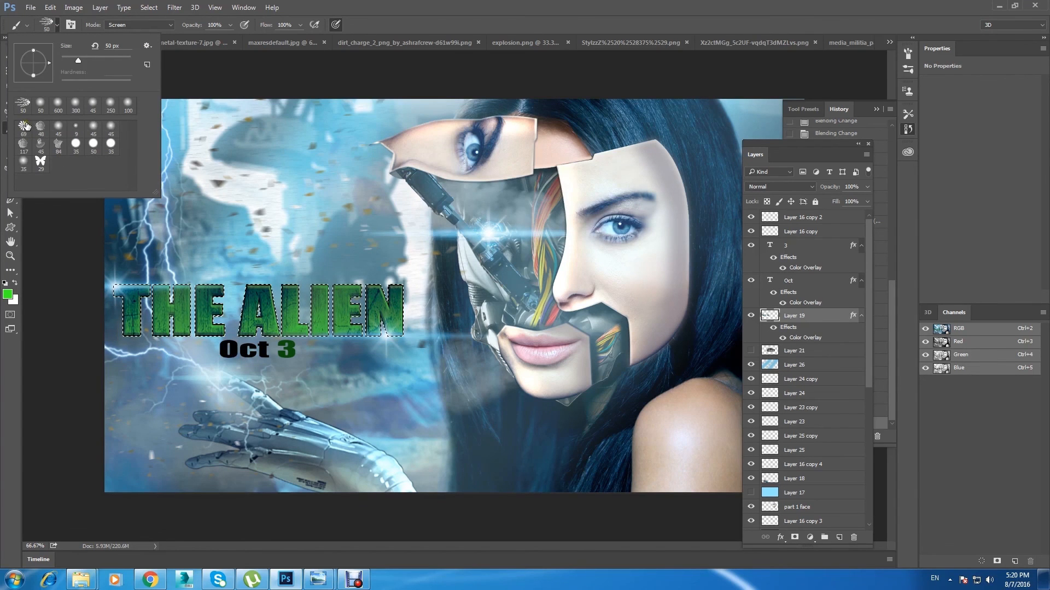
# Step: Load the Wet Media Brushes set, pick a textured brush from it and size it to 45 px for the title letters
pyautogui.click(147, 48)
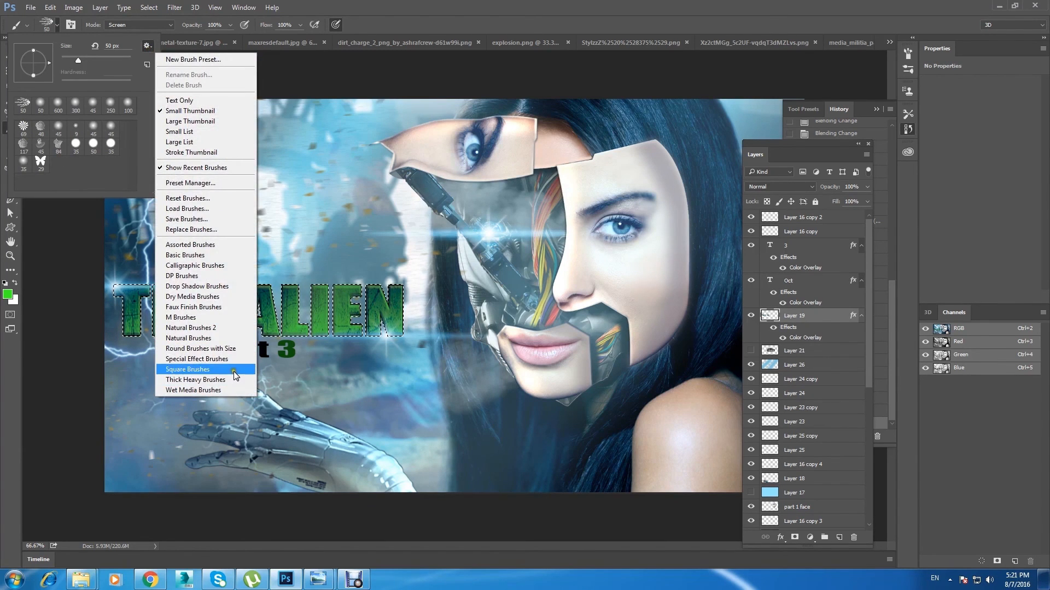
pyautogui.click(237, 389)
pyautogui.click(481, 281)
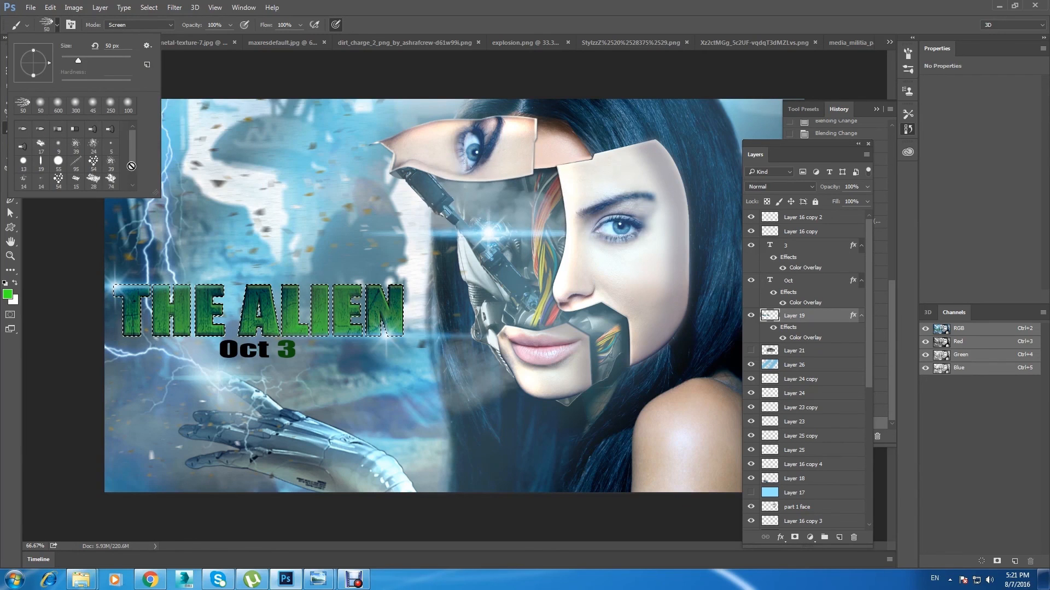
pyautogui.click(360, 64)
pyautogui.press(']')
pyautogui.press(']')
pyautogui.press(']')
pyautogui.press(']')
pyautogui.press(']')
pyautogui.press(']')
pyautogui.press(']')
pyautogui.press(']')
pyautogui.press(']')
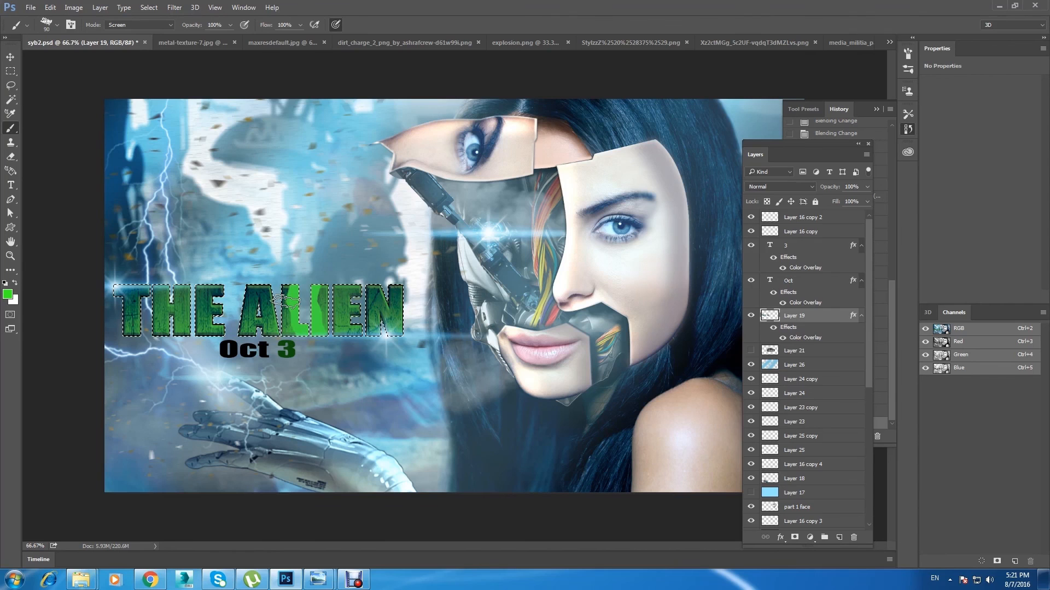
pyautogui.press('[')
pyautogui.press('[')
pyautogui.press('[')
pyautogui.press('[')
pyautogui.press('[')
pyautogui.press('[')
pyautogui.press('[')
pyautogui.press('[')
pyautogui.press('[')
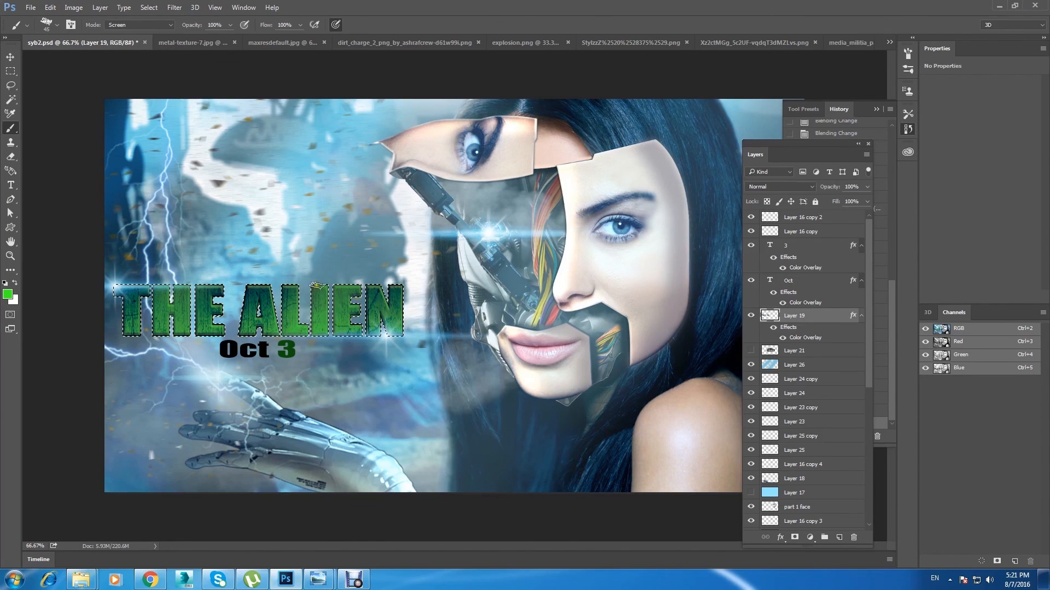
# Step: Try bright green textured strokes across the selected title letters directly on Layer 19, deselect, and undo the strokes
pyautogui.moveTo(377, 317)
pyautogui.mouseDown()
pyautogui.moveTo(268, 298)
pyautogui.moveTo(251, 328)
pyautogui.moveTo(216, 326)
pyautogui.moveTo(161, 298)
pyautogui.moveTo(156, 330)
pyautogui.mouseUp()
pyautogui.moveTo(130, 328); pyautogui.dragTo(122, 293)
pyautogui.click(294, 298)
pyautogui.click(355, 295)
pyautogui.click(378, 296)
pyautogui.hotkey('ctrl', 'd')
pyautogui.click(751, 316)
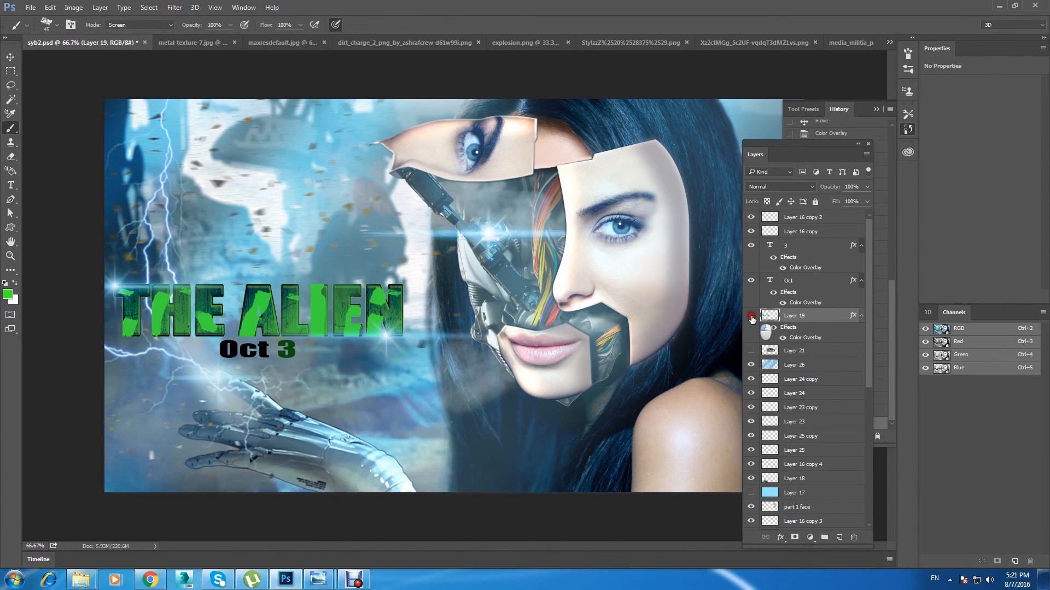
pyautogui.hotkey('ctrl', 'alt', 'z')
pyautogui.hotkey('ctrl', 'alt', 'z')
pyautogui.hotkey('ctrl', 'alt', 'z')
pyautogui.hotkey('ctrl', 'alt', 'z')
pyautogui.hotkey('ctrl', 'alt', 'z')
pyautogui.hotkey('ctrl', 'alt', 'z')
pyautogui.hotkey('ctrl', 'alt', 'z')
pyautogui.hotkey('ctrl', 'alt', 'z')
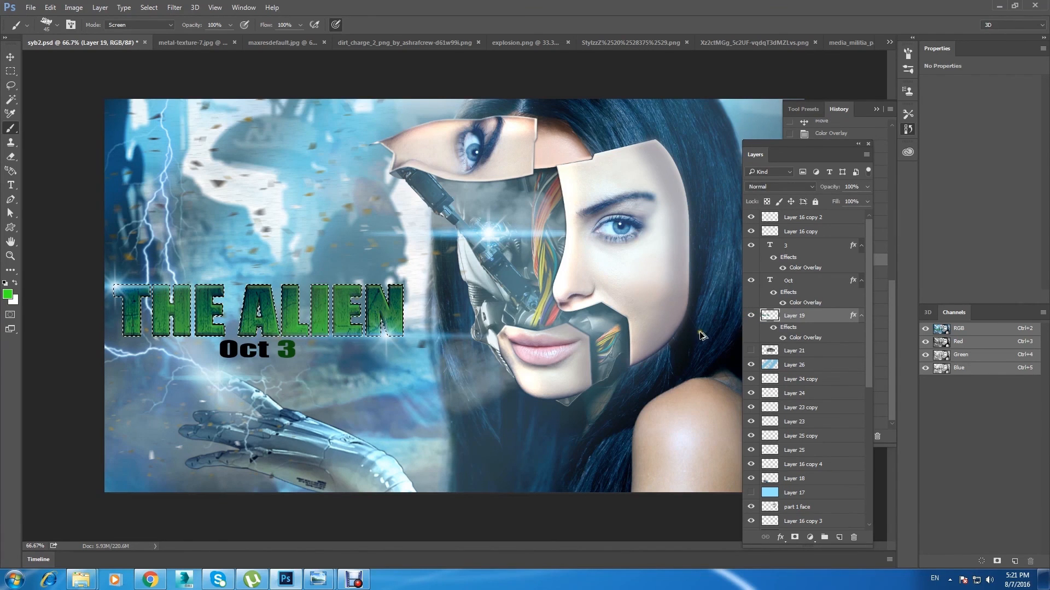
# Step: Add a new layer above Layer 19, paint bright green textured strokes across the selected title letters, and deselect
pyautogui.click(839, 538)
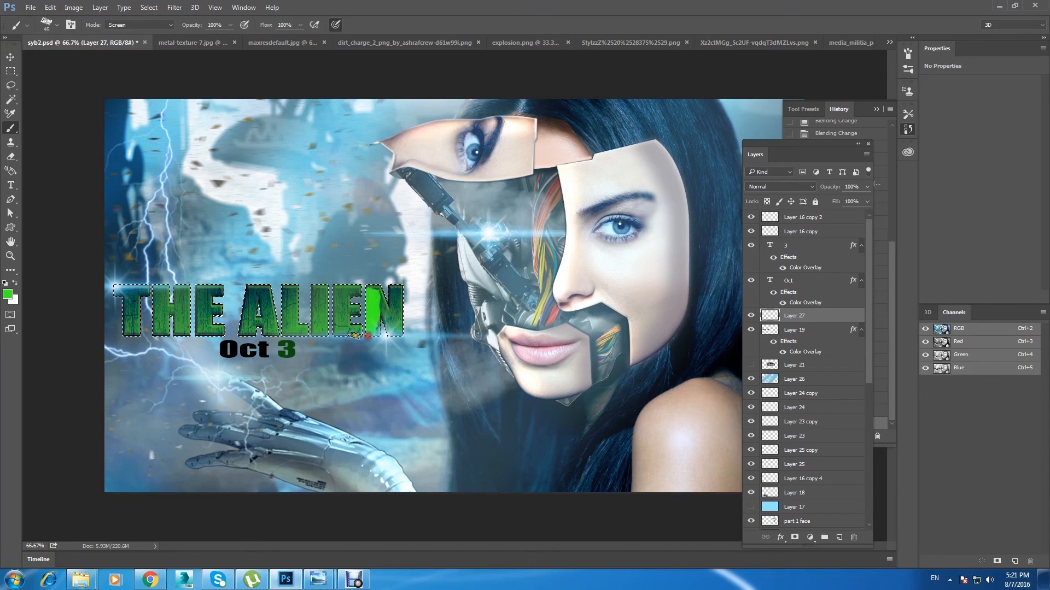
pyautogui.moveTo(327, 309)
pyautogui.mouseDown()
pyautogui.moveTo(279, 311)
pyautogui.moveTo(237, 285)
pyautogui.moveTo(131, 325)
pyautogui.mouseUp()
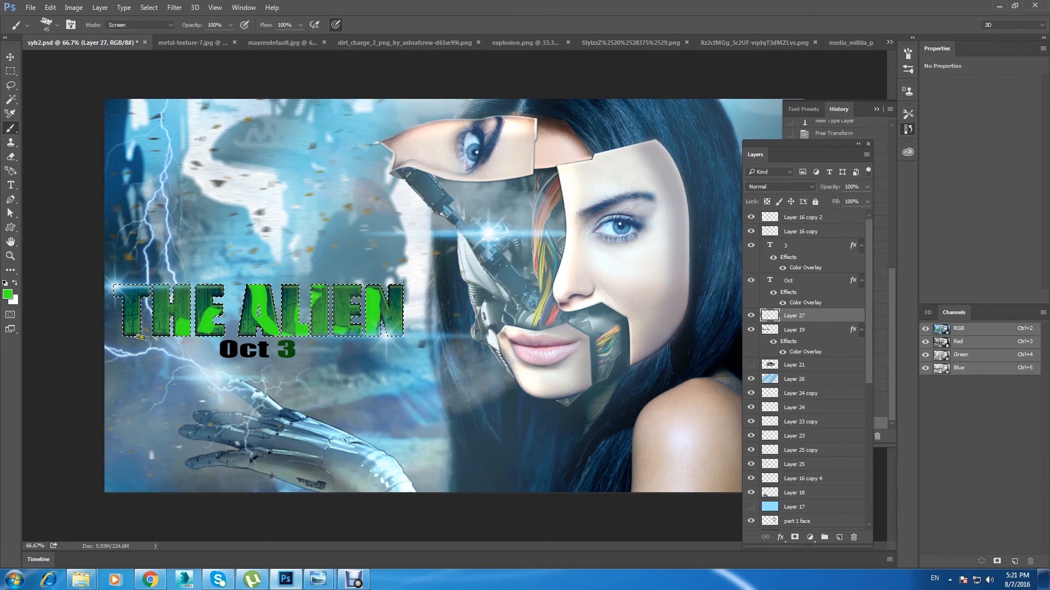
pyautogui.hotkey('ctrl', 'd')
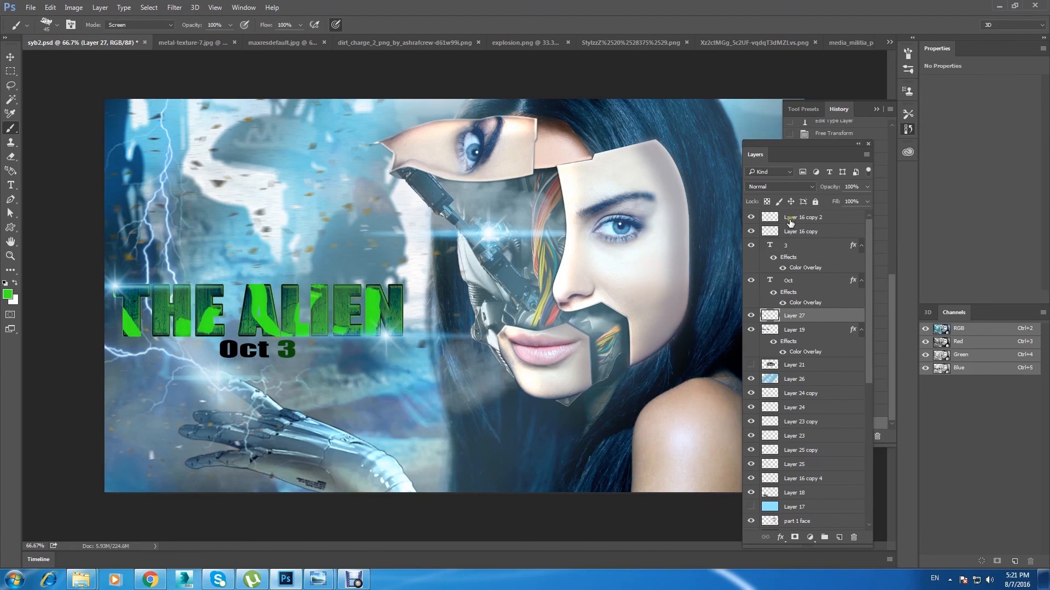
# Step: Set the new green stroke layer to Overlay blending at 54% opacity
pyautogui.scroll(-6, 789, 191)
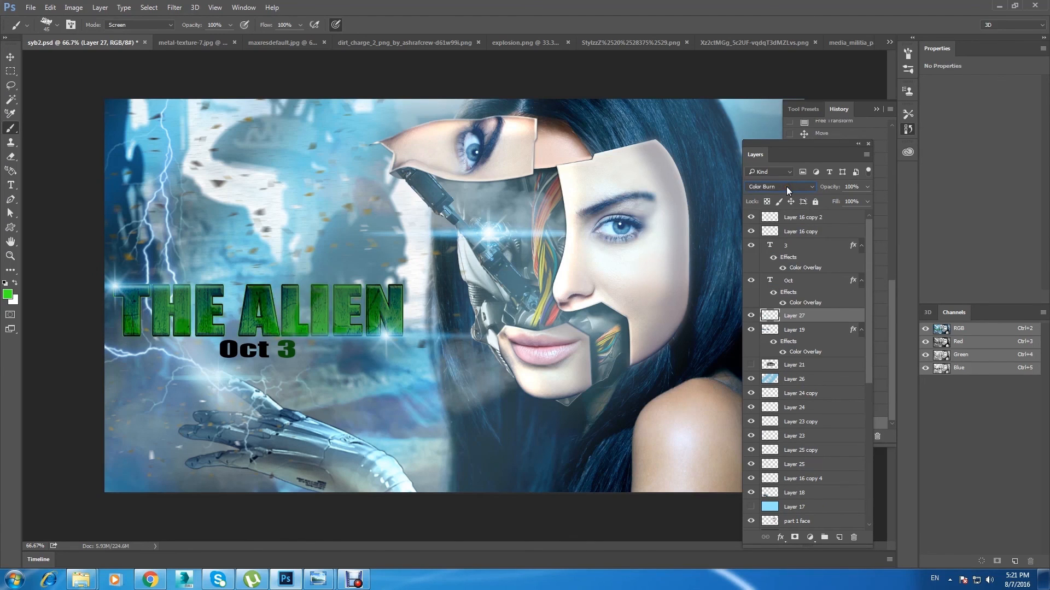
pyautogui.scroll(-5, 789, 191)
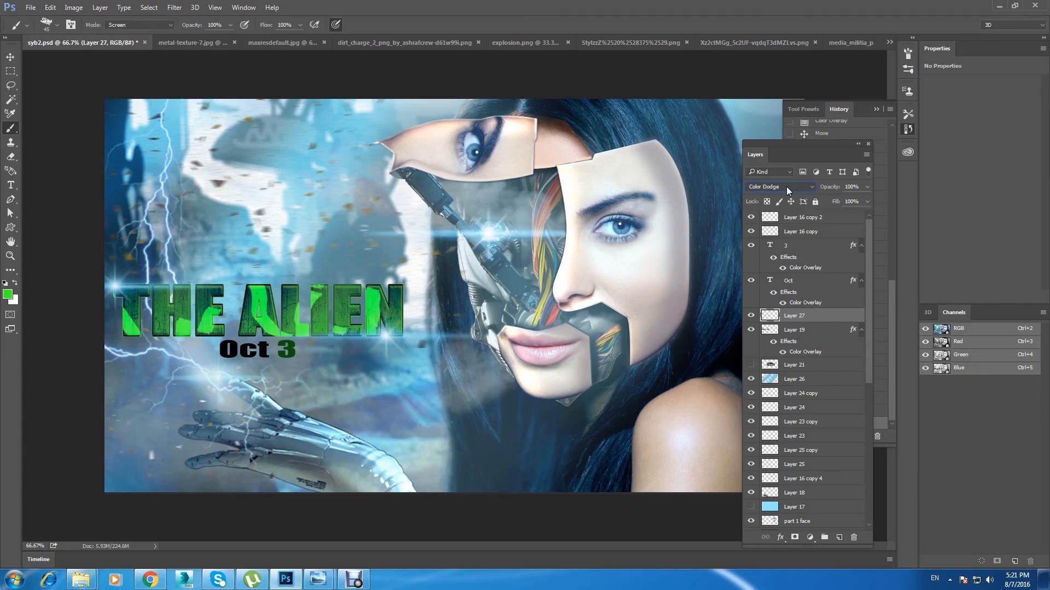
pyautogui.scroll(-1, 787, 190)
pyautogui.click(867, 186)
pyautogui.moveTo(867, 200)
pyautogui.mouseDown()
pyautogui.moveTo(849, 216)
pyautogui.moveTo(843, 204)
pyautogui.mouseUp()
pyautogui.click(10, 57)
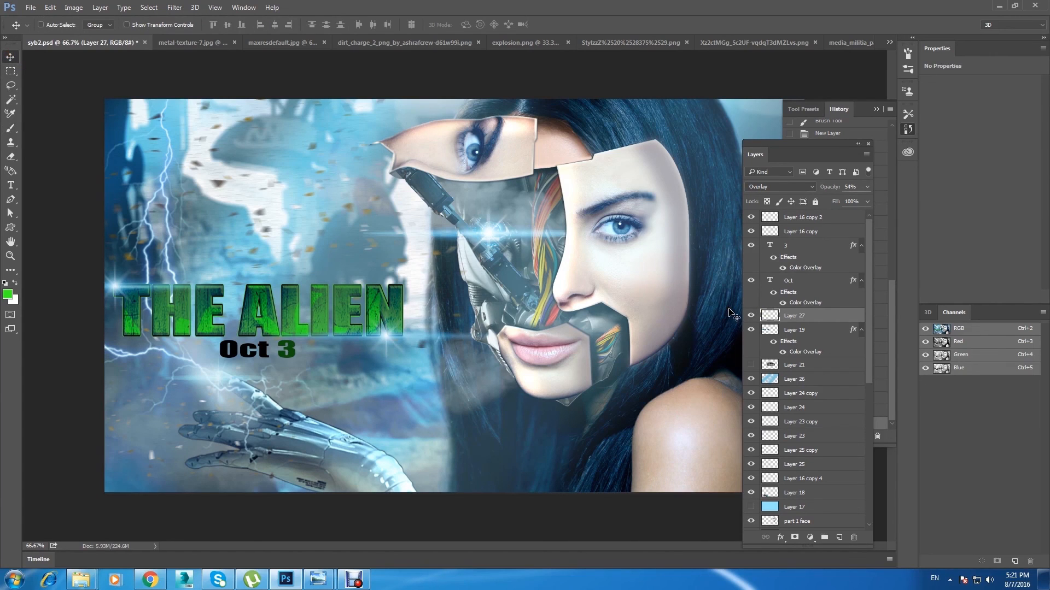
# Step: Duplicate the green stroke layer with the copy set to Screen blending at 2% opacity, and save the document
pyautogui.hotkey('ctrl', 'j')
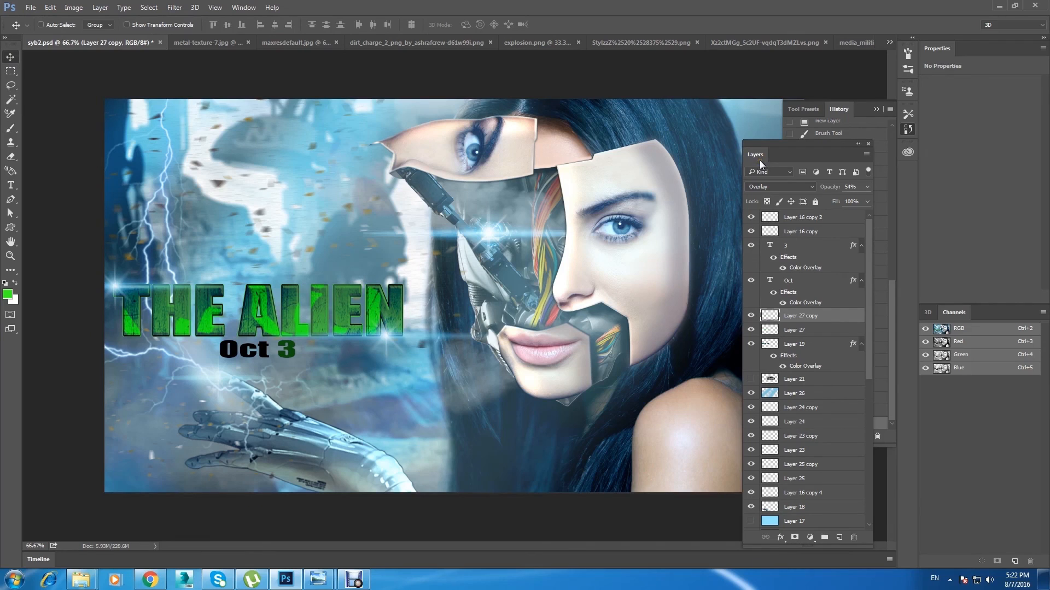
pyautogui.click(779, 187)
pyautogui.click(788, 265)
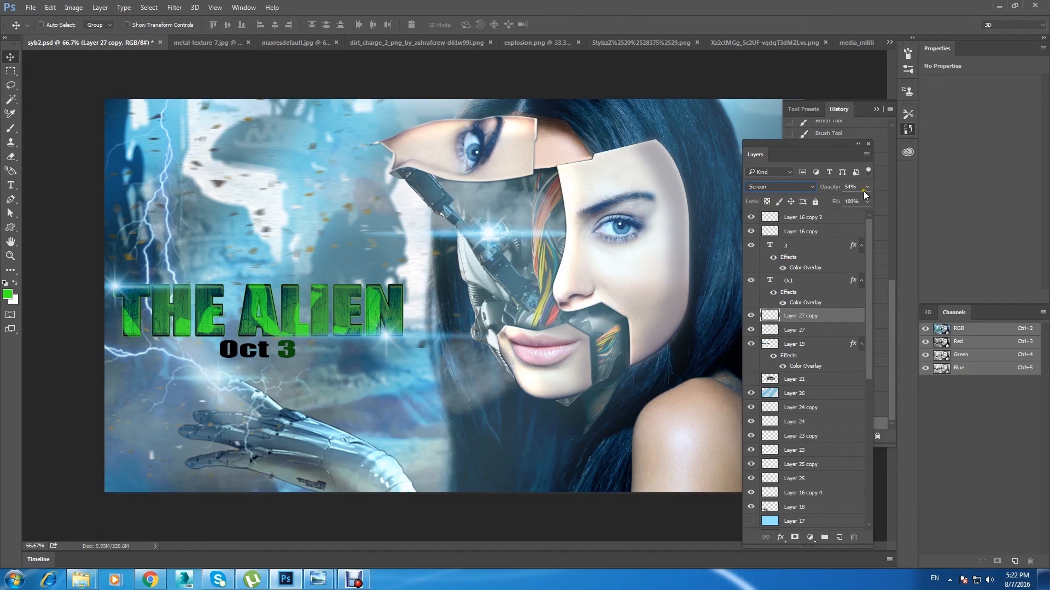
pyautogui.moveTo(838, 200); pyautogui.dragTo(815, 199)
pyautogui.click(753, 316)
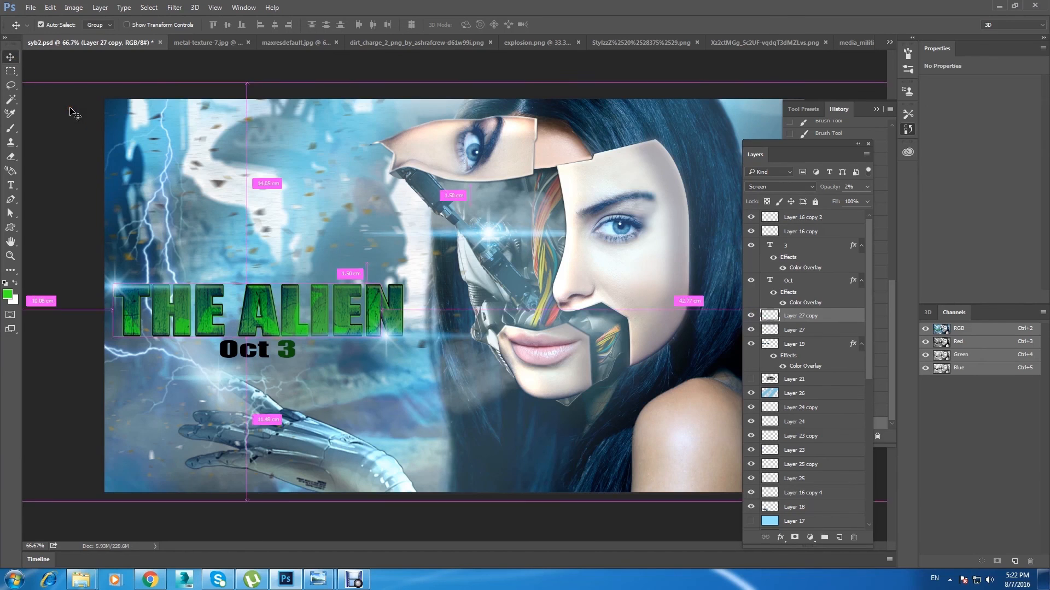
pyautogui.hotkey('ctrl', '-')
pyautogui.hotkey('ctrl', 's')
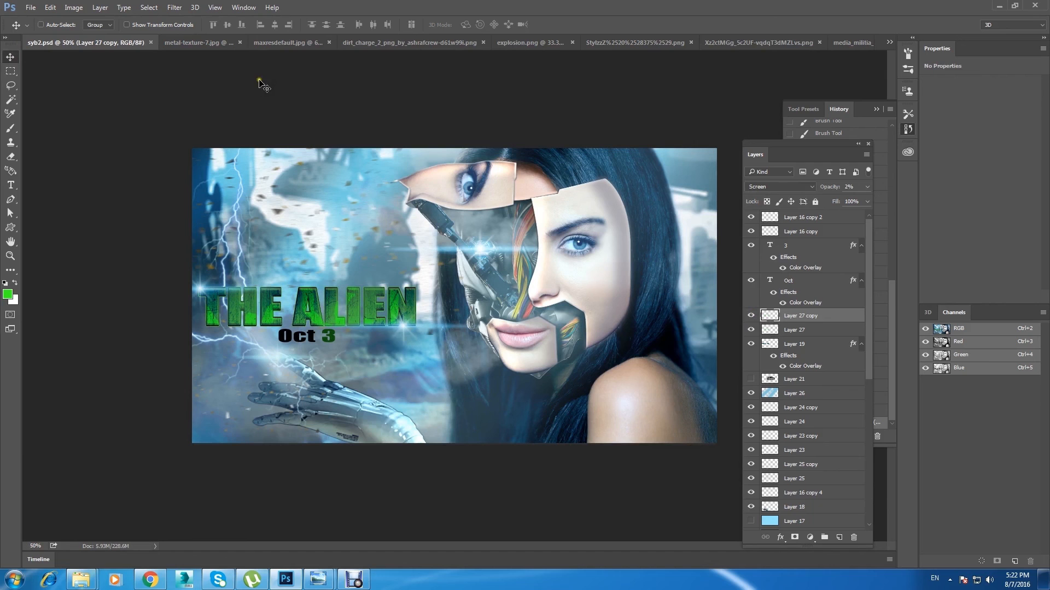
# Step: Create a new document from the current history state of the poster
pyautogui.moveTo(828, 143); pyautogui.dragTo(693, 320)
pyautogui.click(890, 109)
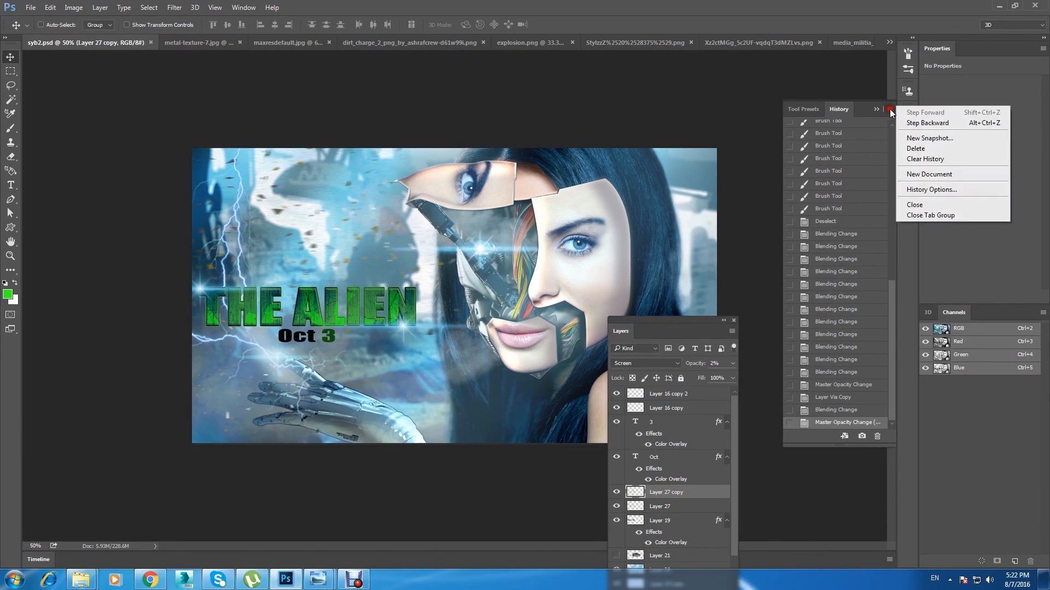
pyautogui.click(963, 174)
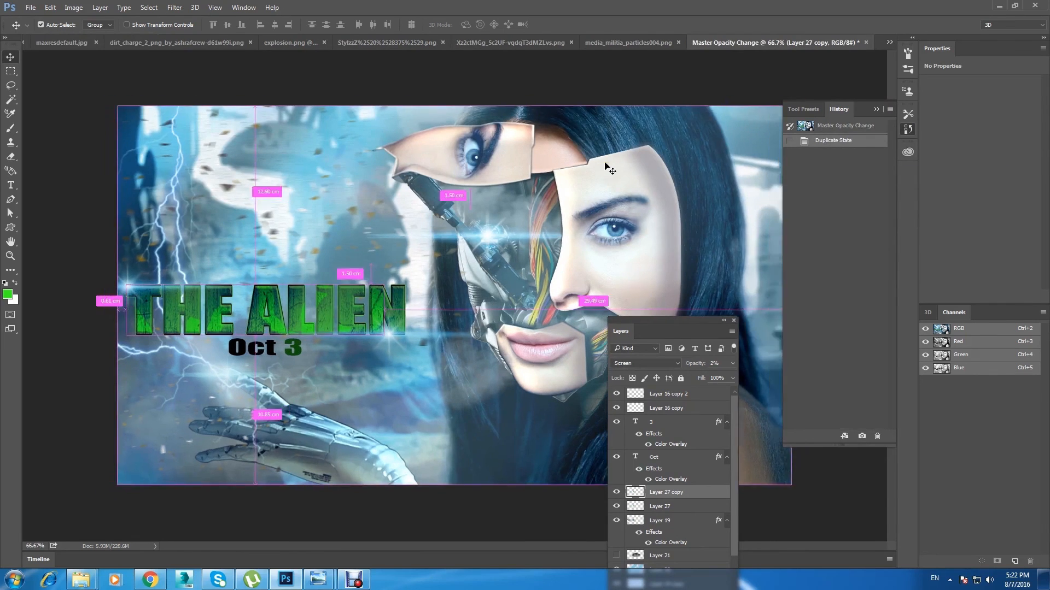
pyautogui.hotkey('ctrl', '-')
pyautogui.moveTo(632, 332); pyautogui.dragTo(675, 131)
pyautogui.click(650, 39)
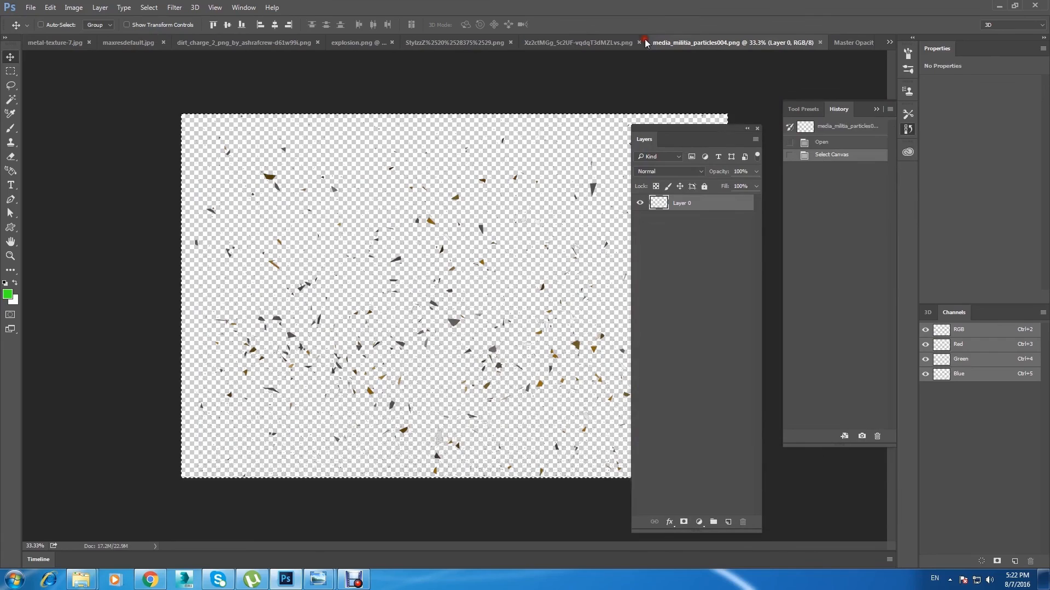
pyautogui.click(841, 43)
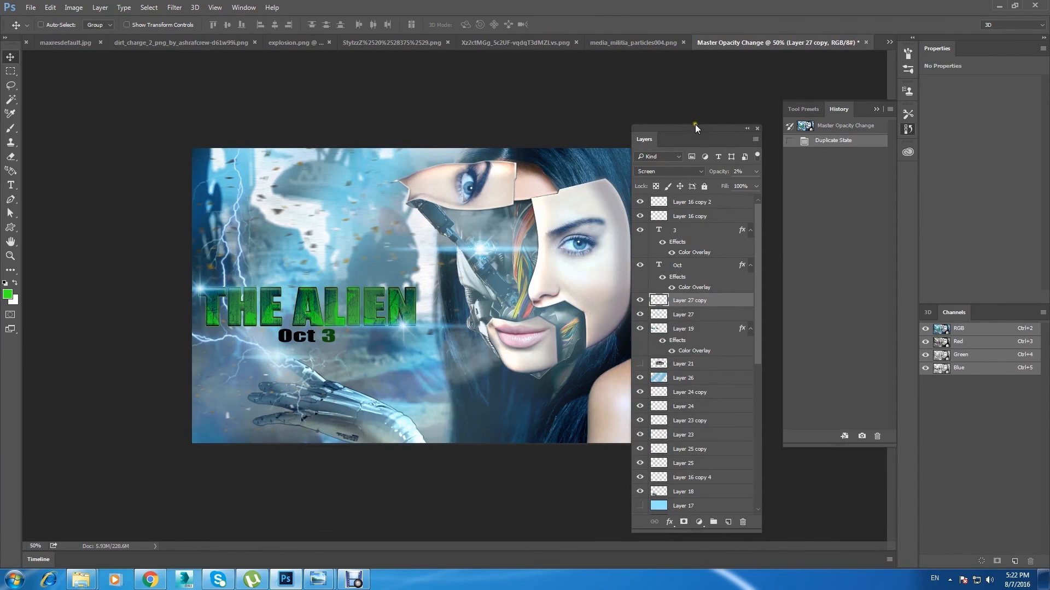
pyautogui.moveTo(694, 125); pyautogui.dragTo(801, 325)
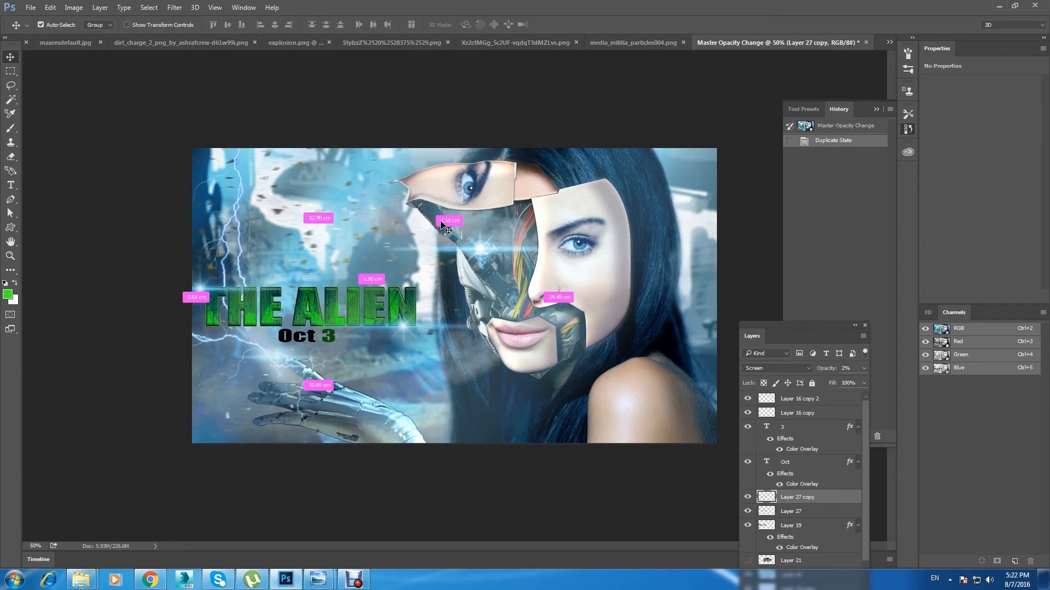
# Step: Check the title's Layer 19 in the duplicate by toggling its visibility and add a 1 px white outside stroke to it
pyautogui.hotkey('ctrl', '+')
pyautogui.rightClick(371, 307)
pyautogui.click(394, 320)
pyautogui.click(747, 526)
pyautogui.click(747, 526)
pyautogui.moveTo(799, 325); pyautogui.dragTo(799, 187)
pyautogui.click(748, 387)
pyautogui.click(748, 387)
pyautogui.doubleClick(820, 388)
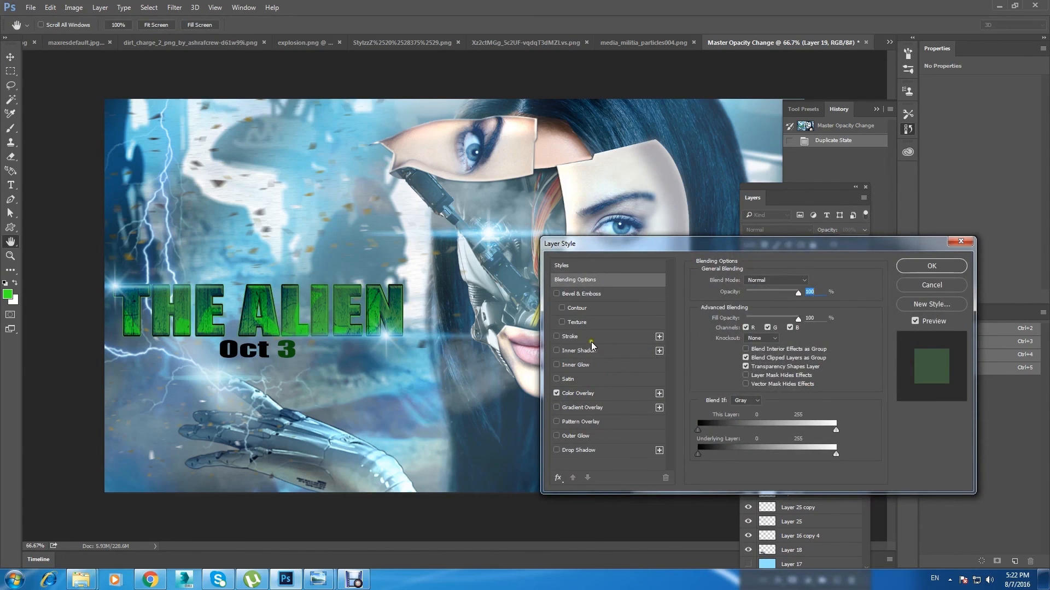
pyautogui.click(569, 336)
pyautogui.click(736, 279)
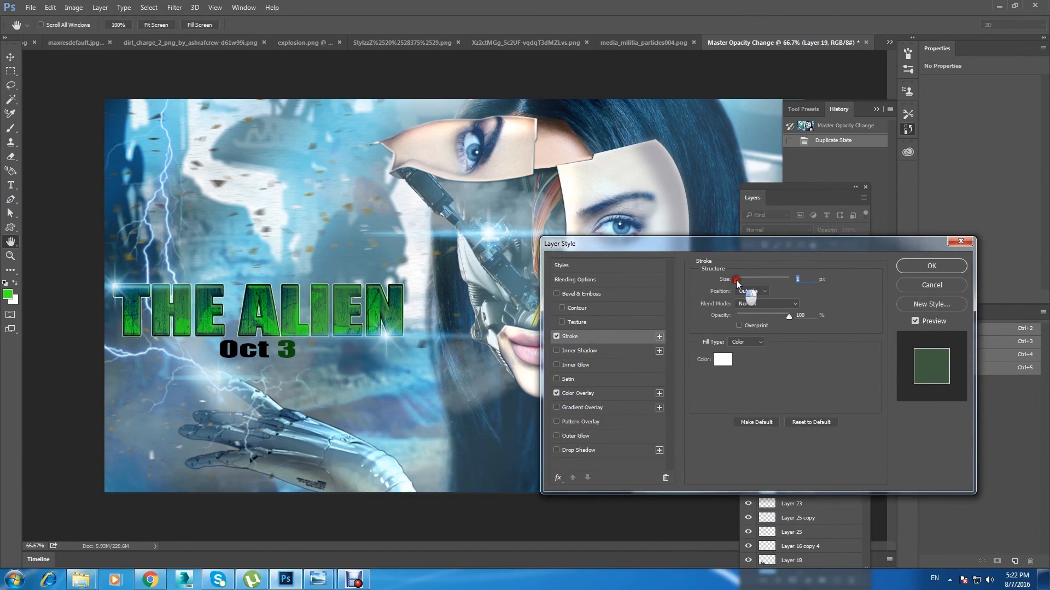
pyautogui.click(932, 266)
pyautogui.hotkey('ctrl', '-')
pyautogui.hotkey('ctrl', '+')
pyautogui.hotkey('ctrl', '-')
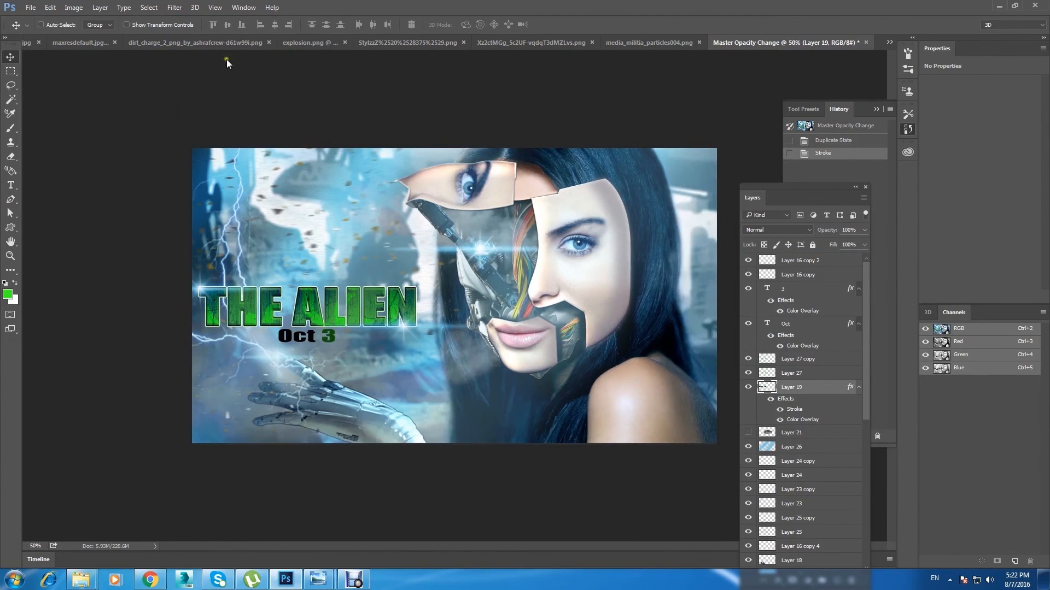
# Step: Flatten the duplicate poster image into a single layer
pyautogui.click(125, 9)
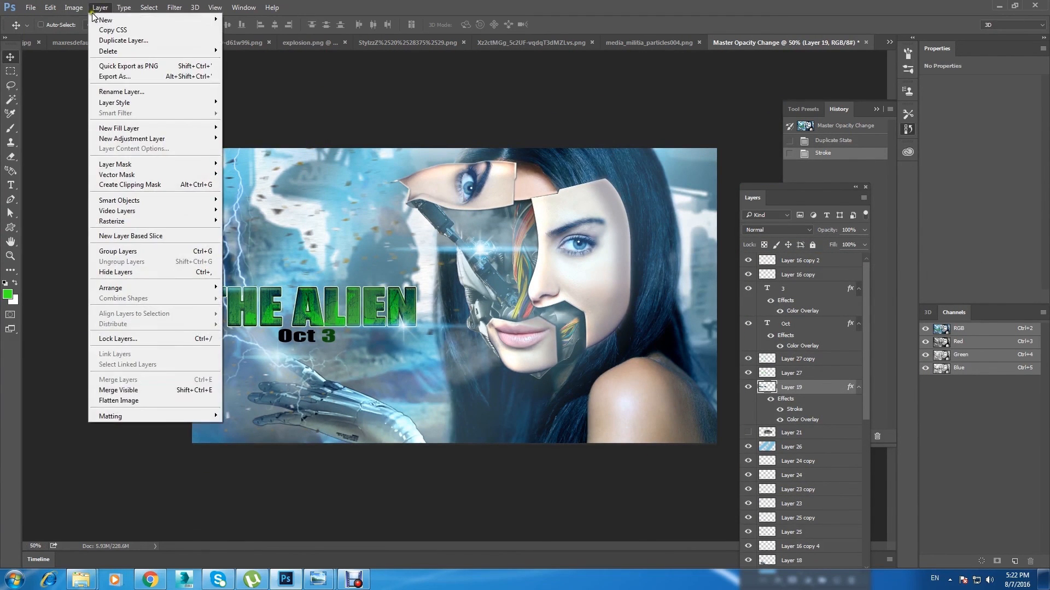
pyautogui.click(150, 397)
pyautogui.press('Return')
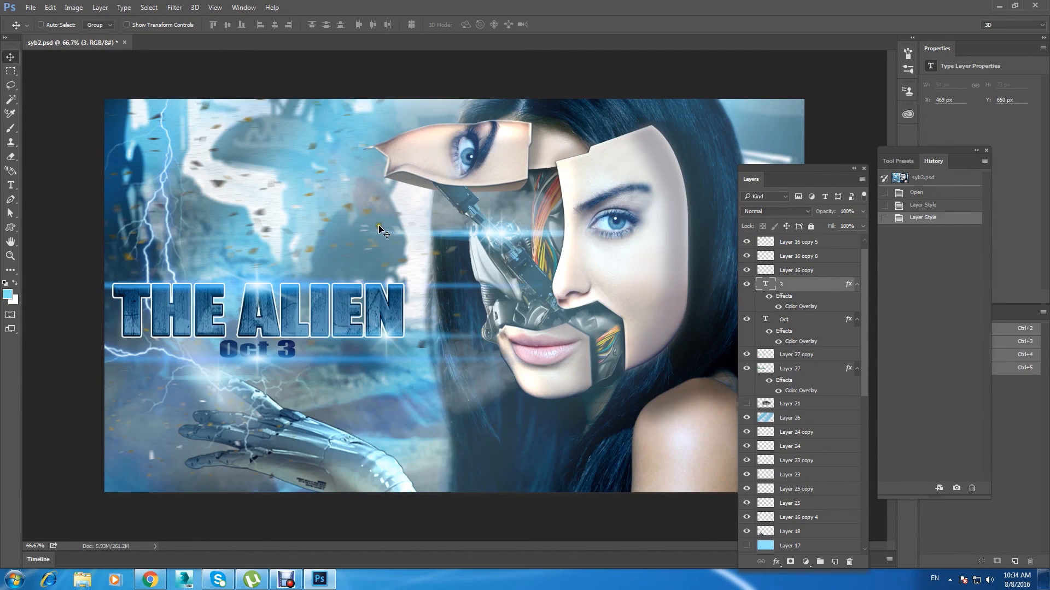
# Step: Select the cyborg layer in syb2.psd and check it by toggling its visibility
pyautogui.rightClick(494, 281)
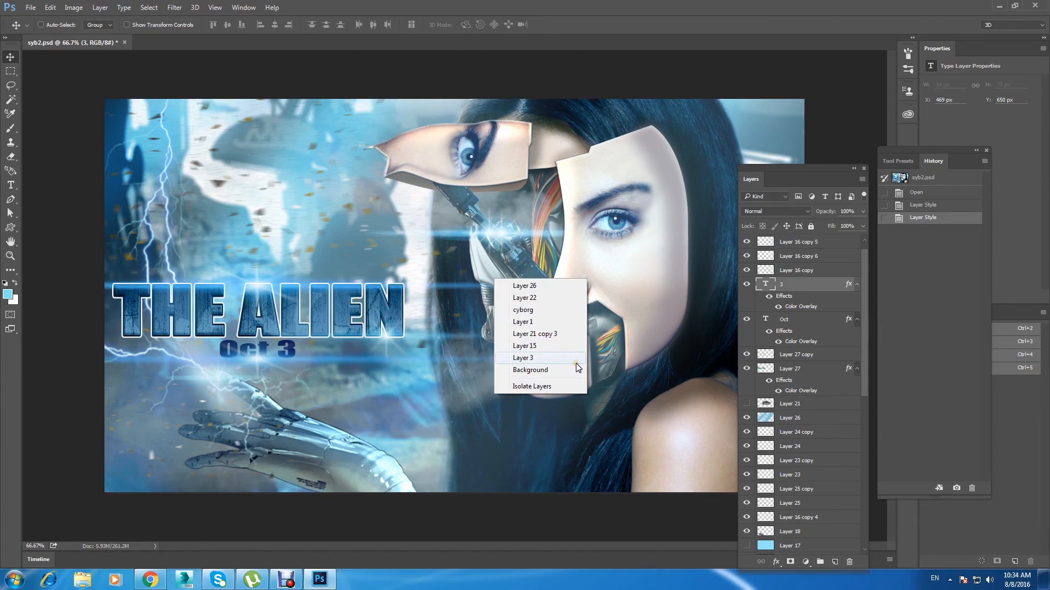
pyautogui.click(562, 306)
pyautogui.click(748, 549)
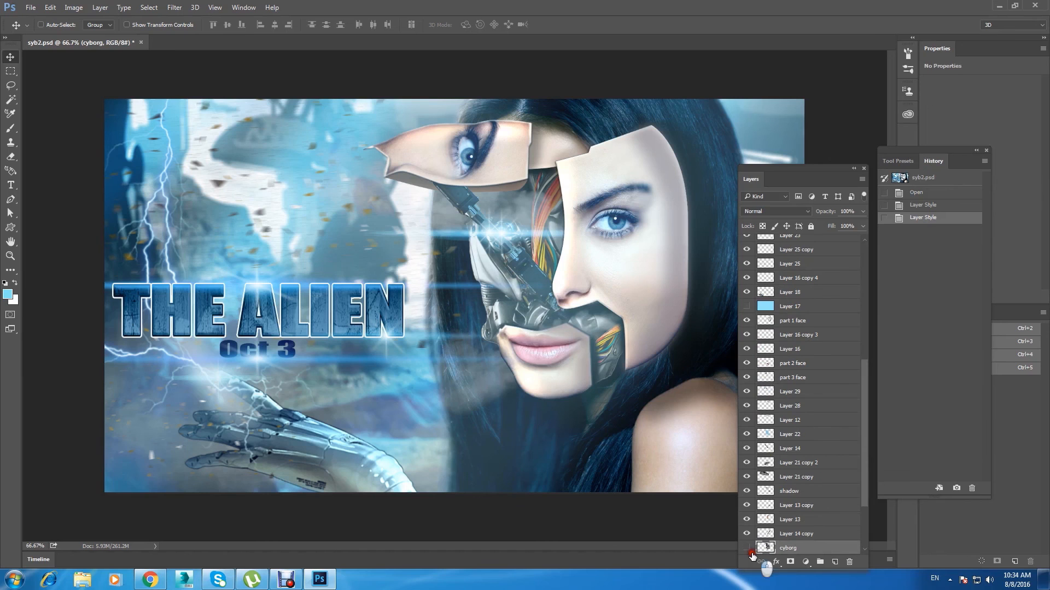
# Step: Try a Warp transform on the cyborg layer
pyautogui.click(73, 8)
pyautogui.moveTo(142, 38)
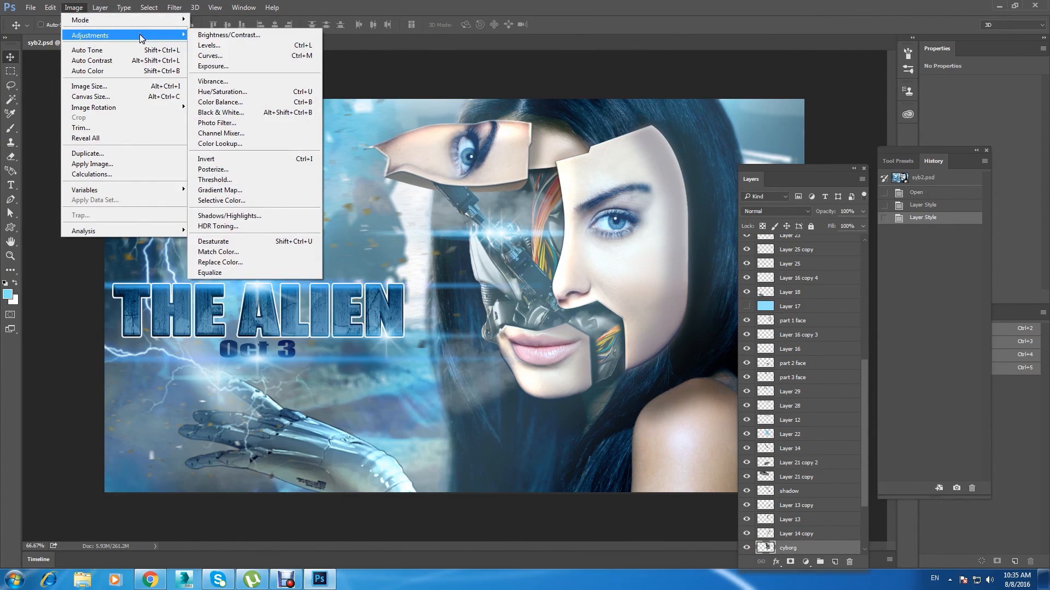
pyautogui.moveTo(50, 7)
pyautogui.moveTo(141, 237)
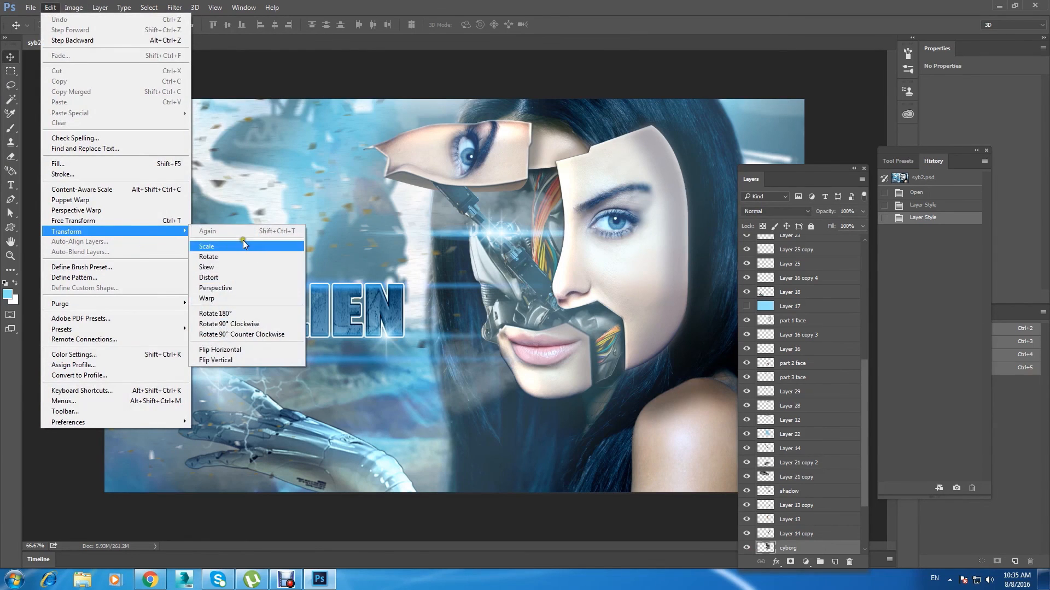
pyautogui.click(249, 298)
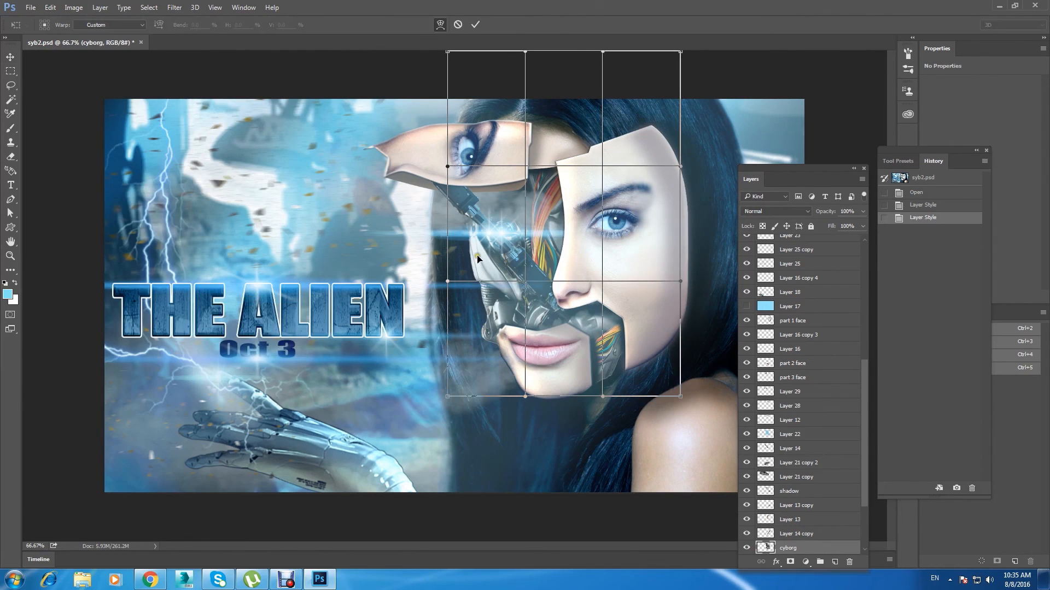
pyautogui.click(11, 58)
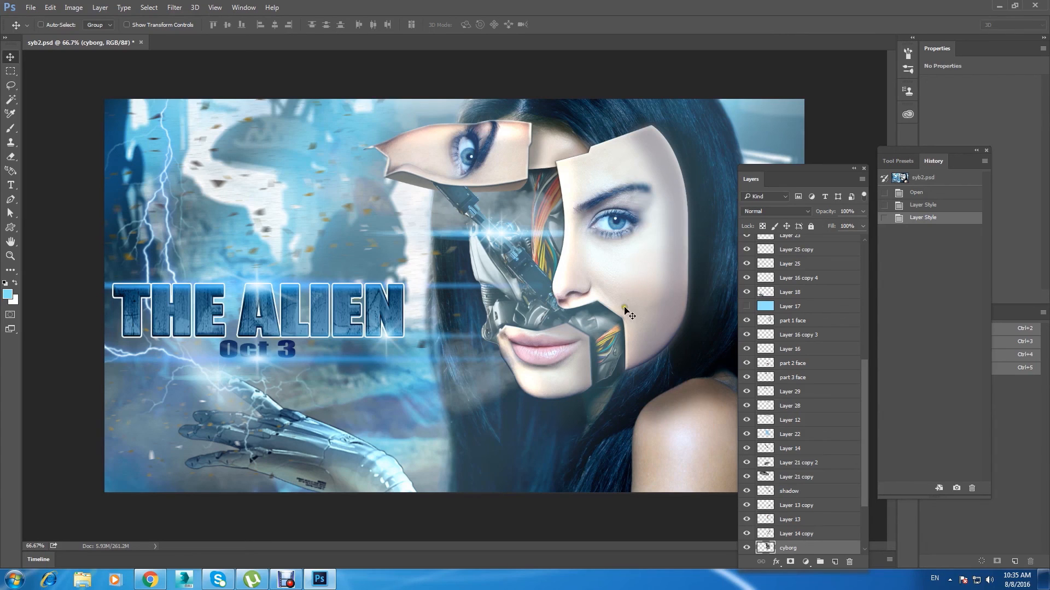
# Step: Identify the layers beneath the floating eye piece by selecting Layer 26, Layer 21 copy and Layer 22 from the canvas
pyautogui.rightClick(503, 185)
pyautogui.click(546, 193)
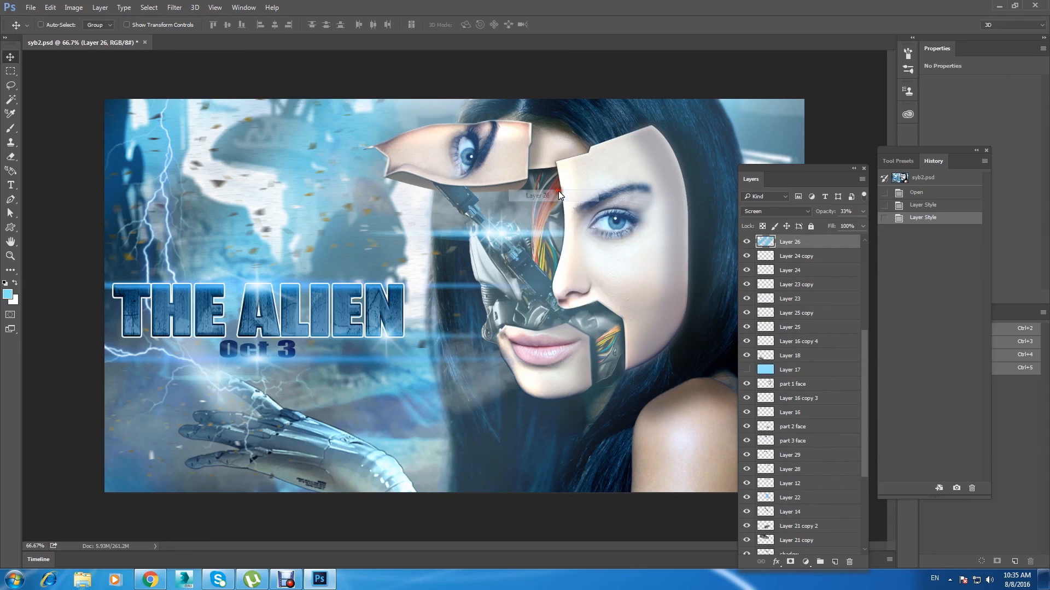
pyautogui.rightClick(420, 185)
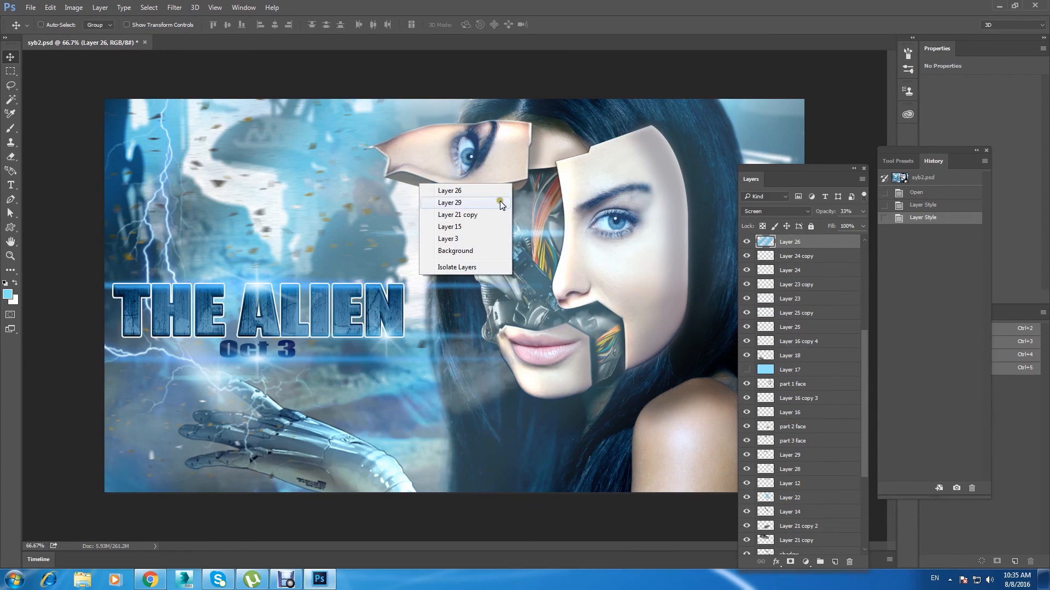
pyautogui.click(457, 215)
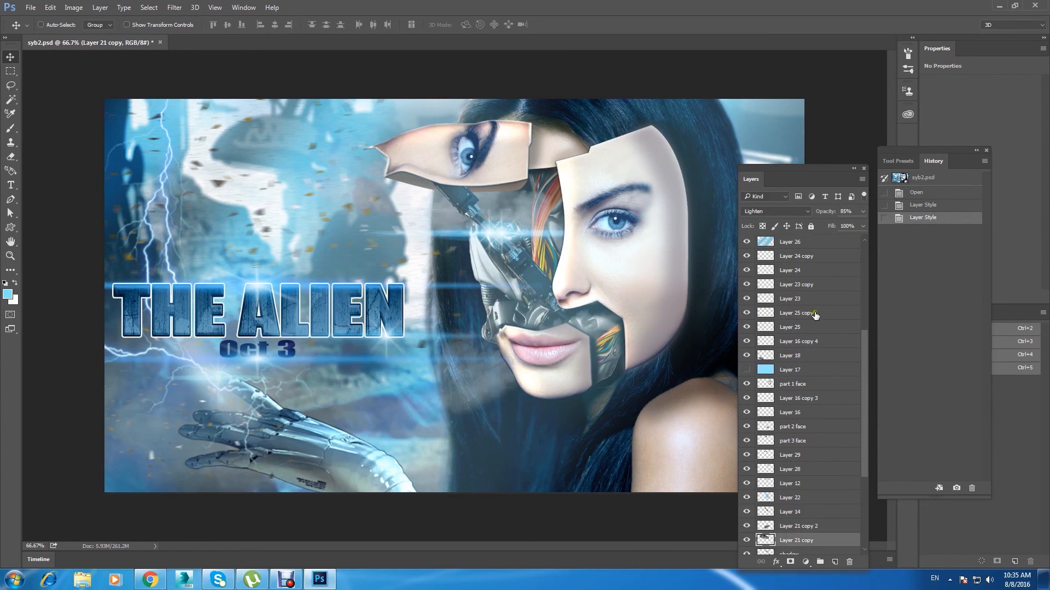
pyautogui.rightClick(514, 189)
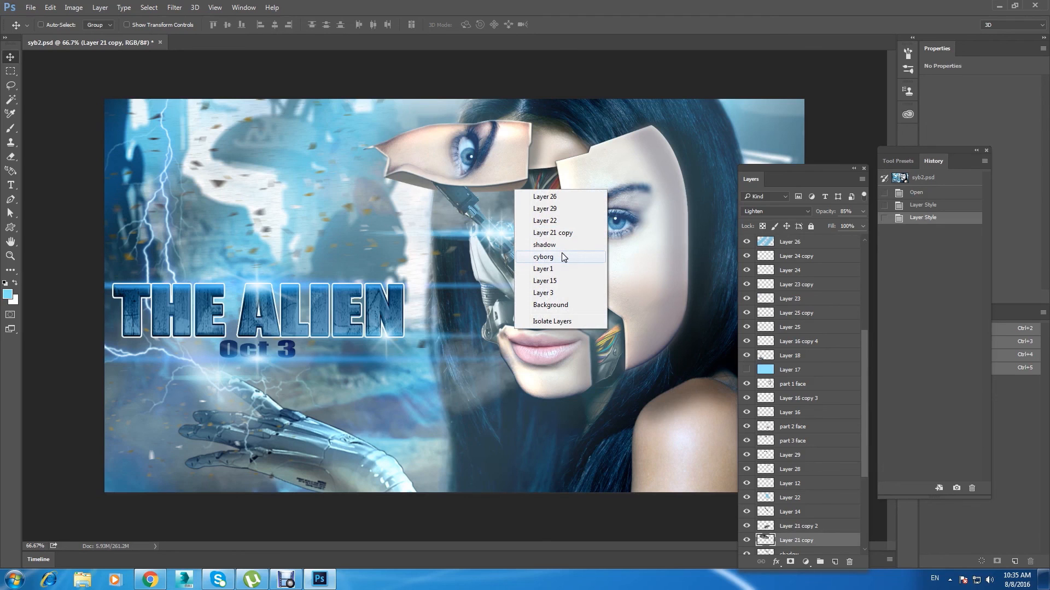
pyautogui.click(580, 260)
pyautogui.rightClick(517, 194)
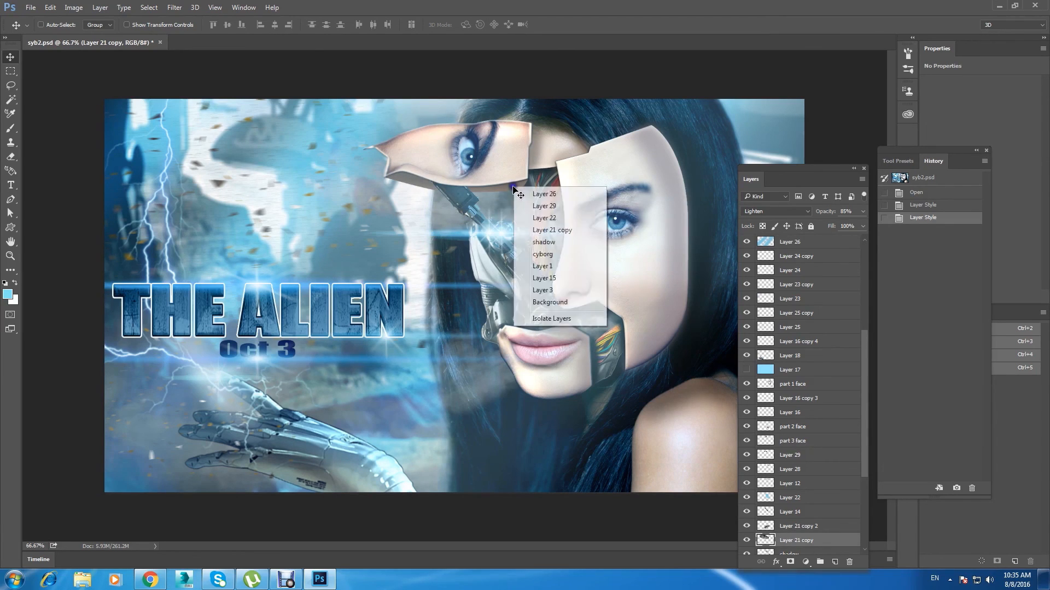
pyautogui.click(579, 213)
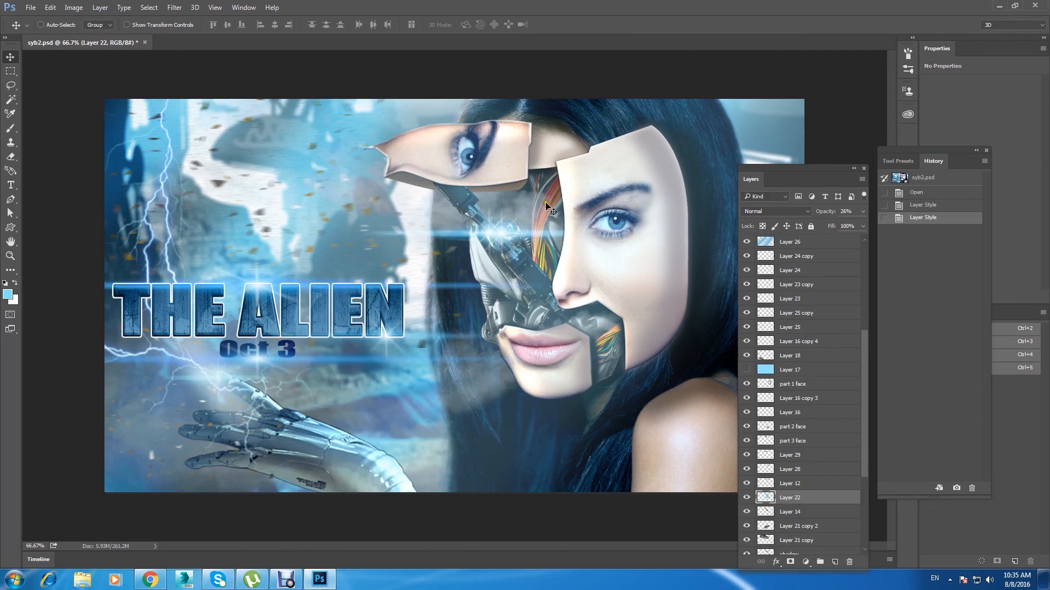
# Step: Select Layer 29 at the lower edge of the floating eye piece and check it by toggling its visibility
pyautogui.rightClick(513, 188)
pyautogui.click(574, 217)
pyautogui.rightClick(513, 186)
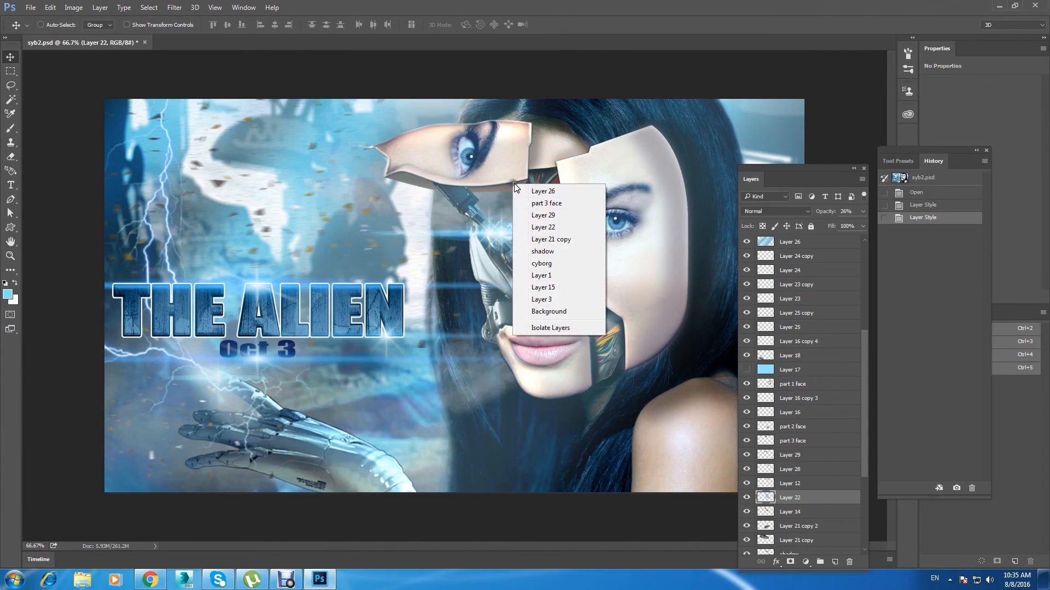
pyautogui.click(565, 219)
pyautogui.click(747, 455)
pyautogui.click(747, 456)
pyautogui.click(746, 455)
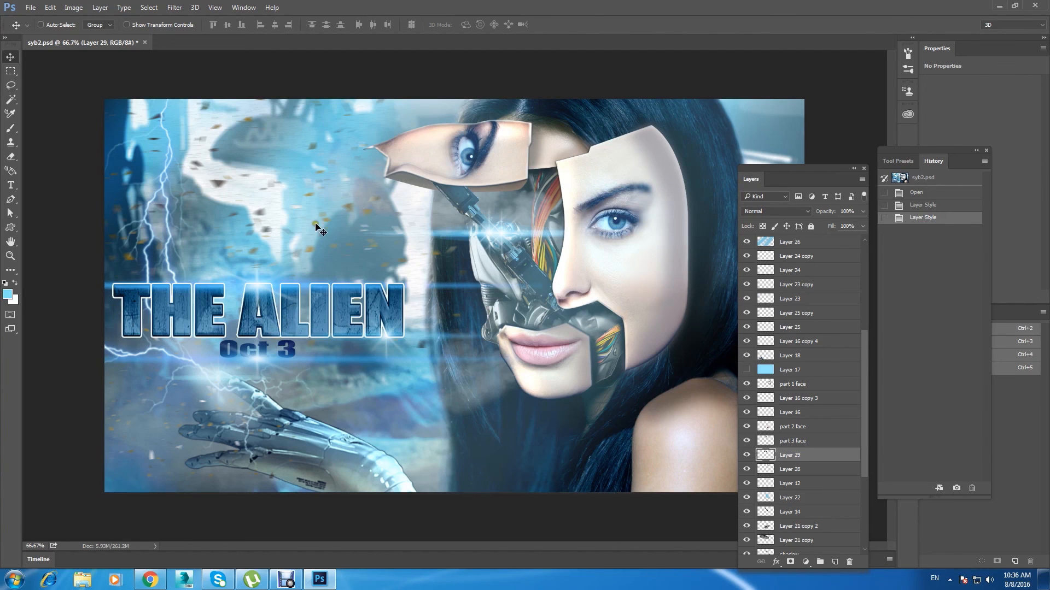
pyautogui.hotkey('ctrl', '-')
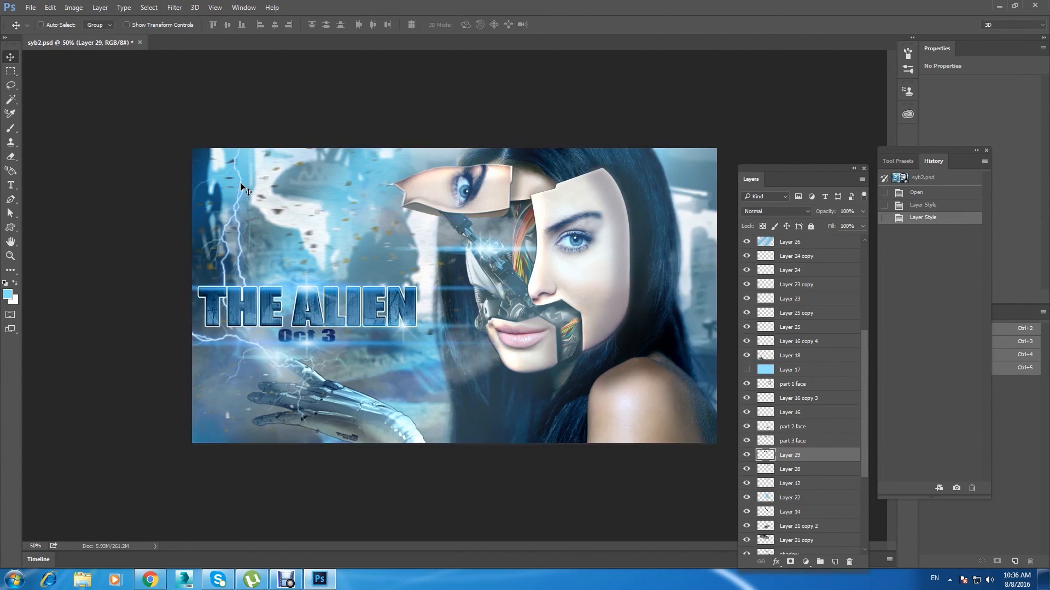
pyautogui.hotkey('ctrl', '+')
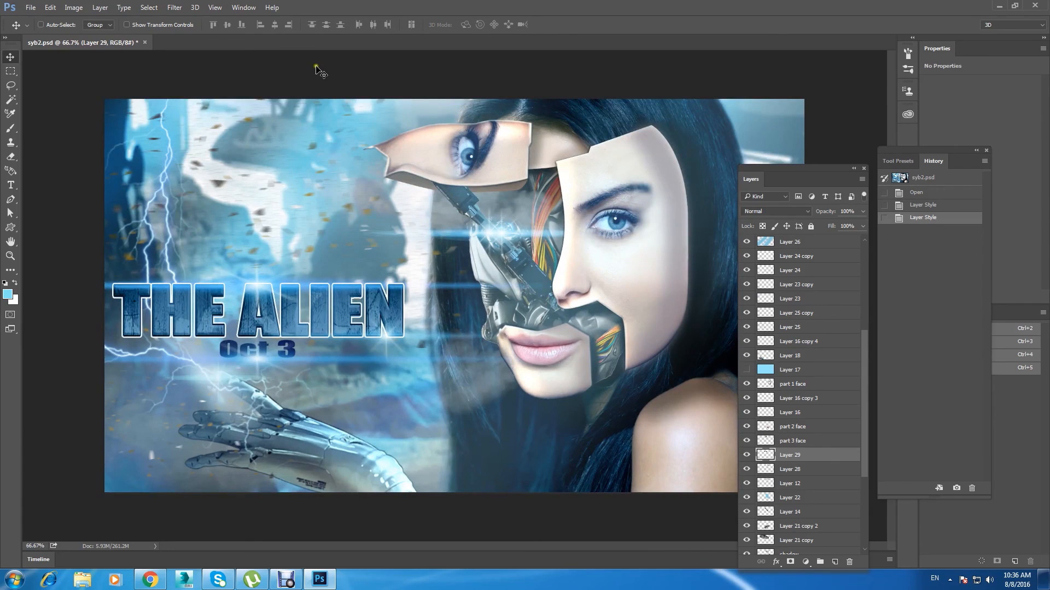
pyautogui.hotkey('ctrl', '-')
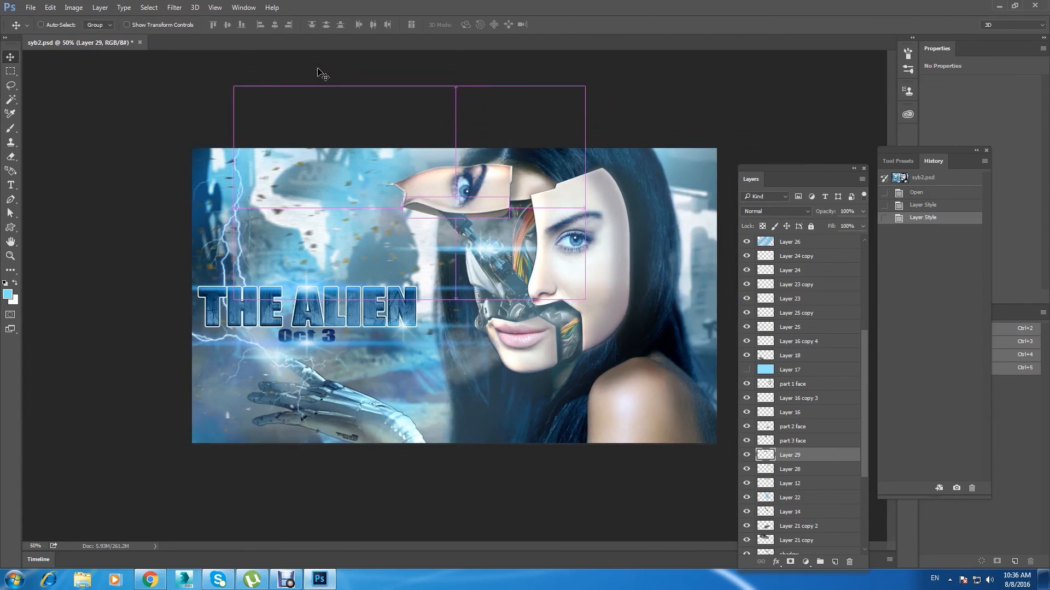
# Step: Switch to the syborg folder on the desktop and open the exported cyb5 image in Windows Photo Viewer for review
pyautogui.click(81, 581)
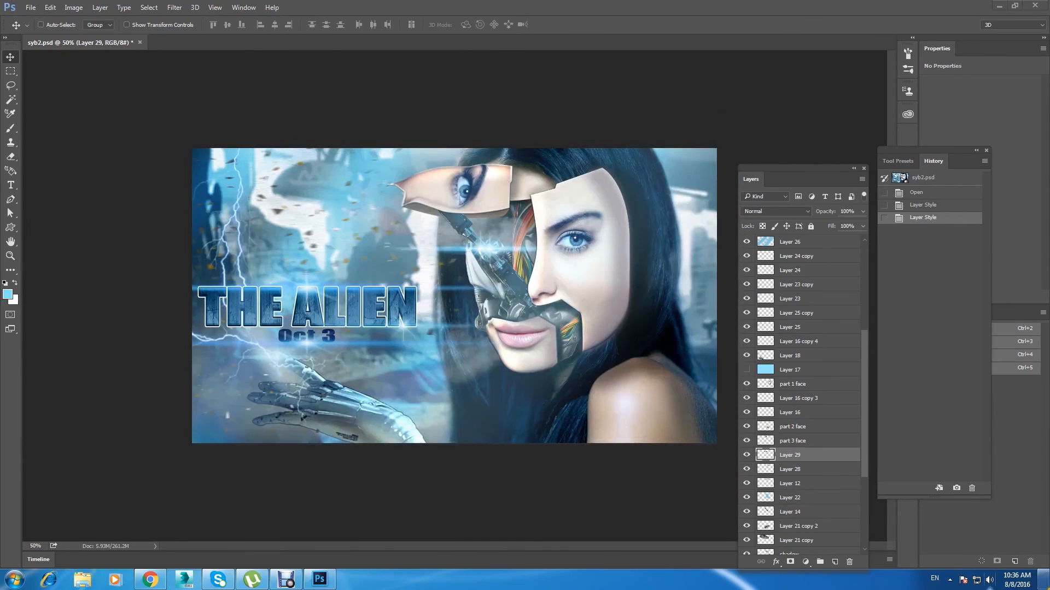
pyautogui.click(1044, 579)
pyautogui.click(778, 435)
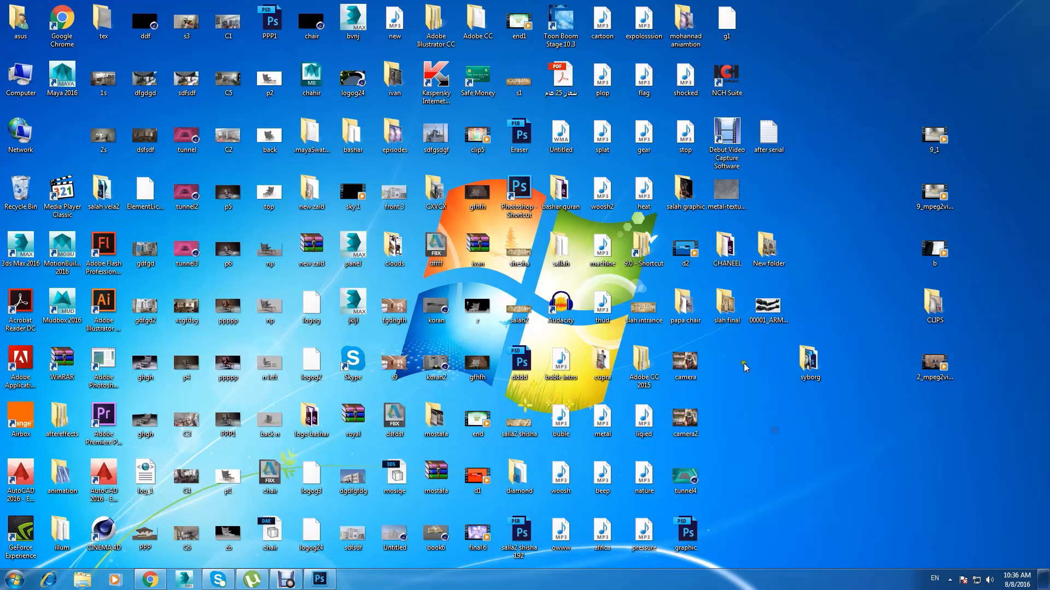
pyautogui.doubleClick(809, 360)
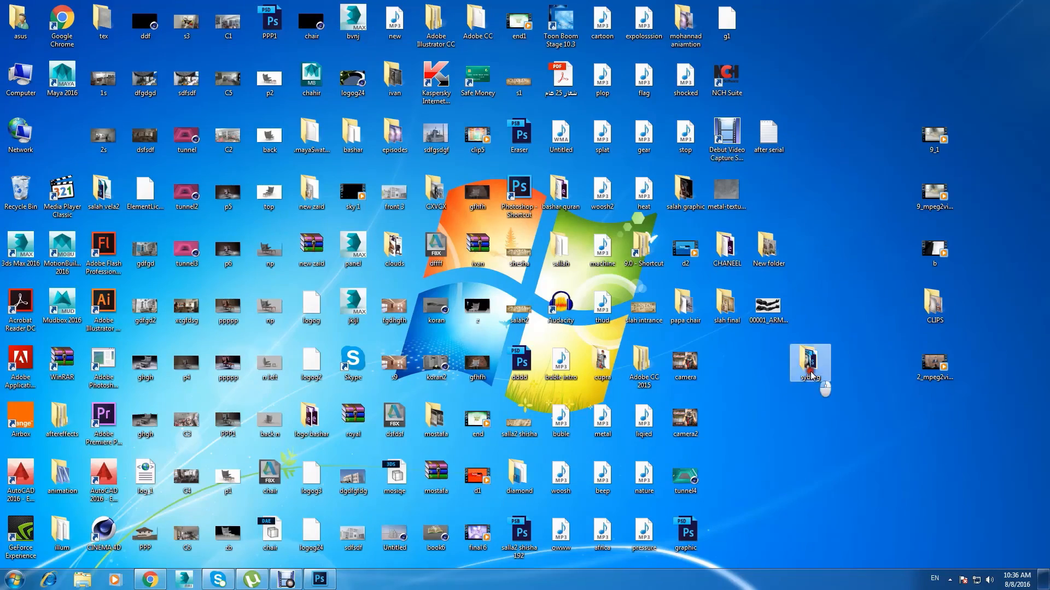
pyautogui.click(700, 121)
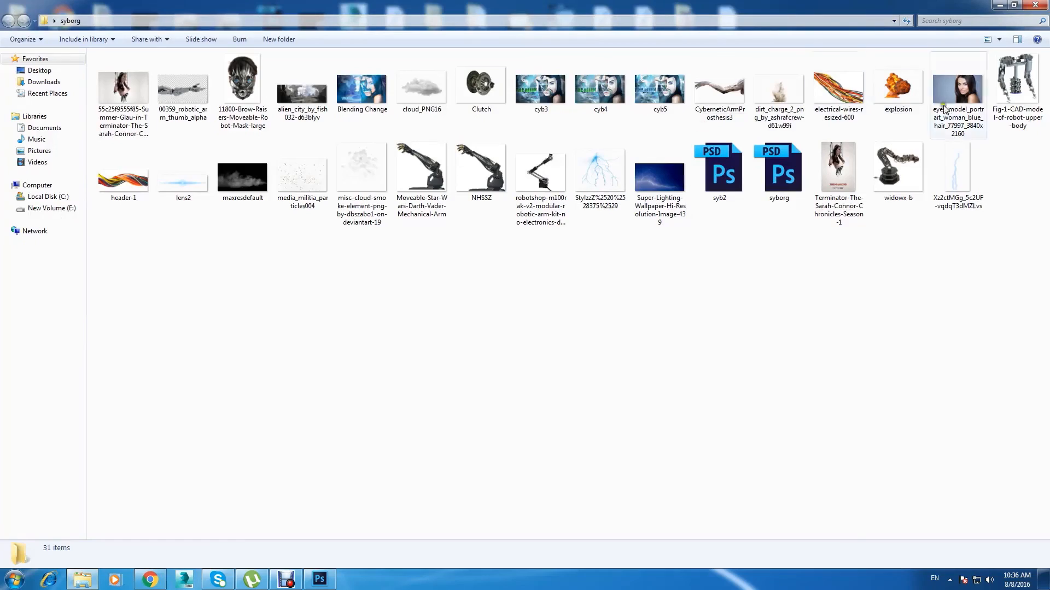
pyautogui.click(651, 82)
pyautogui.doubleClick(651, 82)
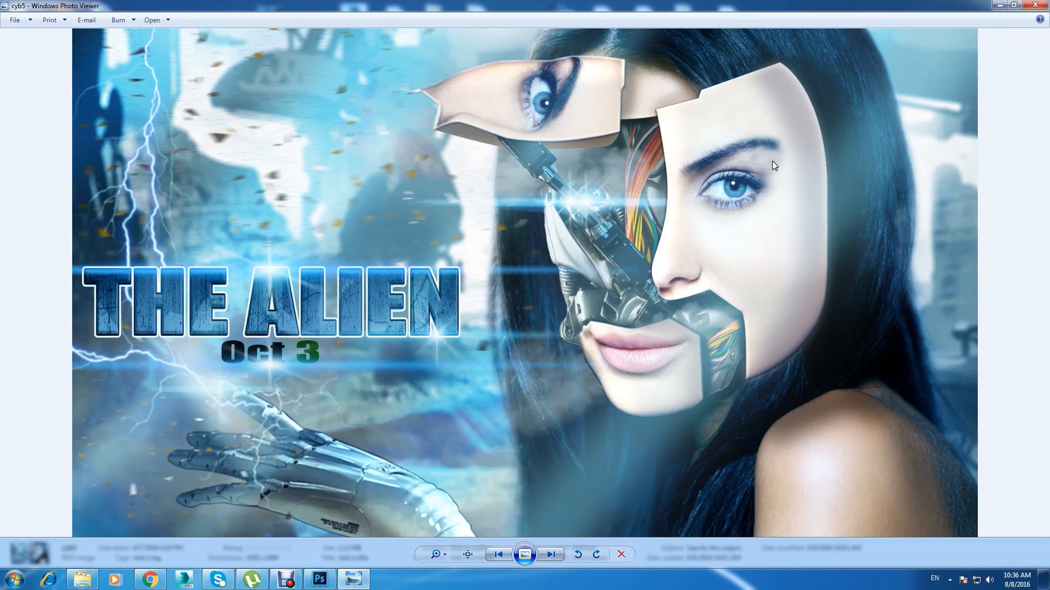
pyautogui.click(695, 144)
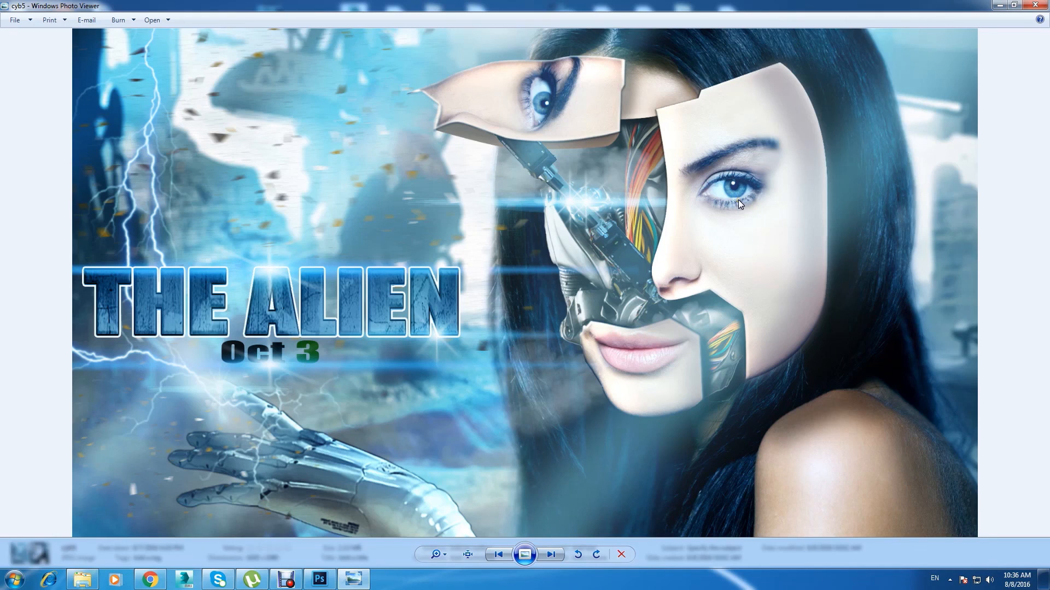